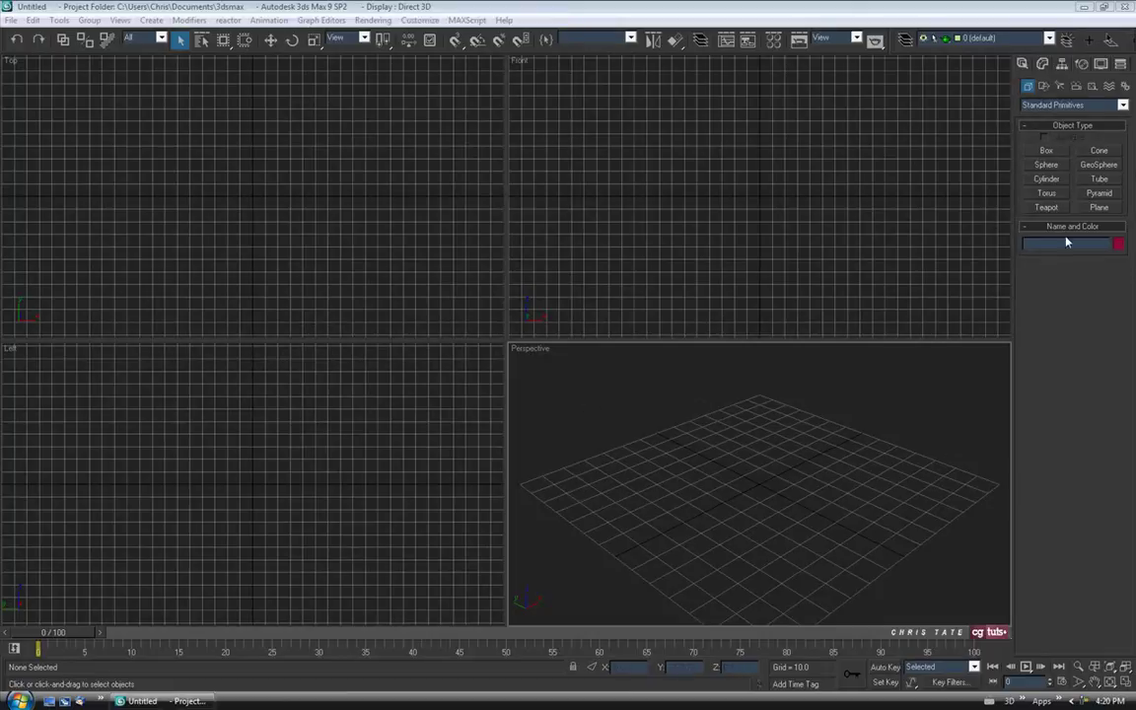
# - Create a plane about 178 long and 261 wide in the Left view and set its position to the world origin
pyautogui.click(1100, 208)
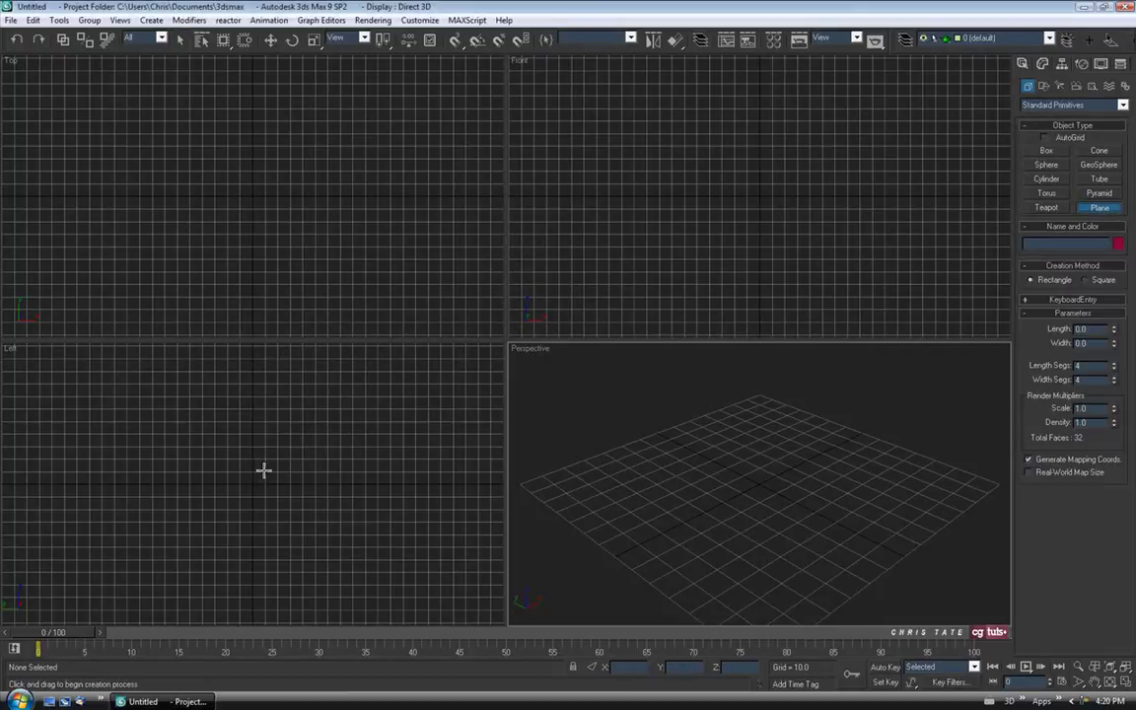
pyautogui.moveTo(87, 372); pyautogui.dragTo(416, 596)
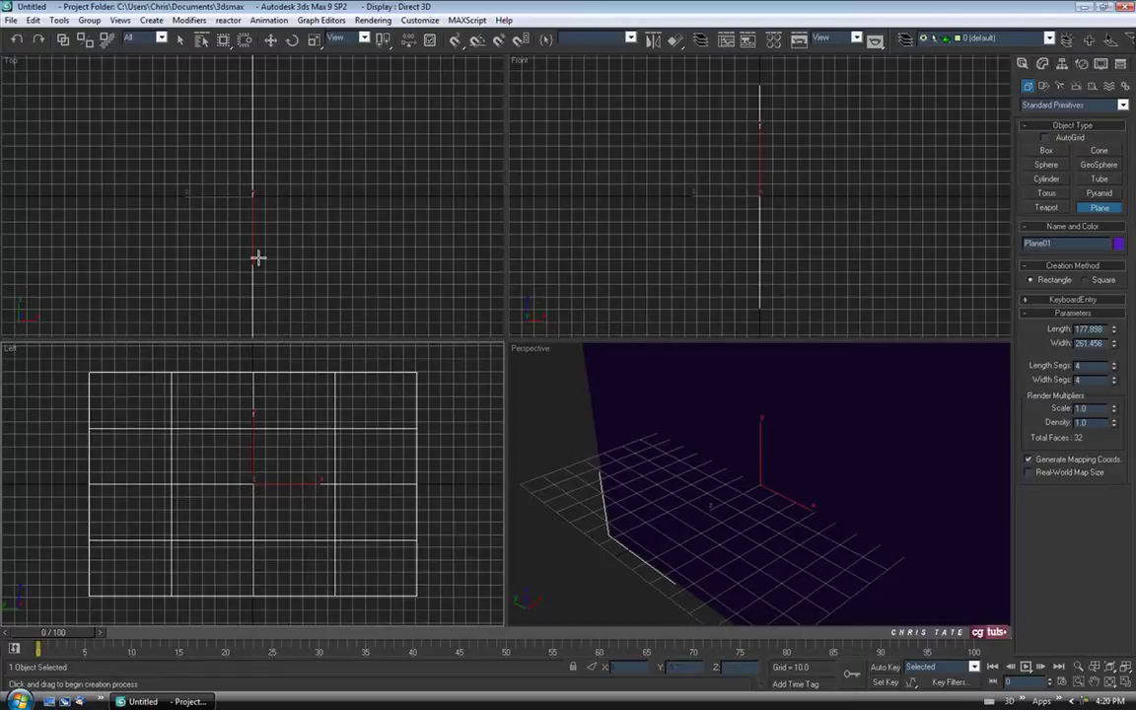
pyautogui.rightClick(269, 41)
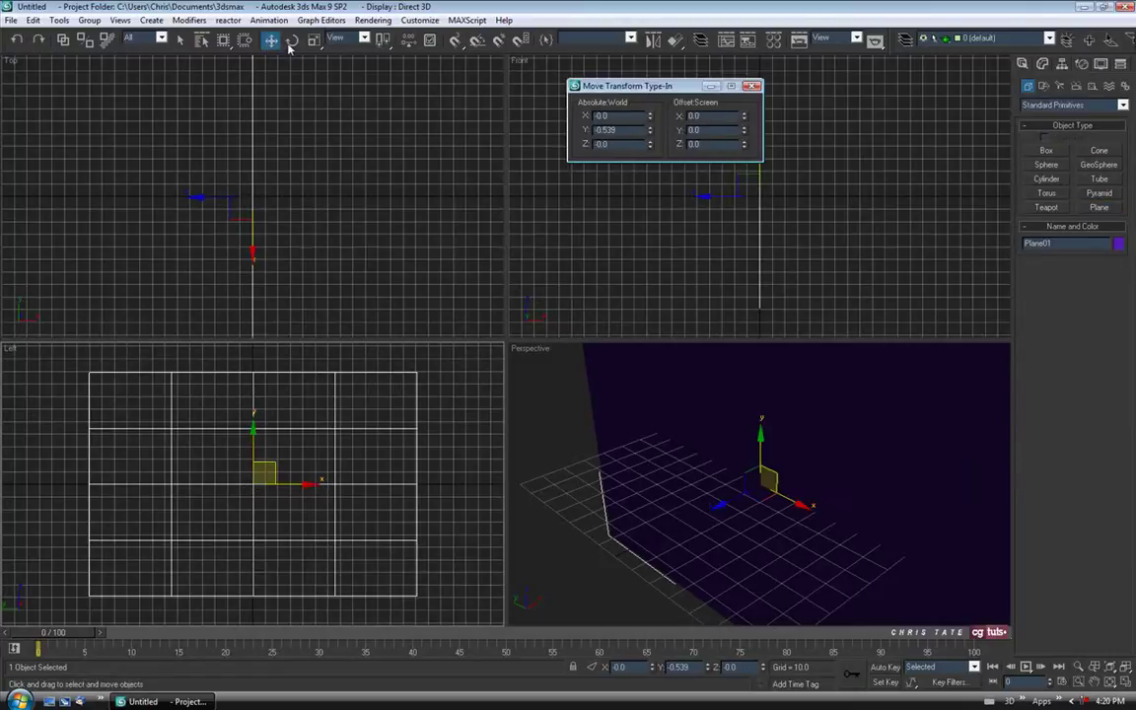
pyautogui.rightClick(650, 129)
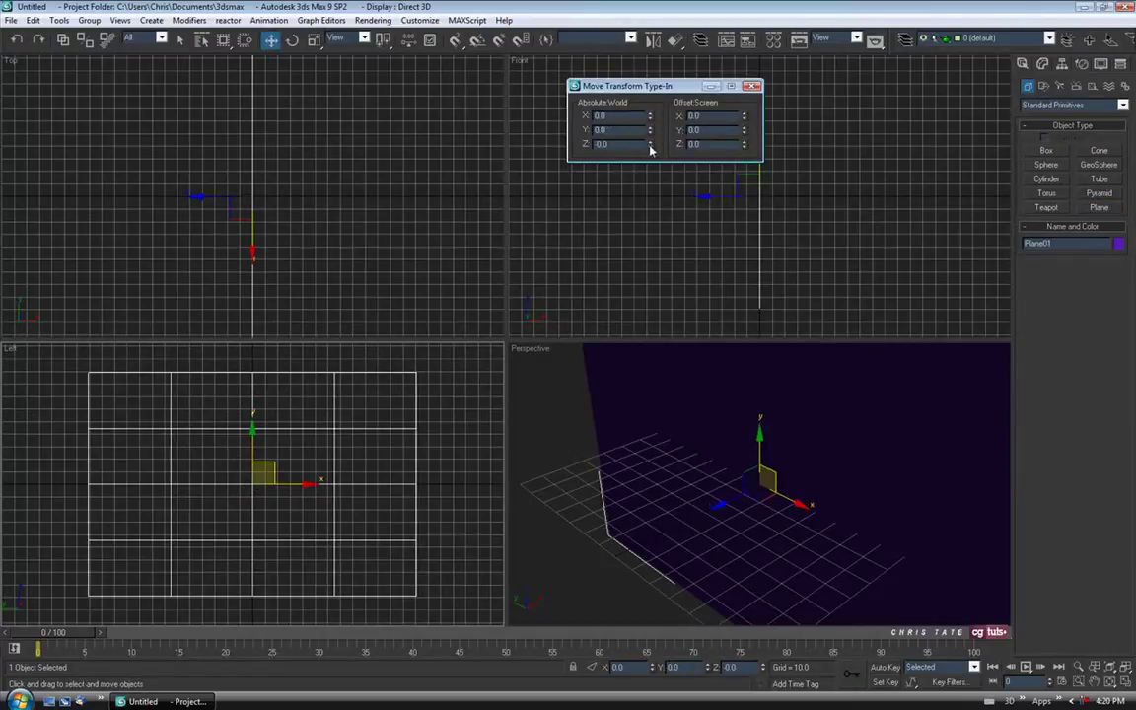
pyautogui.click(752, 86)
# - Hide the grid in the Top, Front, Left and Perspective views
pyautogui.moveTo(340, 225); pyautogui.dragTo(329, 226, button='middle')
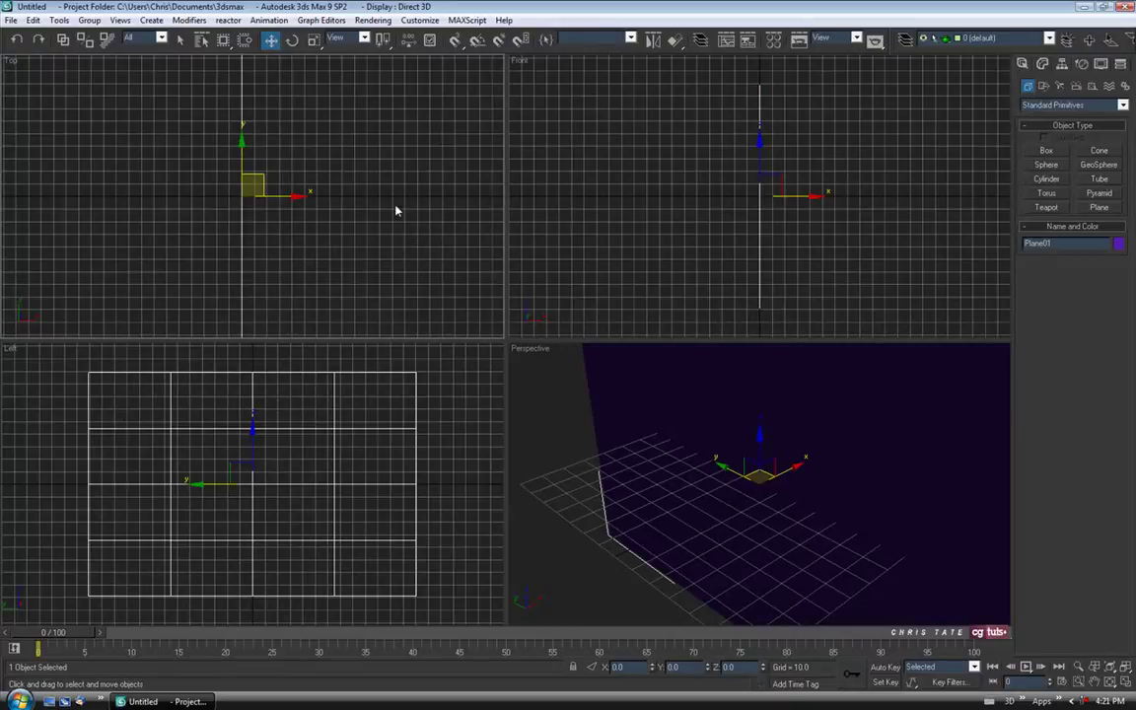
pyautogui.press('g')
pyautogui.rightClick(585, 223)
pyautogui.press('g')
pyautogui.rightClick(448, 416)
pyautogui.press('g')
pyautogui.rightClick(575, 434)
pyautogui.press('g')
# - Display the Left view shaded and show edged faces on the plane in the Left and Perspective views
pyautogui.middleClick(339, 253)
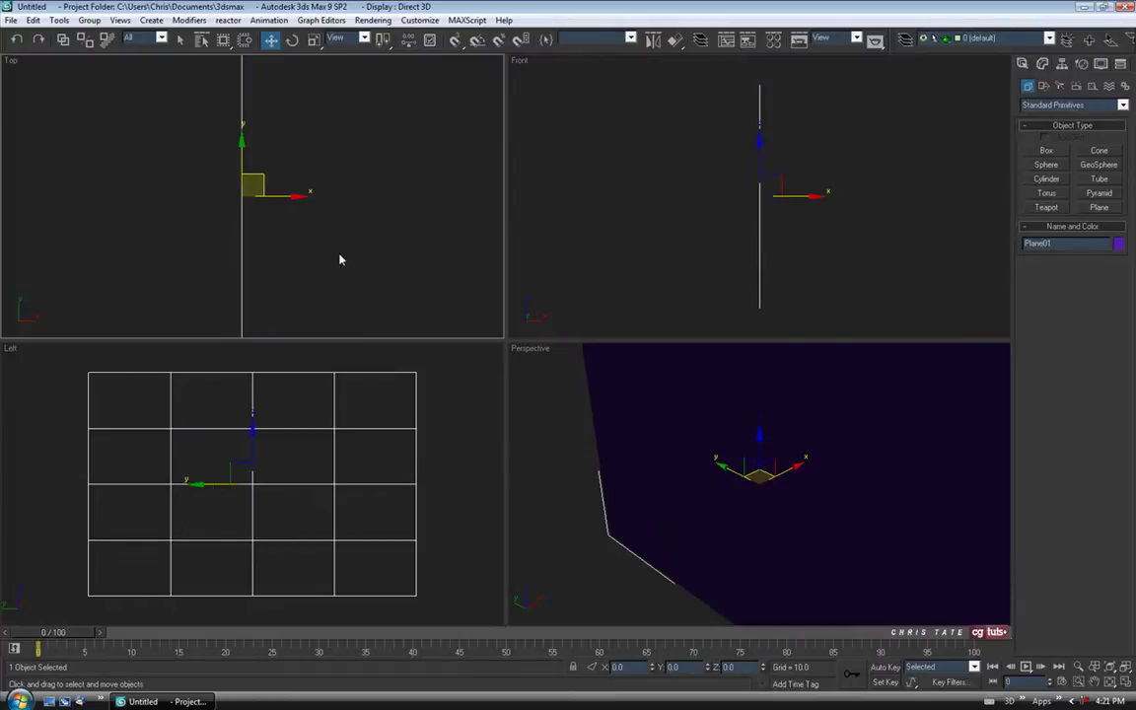
pyautogui.middleClick(603, 269)
pyautogui.middleClick(416, 406)
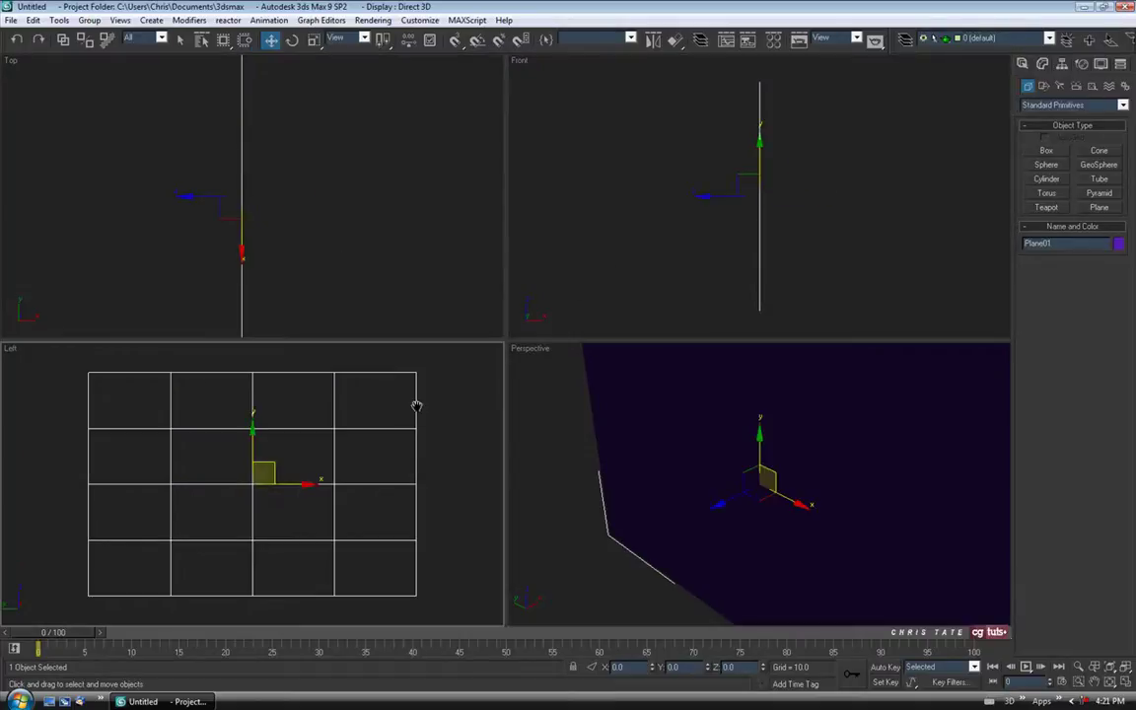
pyautogui.press('F3')
pyautogui.middleClick(626, 434)
pyautogui.moveTo(626, 434)
pyautogui.keyDown('alt'); pyautogui.mouseDown(button='middle')
pyautogui.moveTo(643, 464)
pyautogui.moveTo(955, 424)
pyautogui.mouseUp(button='middle'); pyautogui.keyUp('alt')
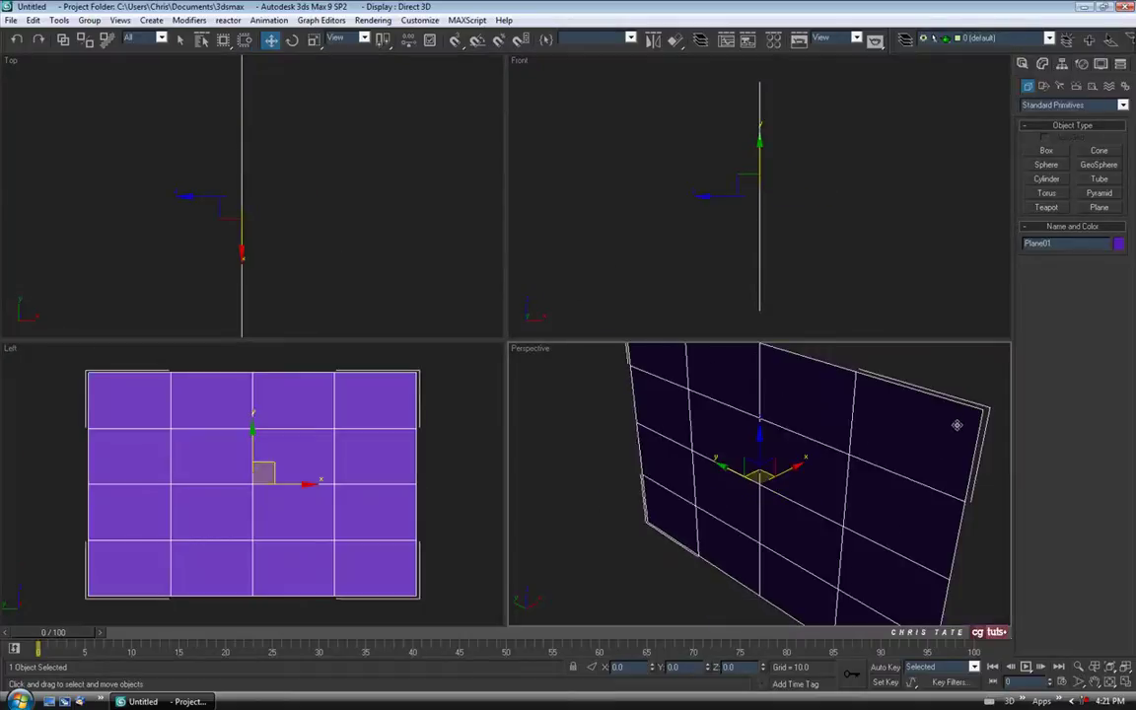
pyautogui.click(739, 477)
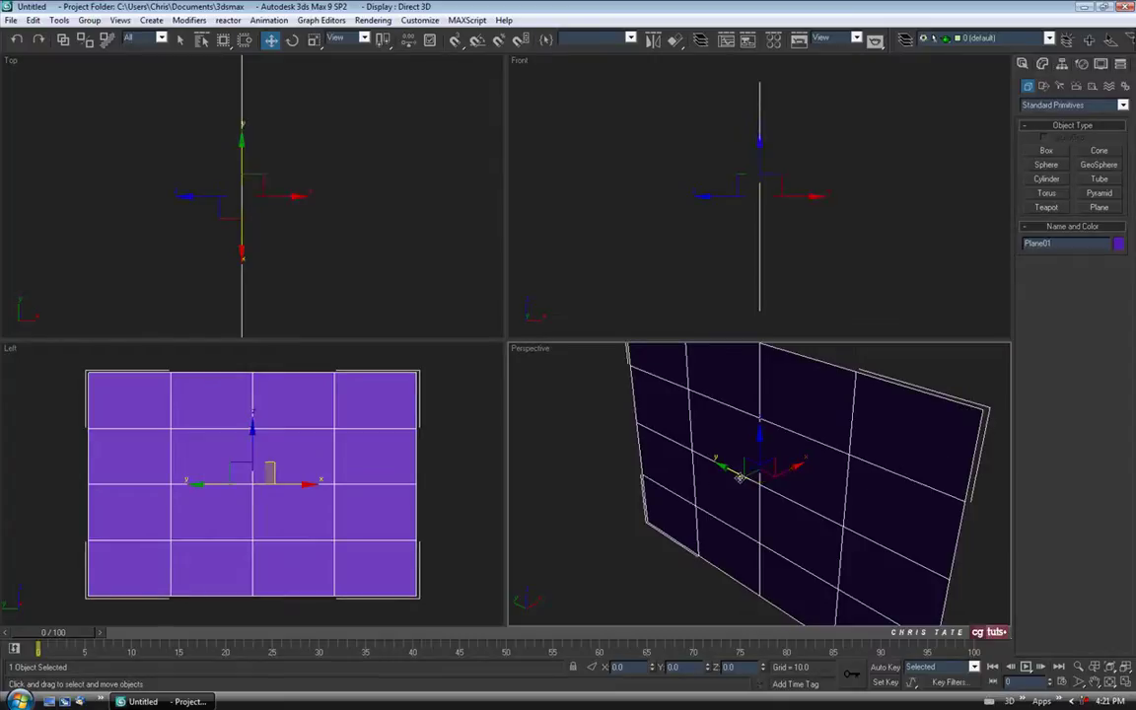
# - Maximize the Perspective view and change the plane's object color to black
pyautogui.middleClick(451, 482)
pyautogui.middleClick(623, 268)
pyautogui.middleClick(386, 261)
pyautogui.middleClick(654, 456)
pyautogui.hotkey('alt', 'w')
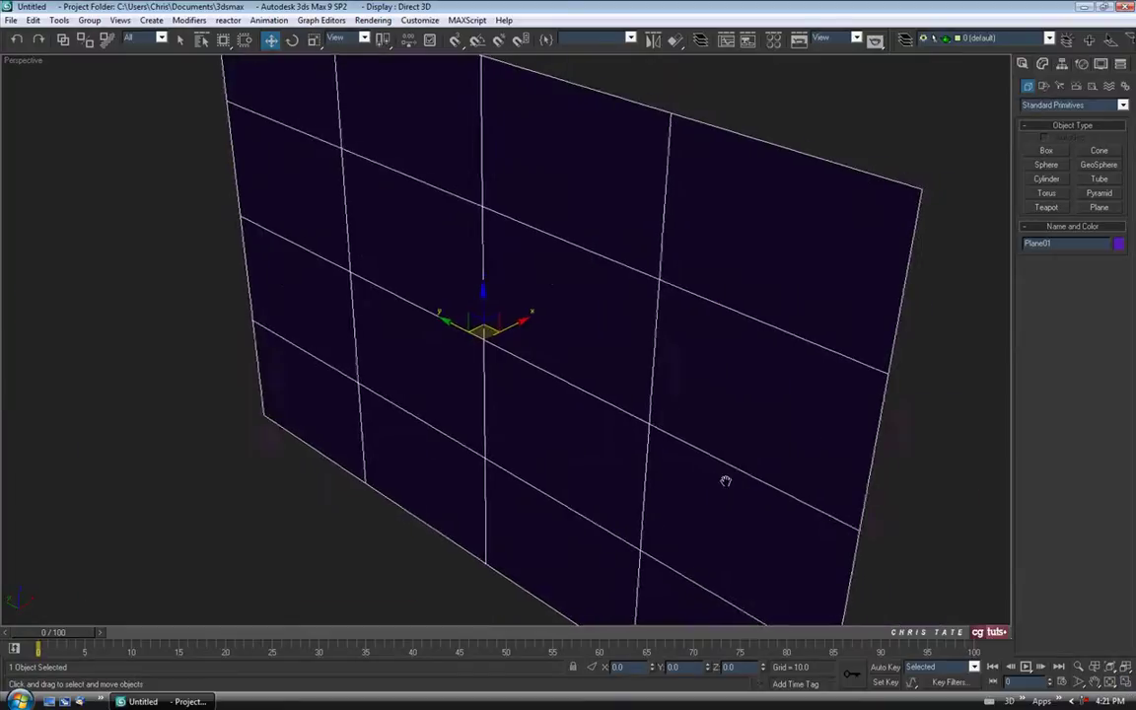
pyautogui.scroll(-3, 725, 480)
pyautogui.keyDown('alt'); pyautogui.moveTo(586, 267); pyautogui.dragTo(611, 255, button='middle'); pyautogui.keyUp('alt')
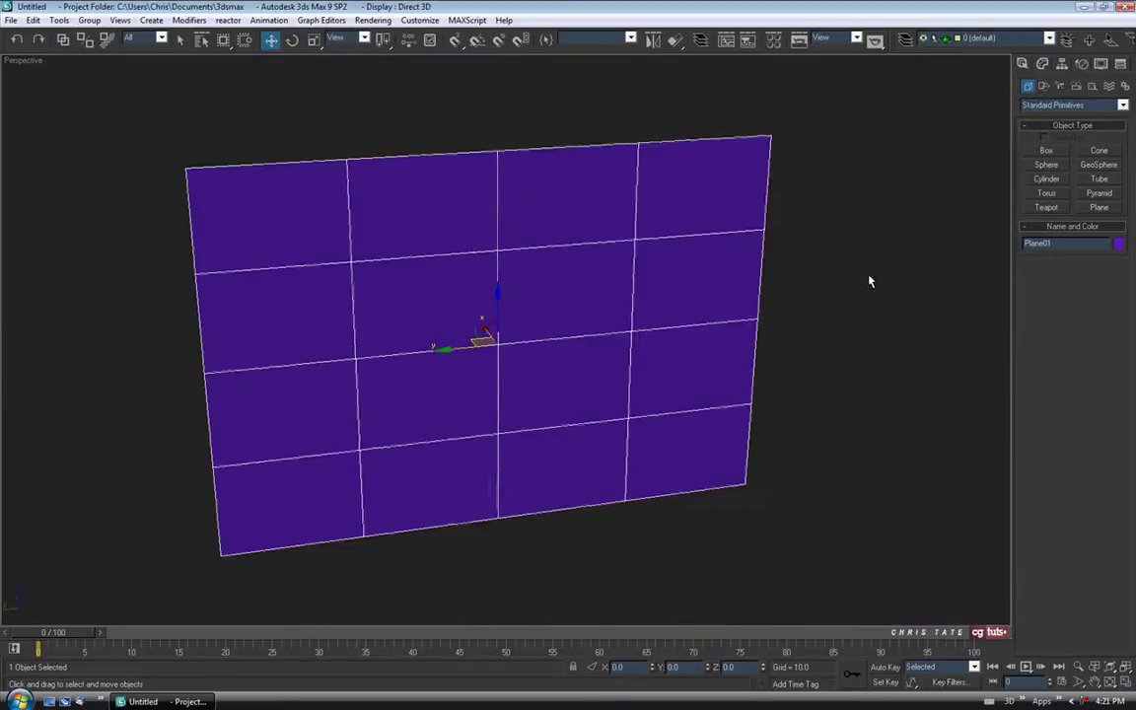
pyautogui.click(1118, 244)
pyautogui.click(672, 382)
pyautogui.click(634, 424)
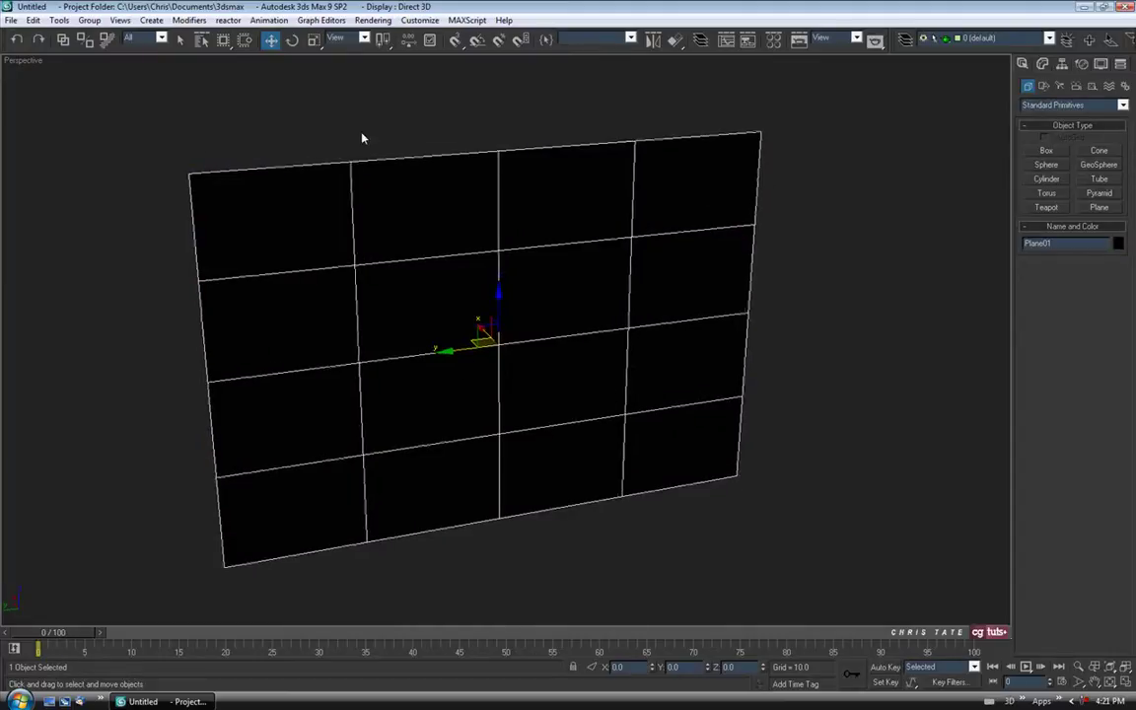
# - Set the plane's length segments and width segments to 1
pyautogui.keyDown('alt'); pyautogui.moveTo(674, 373); pyautogui.dragTo(611, 370, button='middle'); pyautogui.keyUp('alt')
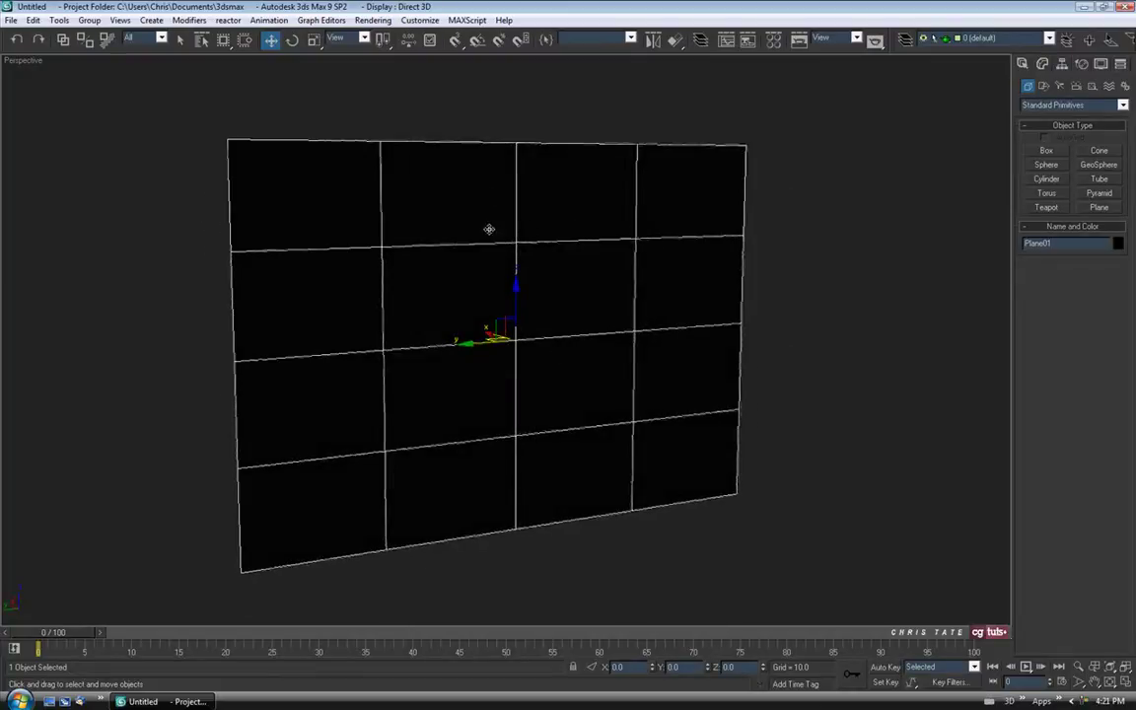
pyautogui.click(1045, 65)
pyautogui.rightClick(1114, 295)
pyautogui.click(1114, 309)
pyautogui.click(1114, 309)
pyautogui.click(1114, 309)
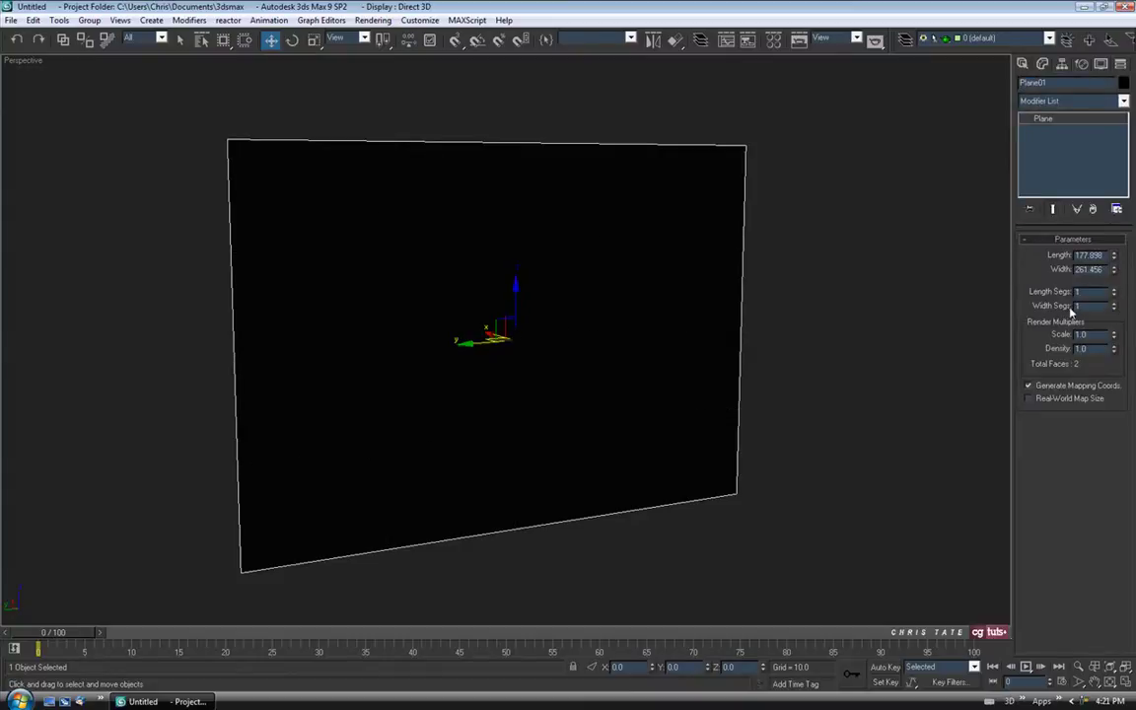
# - Load the RPG_Blueprint image from the Desktop as a bitmap diffuse map in the first material slot
pyautogui.keyDown('alt'); pyautogui.moveTo(621, 312); pyautogui.dragTo(790, 329, button='middle'); pyautogui.keyUp('alt')
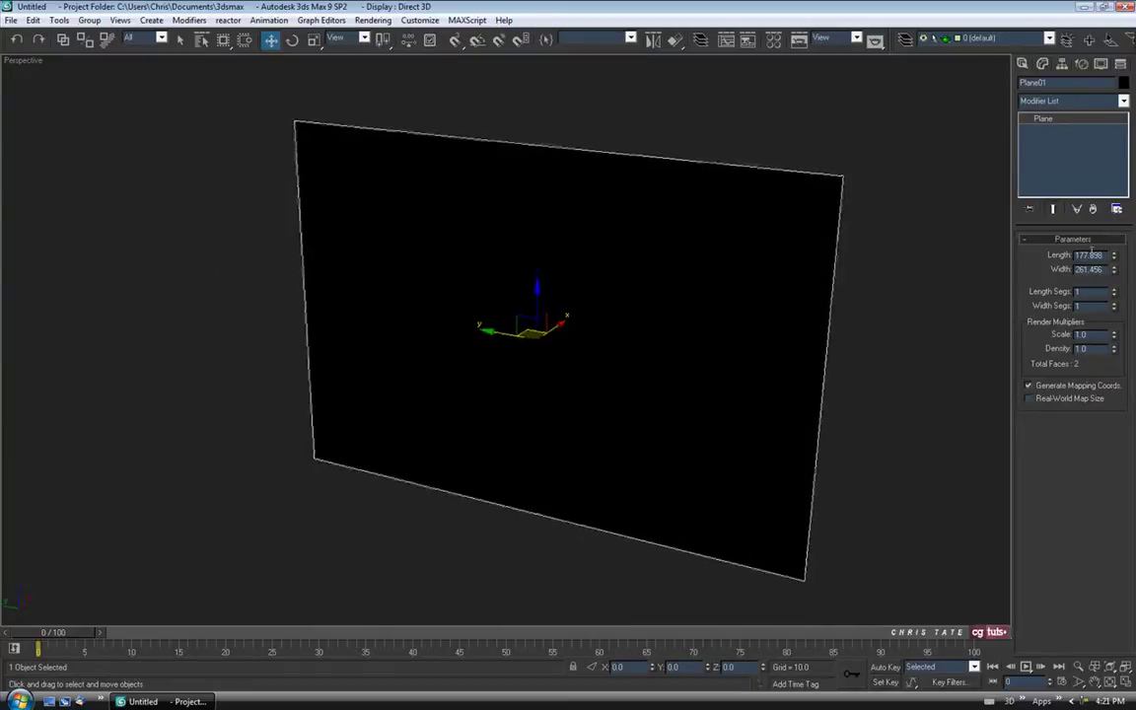
pyautogui.moveTo(740, 266); pyautogui.dragTo(764, 236, button='middle')
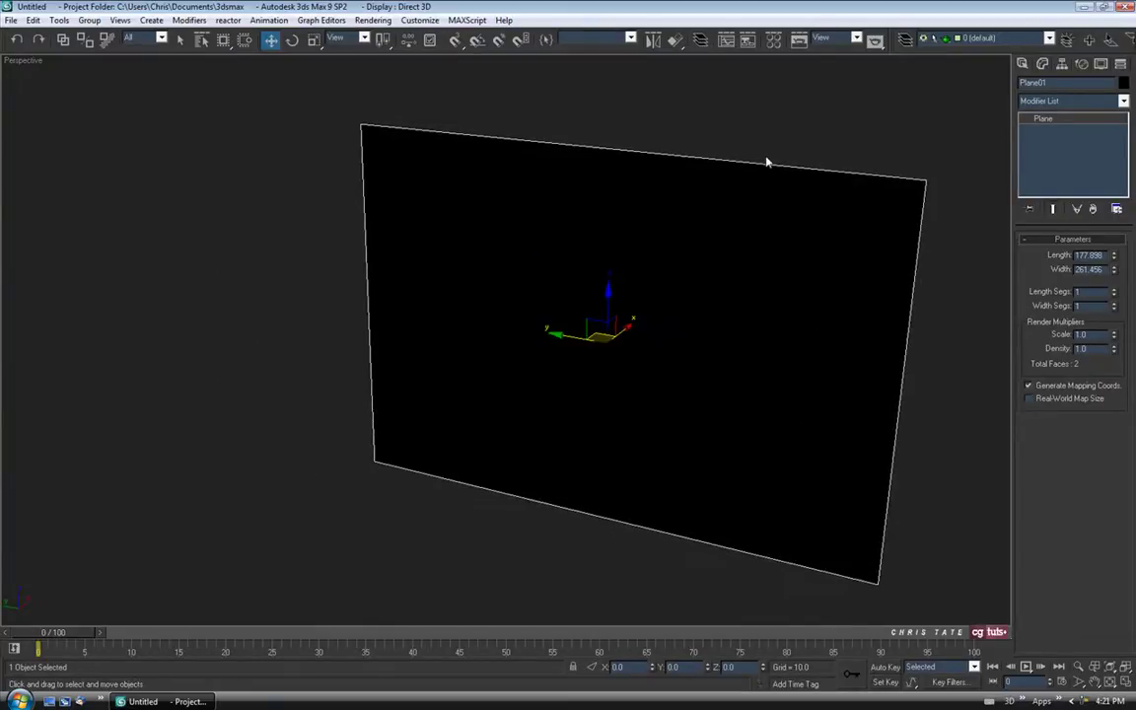
pyautogui.press('m')
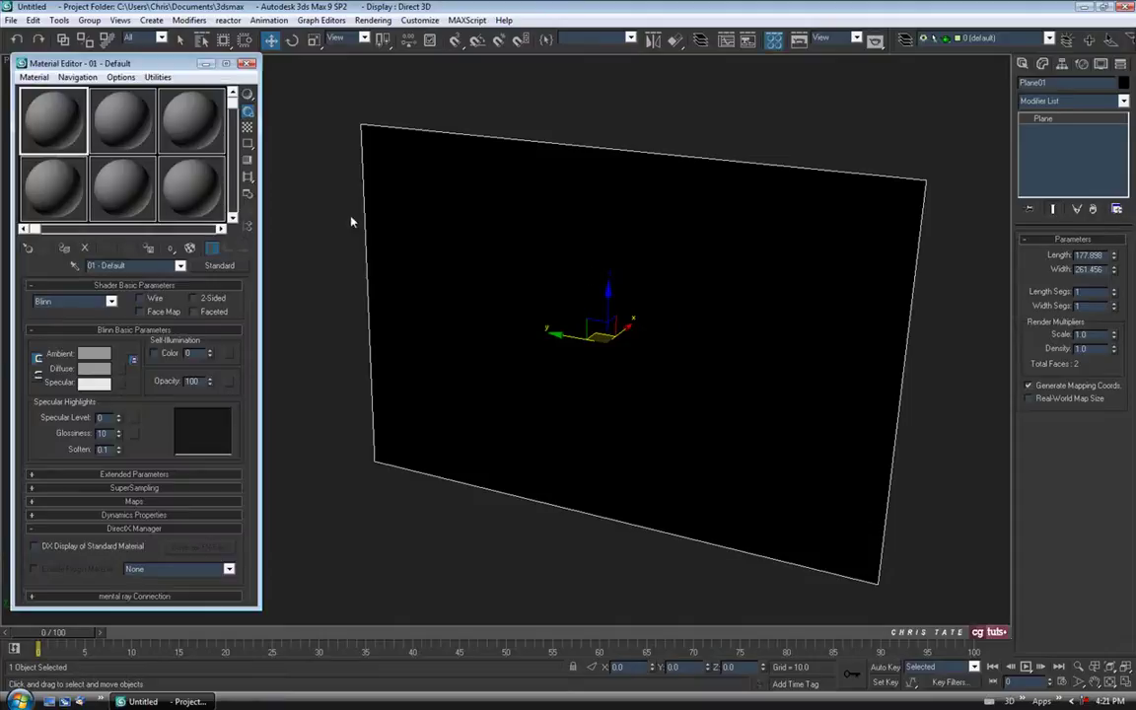
pyautogui.click(118, 369)
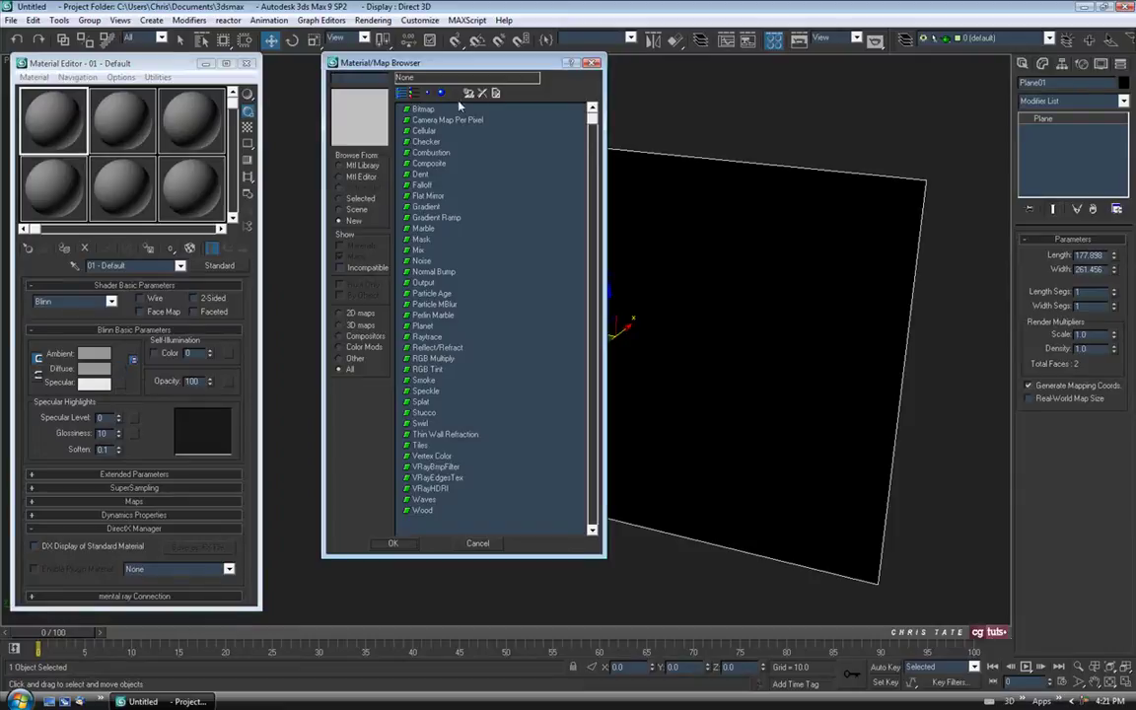
pyautogui.doubleClick(419, 111)
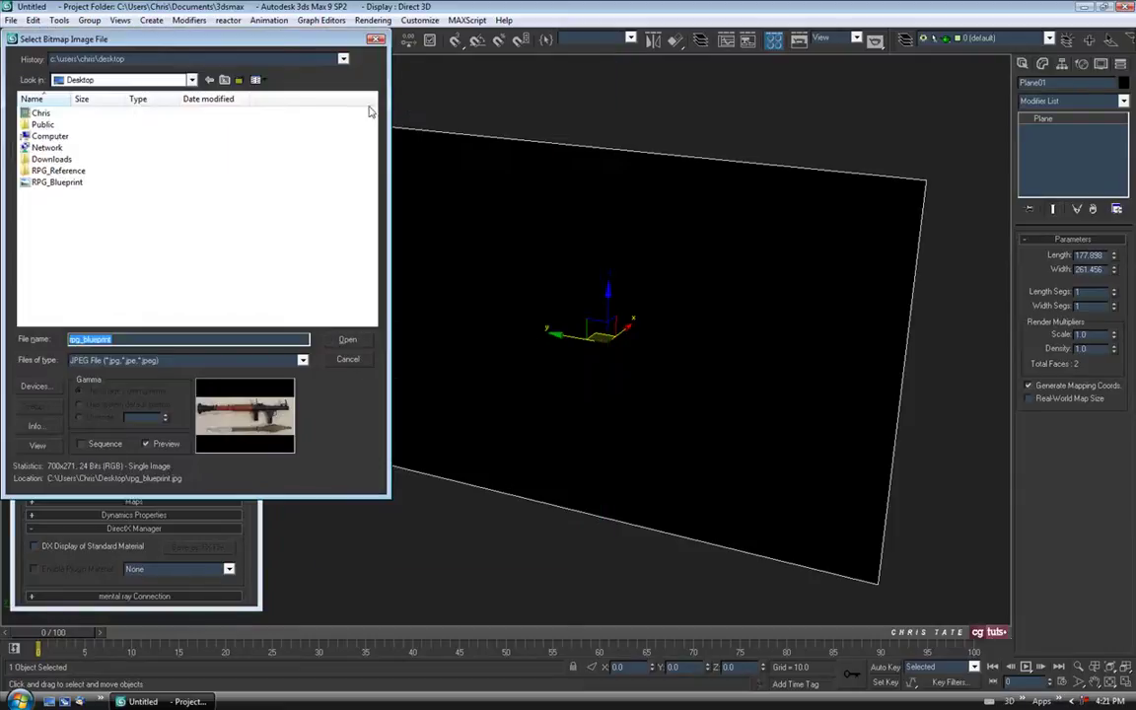
pyautogui.click(60, 183)
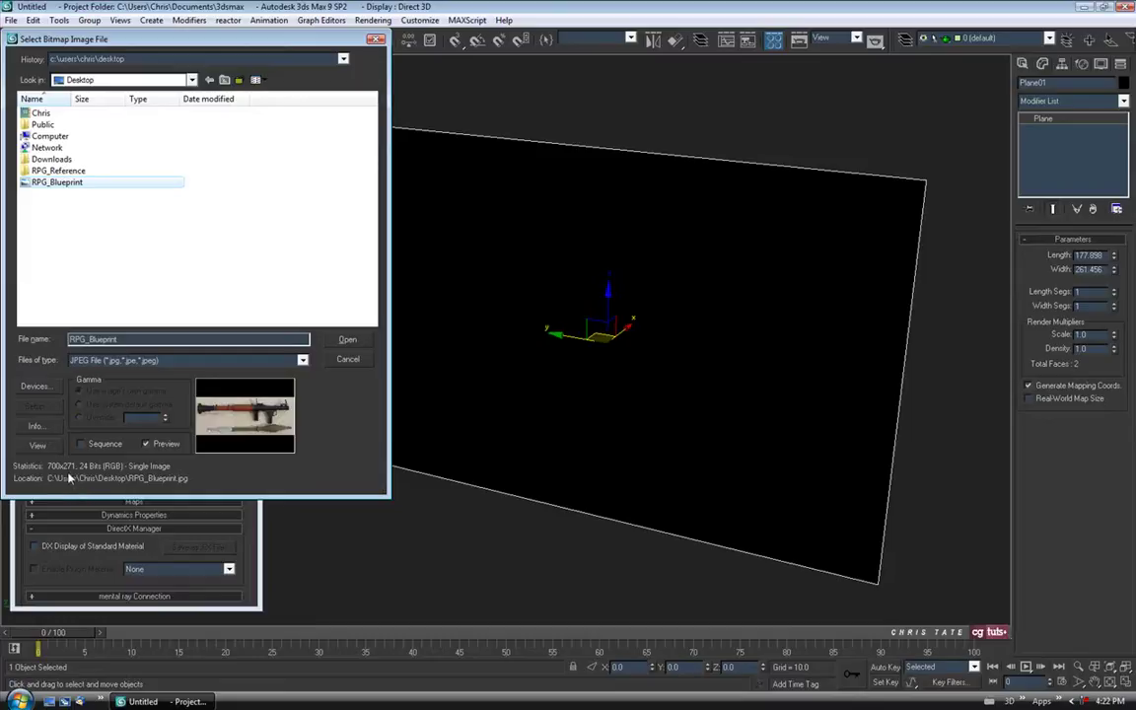
pyautogui.click(347, 340)
# - Resize the plane to match the image's proportions, with length 271 and width 700
pyautogui.moveTo(719, 331); pyautogui.dragTo(682, 332, button='middle')
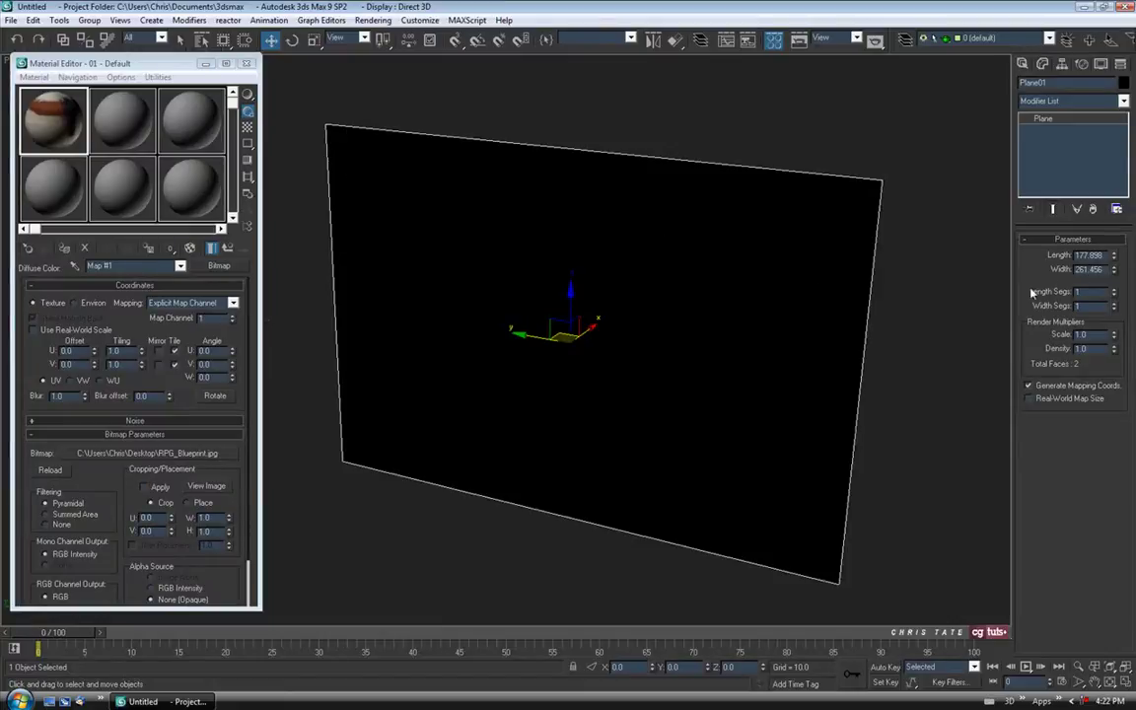
pyautogui.moveTo(1104, 255); pyautogui.dragTo(1043, 264)
pyautogui.write('271')
pyautogui.press('Tab')
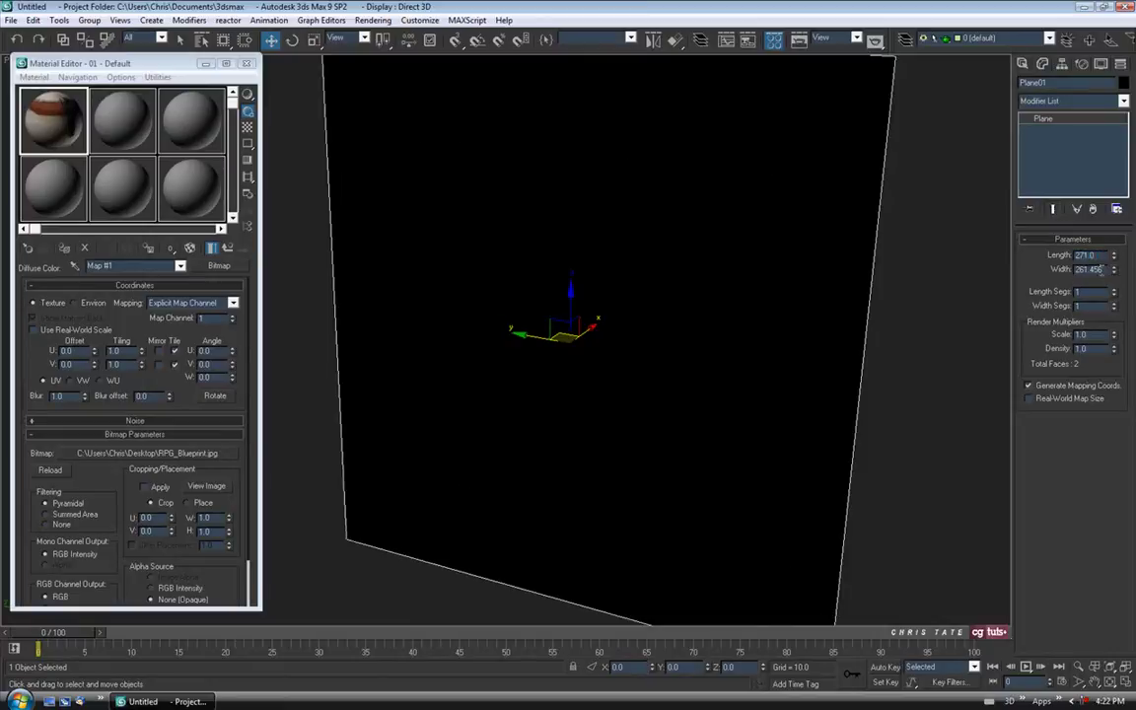
pyautogui.scroll(-8, 892, 315)
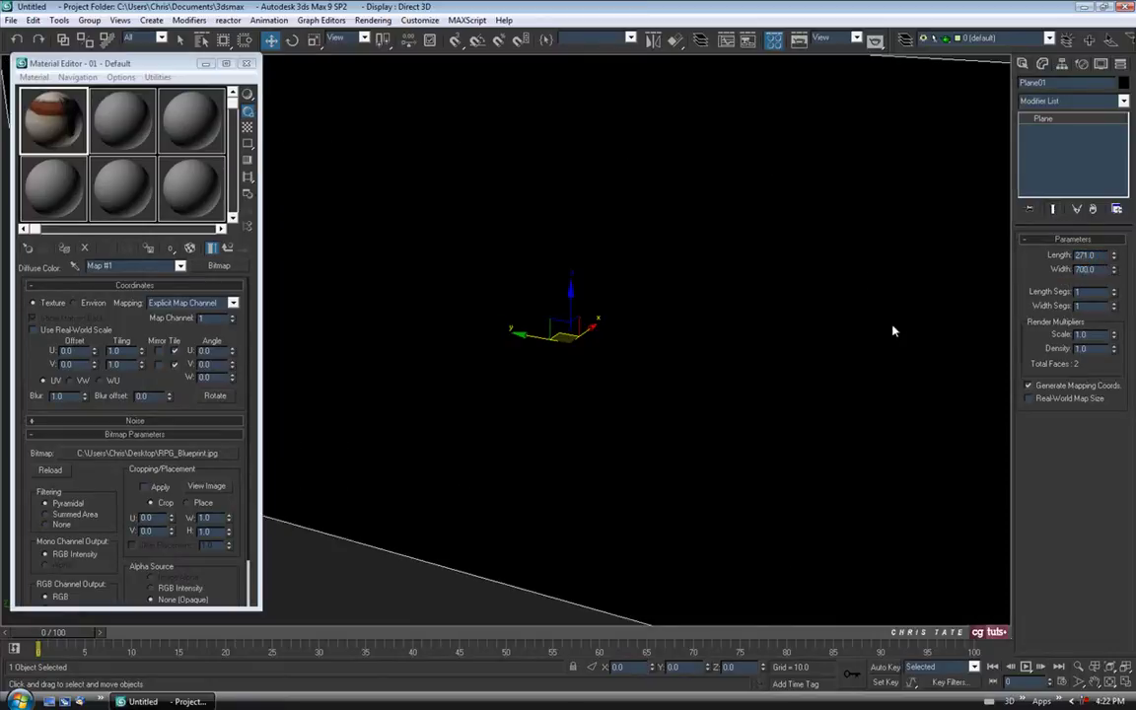
pyautogui.keyDown('alt'); pyautogui.moveTo(599, 291); pyautogui.dragTo(689, 329, button='middle'); pyautogui.keyUp('alt')
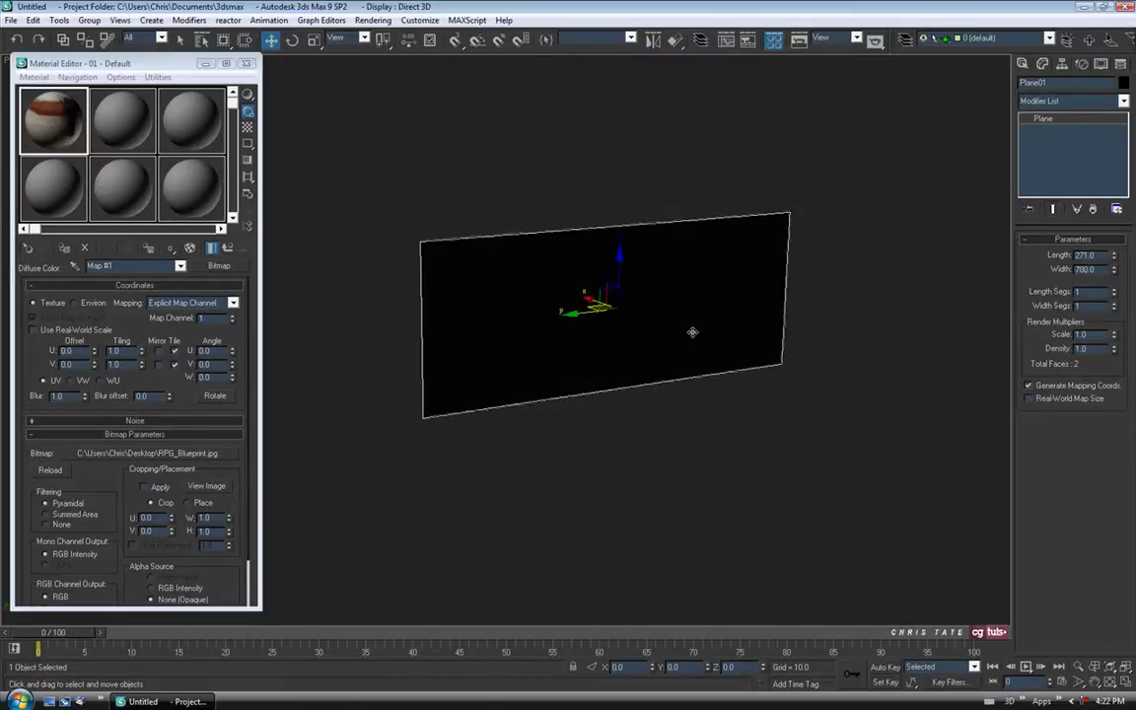
# - Turn on viewport display of the blueprint map, apply the material to the plane and close the Material Editor
pyautogui.click(190, 250)
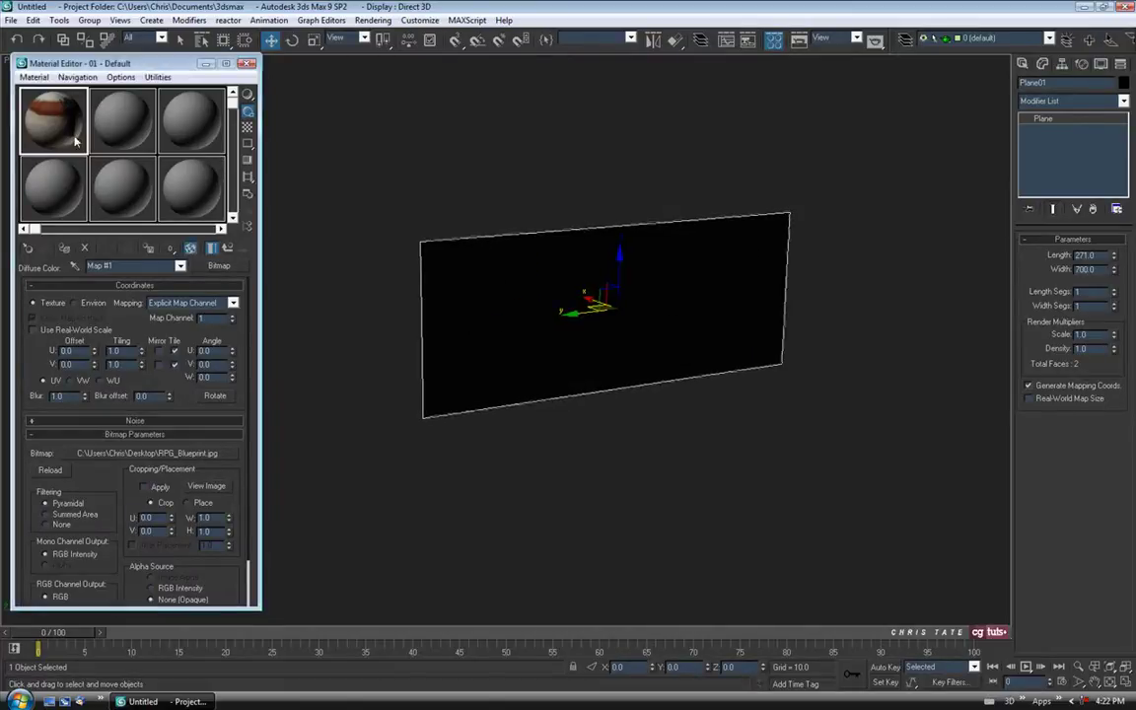
pyautogui.moveTo(49, 118); pyautogui.dragTo(569, 352)
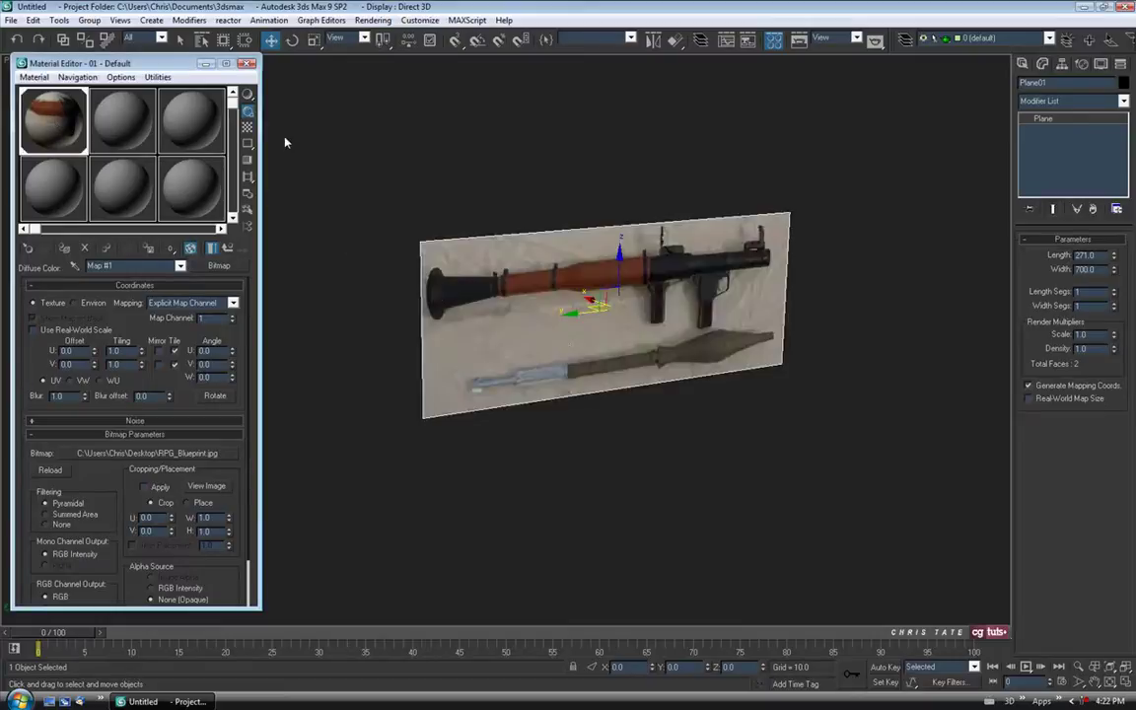
pyautogui.click(246, 62)
# - Maximize the Left view and frame the whole blueprint plane in it
pyautogui.moveTo(513, 347); pyautogui.dragTo(478, 368, button='middle')
pyautogui.click(1128, 687)
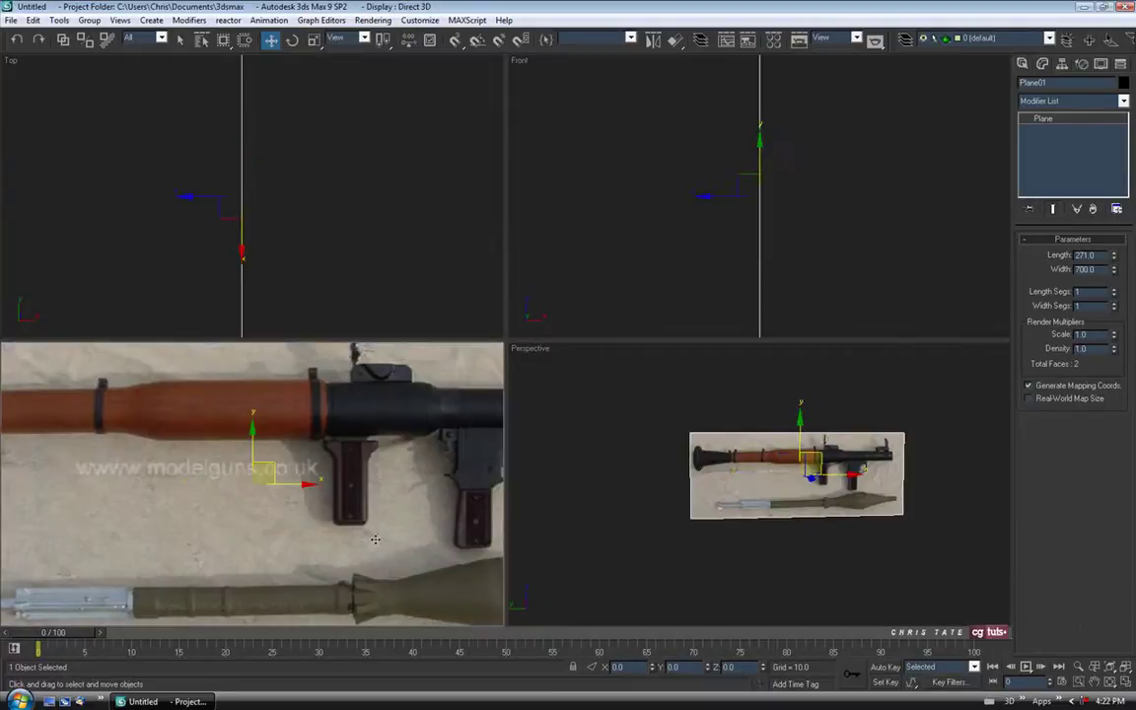
pyautogui.click(1128, 687)
pyautogui.scroll(-6, 470, 376)
pyautogui.moveTo(491, 380); pyautogui.dragTo(525, 399, button='middle')
pyautogui.scroll(2, 524, 388)
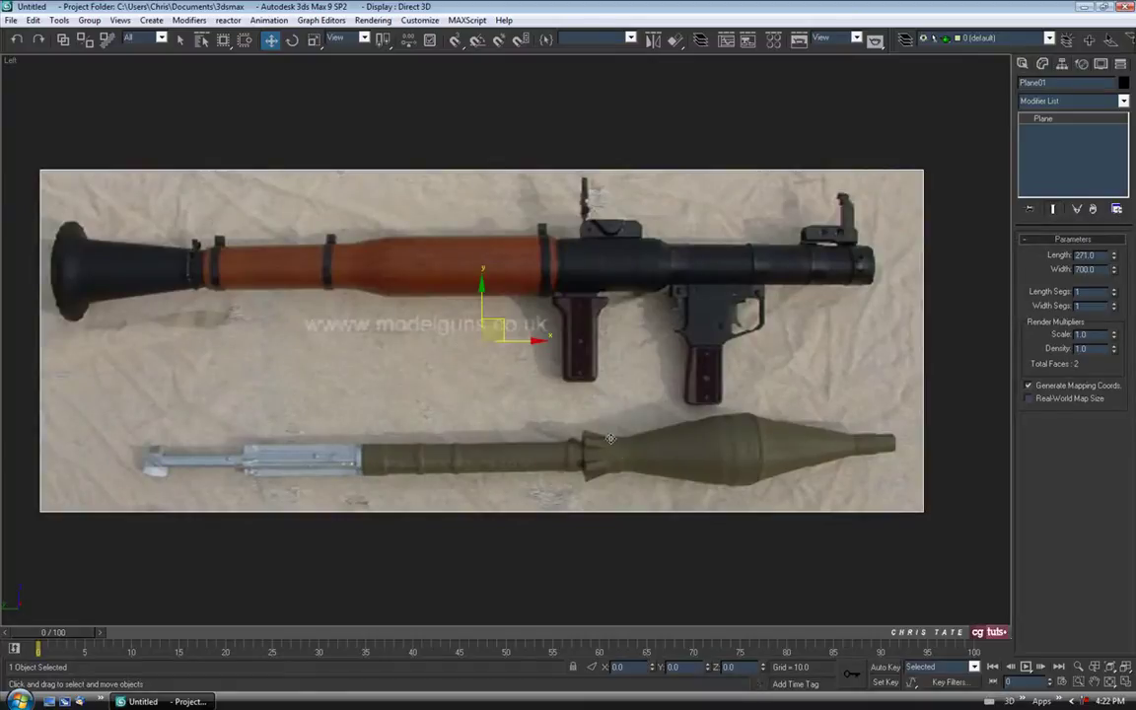
# - Examine the launcher's grips, trigger housing and rocket on the blueprint up close, and return to the four-view layout
pyautogui.scroll(5, 664, 309)
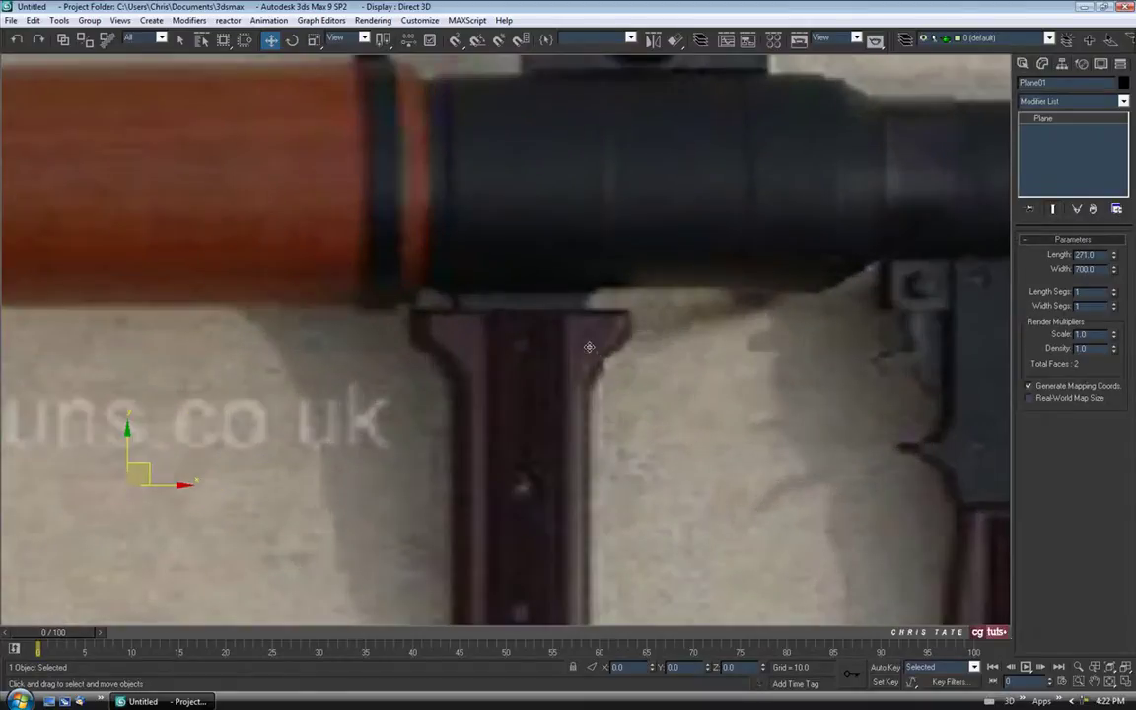
pyautogui.moveTo(588, 347); pyautogui.dragTo(488, 258, button='middle')
pyautogui.moveTo(710, 306); pyautogui.dragTo(442, 288, button='middle')
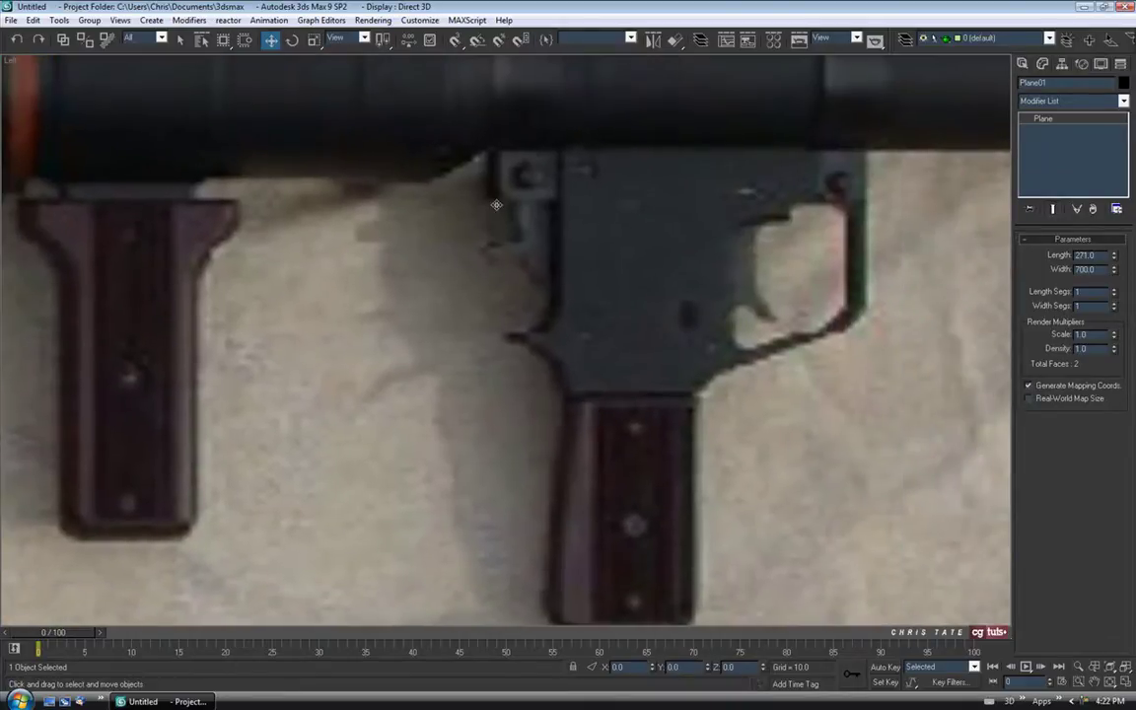
pyautogui.scroll(-3, 504, 345)
pyautogui.moveTo(443, 331); pyautogui.dragTo(600, 352, button='middle')
pyautogui.scroll(-4, 600, 352)
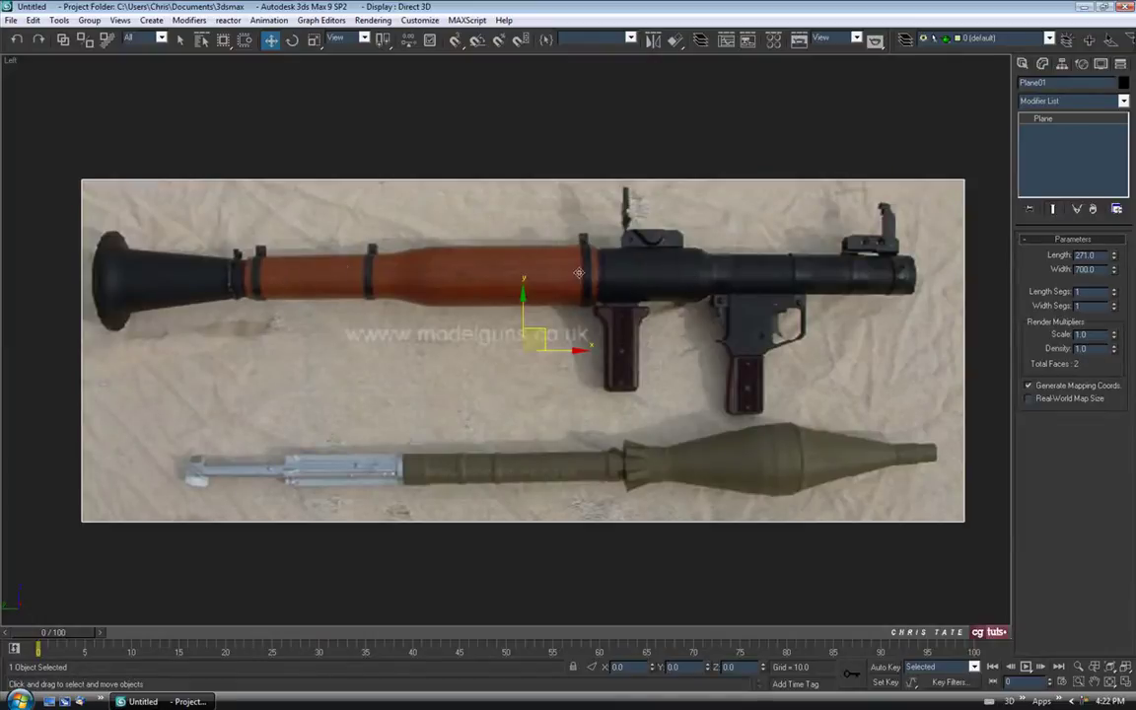
pyautogui.moveTo(749, 302)
pyautogui.mouseDown(button='middle')
pyautogui.moveTo(713, 301)
pyautogui.moveTo(758, 310)
pyautogui.mouseUp(button='middle')
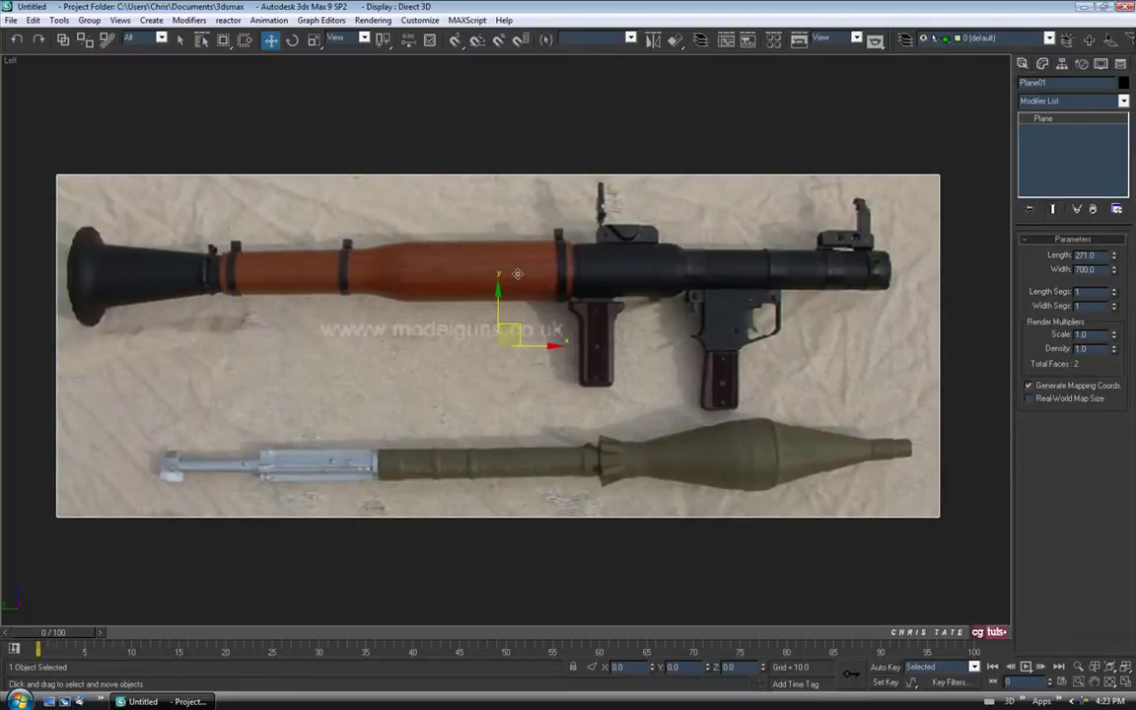
pyautogui.moveTo(529, 273); pyautogui.dragTo(536, 265, button='middle')
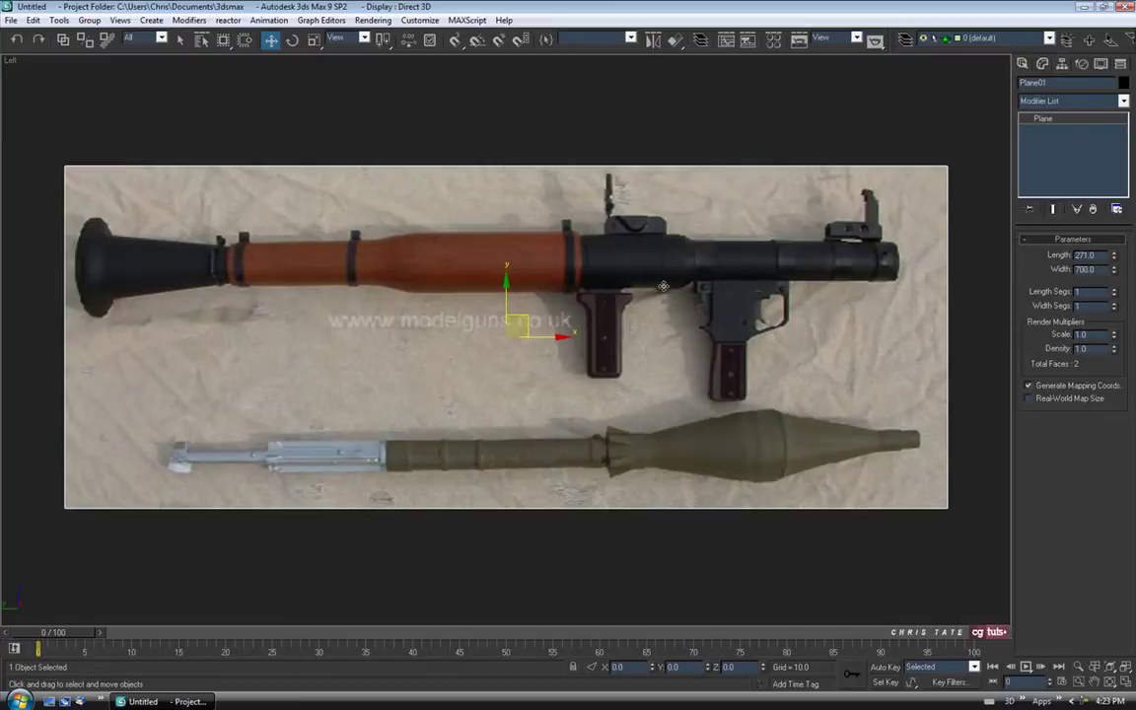
pyautogui.moveTo(569, 244); pyautogui.dragTo(571, 250, button='middle')
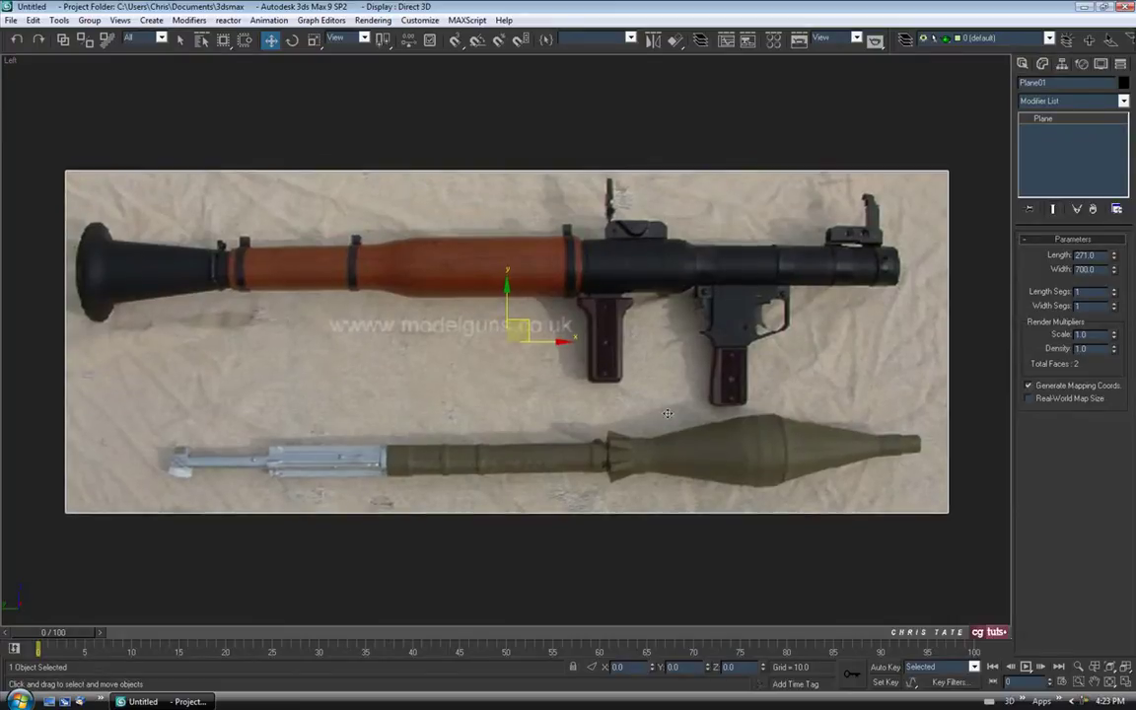
pyautogui.moveTo(617, 393); pyautogui.dragTo(615, 388, button='middle')
pyautogui.click(1123, 683)
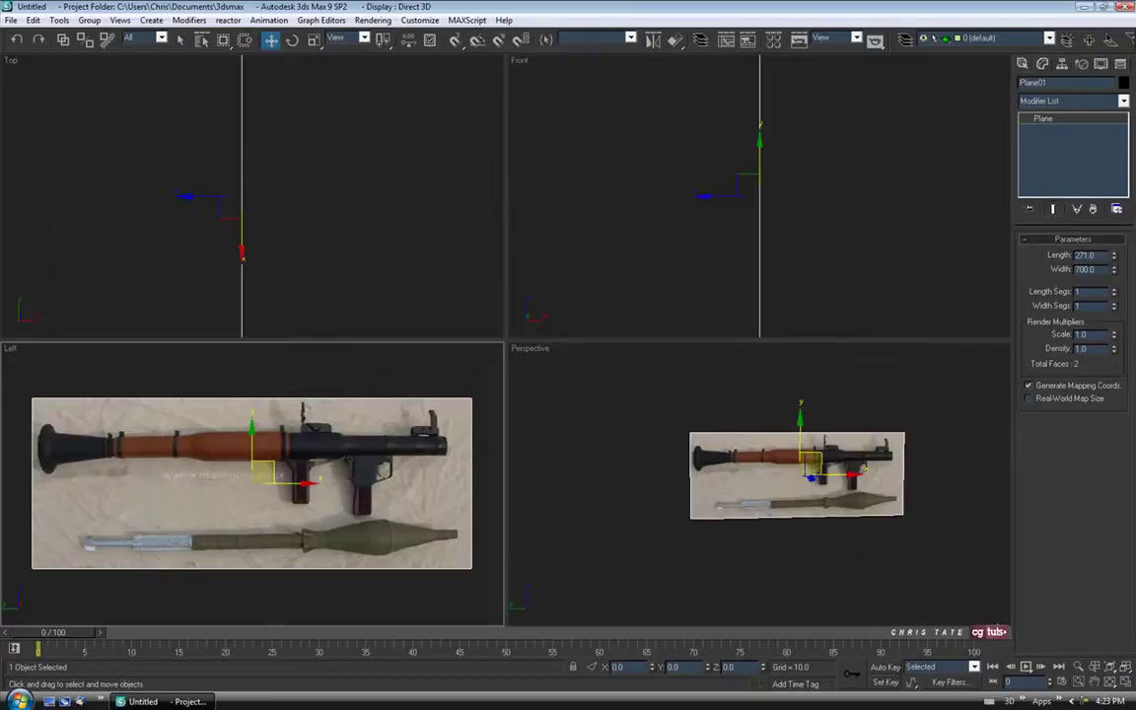
# - Show the grid in the Top view and move the blueprint plane along X to about 1096
pyautogui.rightClick(301, 223)
pyautogui.moveTo(329, 219); pyautogui.dragTo(350, 237, button='middle')
pyautogui.scroll(-3, 334, 220)
pyautogui.press('g')
pyautogui.scroll(-2, 344, 237)
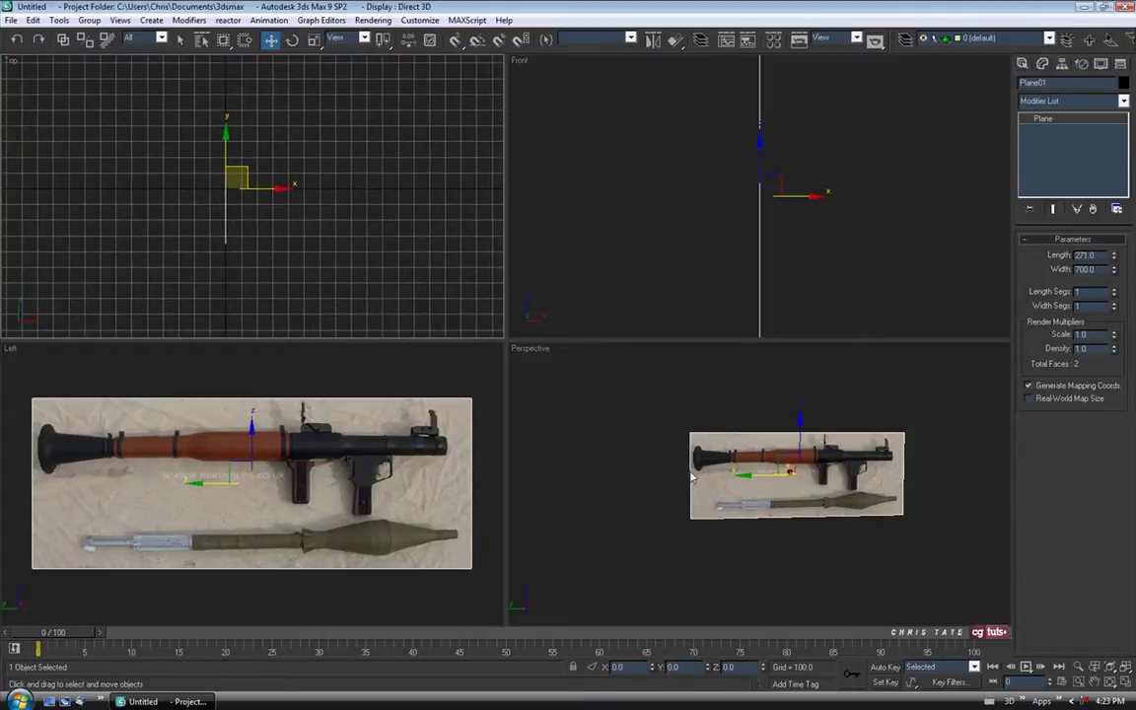
pyautogui.moveTo(283, 191); pyautogui.dragTo(442, 194)
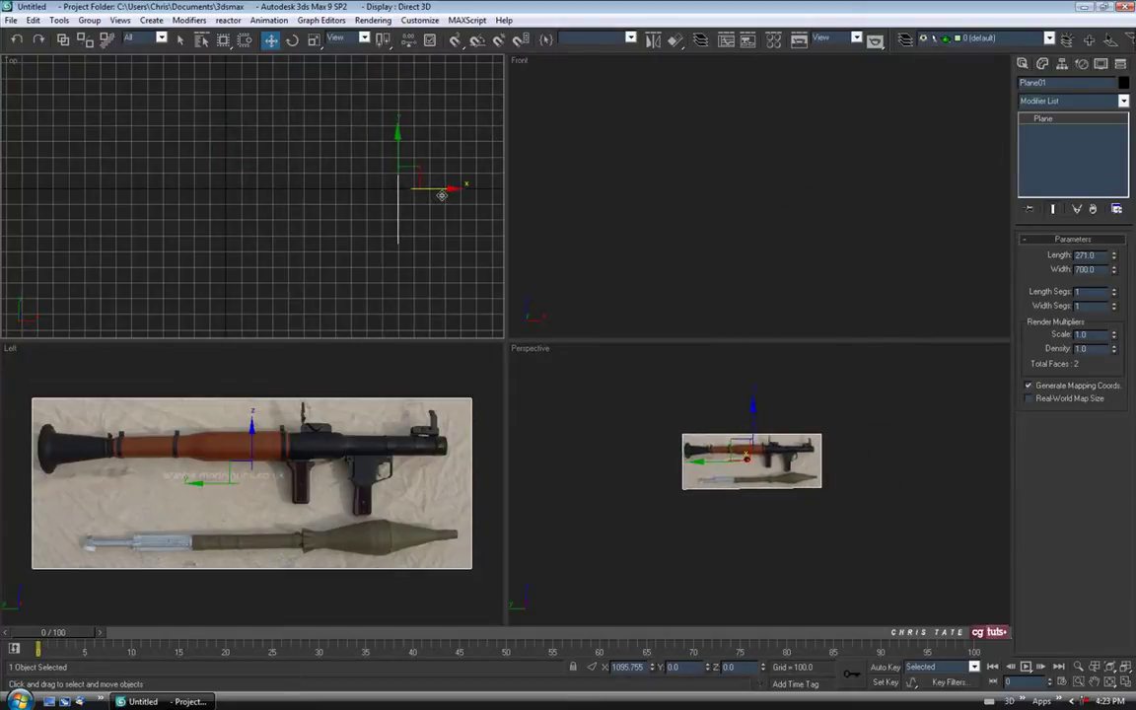
pyautogui.moveTo(365, 195); pyautogui.dragTo(324, 187, button='middle')
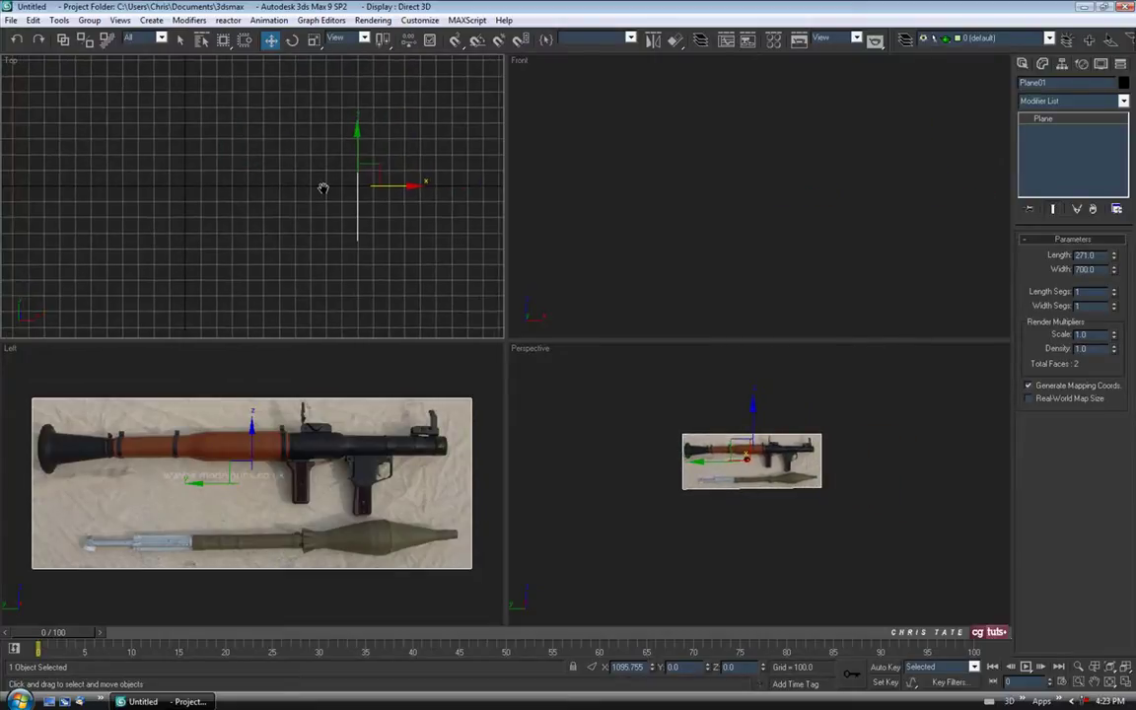
pyautogui.moveTo(350, 228); pyautogui.dragTo(358, 232, button='middle')
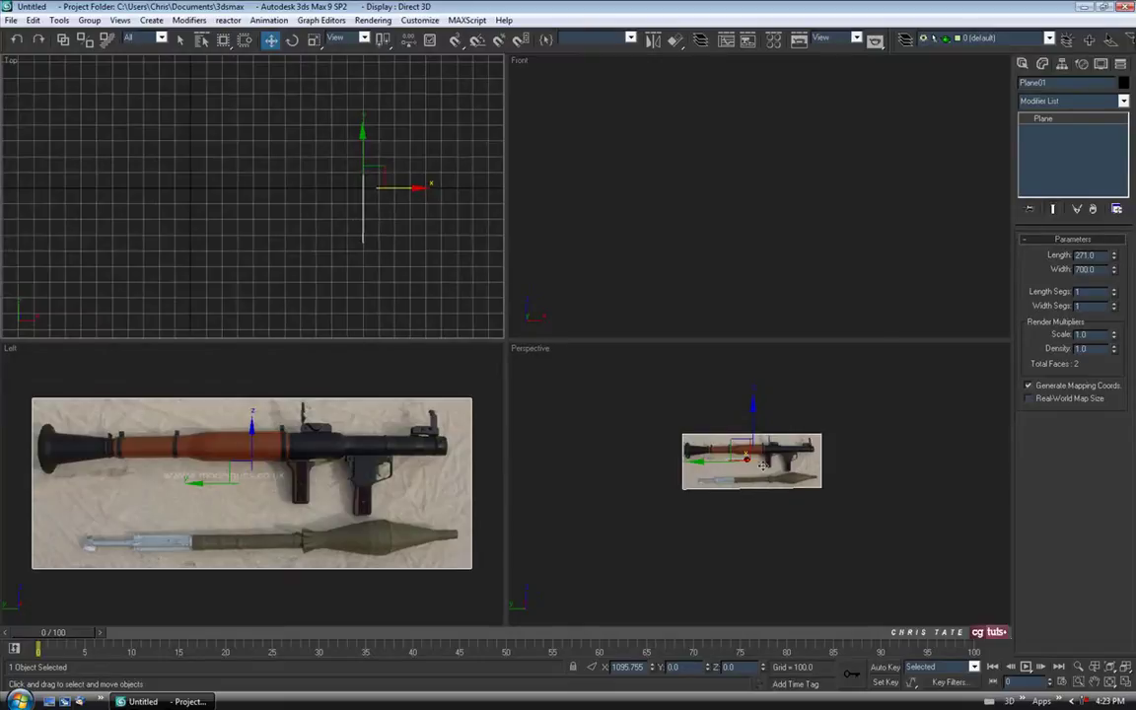
pyautogui.moveTo(741, 466); pyautogui.dragTo(737, 464, button='middle')
# - Rename the plane as Blueprint and enlarge the Perspective view to fill the workspace
pyautogui.moveTo(1062, 85); pyautogui.dragTo(996, 88)
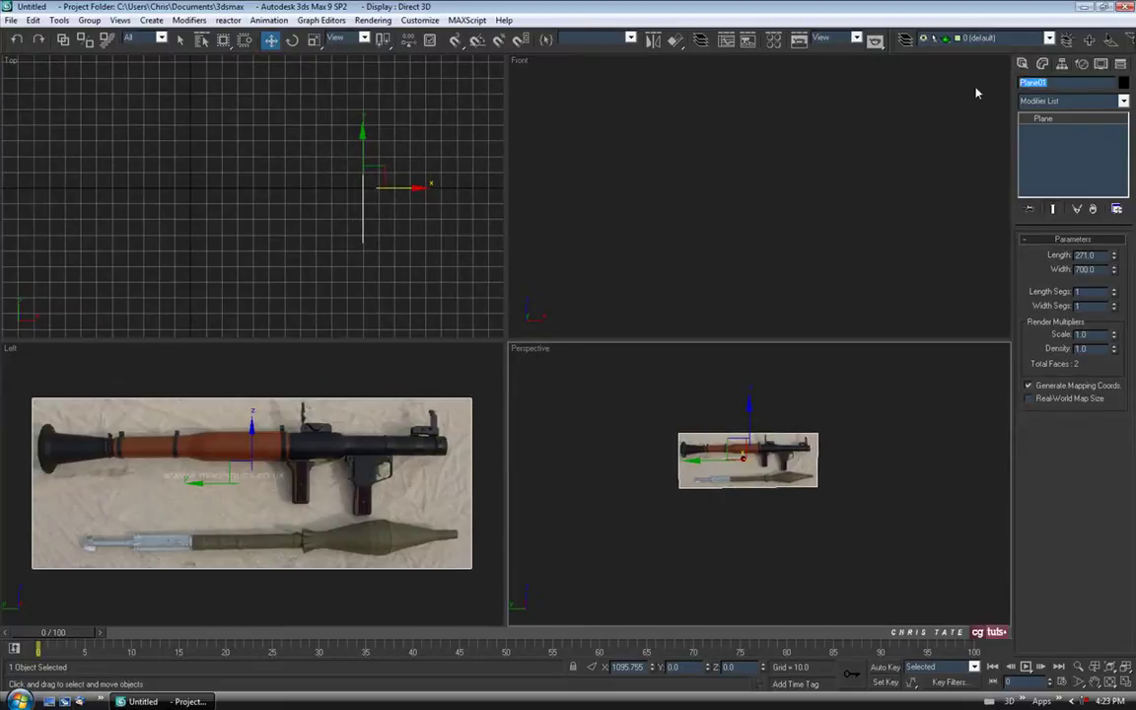
pyautogui.write('R')
pyautogui.click(1124, 680)
pyautogui.moveTo(690, 352); pyautogui.dragTo(672, 352, button='middle')
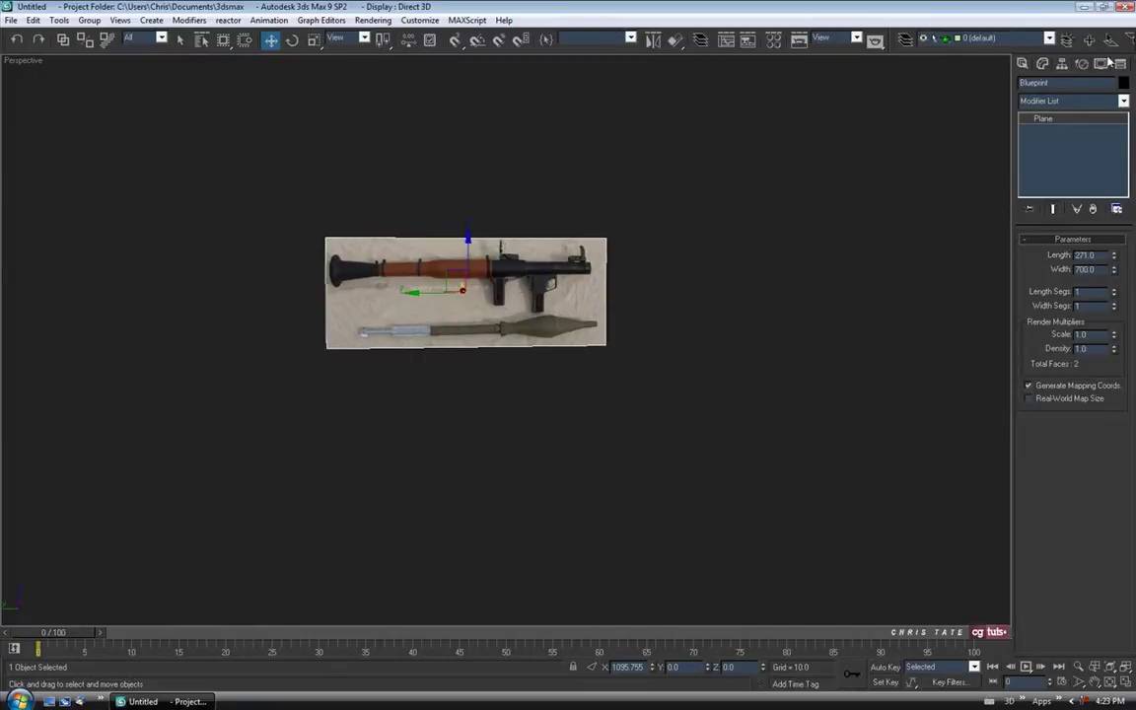
# - Turn off Show Frozen in Gray and freeze the Blueprint plane so it cannot be selected
pyautogui.click(1101, 64)
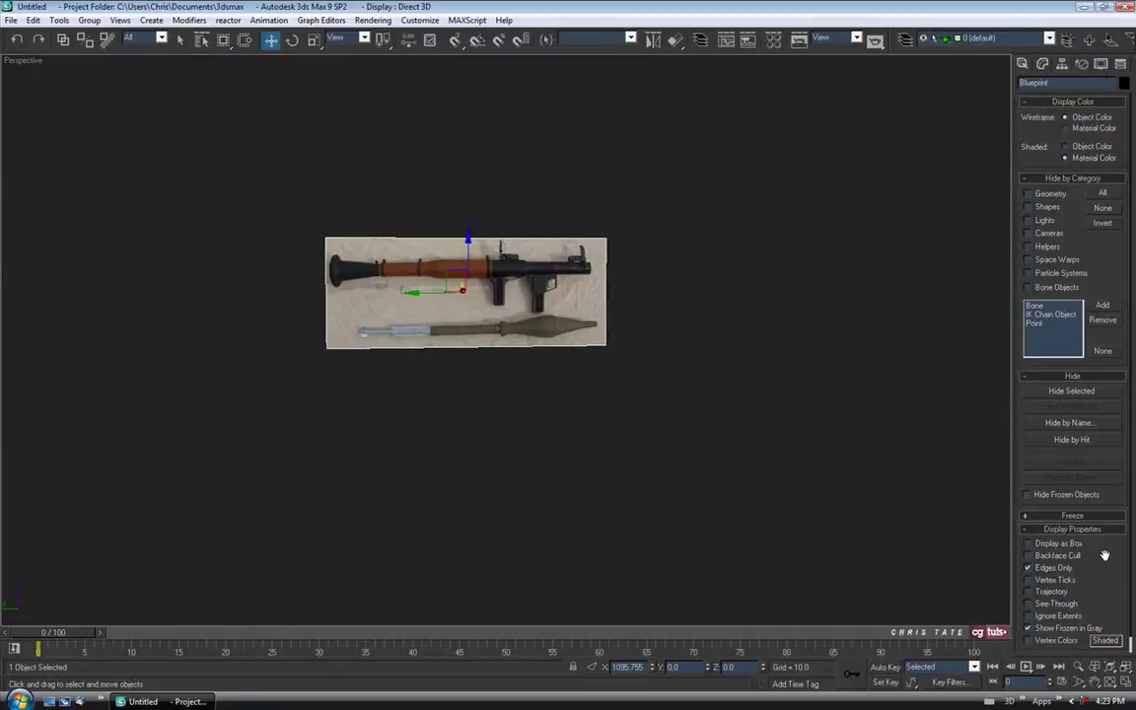
pyautogui.scroll(-1, 1102, 542)
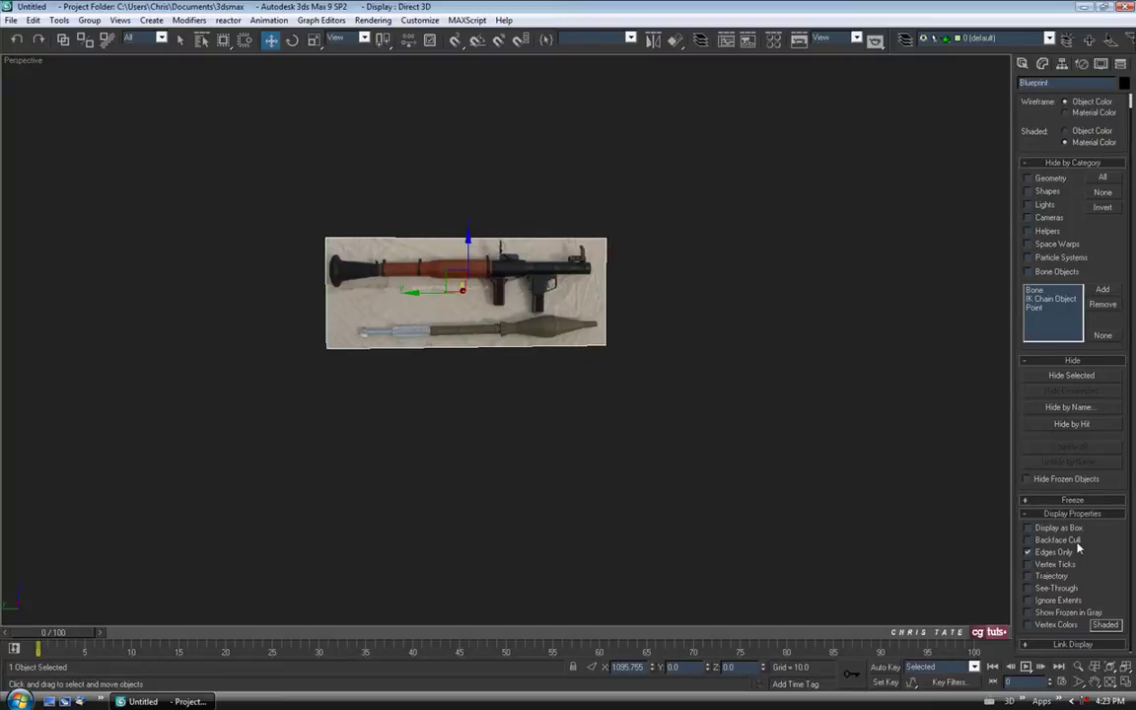
pyautogui.click(1058, 500)
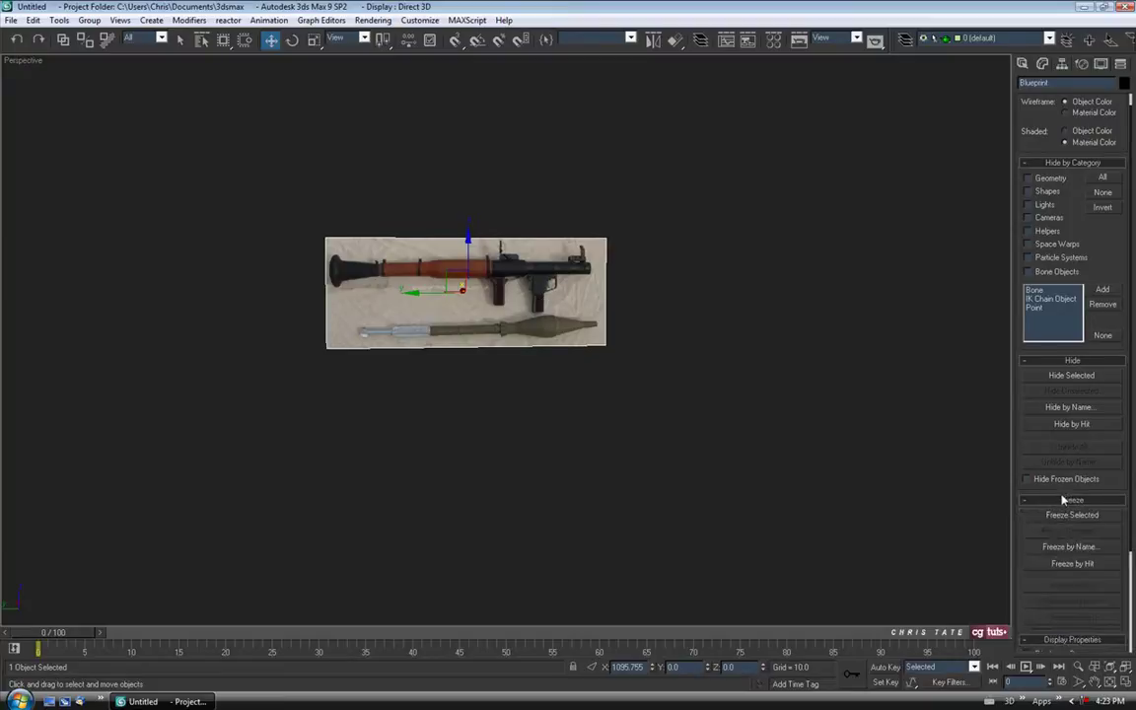
pyautogui.click(1073, 516)
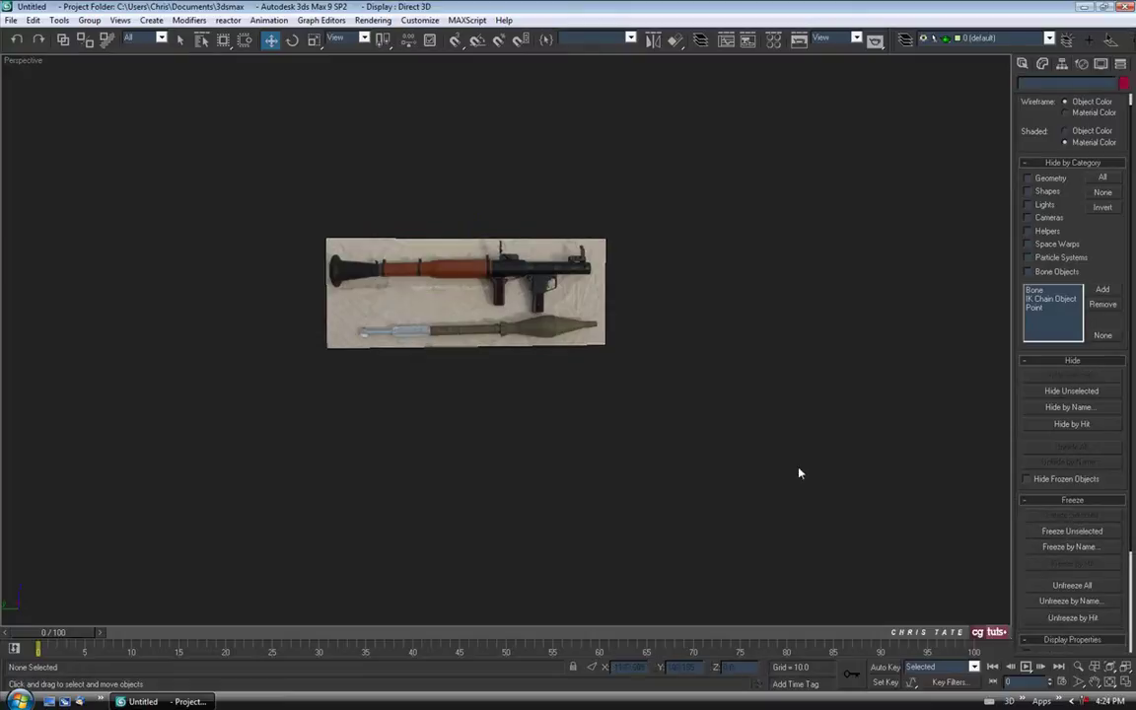
pyautogui.moveTo(529, 213); pyautogui.dragTo(528, 384)
pyautogui.click(1022, 64)
# - Inspect the frozen blueprint plane in the Left, Front and Perspective views, viewing it from several angles
pyautogui.click(1125, 682)
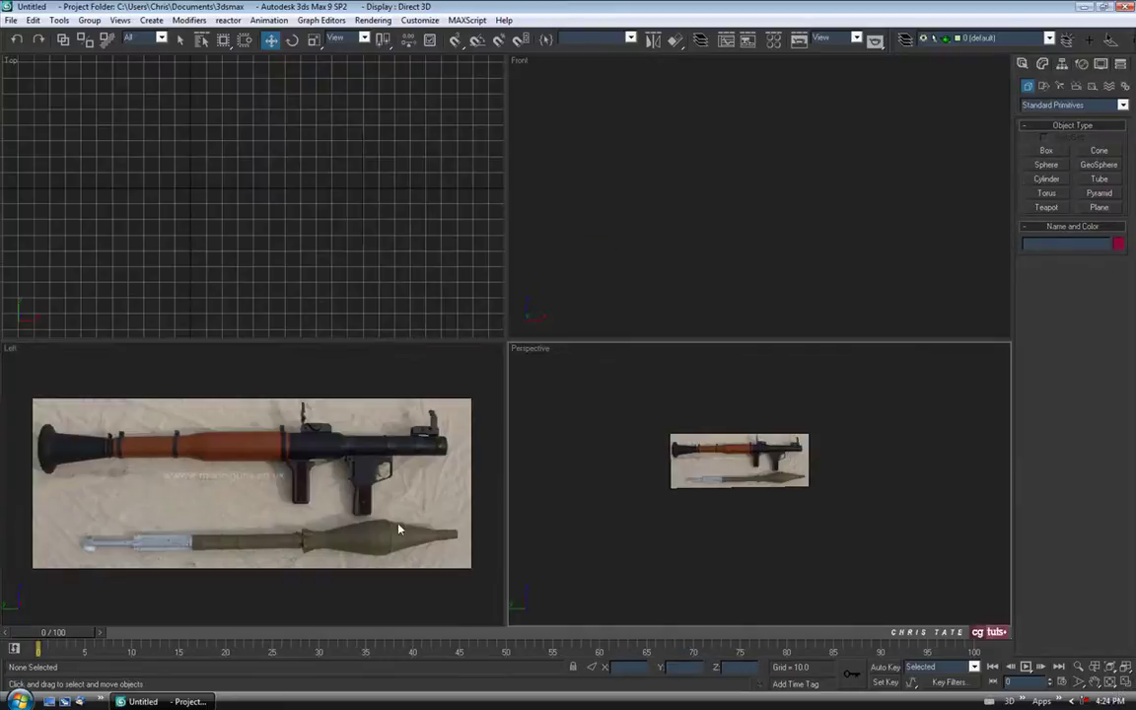
pyautogui.click(1126, 682)
pyautogui.moveTo(670, 499); pyautogui.dragTo(672, 501, button='middle')
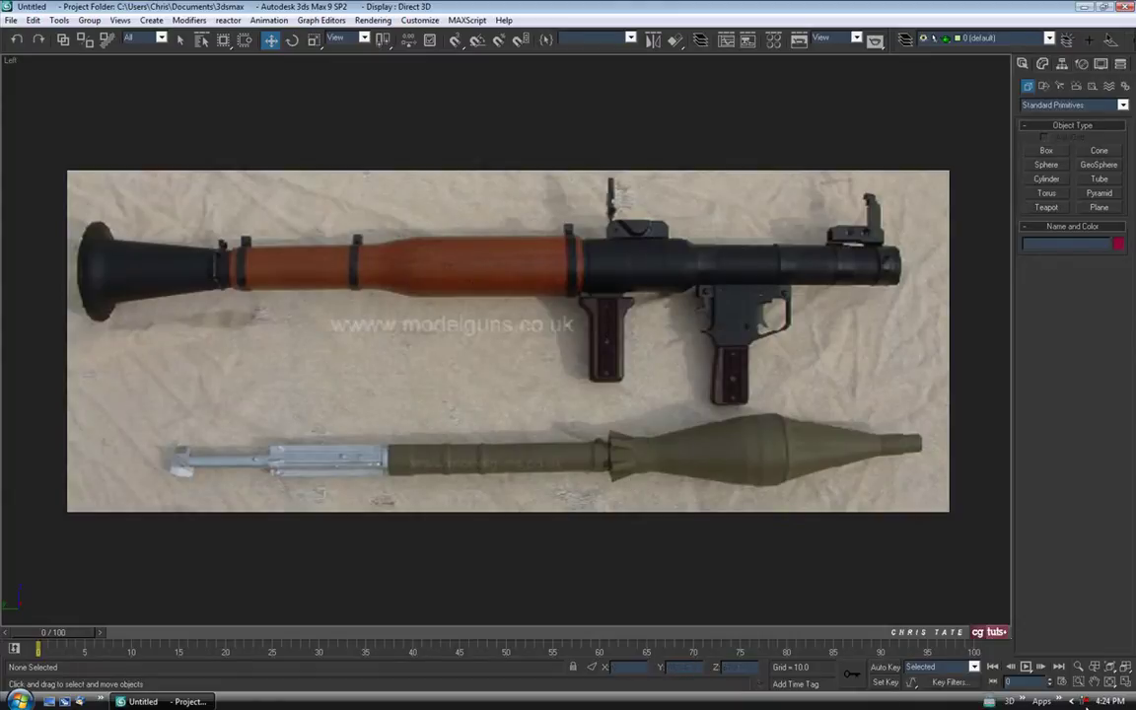
pyautogui.click(1124, 682)
pyautogui.click(676, 260)
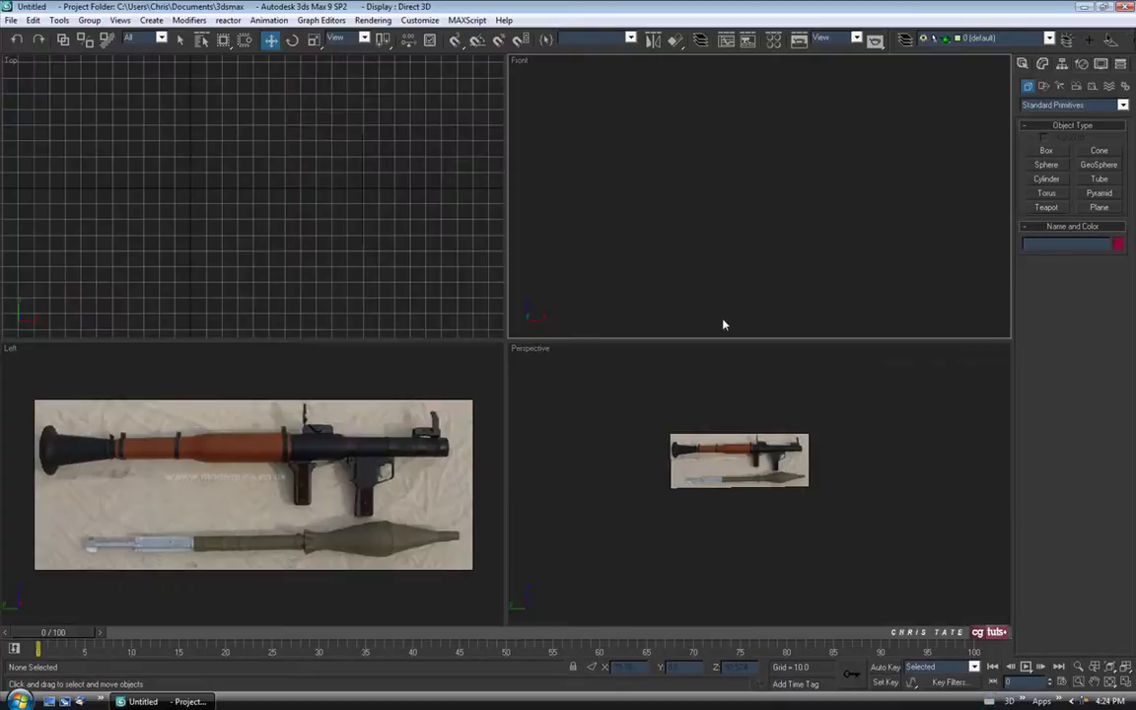
pyautogui.click(1126, 682)
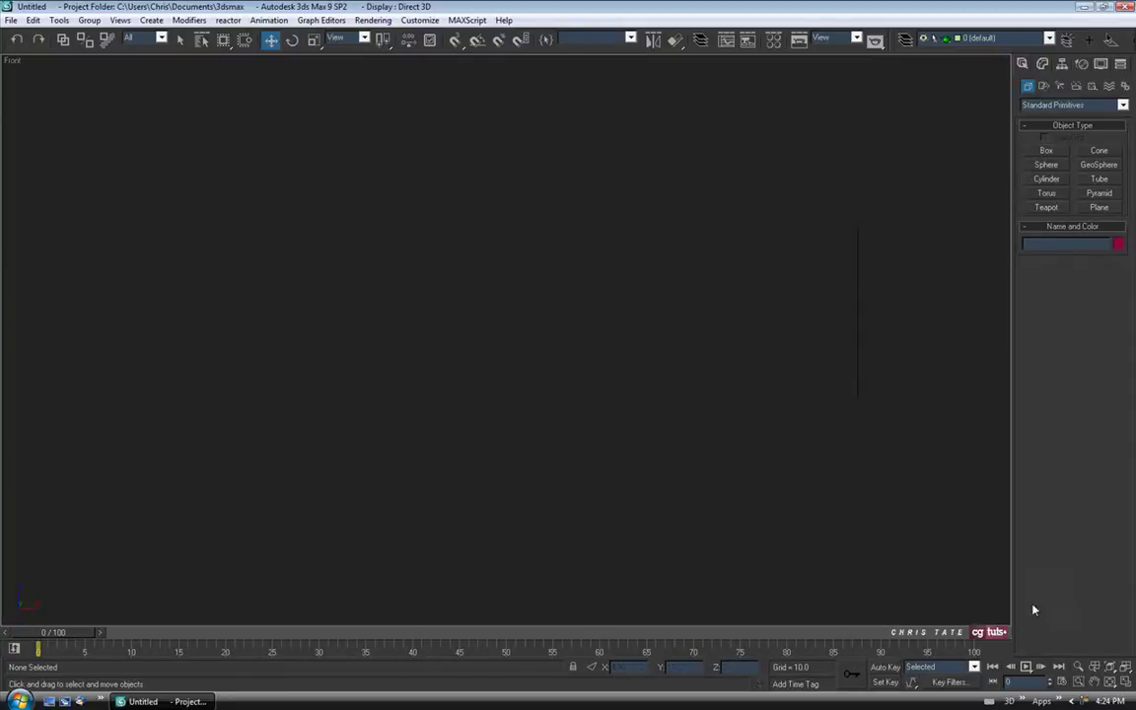
pyautogui.click(1127, 683)
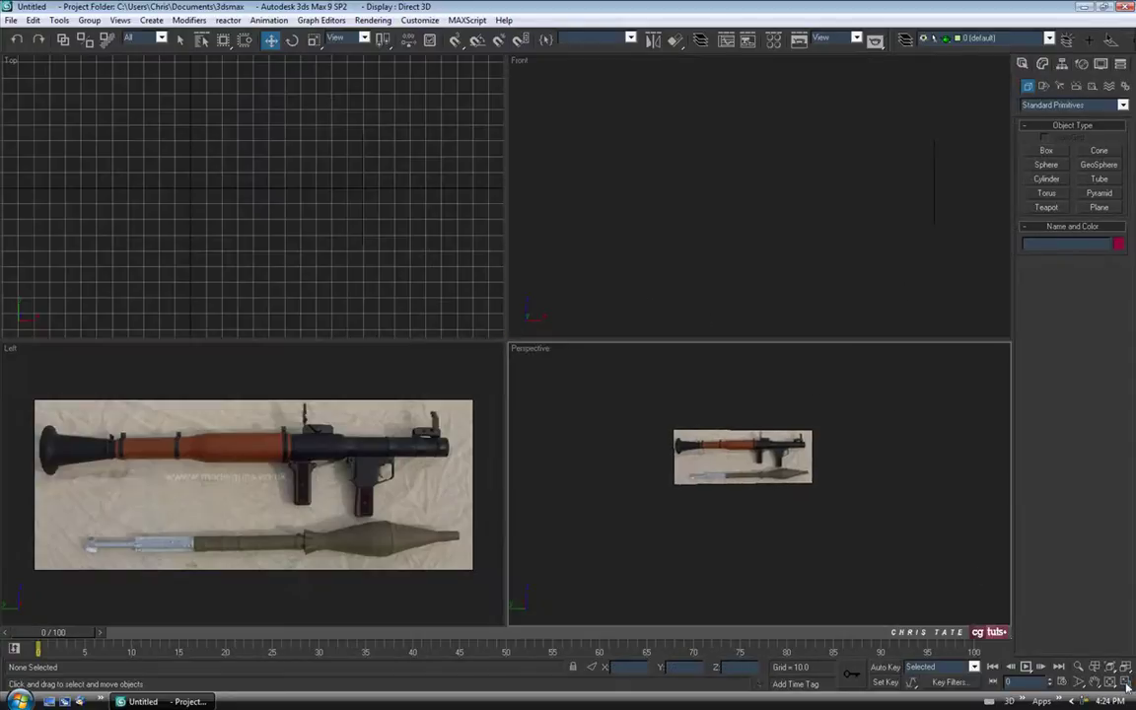
pyautogui.hotkey('alt', 'w')
pyautogui.keyDown('alt'); pyautogui.moveTo(793, 501); pyautogui.dragTo(685, 432, button='middle'); pyautogui.keyUp('alt')
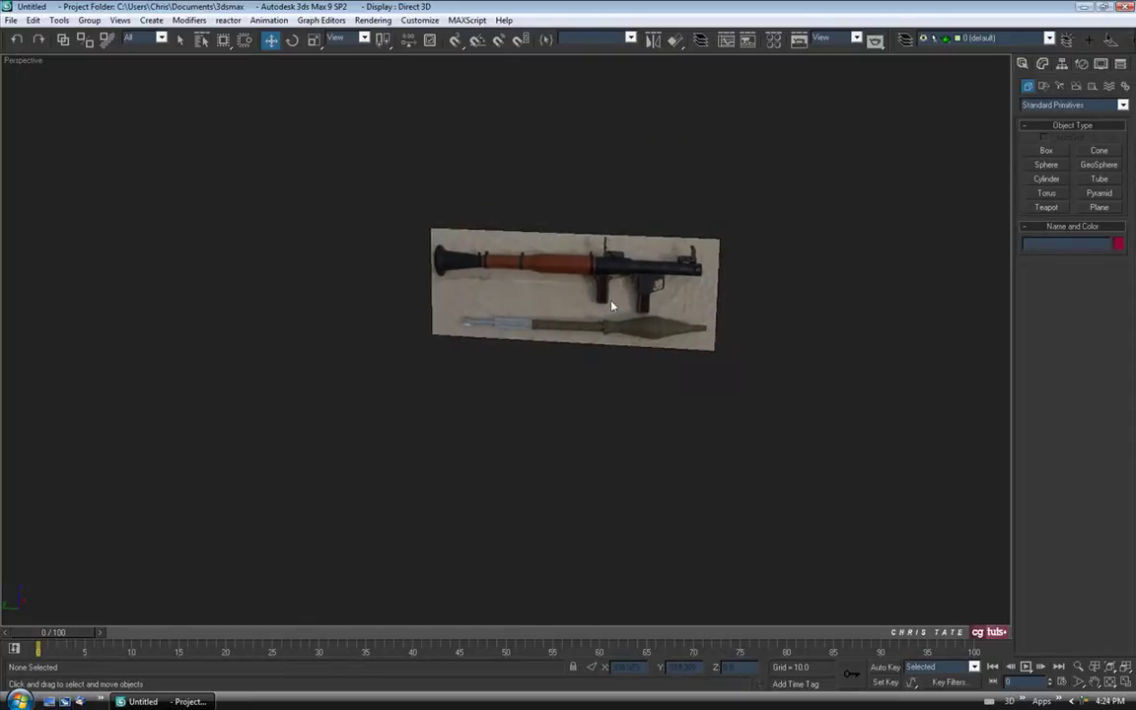
pyautogui.keyDown('alt'); pyautogui.moveTo(687, 531); pyautogui.dragTo(547, 409, button='middle'); pyautogui.keyUp('alt')
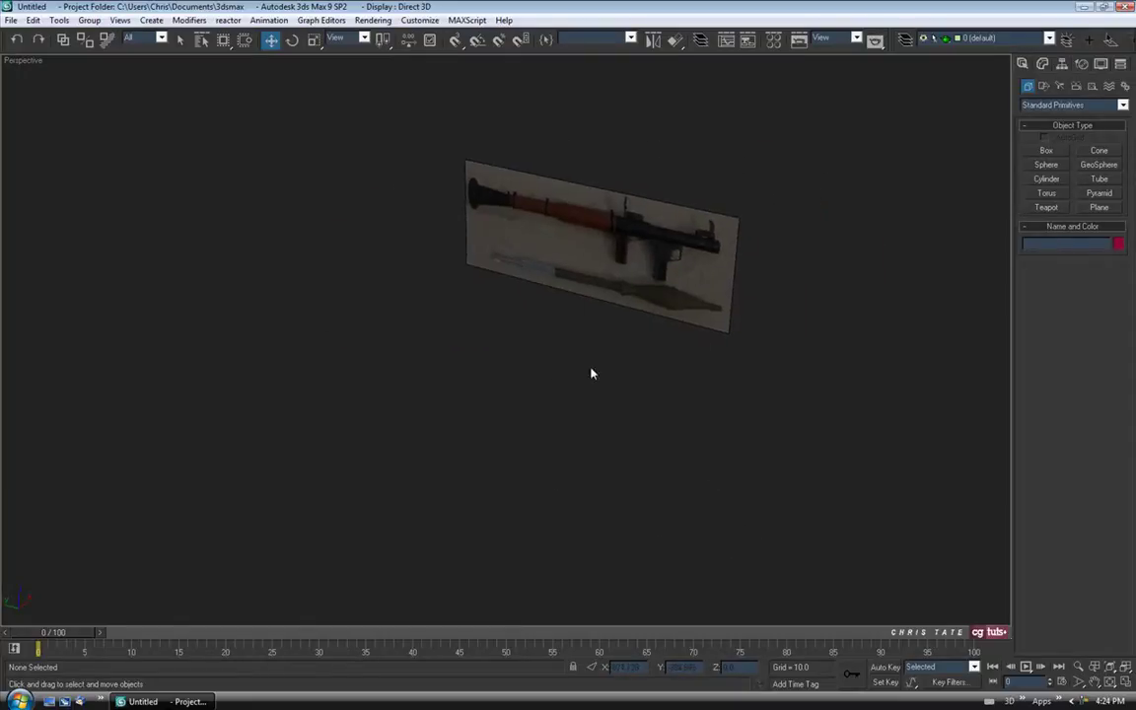
pyautogui.keyDown('alt'); pyautogui.moveTo(582, 351); pyautogui.dragTo(610, 281, button='middle'); pyautogui.keyUp('alt')
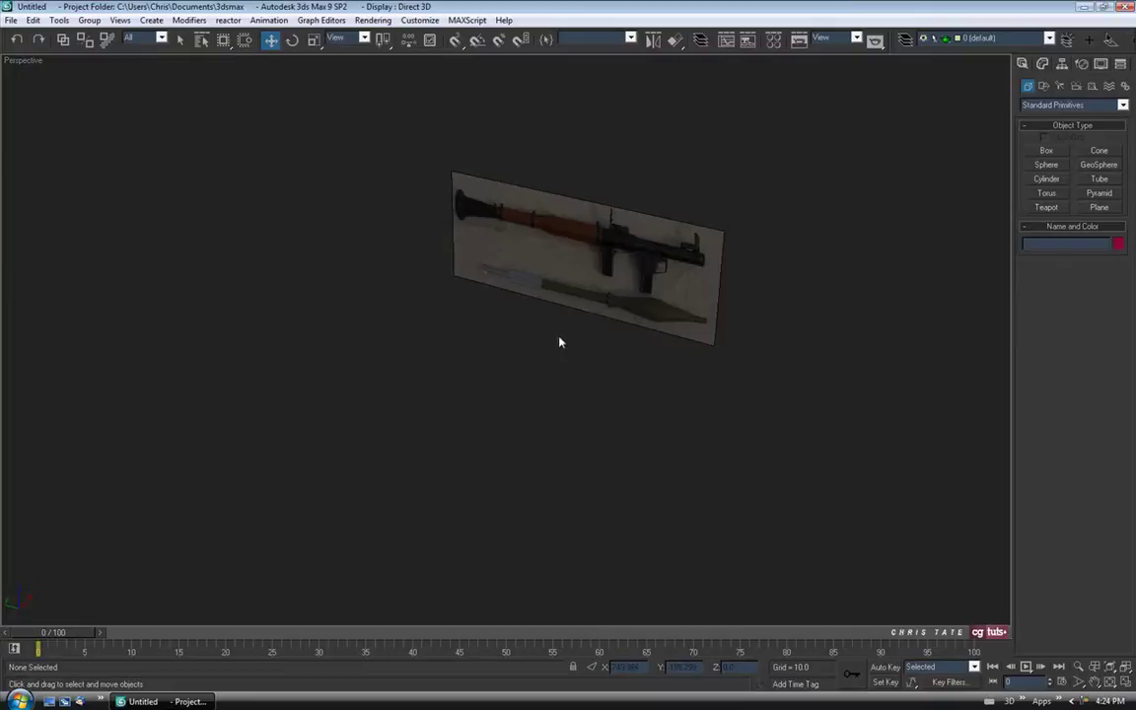
pyautogui.moveTo(570, 371); pyautogui.dragTo(606, 401, button='middle')
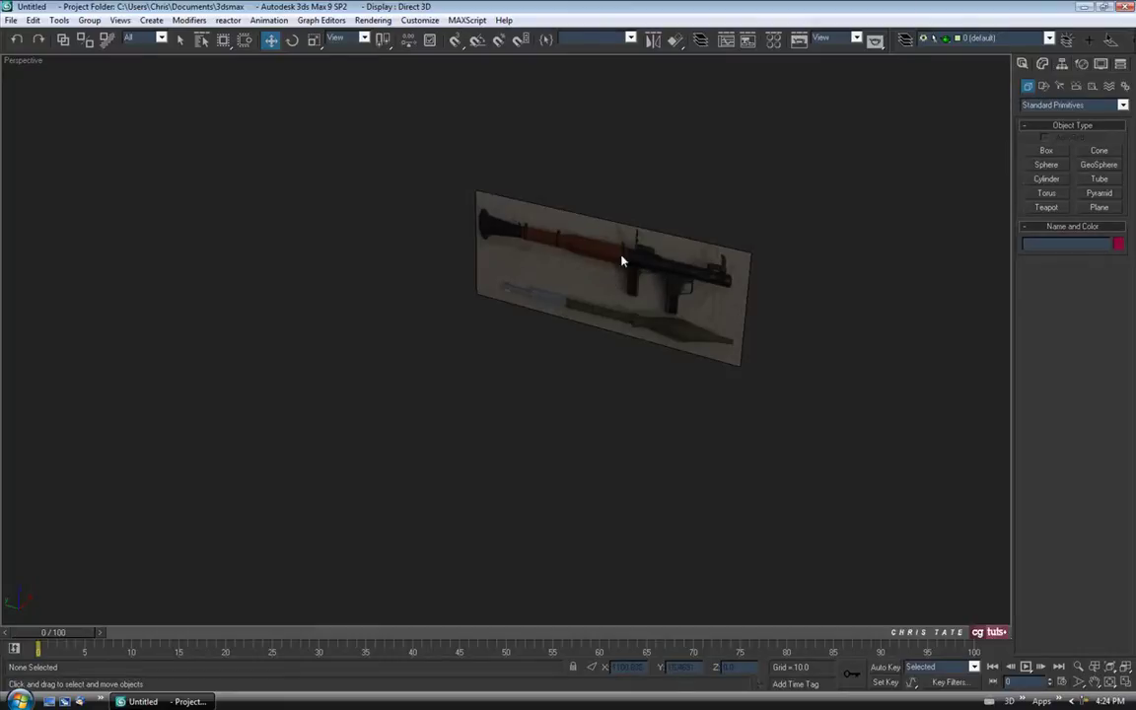
pyautogui.moveTo(662, 306)
pyautogui.mouseDown(button='middle')
pyautogui.moveTo(641, 295)
pyautogui.moveTo(660, 319)
pyautogui.mouseUp(button='middle')
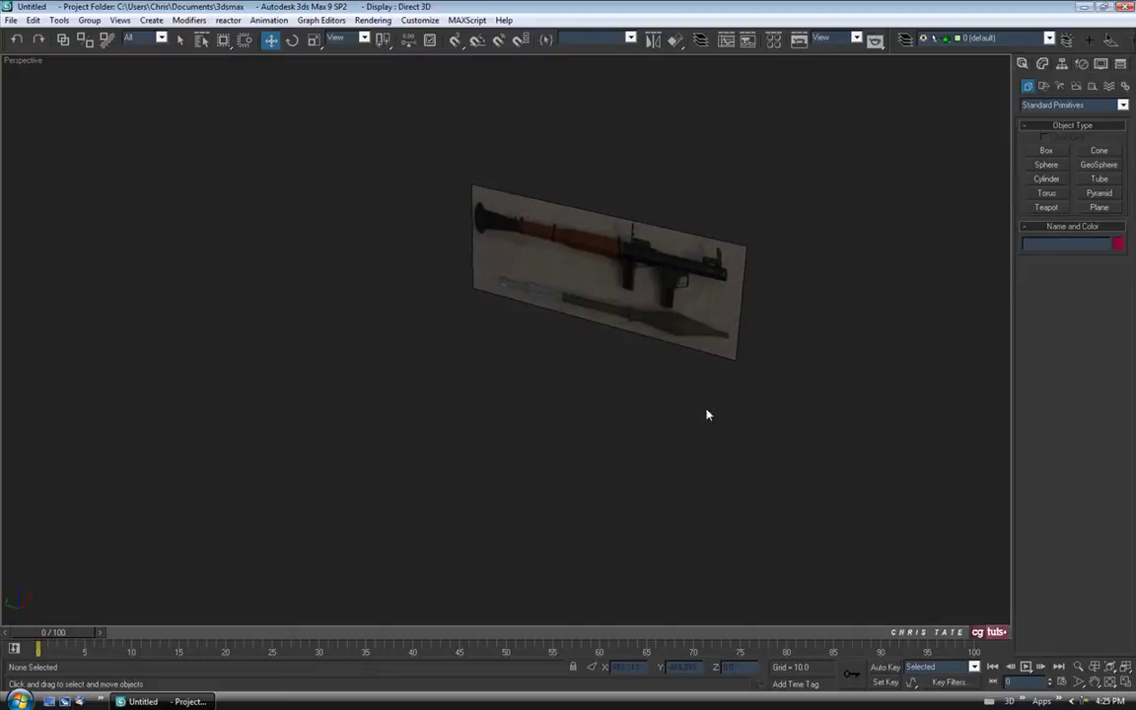
pyautogui.moveTo(655, 372); pyautogui.dragTo(656, 368, button='middle')
# - Create a cylinder in the maximized Front view with a radius of about 22.5 and a height of about 61
pyautogui.click(1109, 682)
pyautogui.click(1124, 681)
pyautogui.click(708, 244)
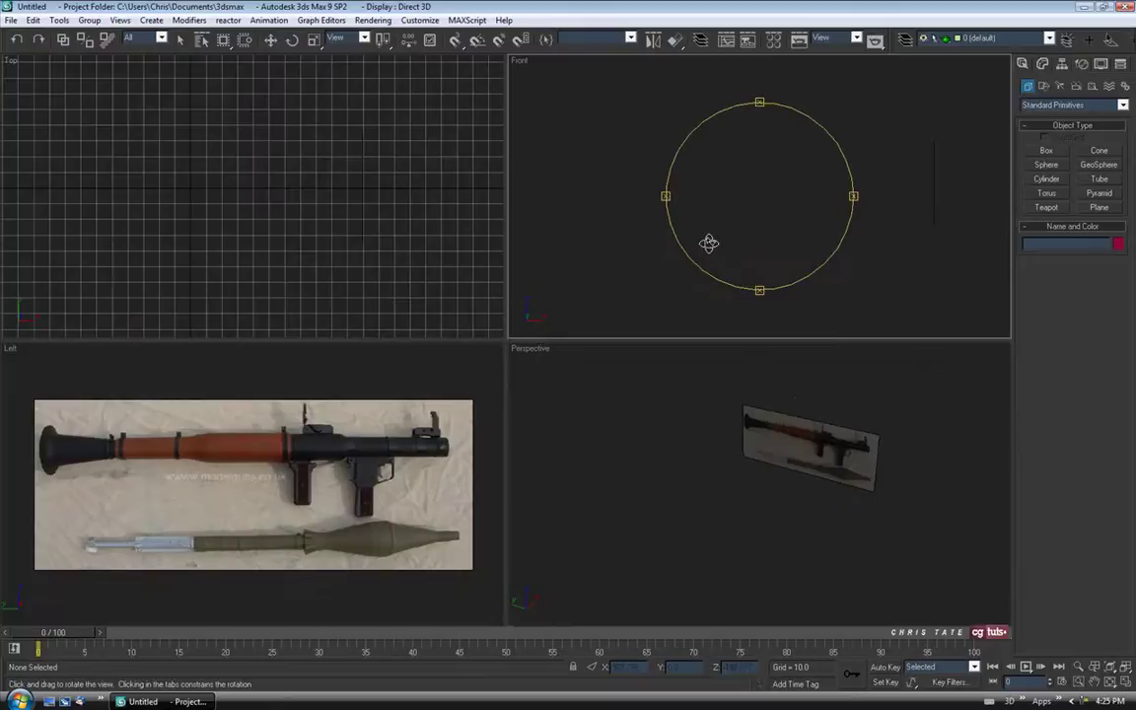
pyautogui.click(1125, 682)
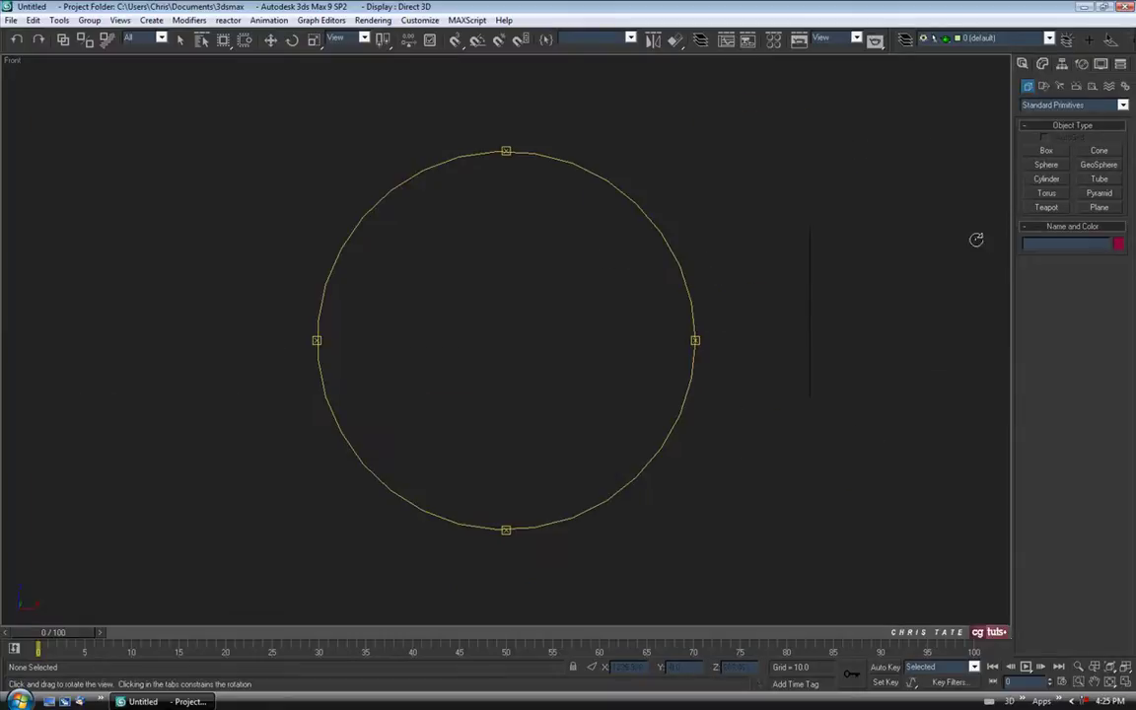
pyautogui.click(1046, 179)
pyautogui.moveTo(524, 285); pyautogui.dragTo(523, 295)
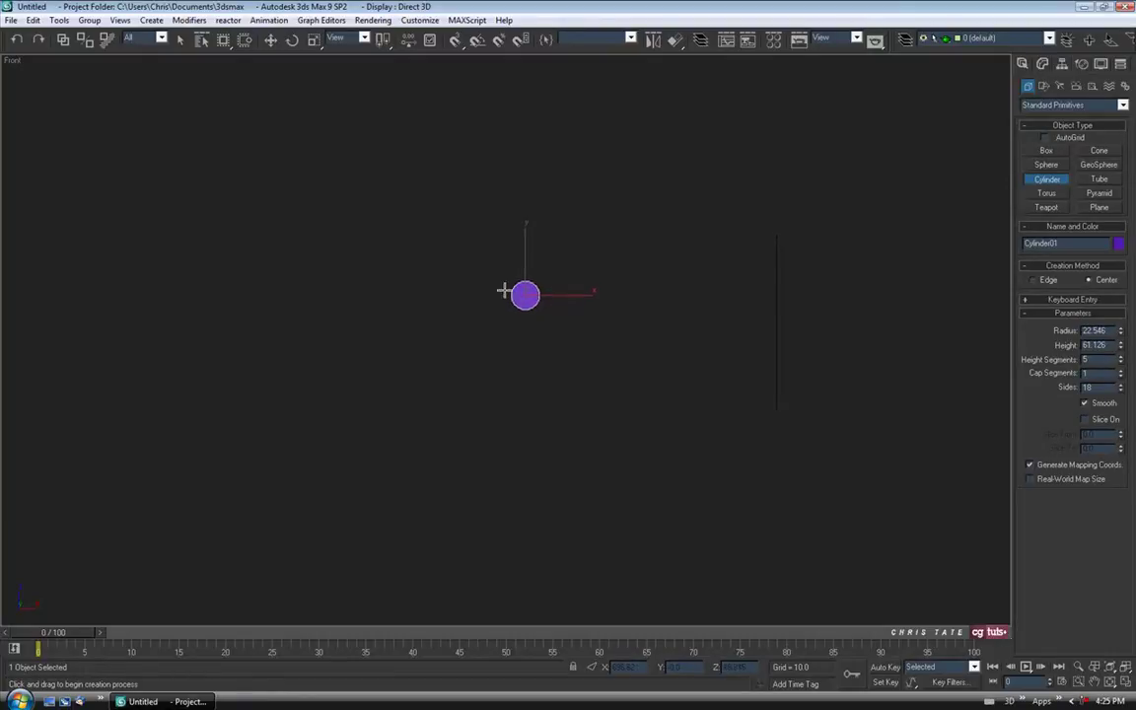
# - Move the cylinder in the Left view onto the thick wooden section of the launcher tube
pyautogui.hotkey('alt', 'w')
pyautogui.rightClick(371, 491)
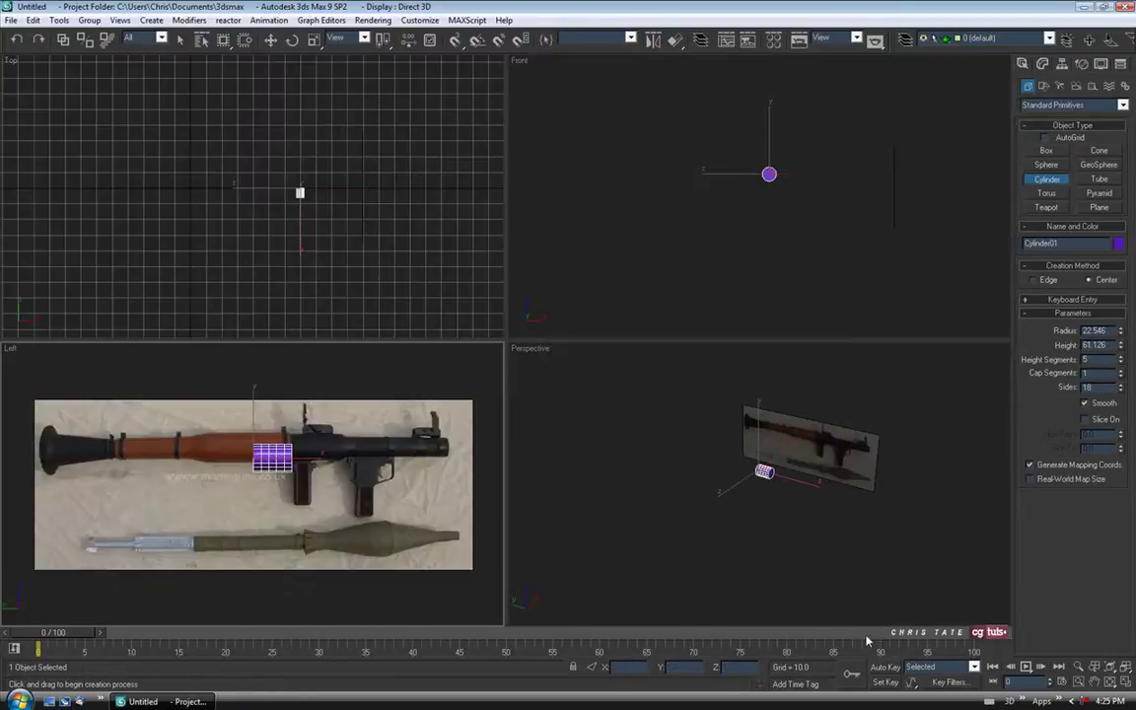
pyautogui.moveTo(424, 436); pyautogui.dragTo(428, 431, button='middle')
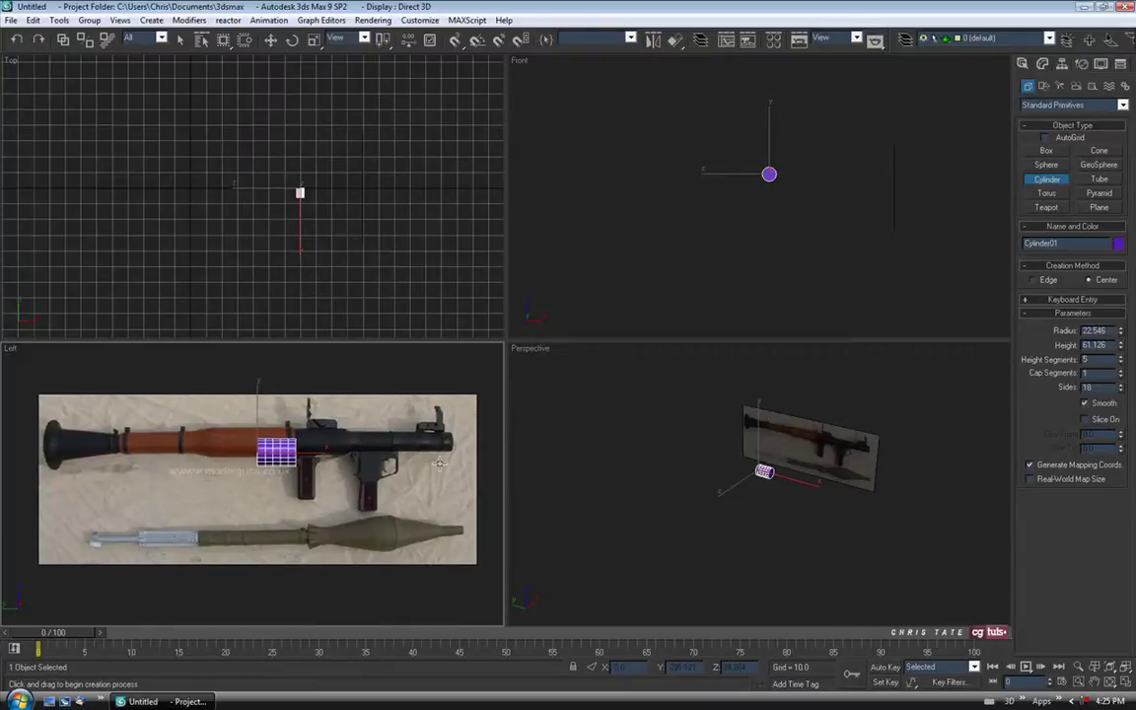
pyautogui.hotkey('alt', 'w')
pyautogui.scroll(10, 558, 337)
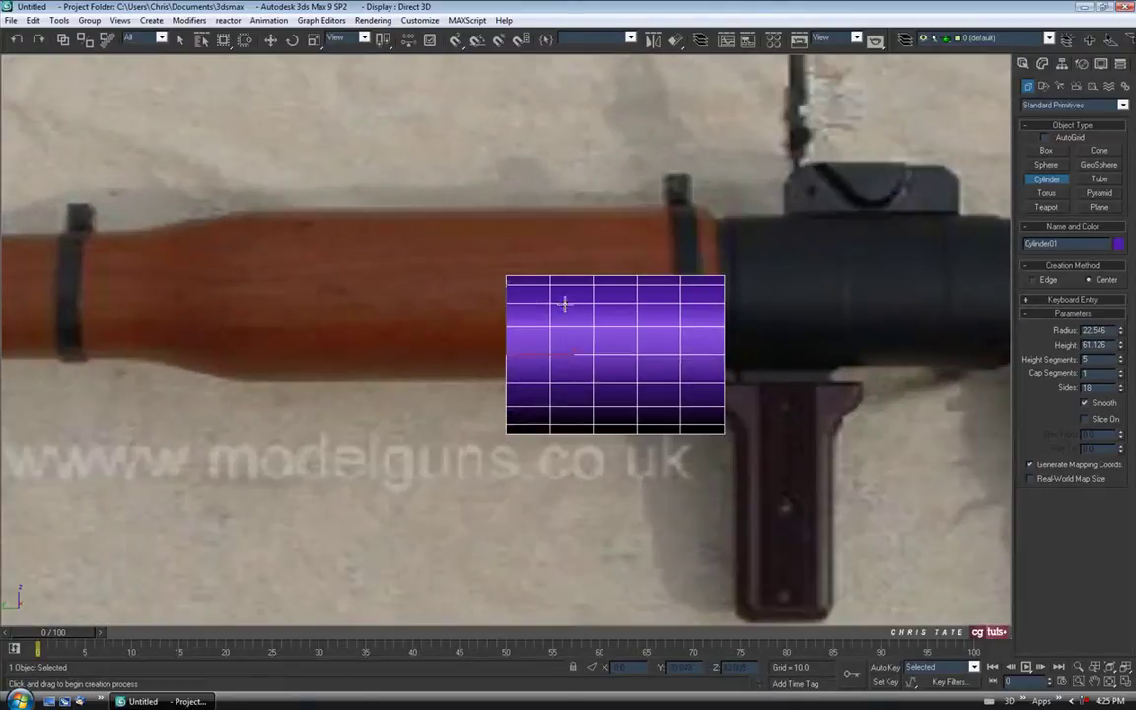
pyautogui.moveTo(564, 304); pyautogui.dragTo(551, 302, button='middle')
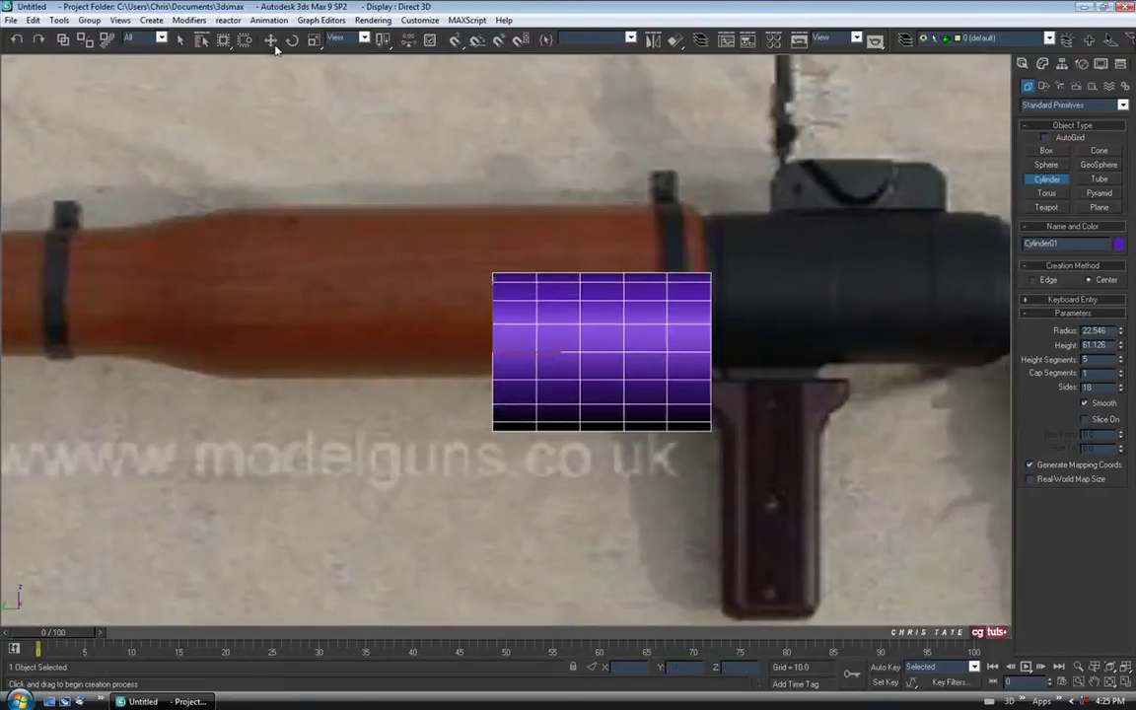
pyautogui.press('w')
pyautogui.moveTo(513, 336); pyautogui.dragTo(396, 272)
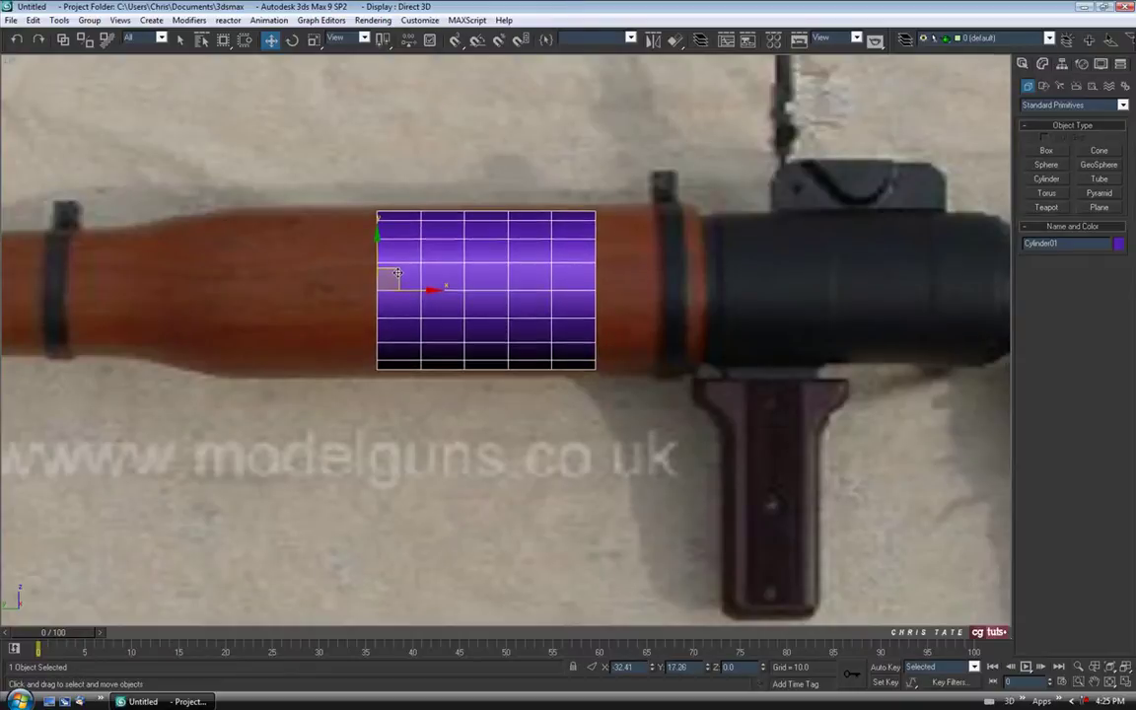
# - Set the cylinder's radius to 24 to match the wooden tube and its height segments to 1
pyautogui.click(1041, 64)
pyautogui.moveTo(634, 329); pyautogui.dragTo(627, 305, button='middle')
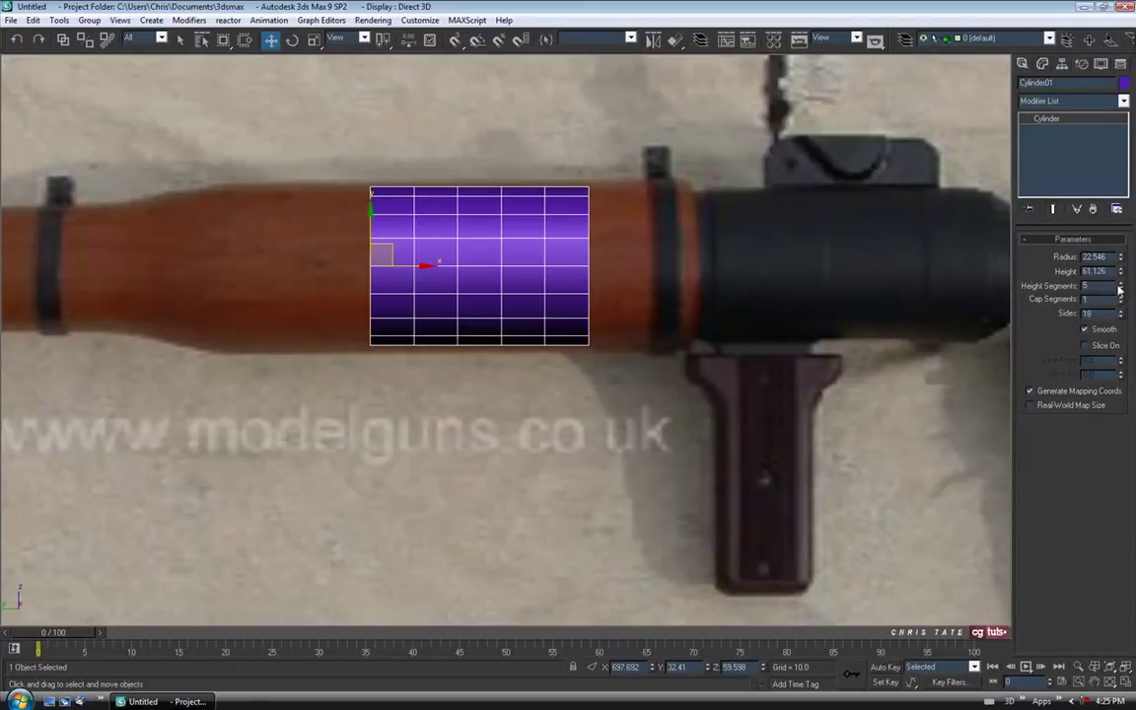
pyautogui.moveTo(1122, 258); pyautogui.dragTo(1121, 254)
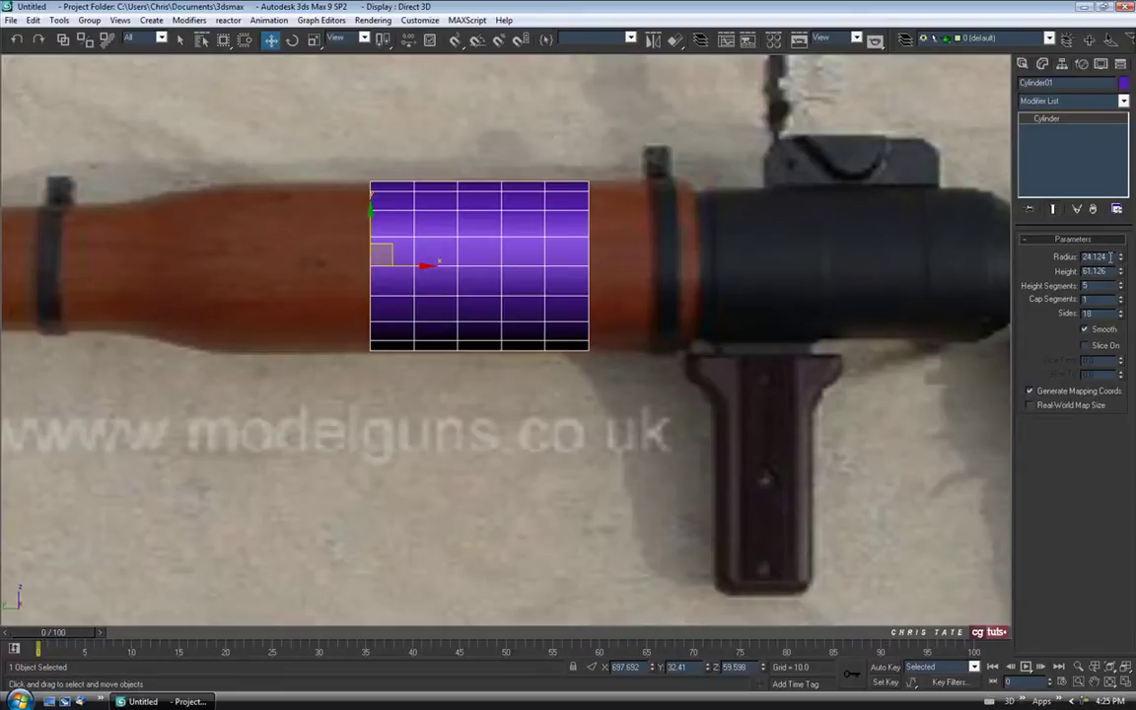
pyautogui.write('0')
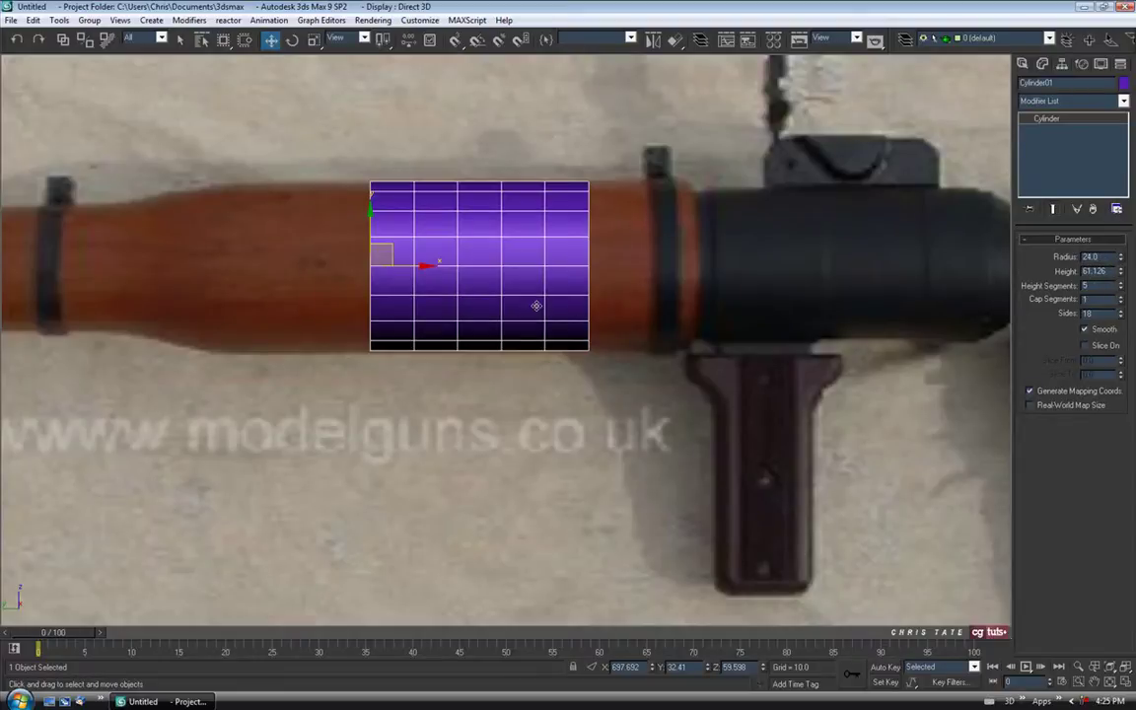
pyautogui.moveTo(781, 326); pyautogui.dragTo(793, 336, button='middle')
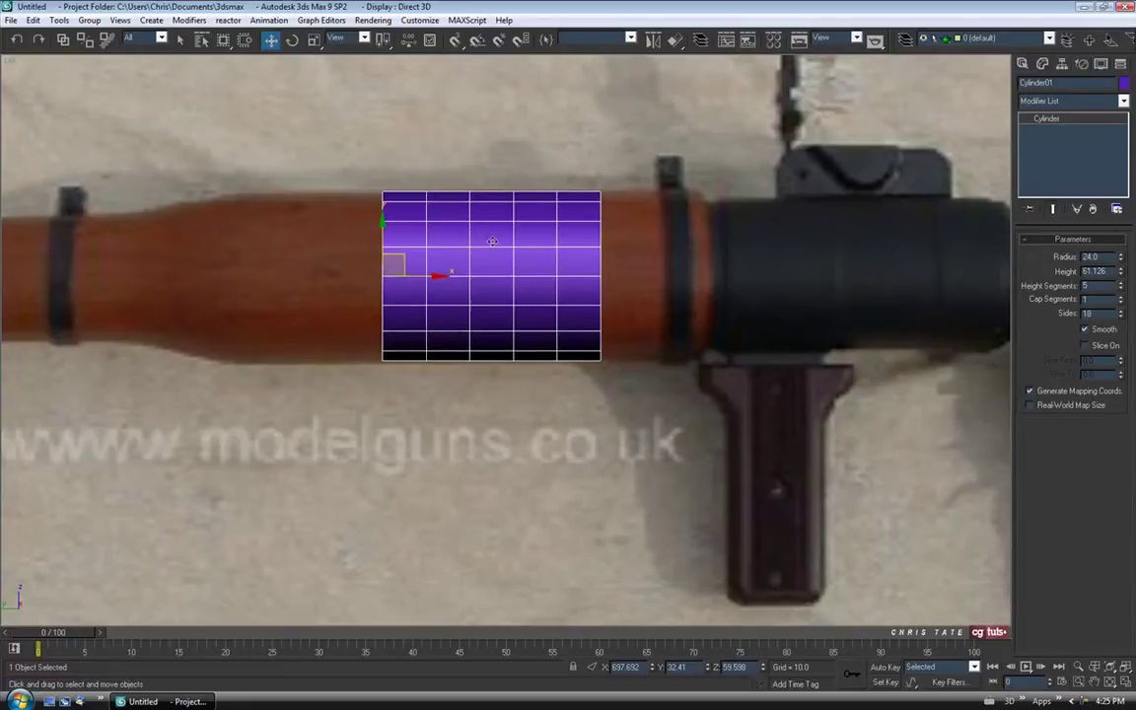
pyautogui.rightClick(1121, 290)
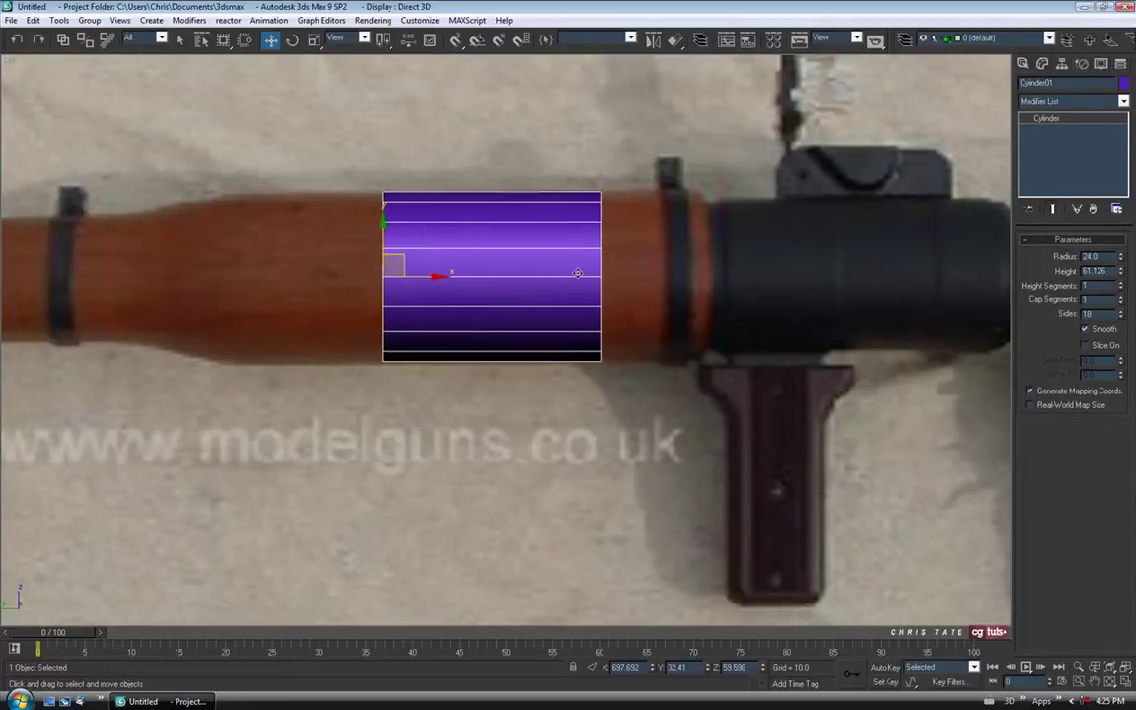
# - Examine the cylinder and the blueprint plane up close in the maximized Perspective view
pyautogui.hotkey('alt', 'w')
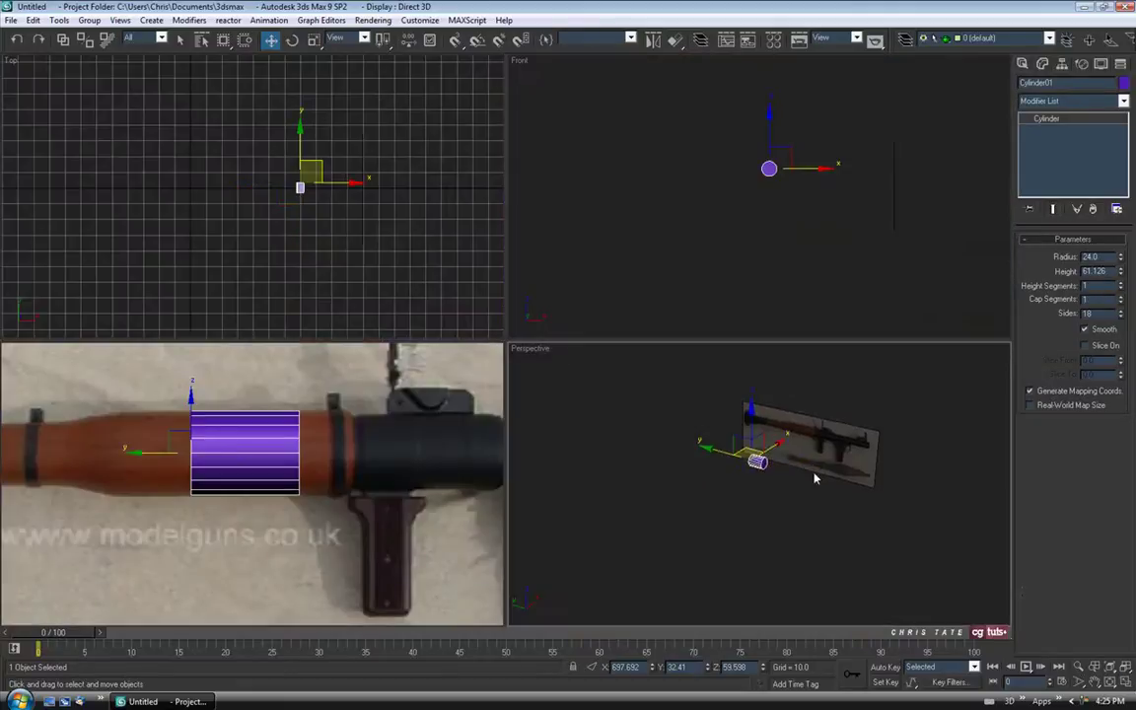
pyautogui.click(1124, 683)
pyautogui.click(1079, 666)
pyautogui.moveTo(504, 287); pyautogui.dragTo(501, 197)
pyautogui.moveTo(512, 285)
pyautogui.mouseDown(button='middle')
pyautogui.moveTo(491, 336)
pyautogui.moveTo(413, 439)
pyautogui.mouseUp(button='middle')
pyautogui.moveTo(499, 316); pyautogui.dragTo(431, 392, button='middle')
pyautogui.scroll(1, 427, 405)
pyautogui.moveTo(466, 430); pyautogui.dragTo(435, 210, button='middle')
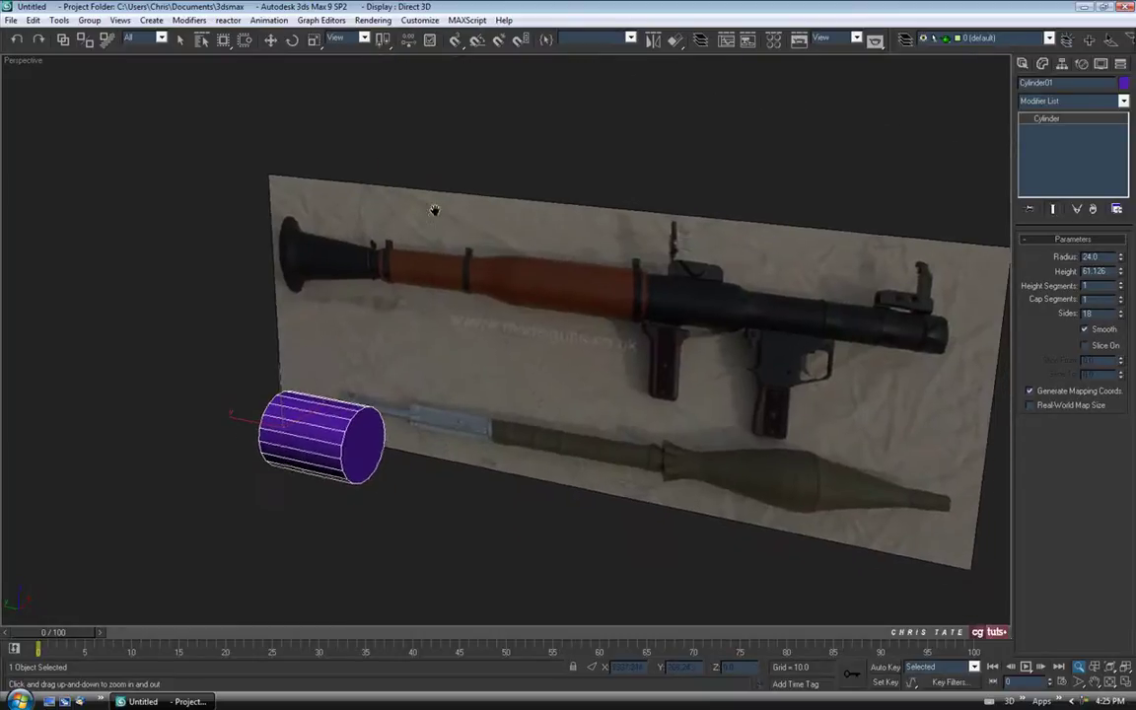
# - Set the cylinder's number of sides to 60 for a smoother tube outline
pyautogui.moveTo(304, 409); pyautogui.dragTo(299, 357)
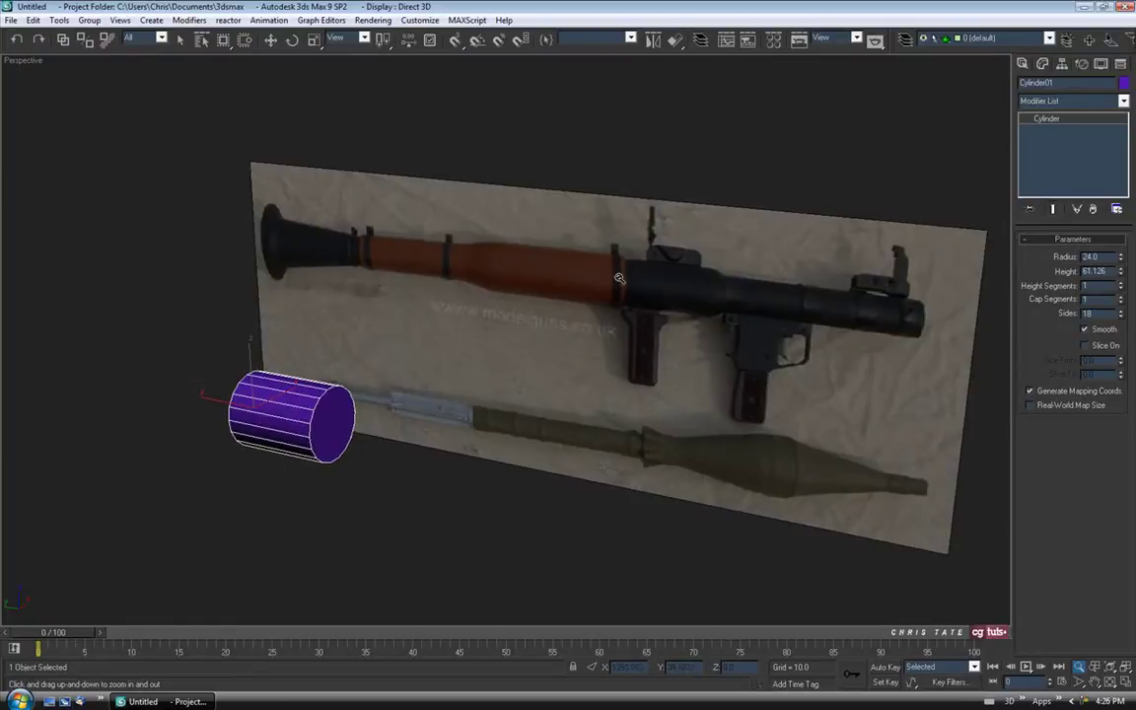
pyautogui.moveTo(423, 373); pyautogui.dragTo(399, 371)
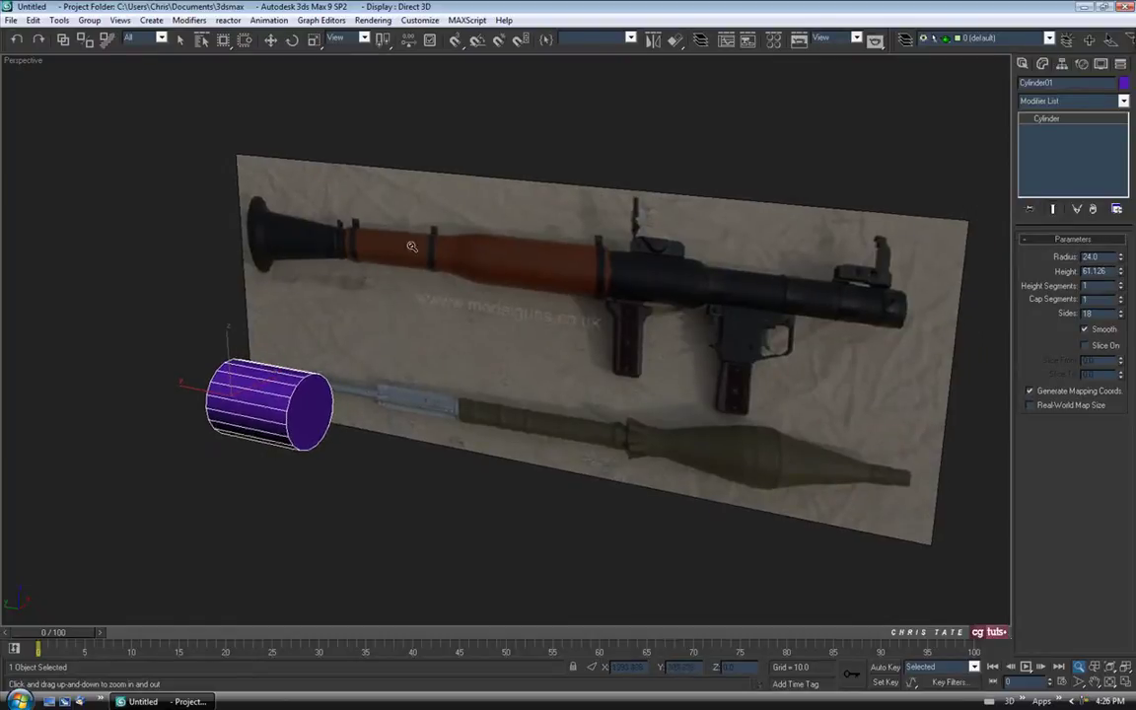
pyautogui.moveTo(434, 406); pyautogui.dragTo(409, 378)
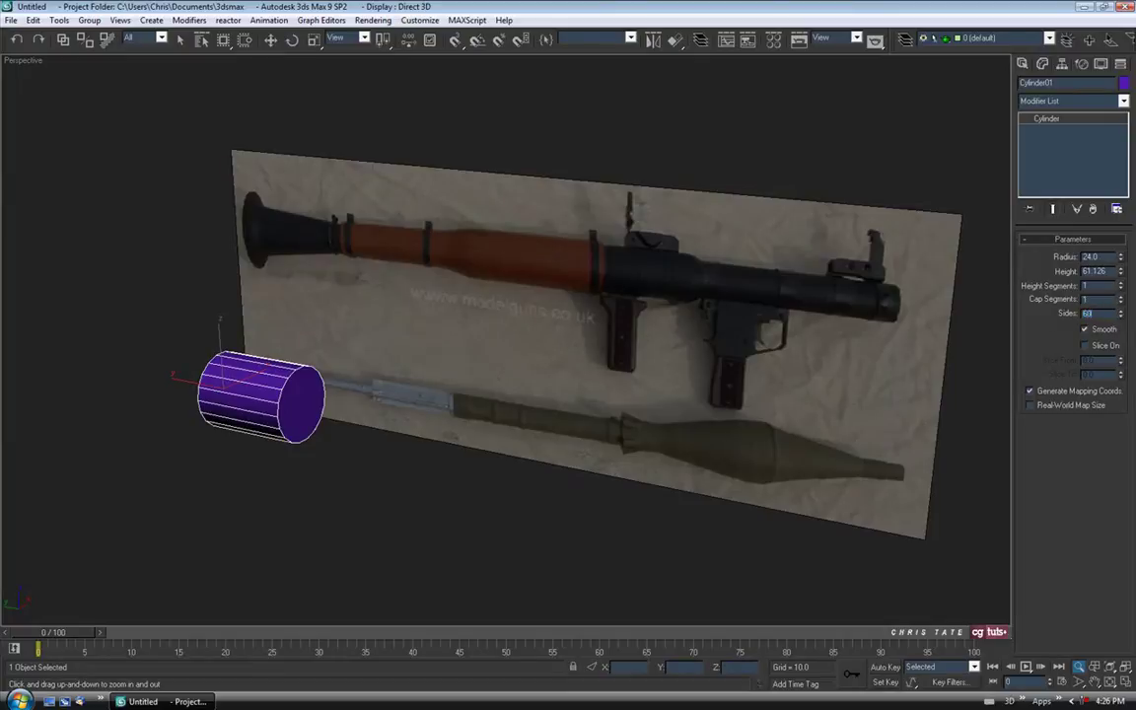
pyautogui.write('60')
pyautogui.press('Return')
pyautogui.moveTo(279, 402); pyautogui.dragTo(332, 362)
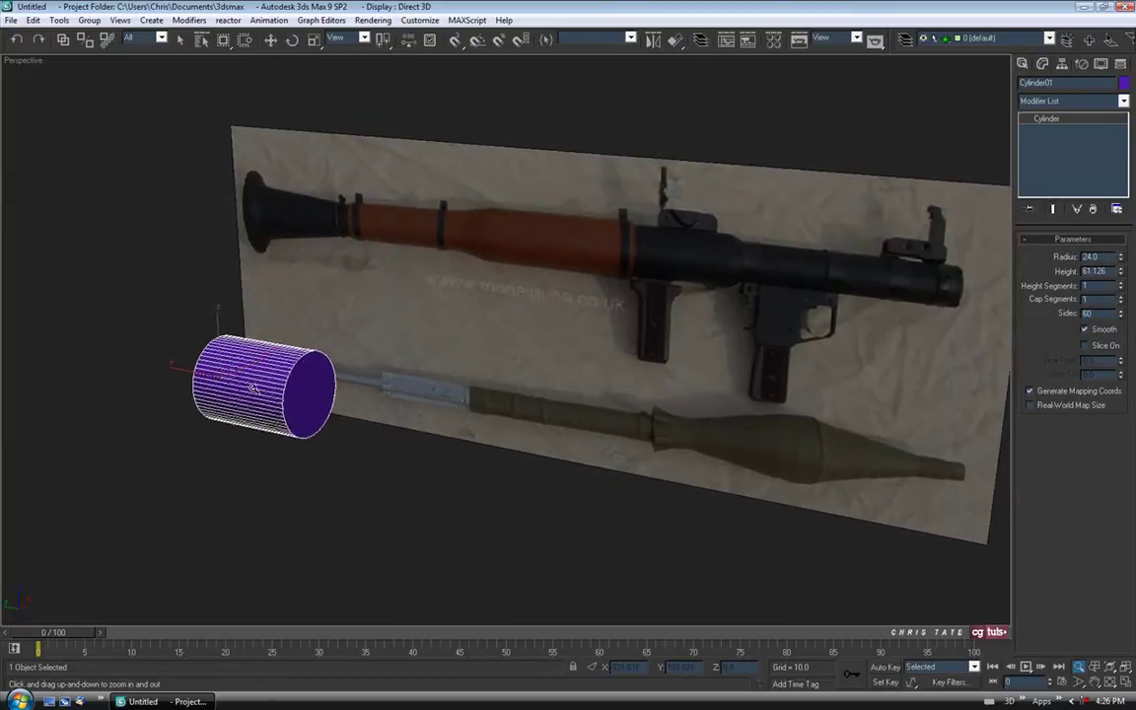
pyautogui.press('F4')
pyautogui.press('F4')
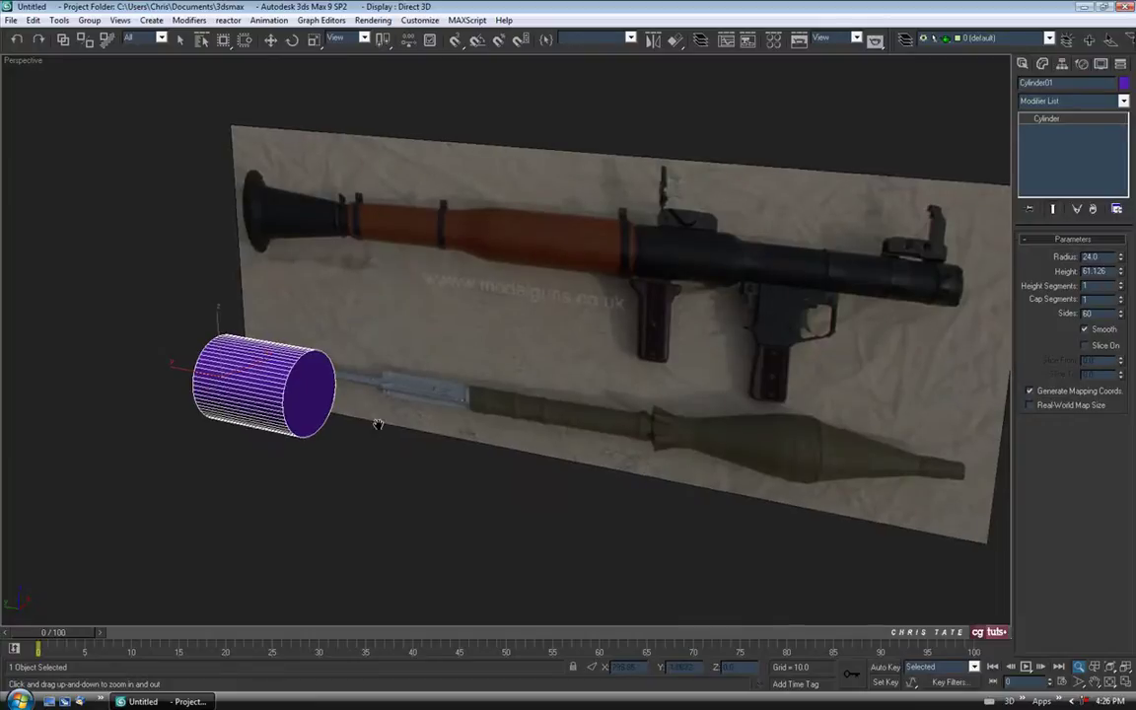
# - Change the cylinder's object color to black while working in the maximized Left view
pyautogui.click(1124, 681)
pyautogui.rightClick(487, 547)
pyautogui.click(1124, 681)
pyautogui.moveTo(554, 426); pyautogui.dragTo(514, 428, button='middle')
pyautogui.click(1123, 83)
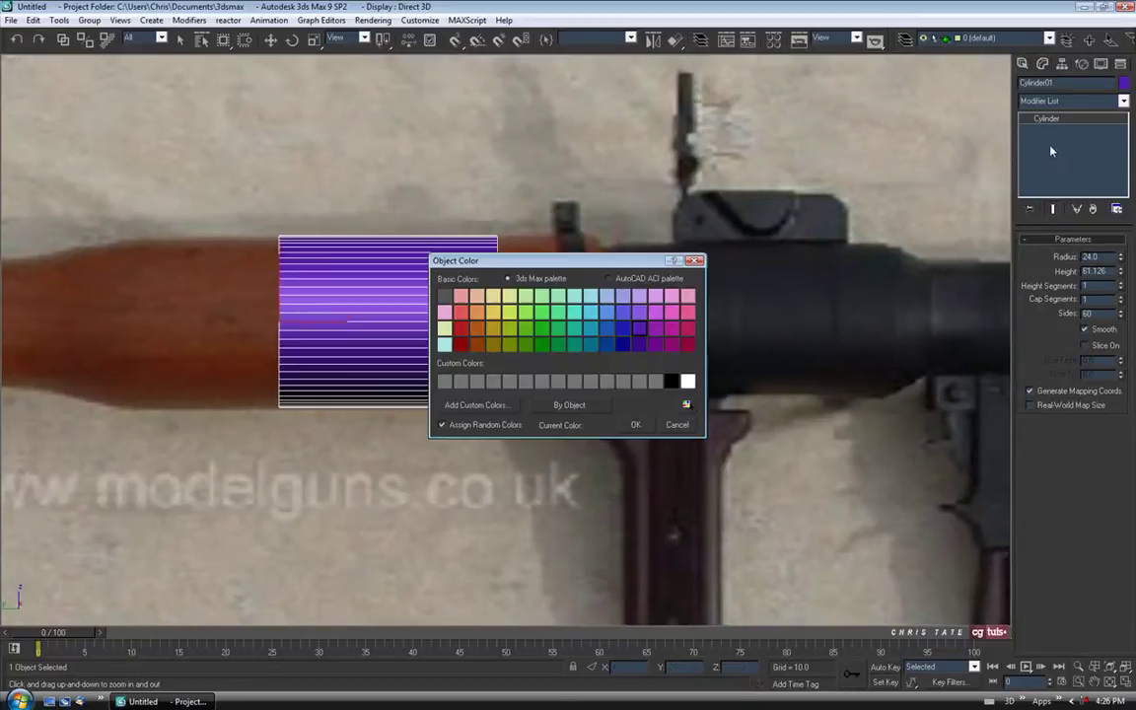
pyautogui.click(668, 386)
pyautogui.click(636, 423)
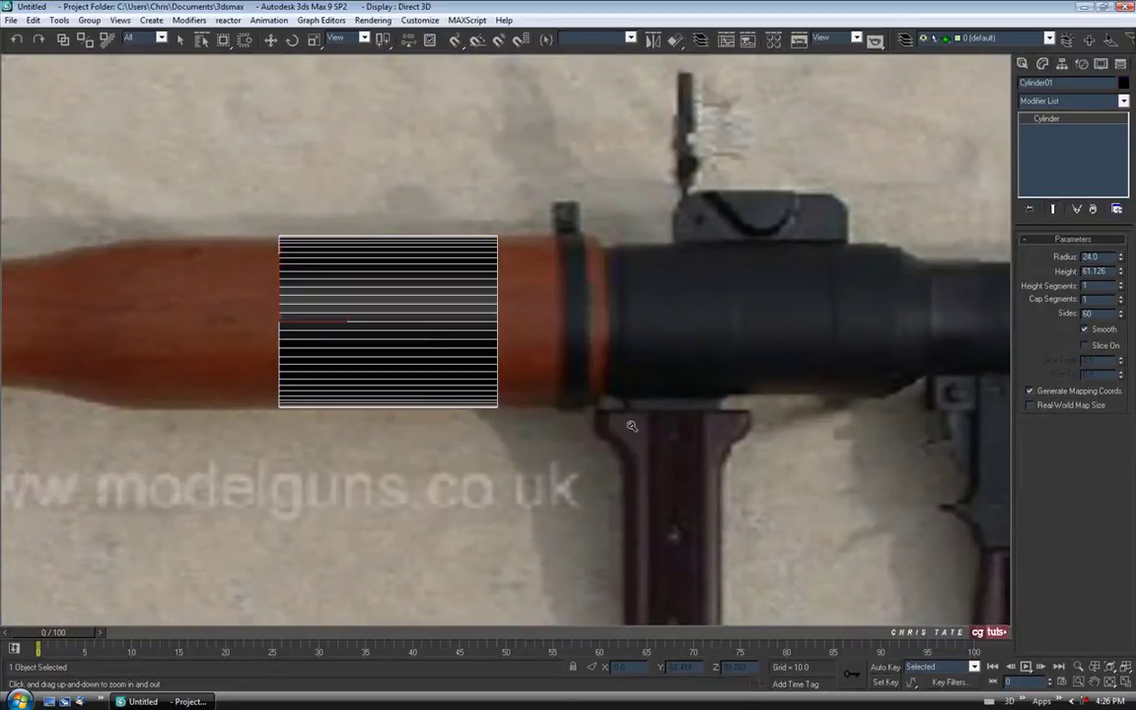
# - Assign the unused default gray material beside the blueprint material to the cylinder
pyautogui.press('m')
pyautogui.moveTo(109, 108); pyautogui.dragTo(327, 269)
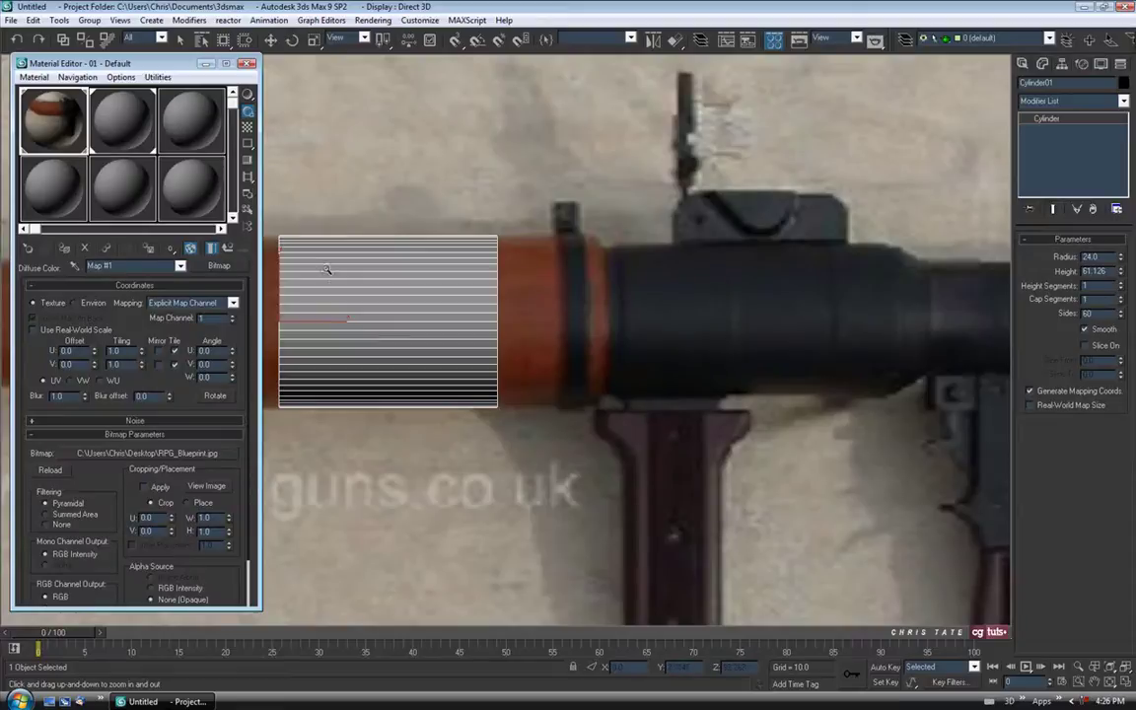
pyautogui.click(248, 66)
pyautogui.moveTo(392, 302); pyautogui.dragTo(547, 301, button='middle')
pyautogui.moveTo(663, 289); pyautogui.dragTo(649, 292, button='middle')
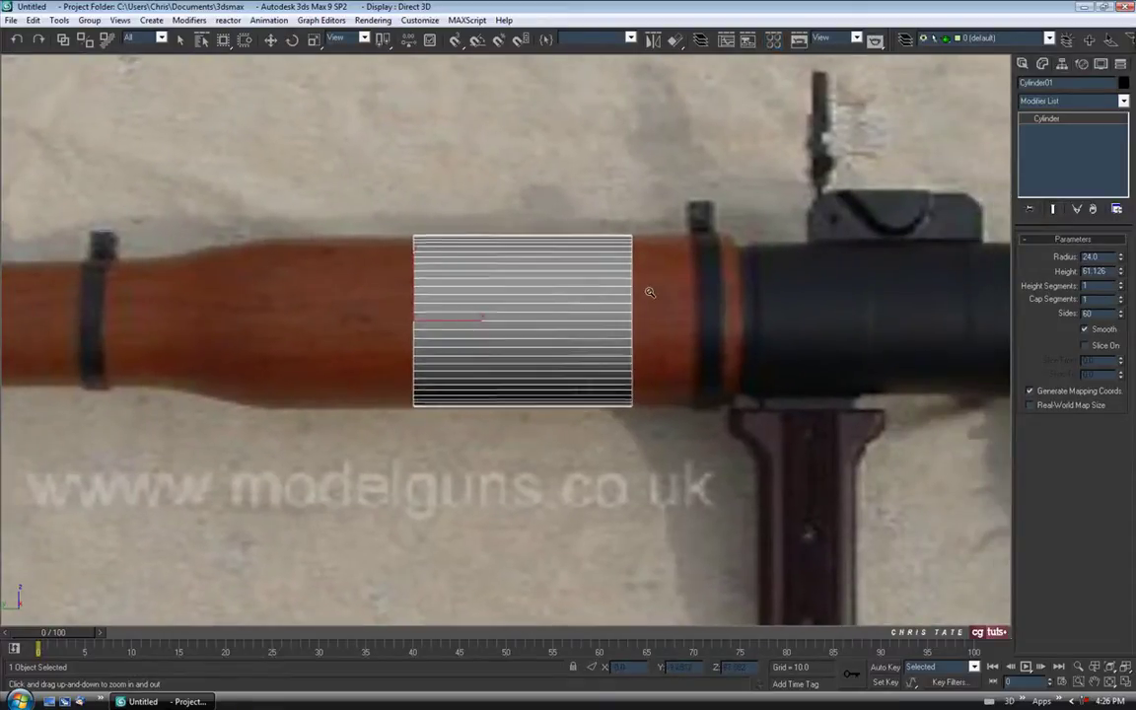
# - Convert the cylinder to an Editable Poly
pyautogui.hotkey('alt', 'x')
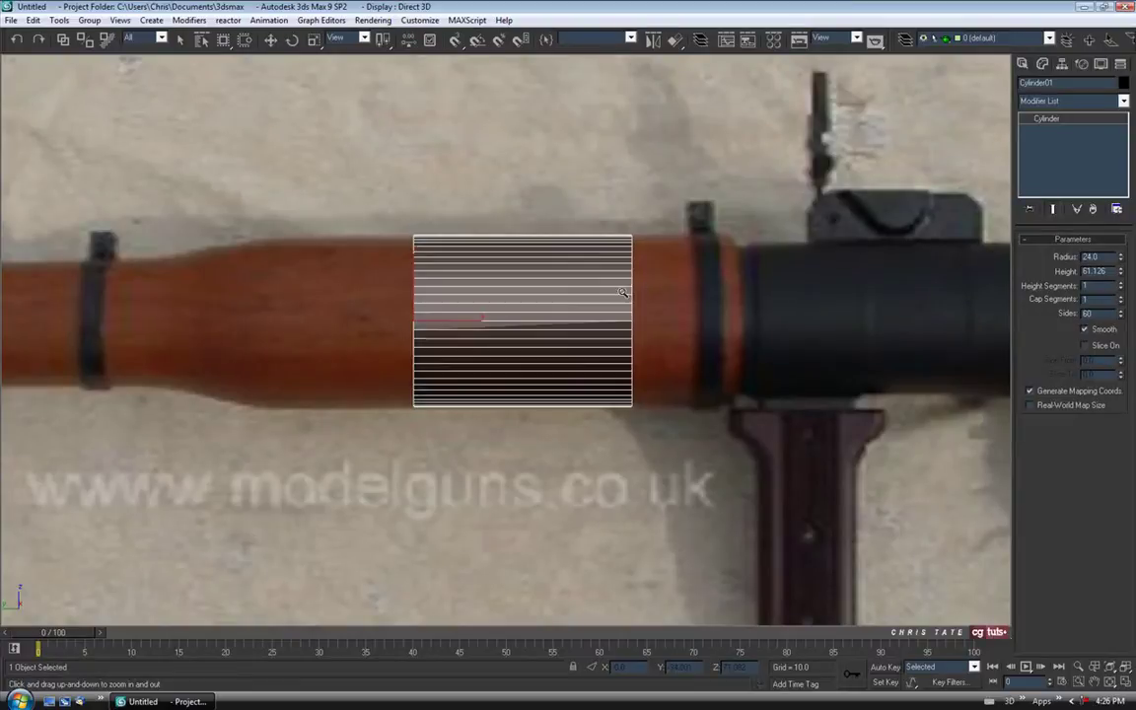
pyautogui.moveTo(541, 344); pyautogui.dragTo(570, 325)
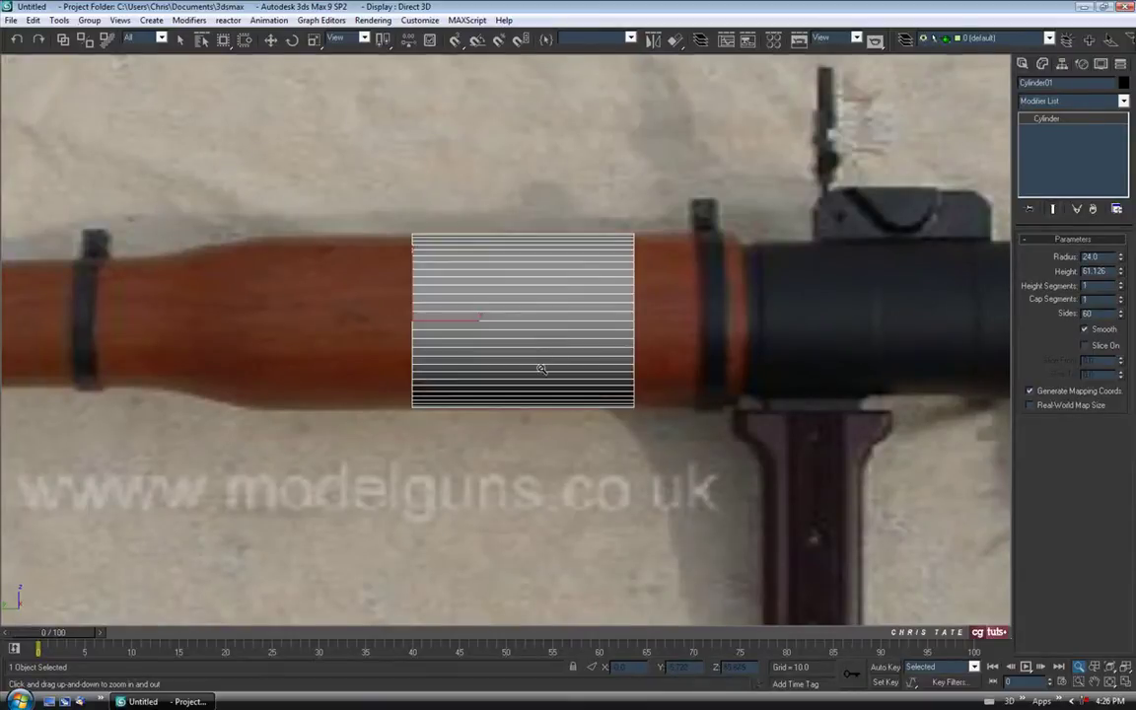
pyautogui.moveTo(489, 333); pyautogui.dragTo(521, 328, button='middle')
pyautogui.click(179, 38)
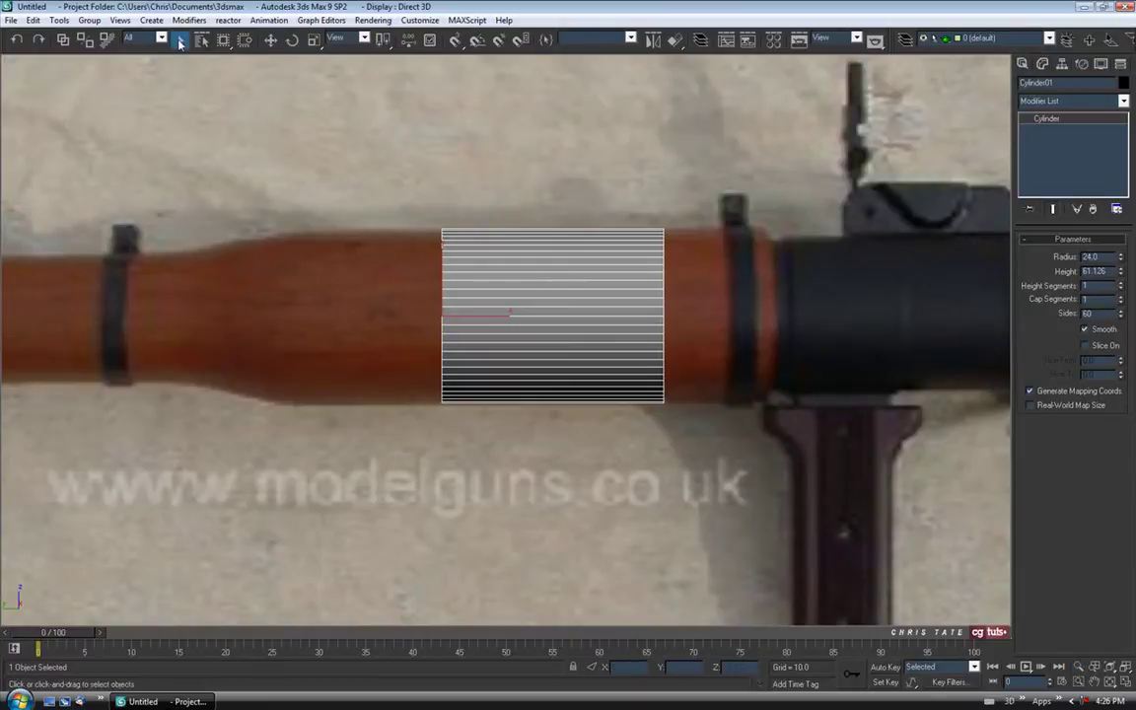
pyautogui.rightClick(578, 279)
pyautogui.moveTo(631, 398)
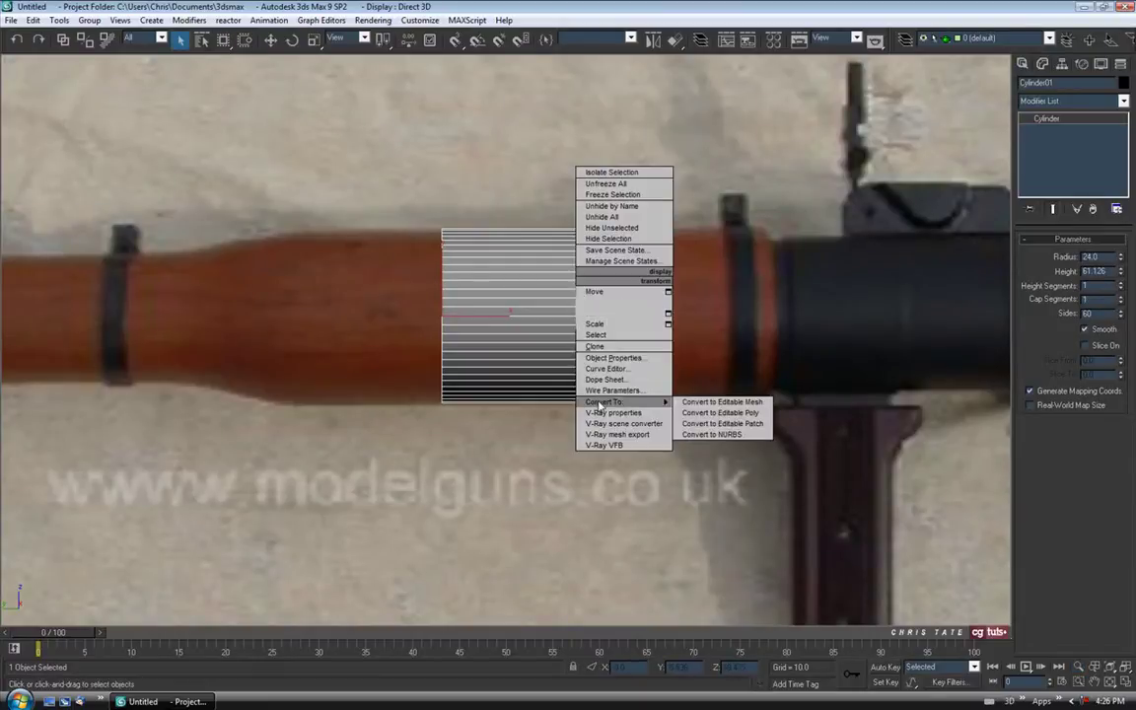
pyautogui.click(704, 415)
pyautogui.moveTo(704, 419); pyautogui.dragTo(646, 428, button='middle')
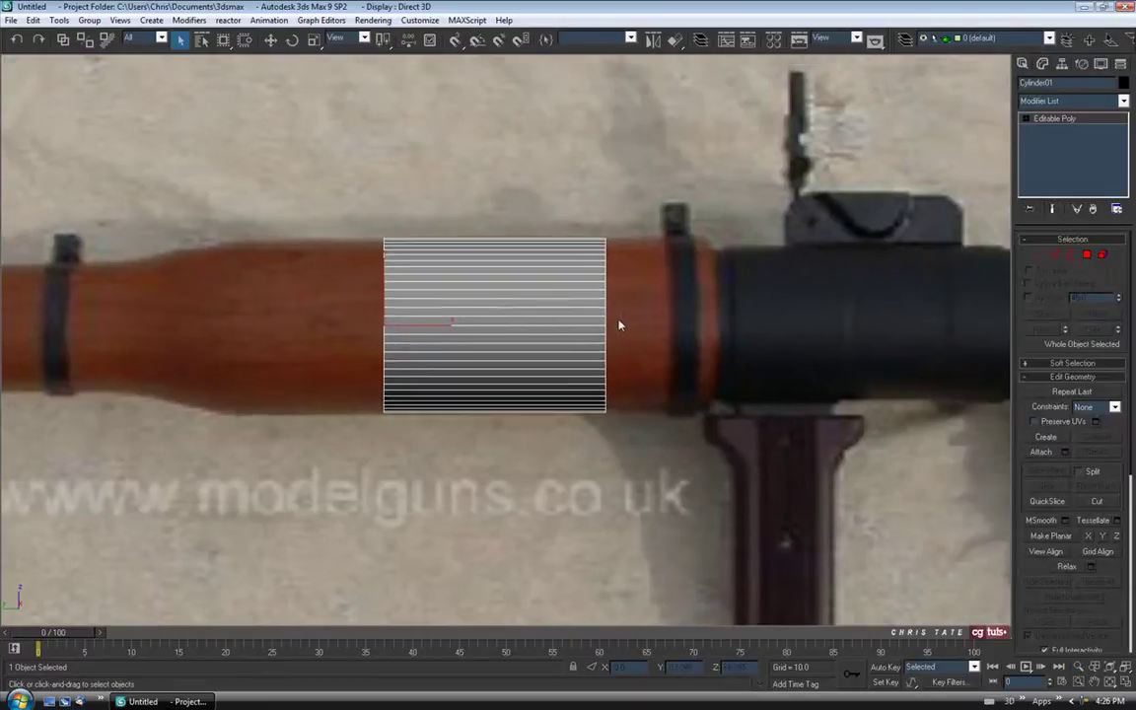
# - Move the vertices at the cylinder's grip-side end to the far edge of the black band on the wooden section
pyautogui.click(1037, 256)
pyautogui.moveTo(638, 383); pyautogui.dragTo(639, 384)
pyautogui.press('w')
pyautogui.moveTo(653, 341); pyautogui.dragTo(699, 251)
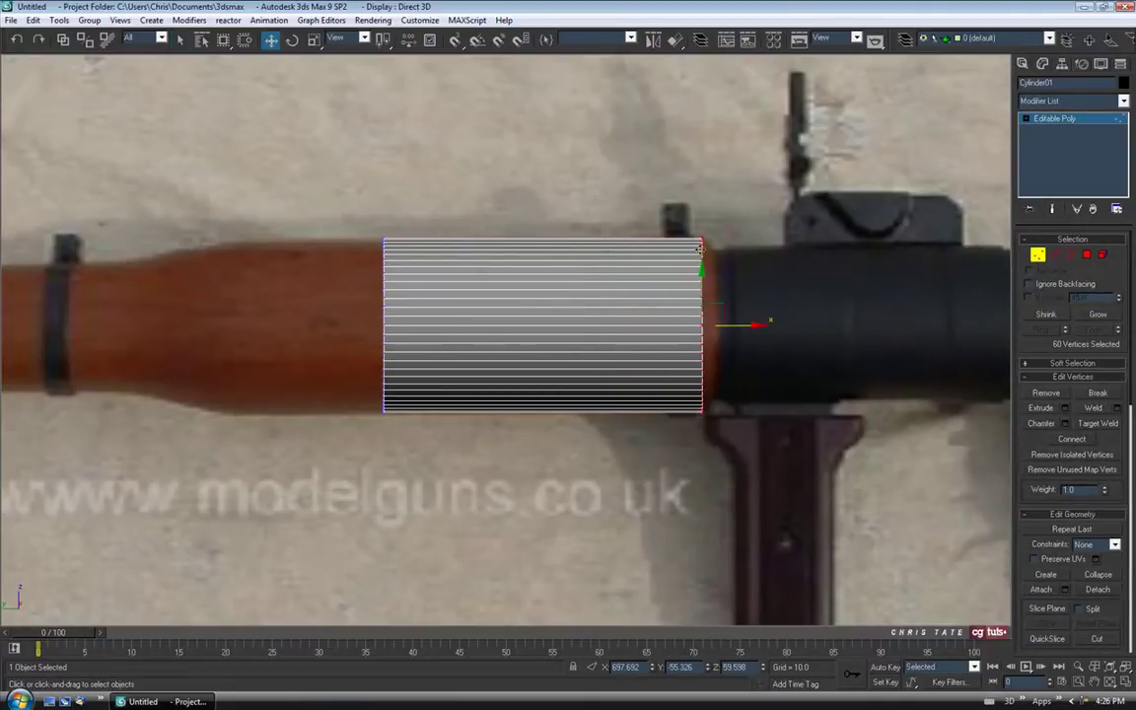
pyautogui.moveTo(735, 325); pyautogui.dragTo(732, 325)
# - Move the vertices at the cylinder's opposite end back to where the wooden section starts to taper
pyautogui.moveTo(501, 376); pyautogui.dragTo(662, 371, button='middle')
pyautogui.moveTo(501, 205); pyautogui.dragTo(585, 513)
pyautogui.moveTo(583, 319); pyautogui.dragTo(427, 318)
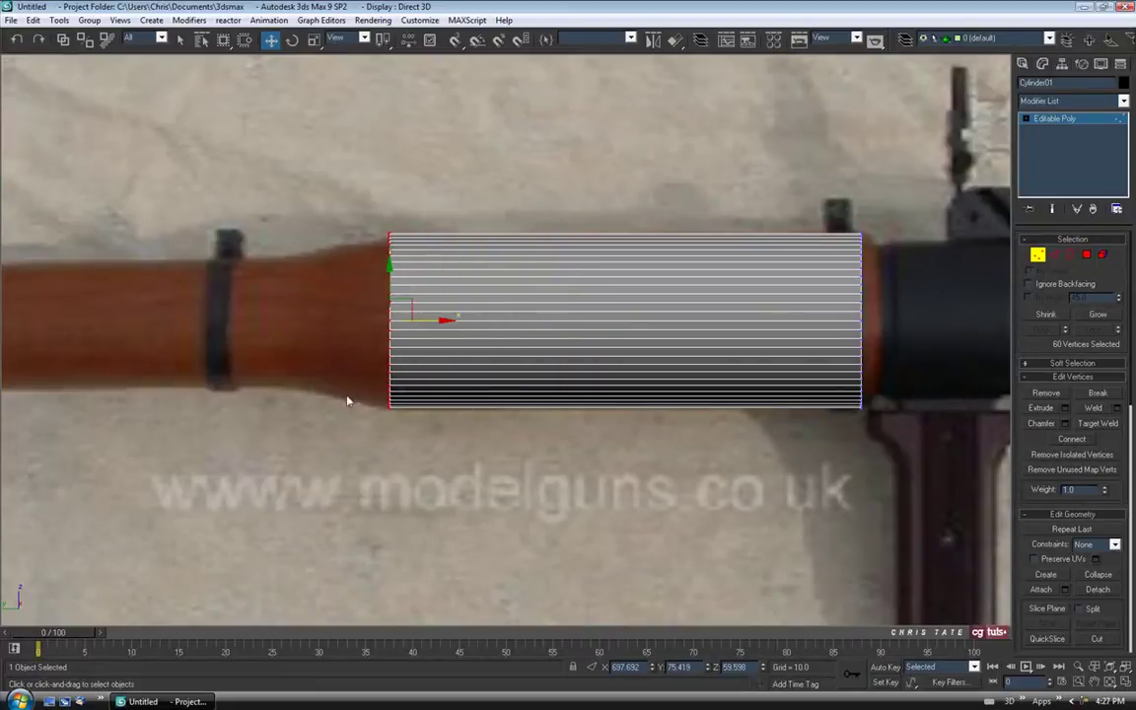
pyautogui.moveTo(621, 358); pyautogui.dragTo(601, 373, button='middle')
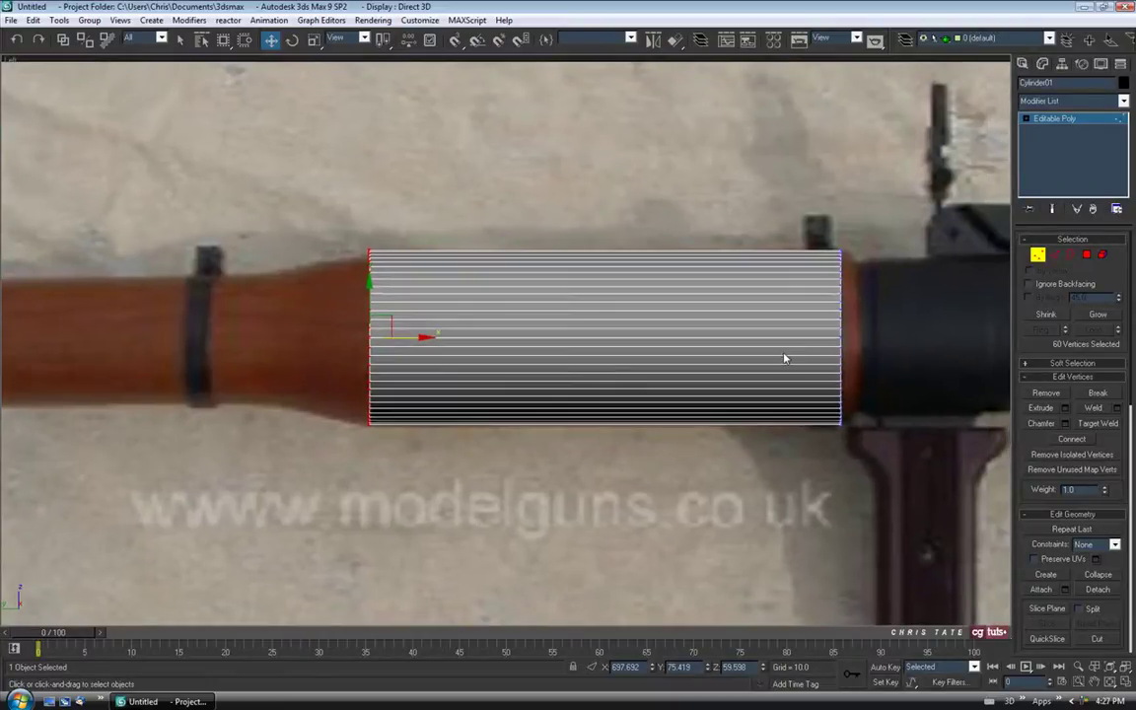
# - Select only the cap polygon at the cylinder's end facing the launcher's flared bell
pyautogui.click(1087, 257)
pyautogui.moveTo(294, 197); pyautogui.dragTo(309, 182, button='middle')
pyautogui.moveTo(309, 166); pyautogui.dragTo(424, 523)
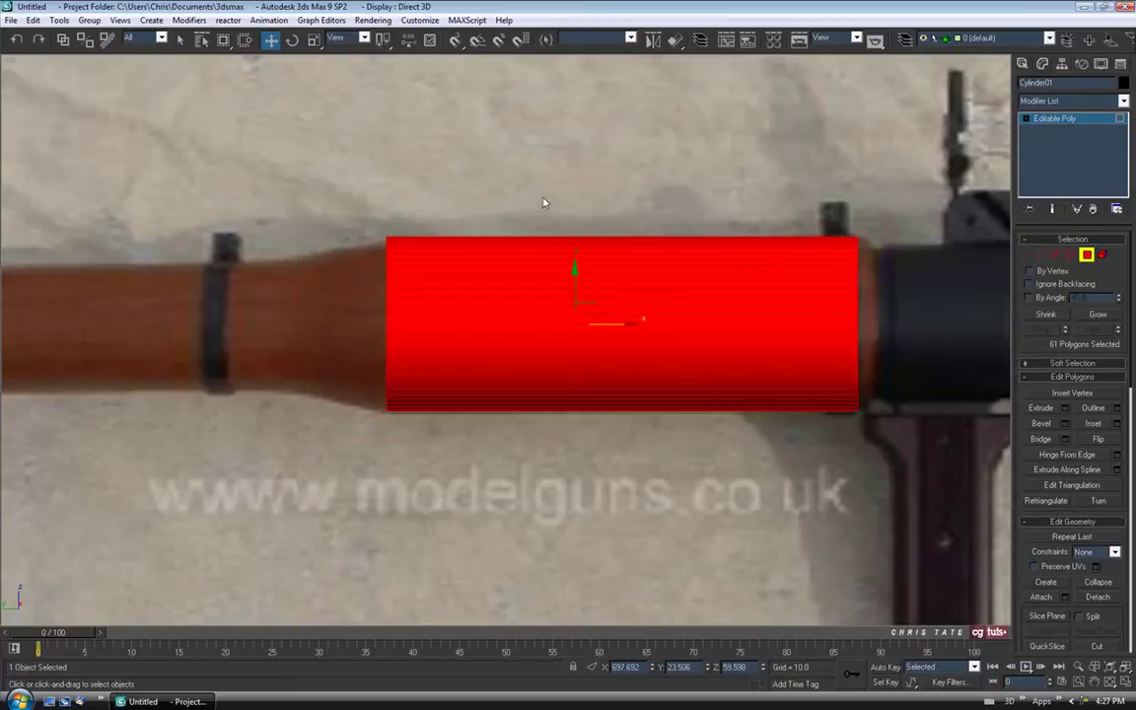
pyautogui.moveTo(593, 392); pyautogui.dragTo(616, 592)
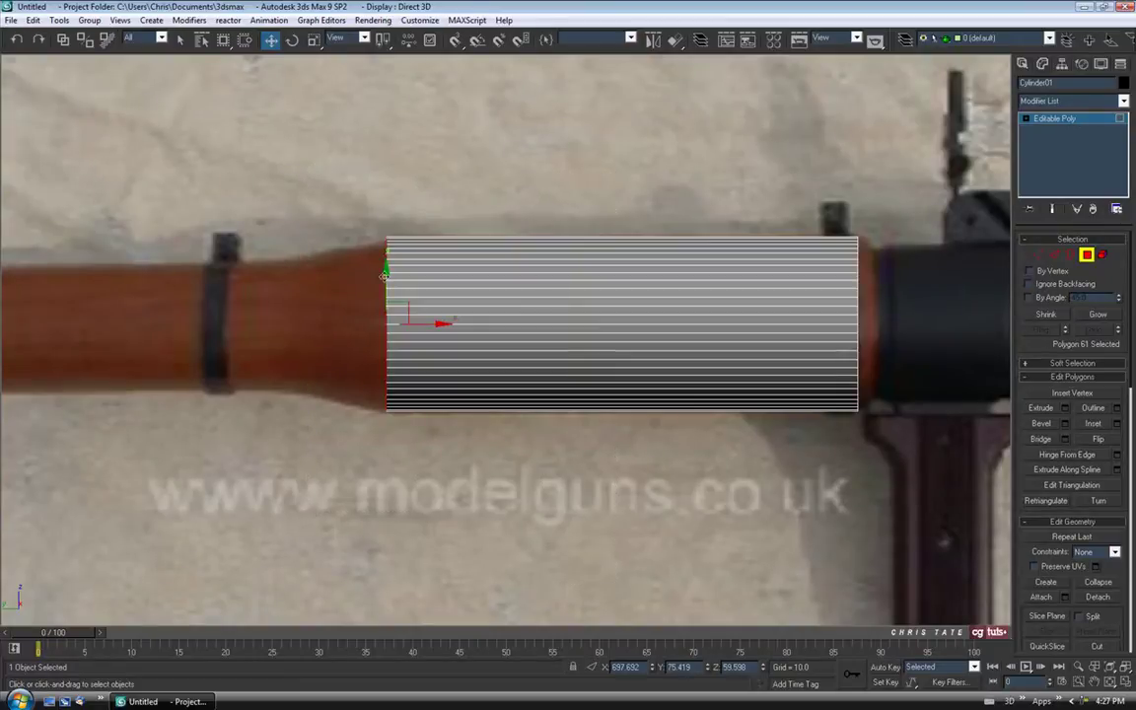
pyautogui.click(1126, 682)
pyautogui.keyDown('alt'); pyautogui.moveTo(641, 540); pyautogui.dragTo(721, 538, button='middle'); pyautogui.keyUp('alt')
pyautogui.press('z')
pyautogui.rightClick(330, 521)
pyautogui.click(1129, 684)
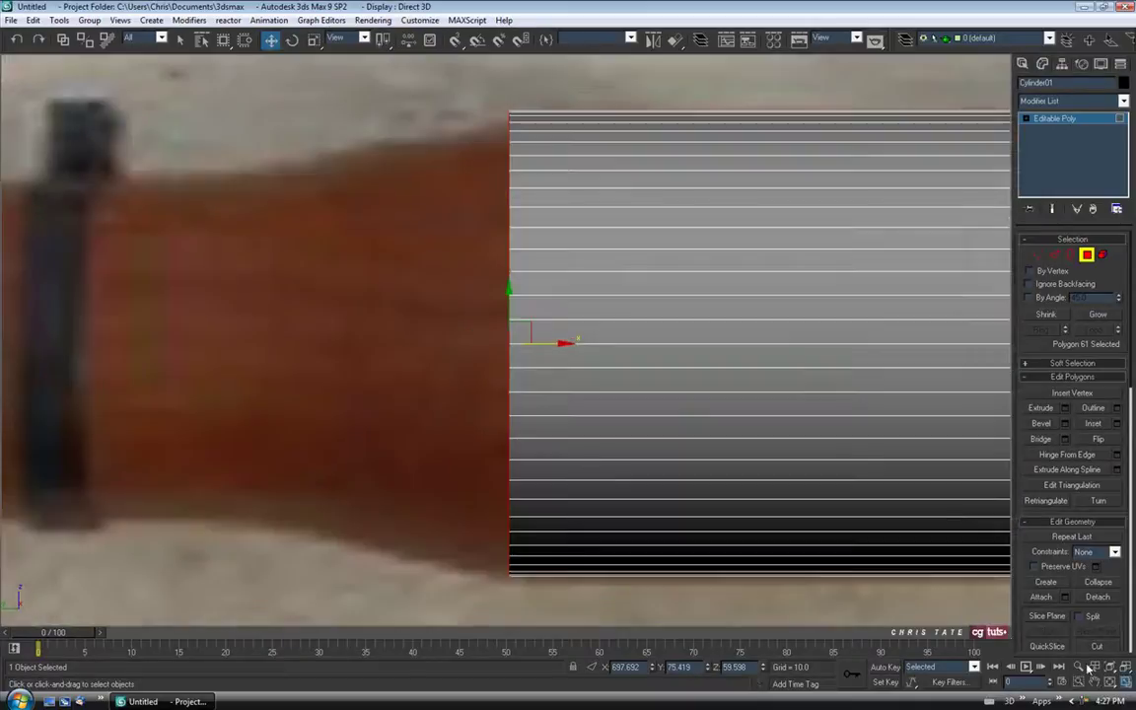
pyautogui.scroll(-5, 552, 393)
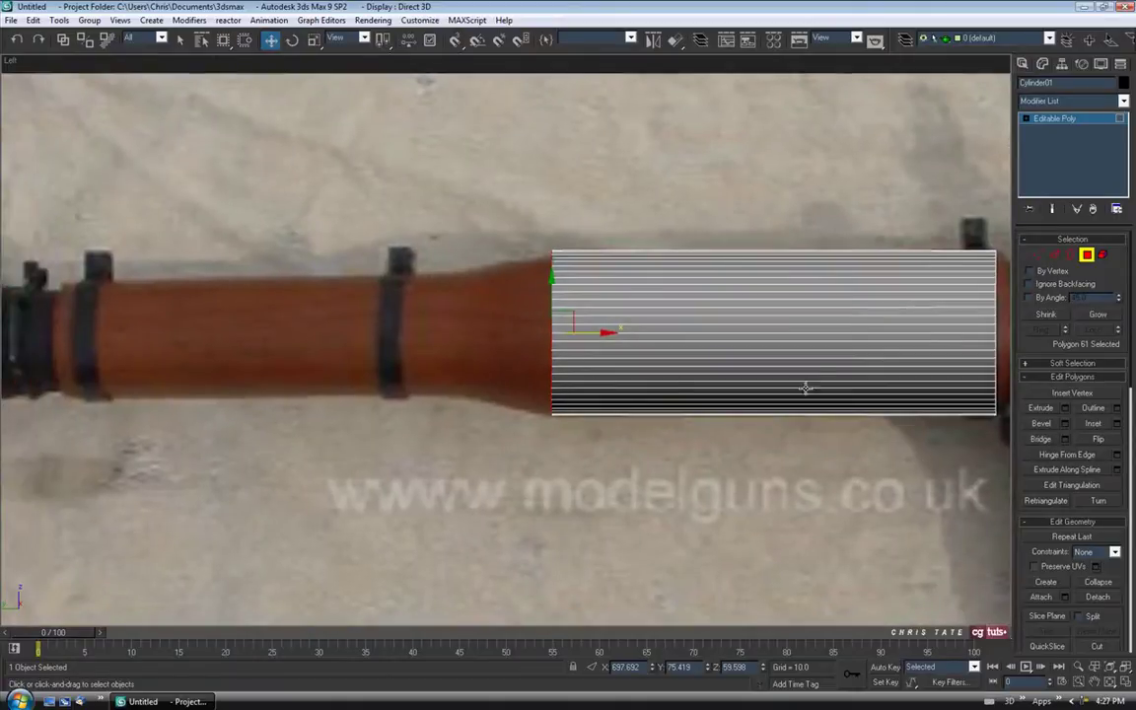
# - Bevel the cap polygon with a height of about 21.5 and an outline amount of -5.5 to match the wood's taper
pyautogui.click(1065, 424)
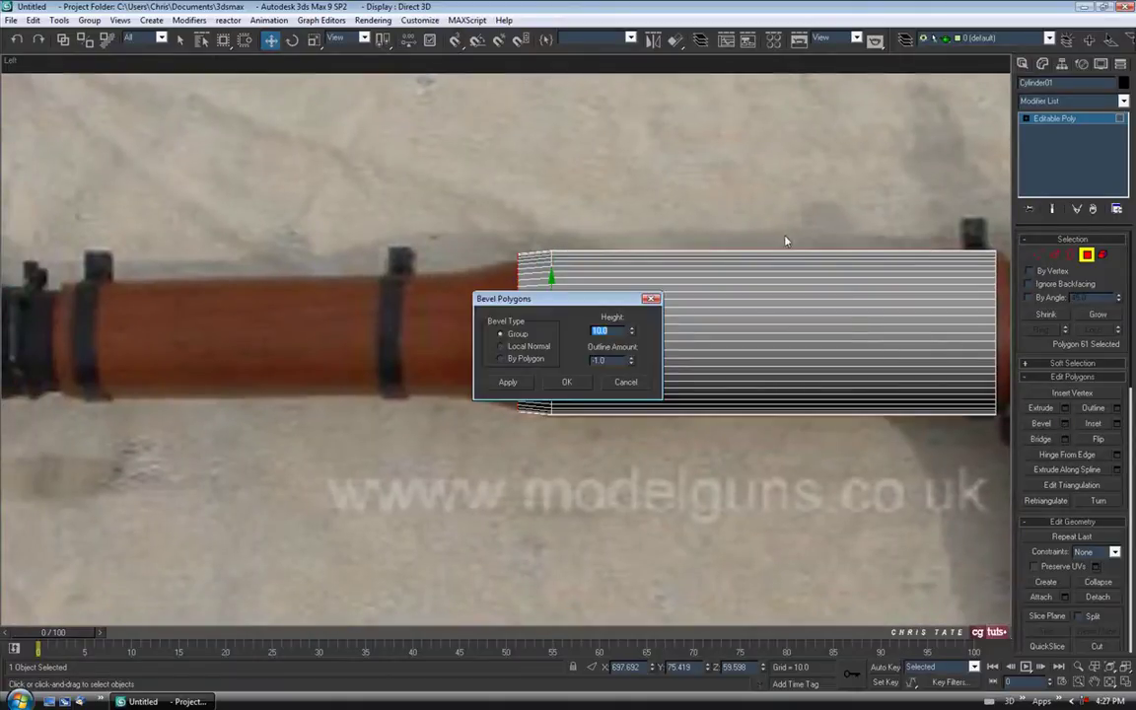
pyautogui.moveTo(617, 303); pyautogui.dragTo(617, 108)
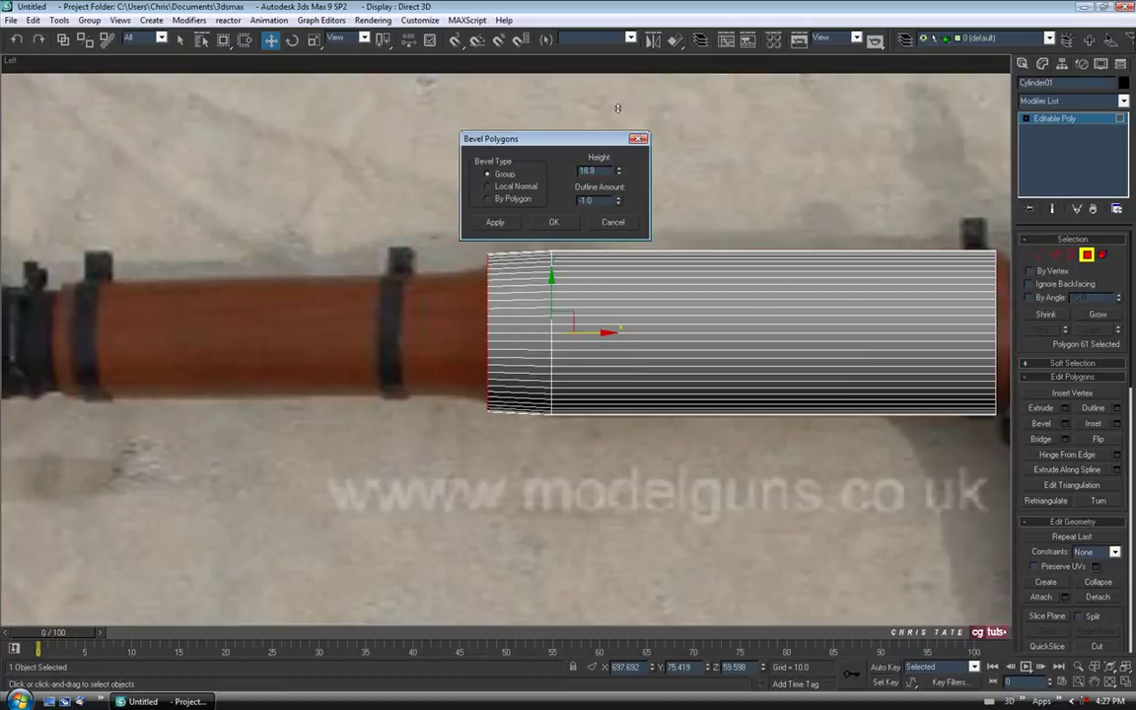
pyautogui.moveTo(618, 174); pyautogui.dragTo(627, 502)
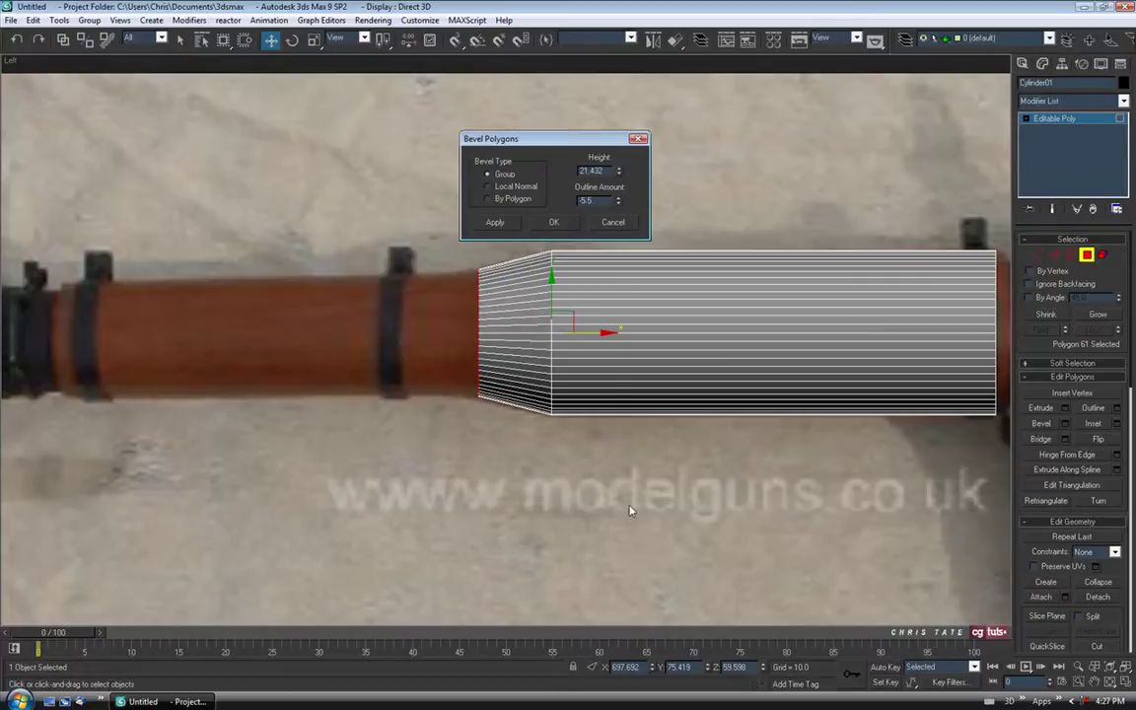
pyautogui.moveTo(592, 170); pyautogui.dragTo(619, 176)
pyautogui.write('5')
pyautogui.click(554, 222)
# - Extrude the tapered cap polygon by 10 and move it to the end of the narrow wooden section beside the black bell
pyautogui.moveTo(565, 320); pyautogui.dragTo(328, 301, button='middle')
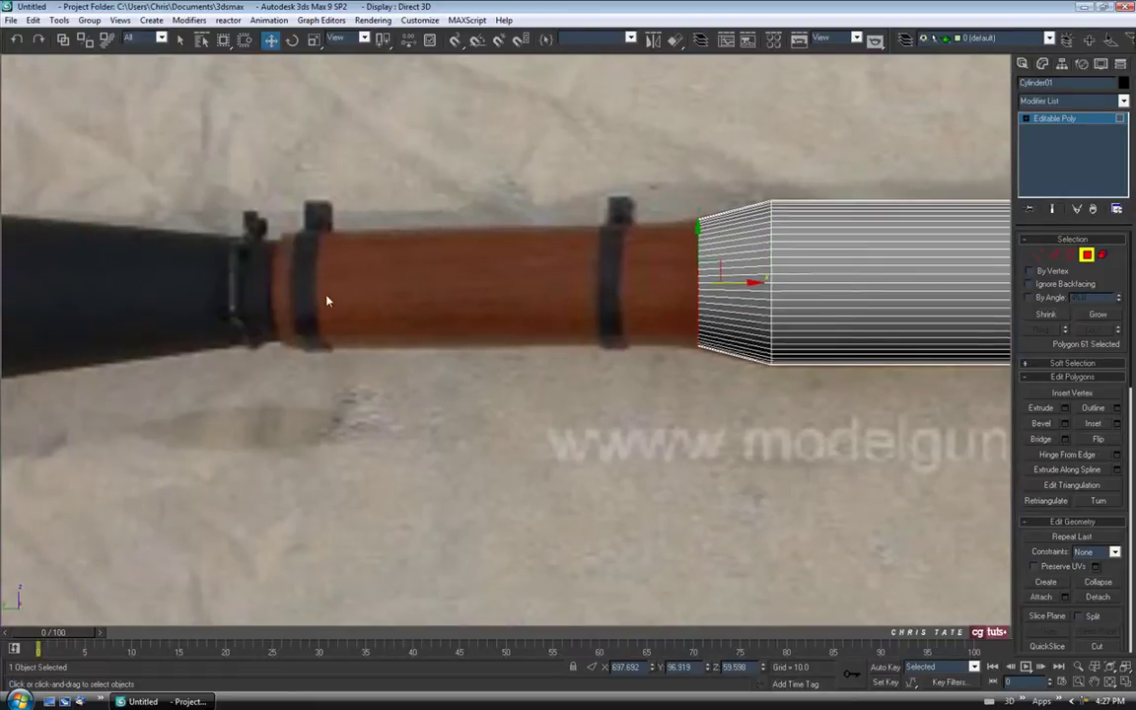
pyautogui.click(1064, 408)
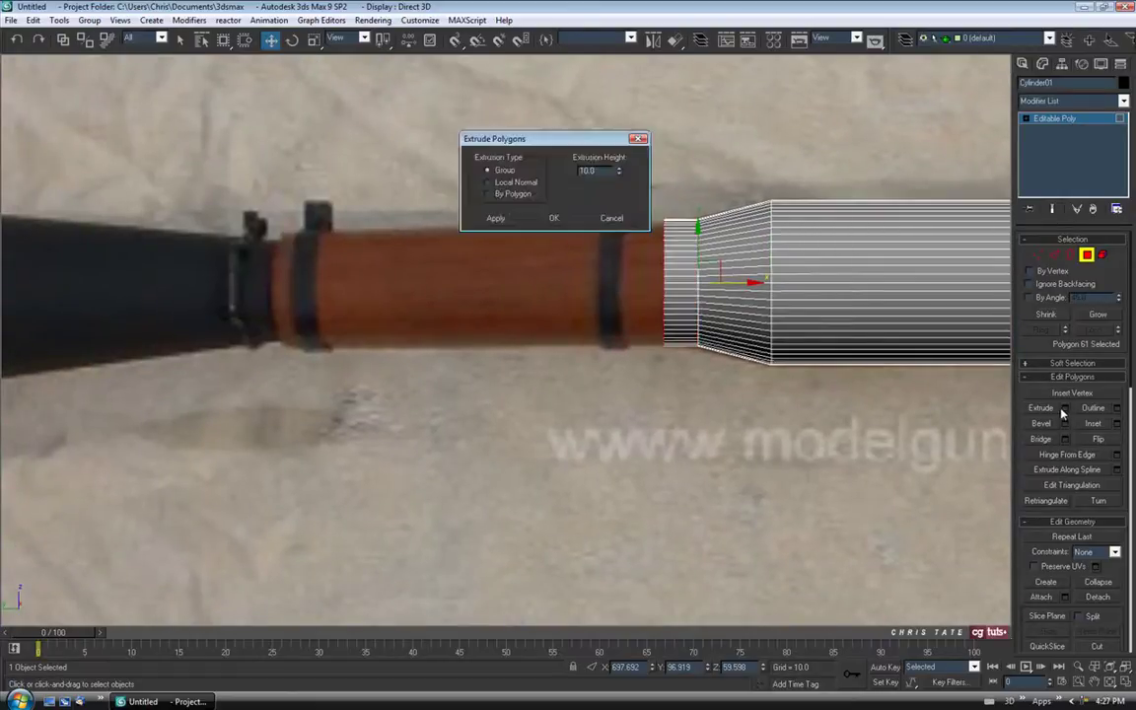
pyautogui.click(554, 217)
pyautogui.moveTo(708, 283); pyautogui.dragTo(190, 311)
pyautogui.moveTo(191, 312); pyautogui.dragTo(499, 304, button='middle')
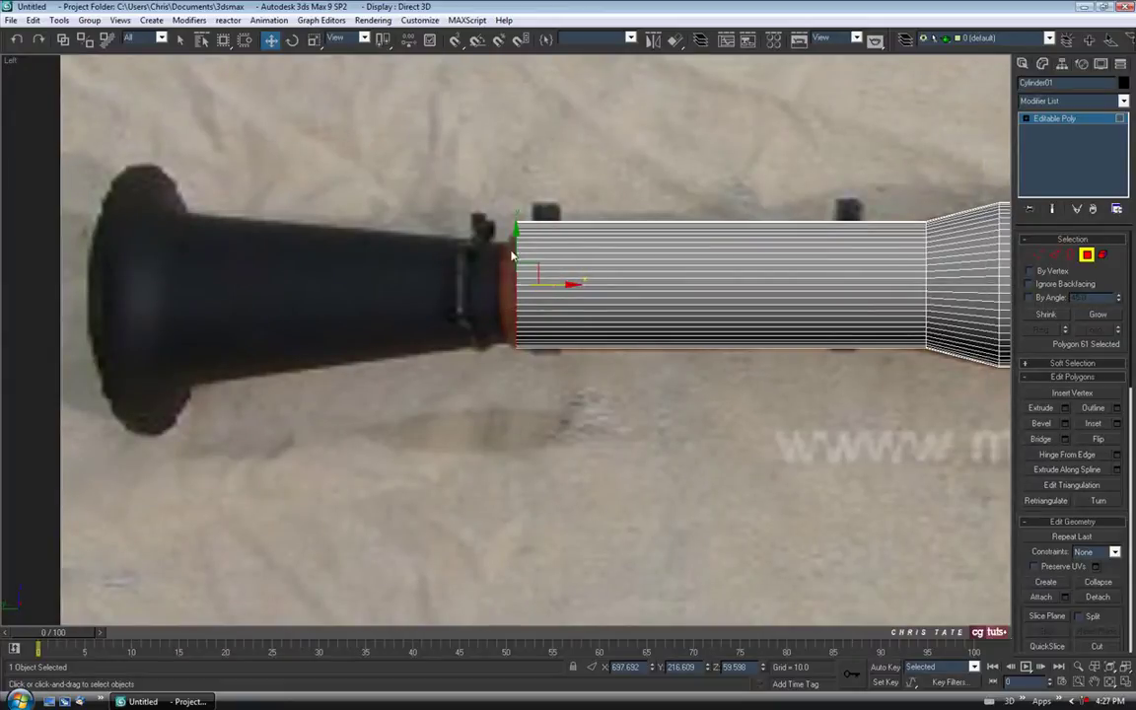
pyautogui.moveTo(557, 285); pyautogui.dragTo(542, 286)
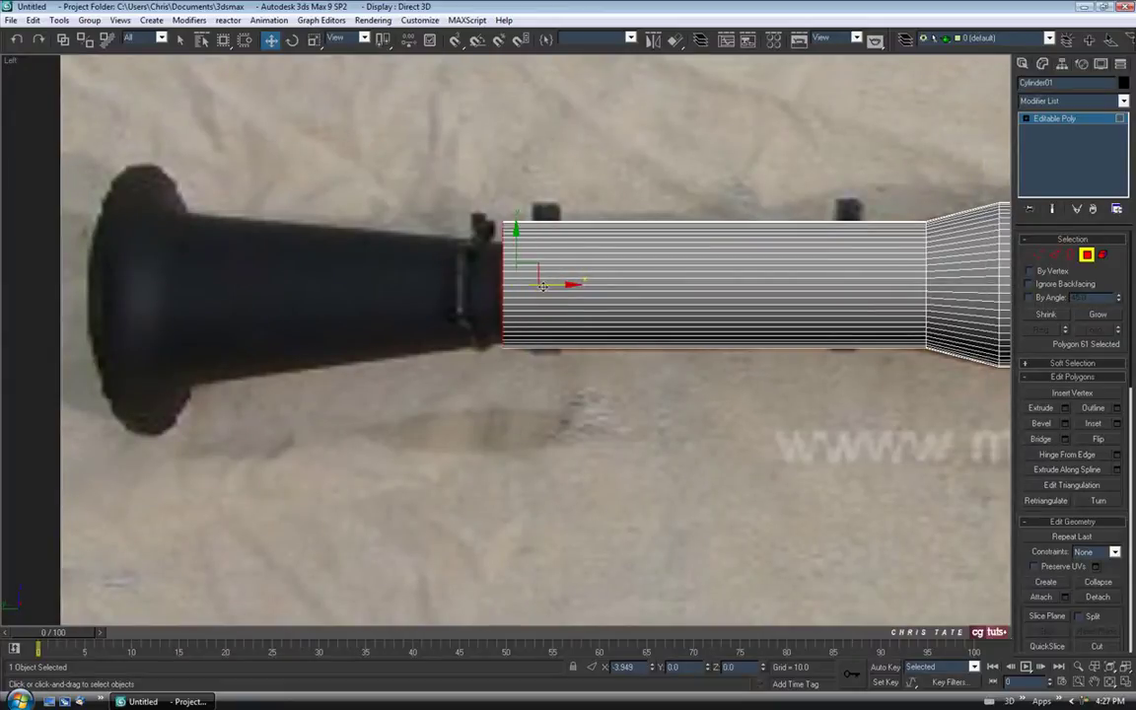
pyautogui.moveTo(540, 283); pyautogui.dragTo(452, 282, button='middle')
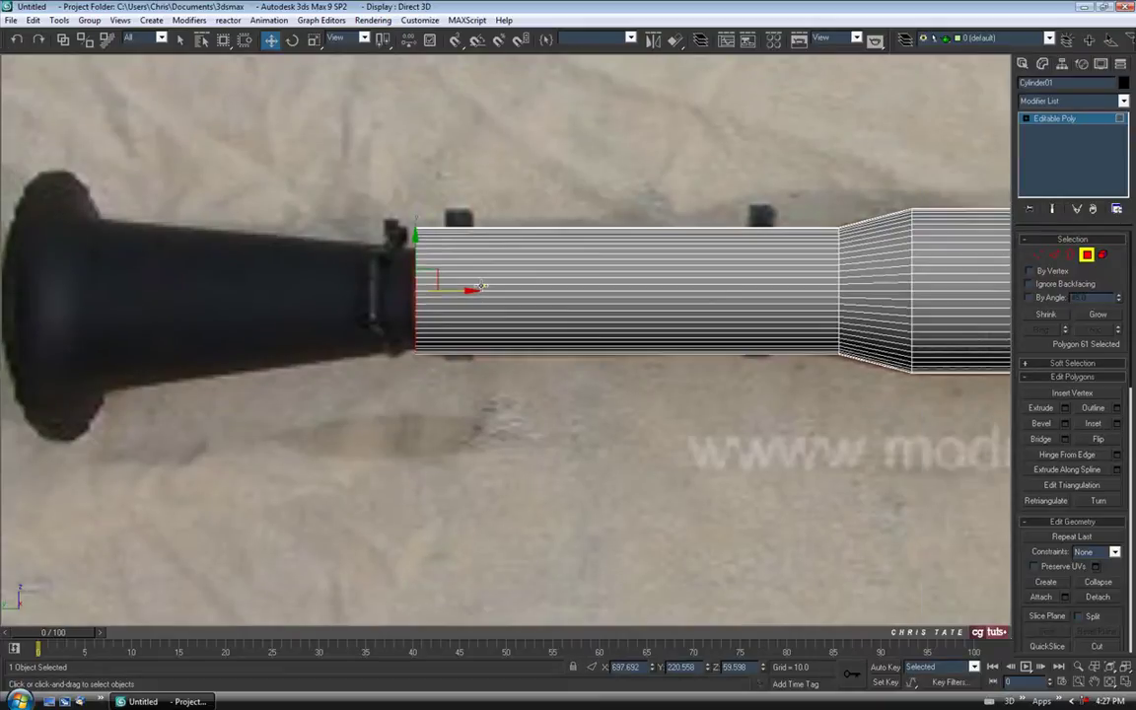
# - Examine the tube's fit over the blueprint from the narrow end to the black section above the front grip
pyautogui.moveTo(780, 340); pyautogui.dragTo(459, 327, button='middle')
pyautogui.moveTo(750, 322)
pyautogui.mouseDown(button='middle')
pyautogui.moveTo(540, 328)
pyautogui.moveTo(753, 323)
pyautogui.mouseUp(button='middle')
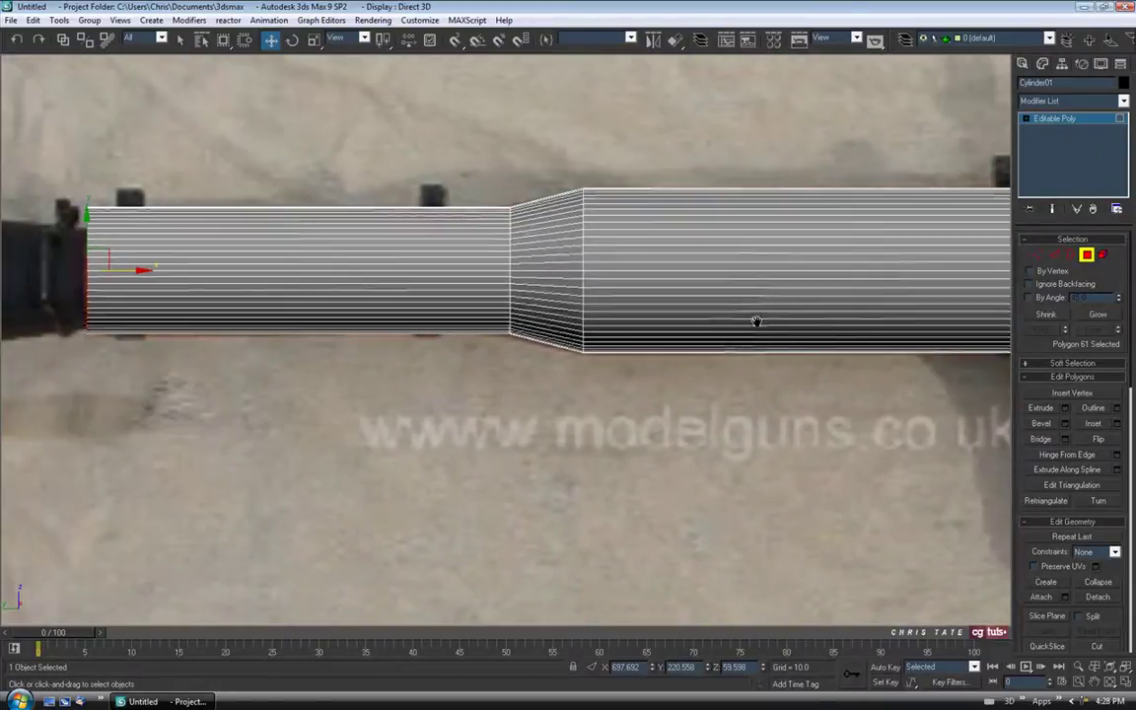
pyautogui.moveTo(981, 335); pyautogui.dragTo(599, 339, button='middle')
pyautogui.scroll(2, 641, 309)
pyautogui.moveTo(690, 309); pyautogui.dragTo(552, 348, button='middle')
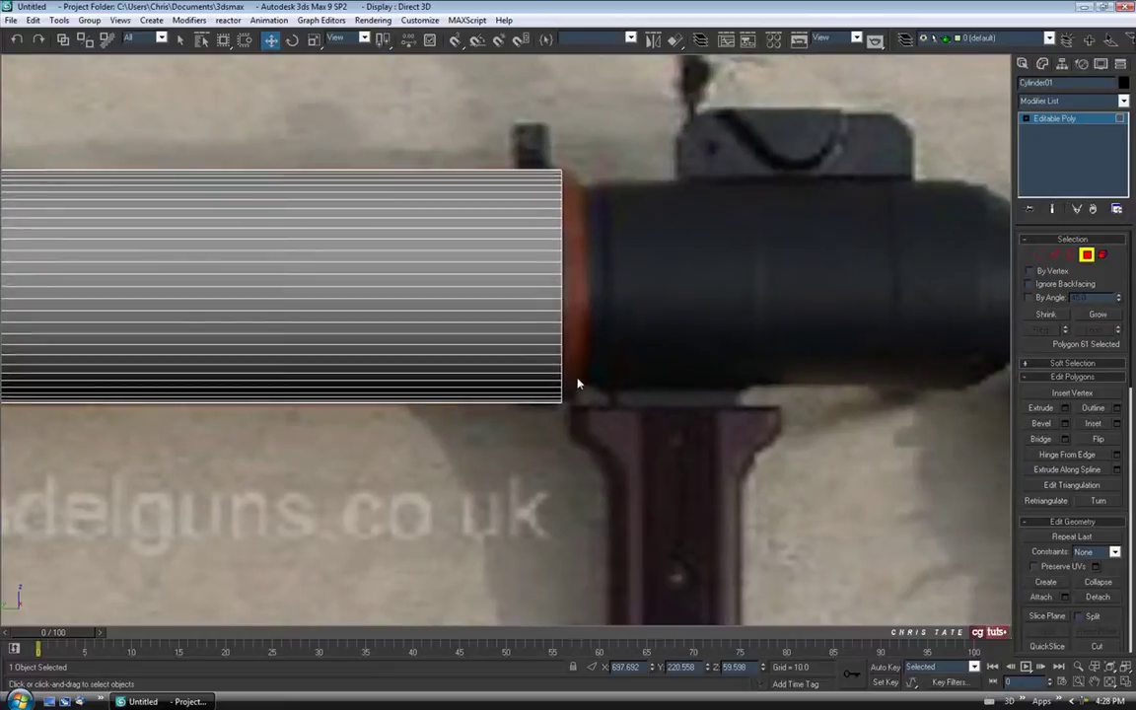
pyautogui.scroll(-1, 573, 406)
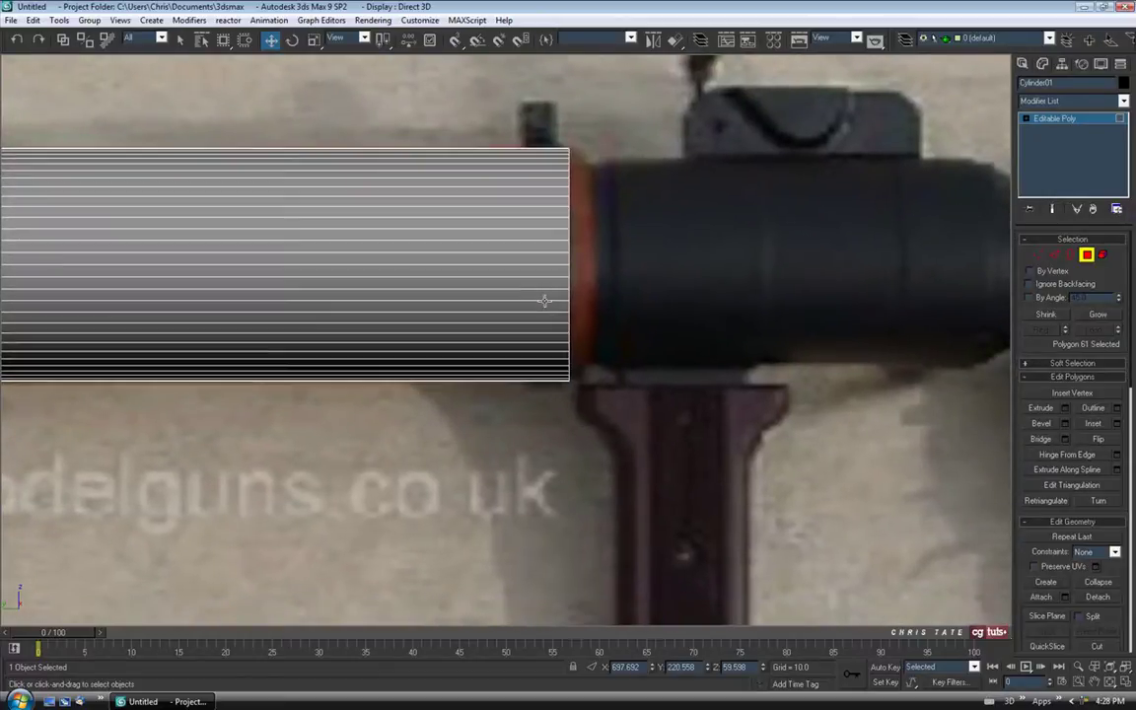
pyautogui.scroll(-2, 558, 338)
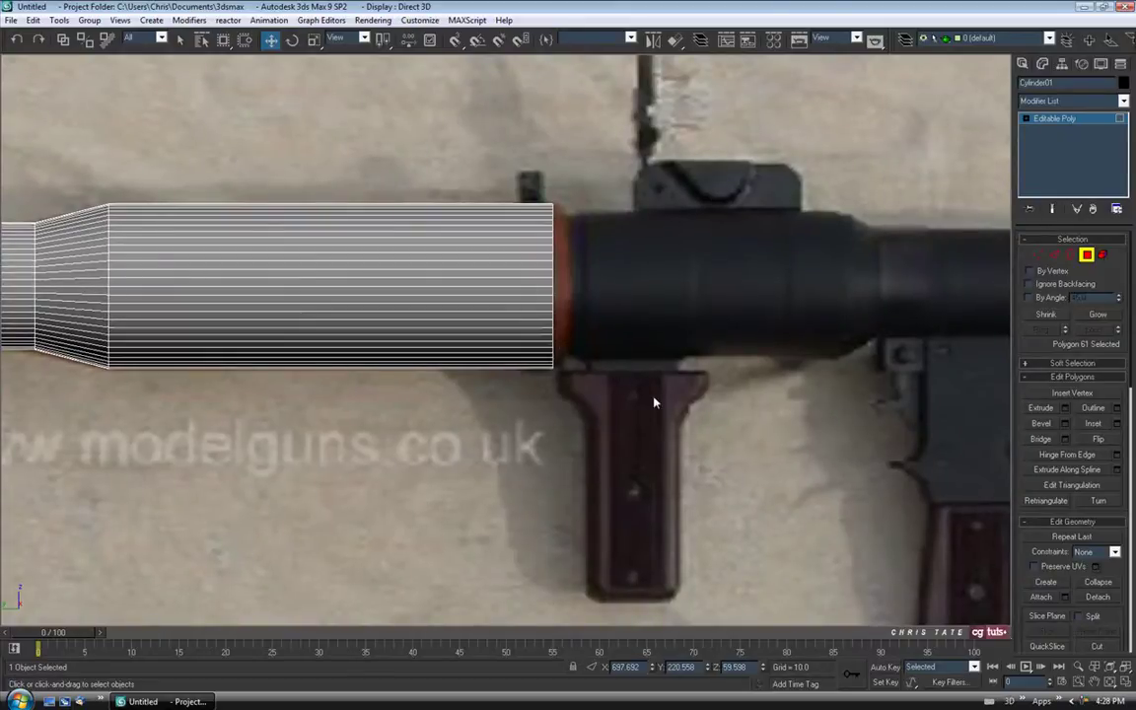
pyautogui.moveTo(730, 422); pyautogui.dragTo(752, 440, button='middle')
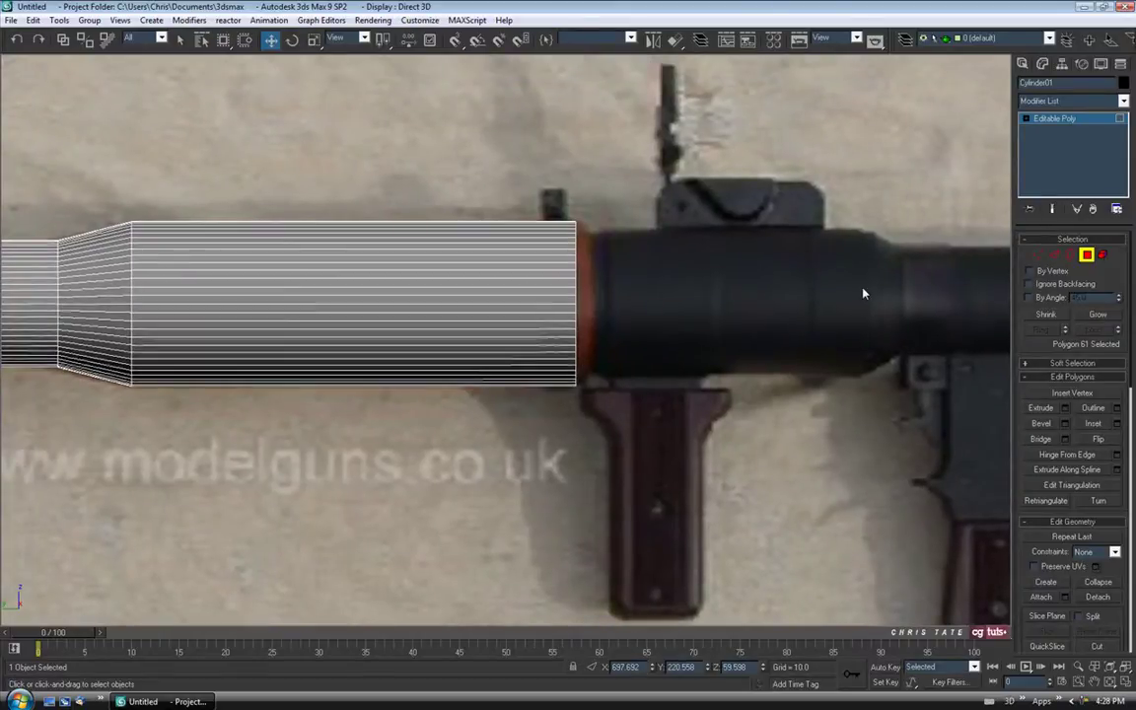
pyautogui.click(1120, 63)
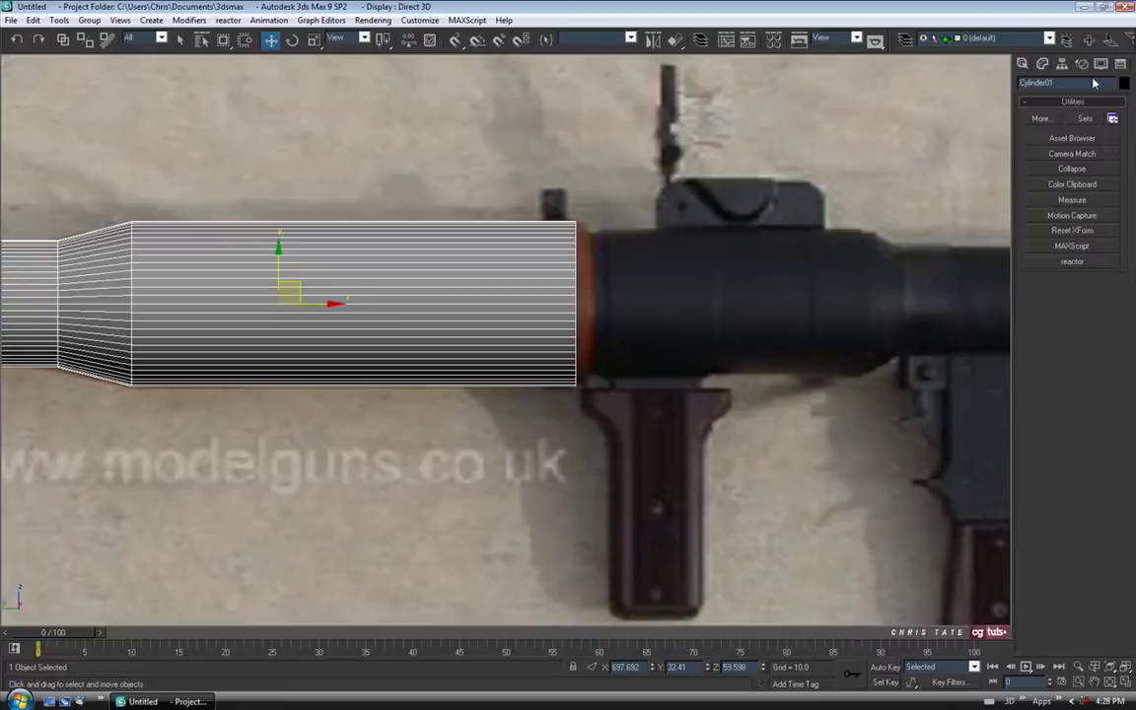
# - Open the Rpg5.jpg reference photo from the Asset Browser and examine the wood's edge beside the black section in close-up
pyautogui.click(1071, 139)
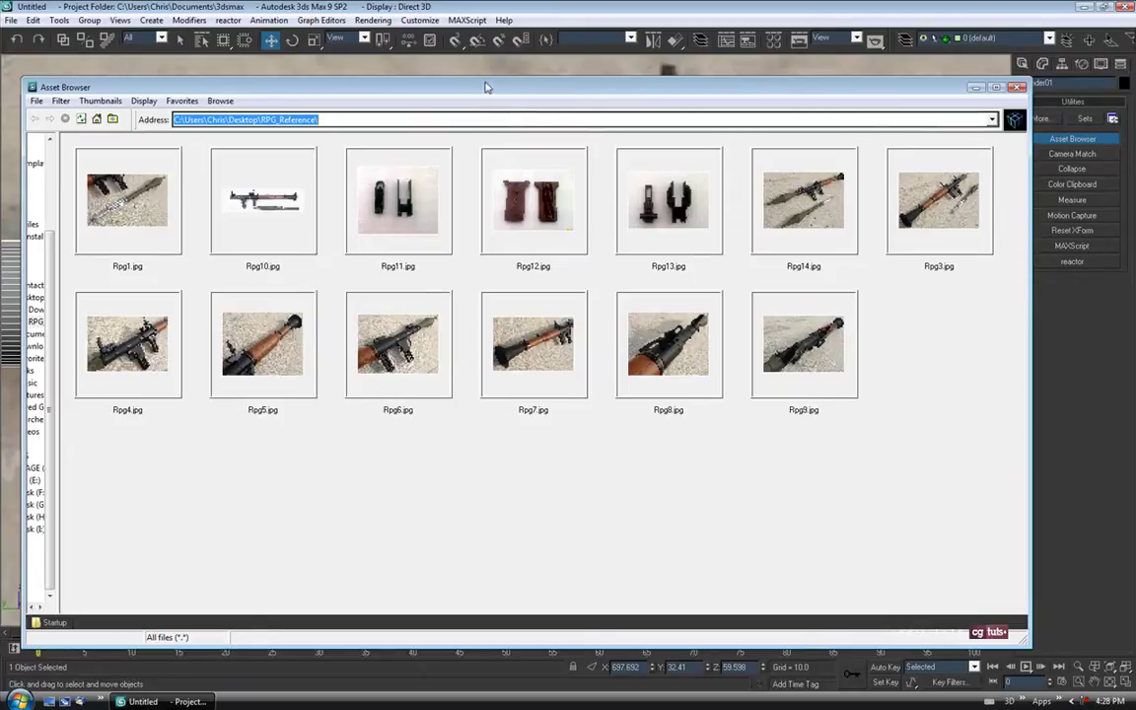
pyautogui.moveTo(443, 87); pyautogui.dragTo(433, 73)
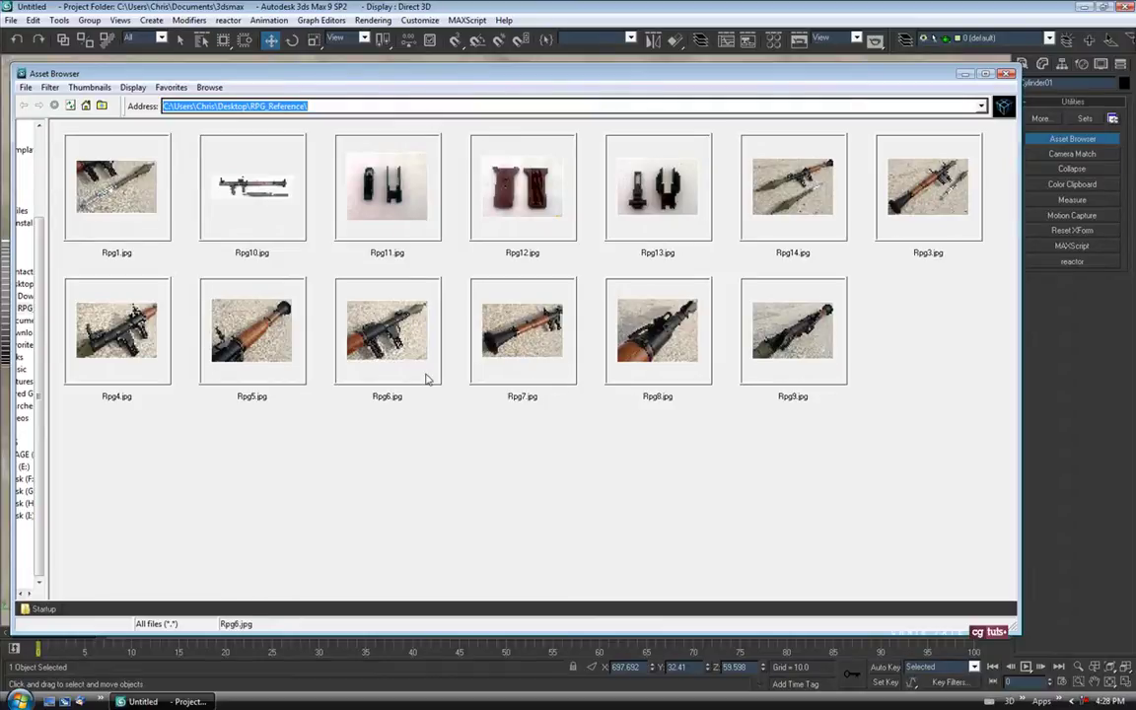
pyautogui.doubleClick(277, 329)
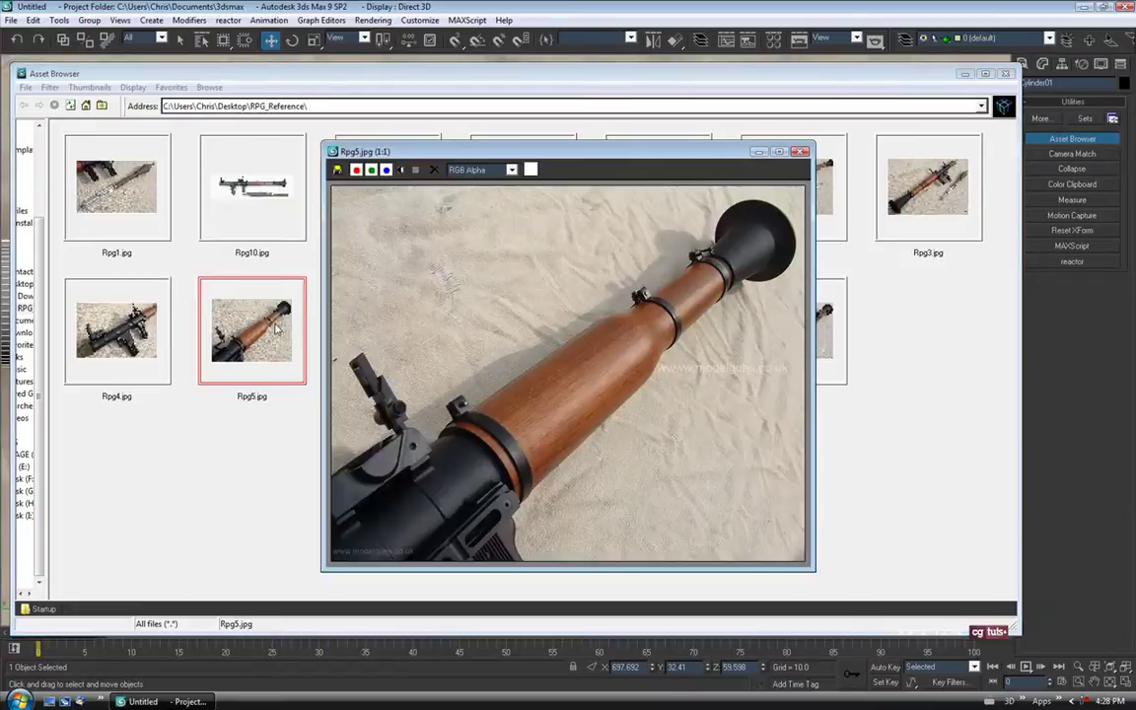
pyautogui.moveTo(619, 153); pyautogui.dragTo(584, 72)
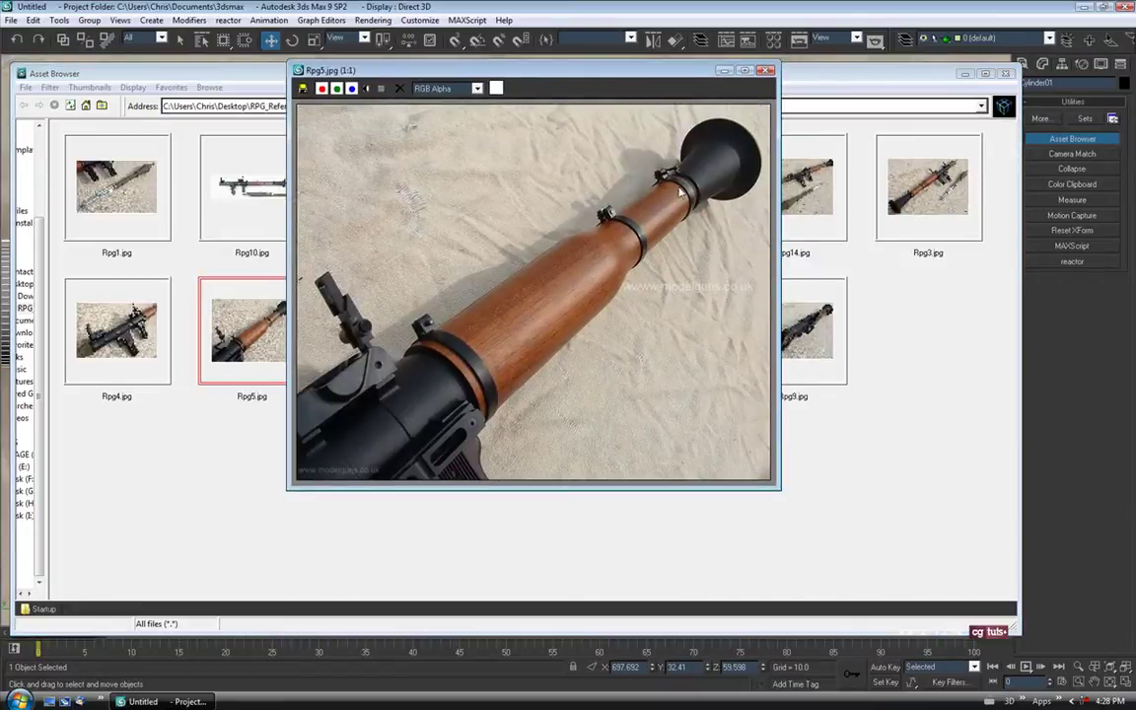
pyautogui.scroll(1, 475, 387)
pyautogui.moveTo(475, 388); pyautogui.dragTo(604, 263, button='middle')
pyautogui.moveTo(567, 393); pyautogui.dragTo(435, 279, button='middle')
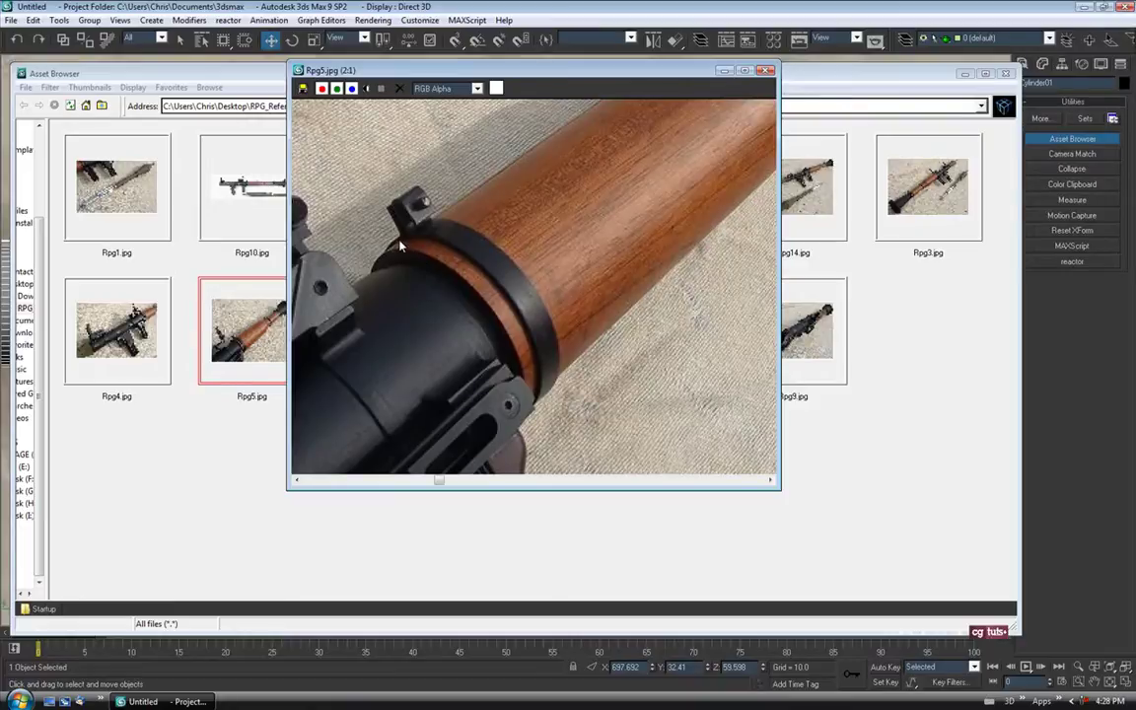
pyautogui.click(723, 72)
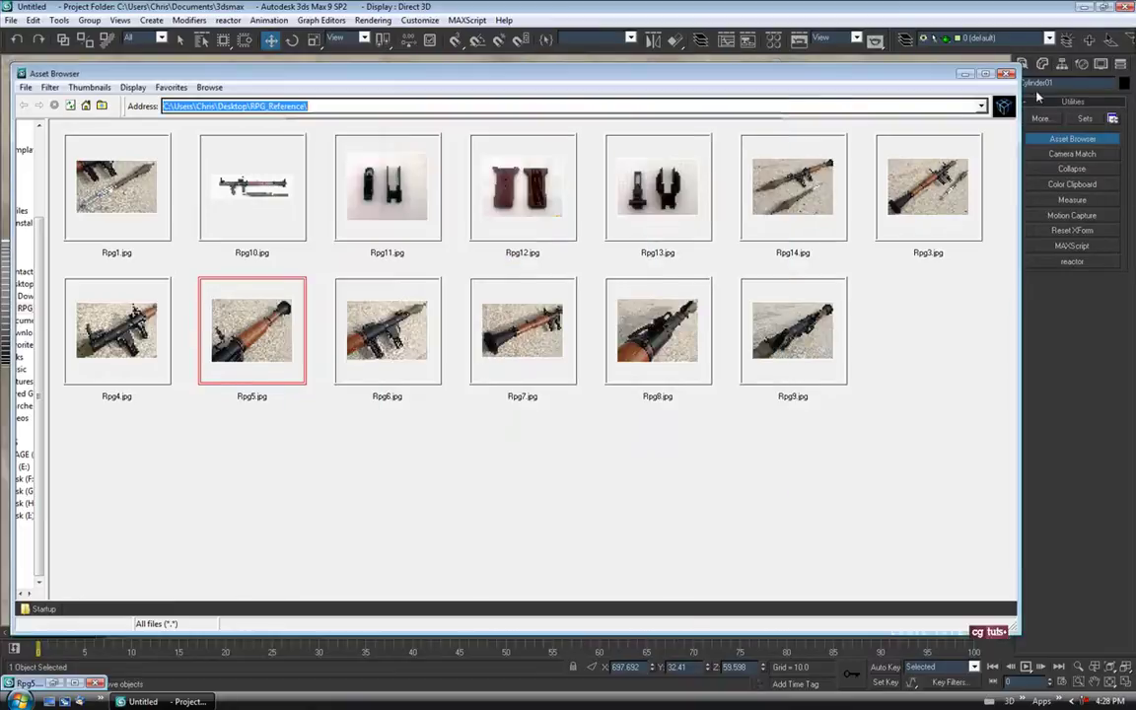
pyautogui.click(1005, 74)
# - Select only the cap polygon at the tube's wide end facing the black section above the front grip
pyautogui.moveTo(736, 361); pyautogui.dragTo(699, 351, button='middle')
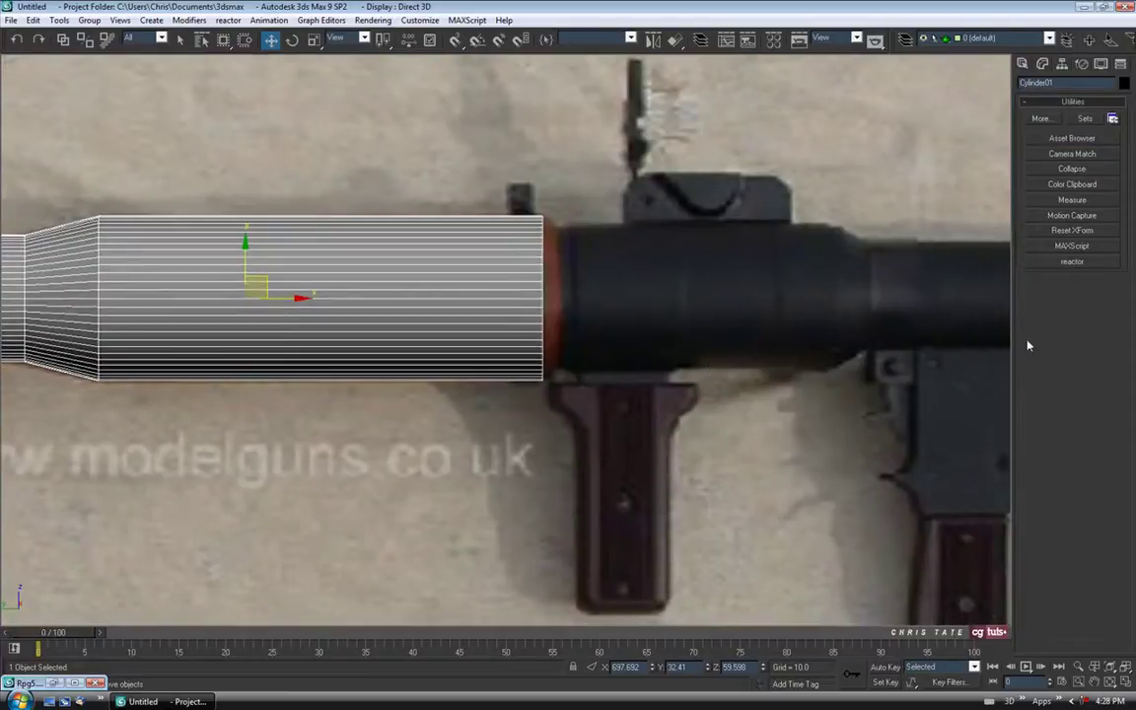
pyautogui.click(1042, 64)
pyautogui.click(1086, 256)
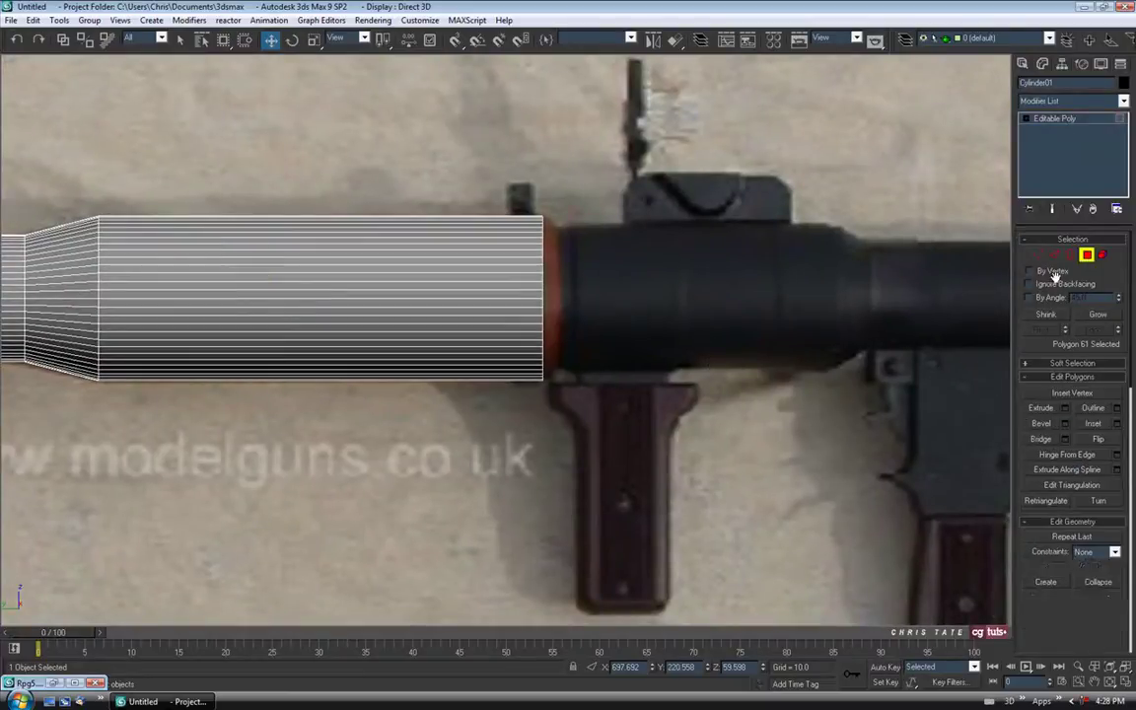
pyautogui.moveTo(436, 161); pyautogui.dragTo(589, 490)
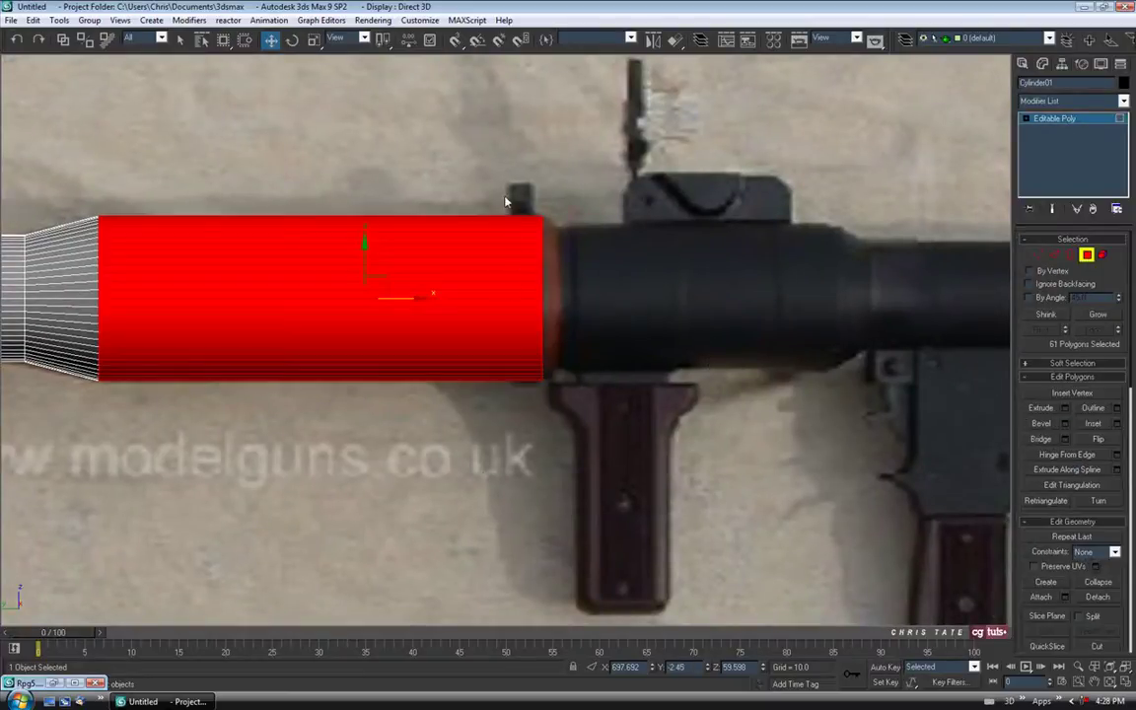
pyautogui.keyDown('alt'); pyautogui.moveTo(372, 424); pyautogui.dragTo(440, 112); pyautogui.keyUp('alt')
pyautogui.moveTo(549, 330); pyautogui.dragTo(502, 368, button='middle')
pyautogui.scroll(2, 464, 316)
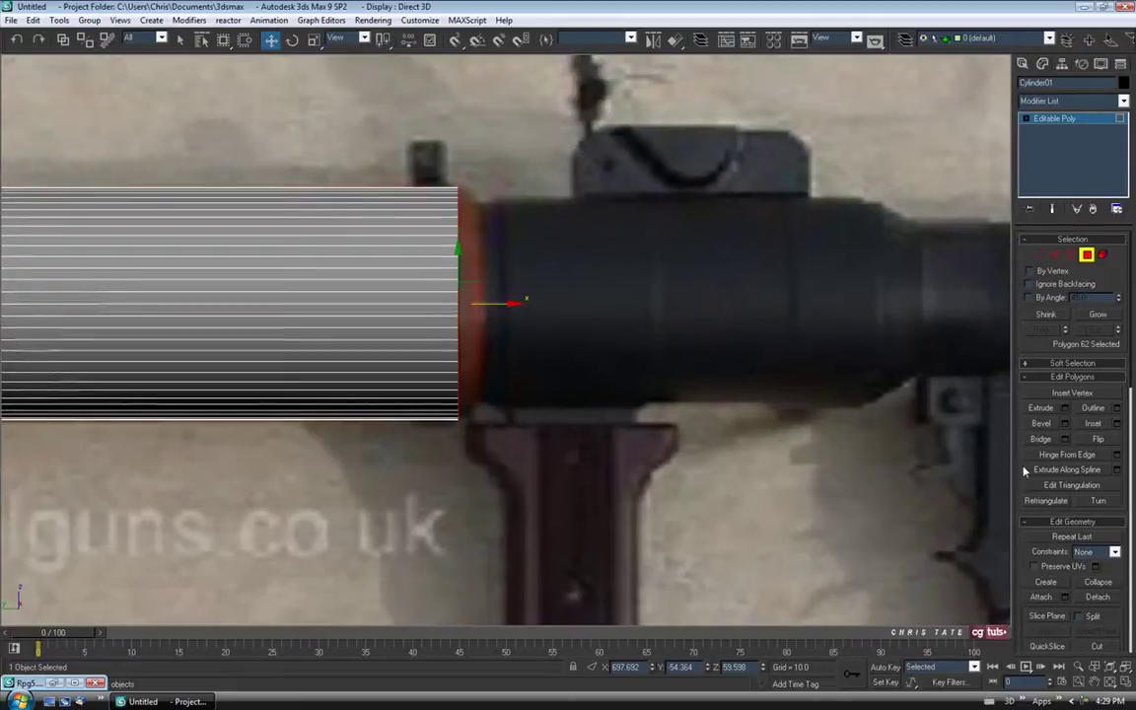
# - Bevel the wide end's cap with a height of about 6.235 and an outline amount of about -0.88
pyautogui.click(1064, 423)
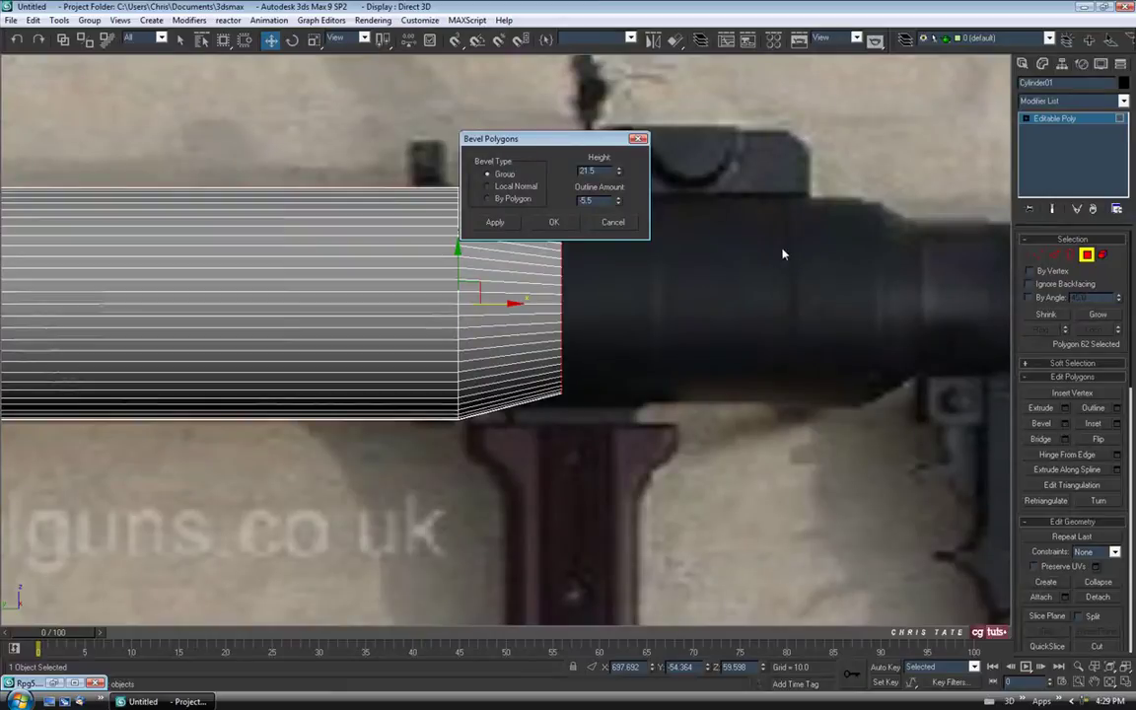
pyautogui.moveTo(583, 140); pyautogui.dragTo(886, 130)
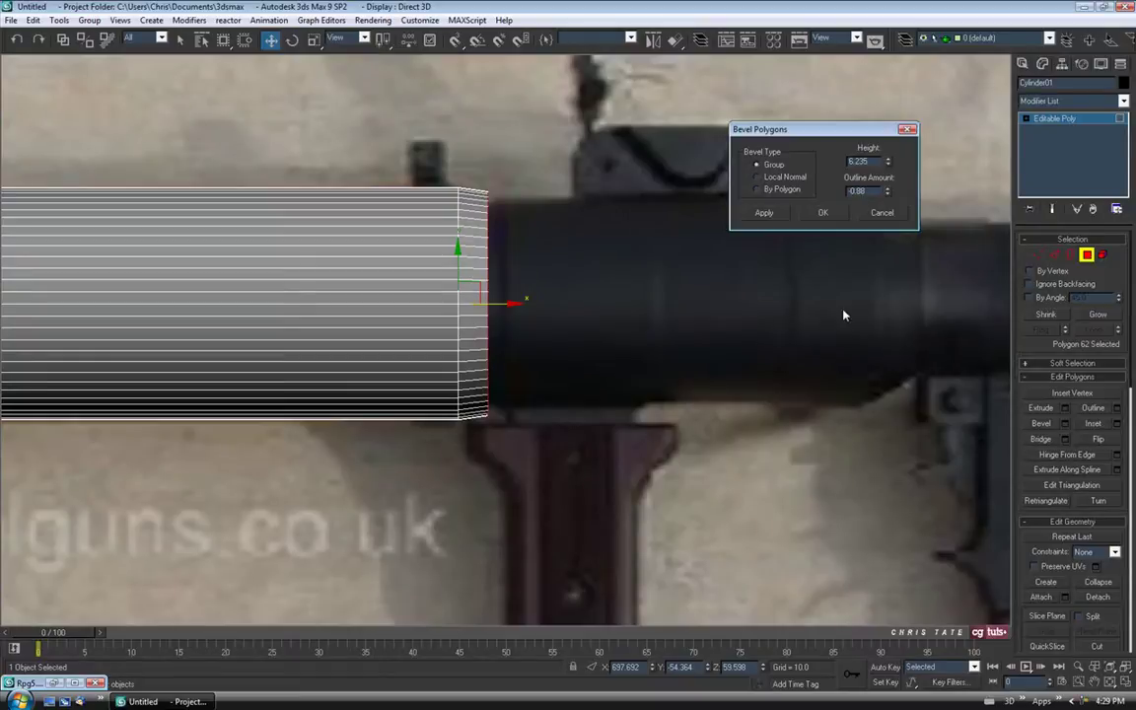
pyautogui.click(821, 213)
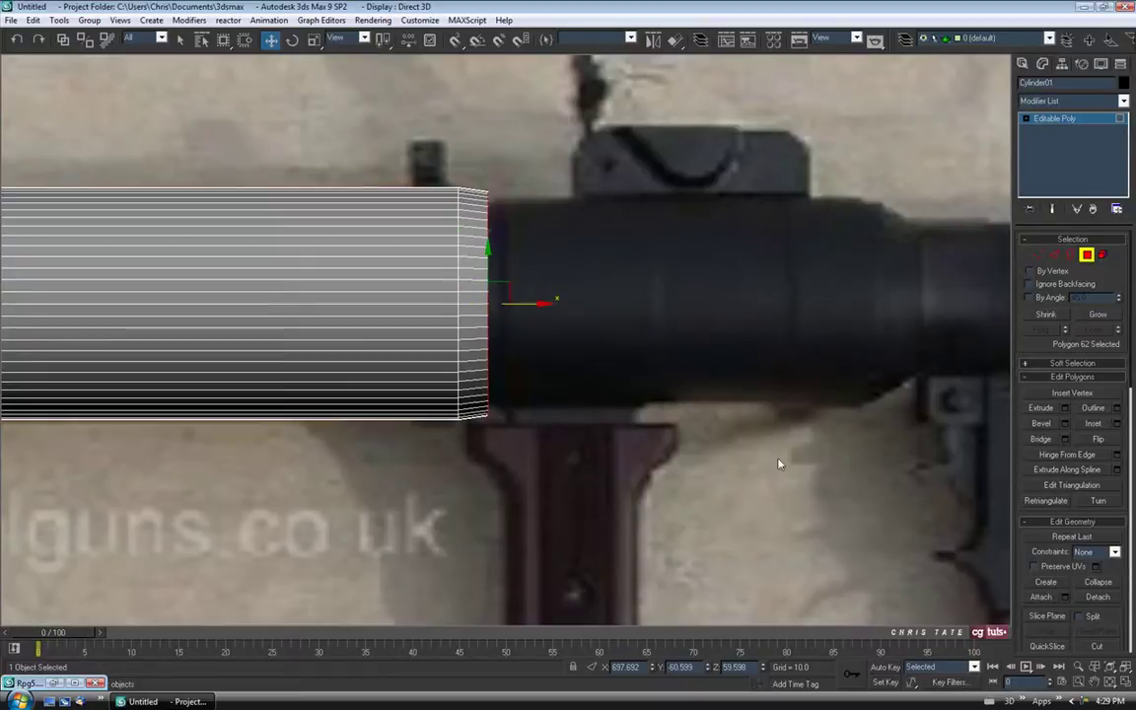
# - Select the cap polygon at the tube's narrow end in the maximized Perspective view
pyautogui.hotkey('alt', 'w')
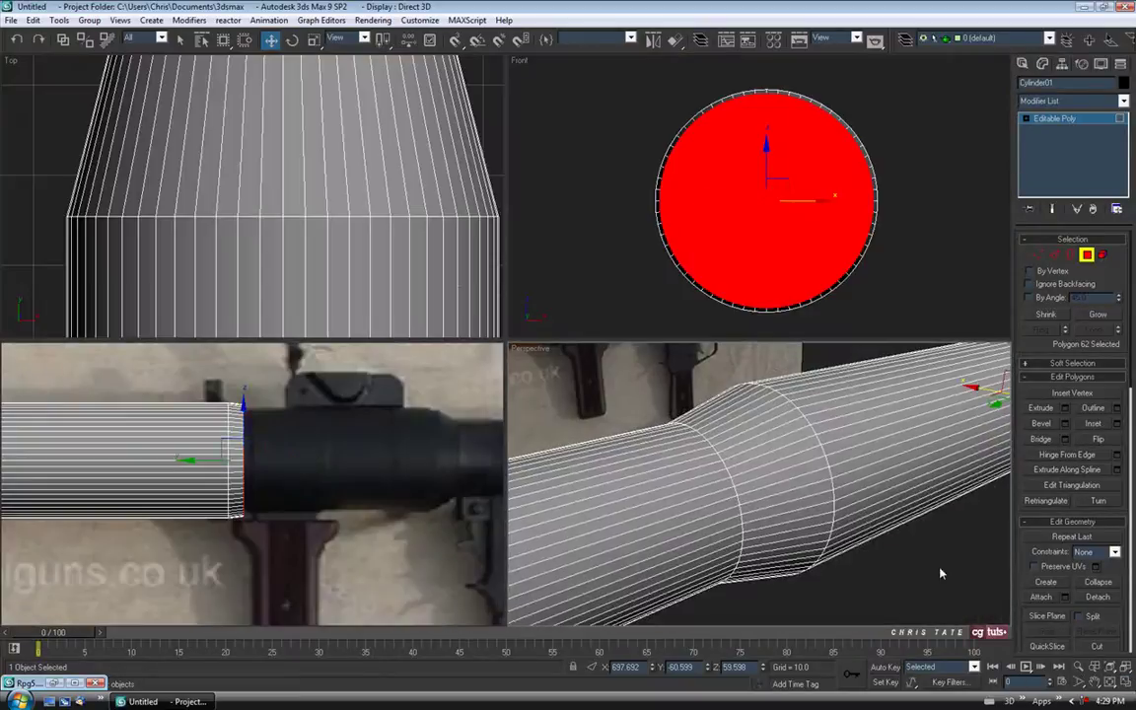
pyautogui.click(1125, 681)
pyautogui.click(1078, 667)
pyautogui.moveTo(749, 266); pyautogui.dragTo(730, 440)
pyautogui.keyDown('alt'); pyautogui.moveTo(730, 439); pyautogui.dragTo(652, 317, button='middle'); pyautogui.keyUp('alt')
pyautogui.moveTo(425, 430); pyautogui.dragTo(515, 442, button='middle')
pyautogui.click(179, 39)
pyautogui.click(426, 386)
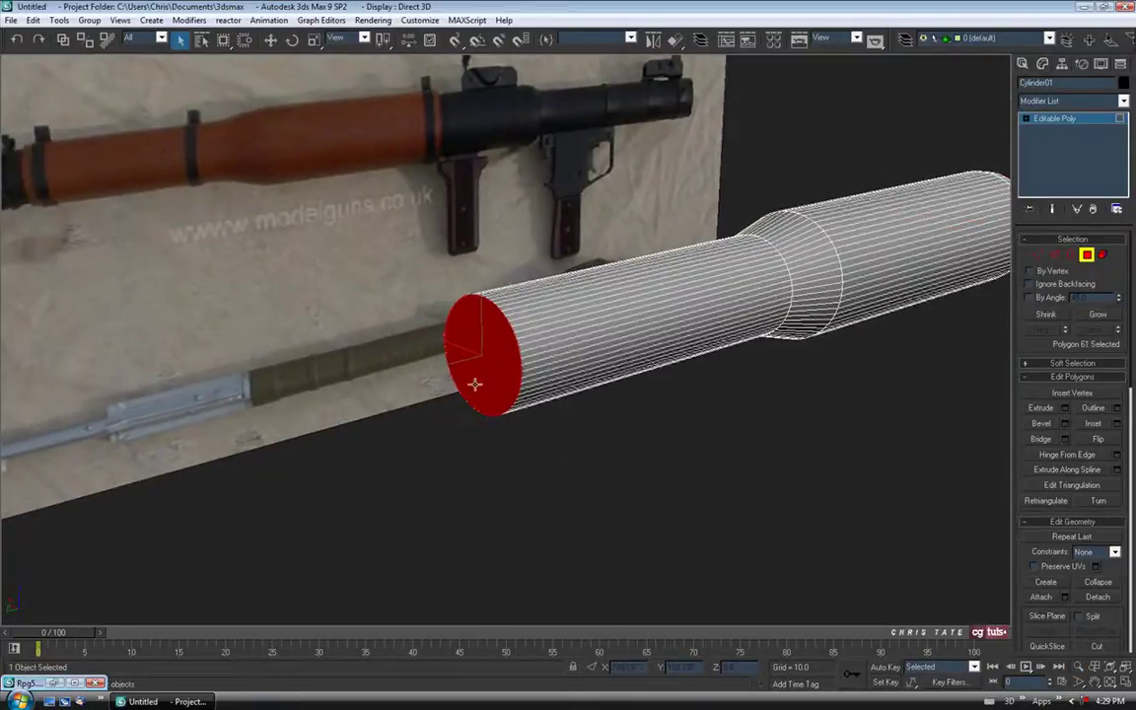
# - Examine both ends of the wooden section in the Rpg5.jpg and Rpg7.jpg reference photos
pyautogui.click(54, 682)
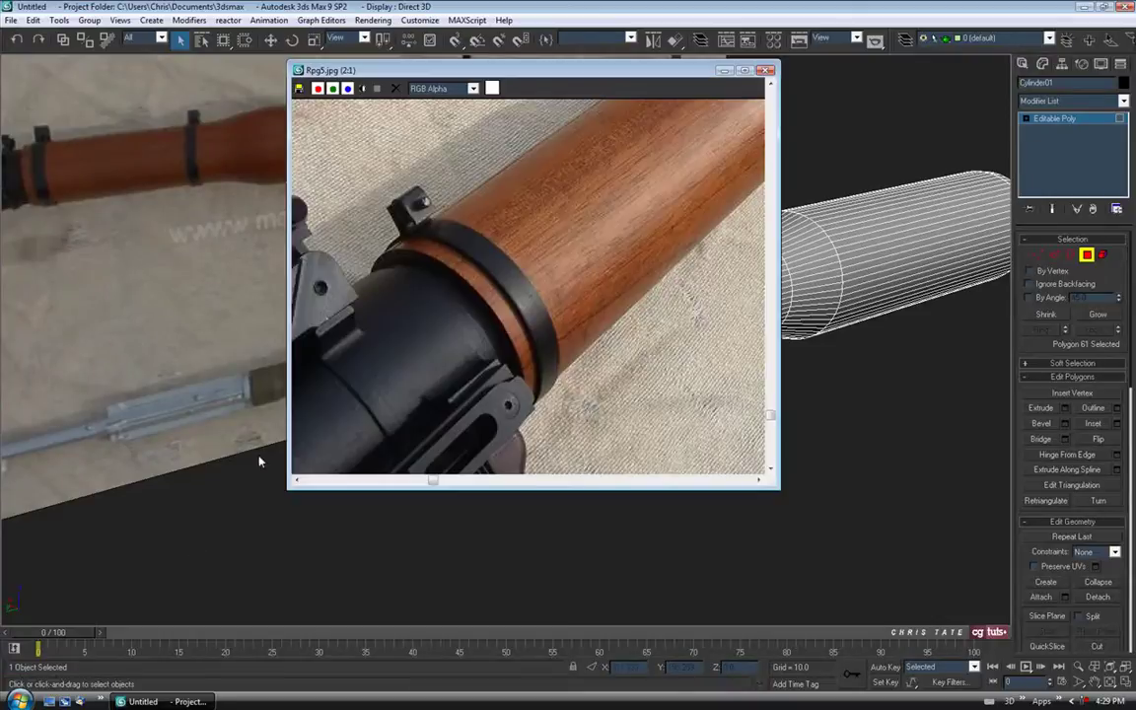
pyautogui.moveTo(491, 70); pyautogui.dragTo(294, 93)
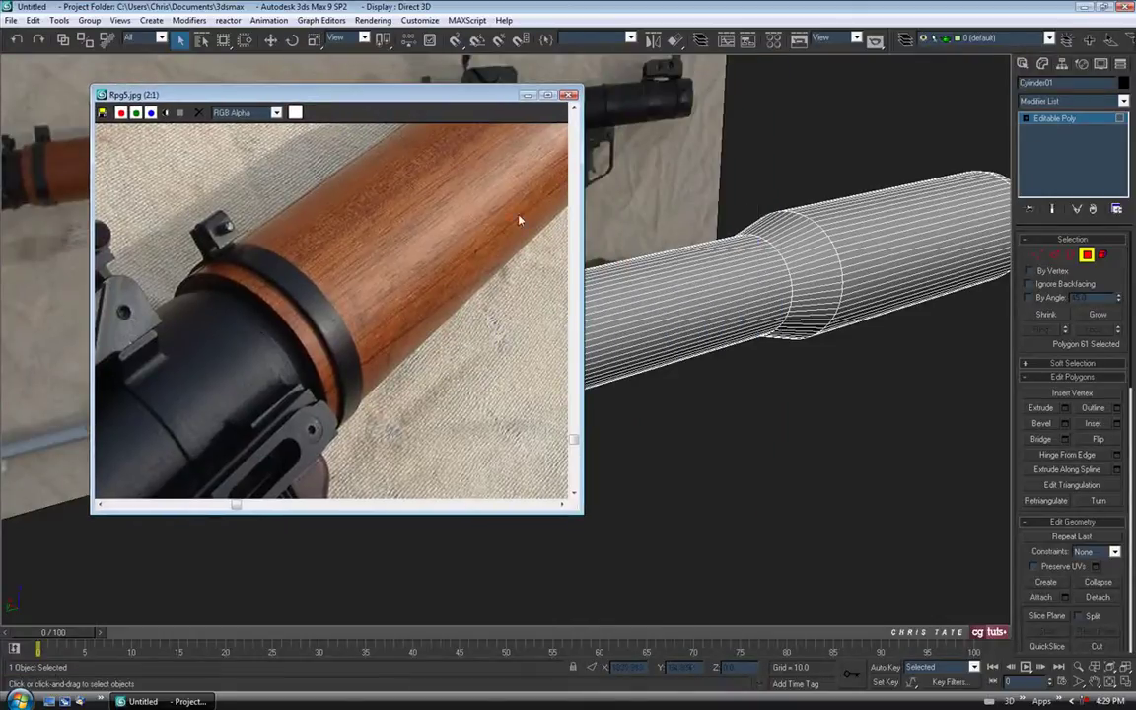
pyautogui.click(1121, 63)
pyautogui.click(1071, 138)
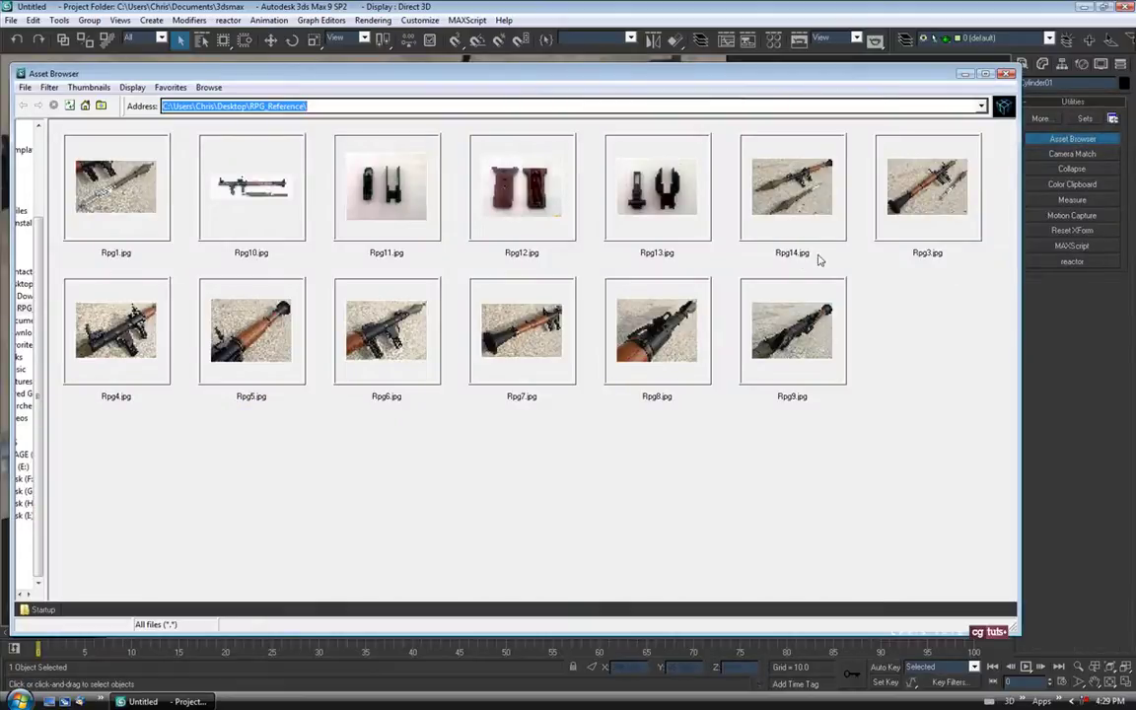
pyautogui.doubleClick(523, 350)
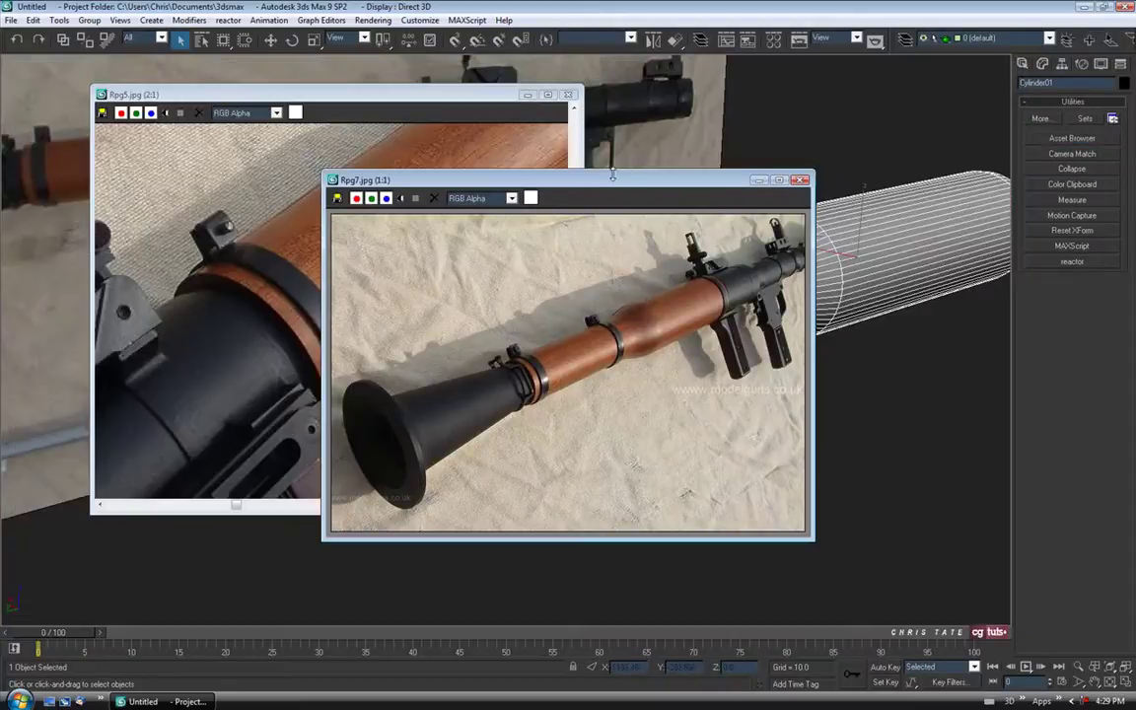
pyautogui.moveTo(608, 179); pyautogui.dragTo(497, 117)
pyautogui.scroll(1, 440, 310)
pyautogui.moveTo(379, 309); pyautogui.dragTo(419, 268, button='middle')
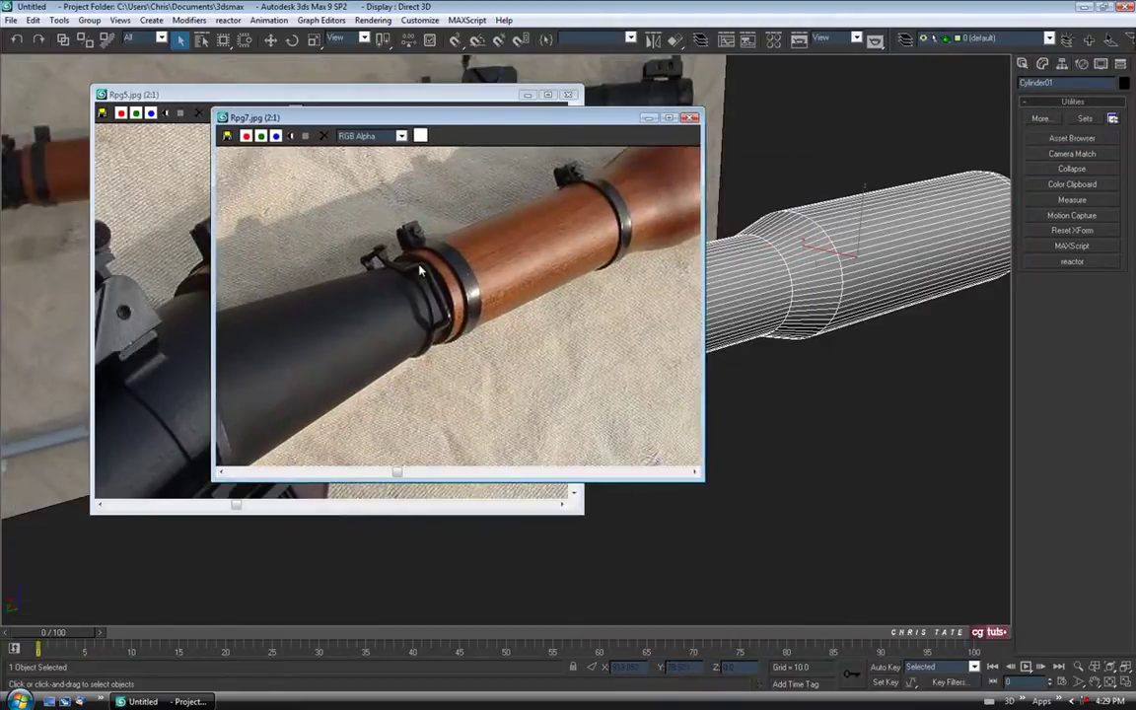
pyautogui.click(648, 118)
pyautogui.click(528, 95)
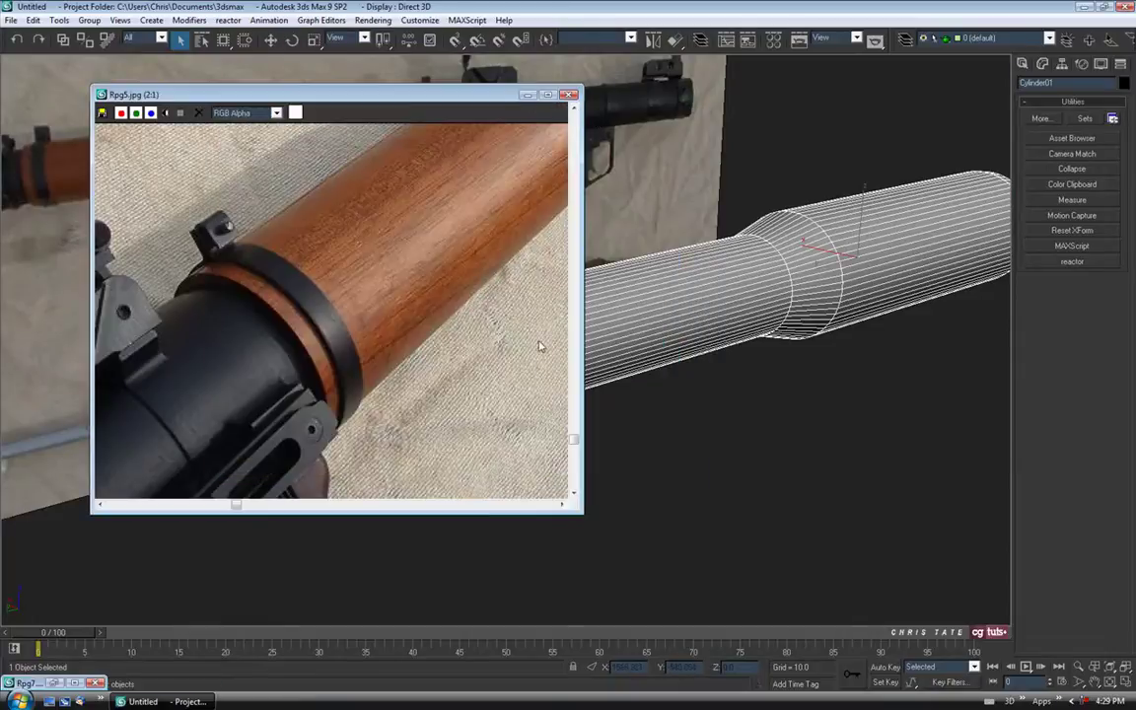
# - Inset the cap polygon at the tube's narrow end by 3.0
pyautogui.moveTo(555, 386); pyautogui.dragTo(588, 358, button='middle')
pyautogui.click(1042, 64)
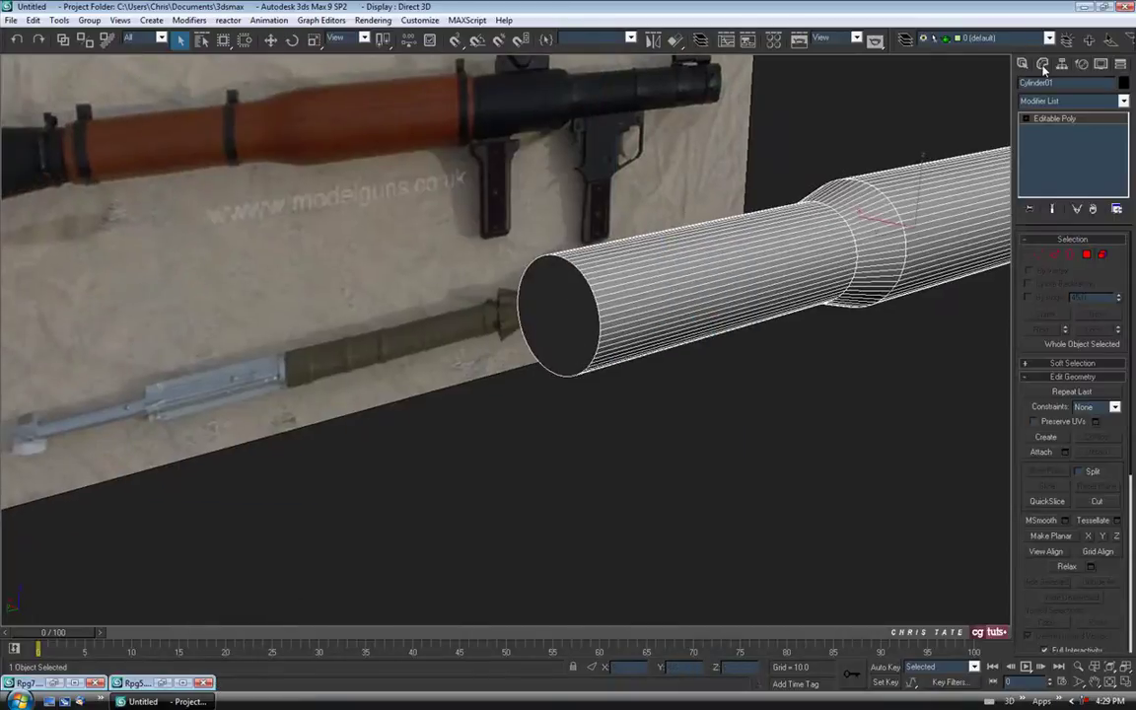
pyautogui.click(1086, 256)
pyautogui.click(541, 314)
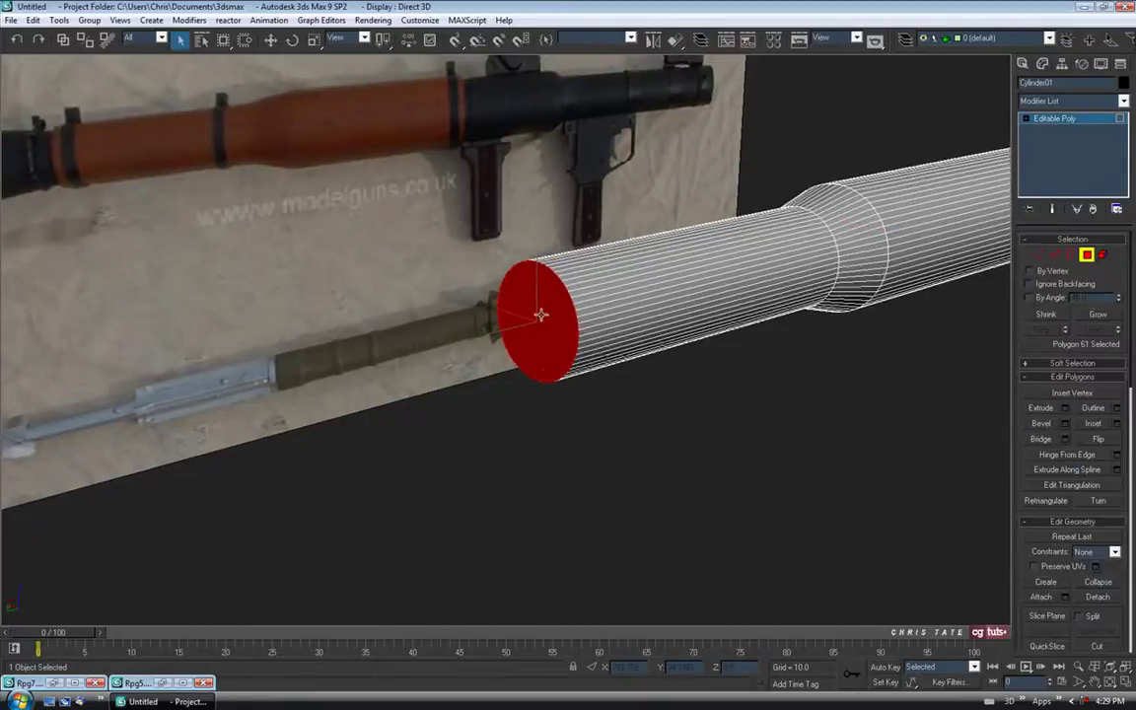
pyautogui.click(1117, 423)
pyautogui.scroll(3, 631, 328)
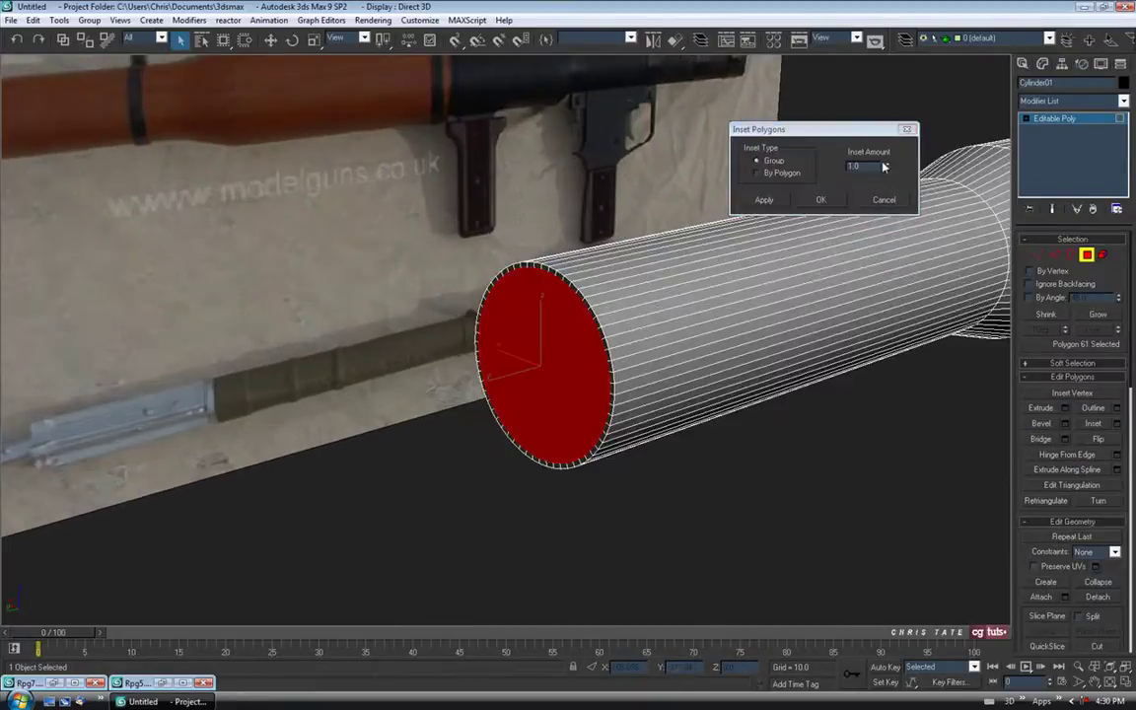
pyautogui.click(880, 165)
pyautogui.write('3')
pyautogui.press('Return')
pyautogui.keyDown('alt'); pyautogui.moveTo(598, 365); pyautogui.dragTo(616, 363, button='middle'); pyautogui.keyUp('alt')
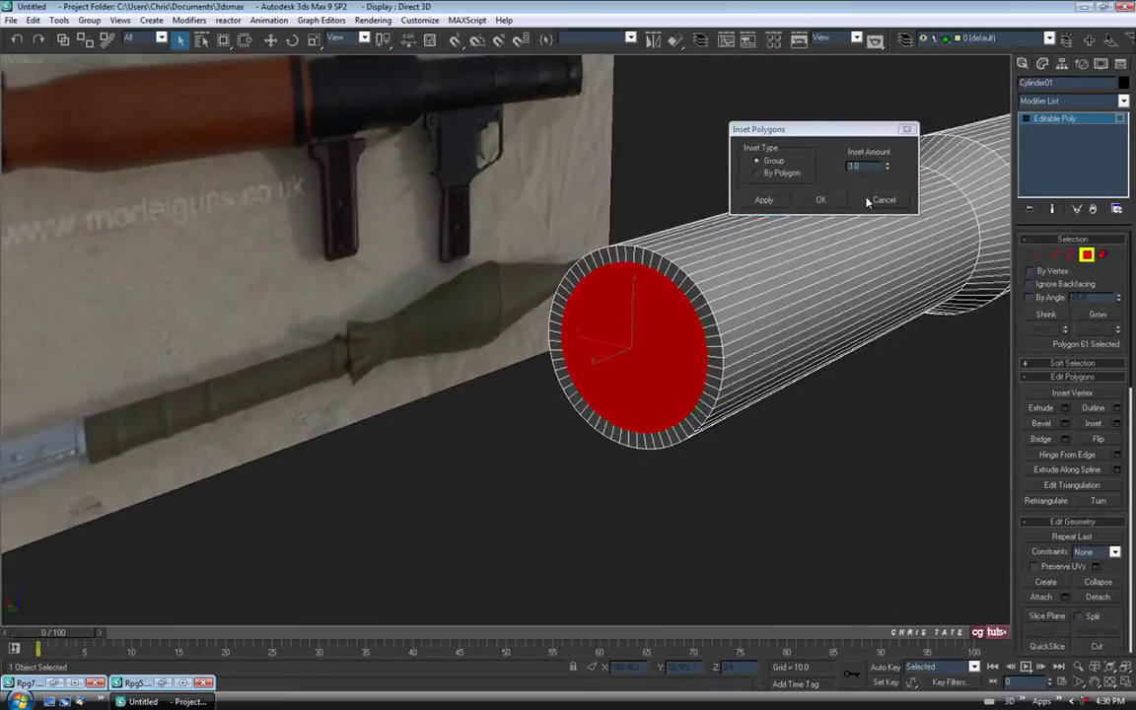
pyautogui.click(821, 203)
# - Inset the cap polygon at the tube's wide, beveled end by 3.0
pyautogui.moveTo(868, 417); pyautogui.dragTo(636, 419, button='middle')
pyautogui.keyDown('alt'); pyautogui.moveTo(714, 360); pyautogui.dragTo(613, 363, button='middle'); pyautogui.keyUp('alt')
pyautogui.click(613, 363)
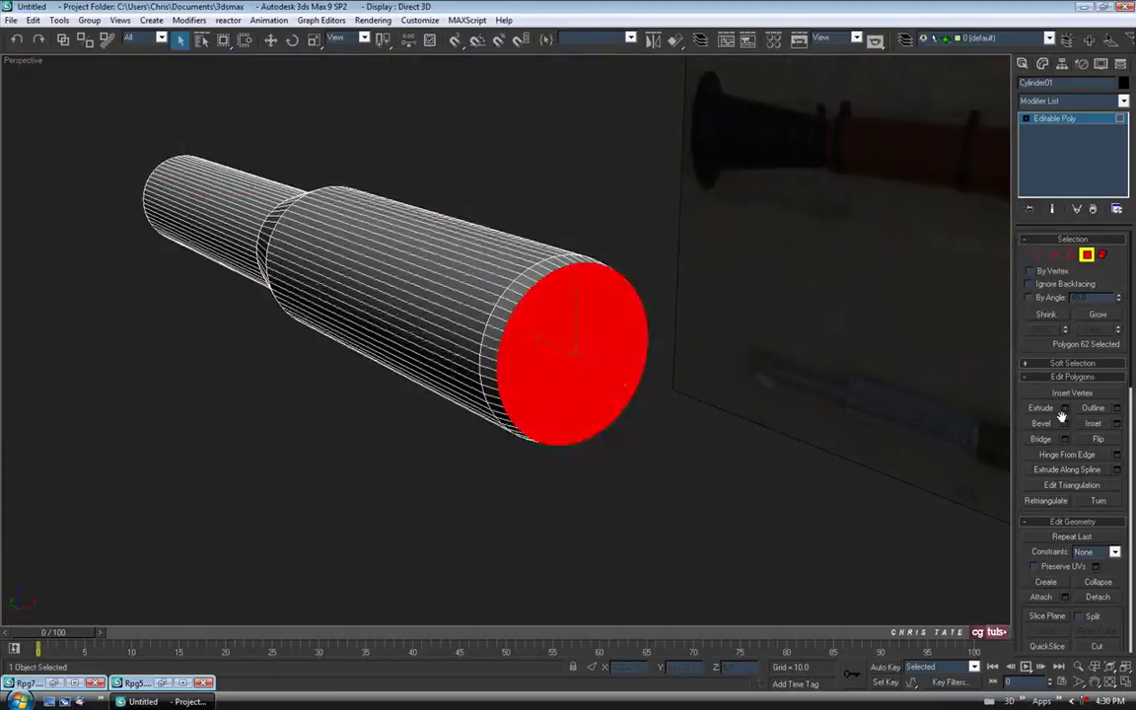
pyautogui.click(1115, 424)
pyautogui.keyDown('alt'); pyautogui.moveTo(422, 297); pyautogui.dragTo(397, 274, button='middle'); pyautogui.keyUp('alt')
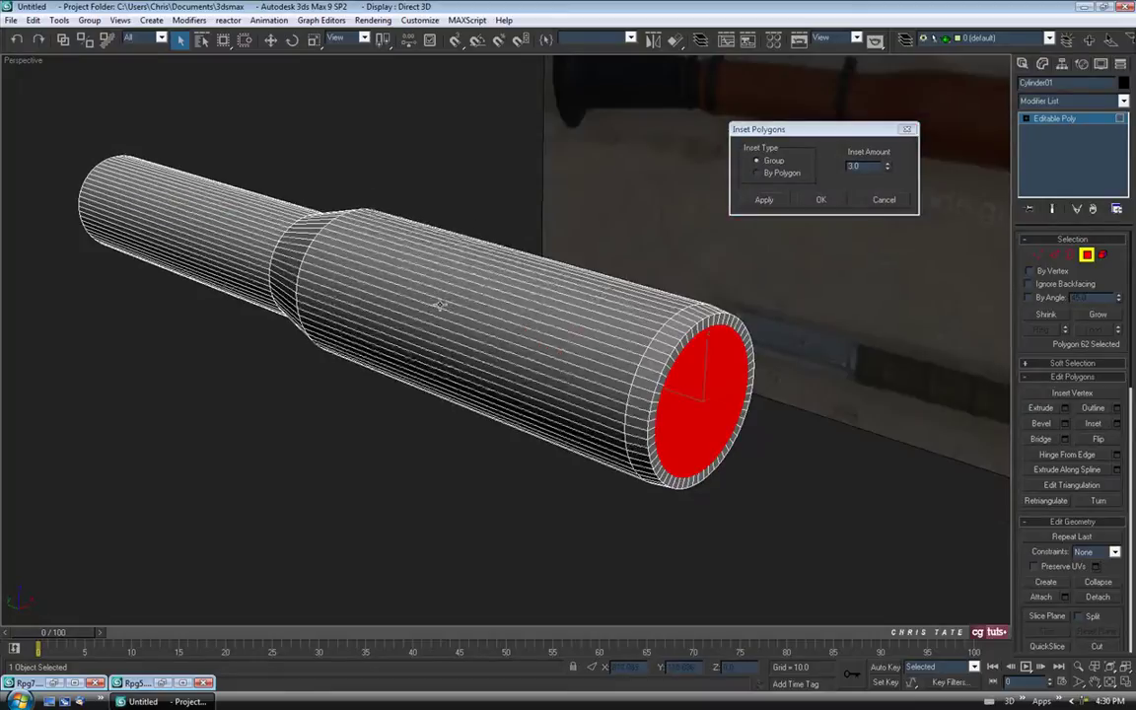
pyautogui.click(821, 202)
# - Select the inner cap polygon inside the inset ring at the tube's narrow end
pyautogui.keyDown('alt'); pyautogui.moveTo(562, 375); pyautogui.dragTo(629, 367, button='middle'); pyautogui.keyUp('alt')
pyautogui.scroll(-2, 667, 356)
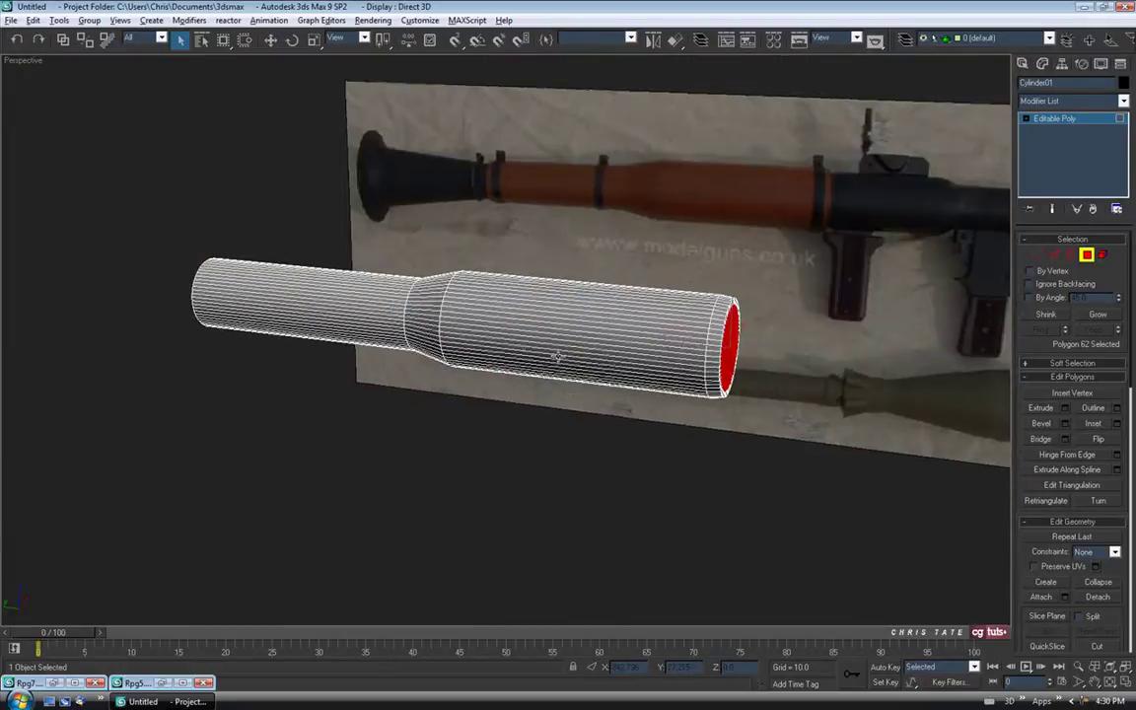
pyautogui.keyDown('alt'); pyautogui.moveTo(558, 357); pyautogui.dragTo(661, 289, button='middle'); pyautogui.keyUp('alt')
pyautogui.keyDown('alt'); pyautogui.moveTo(385, 368); pyautogui.dragTo(555, 366, button='middle'); pyautogui.keyUp('alt')
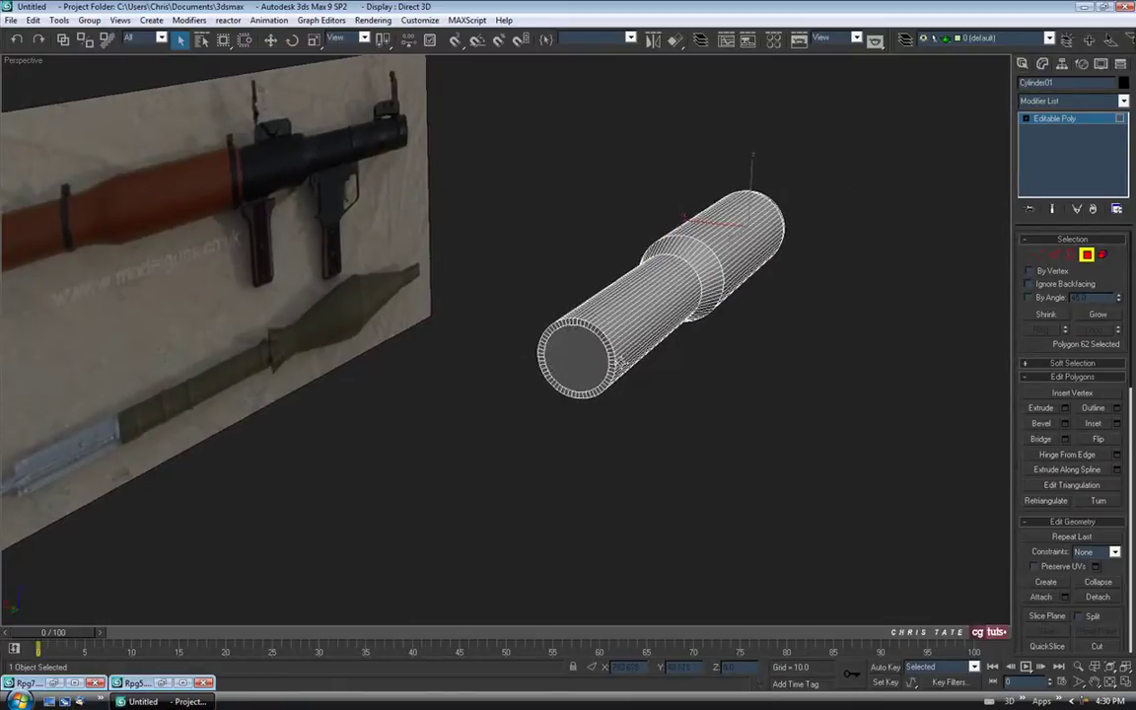
pyautogui.scroll(2, 614, 365)
pyautogui.moveTo(647, 376); pyautogui.dragTo(577, 367, button='middle')
pyautogui.click(535, 360)
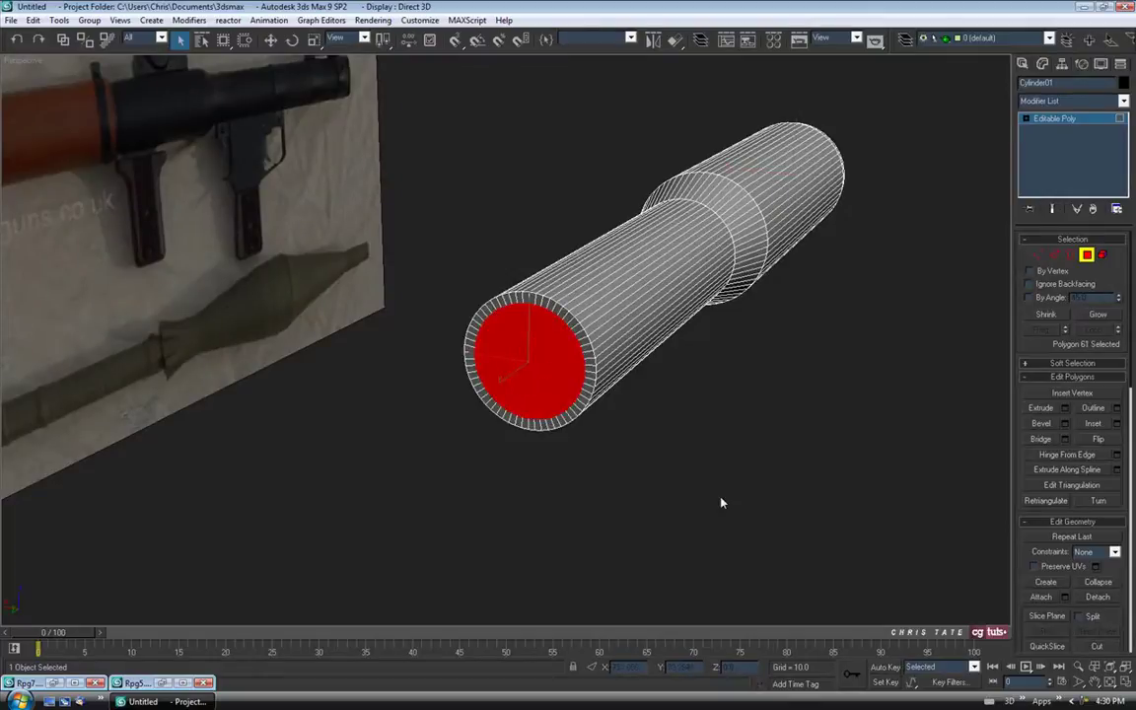
# - Display the whole tube from the side in a maximized Left view, in wireframe without the blueprint image
pyautogui.click(1122, 685)
pyautogui.rightClick(309, 436)
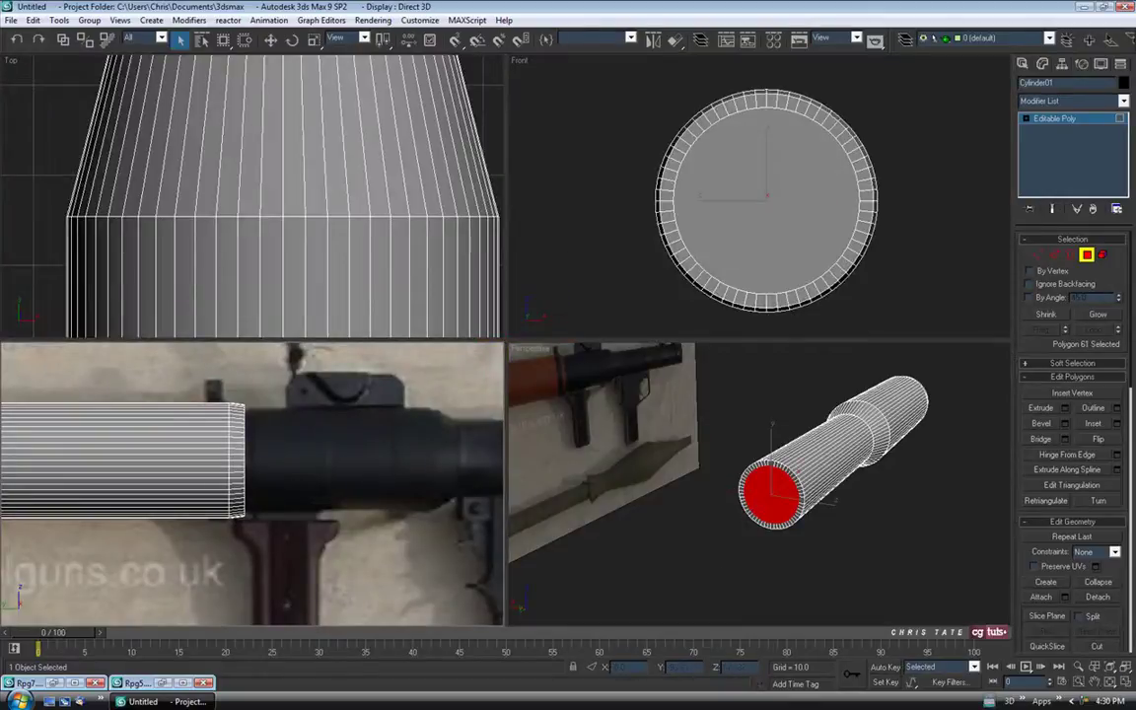
pyautogui.click(1124, 682)
pyautogui.scroll(-3, 387, 419)
pyautogui.moveTo(425, 403); pyautogui.dragTo(509, 403, button='middle')
pyautogui.scroll(-2, 458, 383)
pyautogui.moveTo(198, 290); pyautogui.dragTo(321, 294, button='middle')
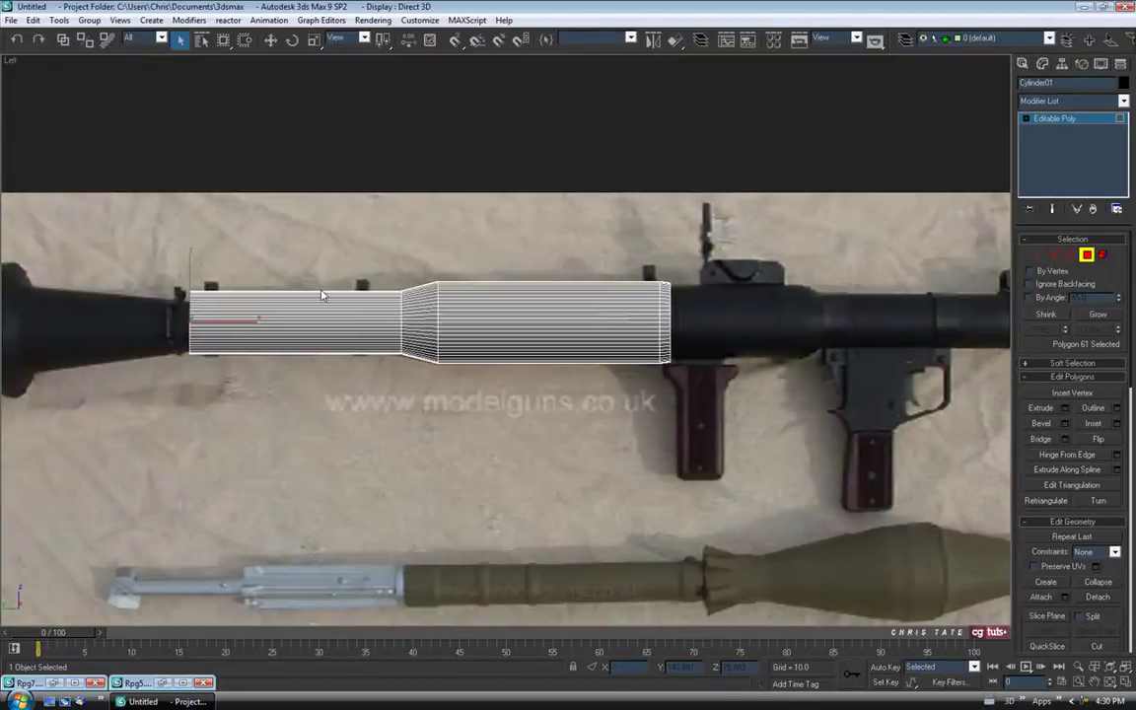
pyautogui.scroll(2, 337, 317)
pyautogui.moveTo(408, 318); pyautogui.dragTo(567, 315, button='middle')
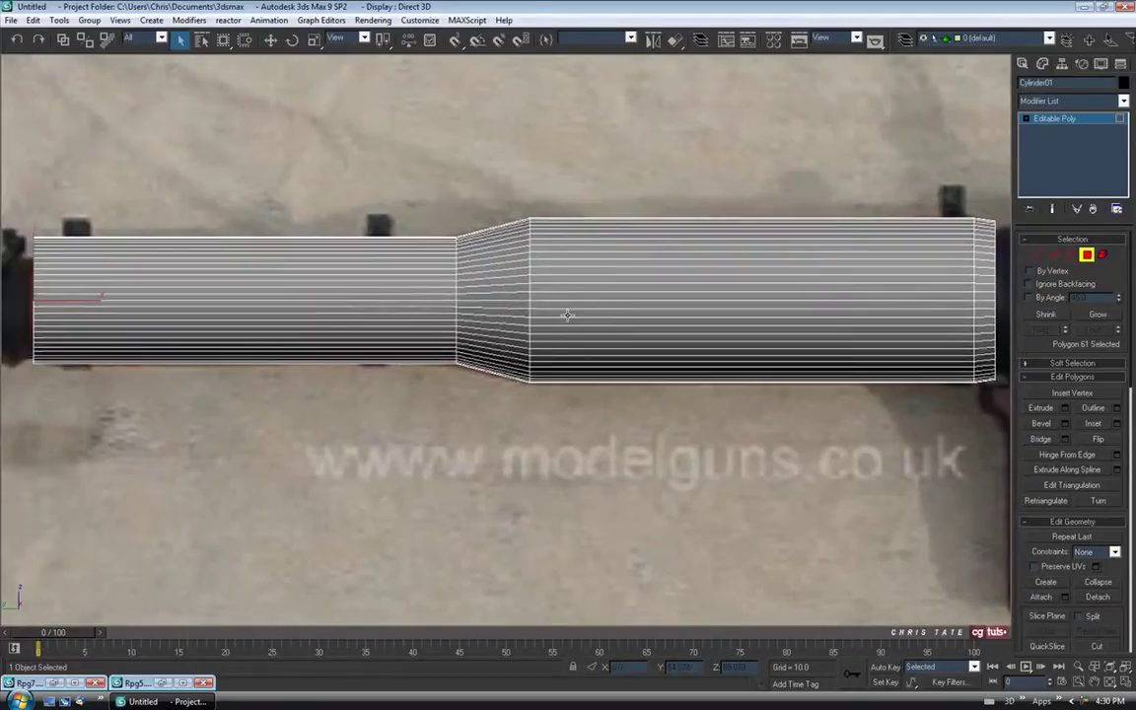
pyautogui.hotkey('alt', 'ctrl', 'b')
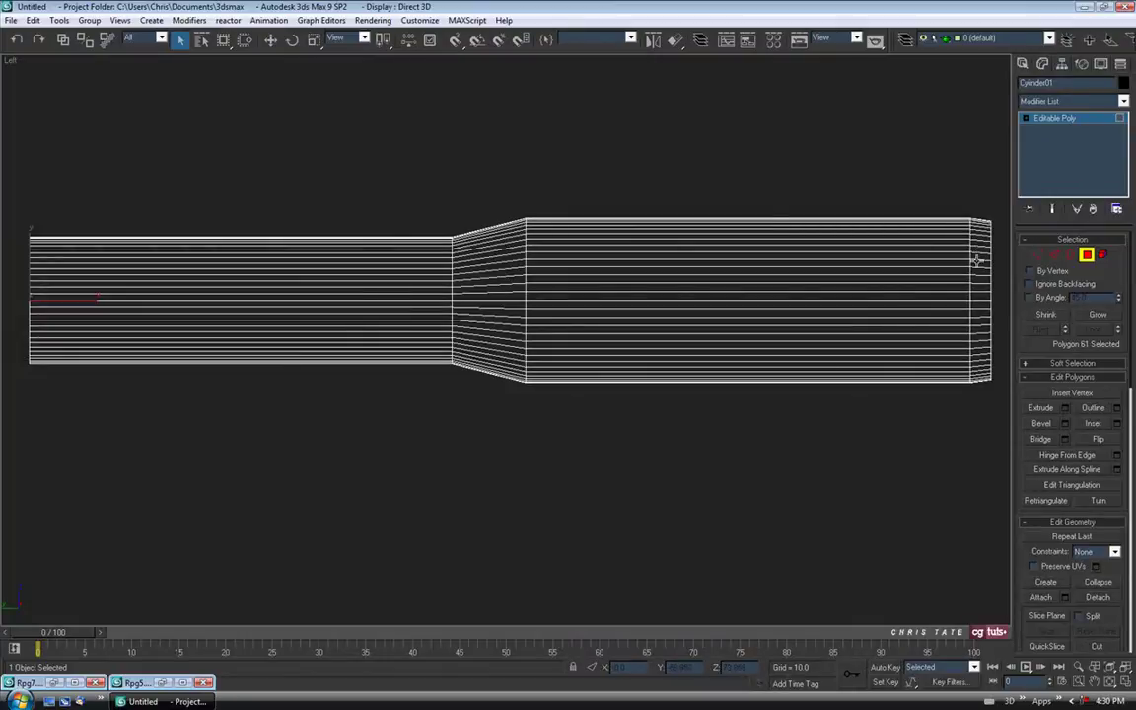
pyautogui.moveTo(597, 407); pyautogui.dragTo(602, 405, button='middle')
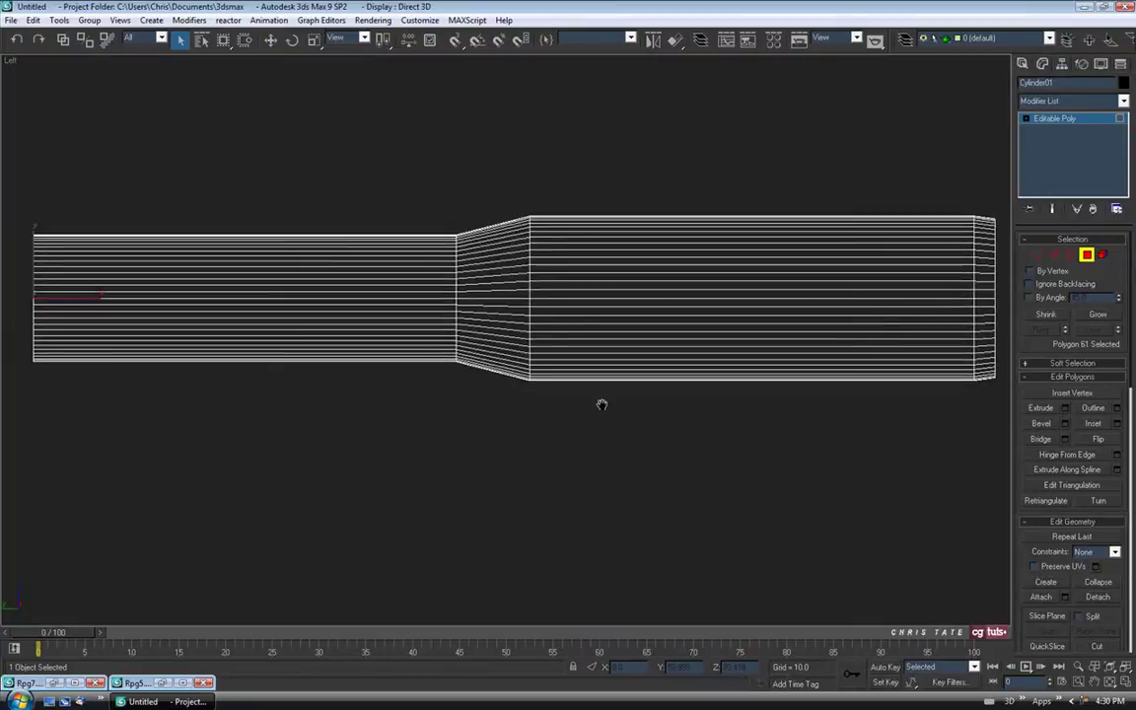
# - Extrude the selected inner cap polygon by about -123.5 into the narrow tube section and align it with the start of the flare
pyautogui.click(1066, 408)
pyautogui.moveTo(549, 357); pyautogui.dragTo(586, 355, button='middle')
pyautogui.moveTo(888, 164); pyautogui.dragTo(912, 362)
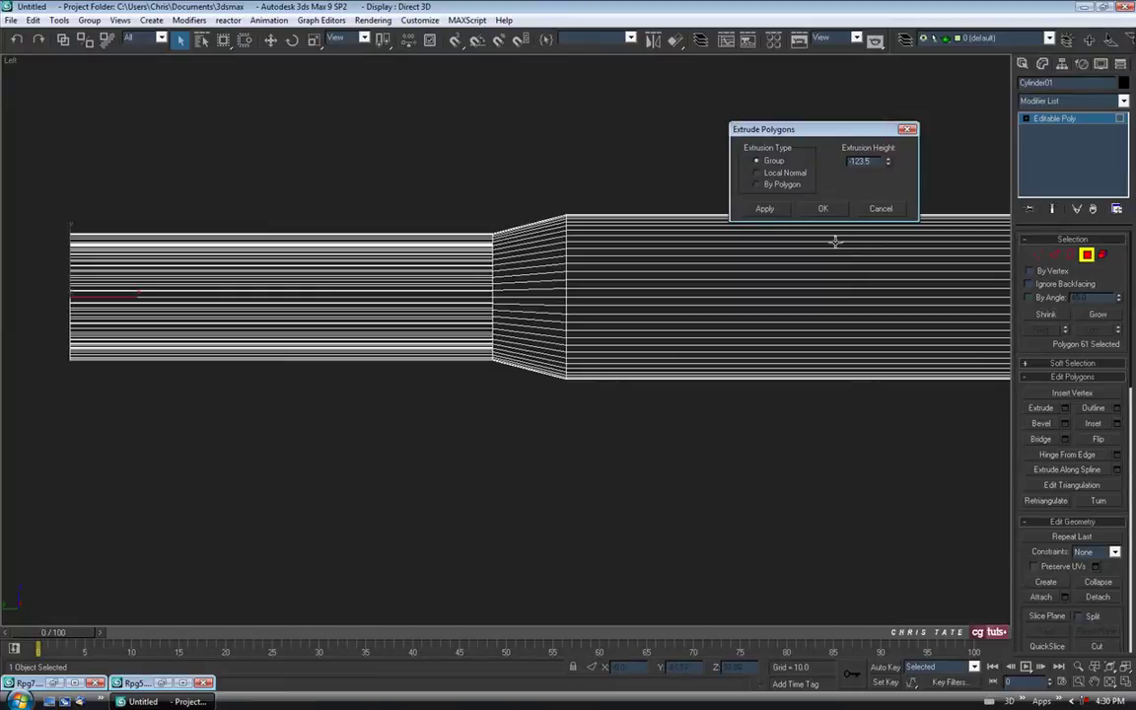
pyautogui.click(824, 209)
pyautogui.scroll(8, 577, 355)
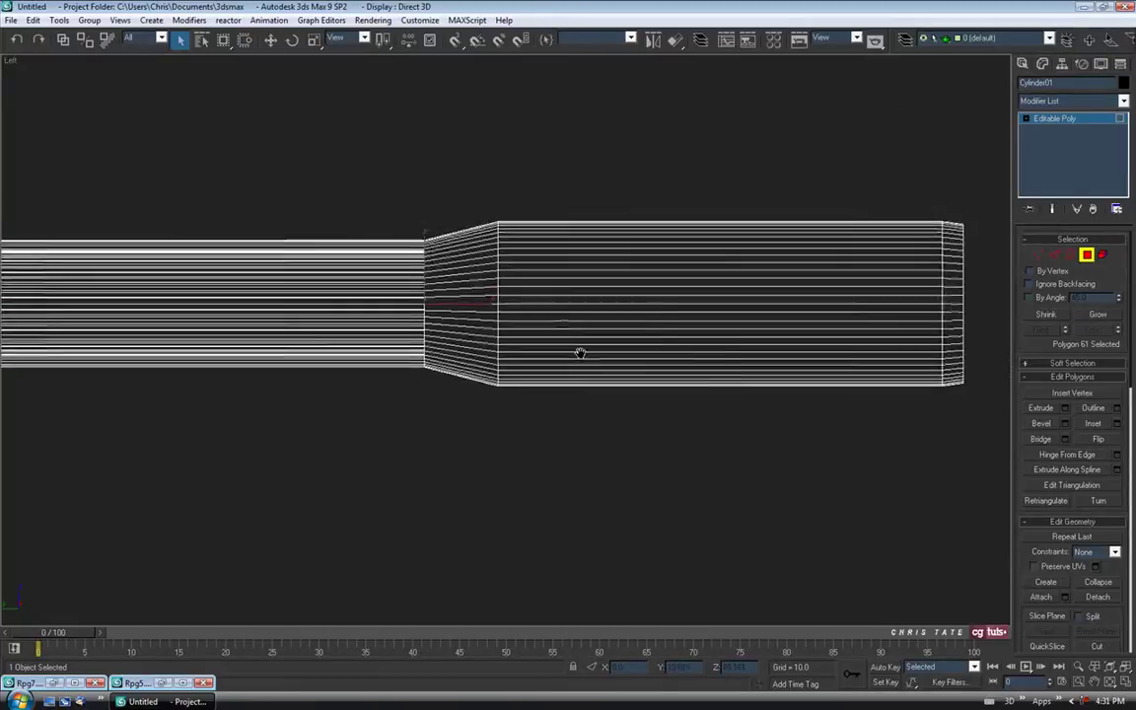
pyautogui.press('w')
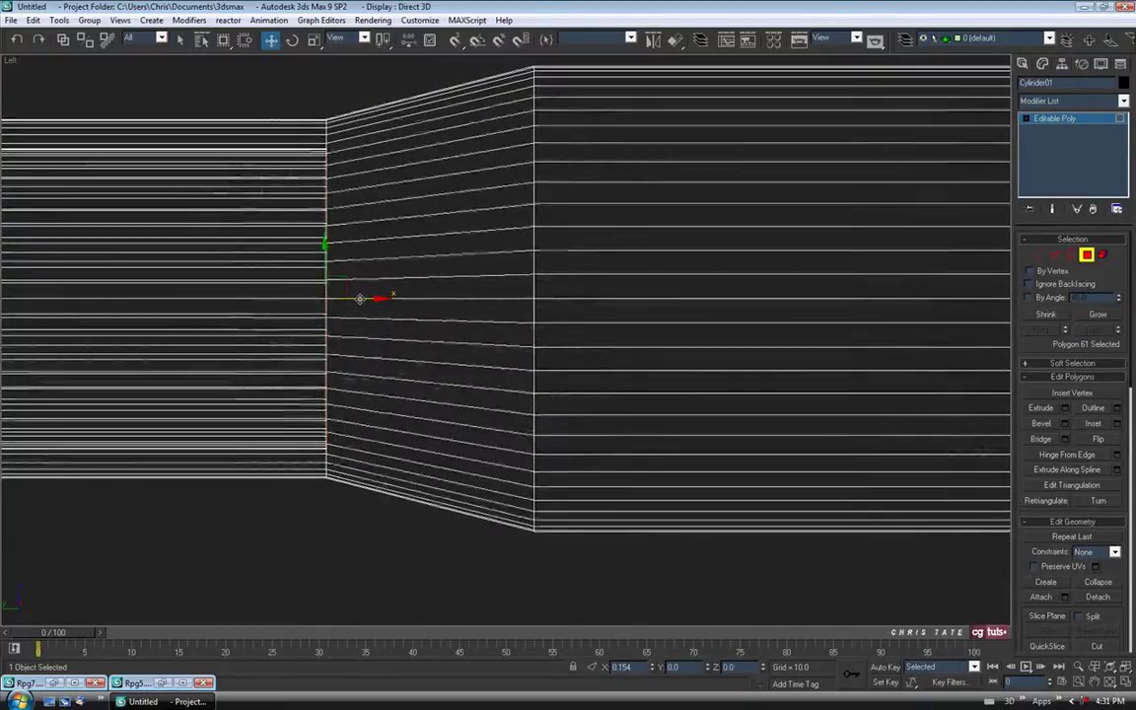
# - Bevel the inner cap polygon through the flare with height -21.448 and outline amount 4.79, following the outer wall's slope
pyautogui.moveTo(475, 334); pyautogui.dragTo(464, 355, button='middle')
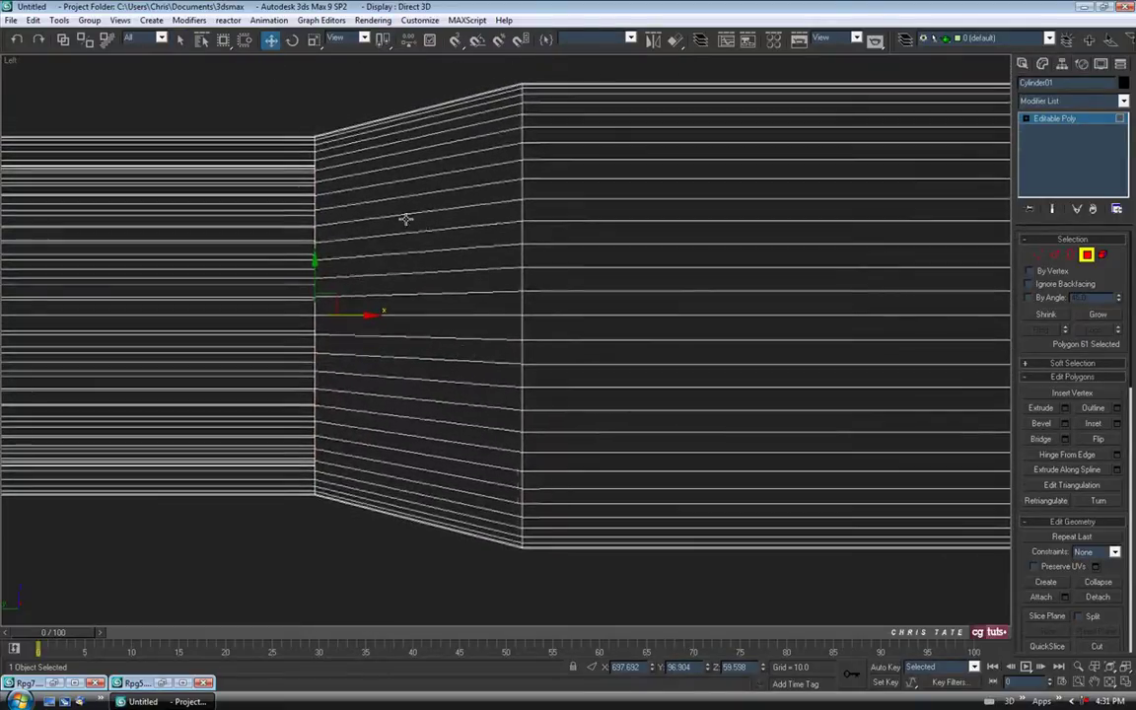
pyautogui.click(1065, 423)
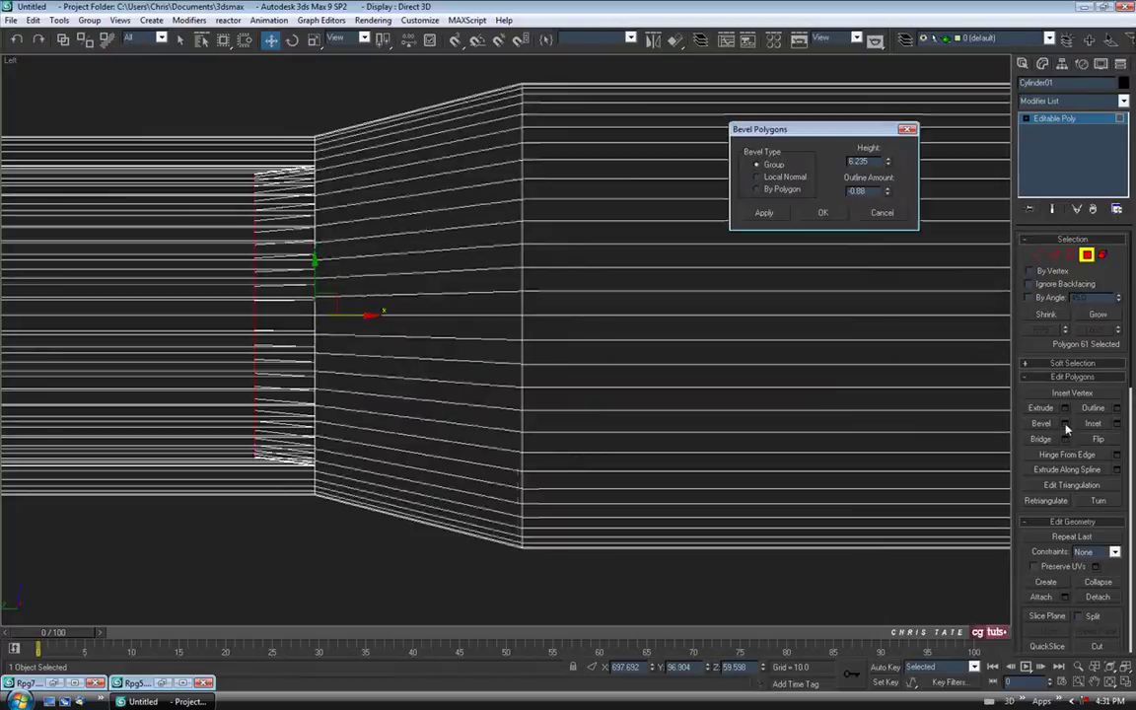
pyautogui.moveTo(889, 187); pyautogui.dragTo(893, 465)
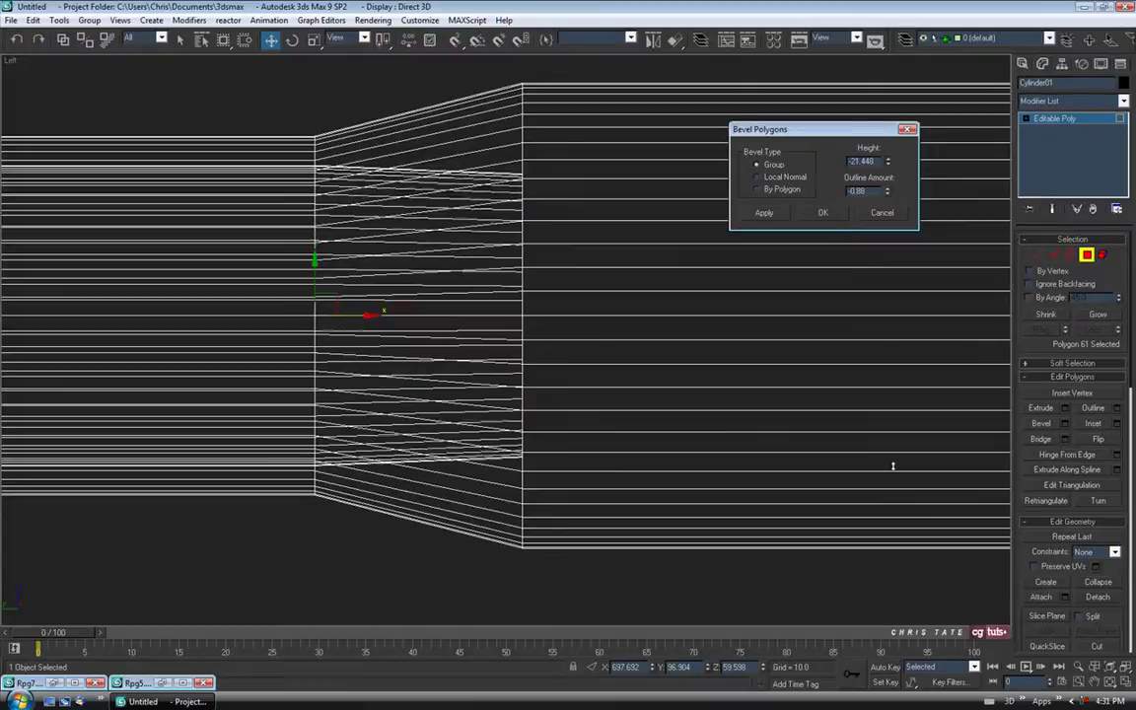
pyautogui.moveTo(890, 191); pyautogui.dragTo(904, 503)
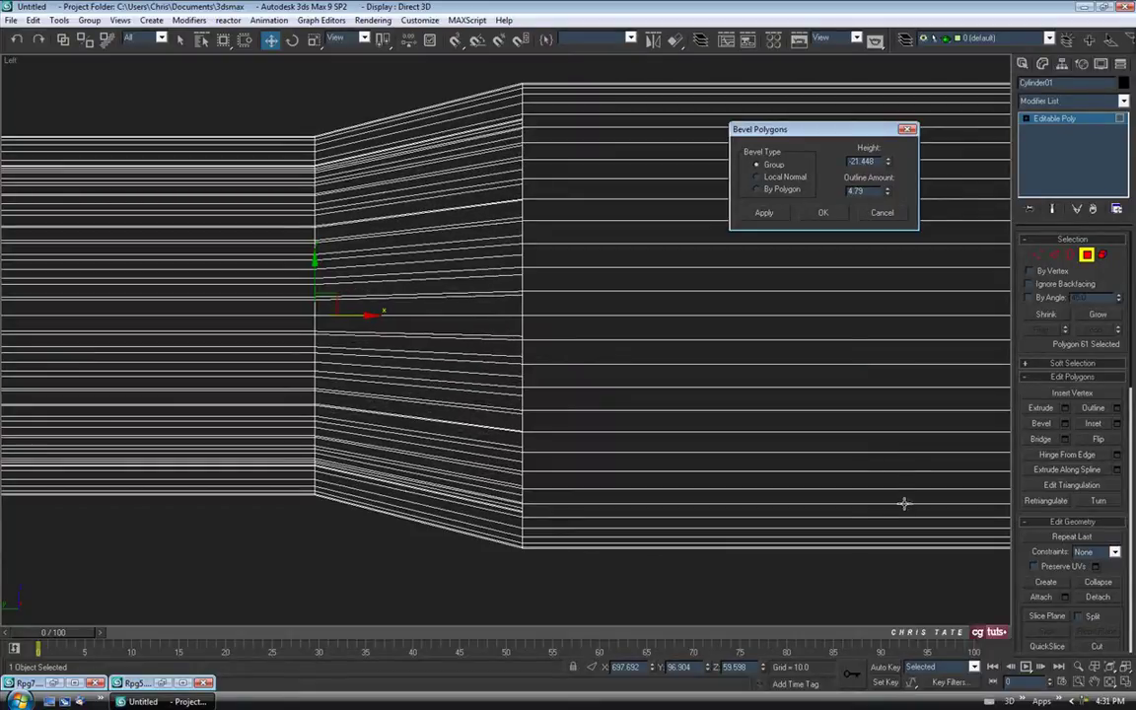
pyautogui.moveTo(659, 330); pyautogui.dragTo(598, 387, button='middle')
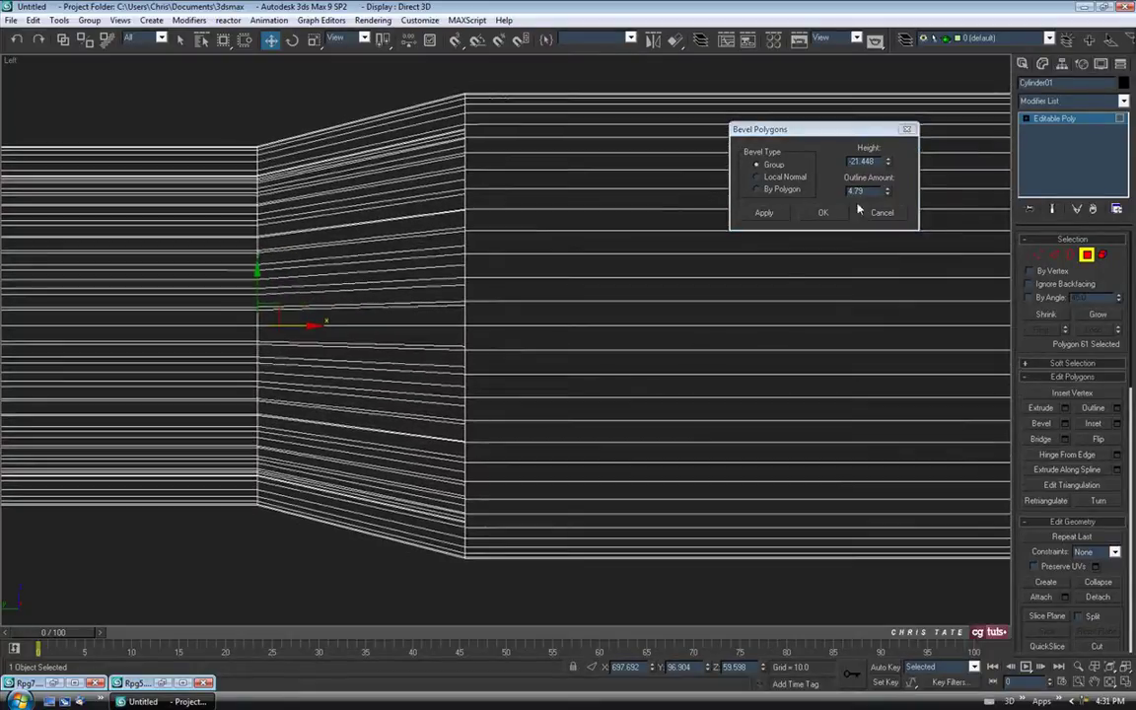
pyautogui.click(823, 215)
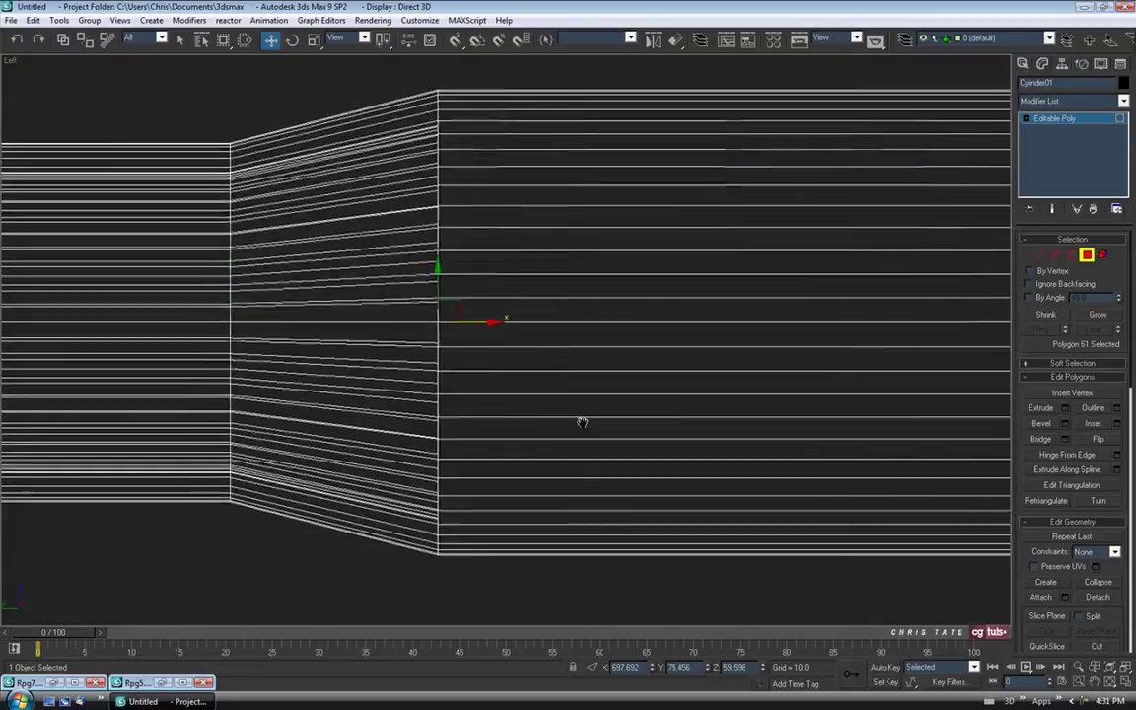
# - Extrude the inner cap polygon by -128.44 through the wide section and align it with the edge where the end bevel starts
pyautogui.scroll(-3, 507, 378)
pyautogui.moveTo(605, 385); pyautogui.dragTo(457, 383, button='middle')
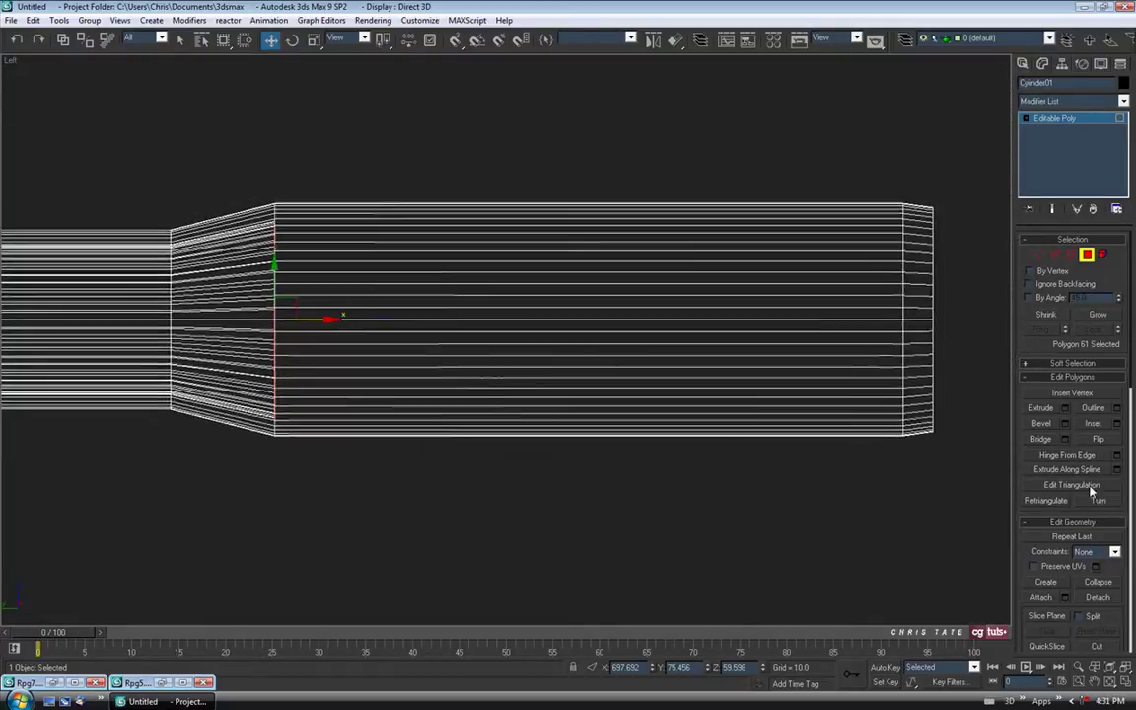
pyautogui.click(1065, 408)
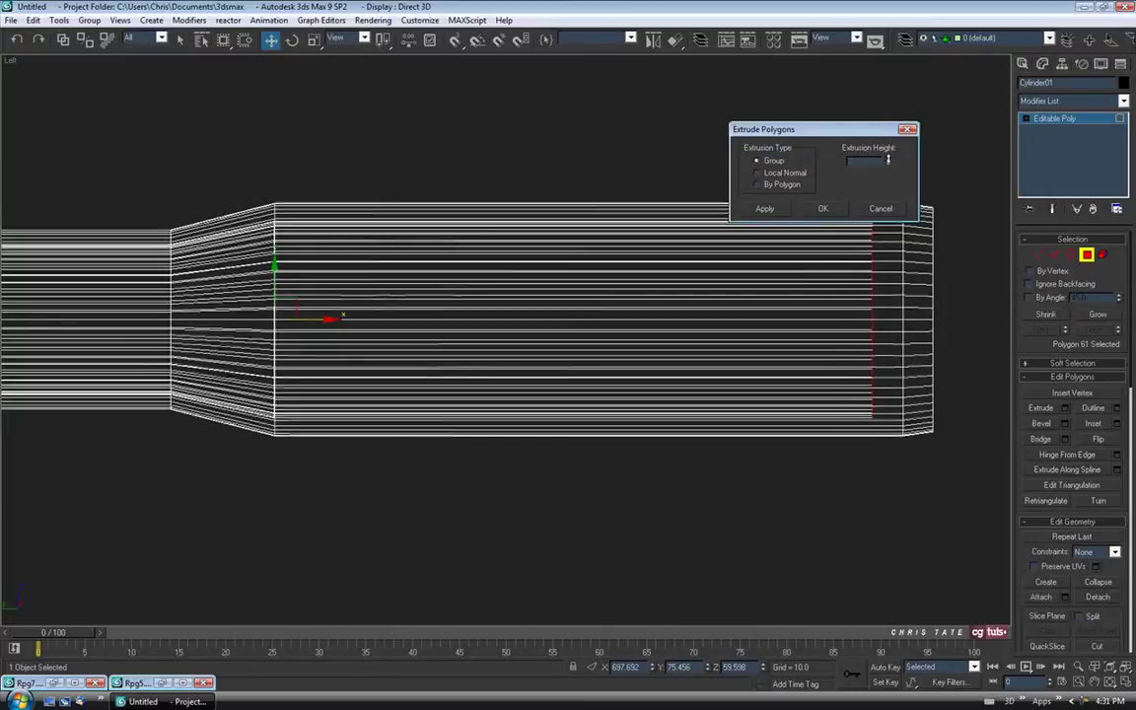
pyautogui.moveTo(887, 159); pyautogui.dragTo(887, 161)
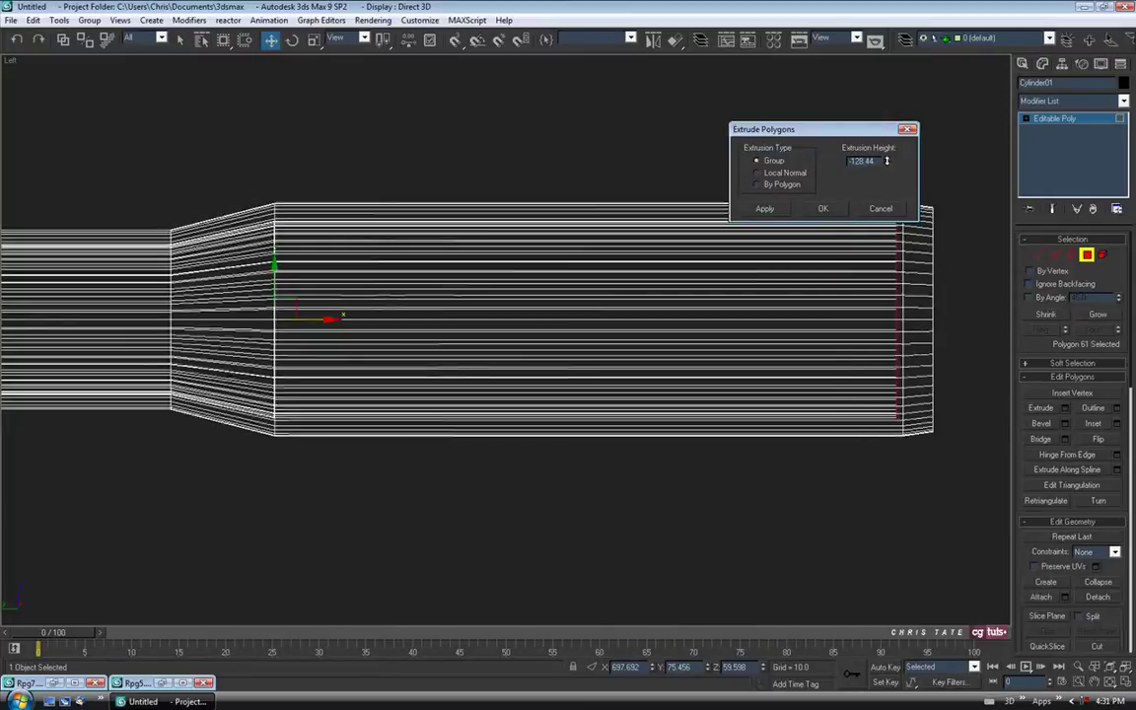
pyautogui.click(823, 208)
pyautogui.scroll(4, 731, 297)
pyautogui.moveTo(772, 310); pyautogui.dragTo(674, 299, button='middle')
pyautogui.moveTo(675, 289); pyautogui.dragTo(688, 288)
pyautogui.moveTo(693, 169); pyautogui.dragTo(677, 225, button='middle')
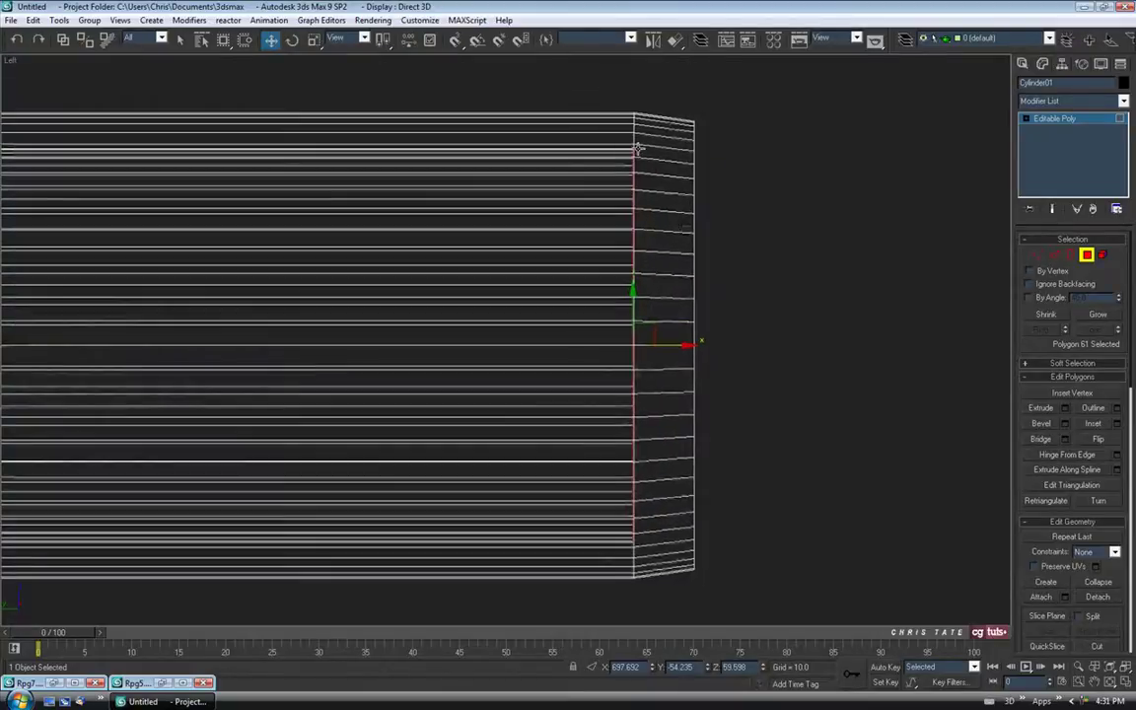
# - Move the inner cap polygon along the tube's axis until it is flush with the outer edge of the wide end
pyautogui.moveTo(677, 335); pyautogui.dragTo(736, 345)
pyautogui.scroll(3, 737, 323)
pyautogui.moveTo(745, 333); pyautogui.dragTo(420, 334, button='middle')
pyautogui.moveTo(754, 352); pyautogui.dragTo(755, 352)
pyautogui.scroll(-3, 713, 385)
pyautogui.moveTo(689, 396); pyautogui.dragTo(750, 389, button='middle')
# - In a maximized Perspective view, scale the cap polygon at the wide end to fit the inset ring, and delete it
pyautogui.hotkey('alt', 'w')
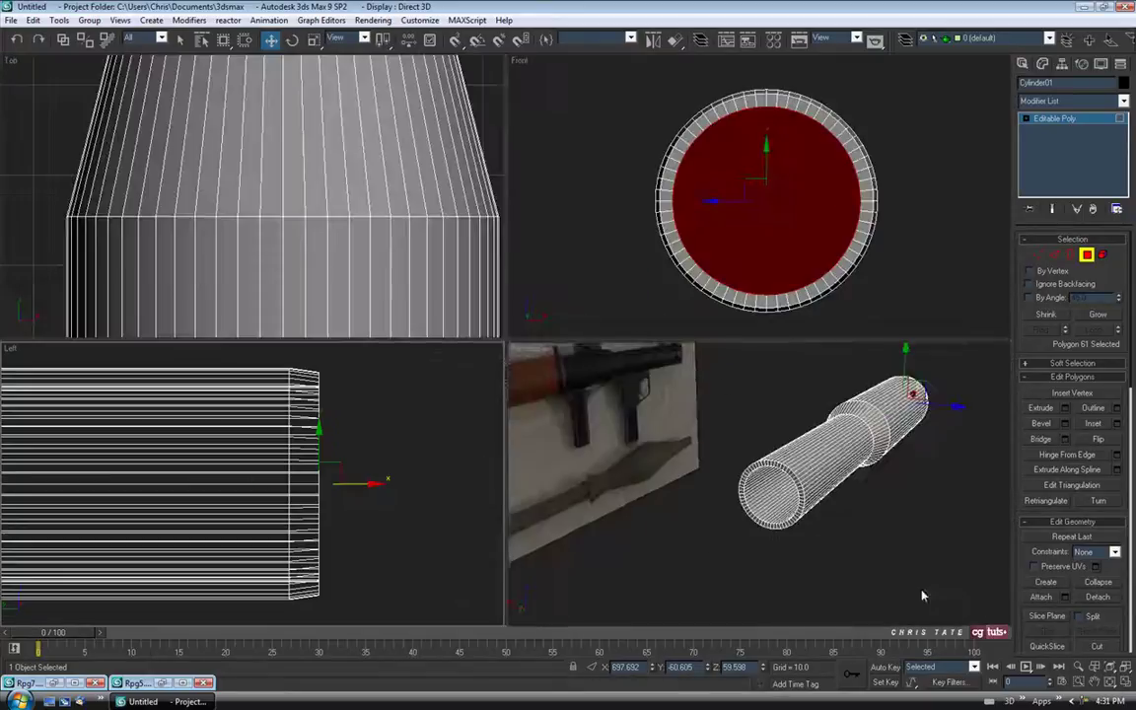
pyautogui.hotkey('alt', 'w')
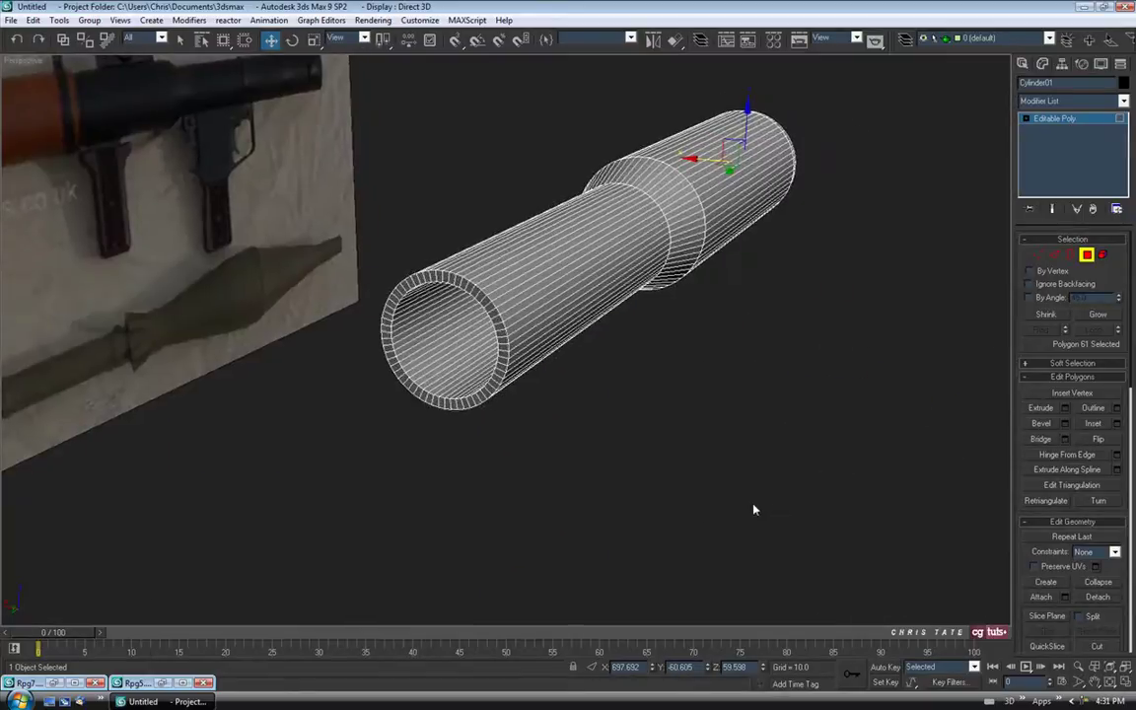
pyautogui.press('z')
pyautogui.keyDown('alt'); pyautogui.moveTo(817, 522); pyautogui.dragTo(689, 470, button='middle'); pyautogui.keyUp('alt')
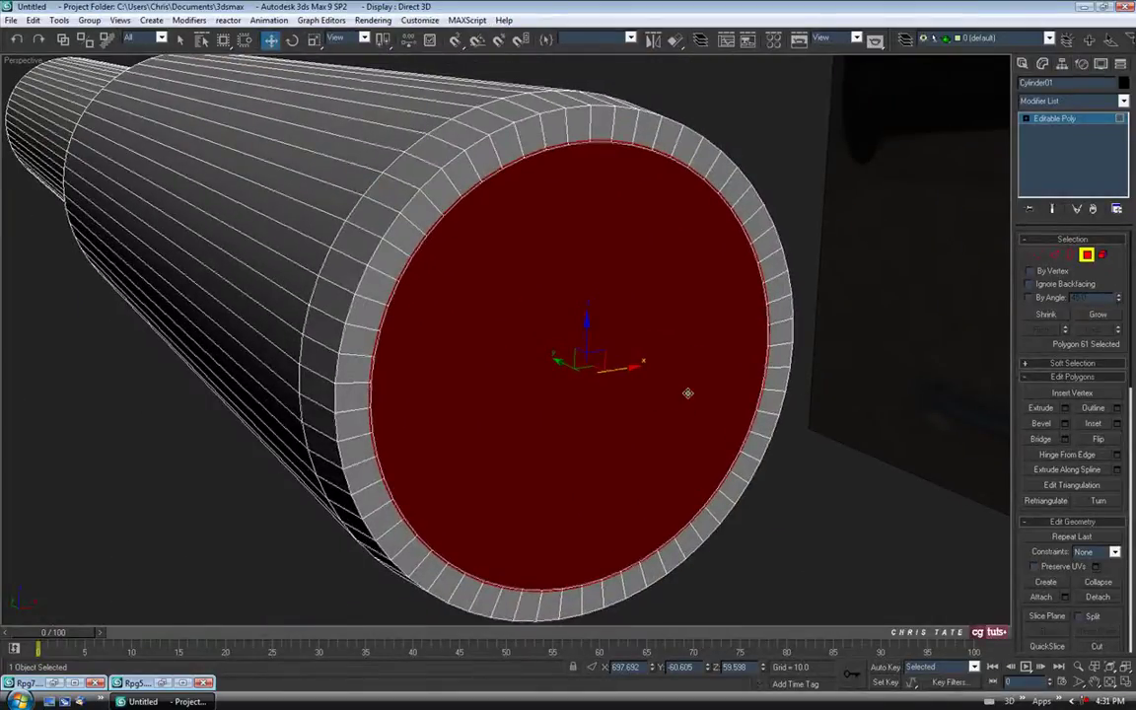
pyautogui.hotkey('ctrl', 'd')
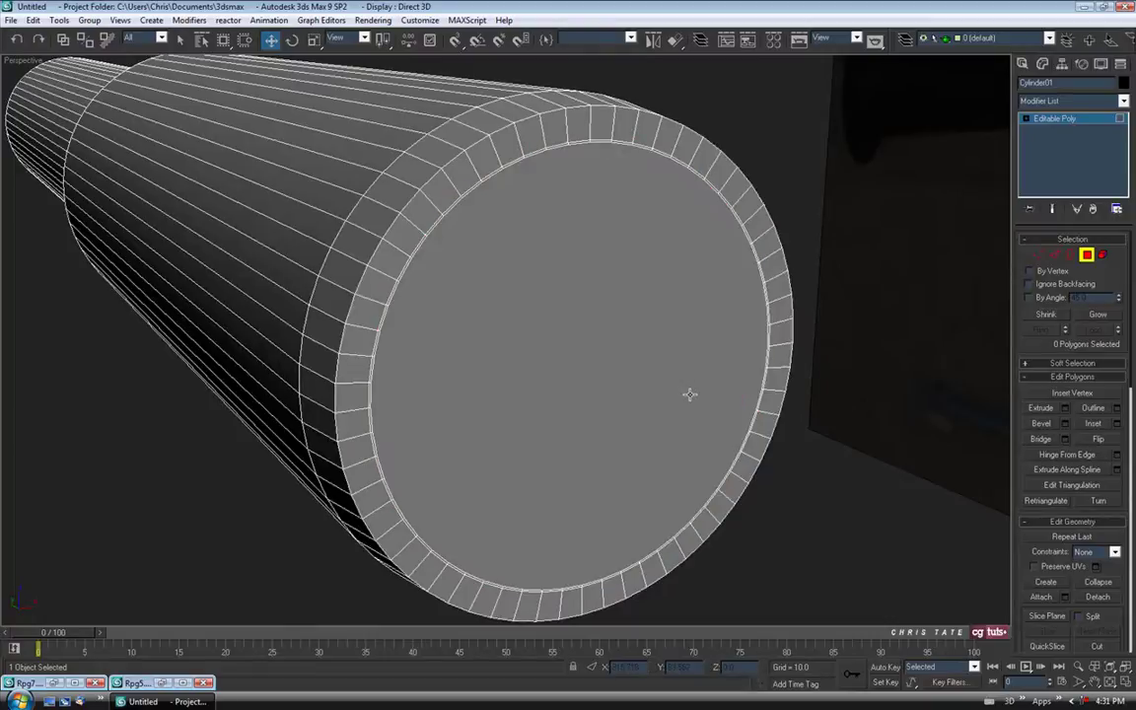
pyautogui.click(593, 335)
pyautogui.moveTo(594, 335); pyautogui.dragTo(548, 245, button='middle')
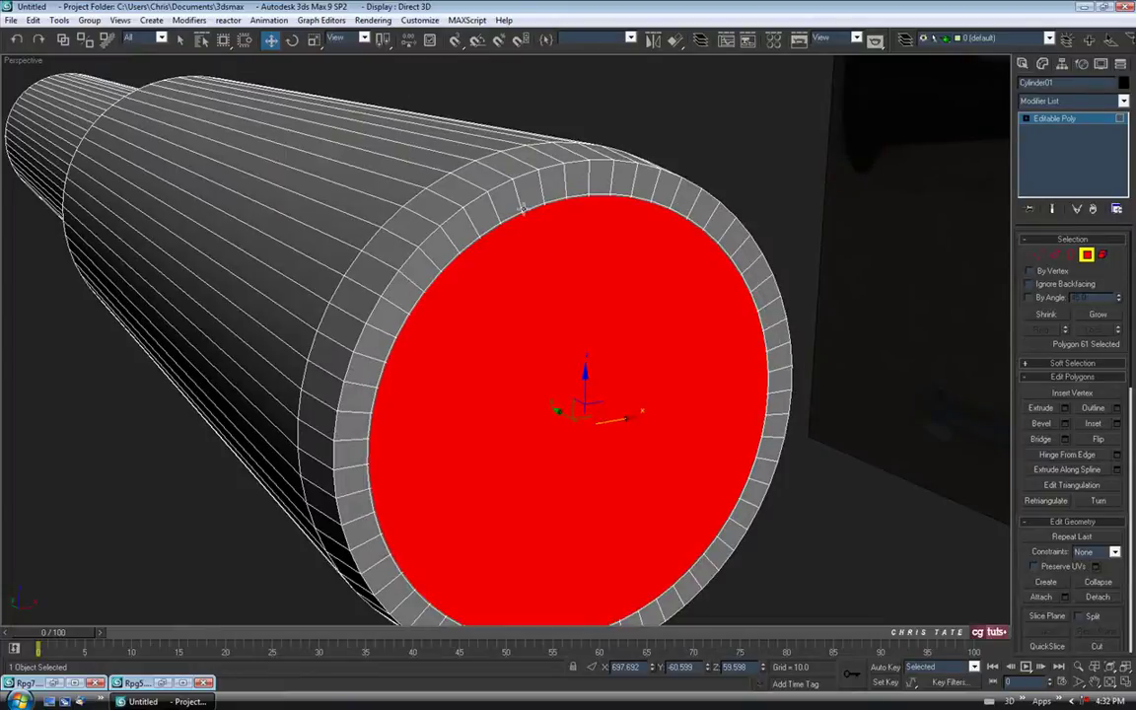
pyautogui.click(313, 40)
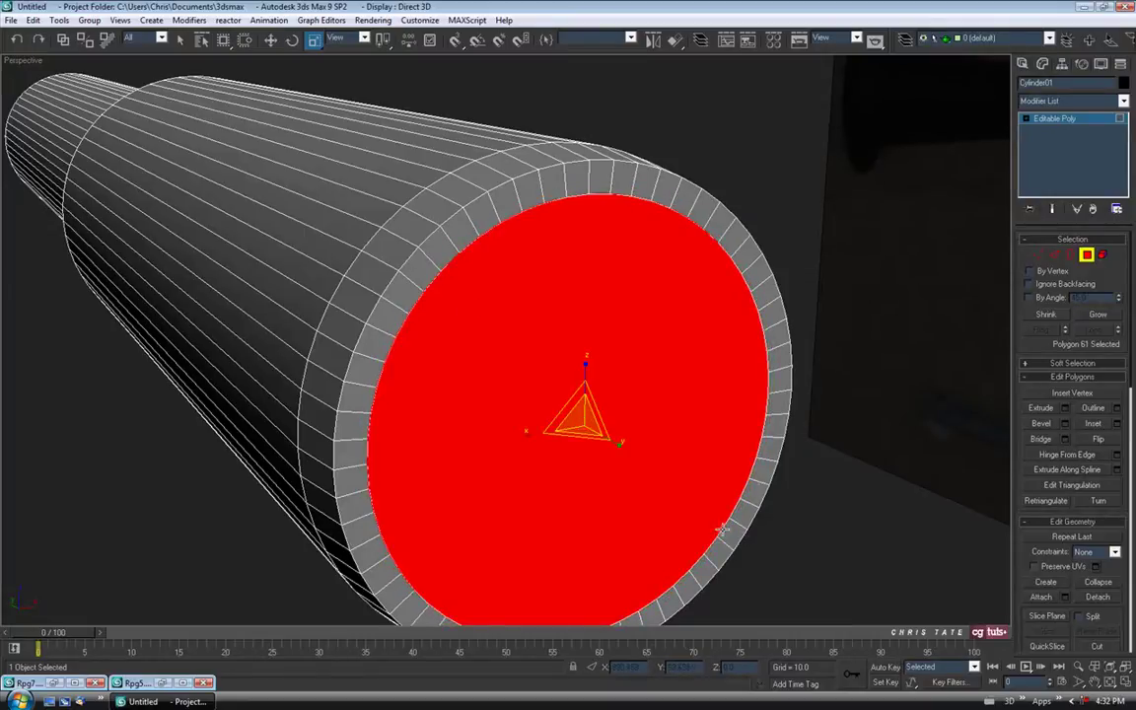
pyautogui.moveTo(668, 380); pyautogui.dragTo(680, 322, button='middle')
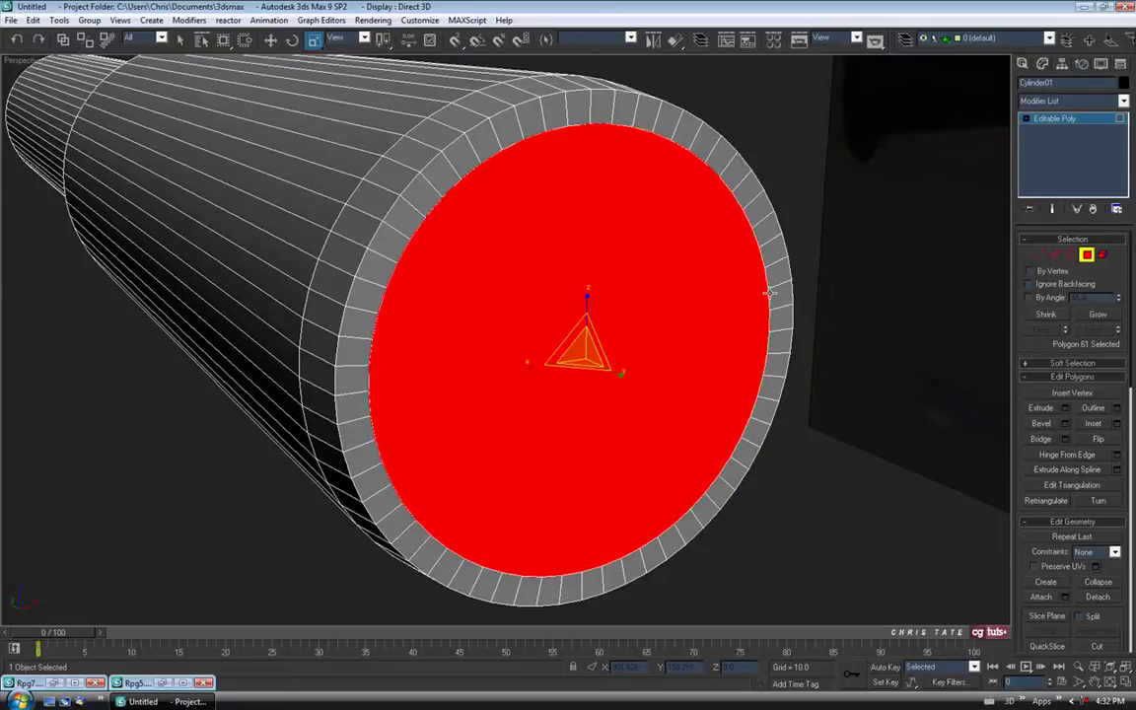
pyautogui.press('Delete')
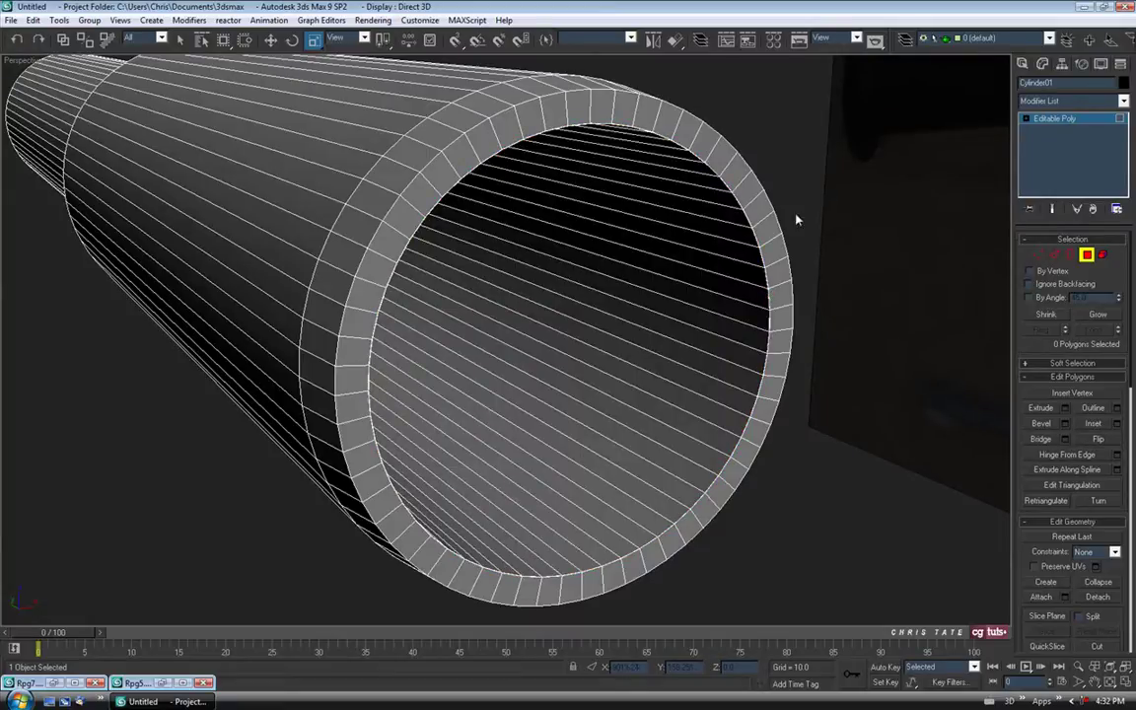
# - Select the open borders around the wide end's hole and weld their vertices with a threshold of 0.1
pyautogui.press('3')
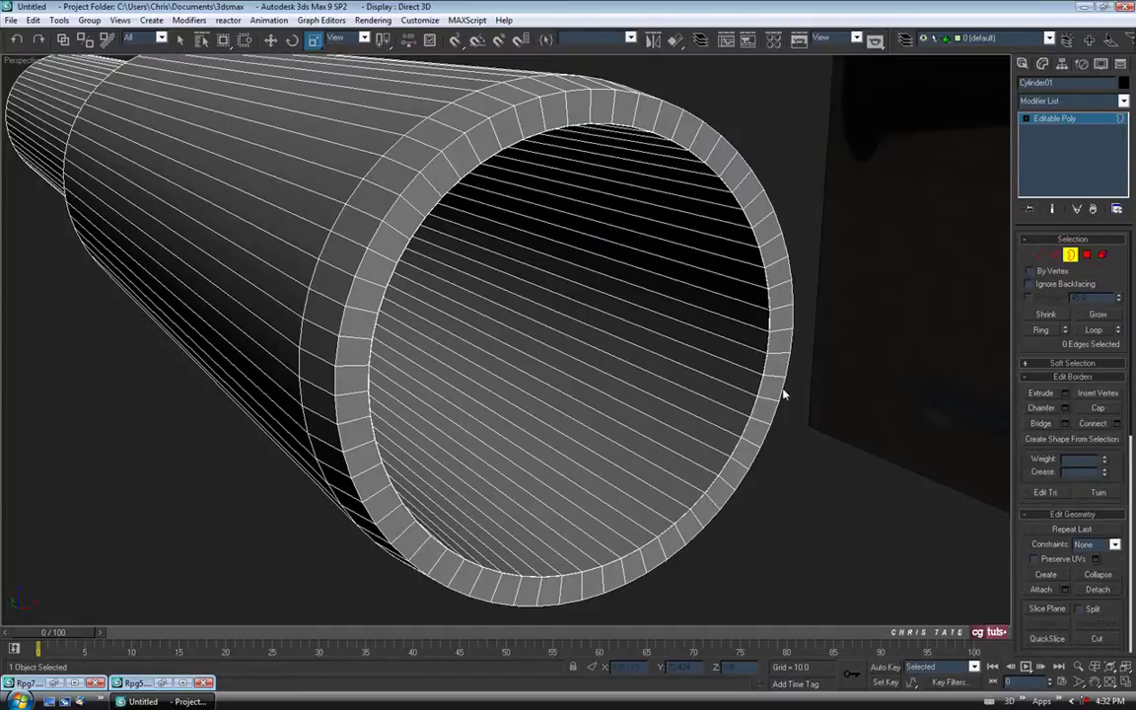
pyautogui.moveTo(785, 392); pyautogui.dragTo(703, 532)
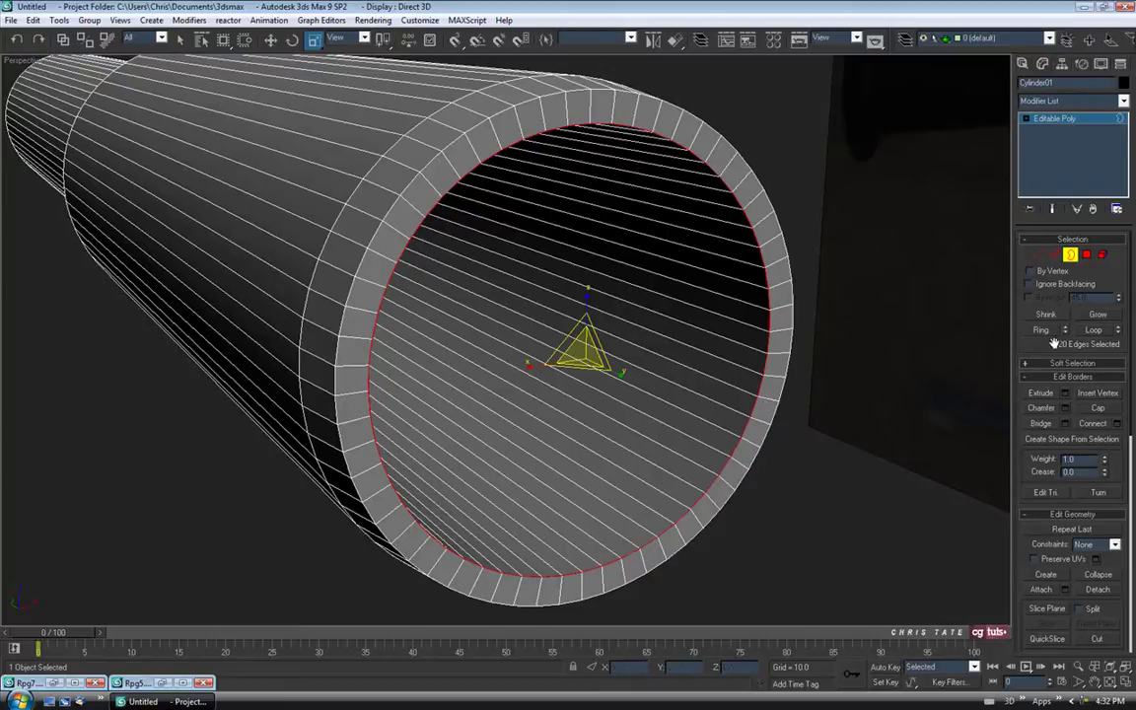
pyautogui.click(1038, 255)
pyautogui.keyDown('alt'); pyautogui.moveTo(800, 392); pyautogui.dragTo(799, 425, button='middle'); pyautogui.keyUp('alt')
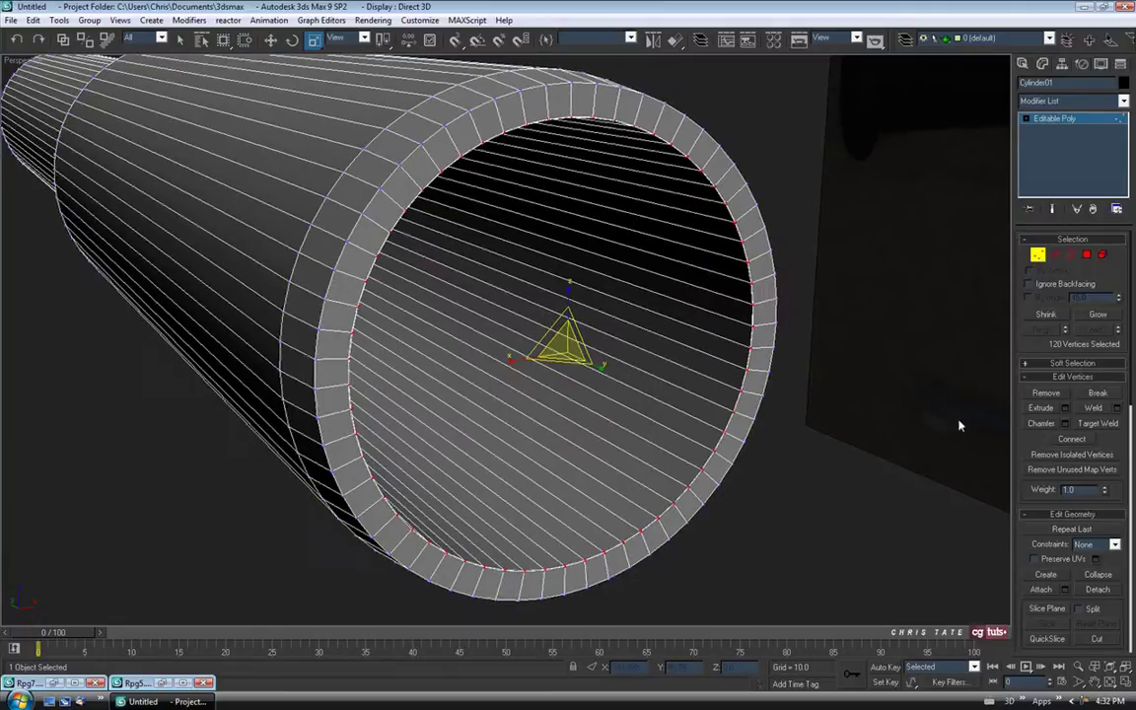
pyautogui.click(1117, 408)
pyautogui.moveTo(845, 137); pyautogui.dragTo(892, 104)
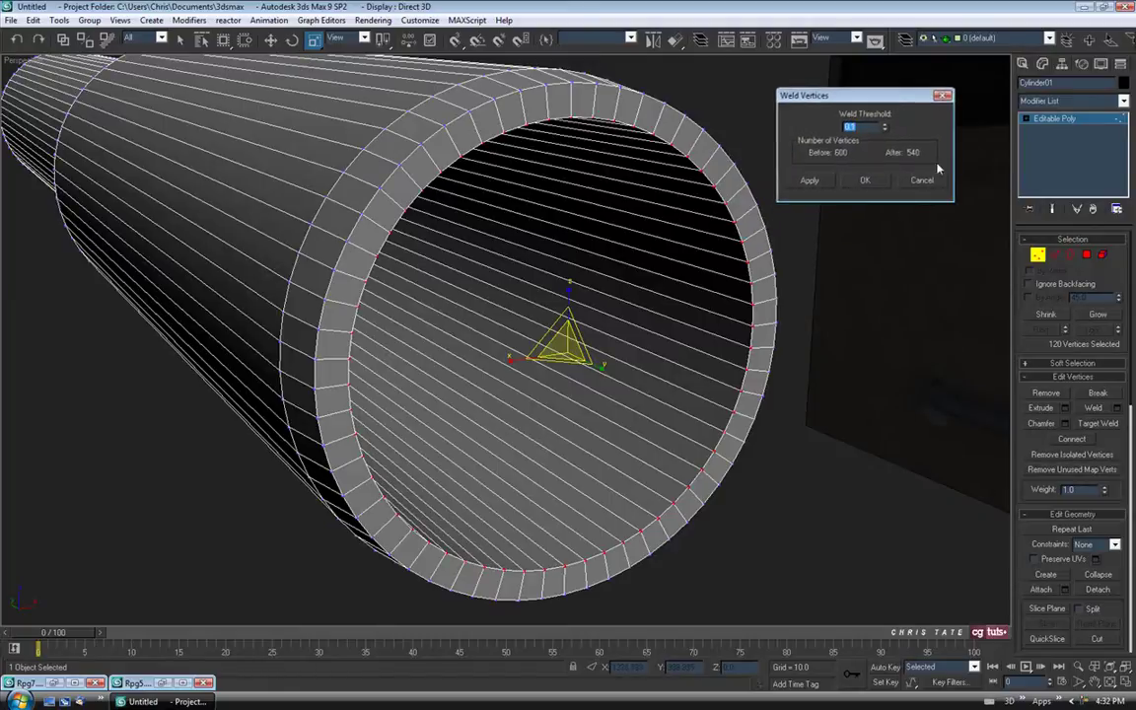
pyautogui.click(863, 181)
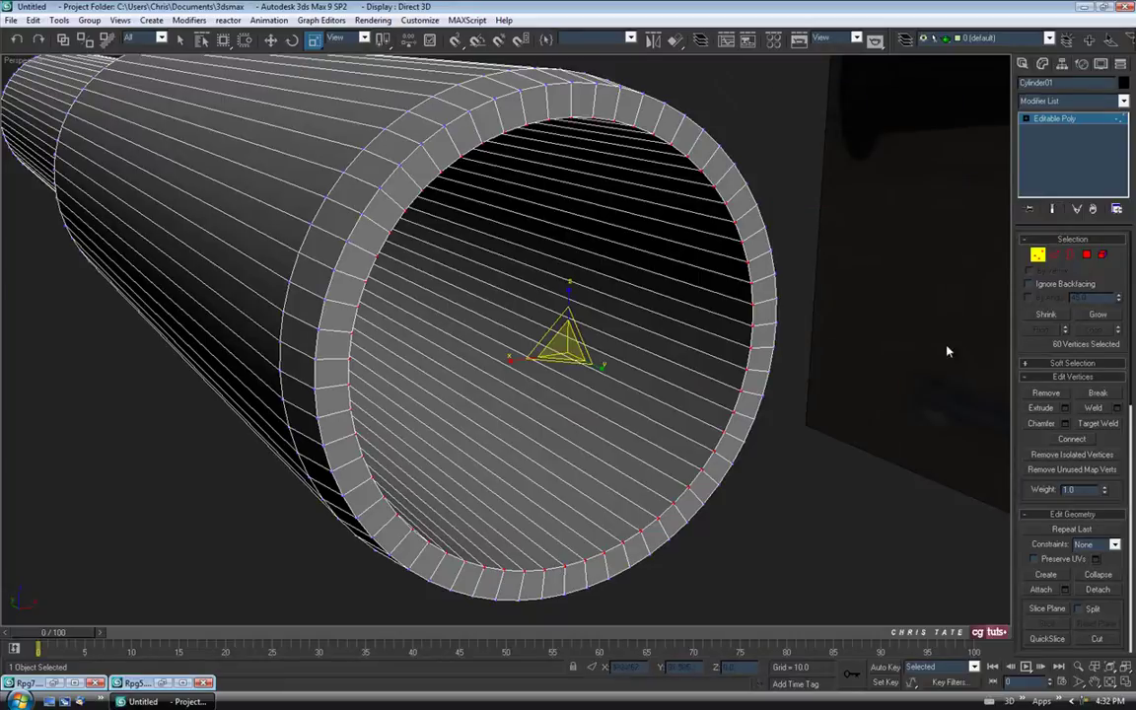
# - Leave vertex editing and show the whole hollow tube in the Perspective view
pyautogui.keyDown('alt'); pyautogui.moveTo(586, 373); pyautogui.dragTo(601, 329, button='middle'); pyautogui.keyUp('alt')
pyautogui.scroll(-4, 600, 329)
pyautogui.moveTo(535, 312); pyautogui.dragTo(550, 363, button='middle')
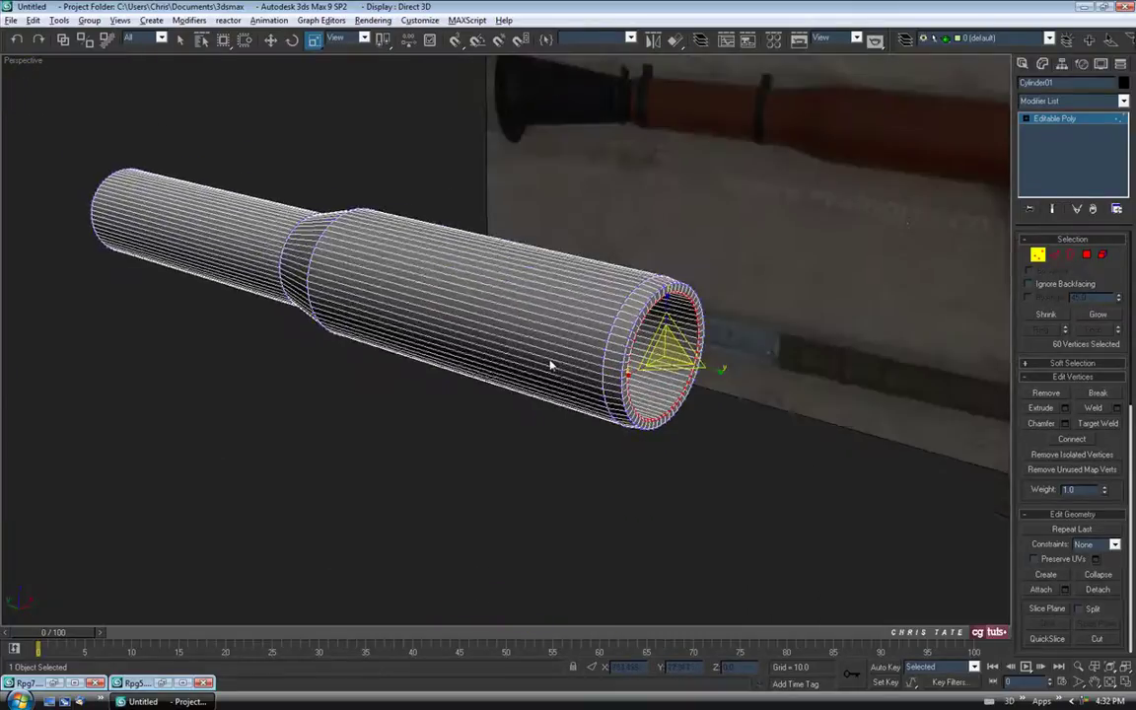
pyautogui.moveTo(771, 260); pyautogui.dragTo(805, 272, button='middle')
pyautogui.click(1037, 255)
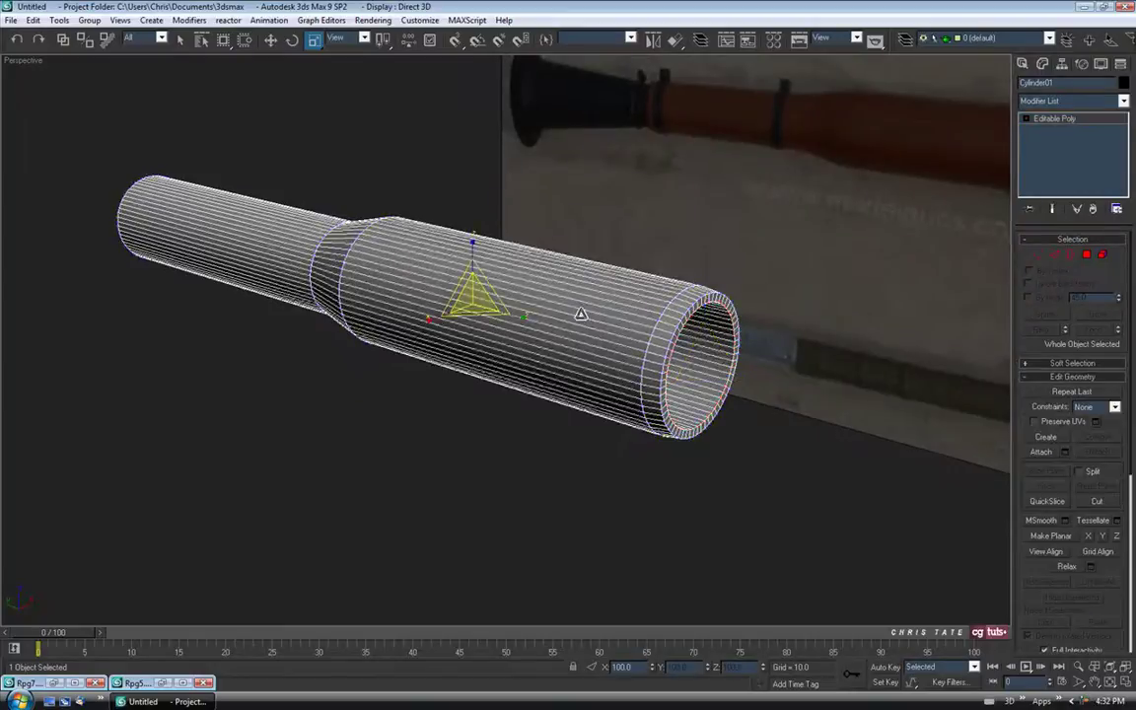
pyautogui.moveTo(580, 315); pyautogui.dragTo(638, 331, button='middle')
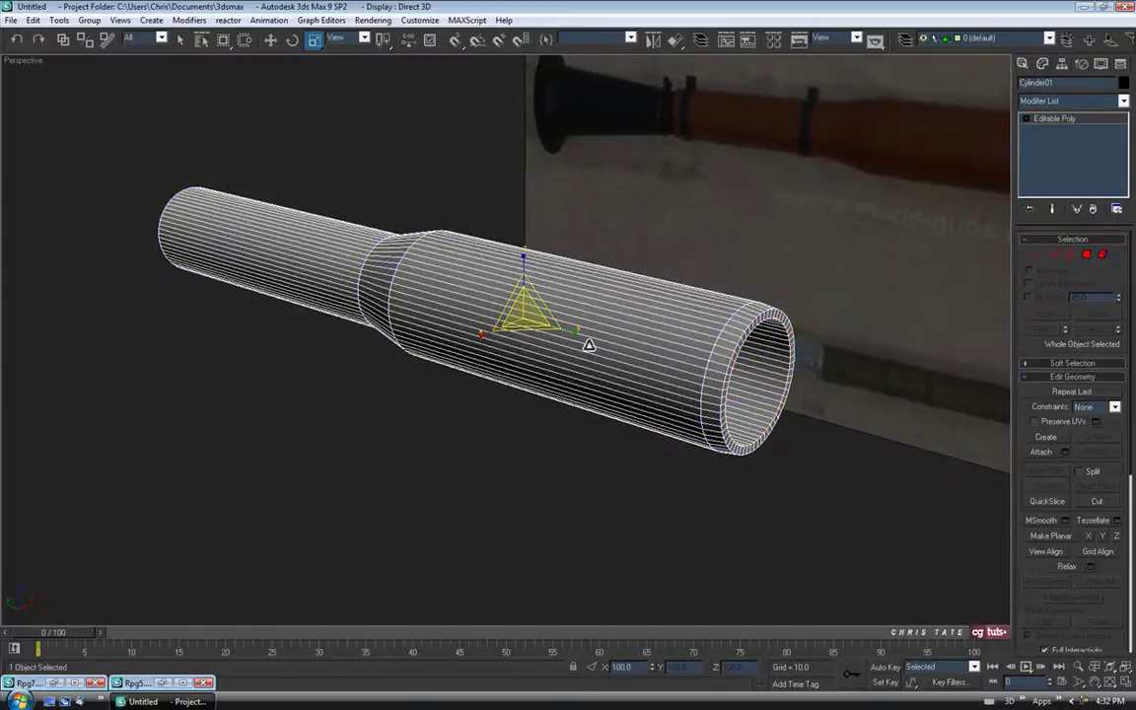
pyautogui.moveTo(569, 358); pyautogui.dragTo(568, 374, button='middle')
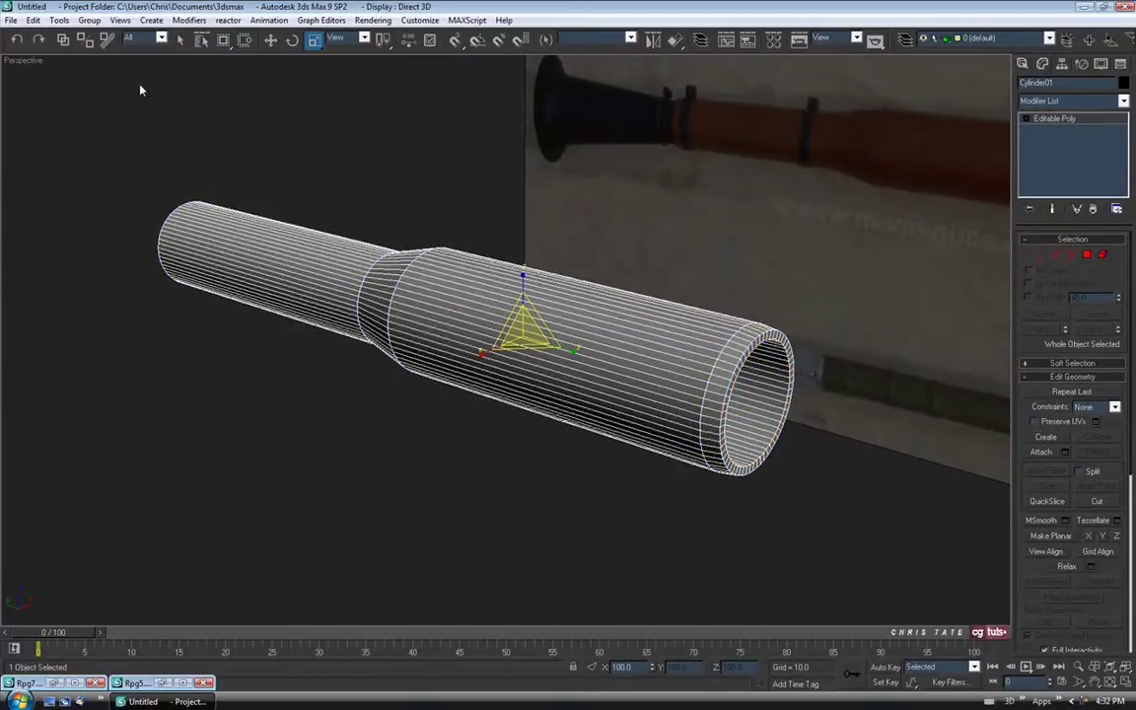
# - Save the scene as Rpg_100 in a new folder named Rpg inside the scenes folder
pyautogui.click(9, 19)
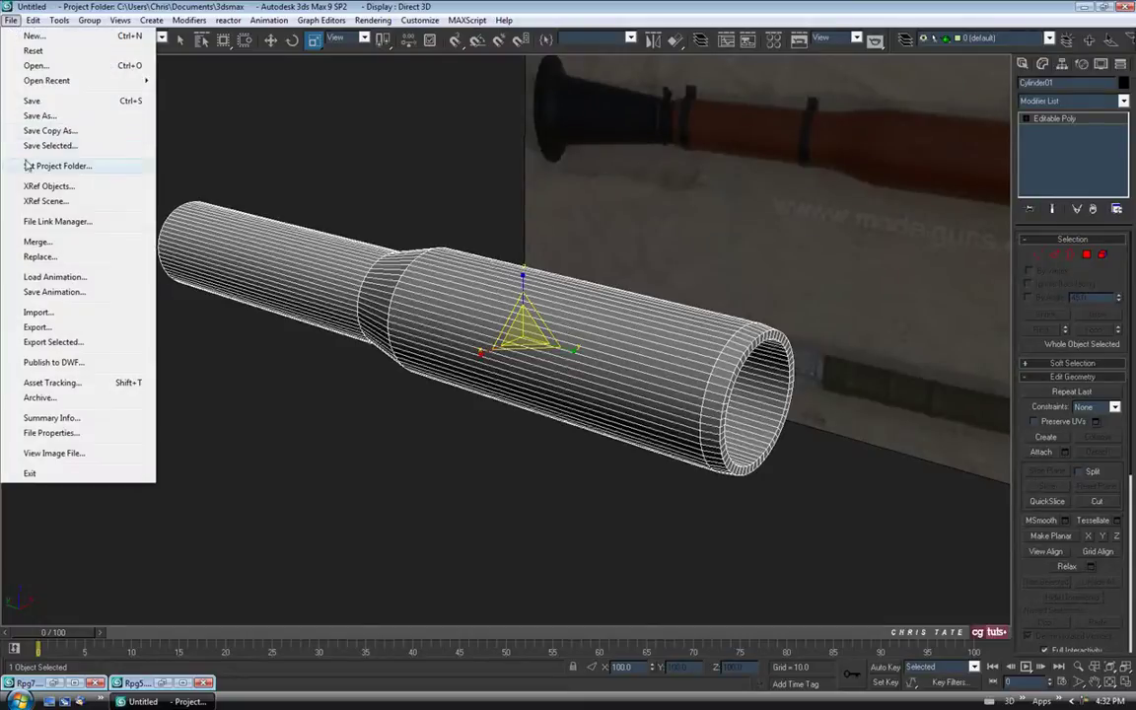
pyautogui.click(32, 119)
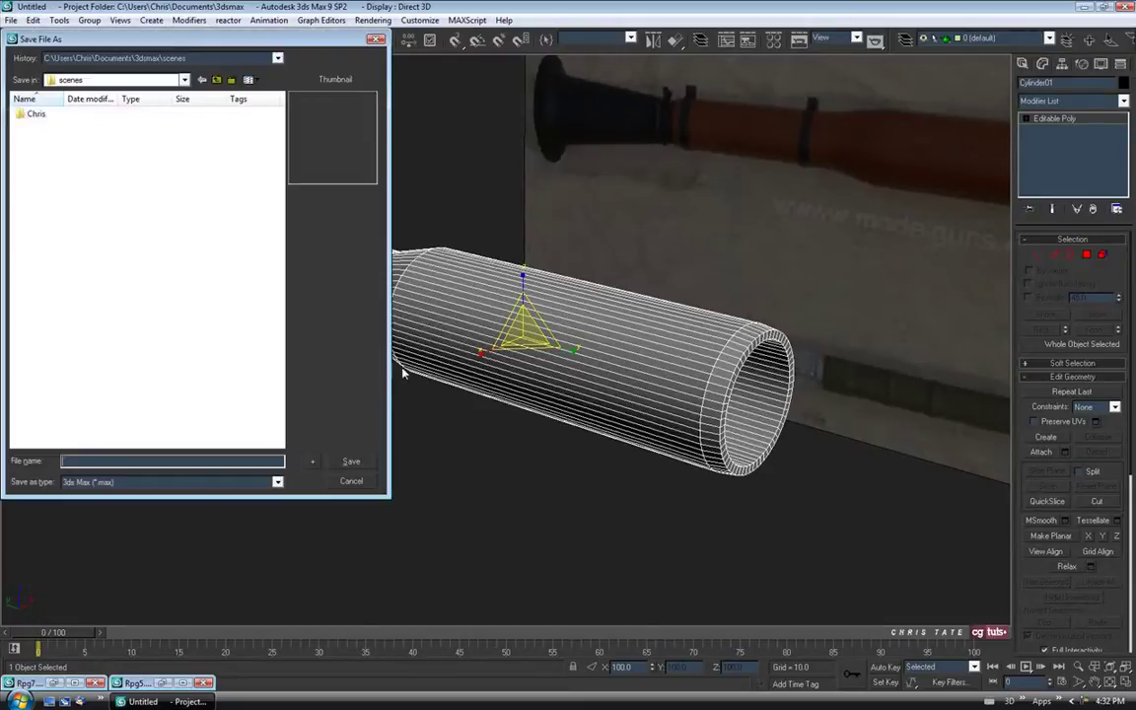
pyautogui.click(230, 79)
pyautogui.write('Rpg')
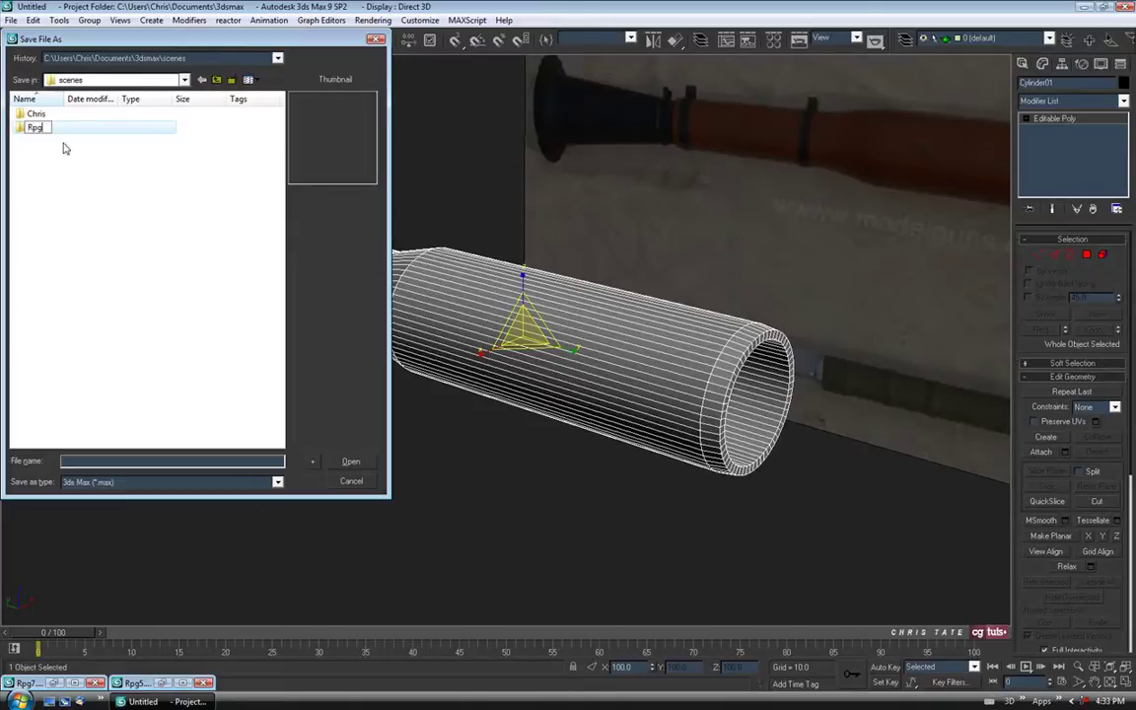
pyautogui.press('Return')
pyautogui.press('Return')
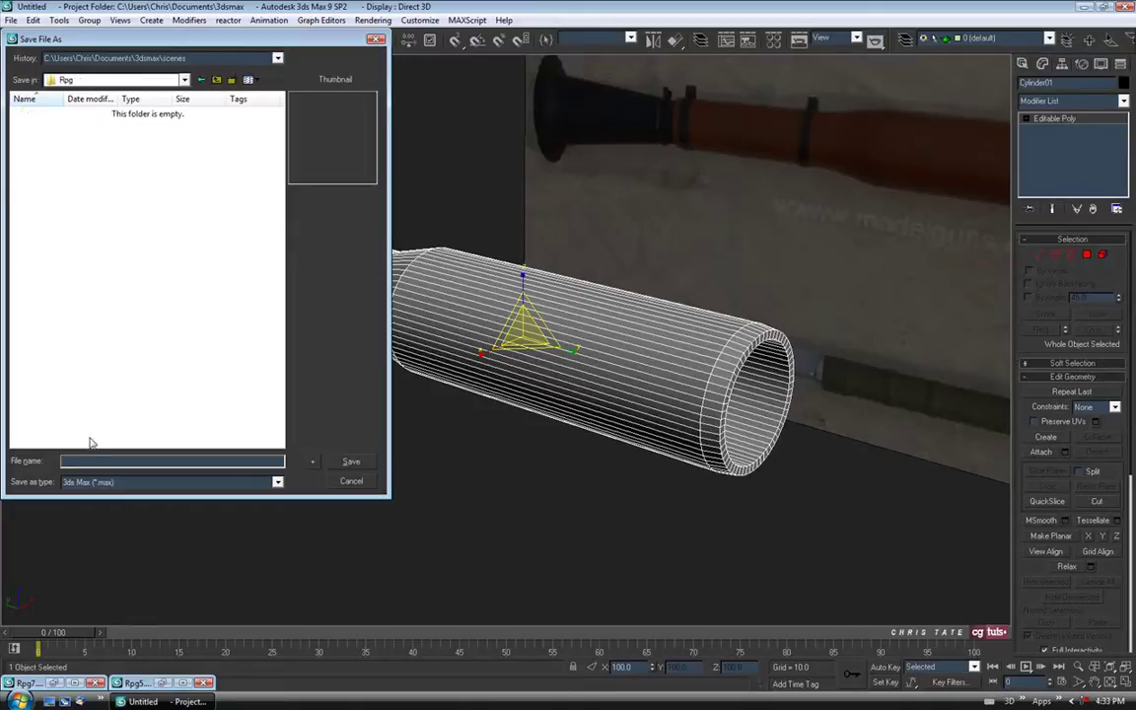
pyautogui.write('Rpg_100')
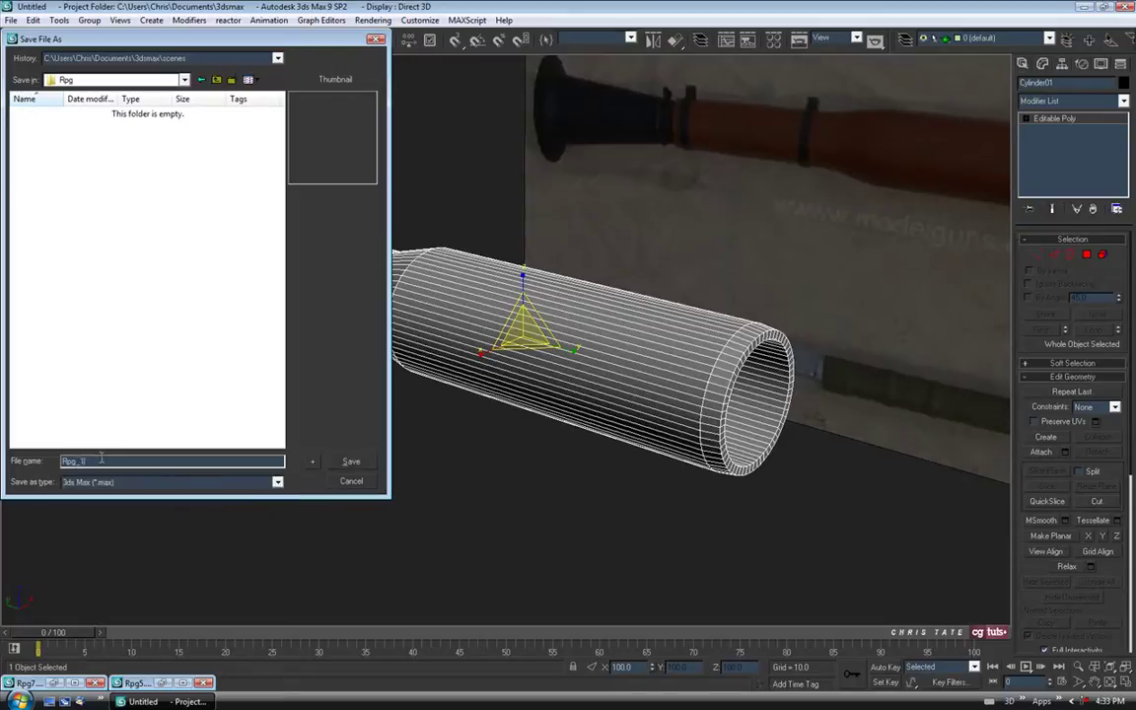
pyautogui.click(344, 467)
# - Examine the wooden tube's end, taper and metal bands in the Rpg5.jpg reference image, and minimize the image
pyautogui.moveTo(605, 342); pyautogui.dragTo(660, 359, button='middle')
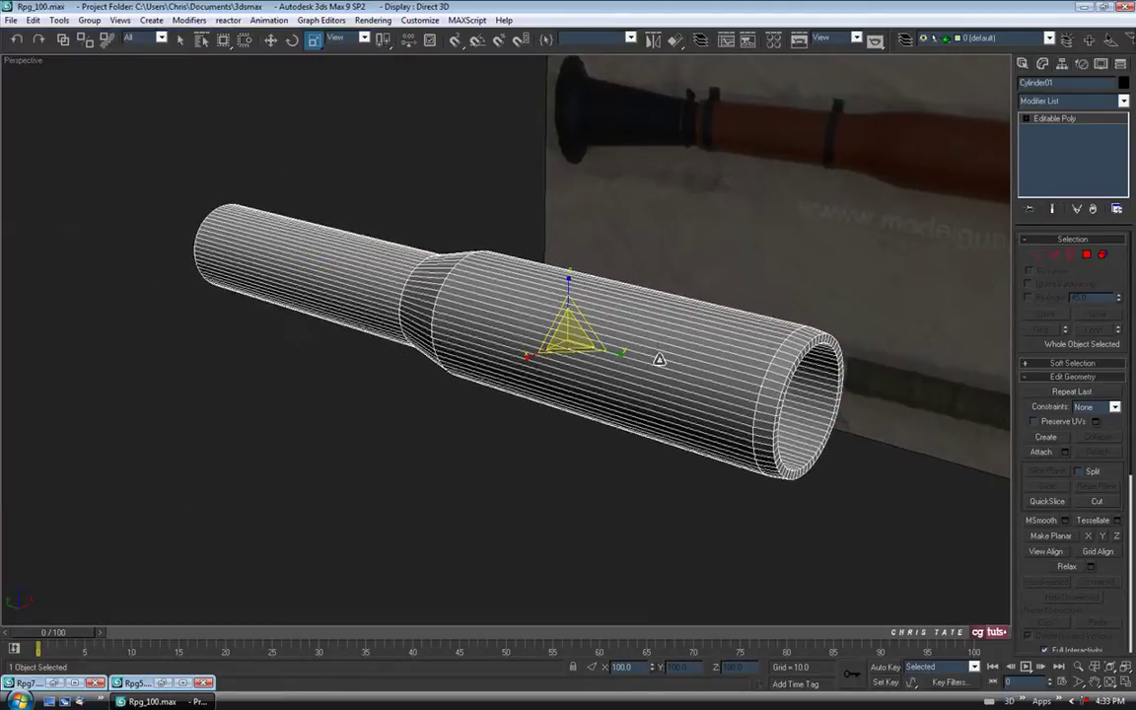
pyautogui.click(162, 683)
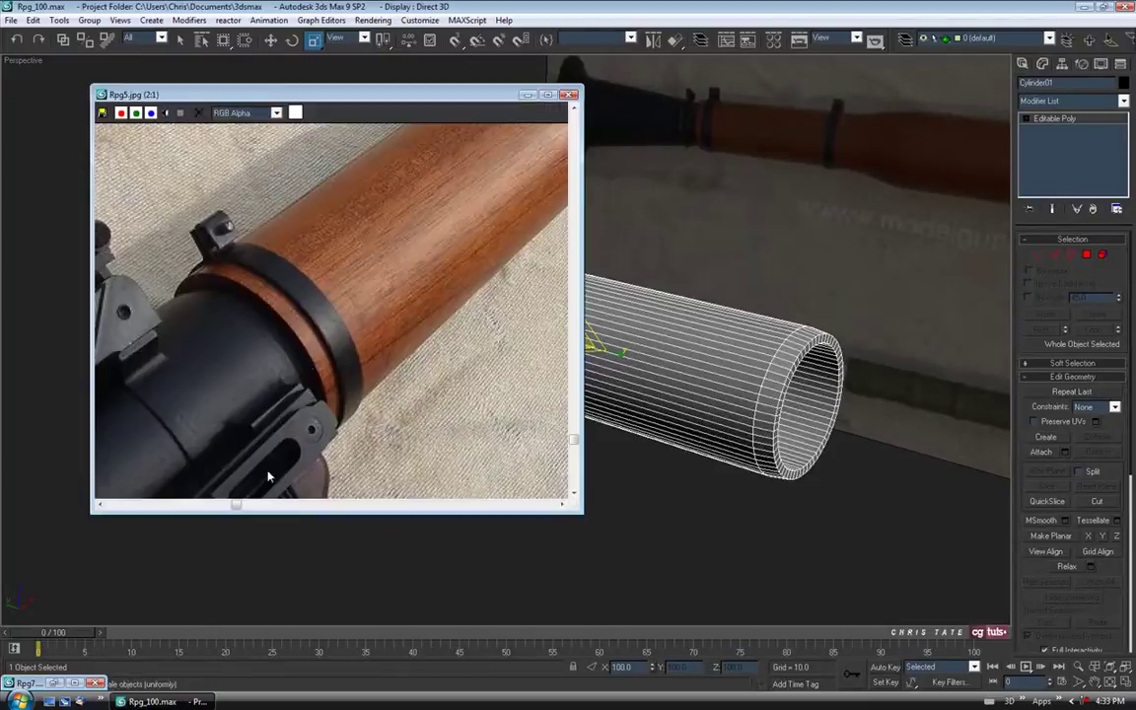
pyautogui.moveTo(308, 365); pyautogui.dragTo(283, 380)
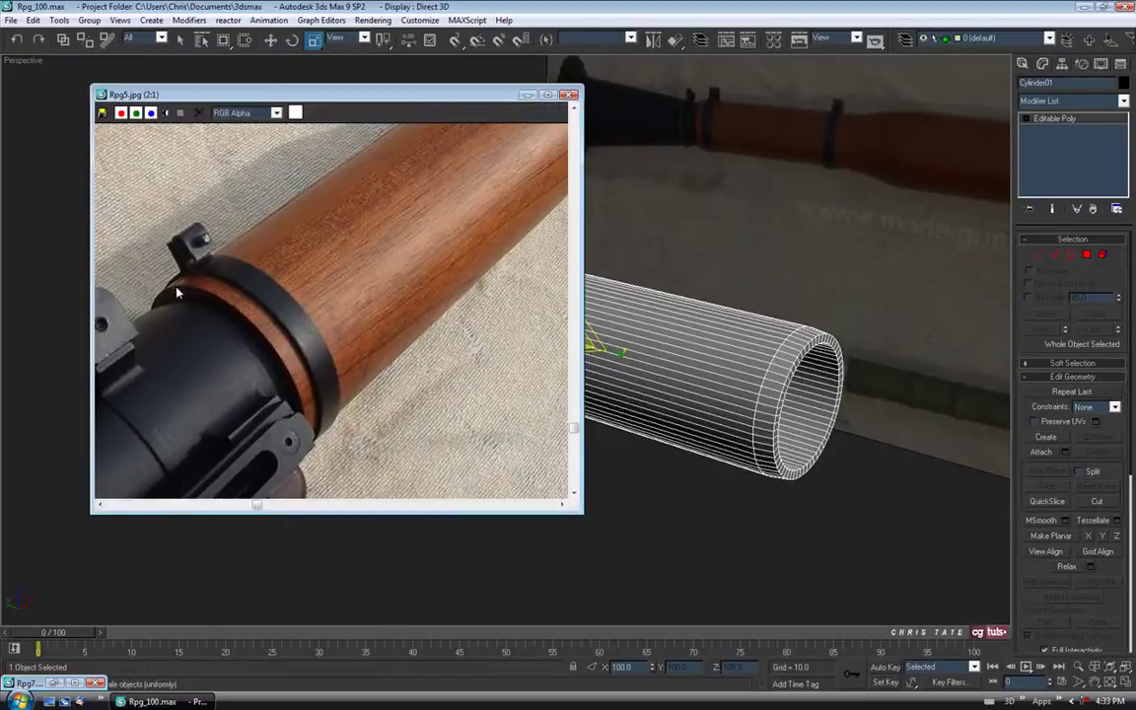
pyautogui.moveTo(385, 278); pyautogui.dragTo(244, 414)
pyautogui.moveTo(378, 261); pyautogui.dragTo(259, 361, button='middle')
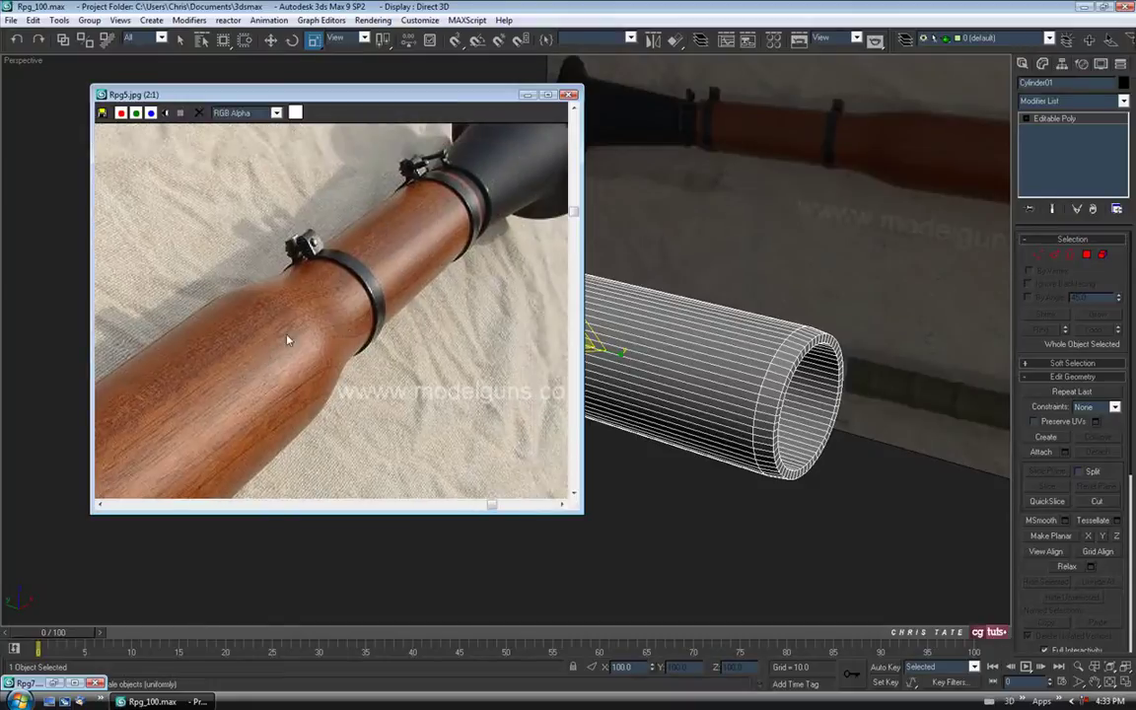
pyautogui.moveTo(402, 296); pyautogui.dragTo(357, 352)
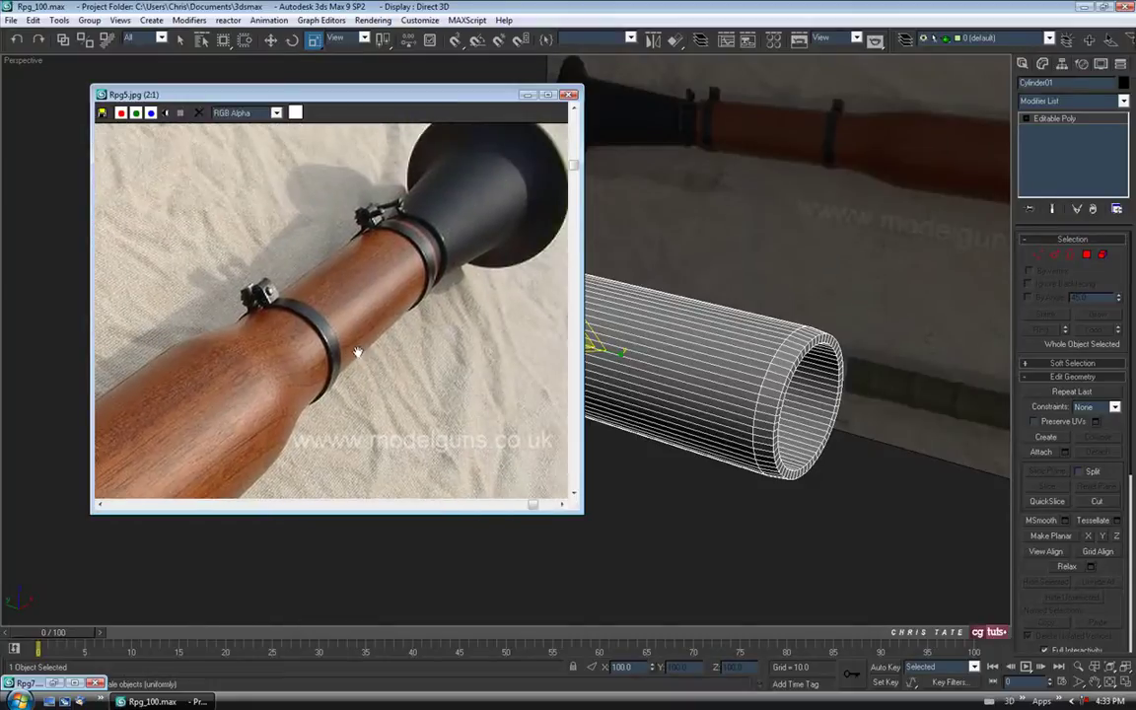
pyautogui.click(527, 96)
# - Select the inner and outer edge loops of the rim at the tube's wide end and chamfer them by 0.35
pyautogui.click(1055, 255)
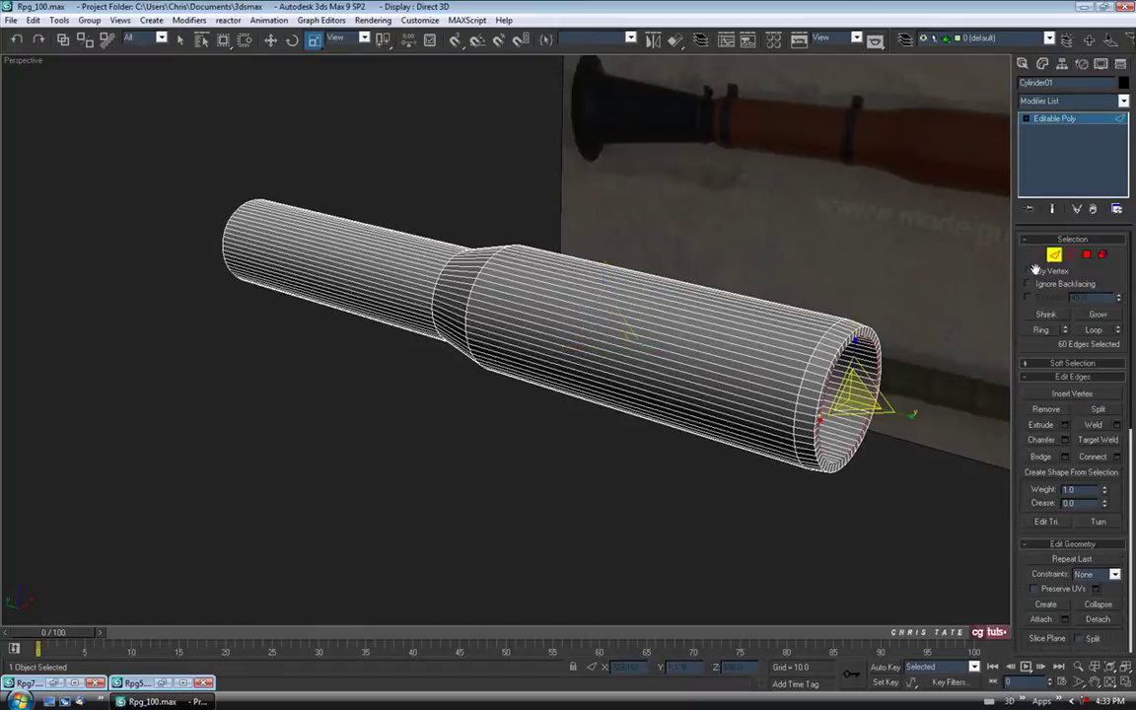
pyautogui.moveTo(631, 434); pyautogui.dragTo(487, 412, button='middle')
pyautogui.click(183, 41)
pyautogui.moveTo(609, 414); pyautogui.dragTo(550, 408, button='middle')
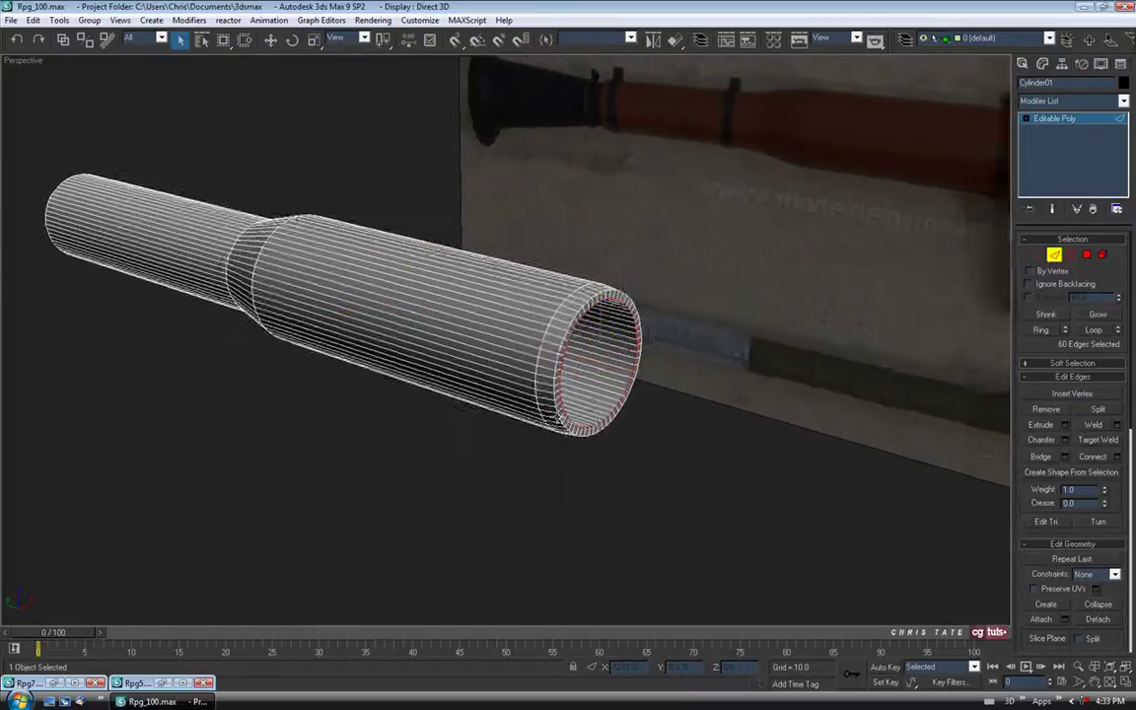
pyautogui.scroll(4, 559, 406)
pyautogui.moveTo(702, 396); pyautogui.dragTo(537, 351, button='middle')
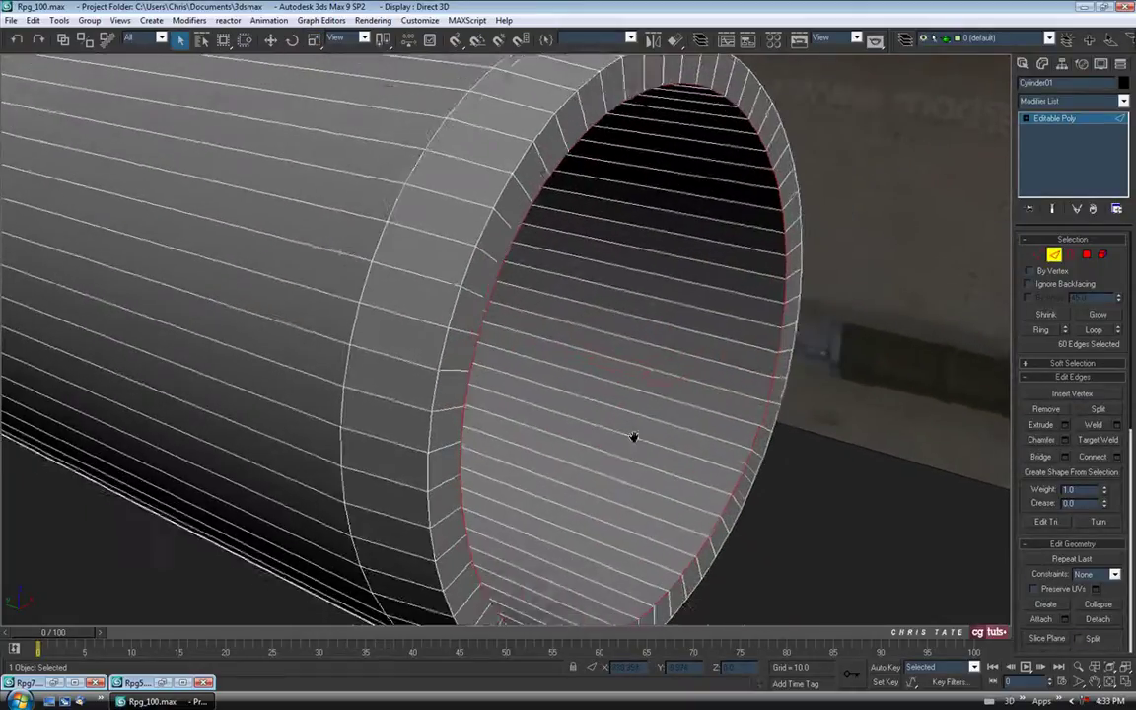
pyautogui.moveTo(631, 436); pyautogui.dragTo(604, 404, button='middle')
pyautogui.click(714, 505)
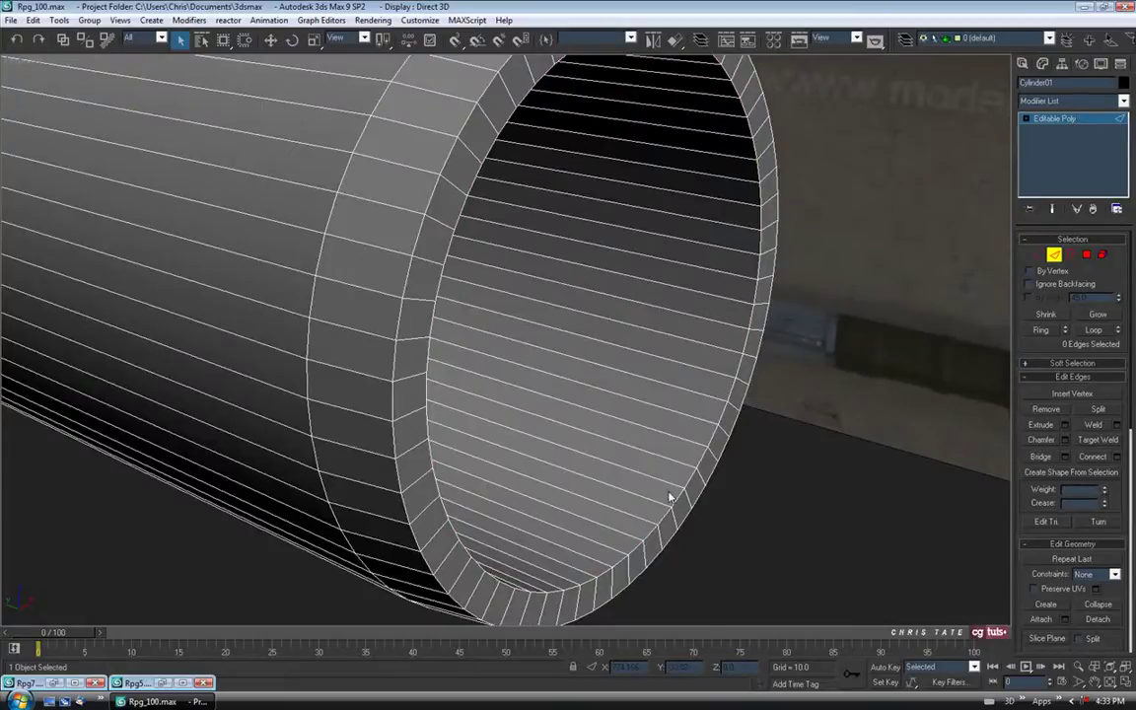
pyautogui.click(674, 541)
pyautogui.keyDown('alt'); pyautogui.moveTo(712, 352); pyautogui.dragTo(634, 368, button='middle'); pyautogui.keyUp('alt')
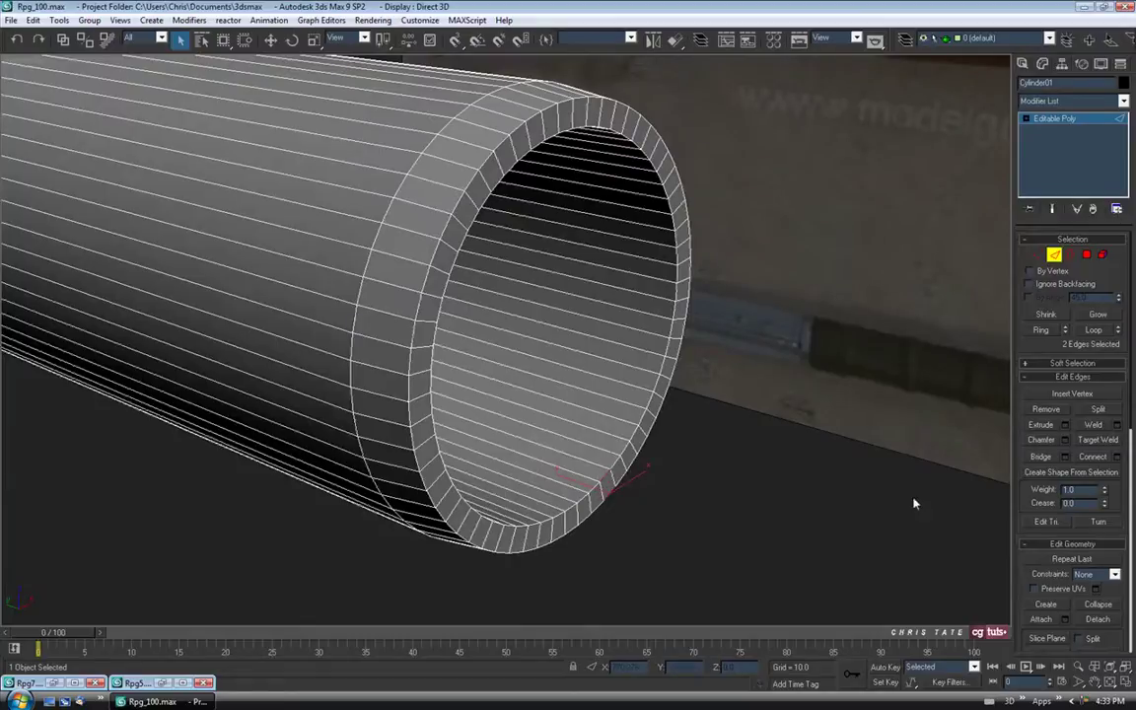
pyautogui.click(1093, 331)
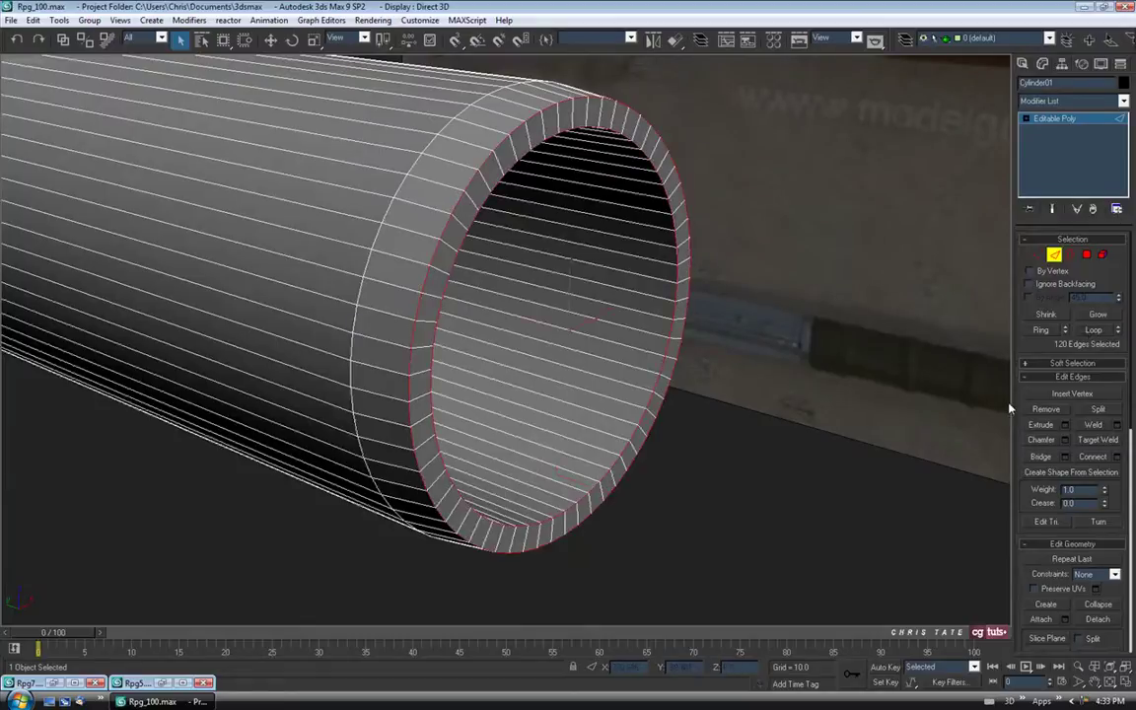
pyautogui.click(1064, 439)
pyautogui.moveTo(841, 128); pyautogui.dragTo(843, 169)
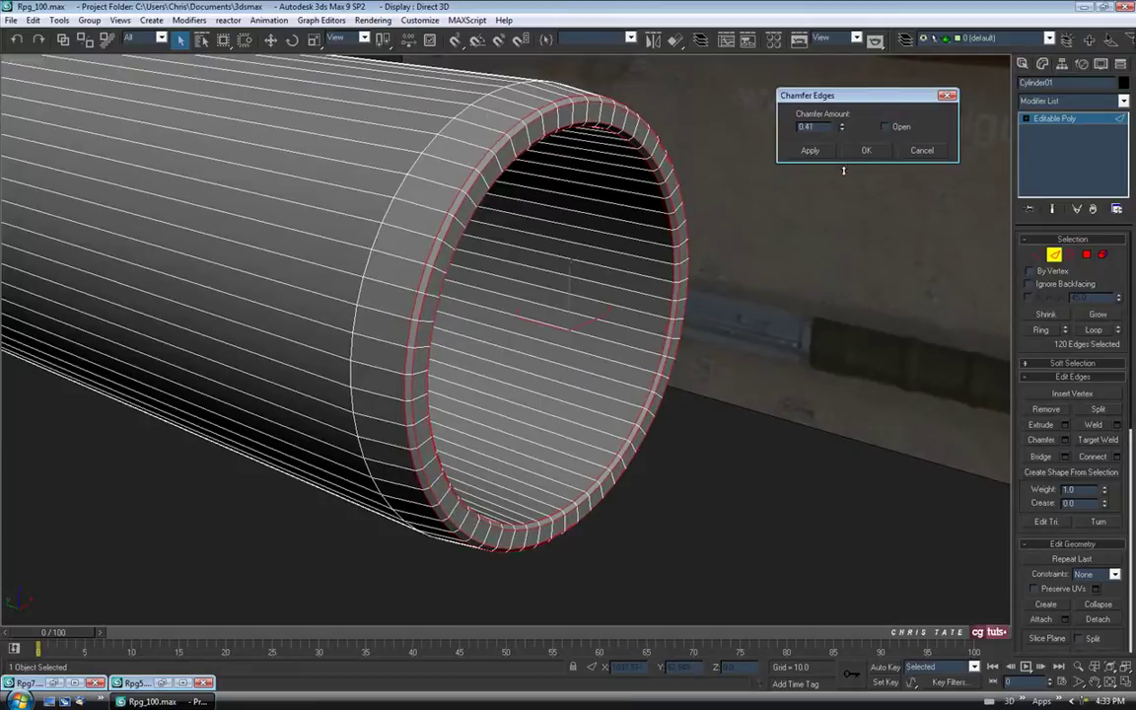
pyautogui.keyDown('alt'); pyautogui.moveTo(526, 201); pyautogui.dragTo(593, 232, button='middle'); pyautogui.keyUp('alt')
pyautogui.click(842, 130)
pyautogui.click(842, 130)
pyautogui.click(842, 130)
pyautogui.click(842, 130)
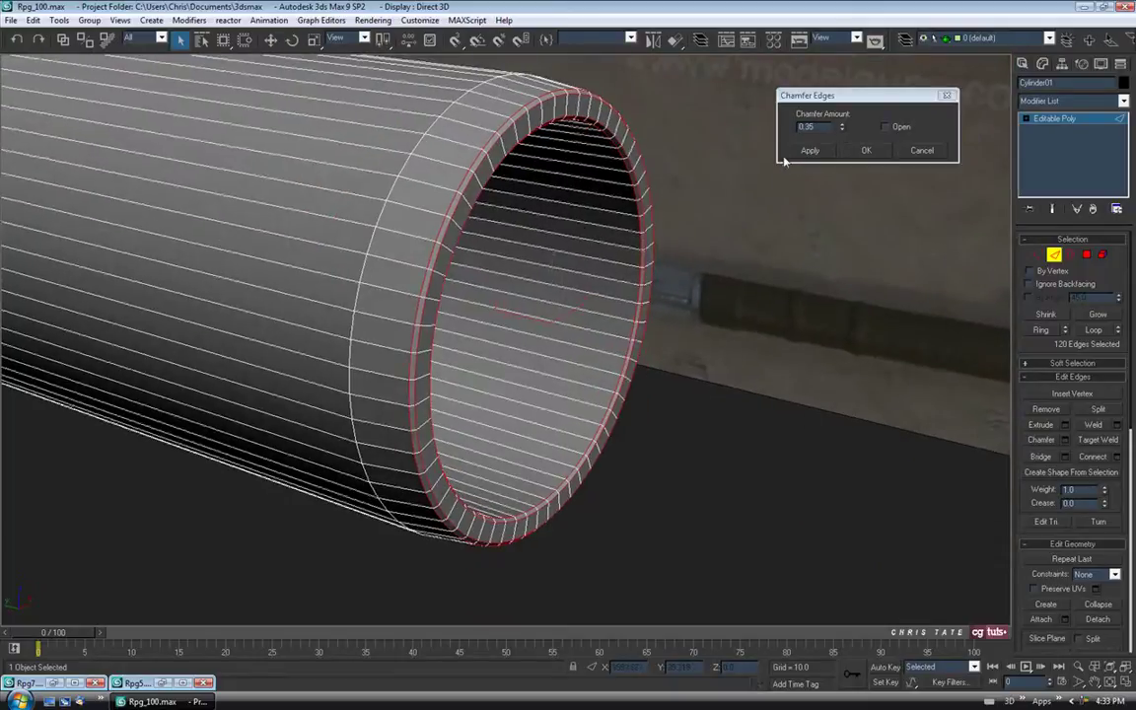
pyautogui.click(867, 151)
# - Select the edge loop around the outside just behind the wide end's rim and chamfer it by 0.4
pyautogui.keyDown('alt'); pyautogui.moveTo(524, 271); pyautogui.dragTo(651, 284, button='middle'); pyautogui.keyUp('alt')
pyautogui.scroll(-2, 591, 257)
pyautogui.scroll(2, 571, 246)
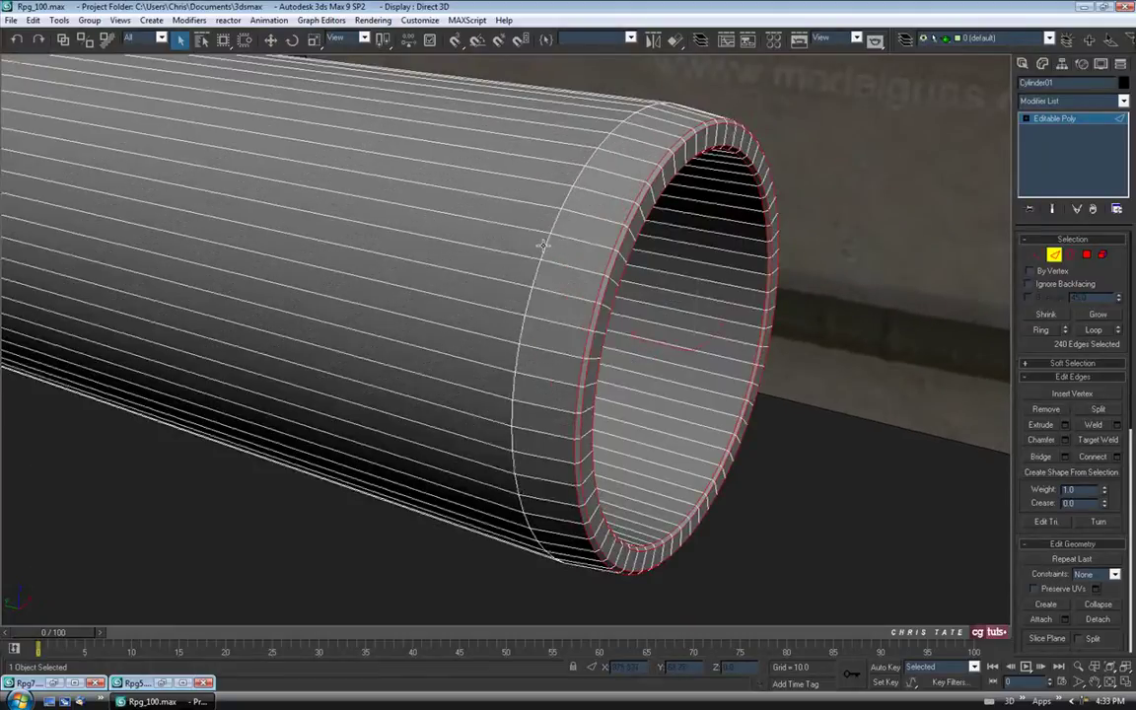
pyautogui.click(542, 245)
pyautogui.keyDown('alt'); pyautogui.moveTo(545, 253); pyautogui.dragTo(631, 324, button='middle'); pyautogui.keyUp('alt')
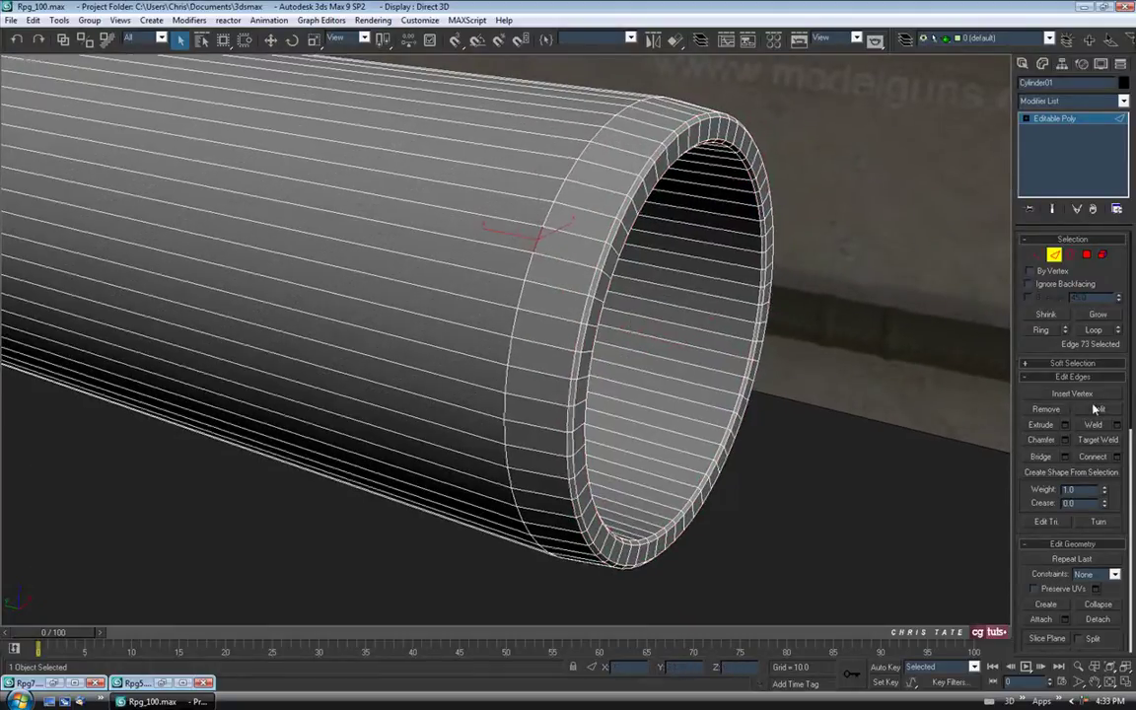
pyautogui.click(1092, 330)
pyautogui.keyDown('alt'); pyautogui.moveTo(702, 387); pyautogui.dragTo(726, 372, button='middle'); pyautogui.keyUp('alt')
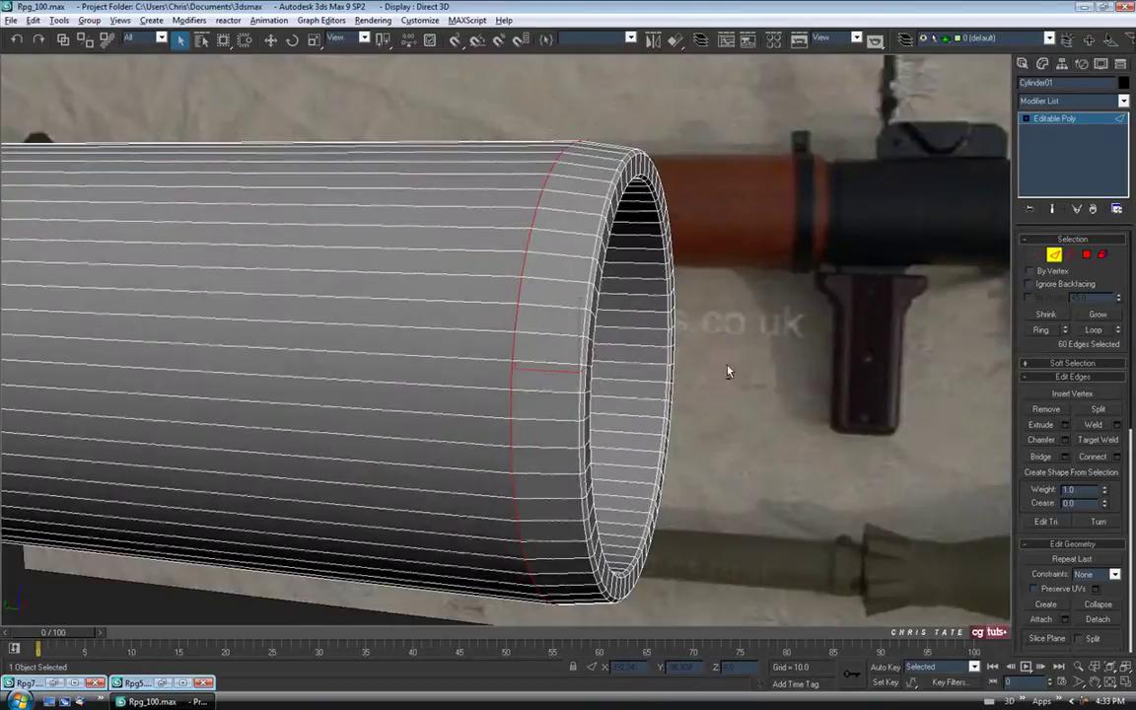
pyautogui.keyDown('alt'); pyautogui.moveTo(807, 439); pyautogui.dragTo(668, 326, button='middle'); pyautogui.keyUp('alt')
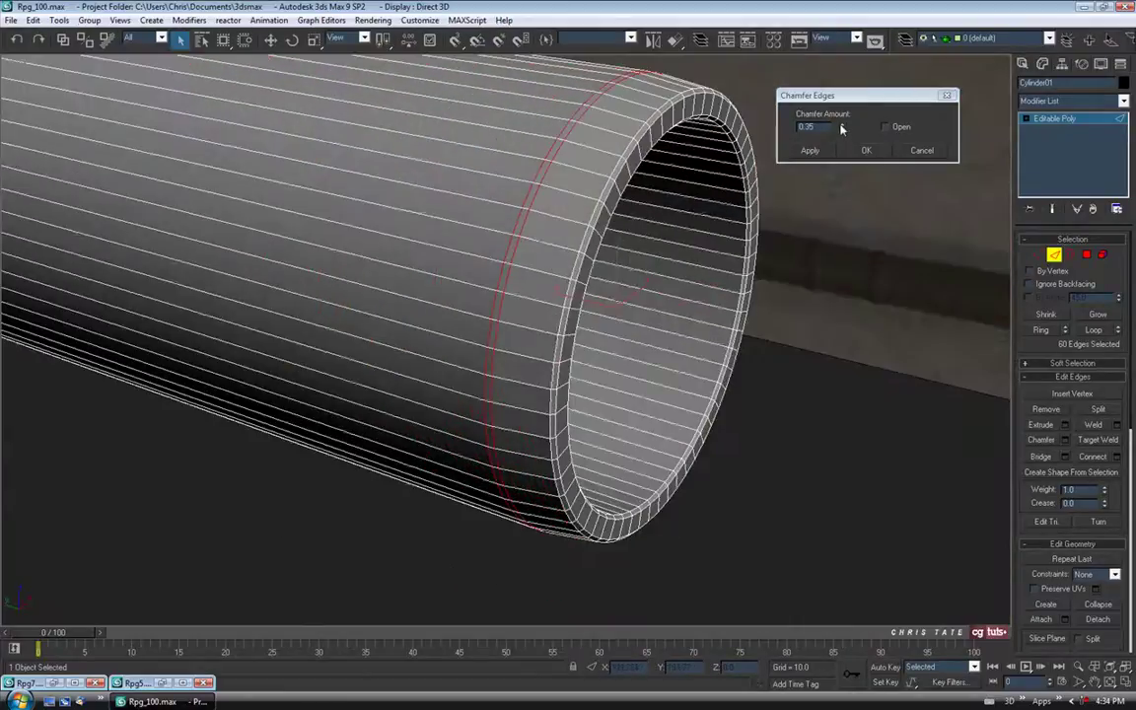
pyautogui.click(841, 126)
pyautogui.click(842, 124)
pyautogui.click(841, 124)
pyautogui.keyDown('alt'); pyautogui.moveTo(544, 233); pyautogui.dragTo(606, 207, button='middle'); pyautogui.keyUp('alt')
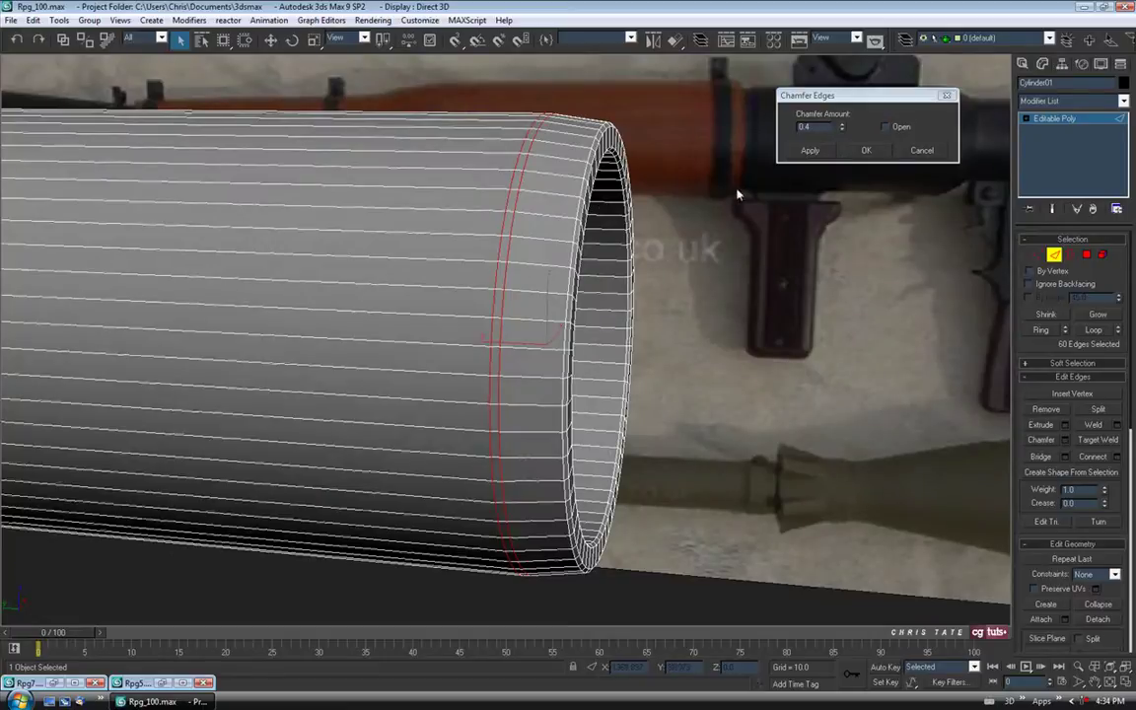
pyautogui.keyDown('alt'); pyautogui.moveTo(520, 152); pyautogui.dragTo(540, 158, button='middle'); pyautogui.keyUp('alt')
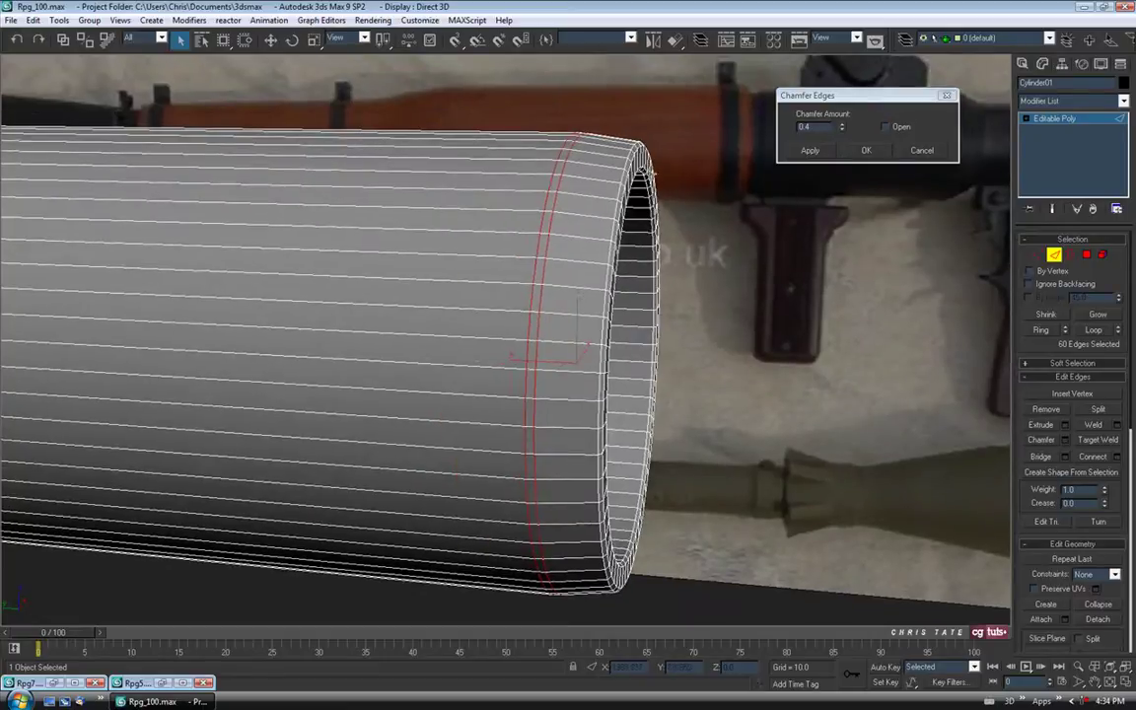
pyautogui.keyDown('alt'); pyautogui.moveTo(732, 171); pyautogui.dragTo(797, 158, button='middle'); pyautogui.keyUp('alt')
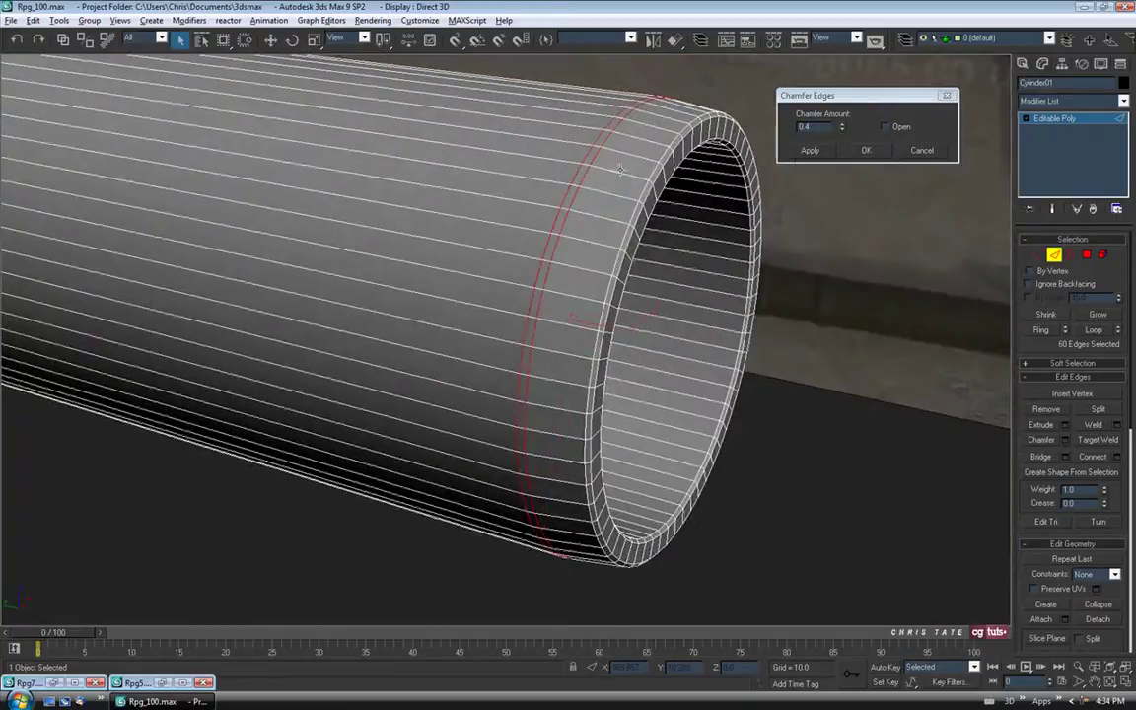
pyautogui.click(866, 152)
# - Select the inner and outer edge loops of the rim at the tube's narrow end and chamfer them by 0.35
pyautogui.keyDown('alt'); pyautogui.moveTo(518, 249); pyautogui.dragTo(535, 254, button='middle'); pyautogui.keyUp('alt')
pyautogui.scroll(-5, 518, 231)
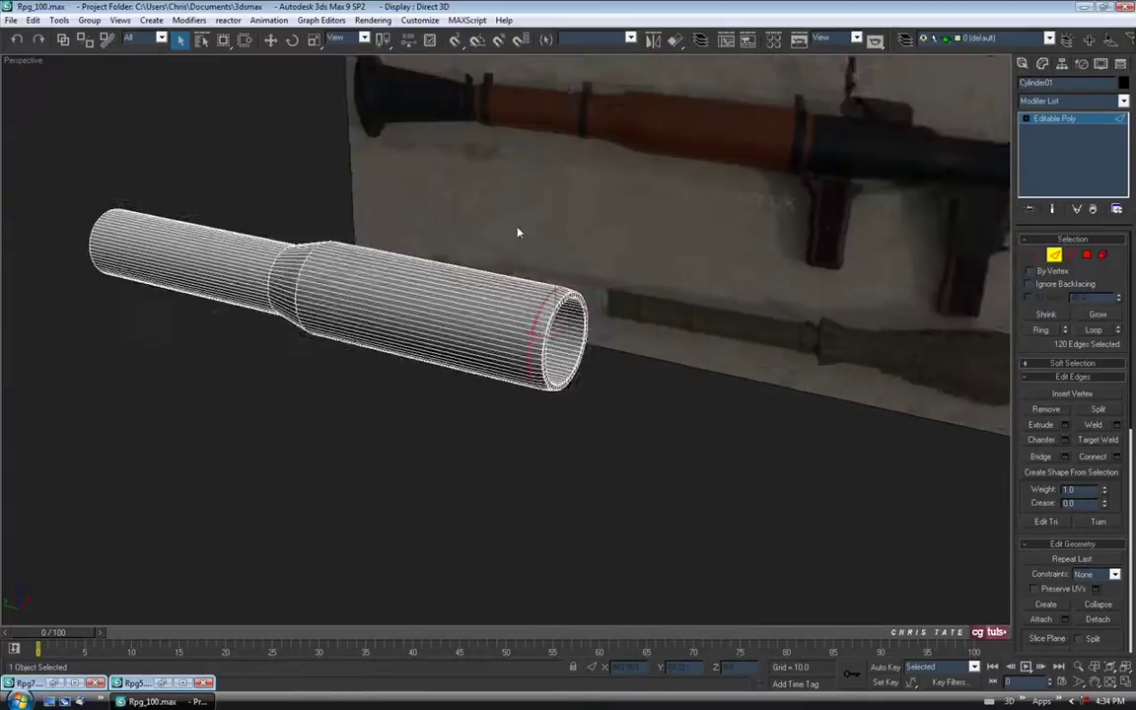
pyautogui.moveTo(348, 226); pyautogui.dragTo(543, 243, button='middle')
pyautogui.keyDown('alt'); pyautogui.moveTo(365, 271); pyautogui.dragTo(453, 235, button='middle'); pyautogui.keyUp('alt')
pyautogui.scroll(5, 424, 251)
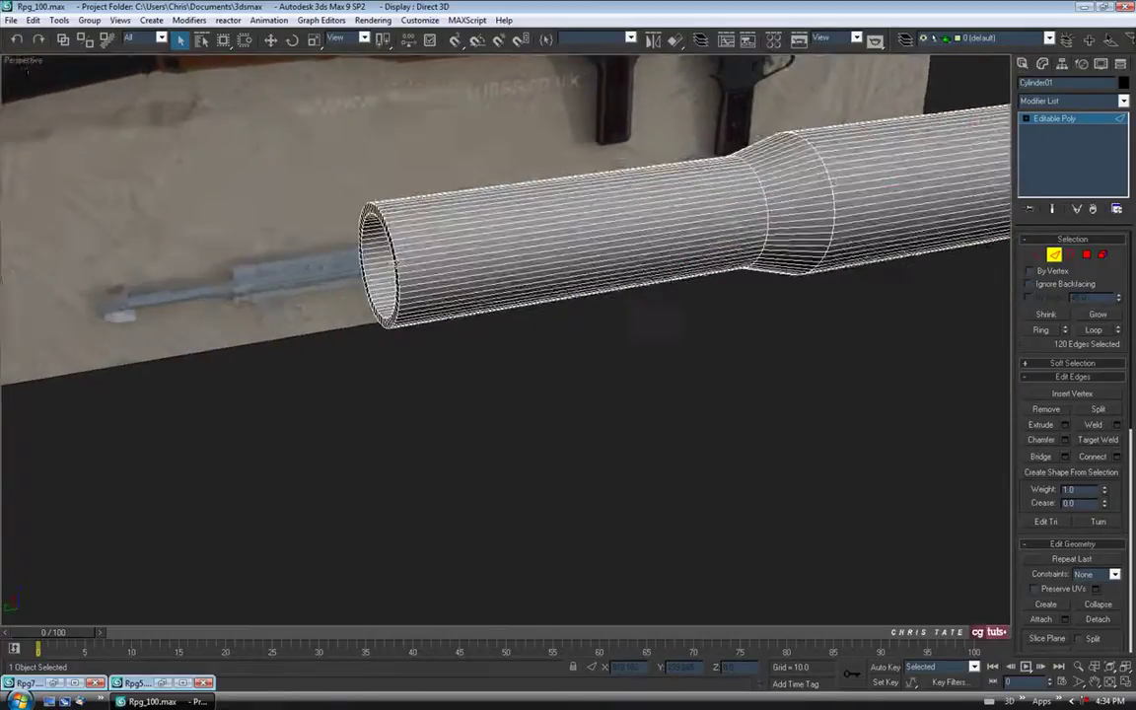
pyautogui.keyDown('alt'); pyautogui.moveTo(338, 260); pyautogui.dragTo(362, 267, button='middle'); pyautogui.keyUp('alt')
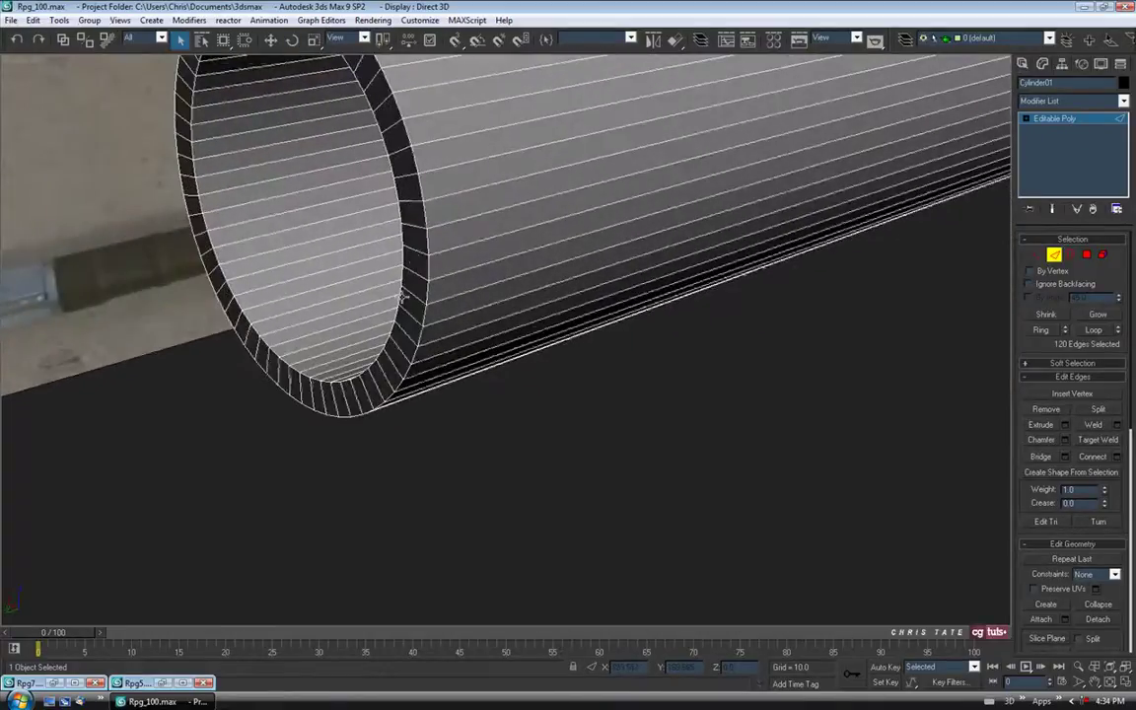
pyautogui.click(305, 377)
pyautogui.keyDown('ctrl'); pyautogui.click(307, 405); pyautogui.keyUp('ctrl')
pyautogui.keyDown('alt'); pyautogui.moveTo(352, 394); pyautogui.dragTo(405, 399, button='middle'); pyautogui.keyUp('alt')
pyautogui.click(1093, 329)
pyautogui.keyDown('alt'); pyautogui.moveTo(552, 354); pyautogui.dragTo(573, 405, button='middle'); pyautogui.keyUp('alt')
pyautogui.click(1065, 439)
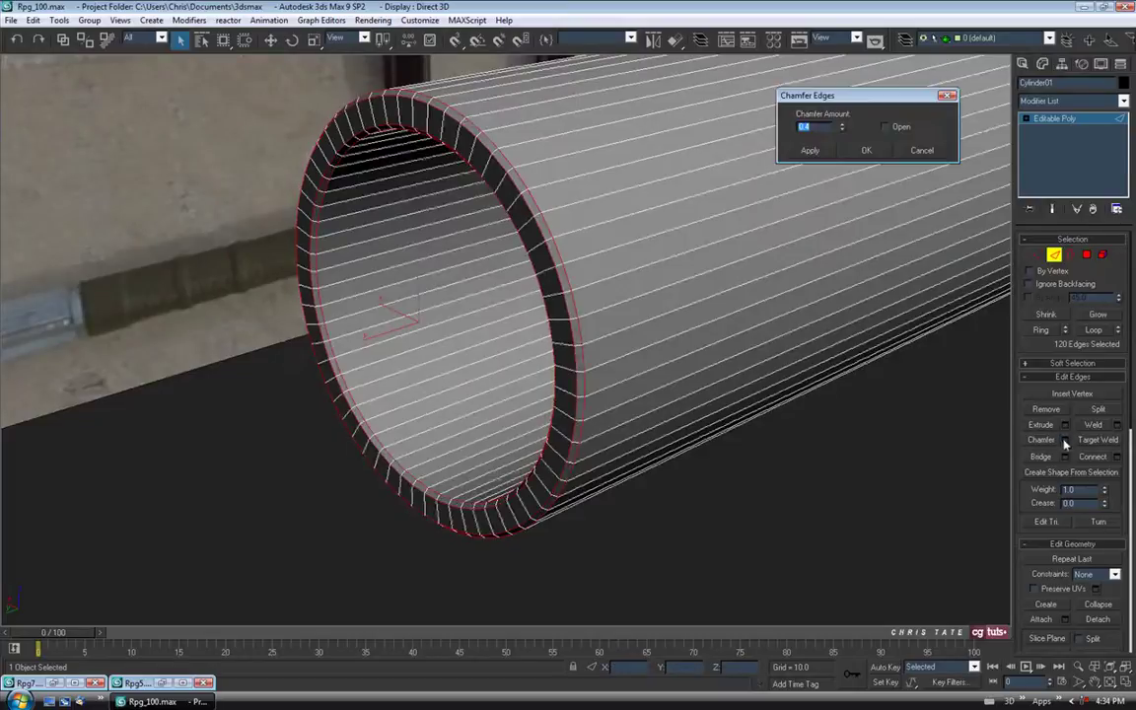
pyautogui.click(843, 132)
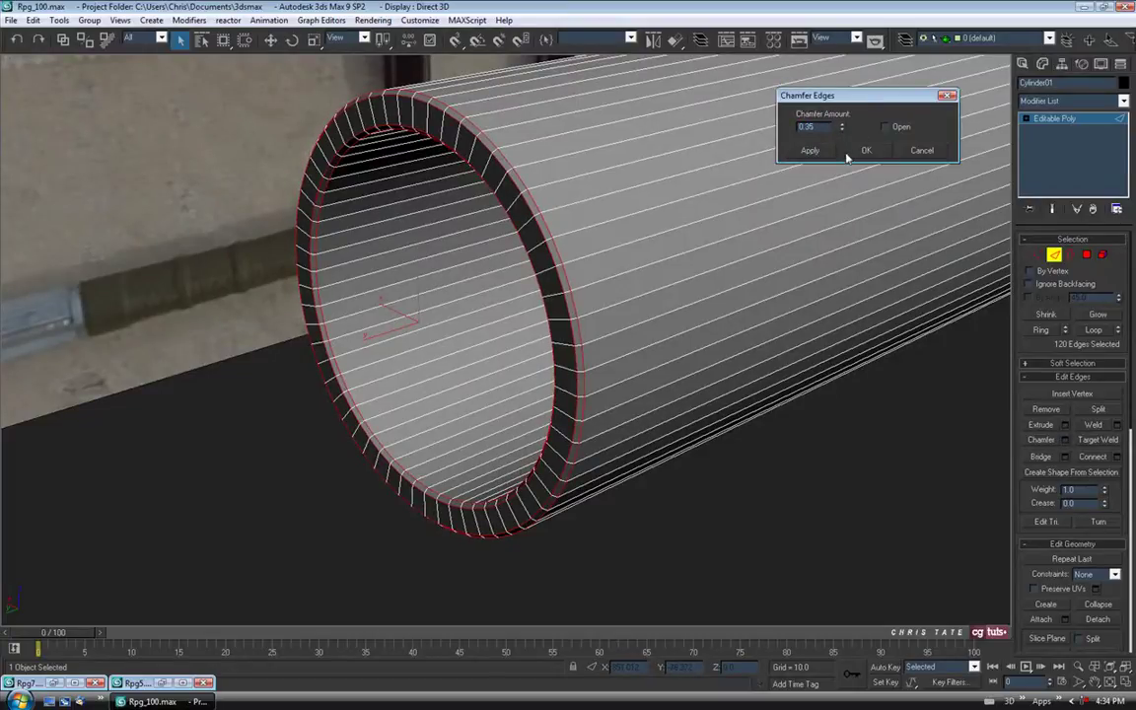
pyautogui.click(867, 151)
# - Select the outer and inner edge loops at both ends of the tube's tapered transition
pyautogui.keyDown('alt'); pyautogui.moveTo(793, 203); pyautogui.dragTo(374, 496, button='middle'); pyautogui.keyUp('alt')
pyautogui.keyDown('alt'); pyautogui.moveTo(535, 394); pyautogui.dragTo(369, 255, button='middle'); pyautogui.keyUp('alt')
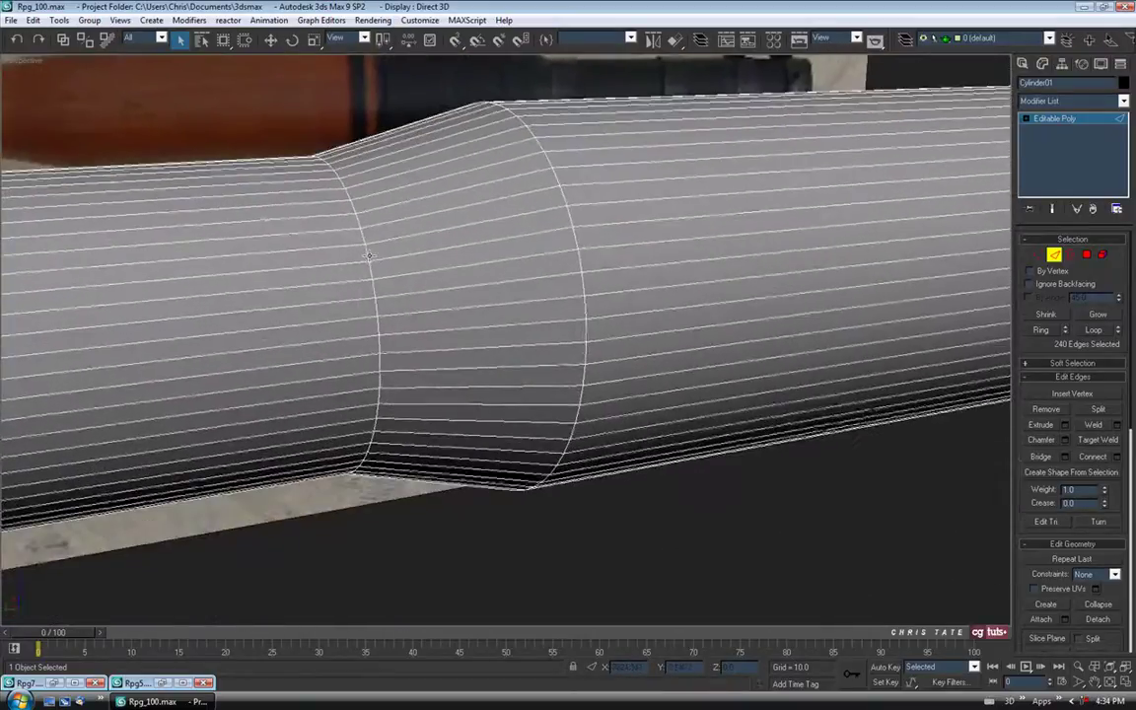
pyautogui.click(368, 268)
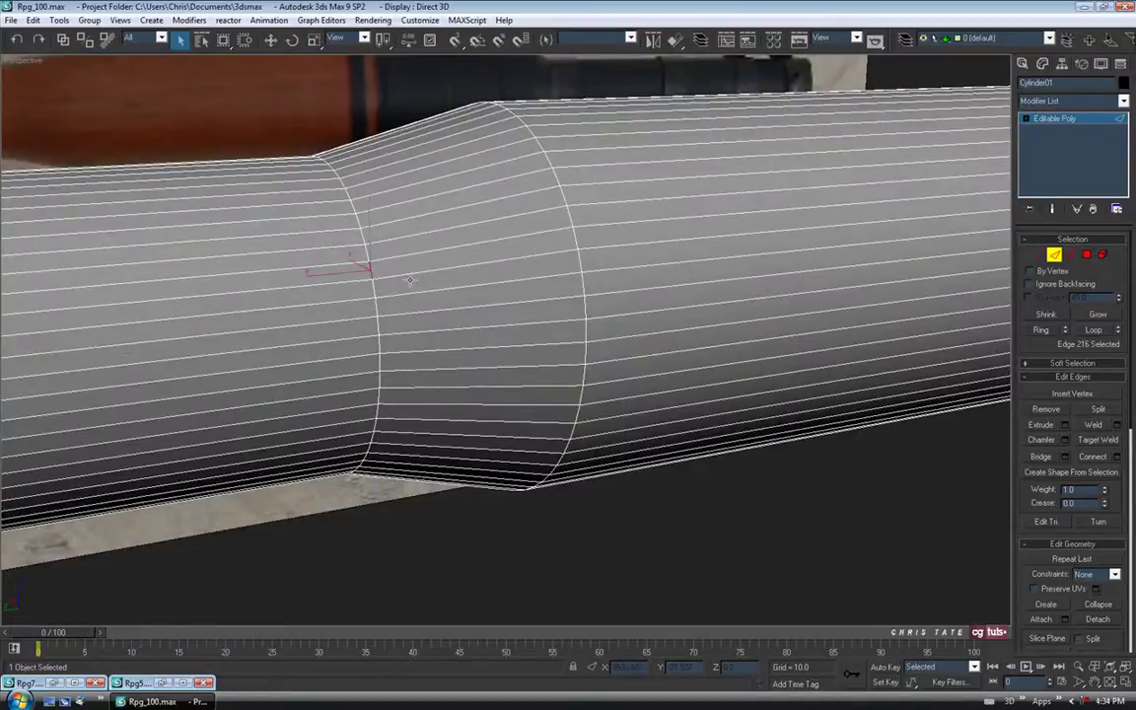
pyautogui.keyDown('ctrl'); pyautogui.click(576, 234); pyautogui.keyUp('ctrl')
pyautogui.moveTo(532, 319); pyautogui.dragTo(539, 319, button='middle')
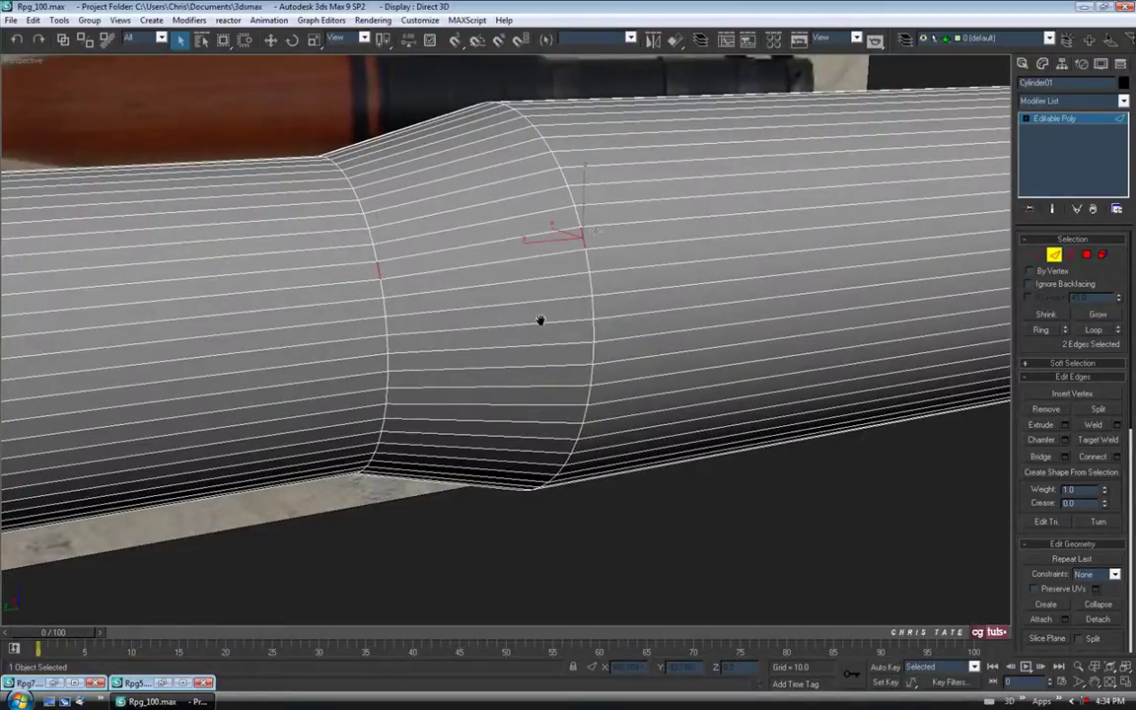
pyautogui.keyDown('alt'); pyautogui.moveTo(408, 316); pyautogui.dragTo(528, 413, button='middle'); pyautogui.keyUp('alt')
pyautogui.scroll(-2, 552, 429)
pyautogui.scroll(-10, 534, 427)
pyautogui.keyDown('alt'); pyautogui.moveTo(534, 405); pyautogui.dragTo(378, 355, button='middle'); pyautogui.keyUp('alt')
pyautogui.scroll(5, 387, 385)
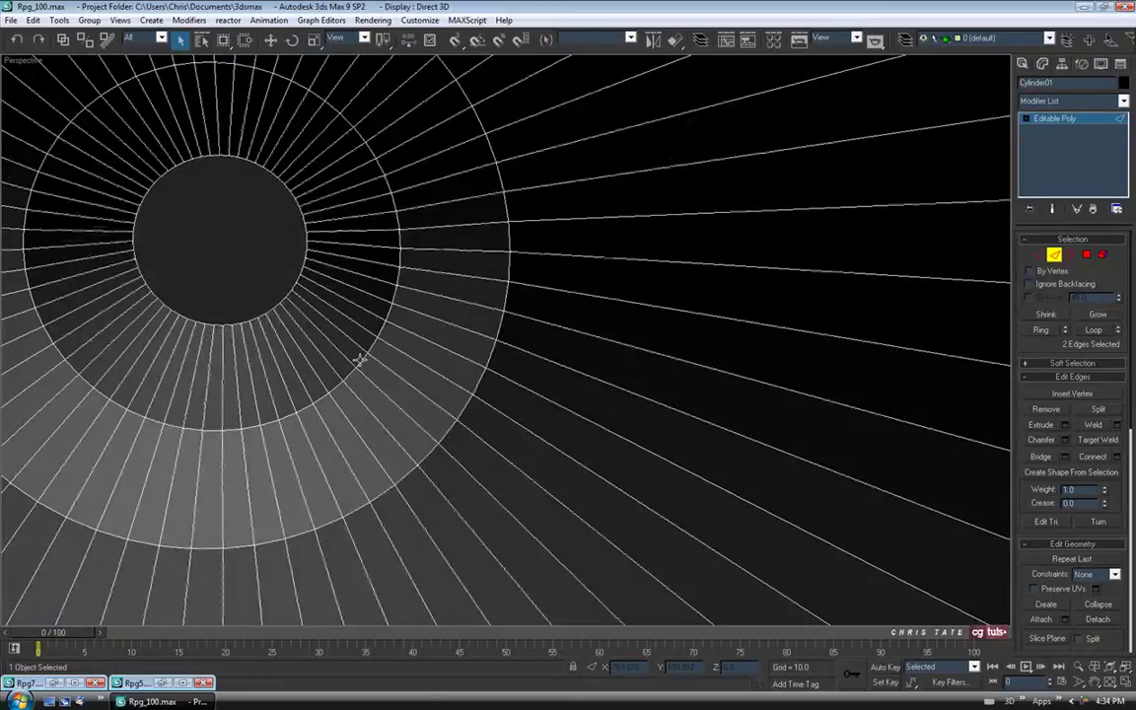
pyautogui.keyDown('ctrl'); pyautogui.click(446, 431); pyautogui.keyUp('ctrl')
pyautogui.click(1092, 330)
# - Chamfer the selected edge loops at both ends of the taper by 2.0, checking the profile against the reference in the Left view
pyautogui.keyDown('alt'); pyautogui.moveTo(836, 401); pyautogui.dragTo(596, 400, button='middle'); pyautogui.keyUp('alt')
pyautogui.scroll(-5, 586, 401)
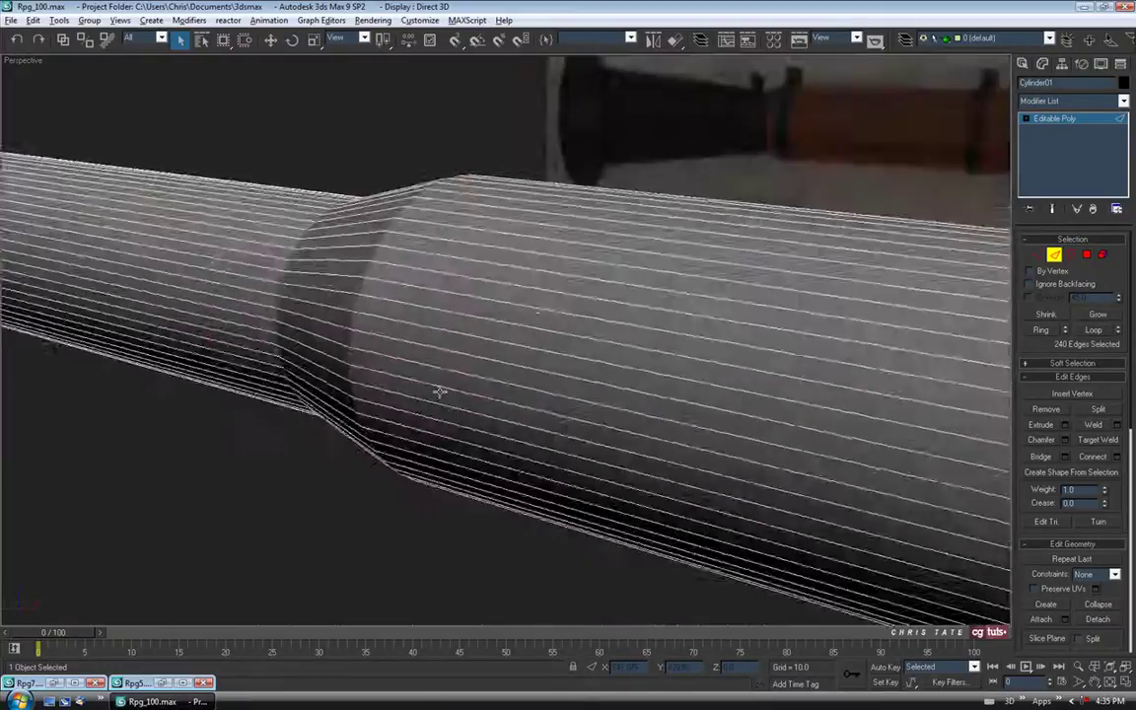
pyautogui.keyDown('alt'); pyautogui.moveTo(440, 391); pyautogui.dragTo(522, 386, button='middle'); pyautogui.keyUp('alt')
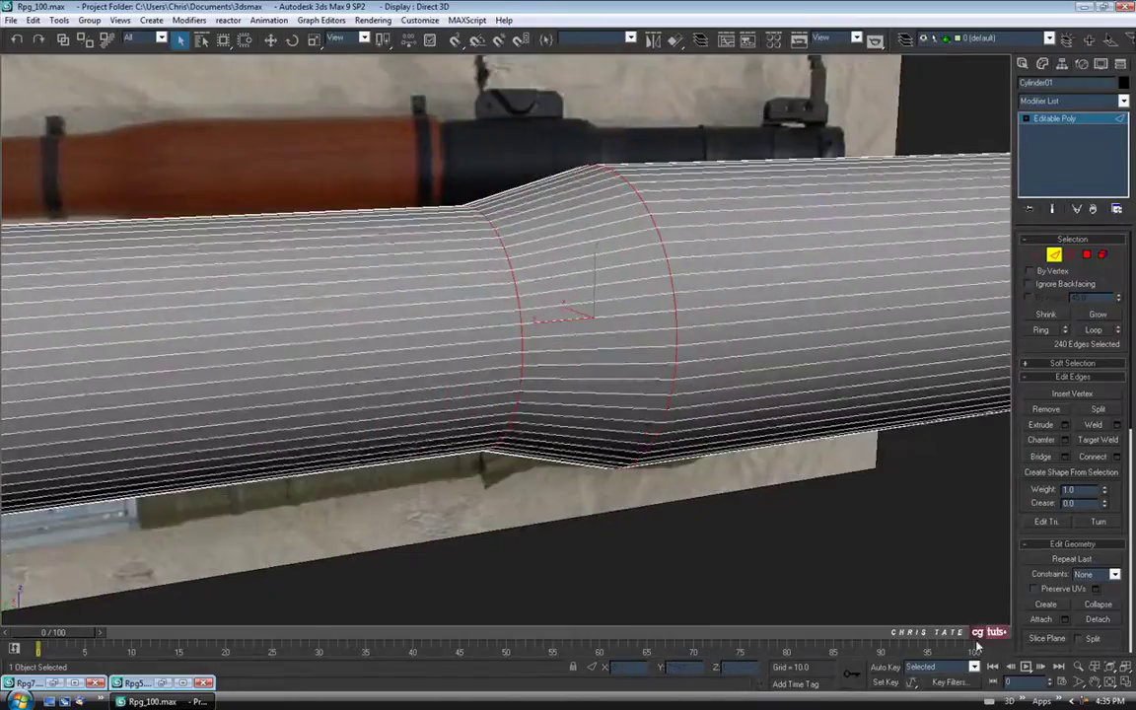
pyautogui.hotkey('alt', 'w')
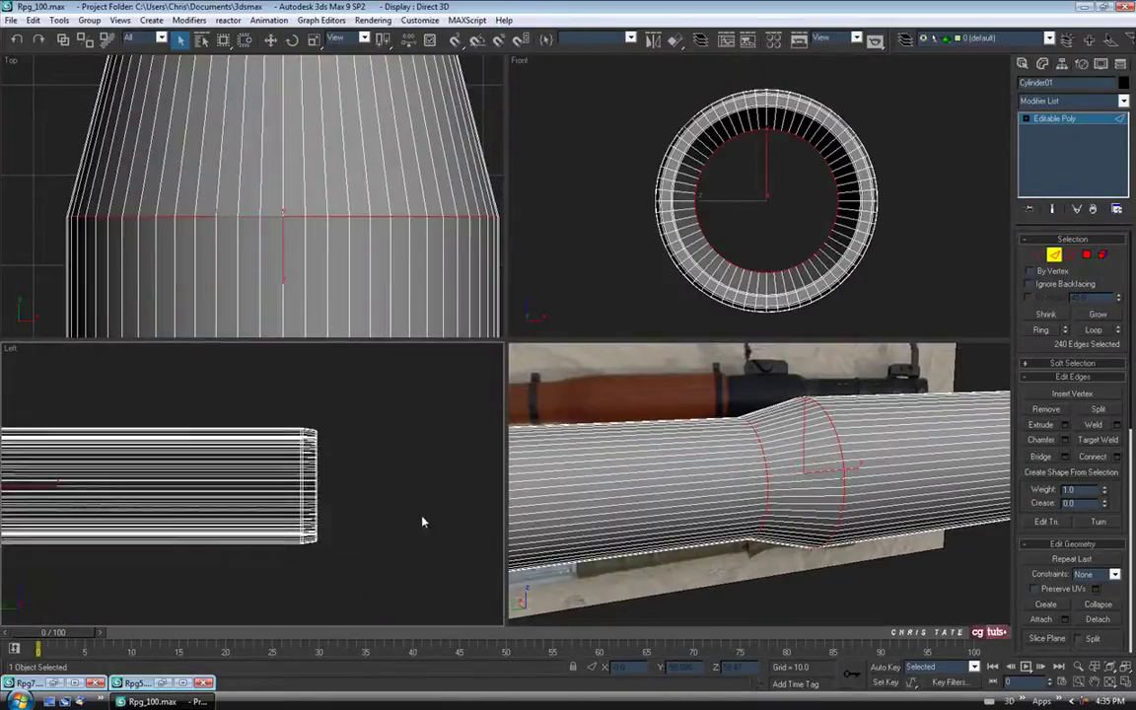
pyautogui.hotkey('alt', 'w')
pyautogui.scroll(4, 727, 434)
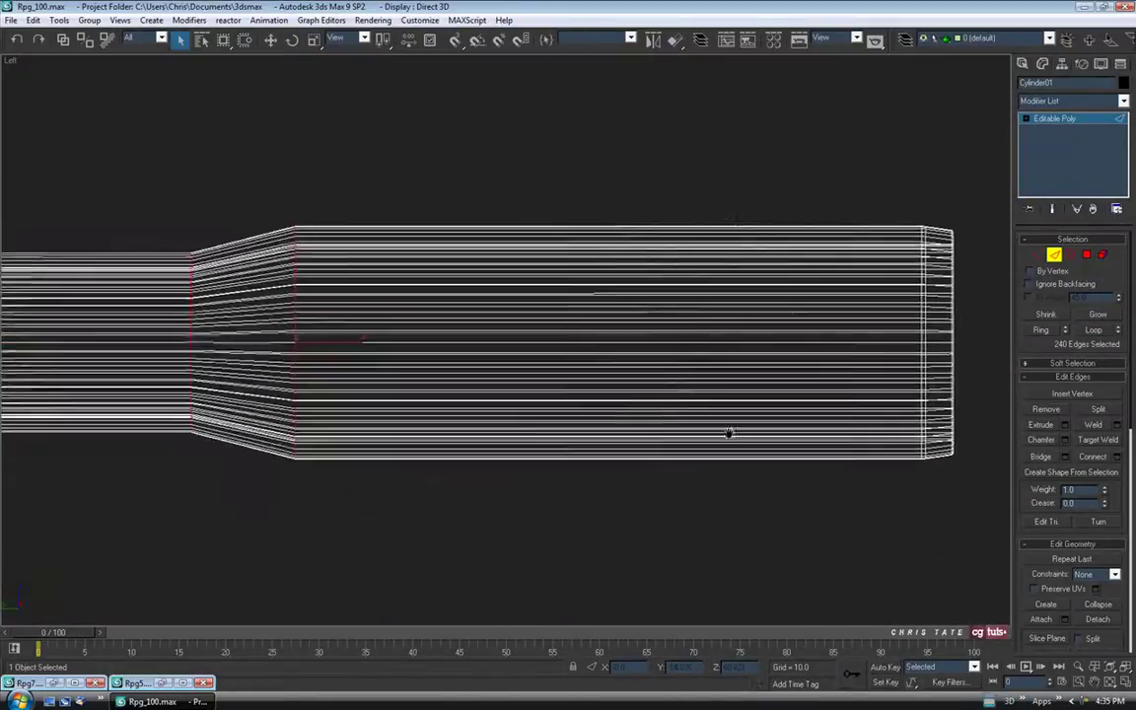
pyautogui.press('F3')
pyautogui.moveTo(453, 357)
pyautogui.mouseDown(button='middle')
pyautogui.moveTo(559, 345)
pyautogui.moveTo(555, 323)
pyautogui.mouseUp(button='middle')
pyautogui.scroll(2, 560, 345)
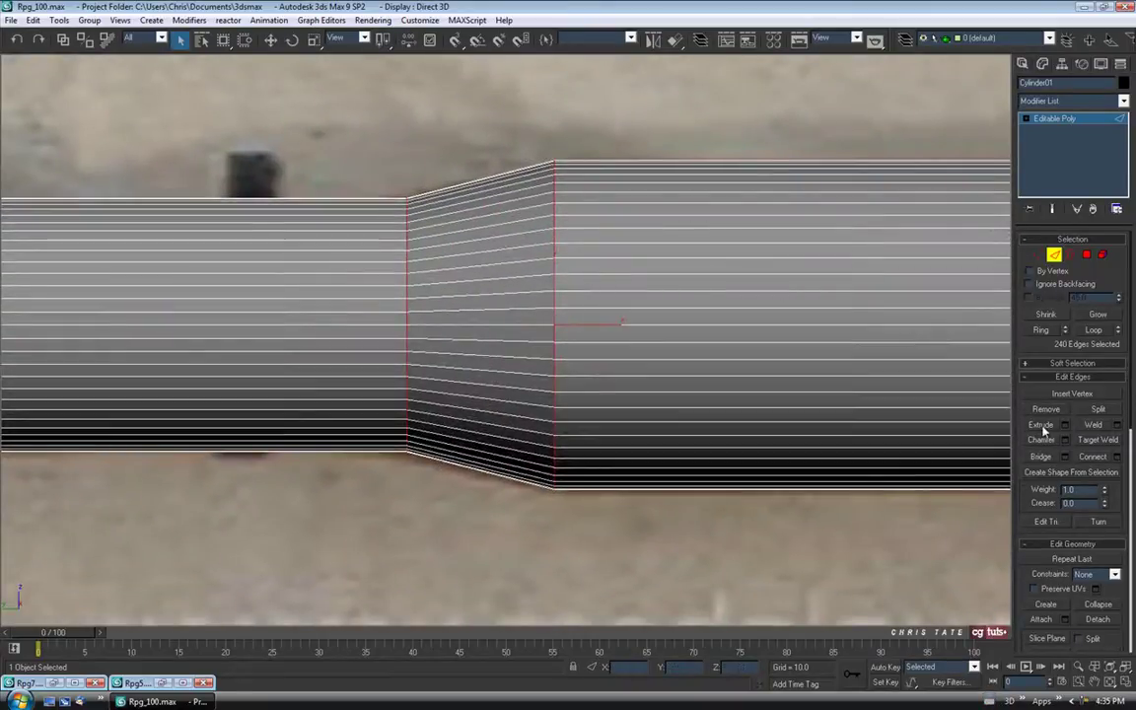
pyautogui.click(1064, 441)
pyautogui.moveTo(843, 130); pyautogui.dragTo(855, 13)
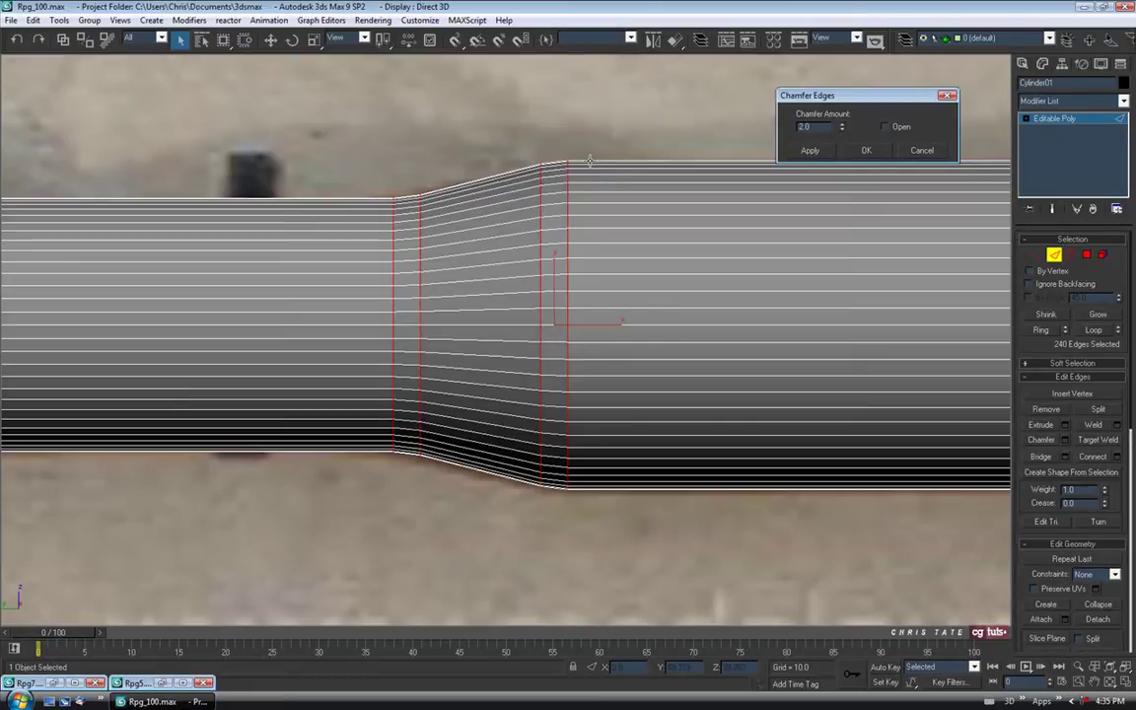
pyautogui.click(809, 151)
# - Chamfer the resulting taper edge loops again by 1.0 and leave edge editing
pyautogui.moveTo(842, 132); pyautogui.dragTo(843, 167)
pyautogui.doubleClick(804, 127)
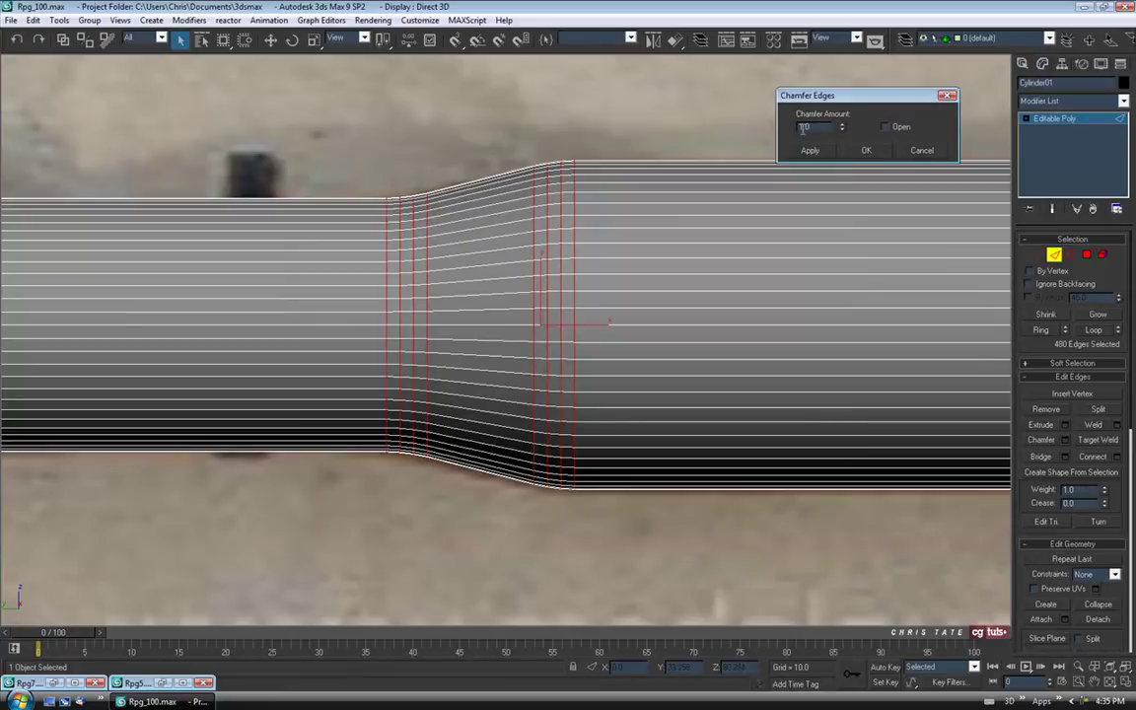
pyautogui.click(866, 151)
pyautogui.scroll(-3, 552, 322)
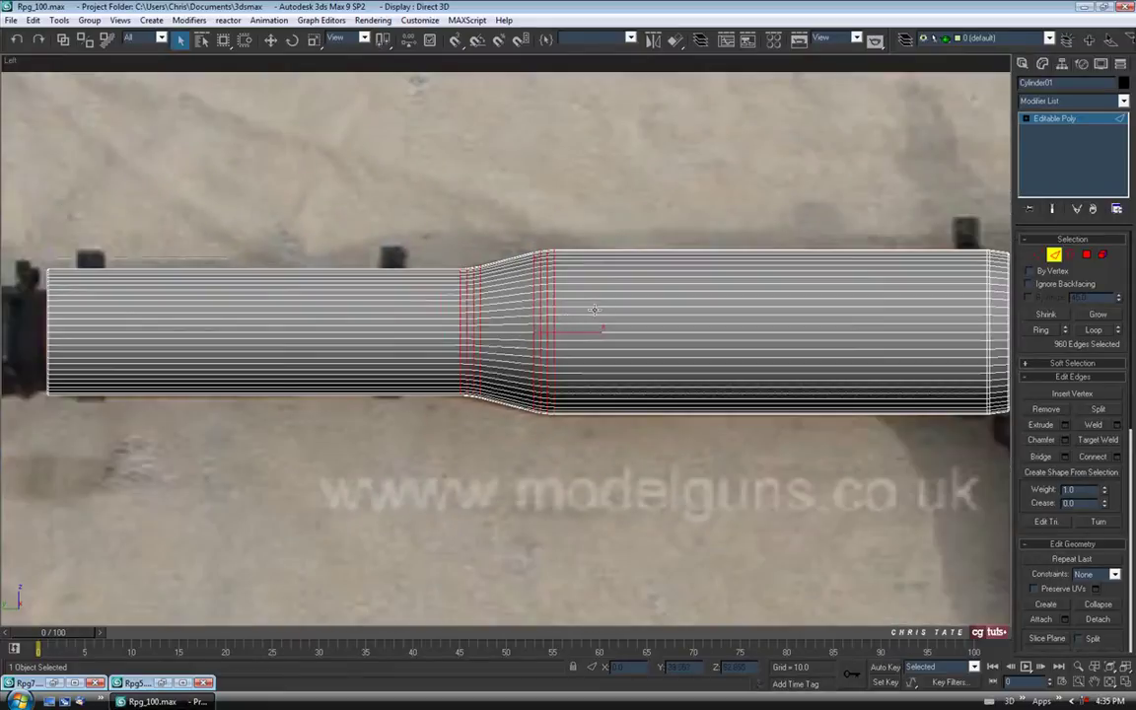
pyautogui.moveTo(614, 353); pyautogui.dragTo(582, 340, button='middle')
pyautogui.hotkey('alt', 'w')
pyautogui.keyDown('alt'); pyautogui.moveTo(865, 563); pyautogui.dragTo(867, 528, button='middle'); pyautogui.keyUp('alt')
pyautogui.hotkey('alt', 'w')
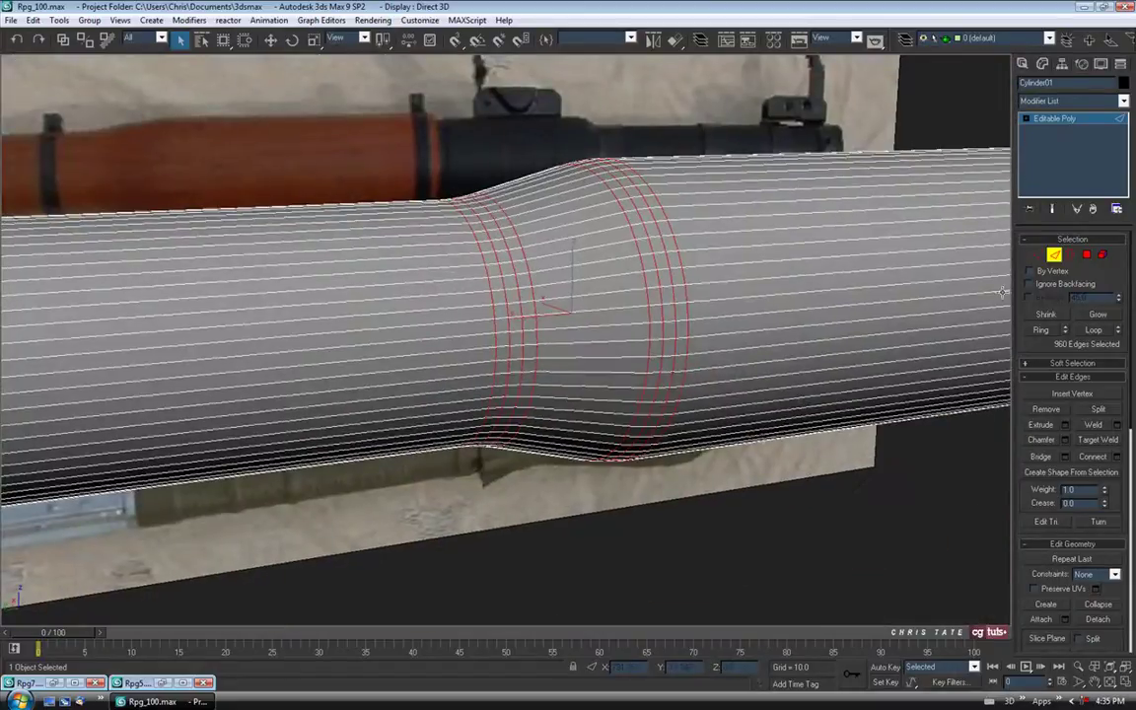
pyautogui.click(1052, 256)
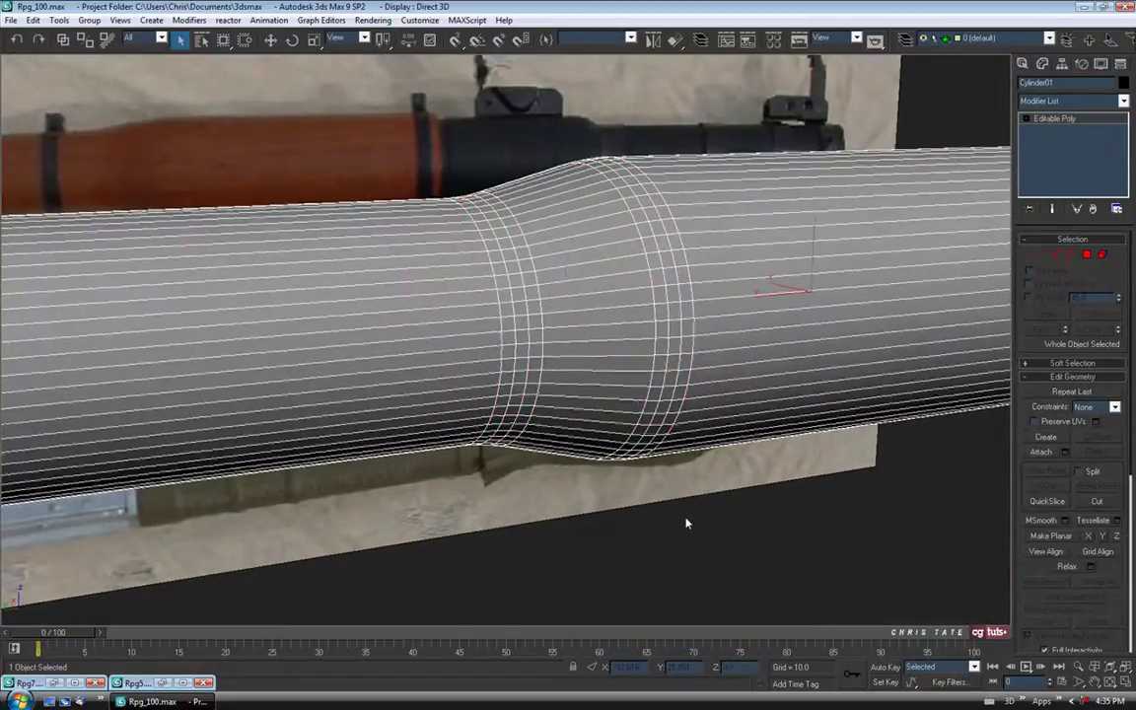
# - Examine the shading along the tube's taper and wide-end rim with the wireframe edges hidden
pyautogui.scroll(-10, 686, 522)
pyautogui.keyDown('alt'); pyautogui.moveTo(634, 457); pyautogui.dragTo(564, 356, button='middle'); pyautogui.keyUp('alt')
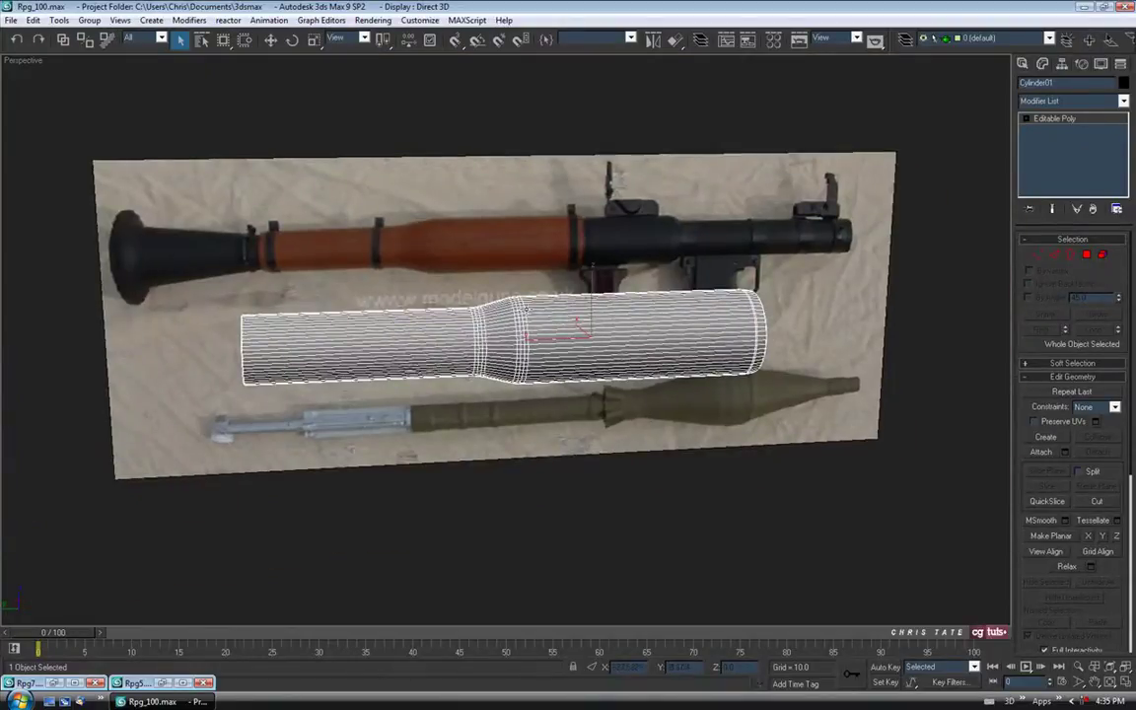
pyautogui.keyDown('alt'); pyautogui.moveTo(487, 458); pyautogui.dragTo(399, 446, button='middle'); pyautogui.keyUp('alt')
pyautogui.scroll(8, 552, 431)
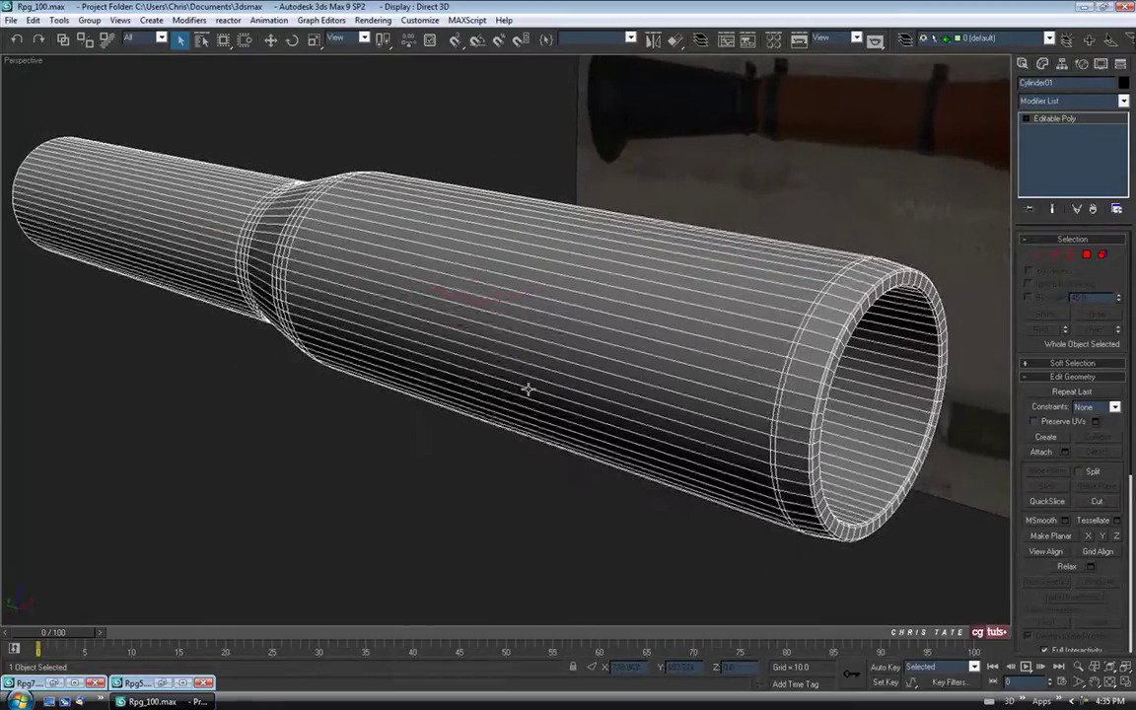
pyautogui.press('F3')
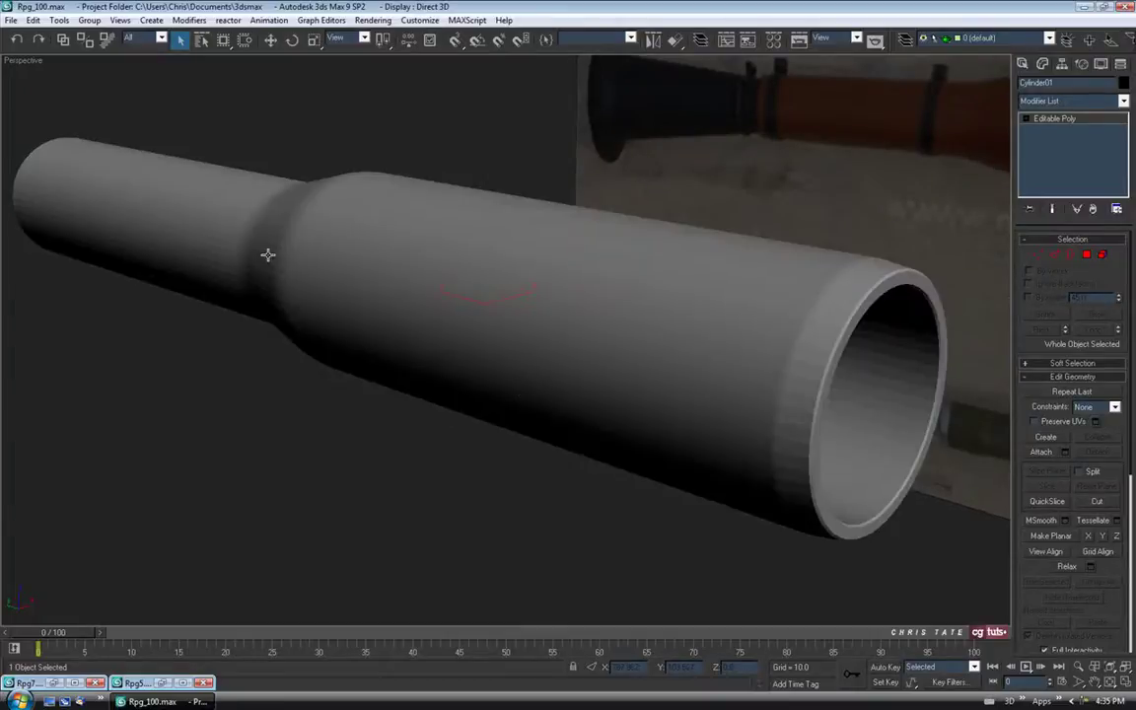
pyautogui.keyDown('alt'); pyautogui.moveTo(737, 472); pyautogui.dragTo(701, 391, button='middle'); pyautogui.keyUp('alt')
pyautogui.scroll(-3, 712, 378)
pyautogui.moveTo(751, 361); pyautogui.dragTo(743, 354, button='middle')
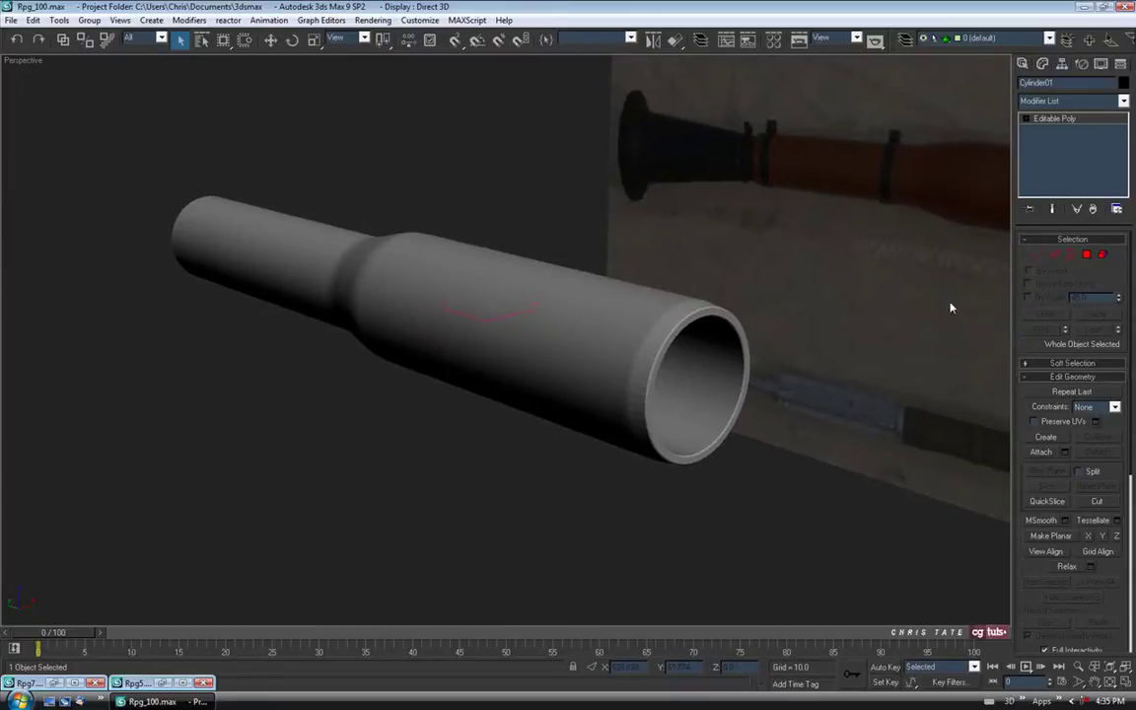
# - Add a Smooth modifier to the tube and enable Auto Smooth
pyautogui.click(1123, 100)
pyautogui.moveTo(1123, 148); pyautogui.dragTo(1123, 342)
pyautogui.click(1043, 457)
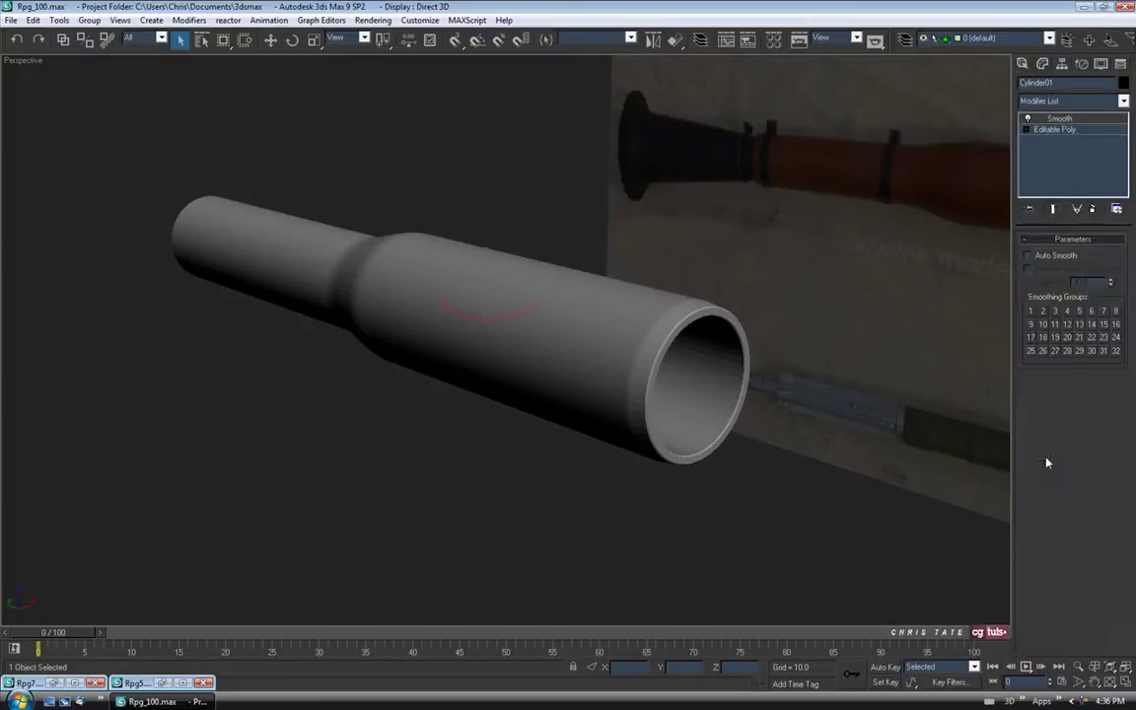
pyautogui.click(1029, 257)
pyautogui.keyDown('alt'); pyautogui.moveTo(751, 426); pyautogui.dragTo(677, 425, button='middle'); pyautogui.keyUp('alt')
pyautogui.keyDown('alt'); pyautogui.moveTo(657, 332); pyautogui.dragTo(661, 344, button='middle'); pyautogui.keyUp('alt')
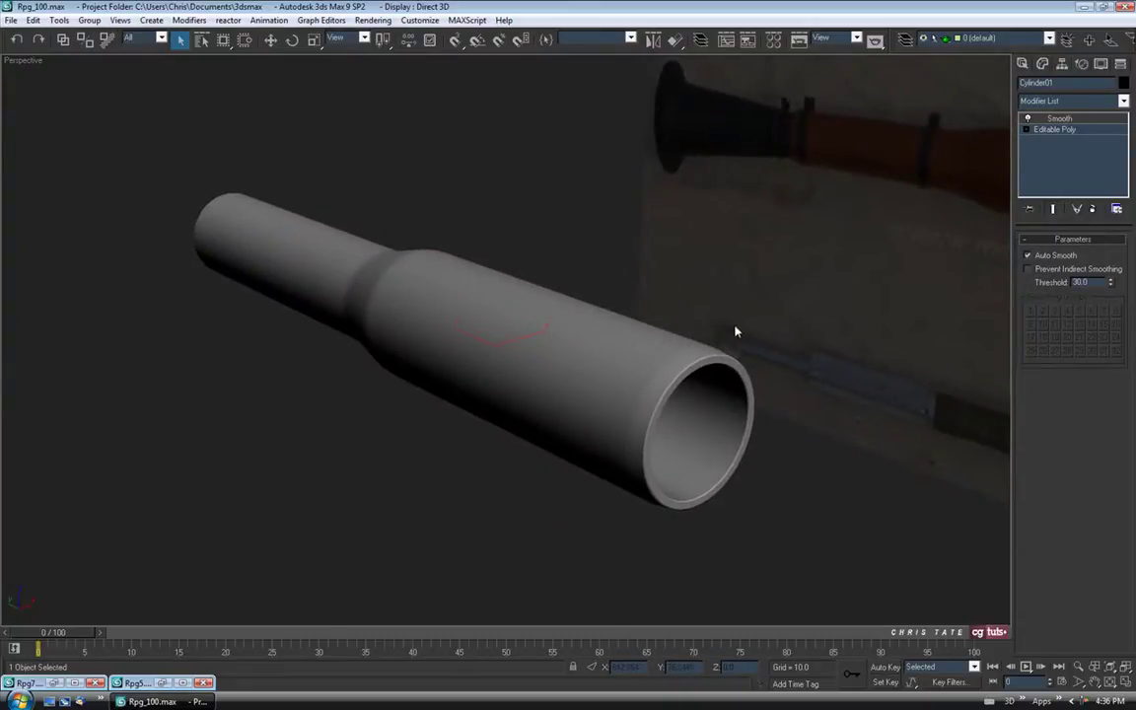
pyautogui.keyDown('alt'); pyautogui.moveTo(736, 331); pyautogui.dragTo(844, 232, button='middle'); pyautogui.keyUp('alt')
# - Rename the tube object as Heat_Shield
pyautogui.moveTo(1057, 84); pyautogui.dragTo(1022, 82)
pyautogui.write('Hel')
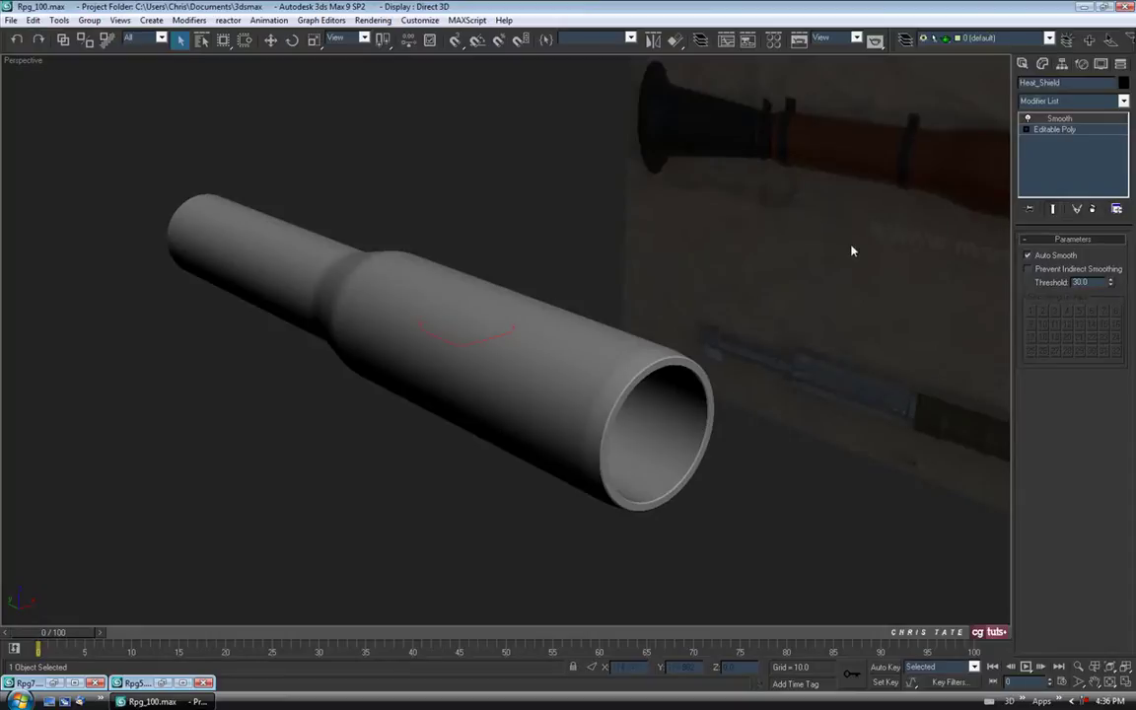
pyautogui.moveTo(734, 312); pyautogui.dragTo(747, 309, button='middle')
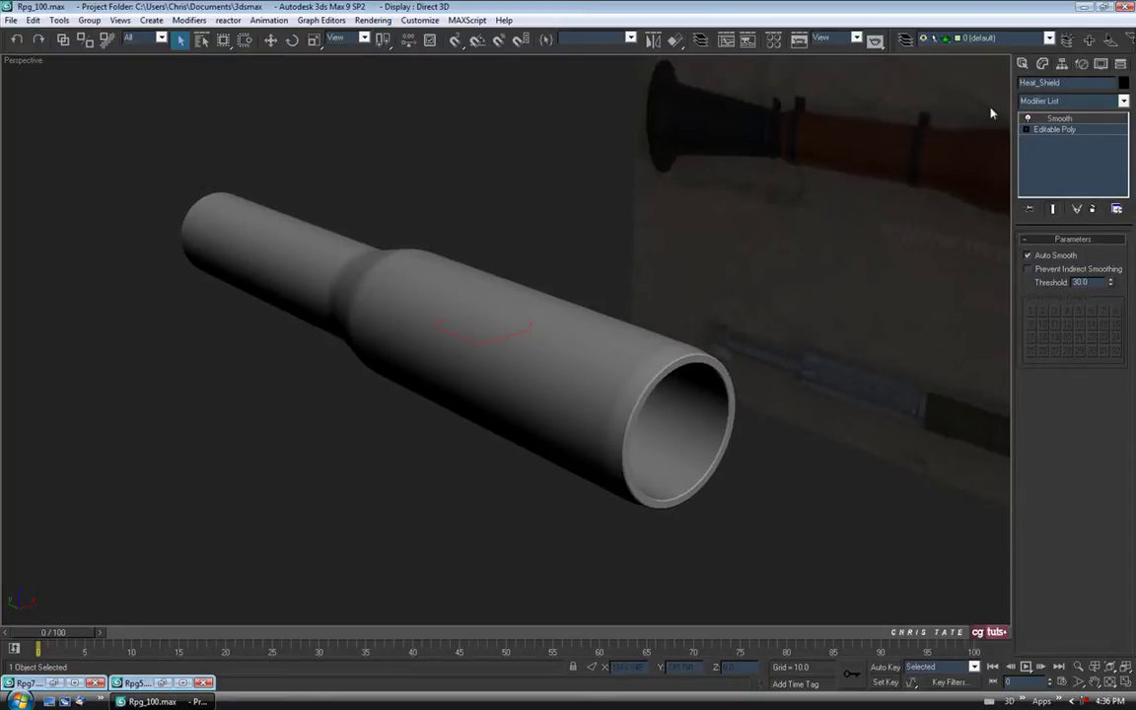
# - Center the heat shield's pivot point to the object
pyautogui.click(1062, 64)
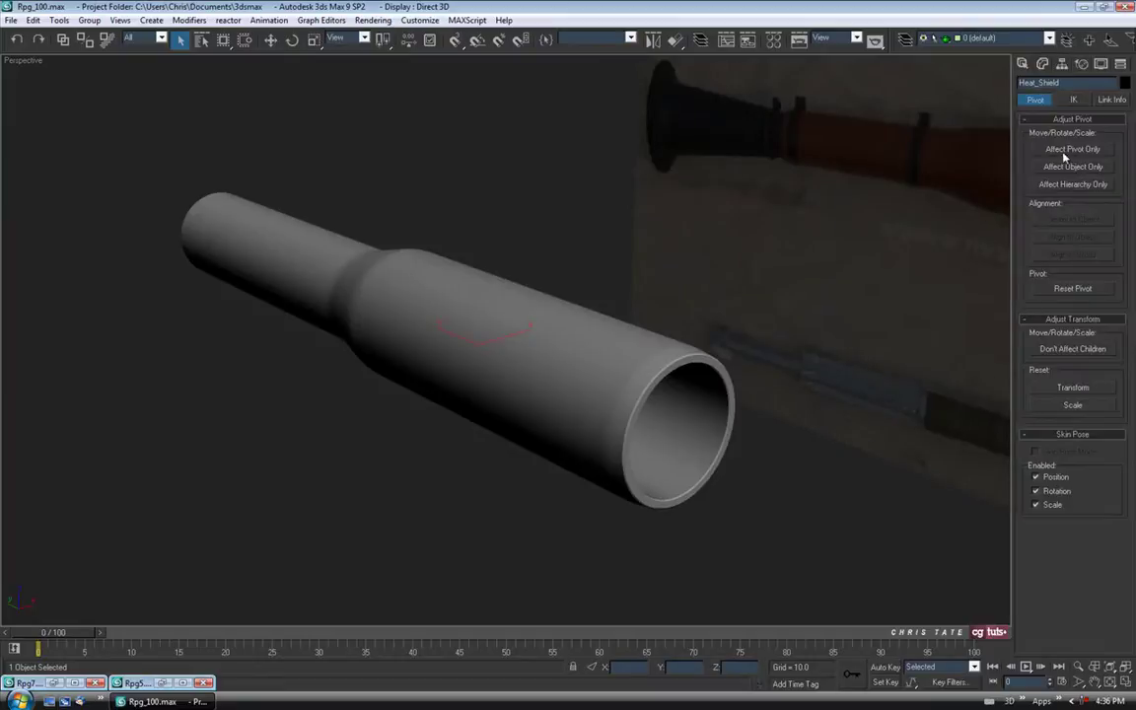
pyautogui.click(1071, 149)
pyautogui.click(1067, 226)
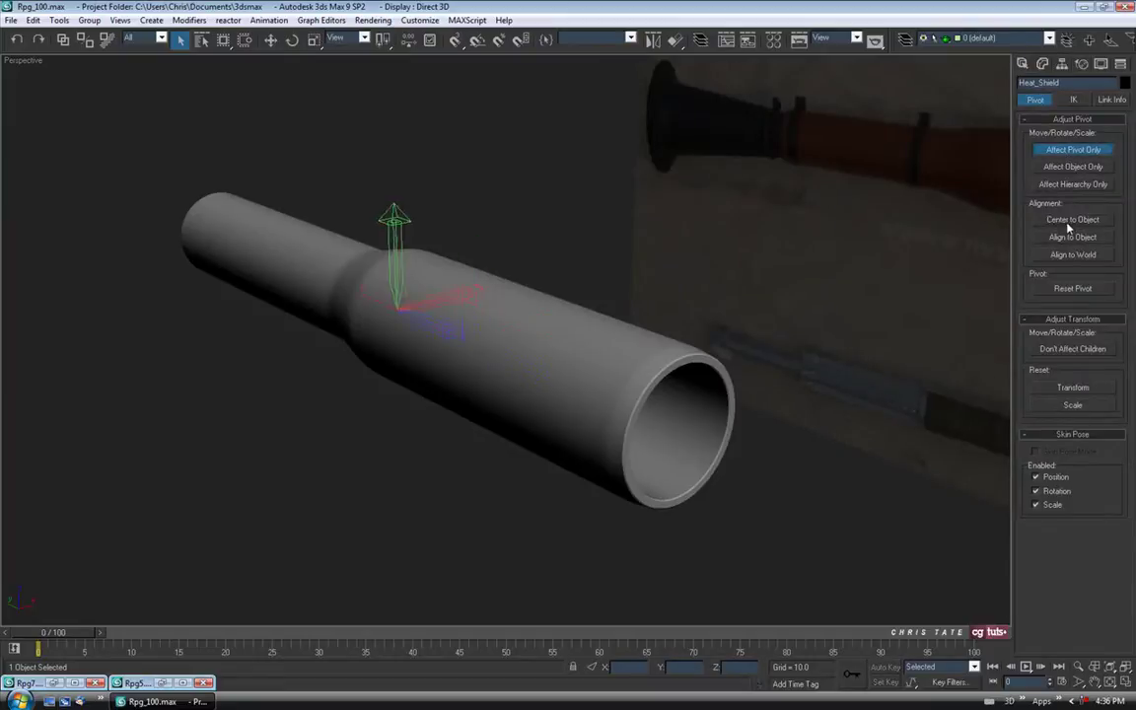
pyautogui.click(1067, 151)
pyautogui.click(1023, 65)
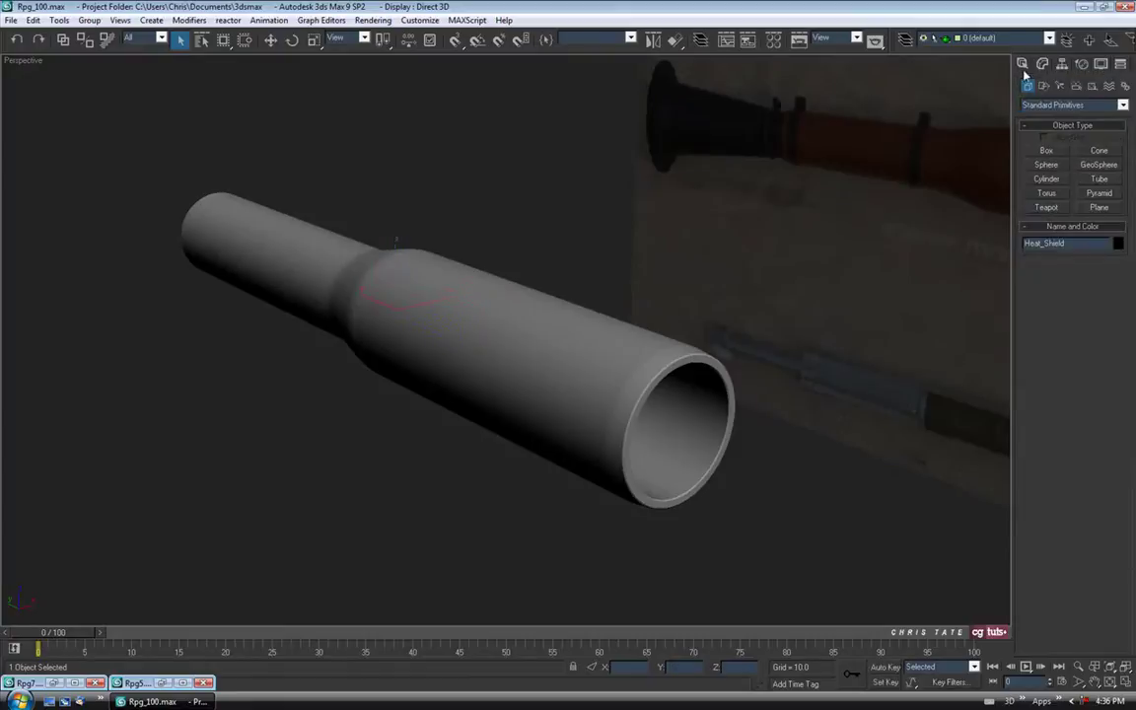
# - Show the mesh edges over the shaded heat shield and deselect it
pyautogui.keyDown('alt'); pyautogui.moveTo(682, 351); pyautogui.dragTo(731, 350, button='middle'); pyautogui.keyUp('alt')
pyautogui.press('F4')
pyautogui.scroll(-3, 667, 414)
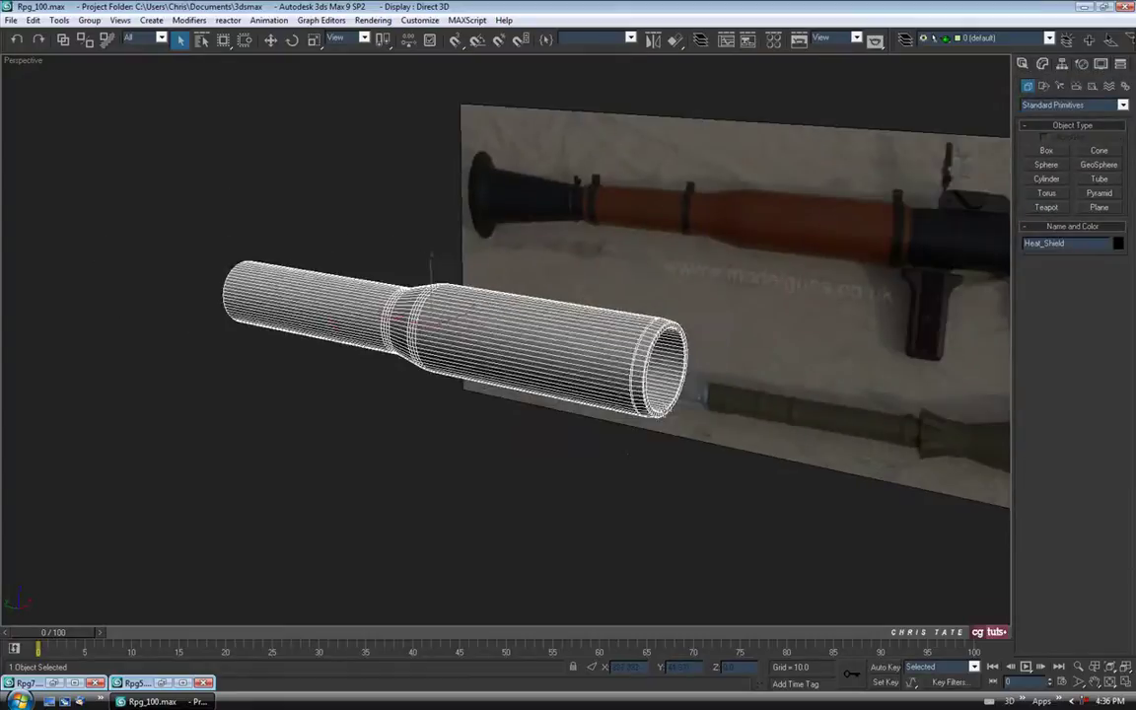
pyautogui.click(630, 455)
pyautogui.moveTo(630, 455)
pyautogui.keyDown('alt'); pyautogui.mouseDown(button='middle')
pyautogui.moveTo(737, 446)
pyautogui.moveTo(626, 449)
pyautogui.mouseUp(button='middle'); pyautogui.keyUp('alt')
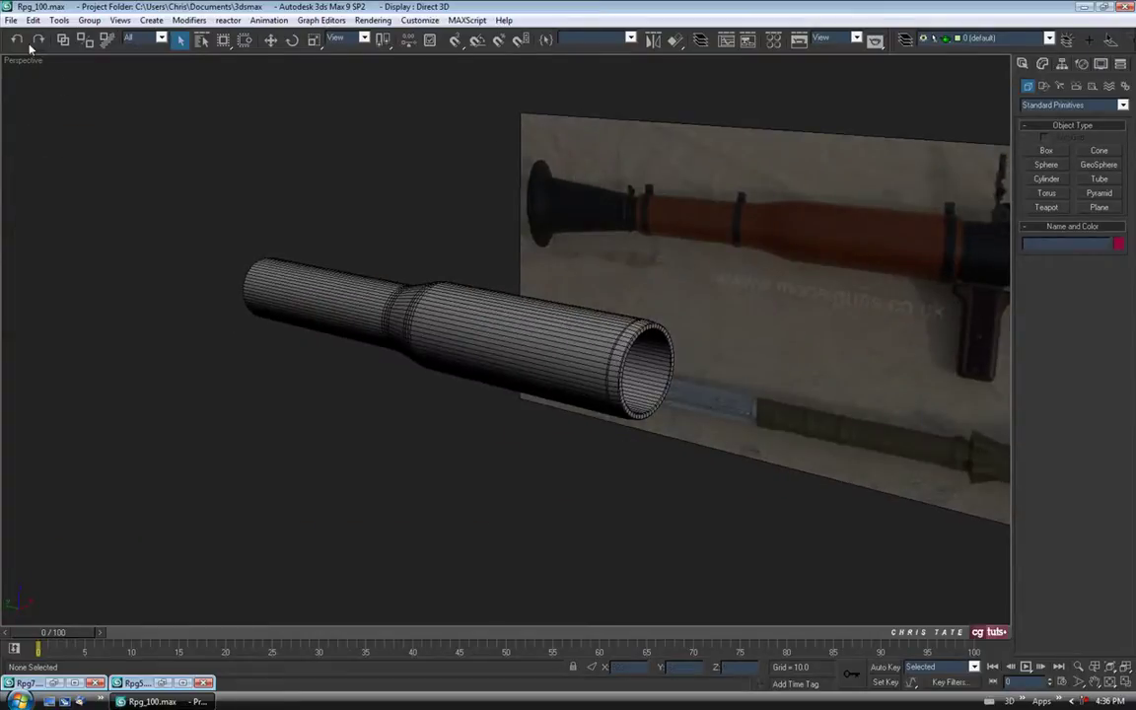
# - Save the scene as an incremented copy named Rpg_101
pyautogui.click(5, 19)
pyautogui.click(40, 112)
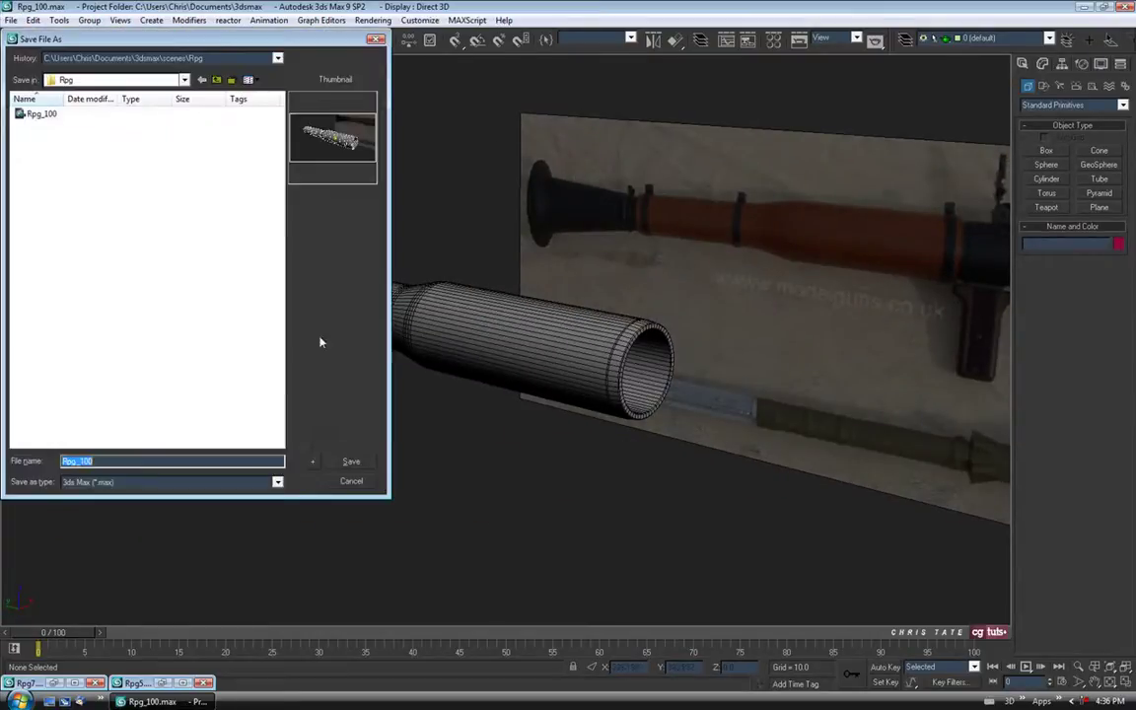
pyautogui.click(313, 463)
# - Create a 60-sided cylinder centred in the heat shield's opening in the Front view, about 17.8 in radius and 6.2 high
pyautogui.keyDown('alt'); pyautogui.moveTo(315, 467); pyautogui.dragTo(383, 399, button='middle'); pyautogui.keyUp('alt')
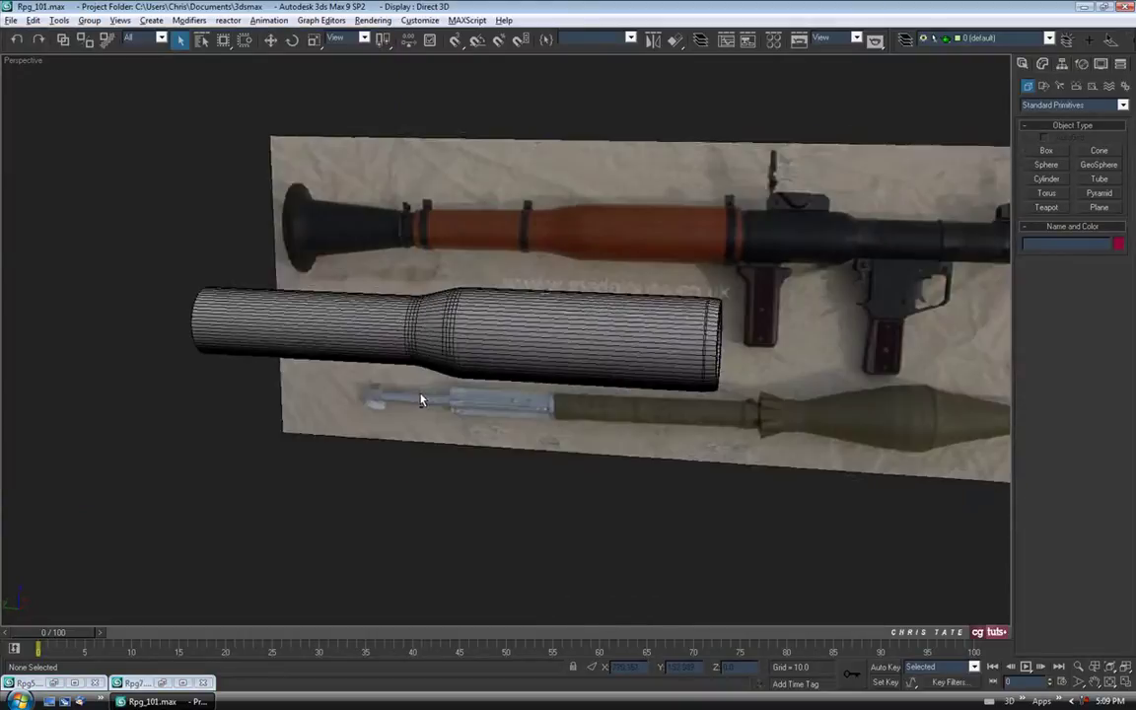
pyautogui.keyDown('alt'); pyautogui.moveTo(421, 399); pyautogui.dragTo(376, 352, button='middle'); pyautogui.keyUp('alt')
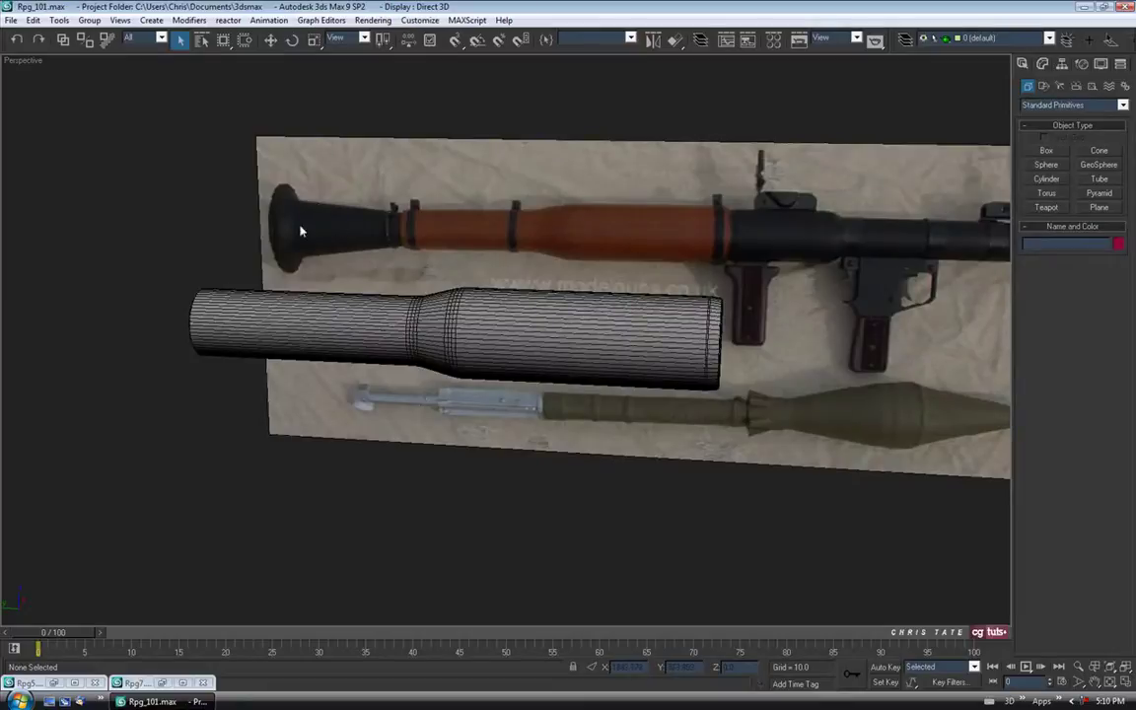
pyautogui.keyDown('alt'); pyautogui.moveTo(372, 236); pyautogui.dragTo(384, 317, button='middle'); pyautogui.keyUp('alt')
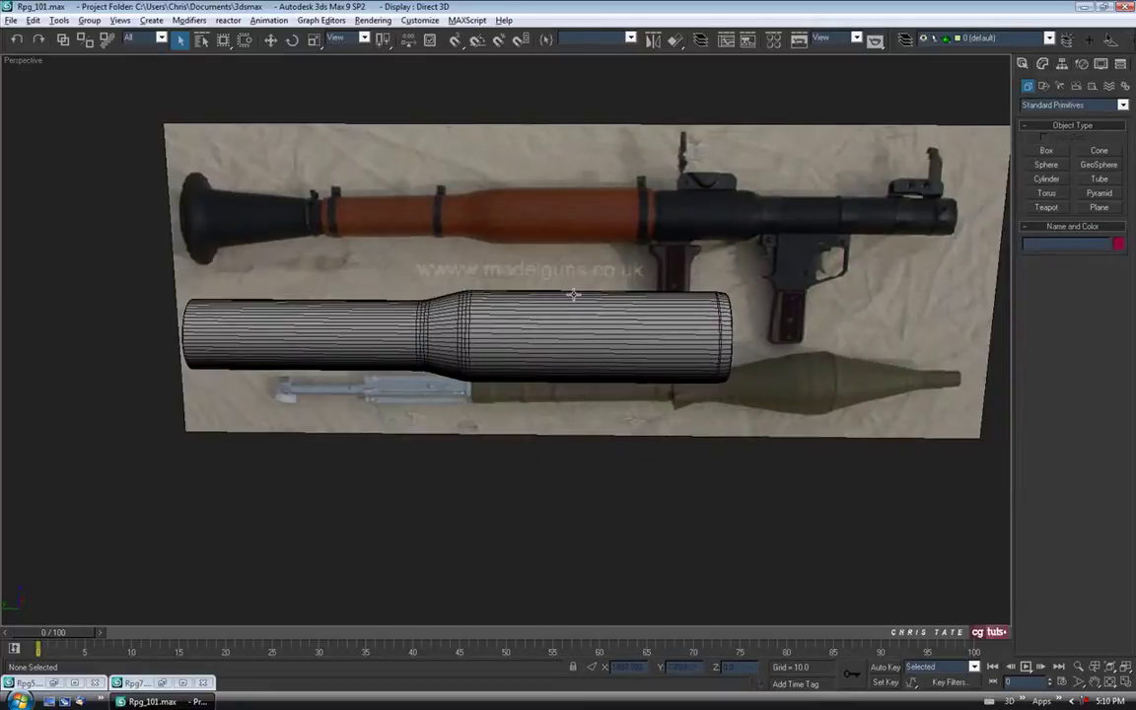
pyautogui.keyDown('alt'); pyautogui.moveTo(732, 218); pyautogui.dragTo(551, 297, button='middle'); pyautogui.keyUp('alt')
pyautogui.click(1127, 682)
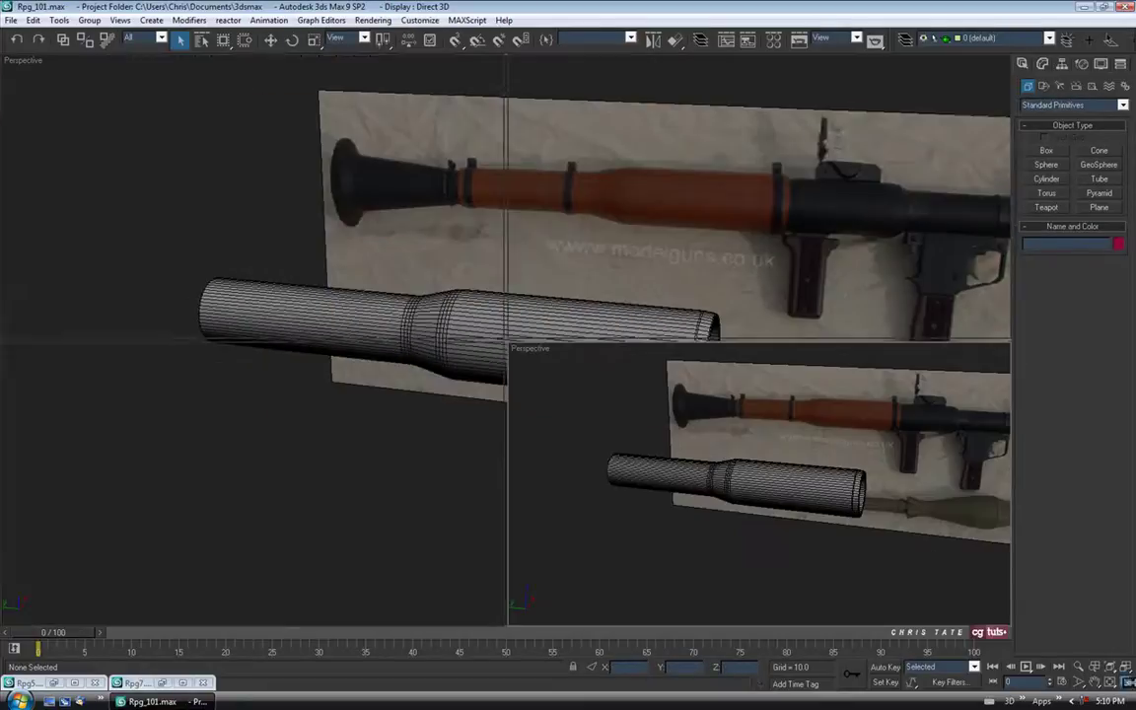
pyautogui.click(1125, 681)
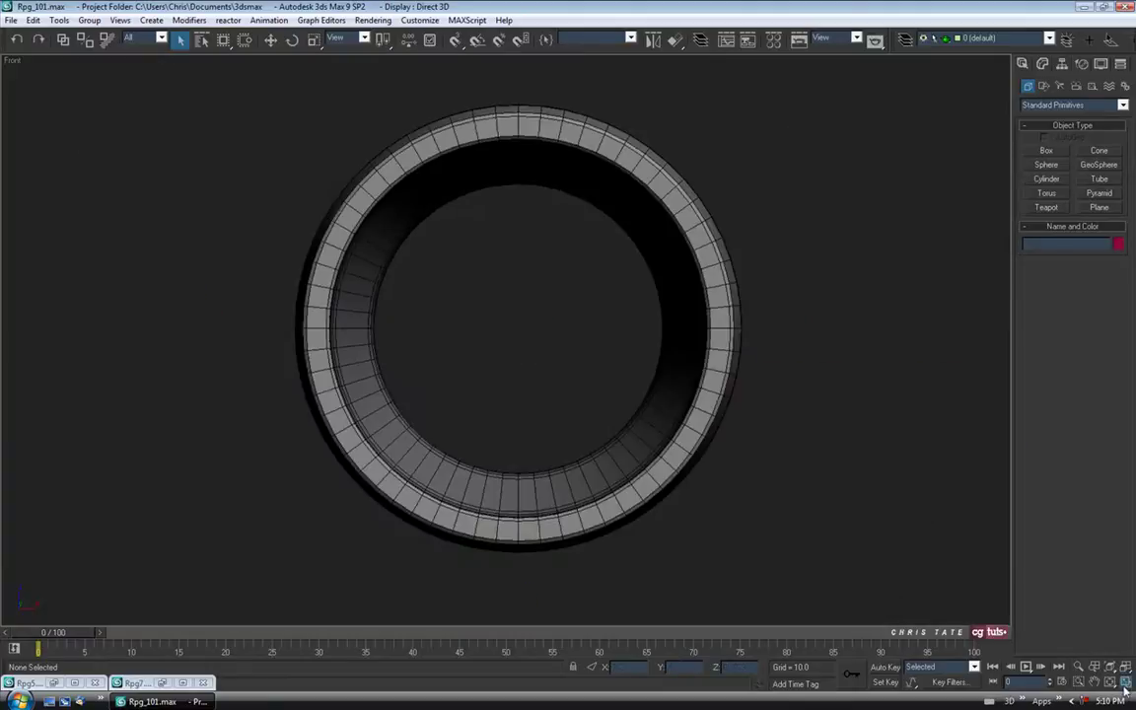
pyautogui.moveTo(596, 282); pyautogui.dragTo(578, 287, button='middle')
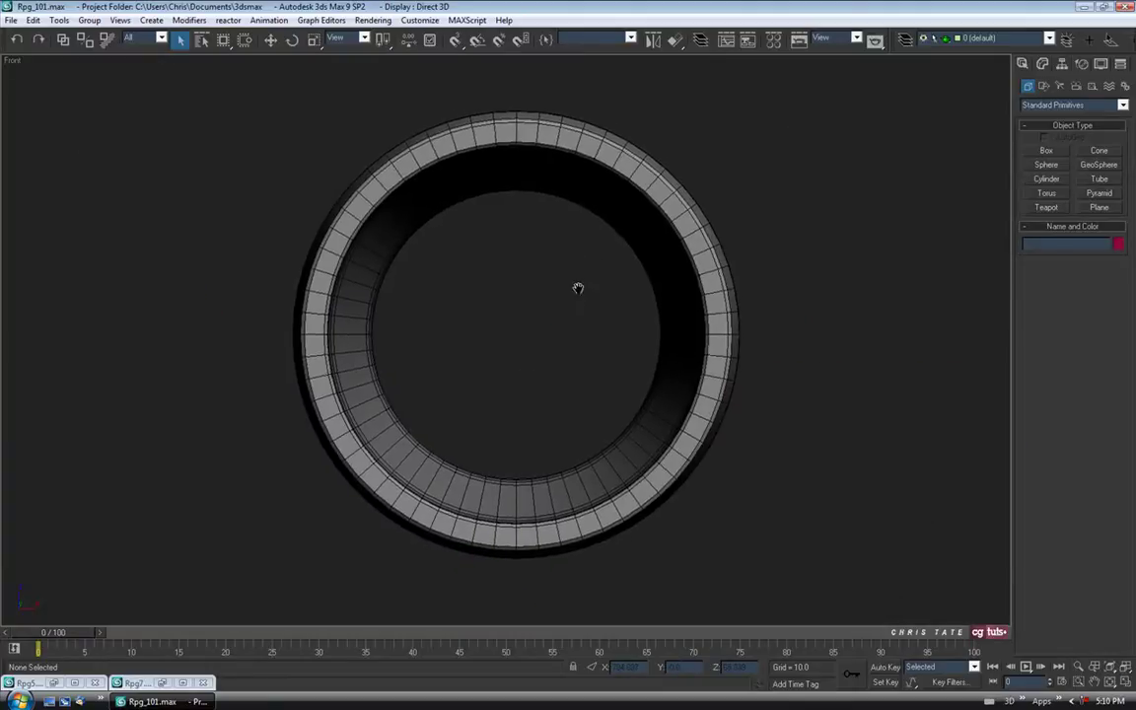
pyautogui.click(1043, 179)
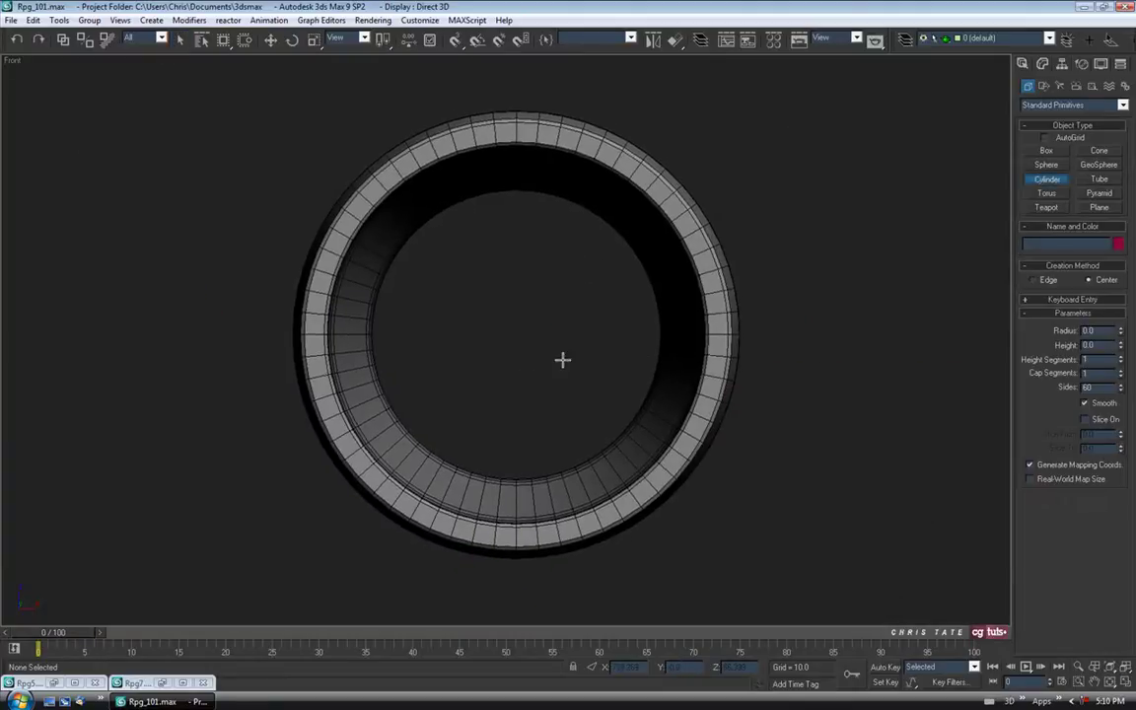
pyautogui.moveTo(518, 332); pyautogui.dragTo(522, 499)
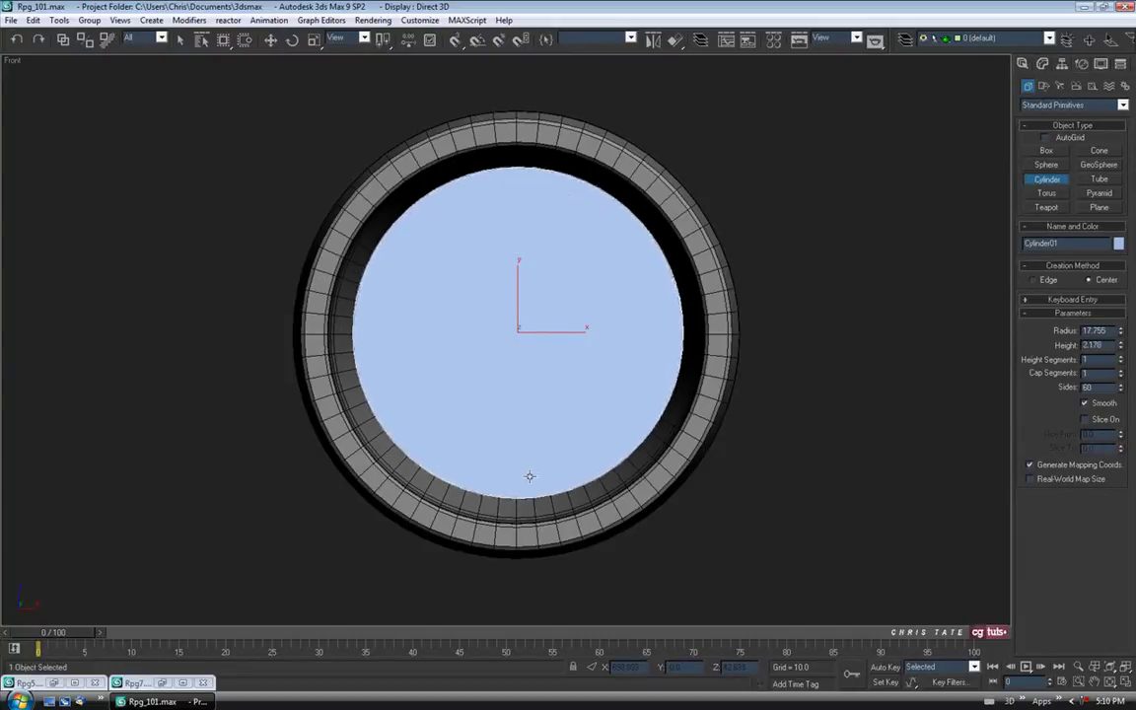
pyautogui.click(527, 438)
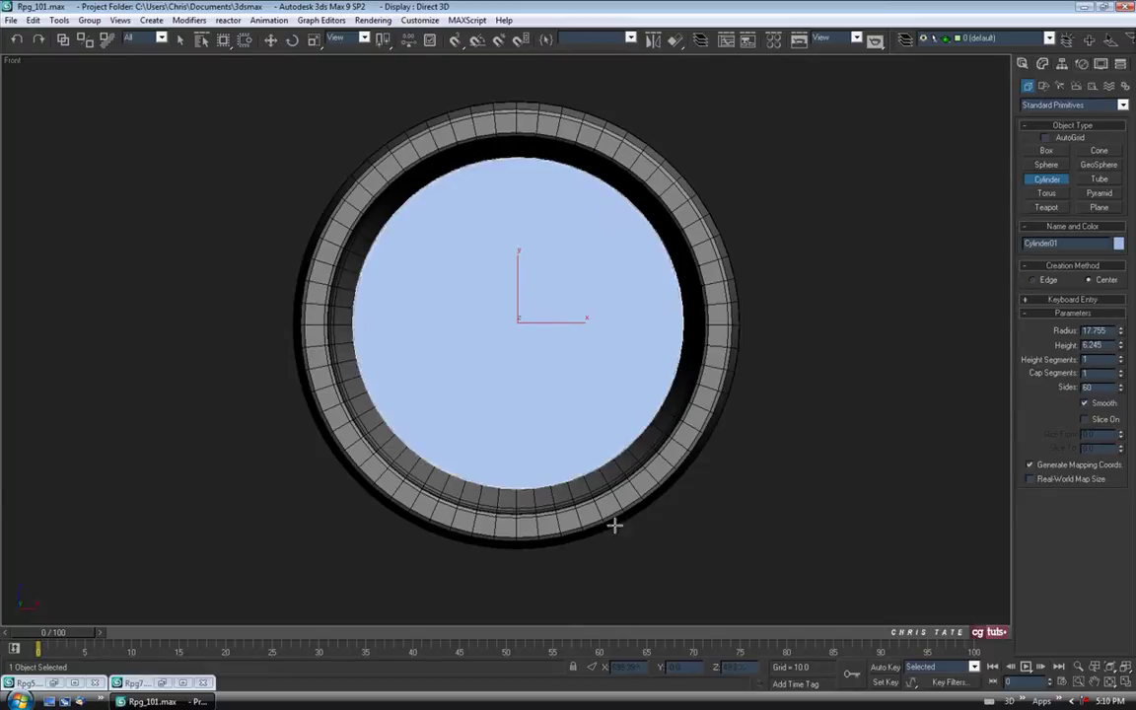
# - In the Perspective view, move the cylinder along Y out past the heat shield's wide end, to about -82
pyautogui.click(1125, 682)
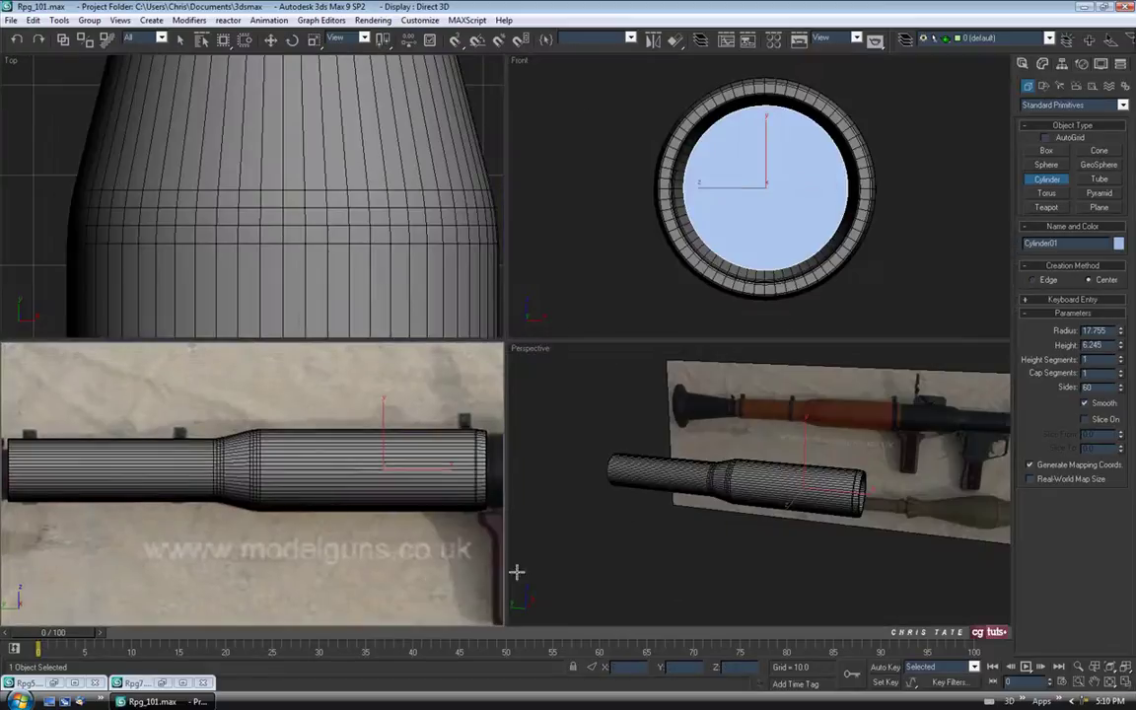
pyautogui.click(1125, 684)
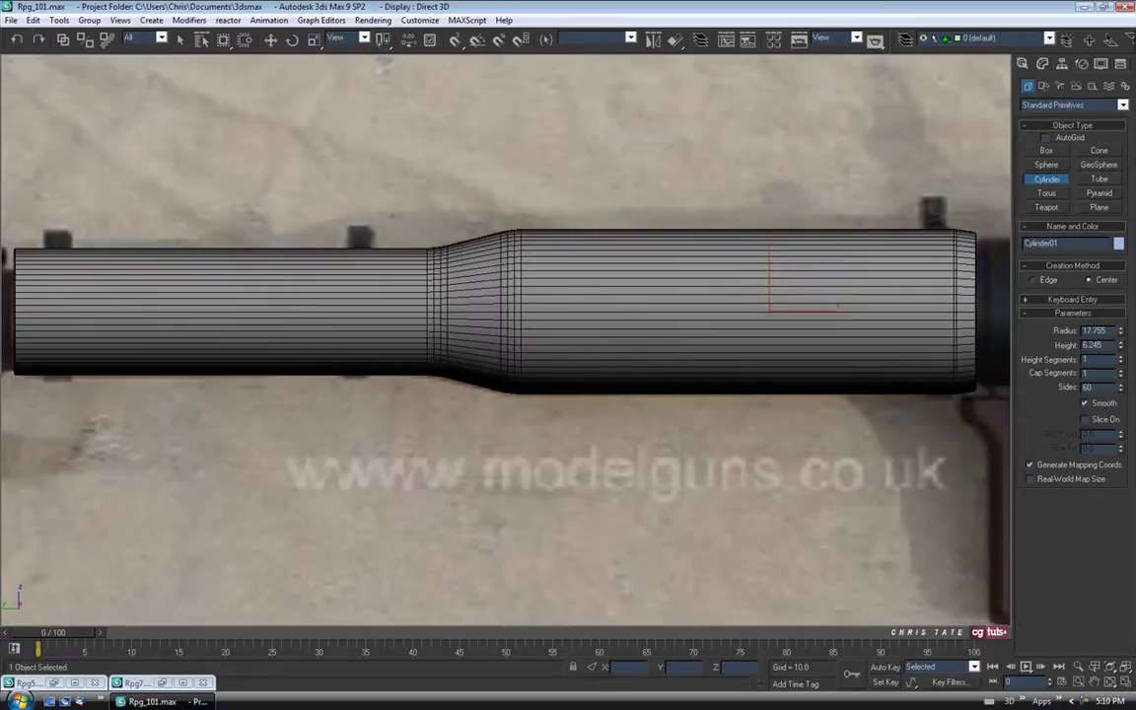
pyautogui.click(1124, 682)
pyautogui.rightClick(846, 540)
pyautogui.click(1125, 683)
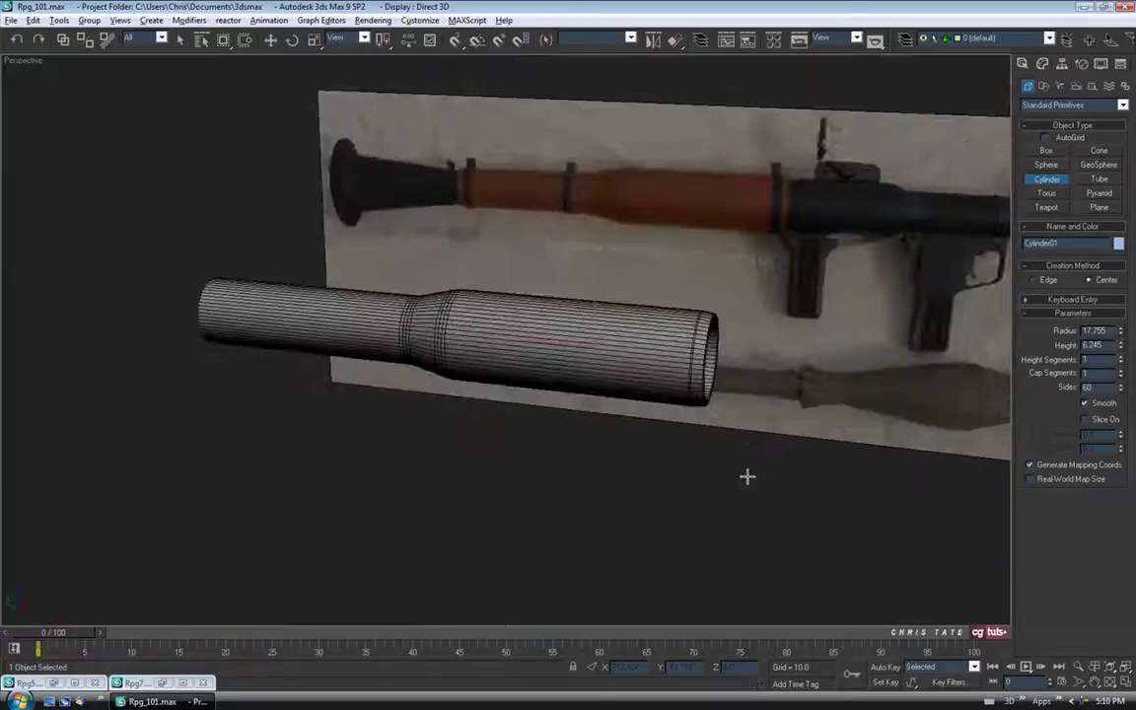
pyautogui.keyDown('alt'); pyautogui.moveTo(746, 477); pyautogui.dragTo(720, 491, button='middle'); pyautogui.keyUp('alt')
pyautogui.click(271, 40)
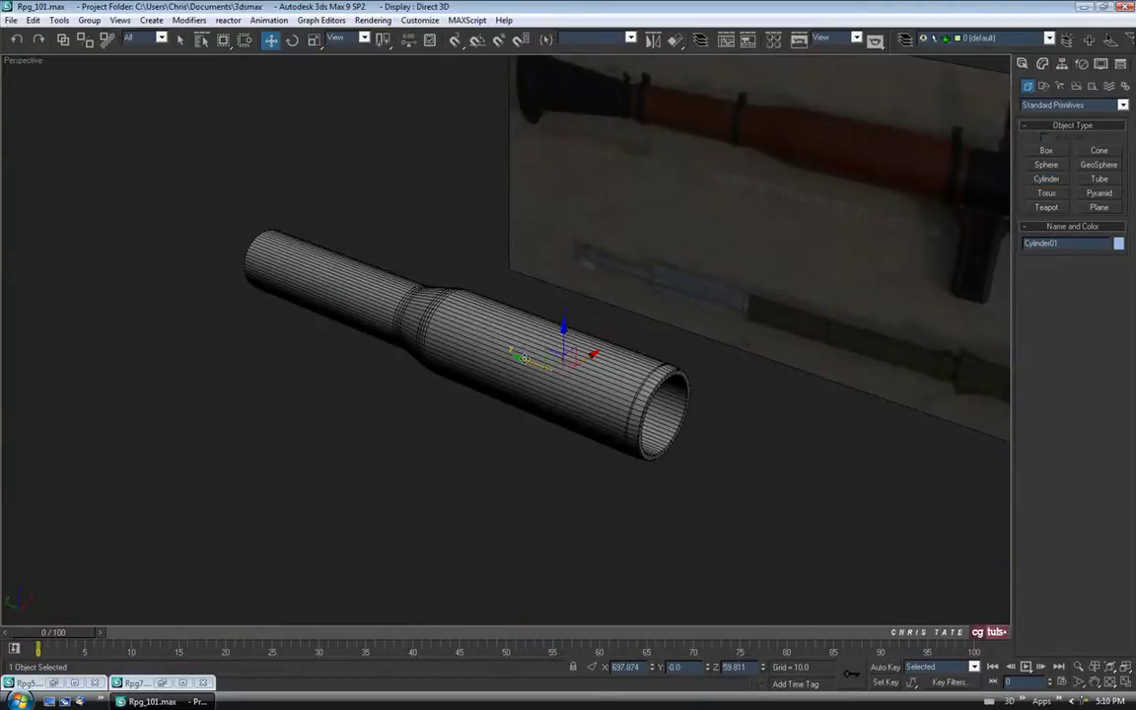
pyautogui.moveTo(510, 353); pyautogui.dragTo(598, 399)
pyautogui.moveTo(560, 421); pyautogui.dragTo(538, 418, button='middle')
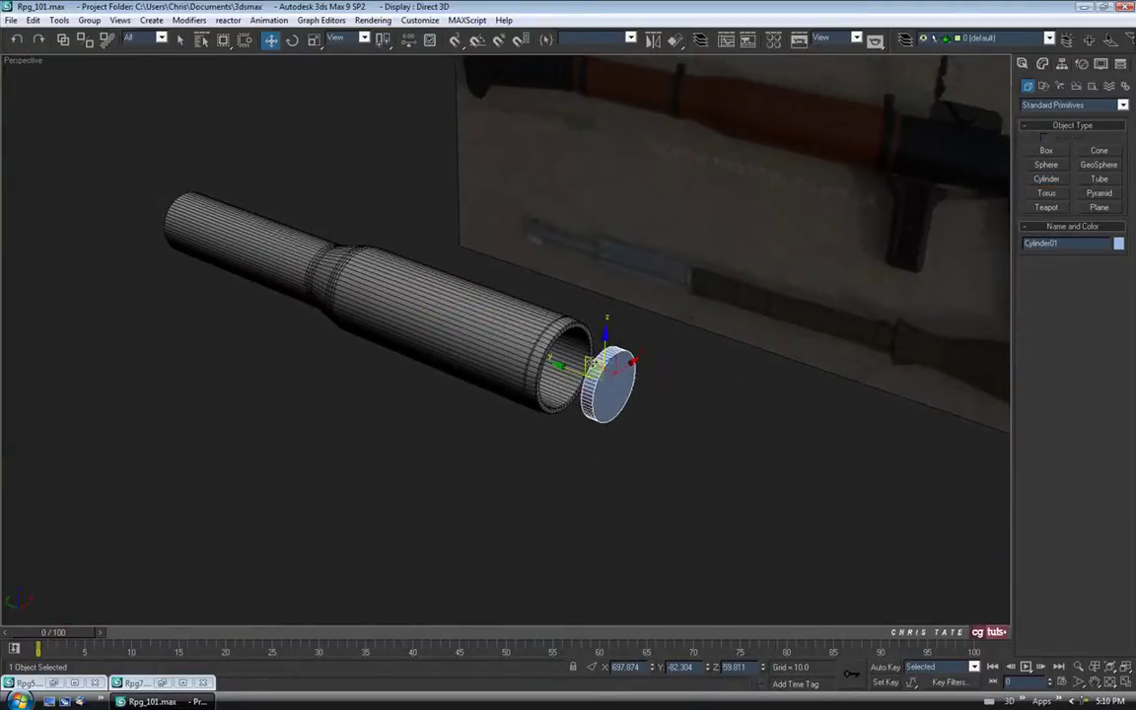
# - Center the cylinder's pivot point to the object
pyautogui.click(1062, 65)
pyautogui.click(1072, 149)
pyautogui.click(1068, 220)
pyautogui.click(1022, 63)
pyautogui.moveTo(678, 237); pyautogui.dragTo(706, 244, button='middle')
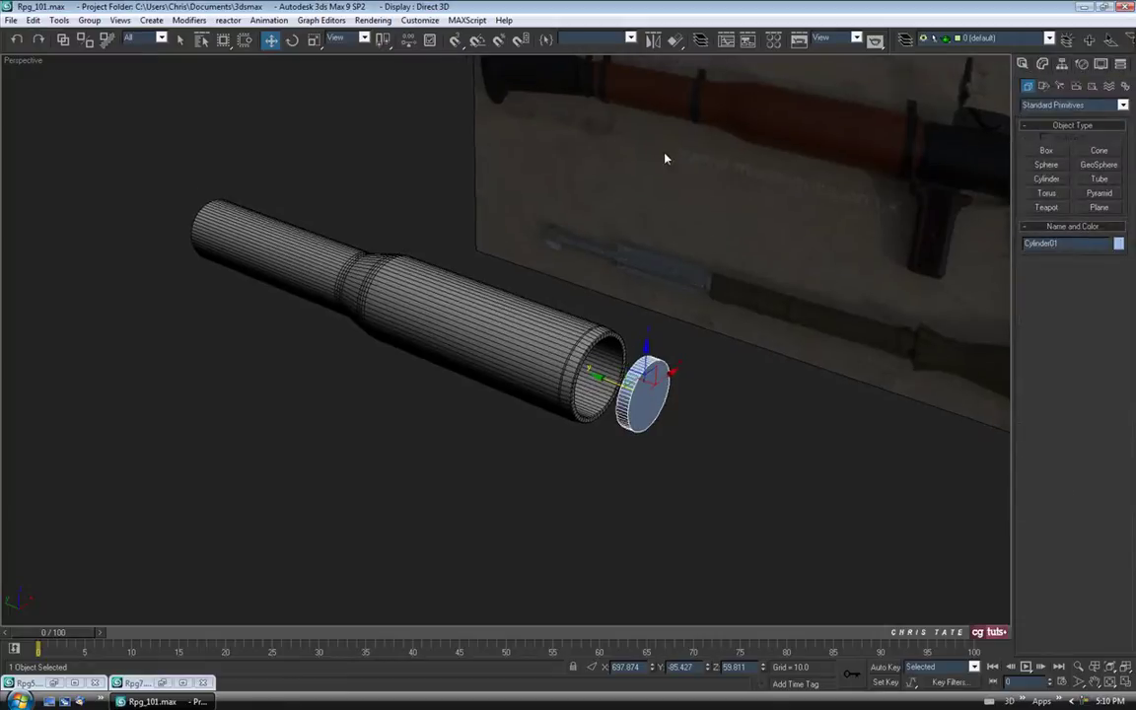
# - Align the cylinder to Heat_Shield in X, Y and Z position, pivot point to pivot point
pyautogui.click(674, 42)
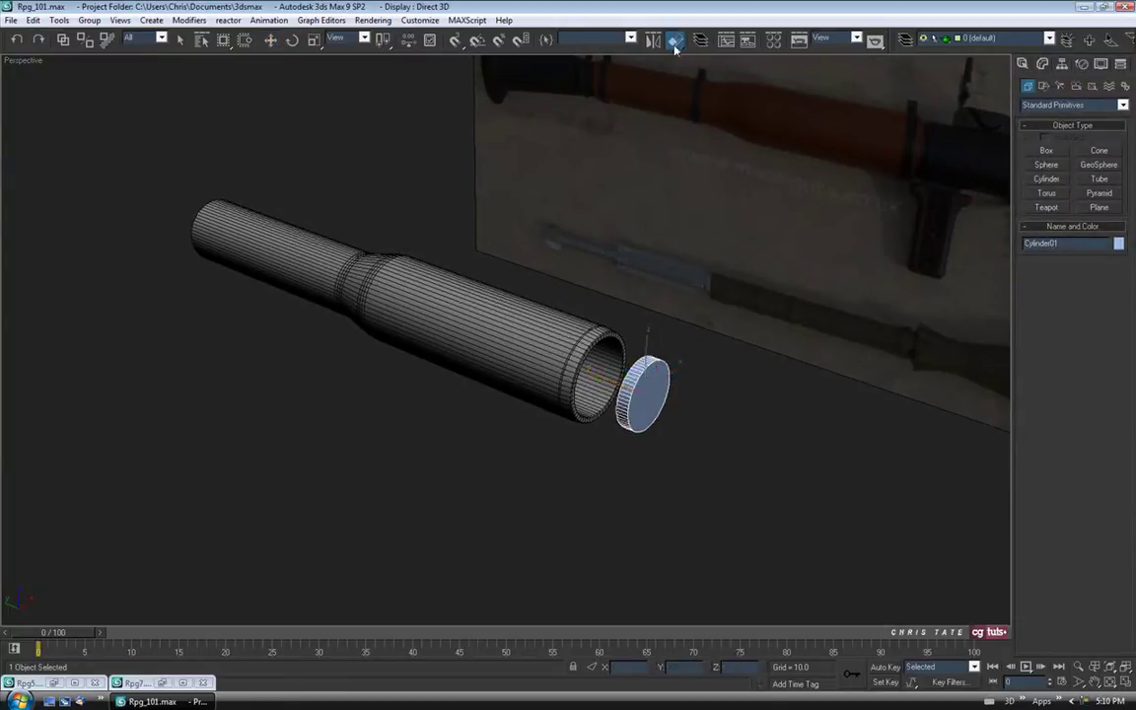
pyautogui.click(436, 307)
pyautogui.moveTo(628, 229); pyautogui.dragTo(866, 107)
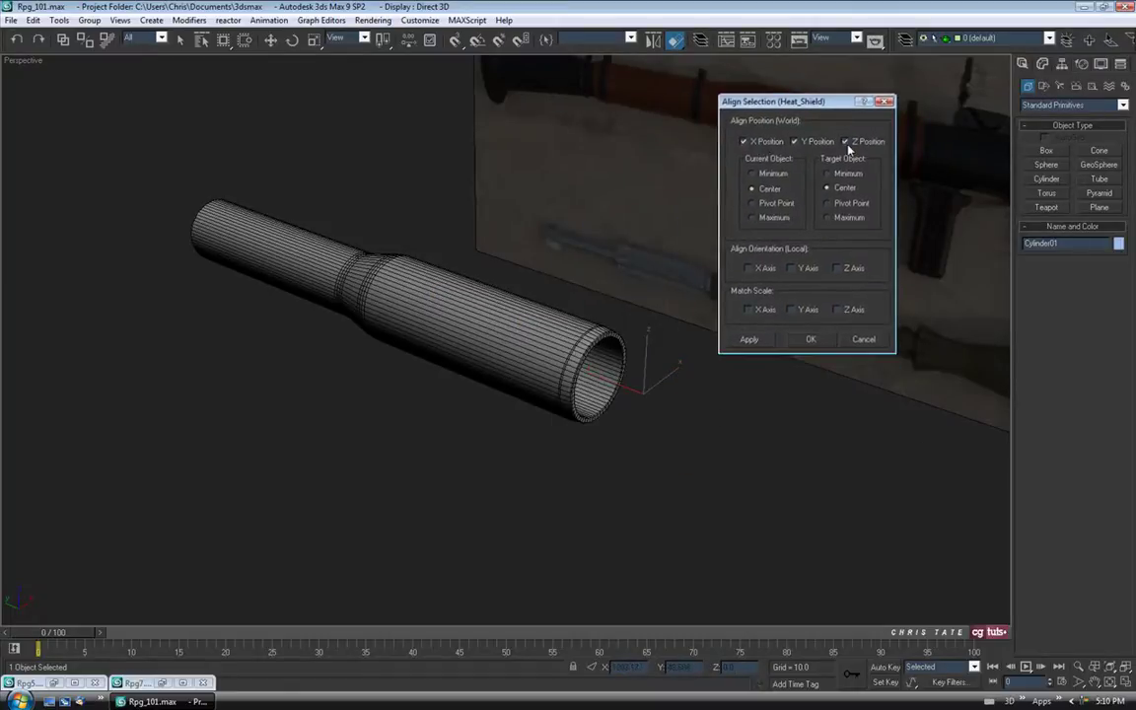
pyautogui.click(828, 204)
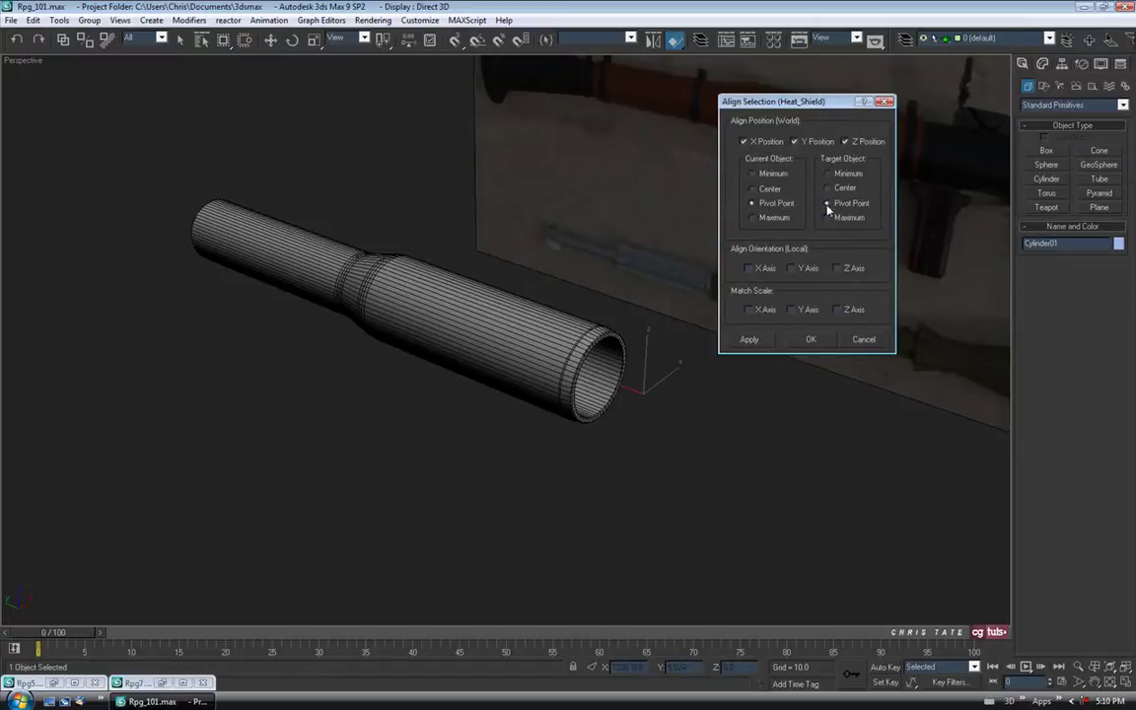
pyautogui.click(809, 341)
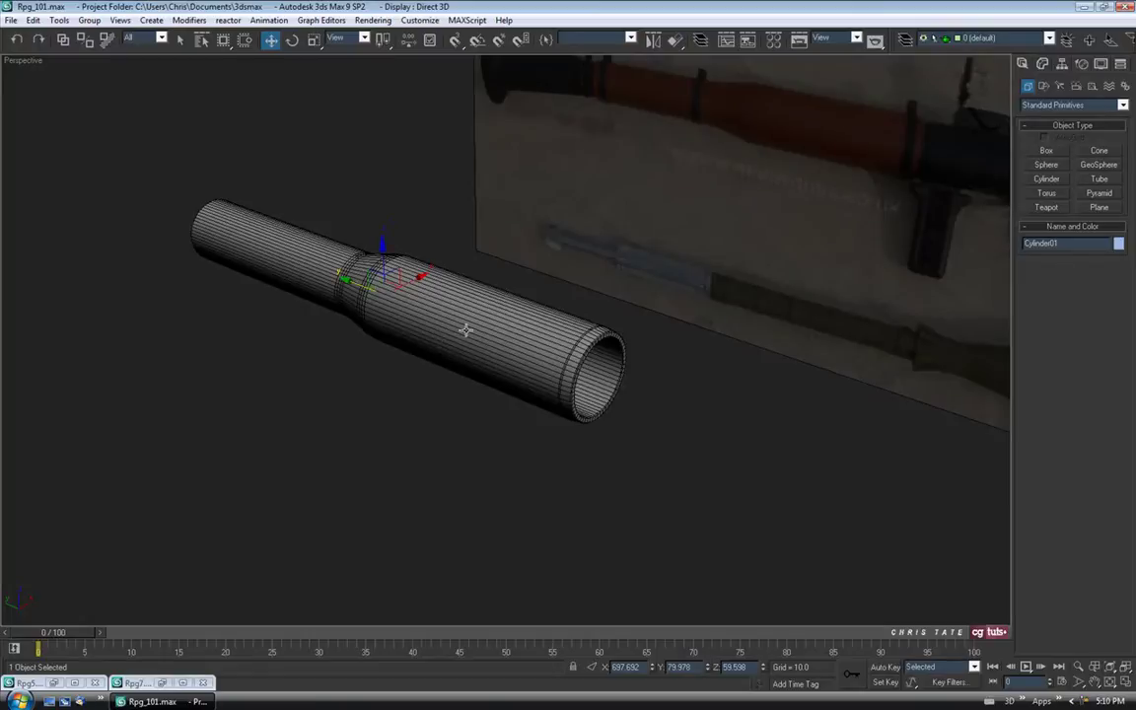
# - Move the cylinder along Y to the heat shield's narrow end, at about 223.6, so that it protrudes slightly
pyautogui.keyDown('alt'); pyautogui.moveTo(418, 379); pyautogui.dragTo(590, 352, button='middle'); pyautogui.keyUp('alt')
pyautogui.moveTo(537, 335); pyautogui.dragTo(312, 418)
pyautogui.moveTo(356, 446); pyautogui.dragTo(553, 388, button='middle')
pyautogui.scroll(5, 526, 375)
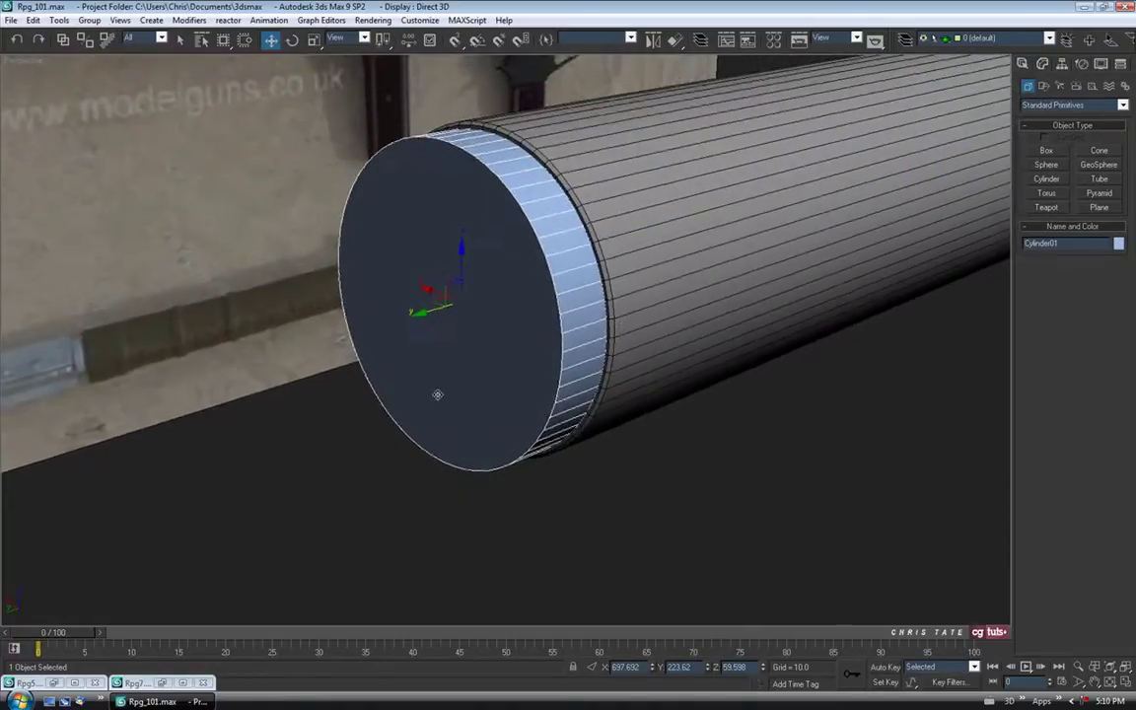
# - Examine the reference images Rpg5.jpg and Rpg7.jpg for the part adjoining the heat shield's narrow end
pyautogui.doubleClick(64, 684)
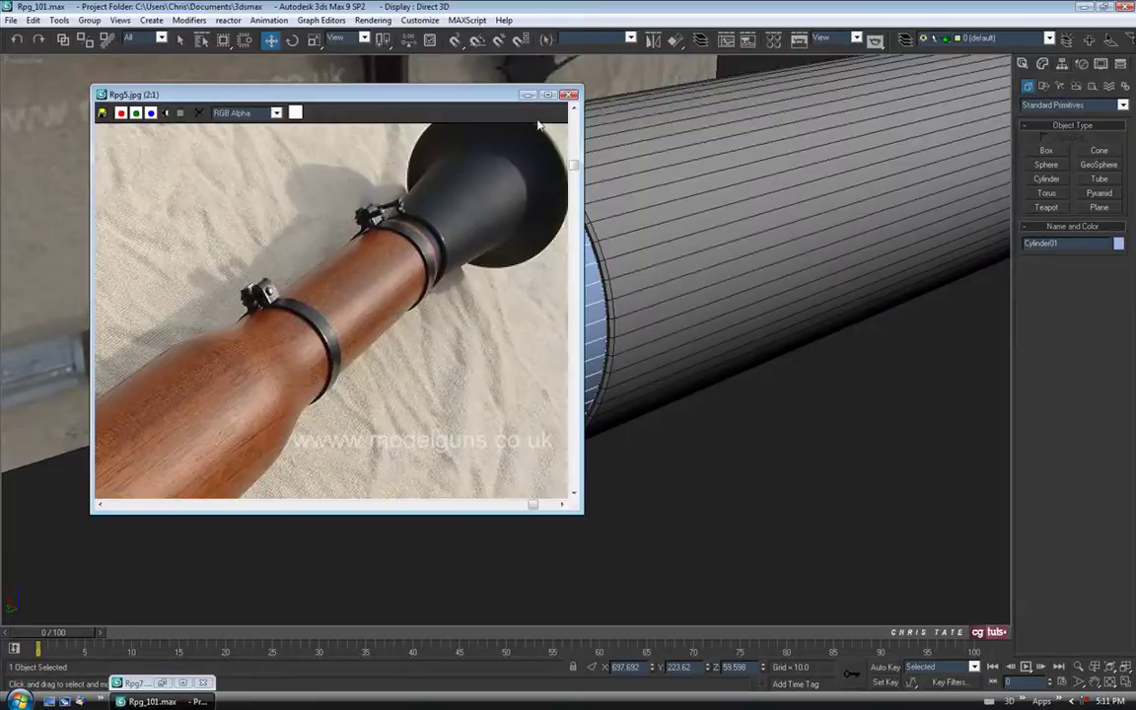
pyautogui.click(527, 95)
pyautogui.doubleClick(138, 682)
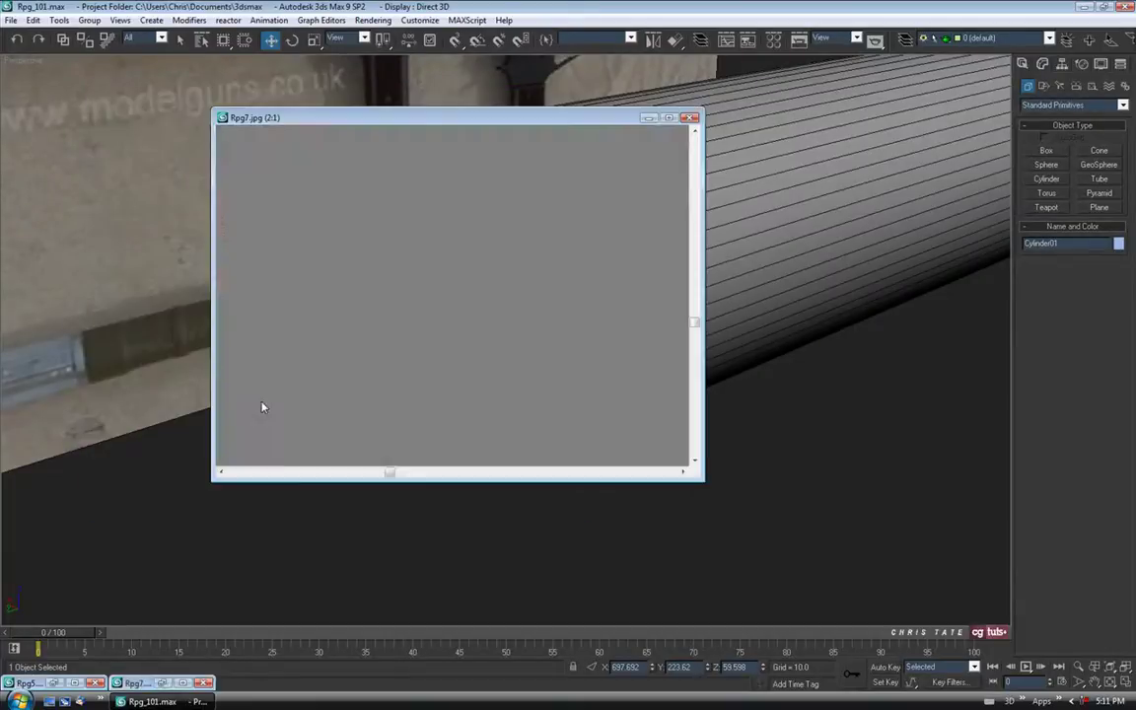
# - Compare the short end cylinder with the Rpg7.jpg reference photo and reduce its radius to 16.5
pyautogui.moveTo(445, 301)
pyautogui.mouseDown(button='middle')
pyautogui.moveTo(398, 306)
pyautogui.moveTo(438, 318)
pyautogui.mouseUp(button='middle')
pyautogui.scroll(1, 398, 307)
pyautogui.scroll(-1, 409, 305)
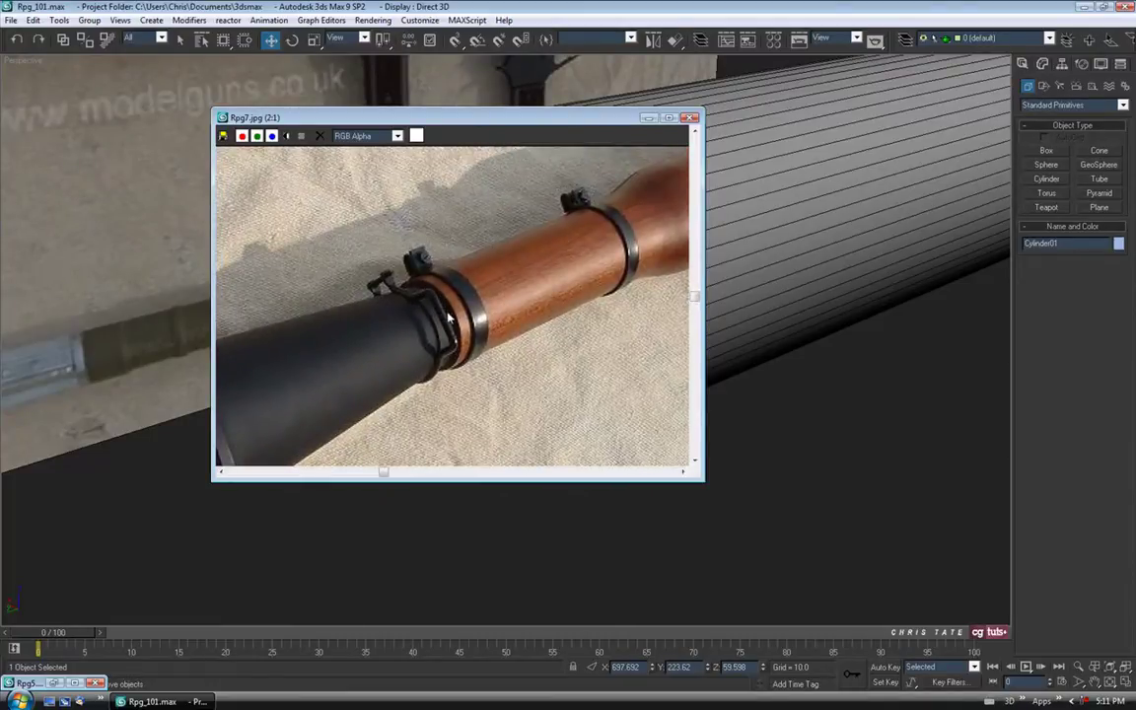
pyautogui.click(647, 117)
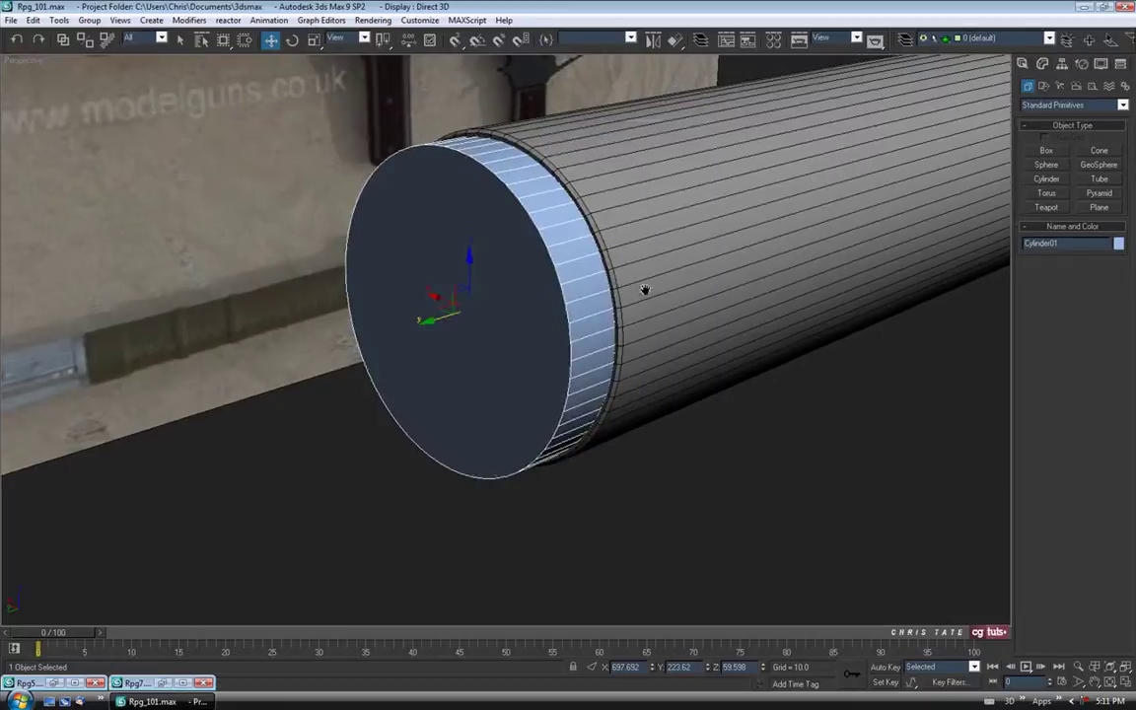
pyautogui.click(1042, 63)
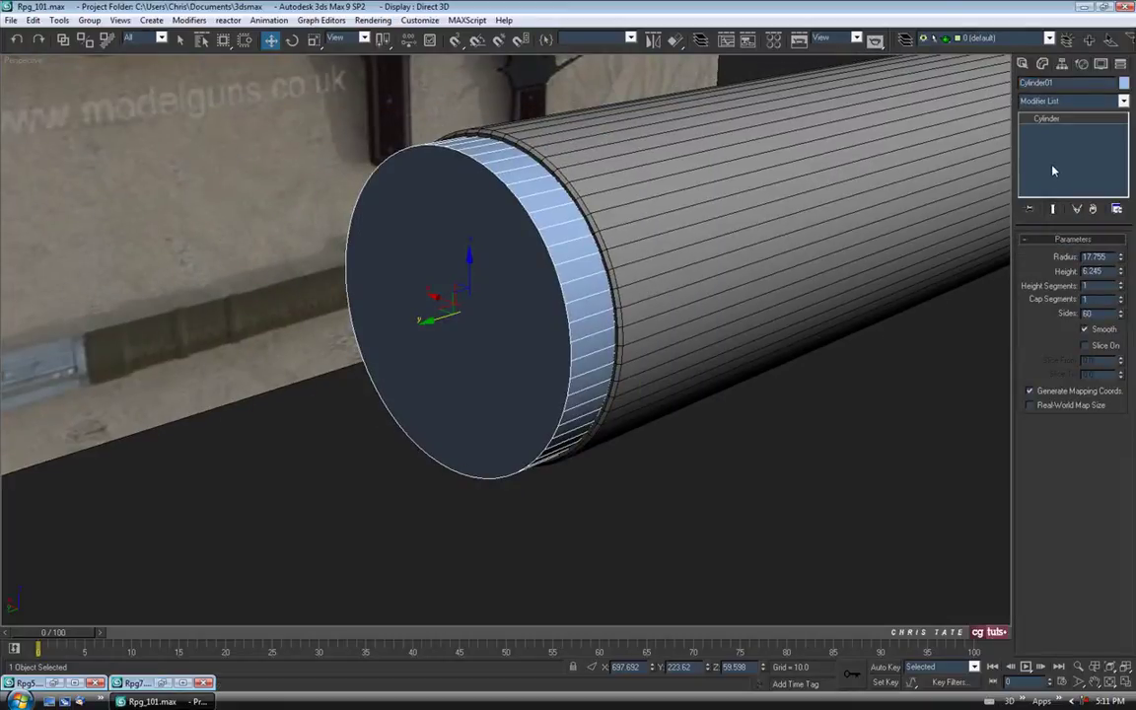
pyautogui.moveTo(1120, 256); pyautogui.dragTo(1121, 258)
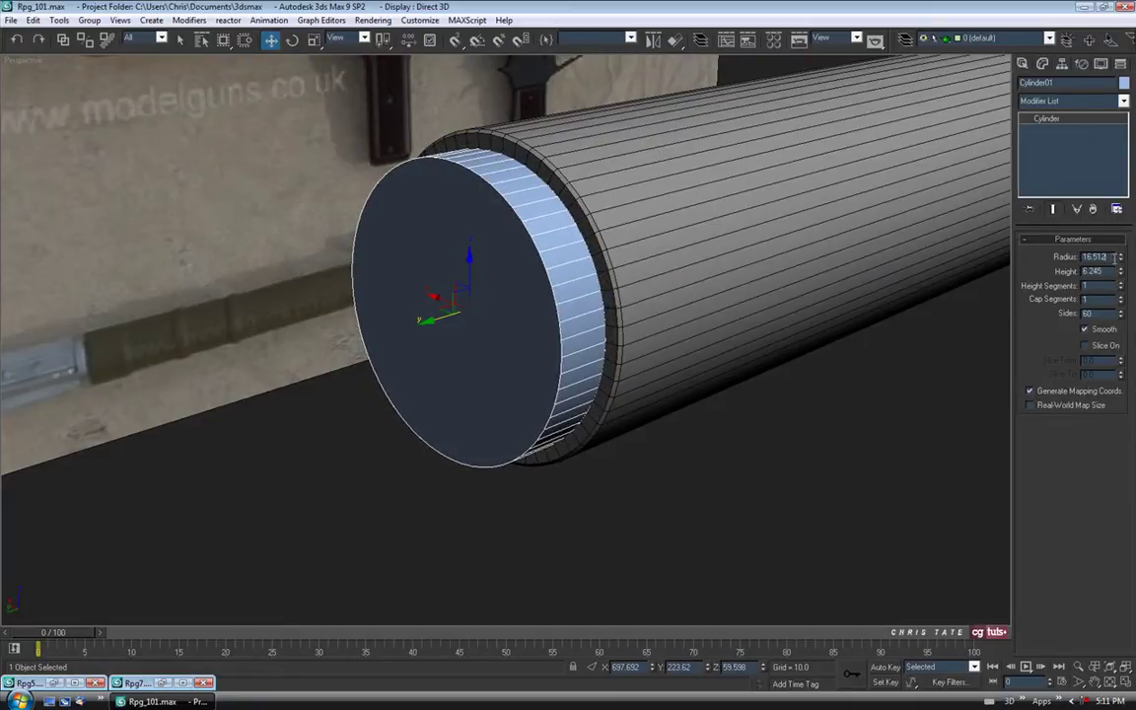
pyautogui.click(1110, 271)
pyautogui.moveTo(663, 323); pyautogui.dragTo(643, 331, button='middle')
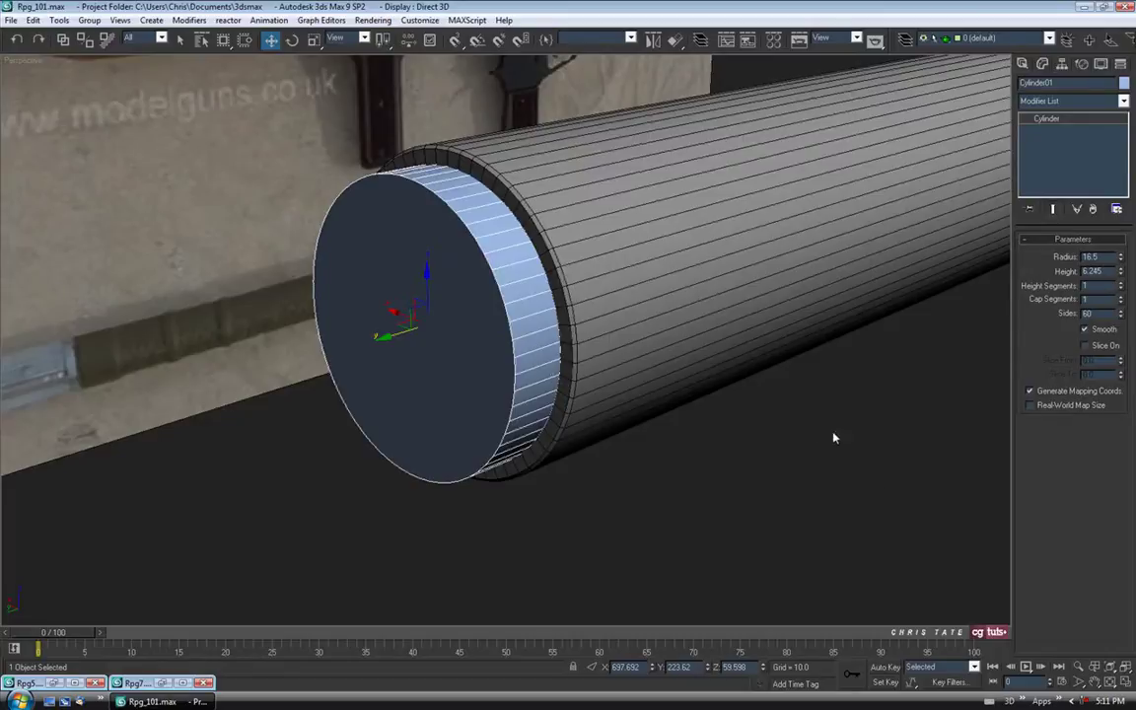
# - Nudge the short cylinder along its length in the Left view to fit against the tube's end
pyautogui.hotkey('alt', 'w')
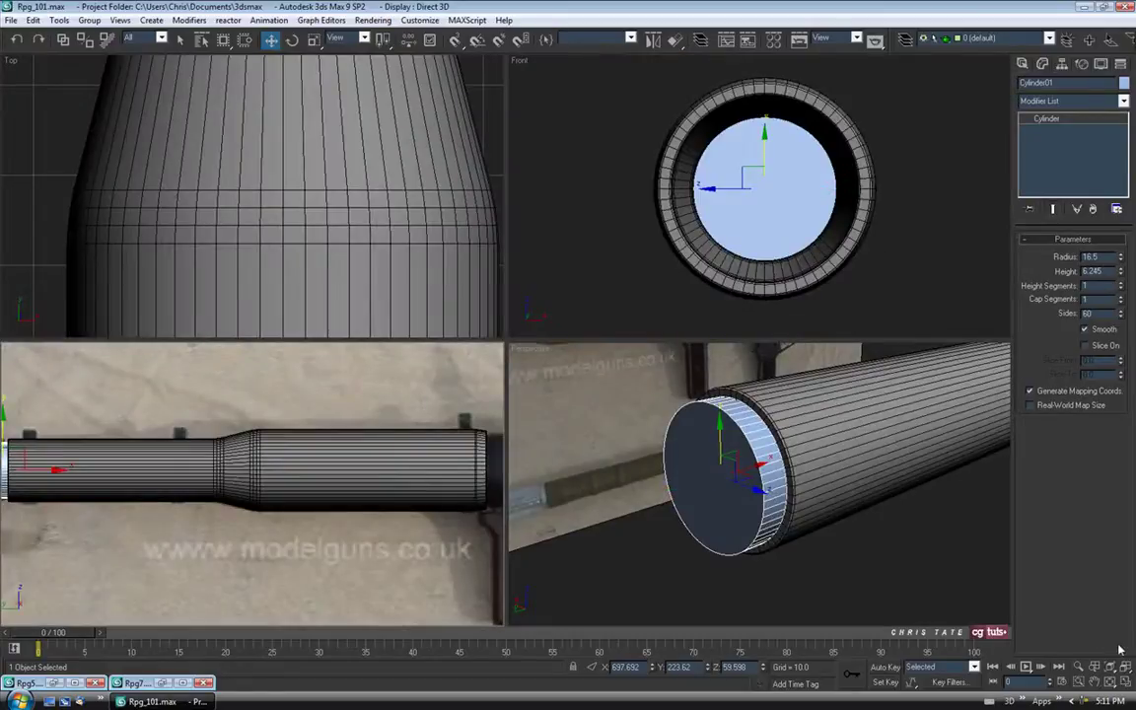
pyautogui.click(1125, 682)
pyautogui.moveTo(415, 358); pyautogui.dragTo(937, 367, button='middle')
pyautogui.scroll(3, 528, 310)
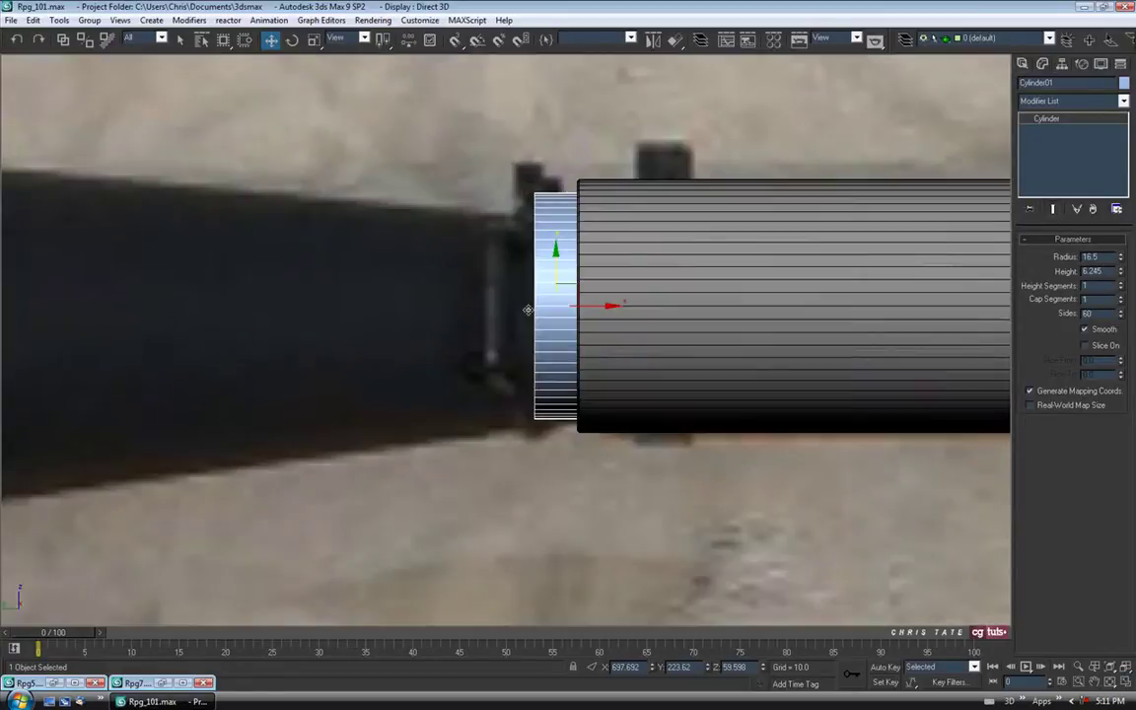
pyautogui.moveTo(617, 340); pyautogui.dragTo(552, 344, button='middle')
pyautogui.moveTo(559, 298); pyautogui.dragTo(558, 297)
pyautogui.moveTo(552, 236); pyautogui.dragTo(635, 271, button='middle')
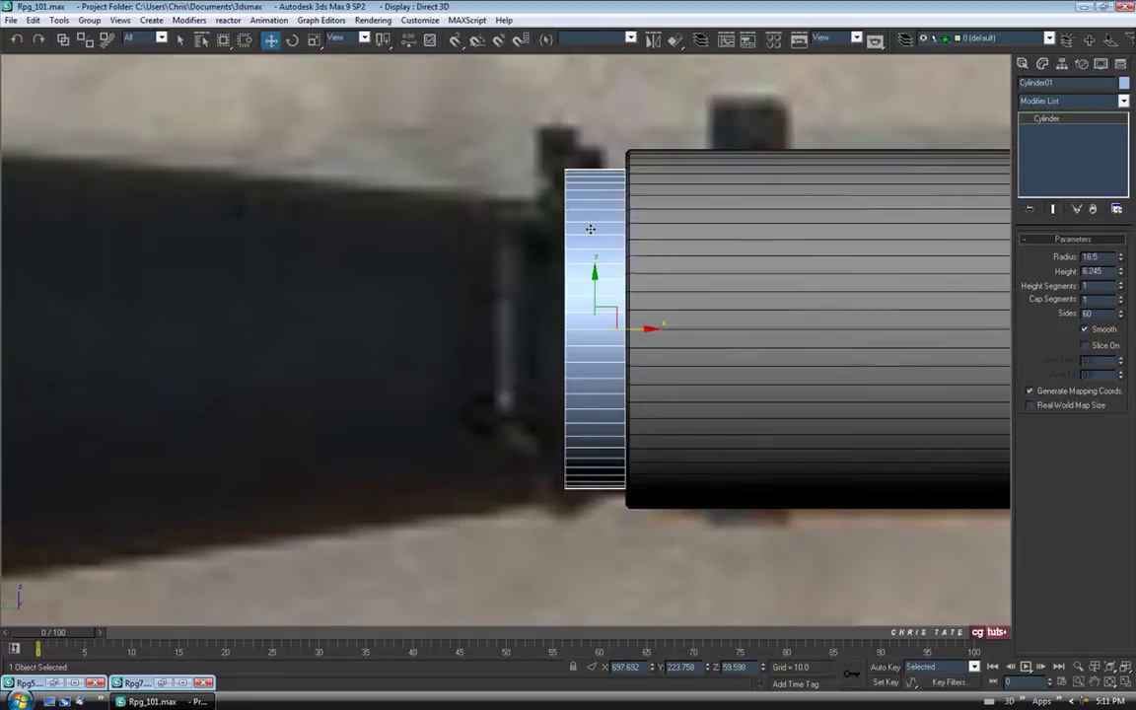
# - Convert the short cylinder to an Editable Poly
pyautogui.rightClick(592, 232)
pyautogui.moveTo(612, 350)
pyautogui.click(718, 362)
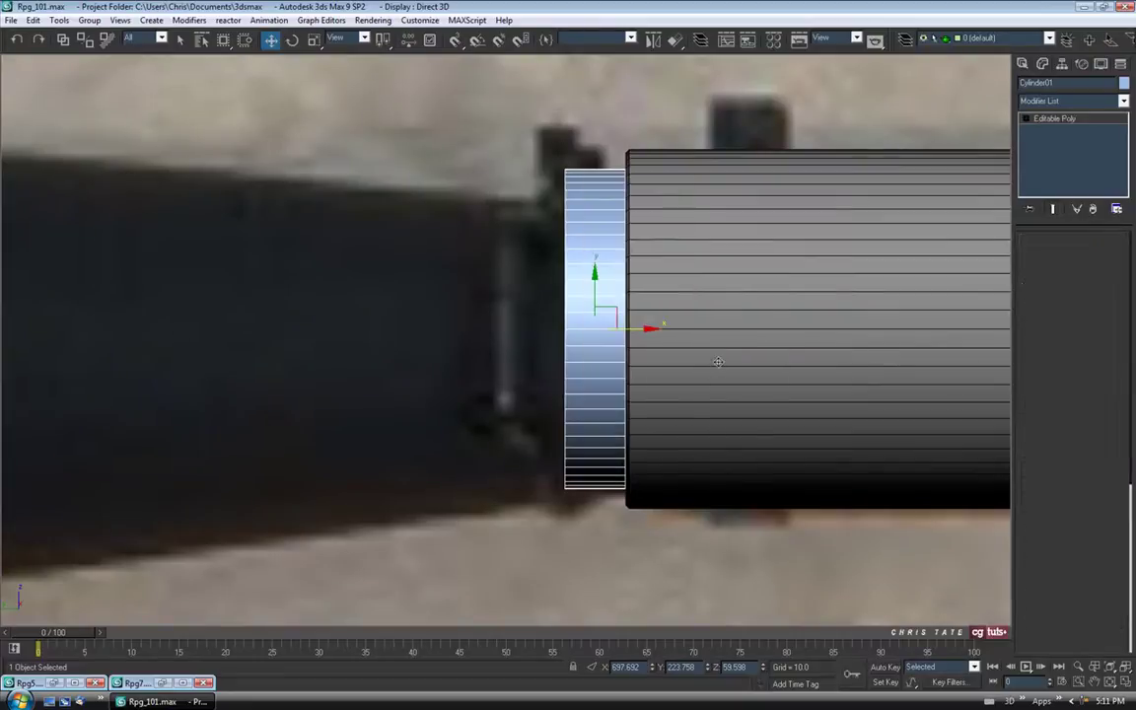
pyautogui.moveTo(578, 299); pyautogui.dragTo(624, 300, button='middle')
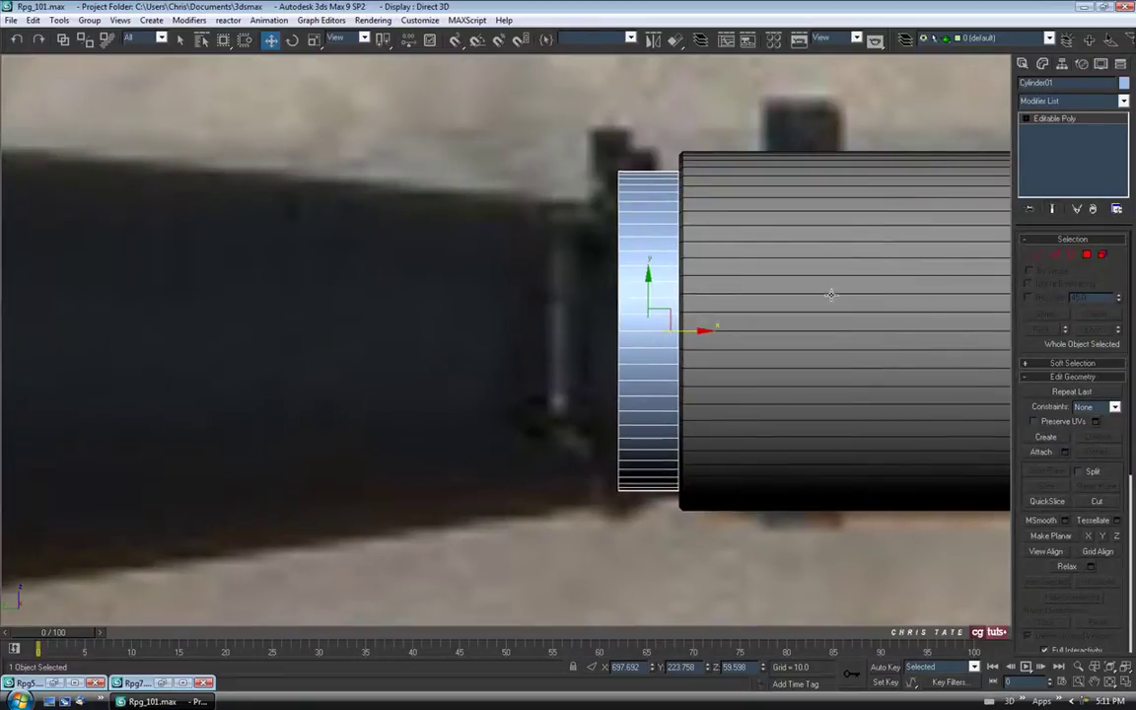
# - Select the cylinder's outer ring of vertices and move it out to the start of the bell's flared rim in the blueprint
pyautogui.click(1037, 254)
pyautogui.scroll(-6, 671, 309)
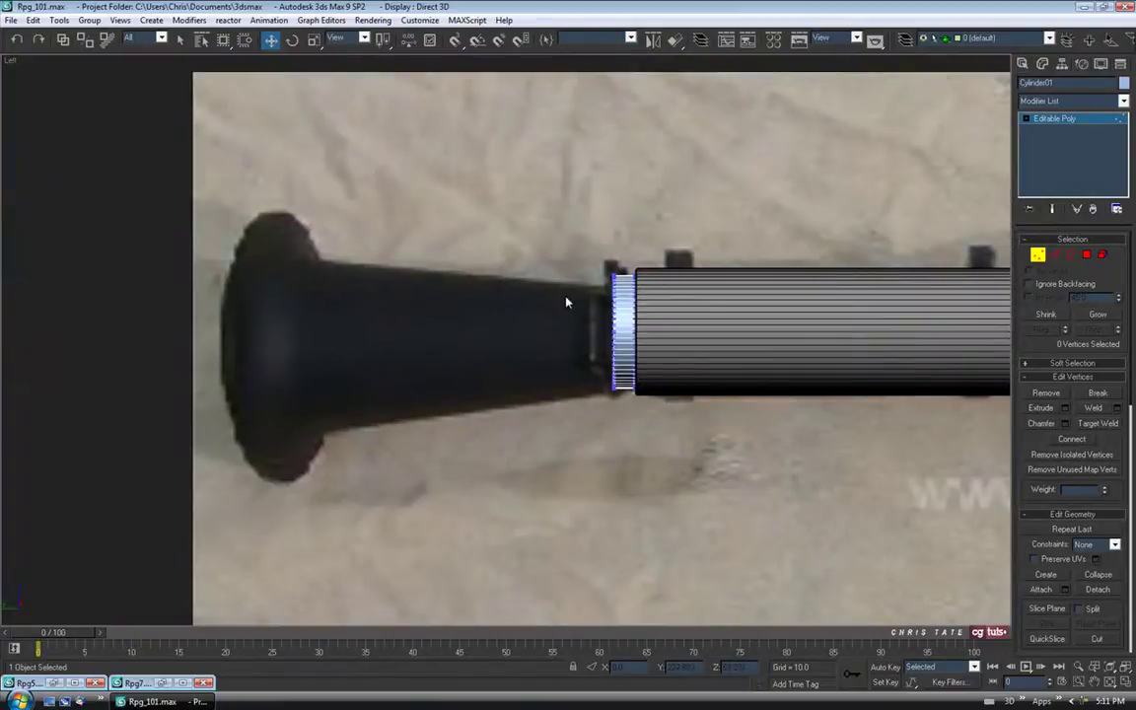
pyautogui.moveTo(567, 217); pyautogui.dragTo(625, 451)
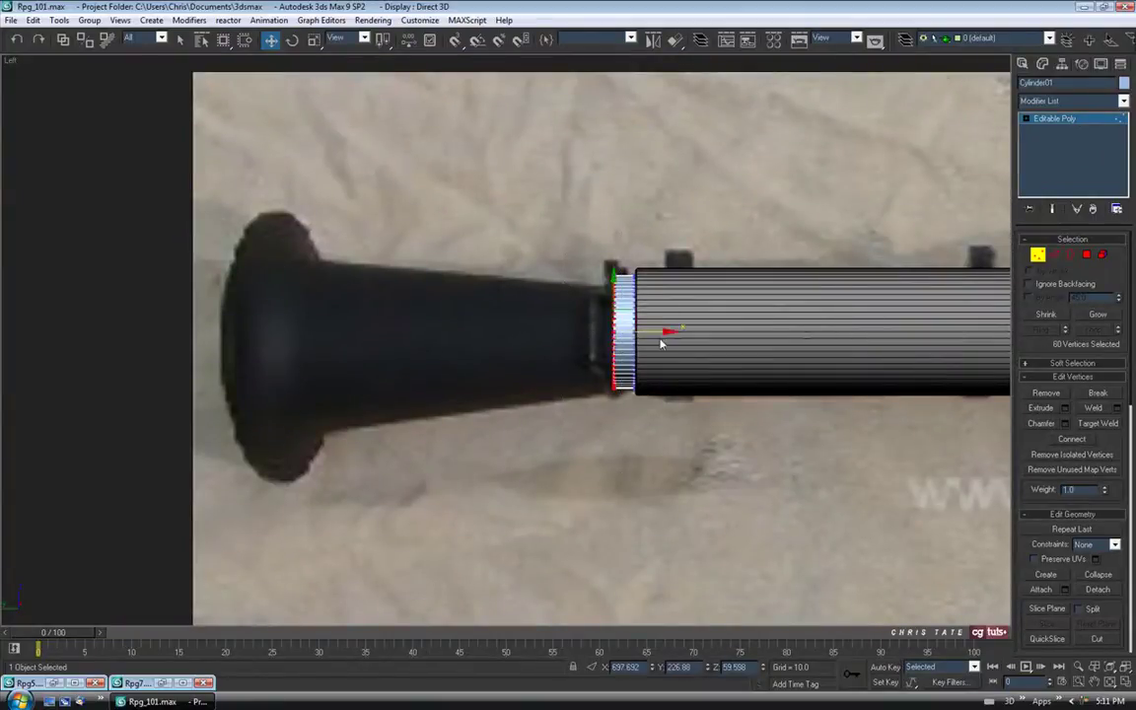
pyautogui.moveTo(659, 332); pyautogui.dragTo(361, 329)
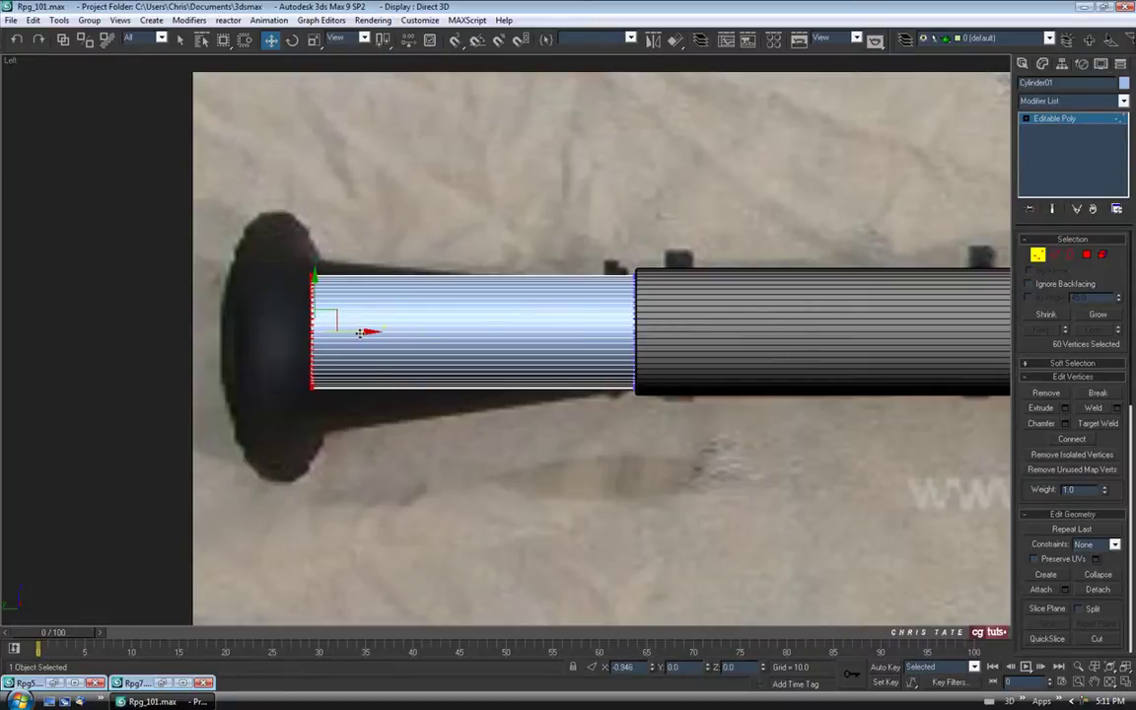
# - Scale the outer ring of vertices up uniformly so the cylinder widens into a cone matching the blueprint's bell outline
pyautogui.scroll(3, 415, 301)
pyautogui.moveTo(415, 301); pyautogui.dragTo(423, 270, button='middle')
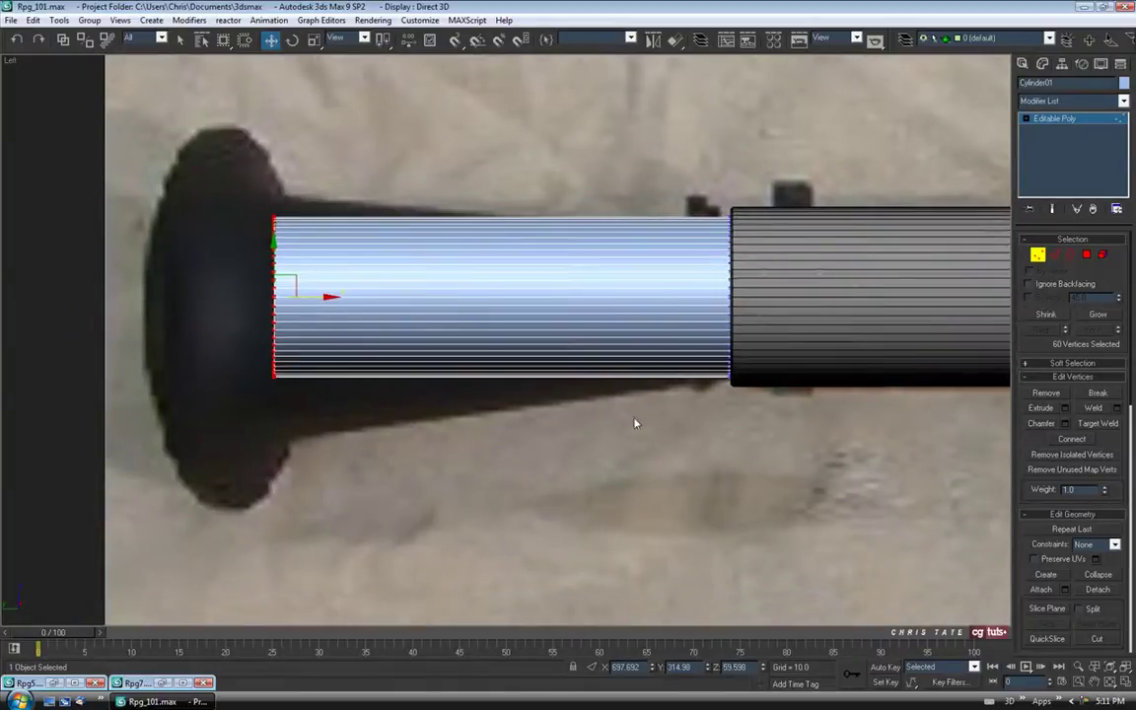
pyautogui.click(313, 40)
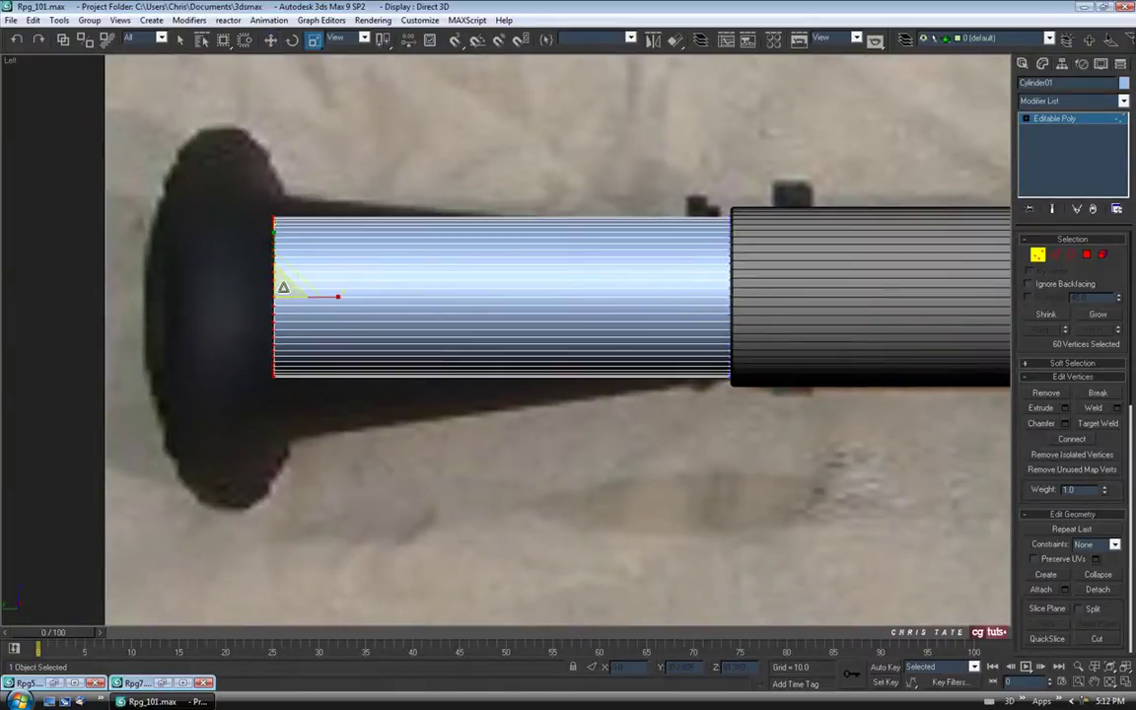
pyautogui.moveTo(283, 287)
pyautogui.mouseDown()
pyautogui.moveTo(286, 239)
pyautogui.moveTo(282, 285)
pyautogui.mouseUp()
pyautogui.moveTo(537, 341); pyautogui.dragTo(510, 317, button='middle')
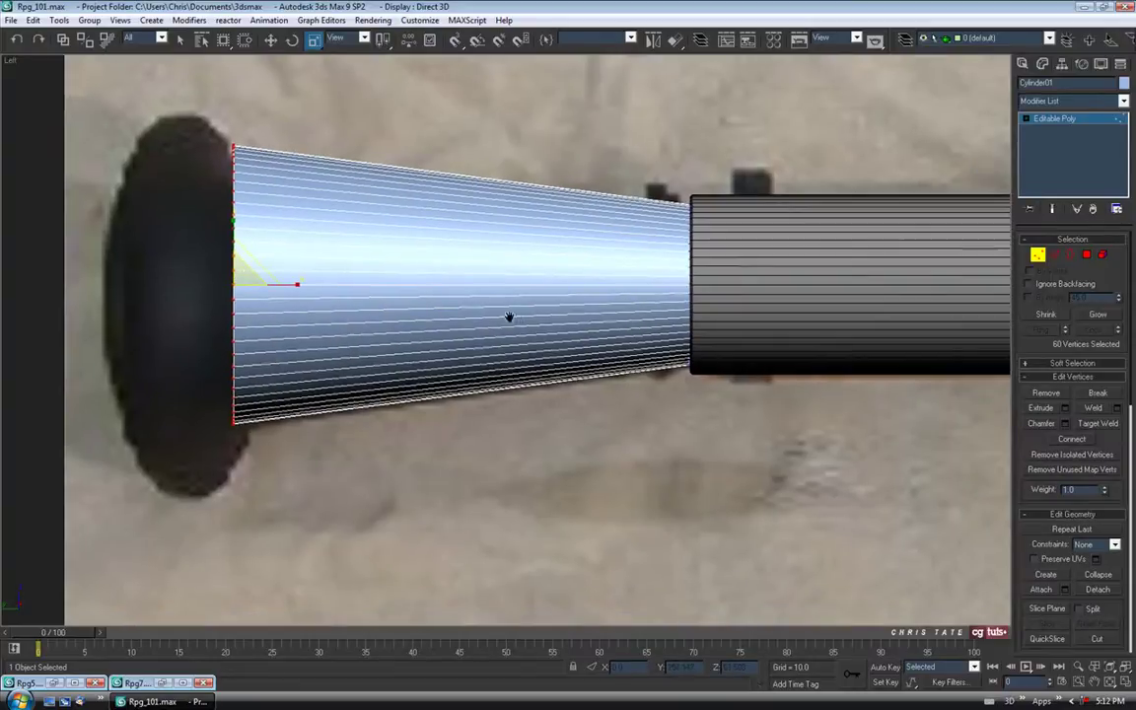
# - Set the cone's object colour to black and assign it a plain grey material
pyautogui.click(1123, 83)
pyautogui.click(666, 377)
pyautogui.click(635, 425)
pyautogui.press('m')
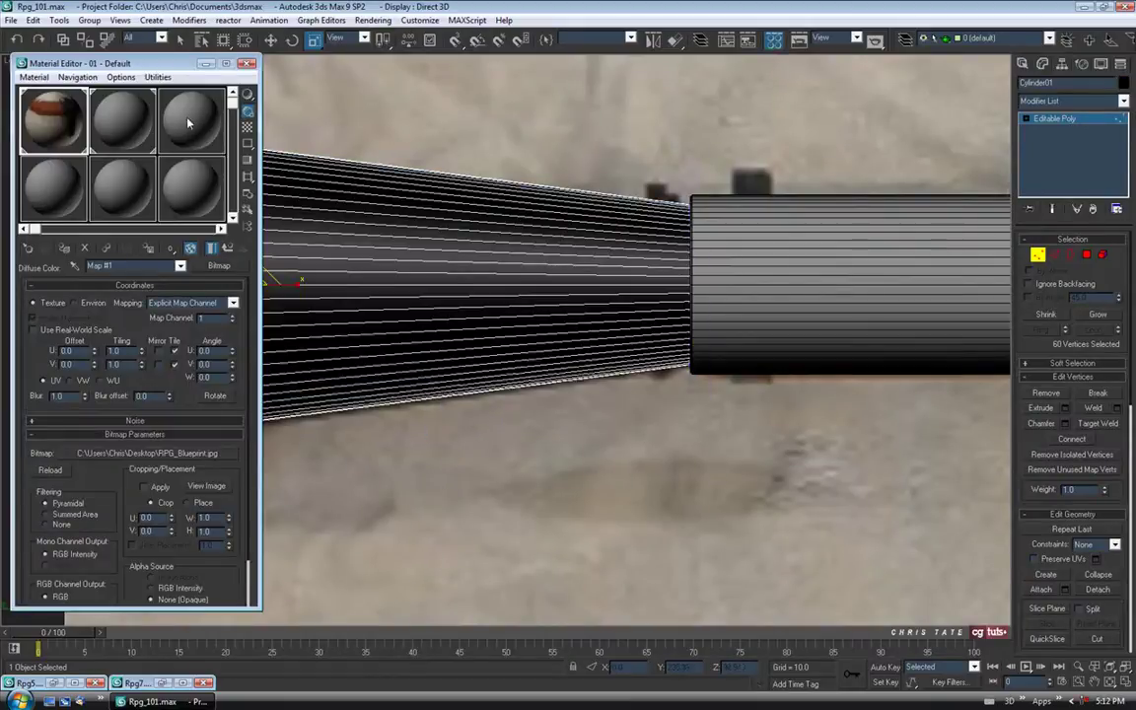
pyautogui.click(246, 63)
pyautogui.moveTo(540, 310); pyautogui.dragTo(535, 325, button='middle')
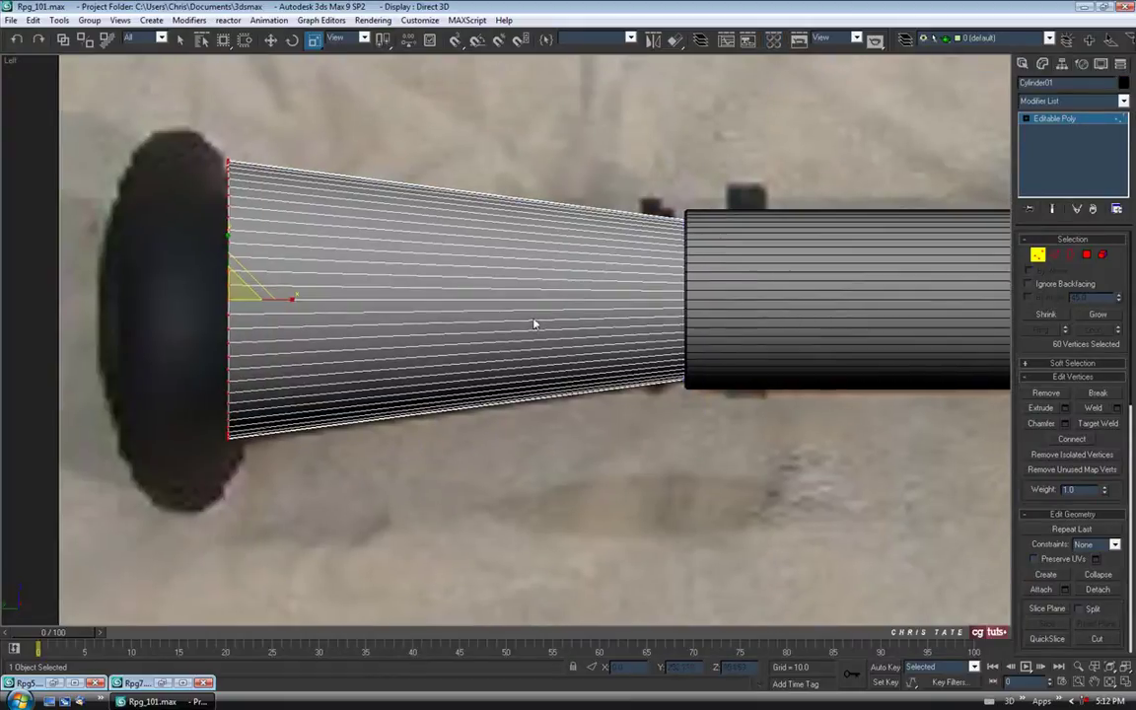
# - Select the end cap polygon at the cone's wide end
pyautogui.click(1123, 685)
pyautogui.moveTo(811, 547); pyautogui.dragTo(897, 506, button='middle')
pyautogui.scroll(-3, 834, 484)
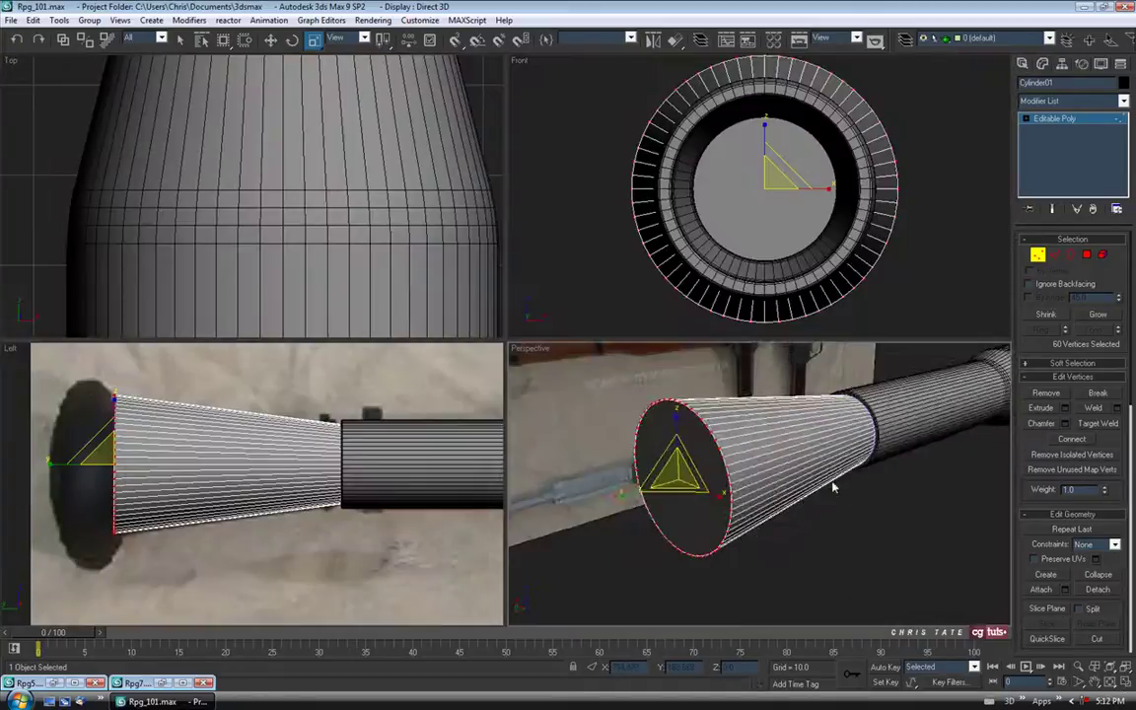
pyautogui.moveTo(834, 484); pyautogui.dragTo(814, 499, button='middle')
pyautogui.press('4')
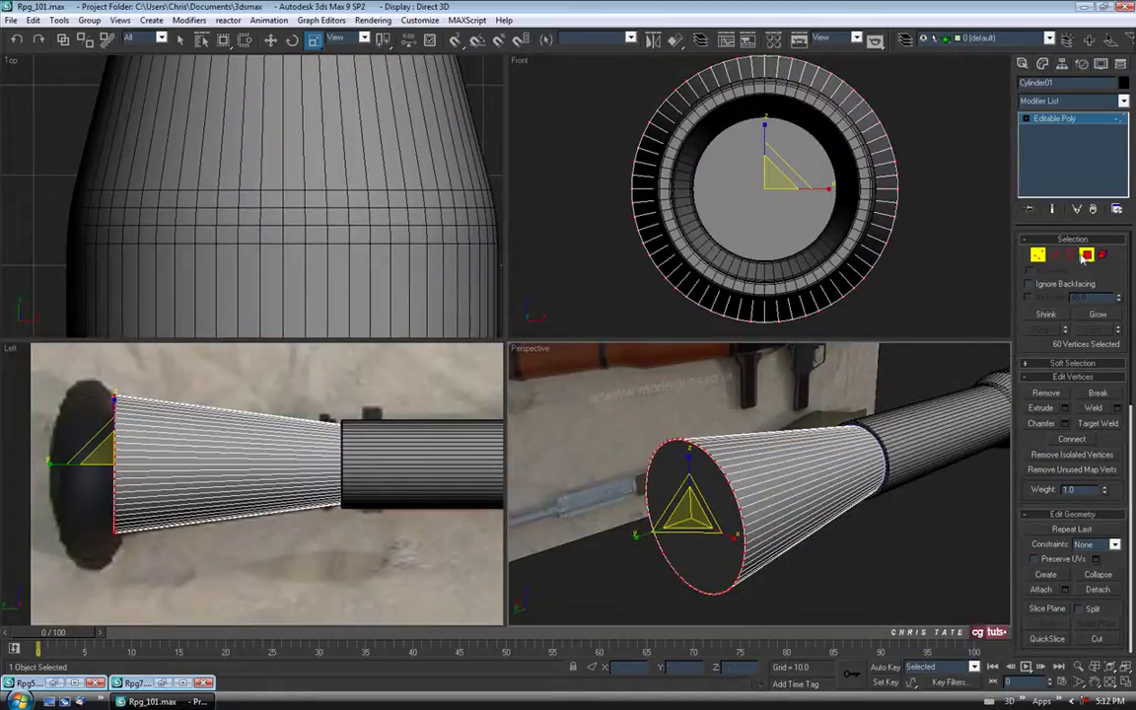
pyautogui.click(705, 514)
# - Examine the shape of the flared bell rim in the Rpg7.jpg and Rpg5.jpg reference photos against the Left view
pyautogui.rightClick(277, 474)
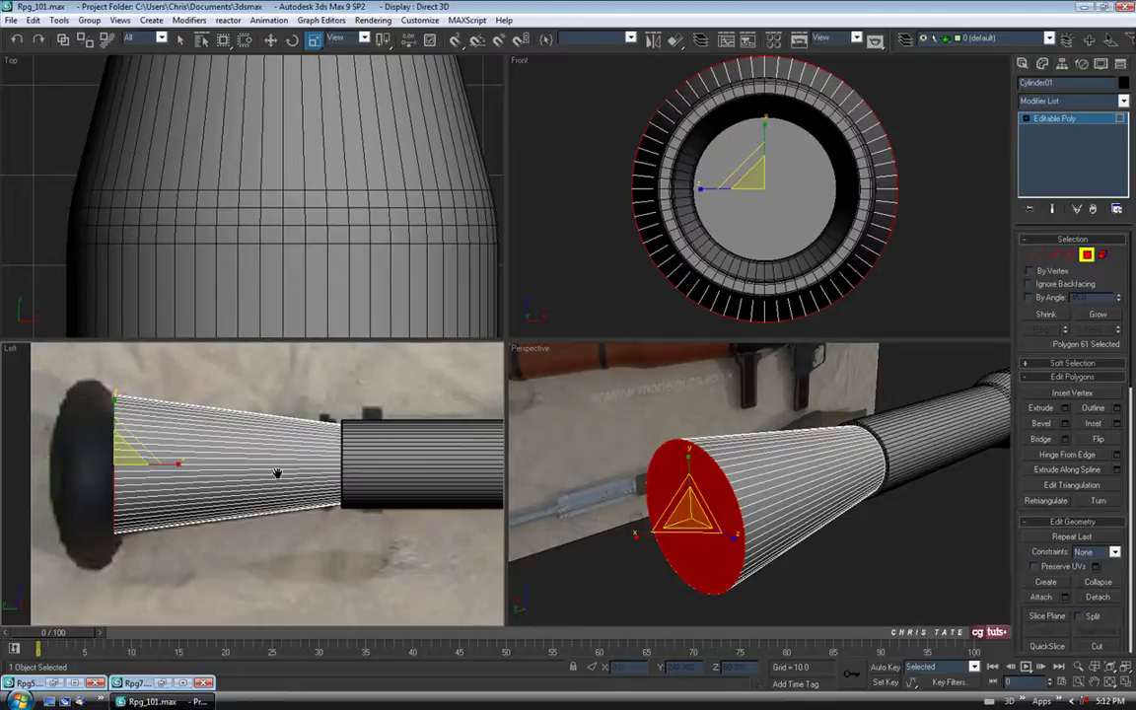
pyautogui.click(1131, 680)
pyautogui.scroll(5, 533, 405)
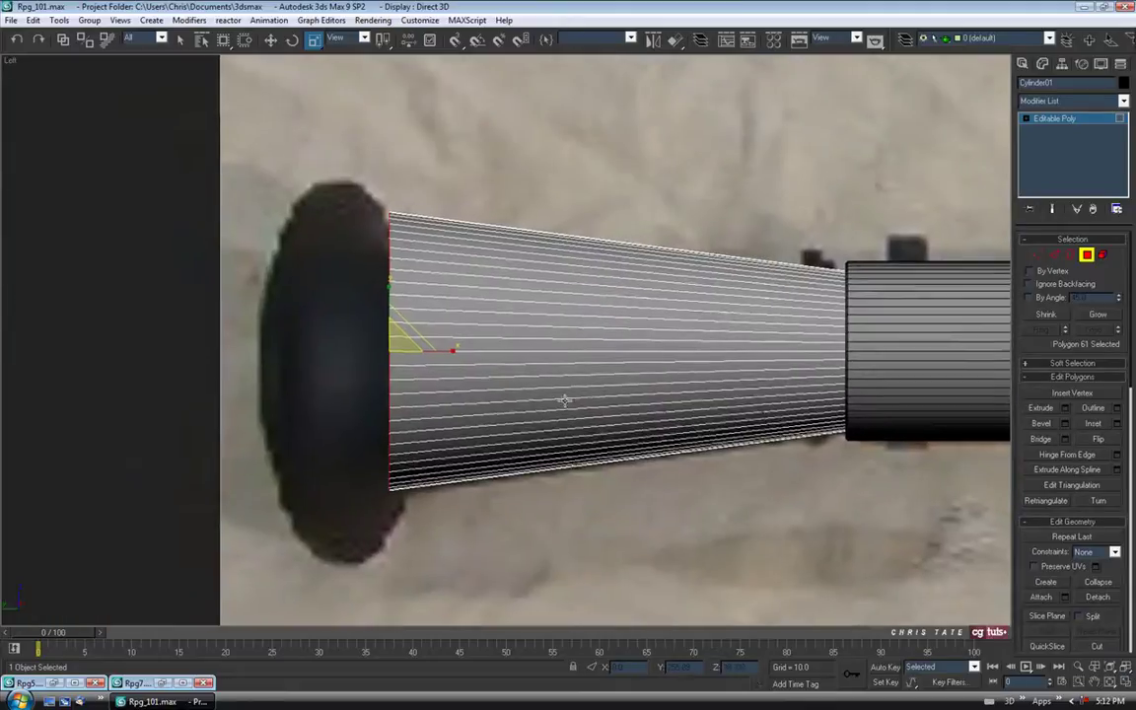
pyautogui.click(162, 683)
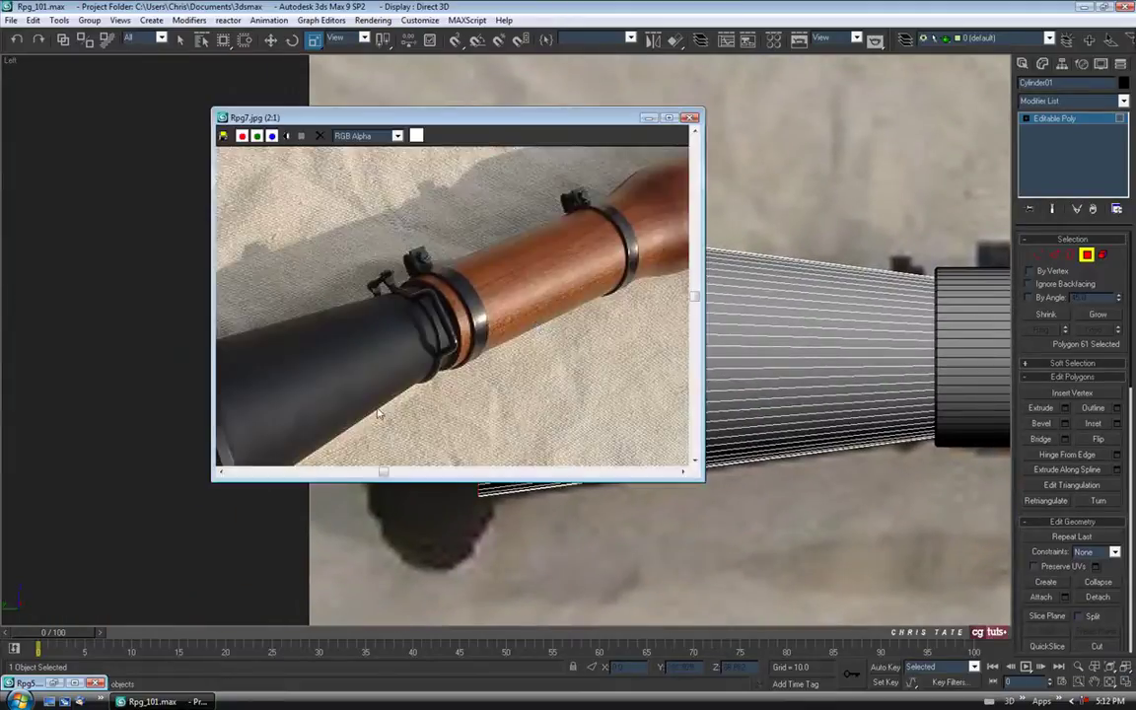
pyautogui.moveTo(348, 390); pyautogui.dragTo(499, 307, button='middle')
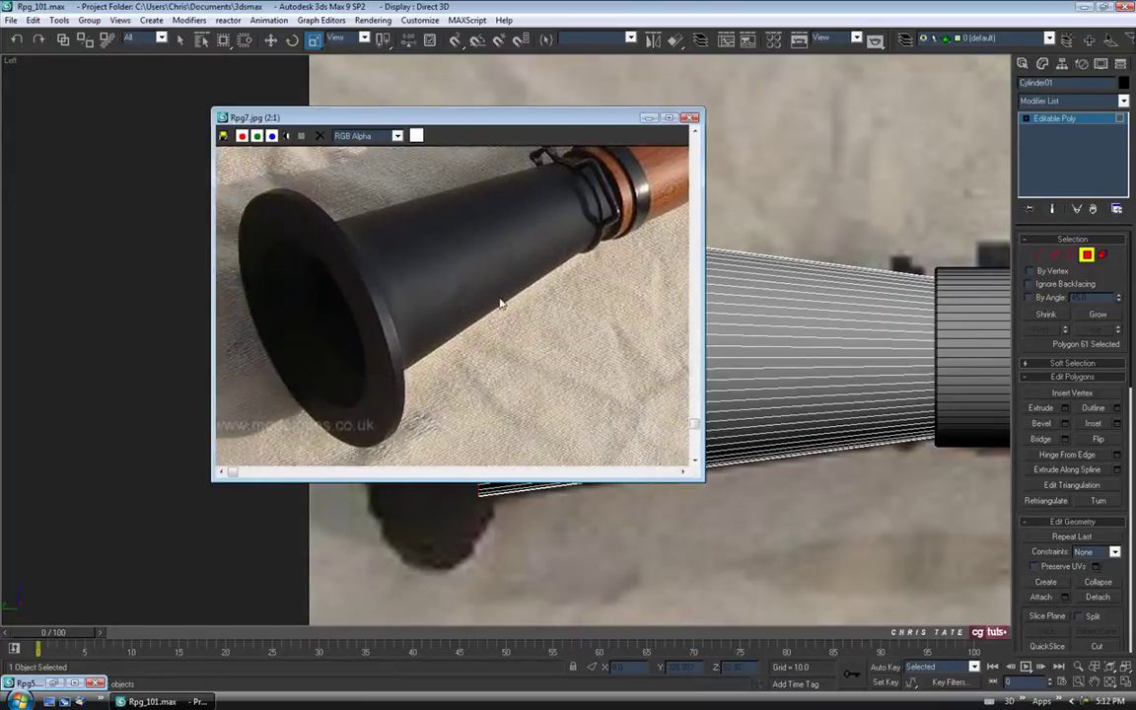
pyautogui.click(649, 117)
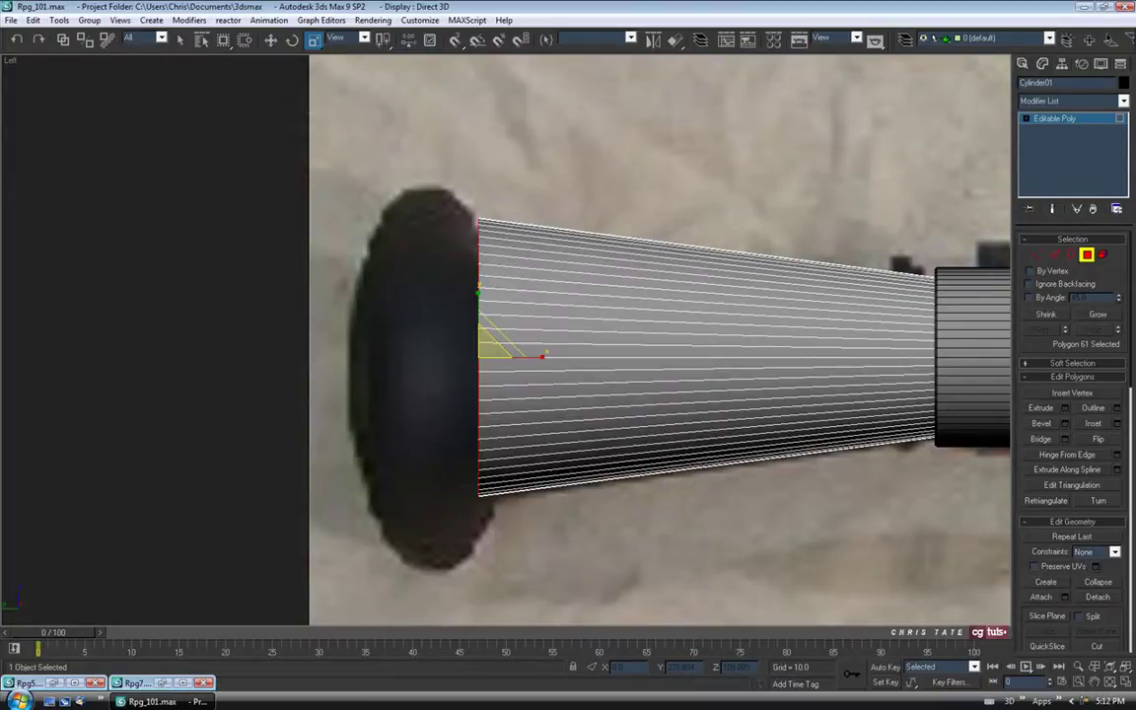
pyautogui.click(53, 683)
pyautogui.moveTo(392, 321); pyautogui.dragTo(375, 365, button='middle')
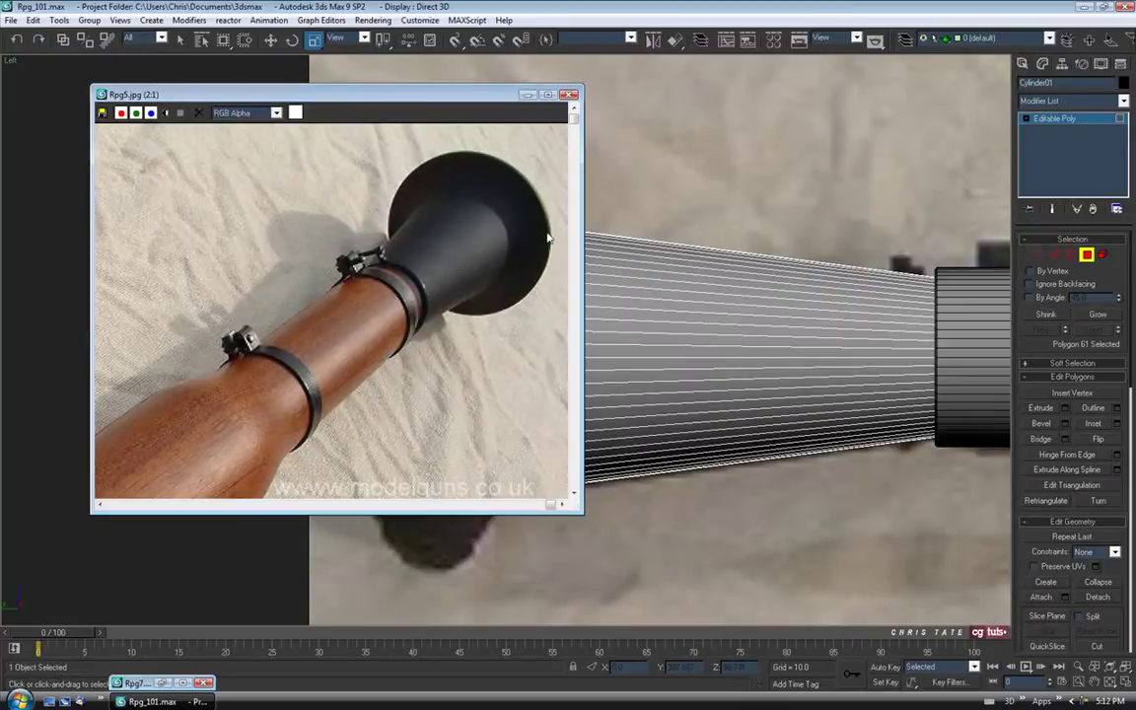
pyautogui.click(527, 93)
pyautogui.moveTo(576, 342); pyautogui.dragTo(552, 352, button='middle')
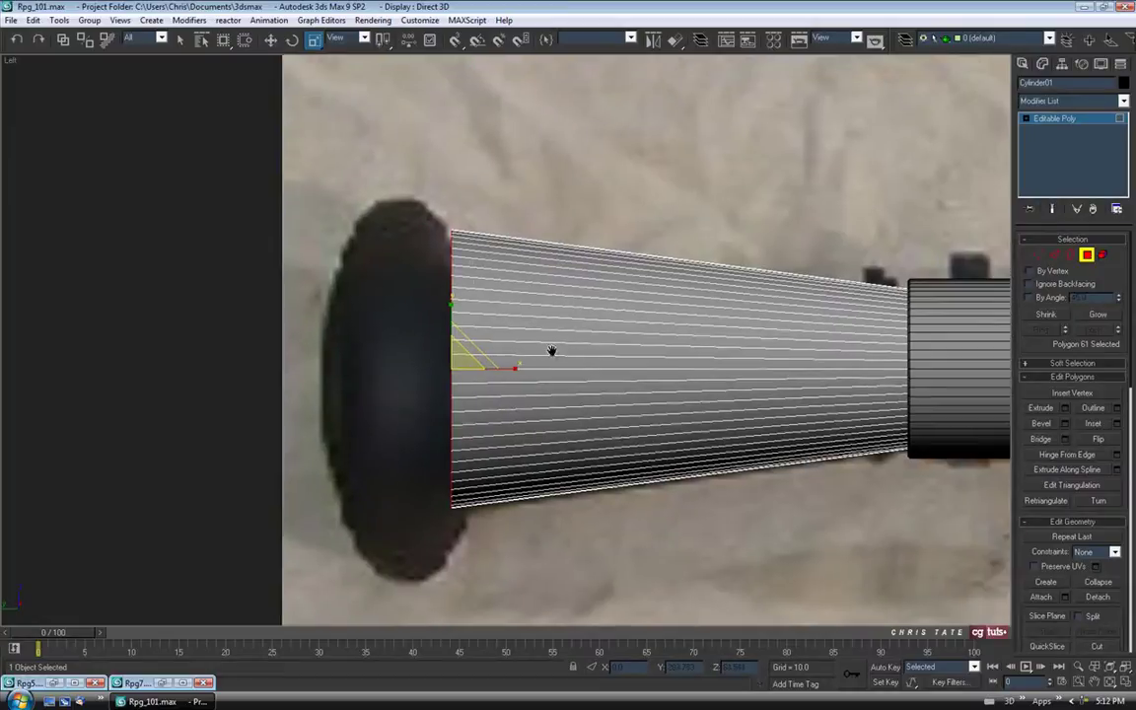
# - Bevel the end cap outward with a height of 5 and an outline amount of 3 to start the flare
pyautogui.click(1064, 423)
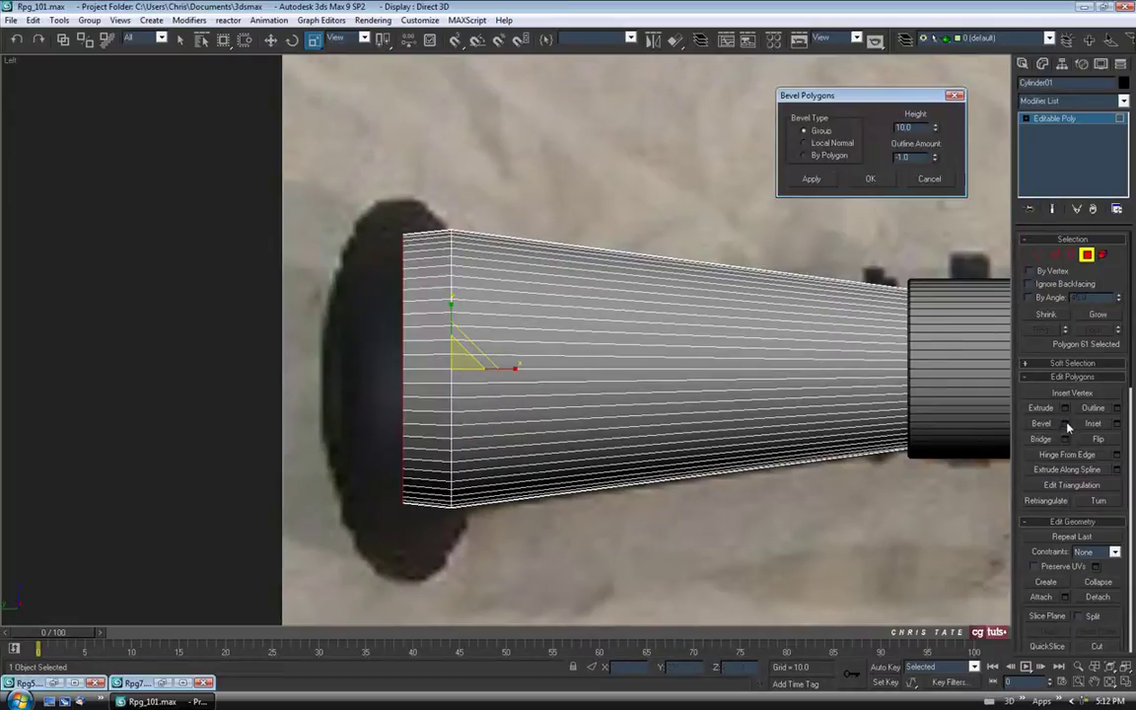
pyautogui.moveTo(917, 91); pyautogui.dragTo(771, 87)
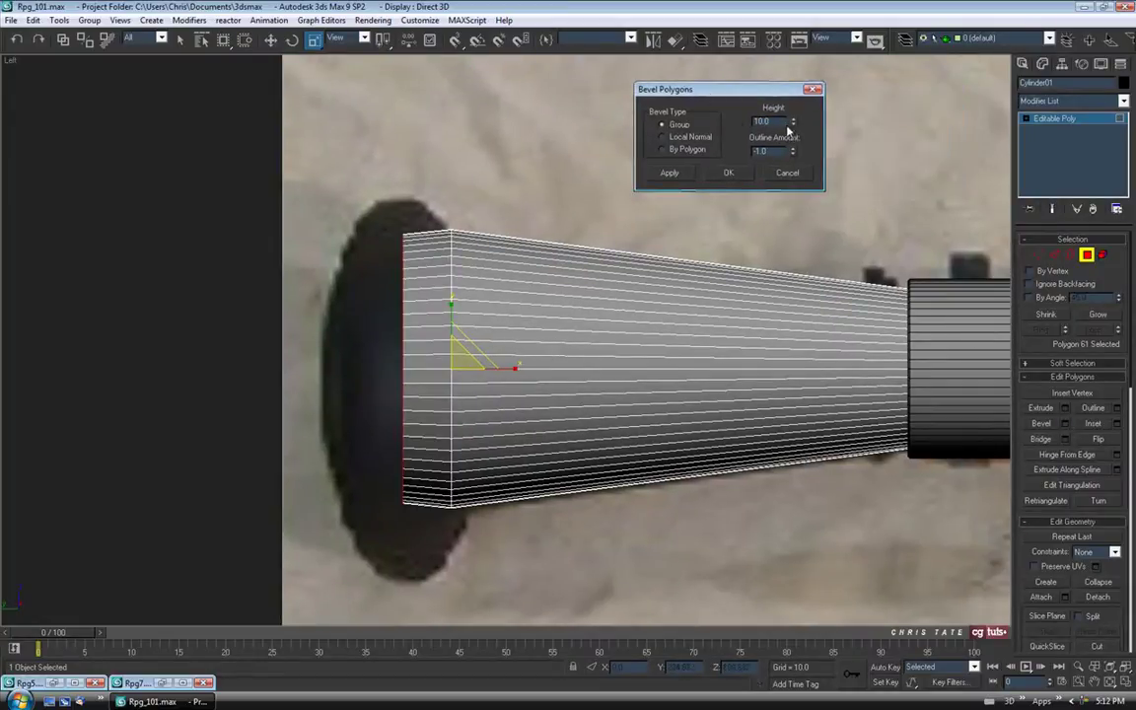
pyautogui.doubleClick(762, 121)
pyautogui.write('5')
pyautogui.press('Return')
pyautogui.click(792, 149)
pyautogui.moveTo(794, 152); pyautogui.dragTo(807, 571)
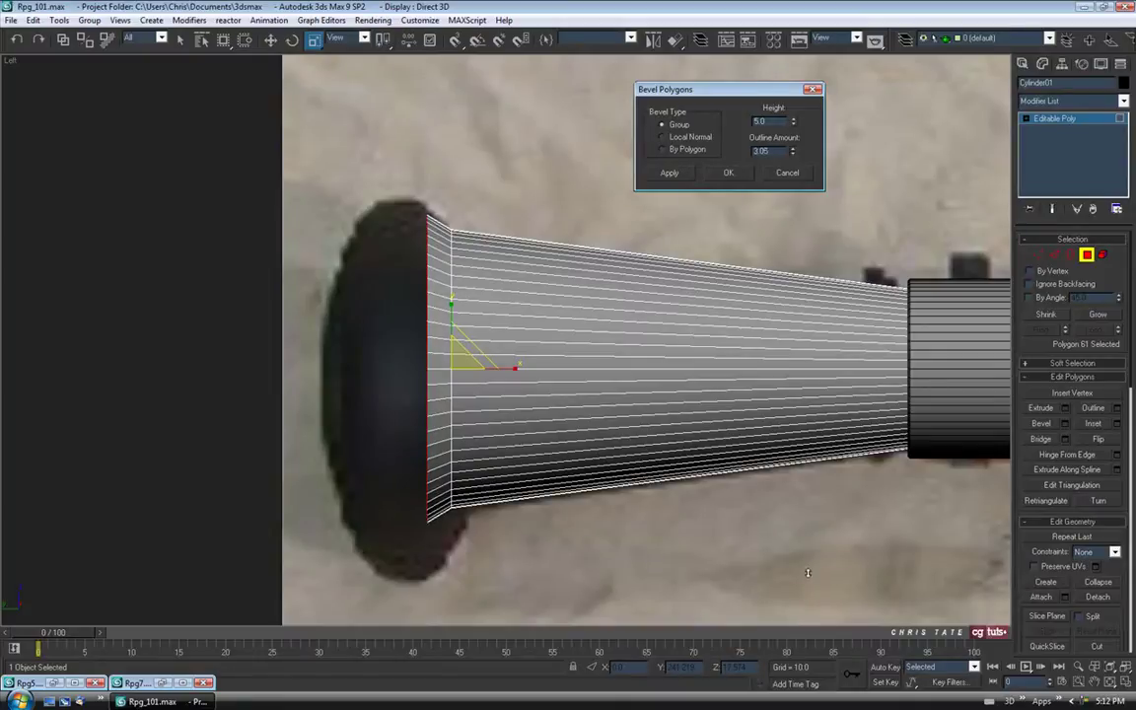
pyautogui.click(774, 152)
pyautogui.write('3')
pyautogui.click(670, 173)
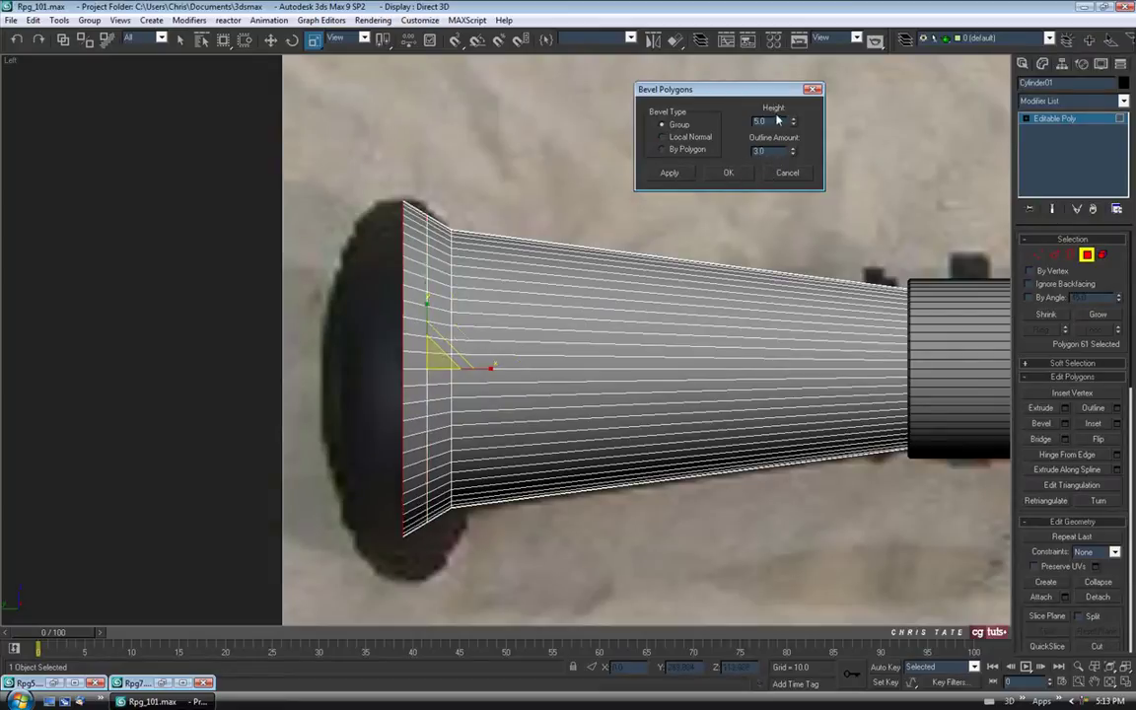
# - Bevel the end cap a second time with a height of 5 and an outline amount of about 4.5
pyautogui.moveTo(794, 155); pyautogui.dragTo(792, 117)
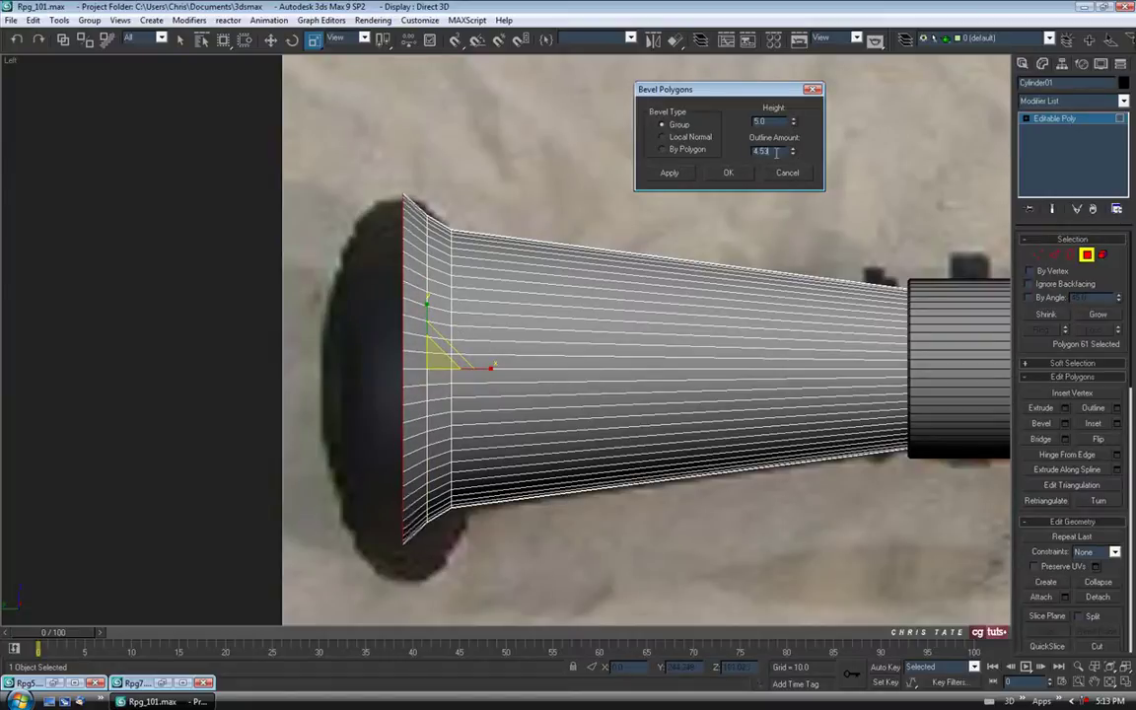
pyautogui.click(728, 172)
pyautogui.moveTo(593, 411); pyautogui.dragTo(621, 411, button='middle')
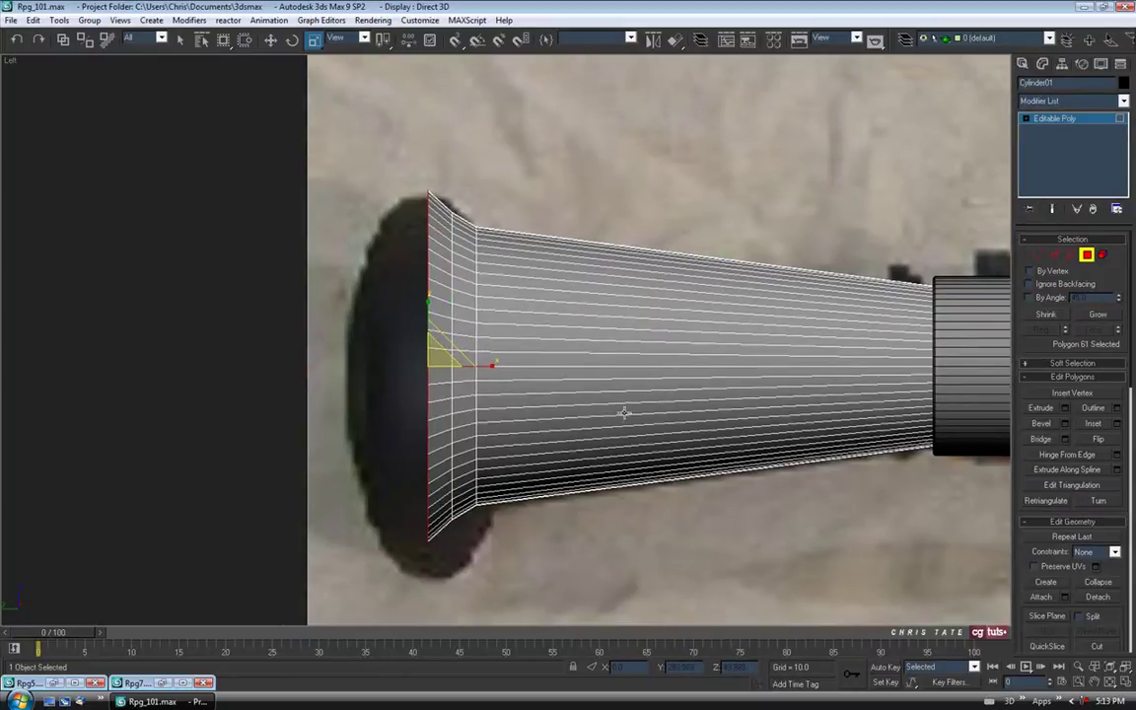
# - Reopen the Rpg7.jpg reference photo and shrink its window to sit beside the bell model
pyautogui.click(140, 683)
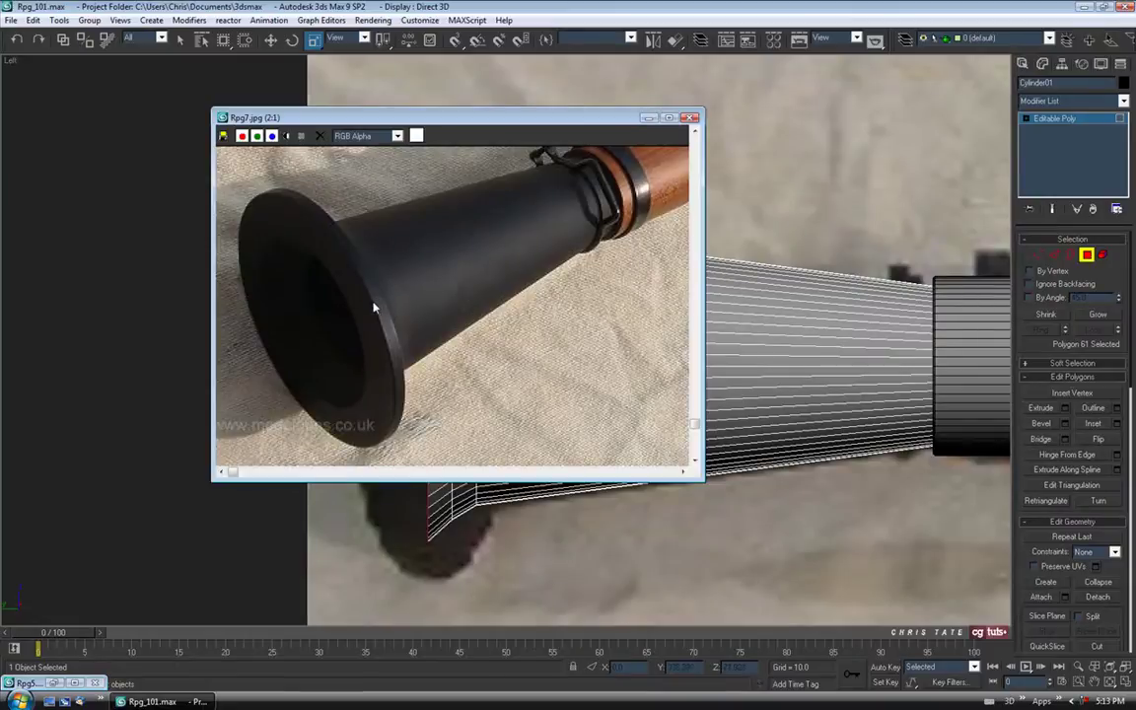
pyautogui.moveTo(562, 125); pyautogui.dragTo(453, 118)
pyautogui.moveTo(594, 475); pyautogui.dragTo(414, 446)
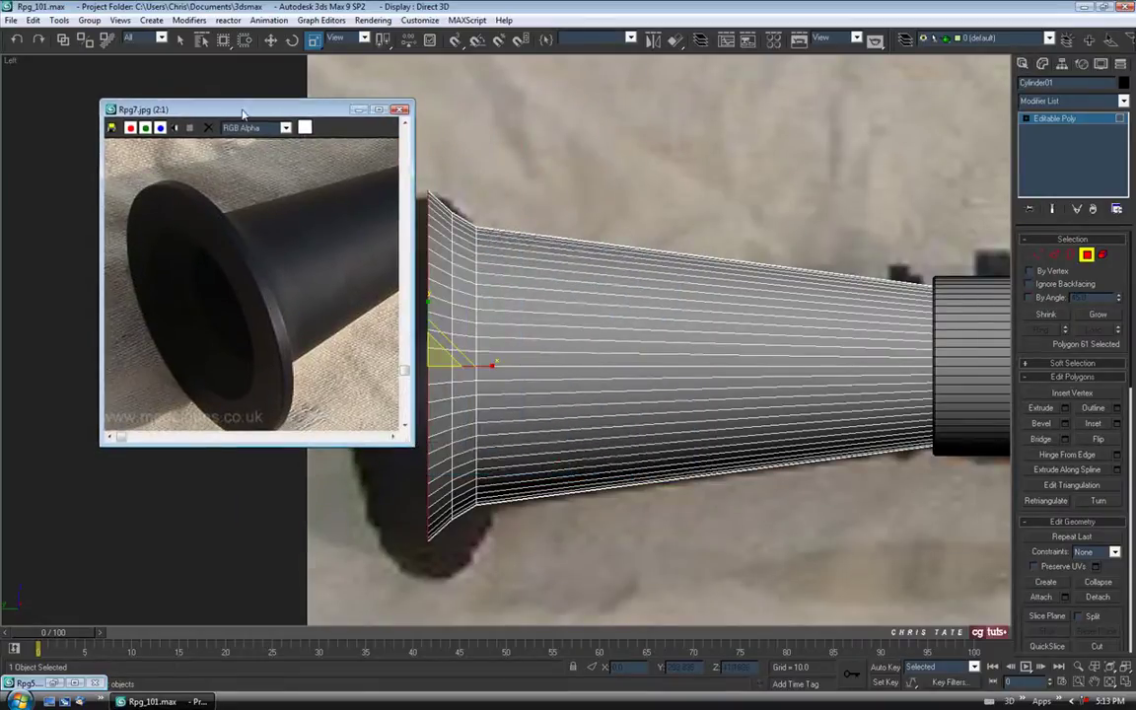
# - Move the Rpg7.jpg photo clear of the bell and extrude the flared end cap by 3.5 to form the rim's edge
pyautogui.moveTo(243, 114); pyautogui.dragTo(155, 73)
pyautogui.moveTo(168, 301); pyautogui.dragTo(163, 271, button='middle')
pyautogui.moveTo(535, 458); pyautogui.dragTo(574, 454, button='middle')
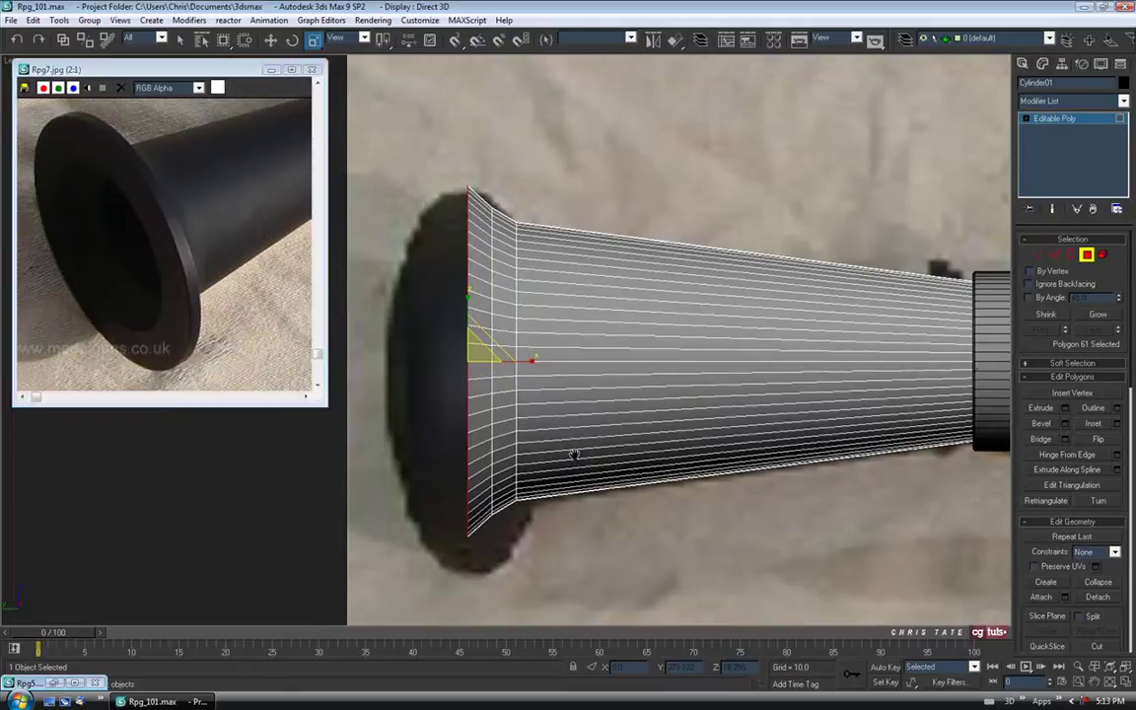
pyautogui.click(1063, 409)
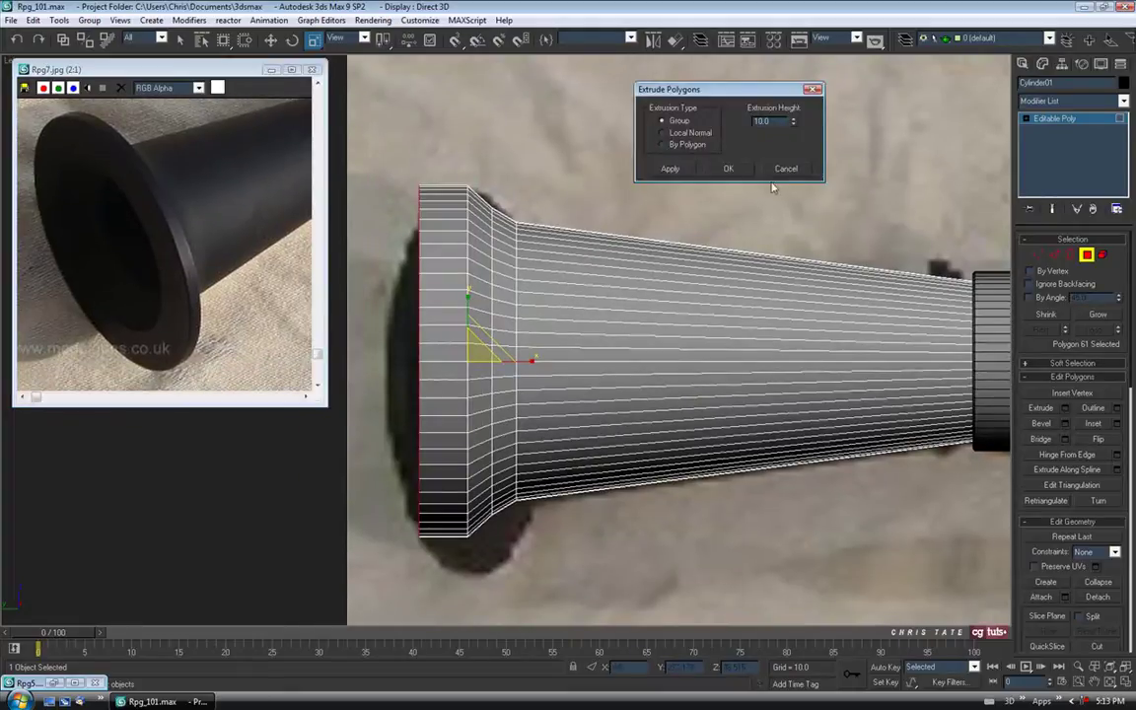
pyautogui.moveTo(792, 122); pyautogui.dragTo(795, 169)
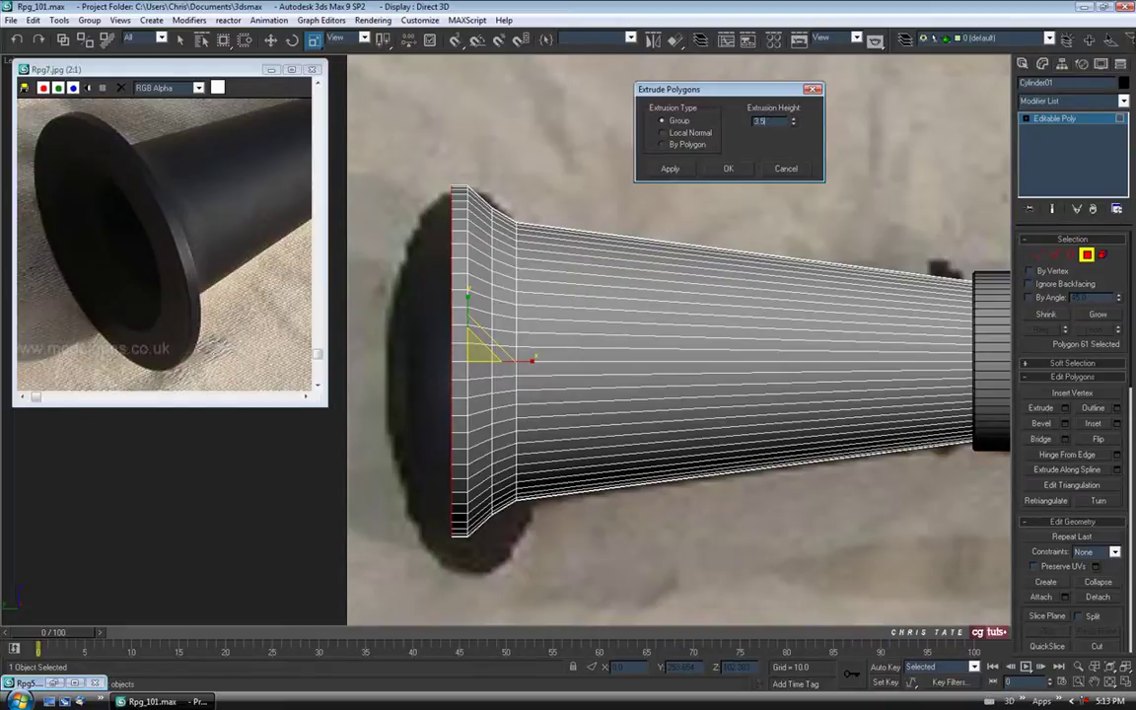
pyautogui.click(728, 169)
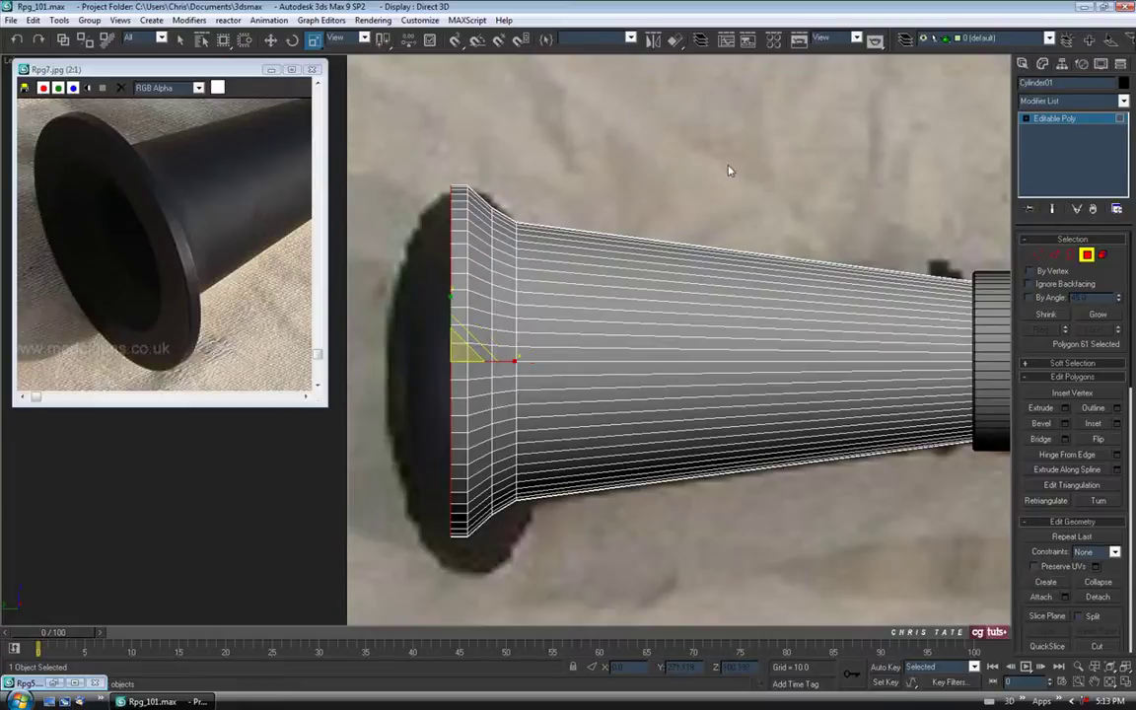
# - Inset the rim's end cap by about 7.7 in the Perspective view to form the flat ring seen in the photo
pyautogui.moveTo(574, 335); pyautogui.dragTo(599, 337, button='middle')
pyautogui.click(1124, 681)
pyautogui.moveTo(849, 550); pyautogui.dragTo(842, 550, button='middle')
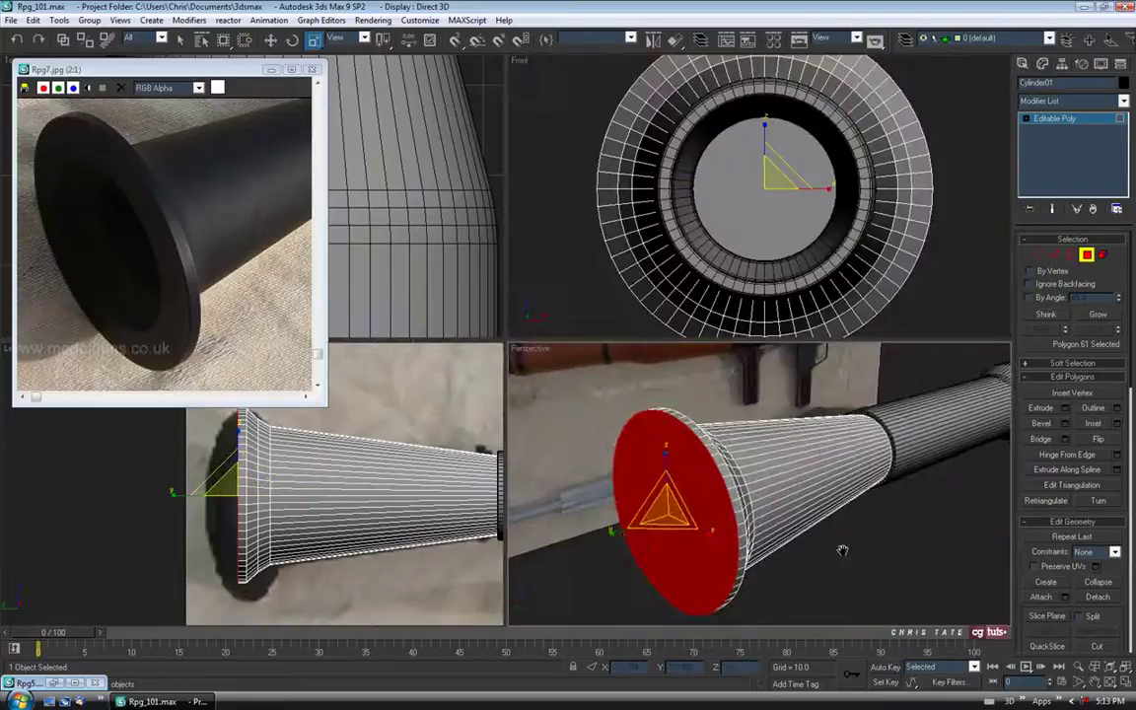
pyautogui.hotkey('alt', 'w')
pyautogui.scroll(4, 819, 472)
pyautogui.moveTo(755, 472); pyautogui.dragTo(752, 469, button='middle')
pyautogui.moveTo(688, 388); pyautogui.dragTo(648, 369, button='middle')
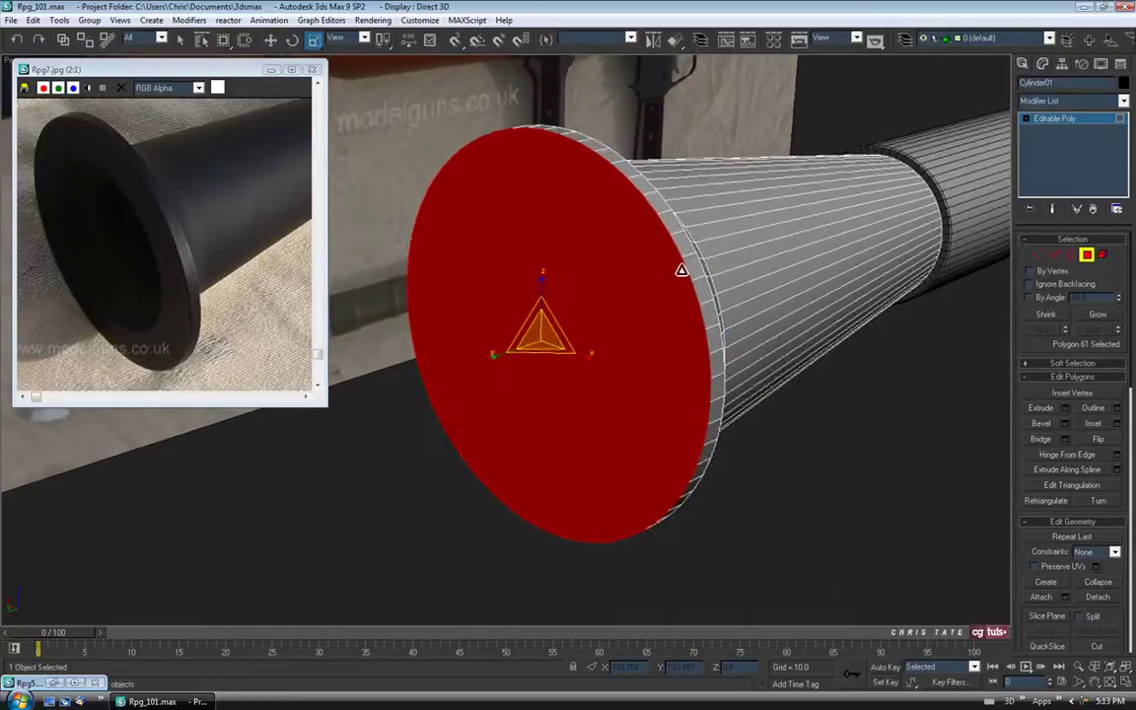
pyautogui.click(1116, 423)
pyautogui.moveTo(745, 91); pyautogui.dragTo(856, 108)
pyautogui.moveTo(904, 142); pyautogui.dragTo(899, 382)
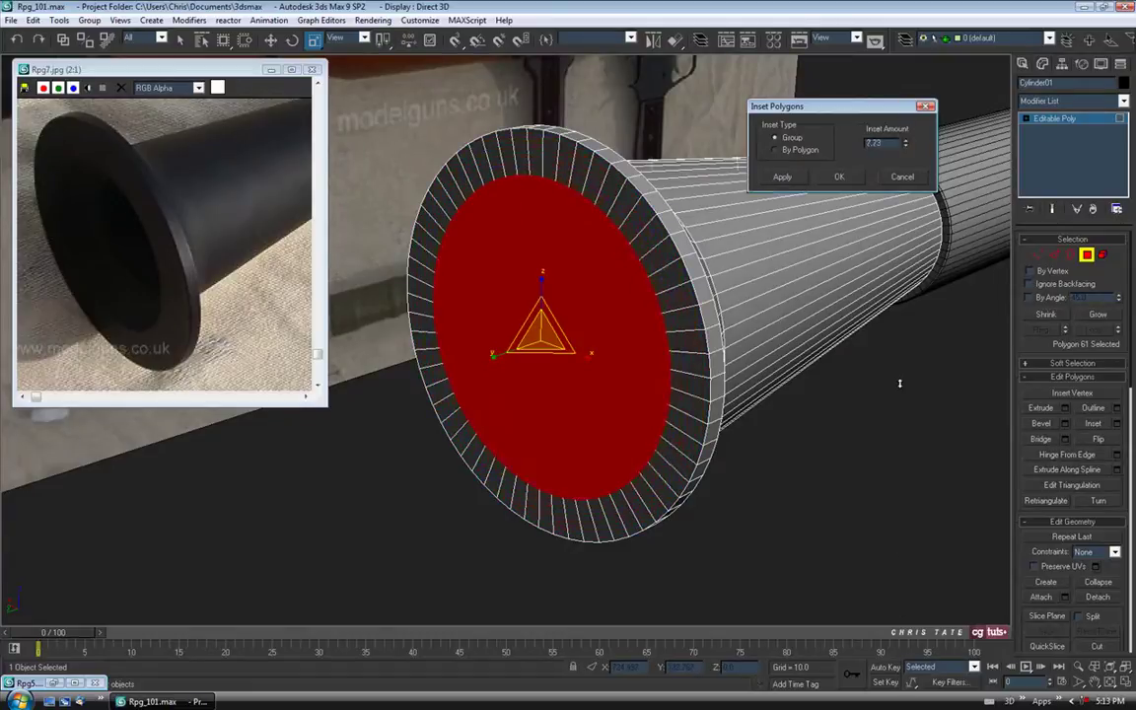
pyautogui.press('BackSpace')
pyautogui.press('BackSpace')
pyautogui.click(836, 180)
pyautogui.moveTo(600, 384); pyautogui.dragTo(634, 434, button='middle')
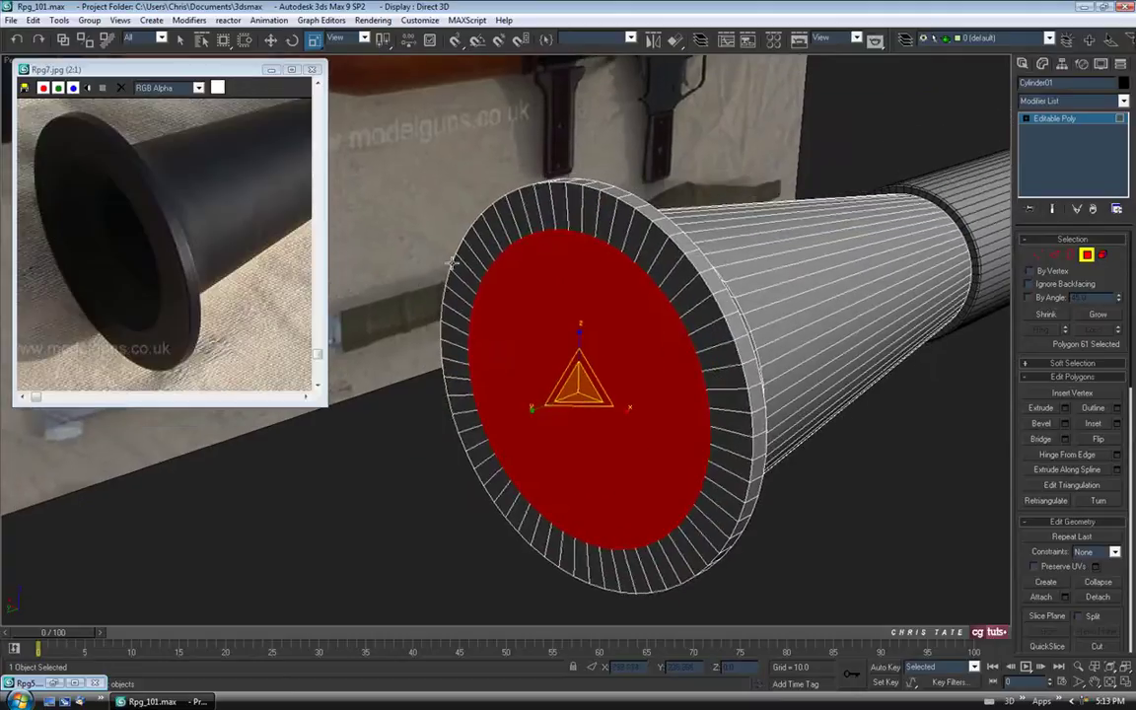
# - Minimise the Rpg7.jpg photo and show the bell in wireframe in the maximised Left view
pyautogui.click(271, 69)
pyautogui.moveTo(638, 373); pyautogui.dragTo(586, 350, button='middle')
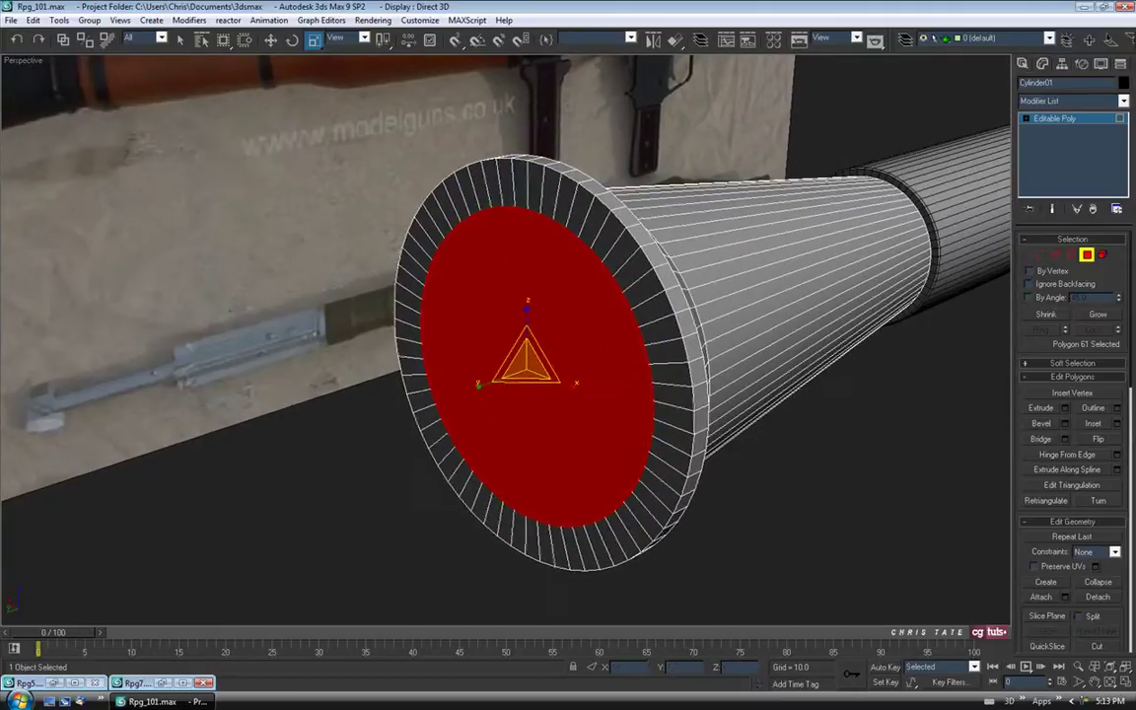
pyautogui.hotkey('alt', 'w')
pyautogui.hotkey('alt', 'w')
pyautogui.scroll(6, 415, 513)
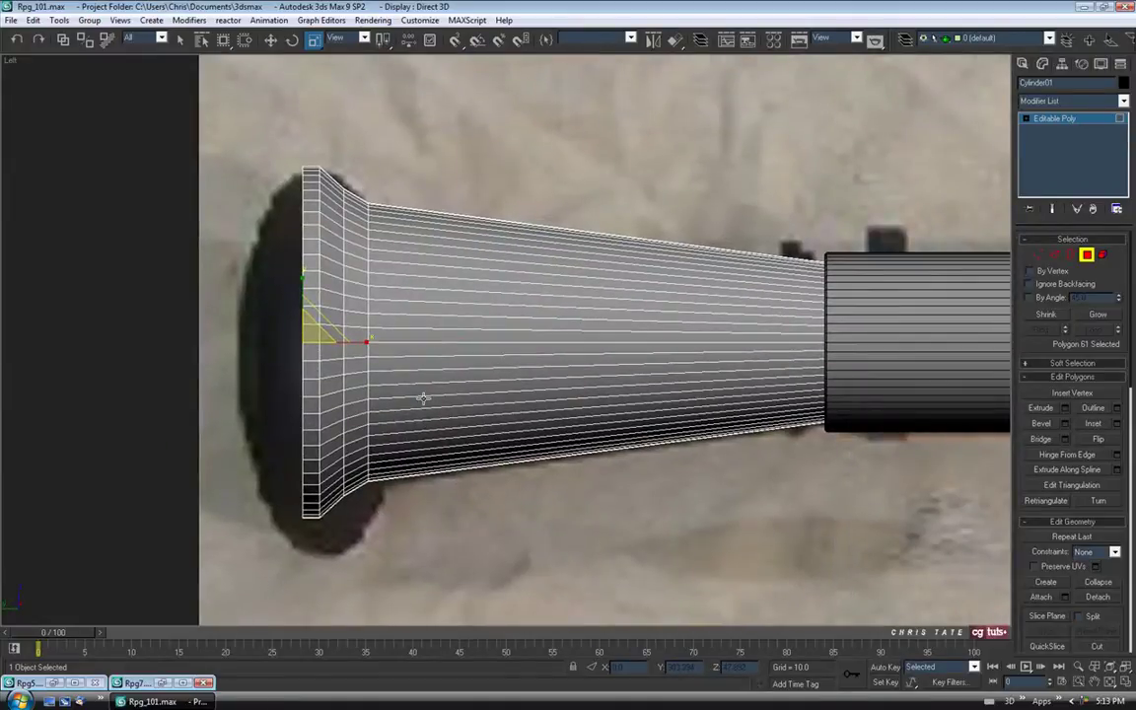
pyautogui.press('F3')
pyautogui.scroll(2, 405, 382)
pyautogui.moveTo(419, 390); pyautogui.dragTo(374, 332, button='middle')
pyautogui.scroll(-2, 393, 359)
pyautogui.scroll(2, 343, 330)
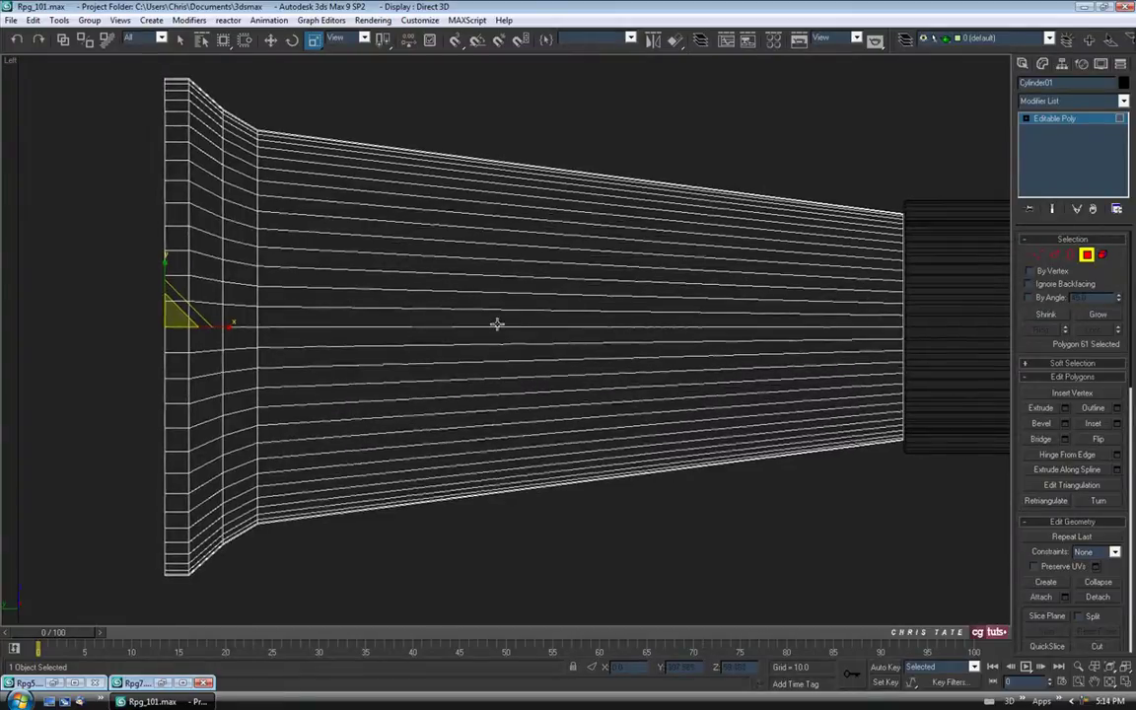
# - Extrude the inset cap inward by -3.5 to the depth of the rim's edge
pyautogui.click(1065, 407)
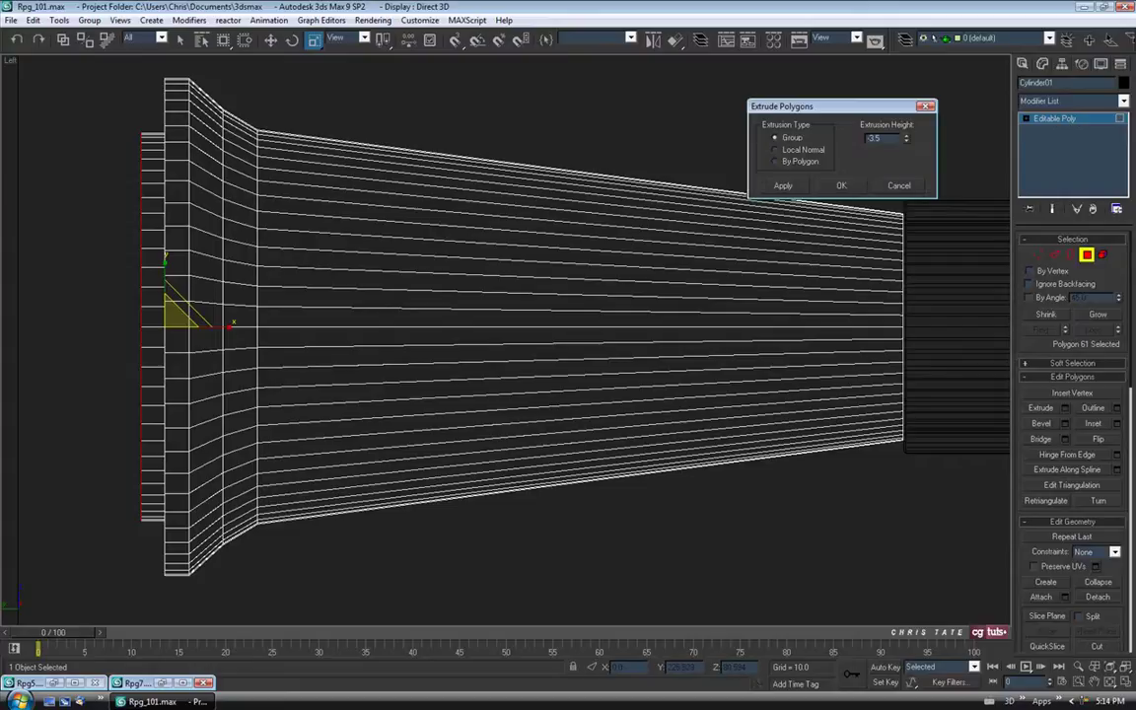
pyautogui.press('Return')
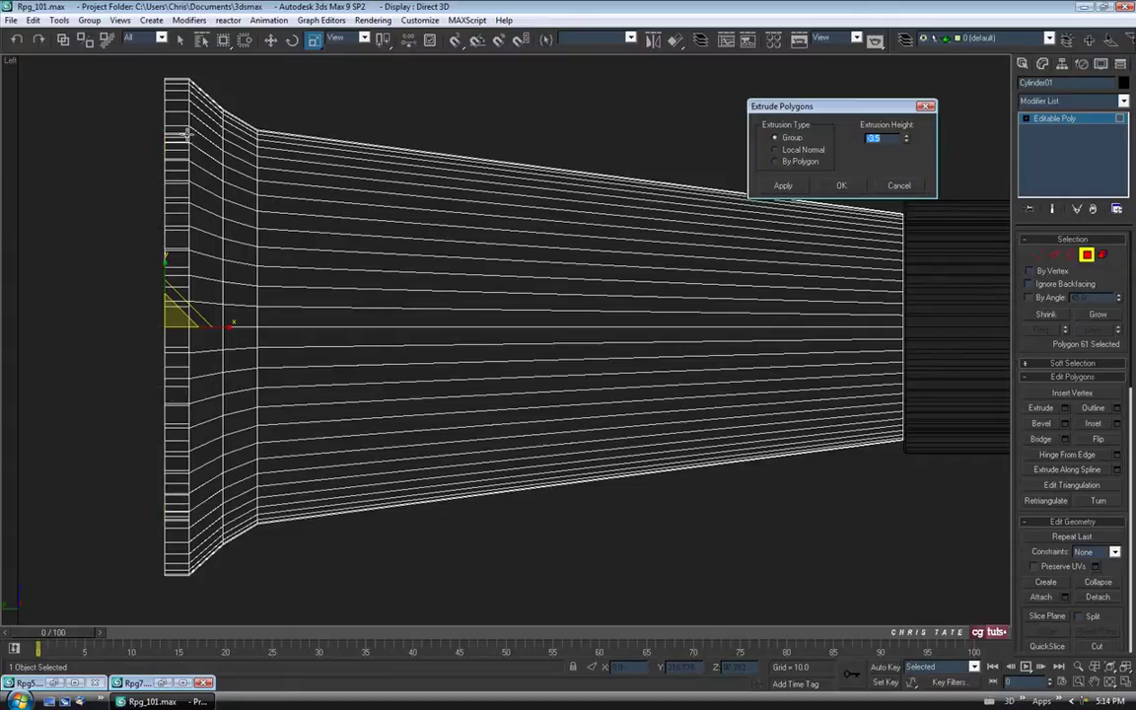
pyautogui.click(840, 185)
# - Bevel the recessed cap inward with height -4.95 and outline amount about -3.56, following the outer flare
pyautogui.scroll(3, 325, 350)
pyautogui.moveTo(333, 337); pyautogui.dragTo(412, 415, button='middle')
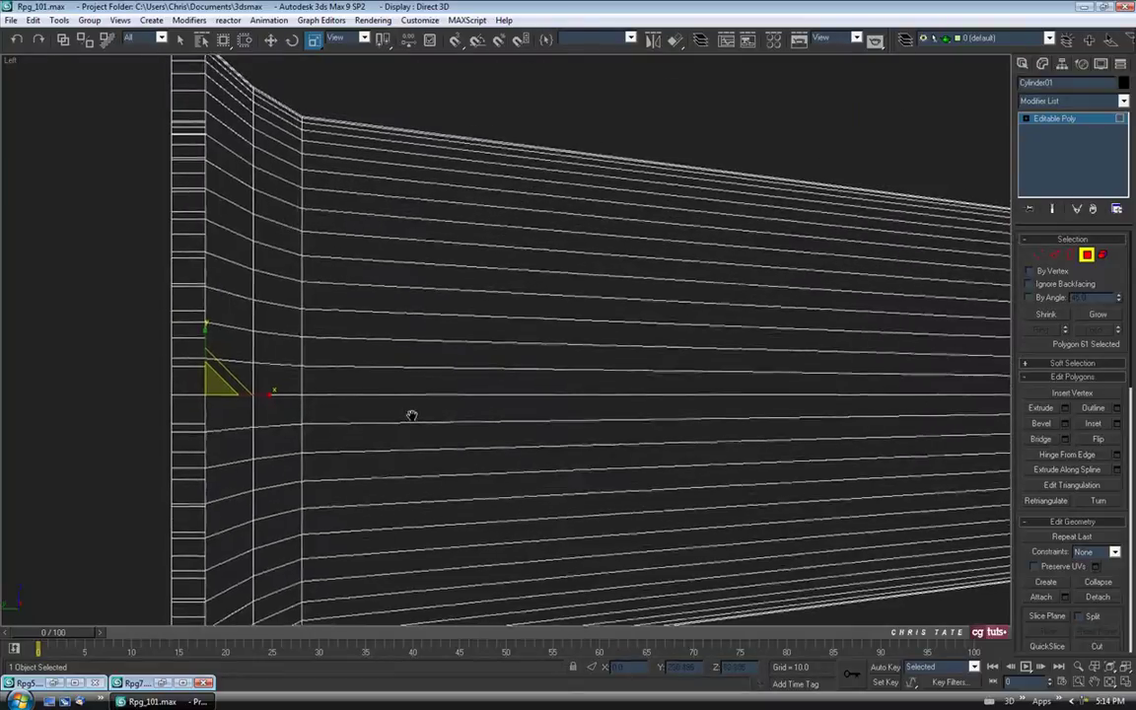
pyautogui.click(1065, 424)
pyautogui.moveTo(908, 141); pyautogui.dragTo(918, 275)
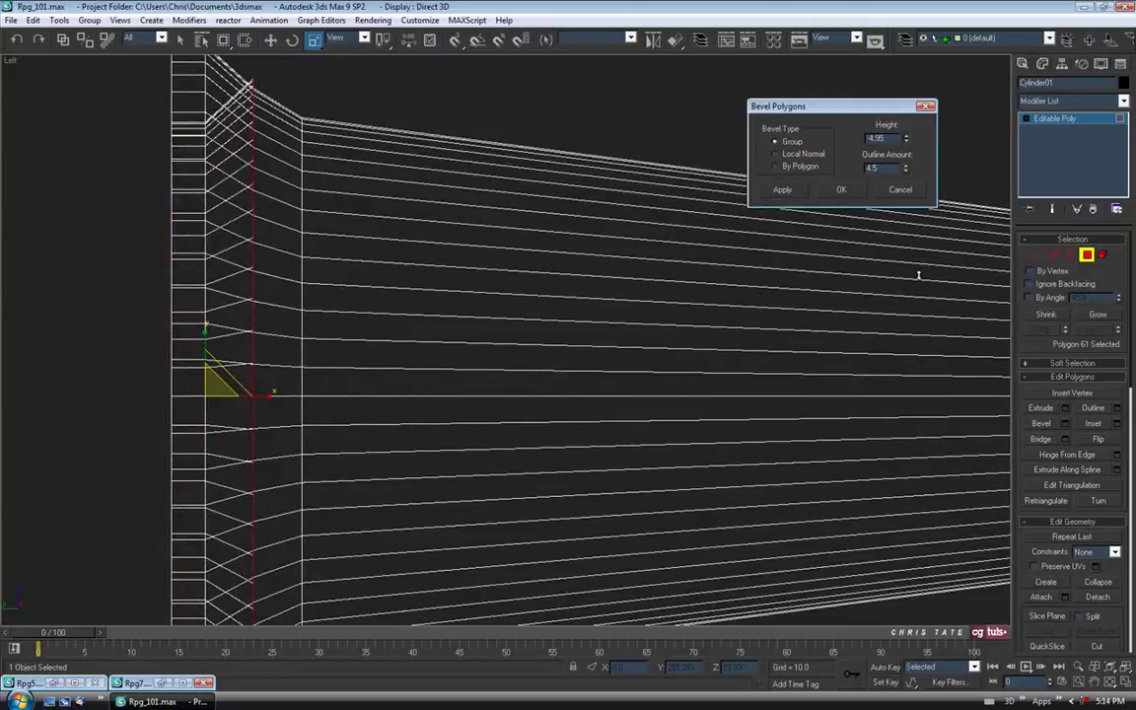
pyautogui.moveTo(905, 167); pyautogui.dragTo(905, 289)
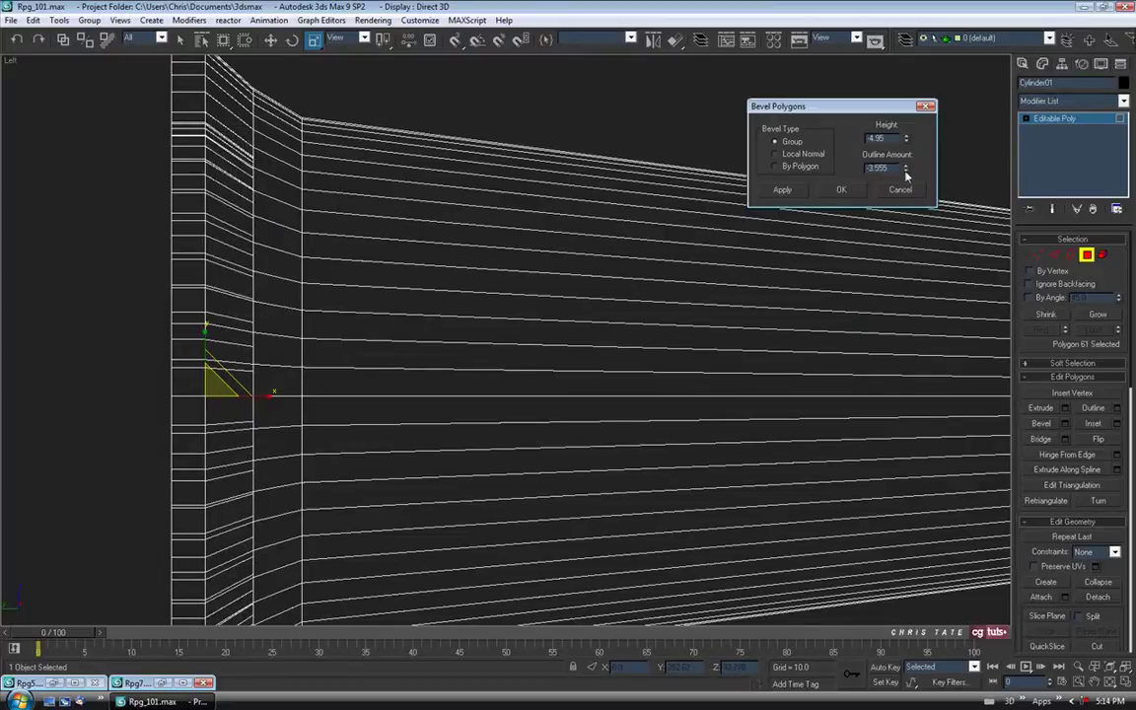
pyautogui.click(787, 192)
# - Bevel the inner cap again with height about -5.1 and outline amount about -2.35 to reach the flare's end
pyautogui.moveTo(906, 138)
pyautogui.mouseDown()
pyautogui.moveTo(907, 158)
pyautogui.moveTo(904, 139)
pyautogui.mouseUp()
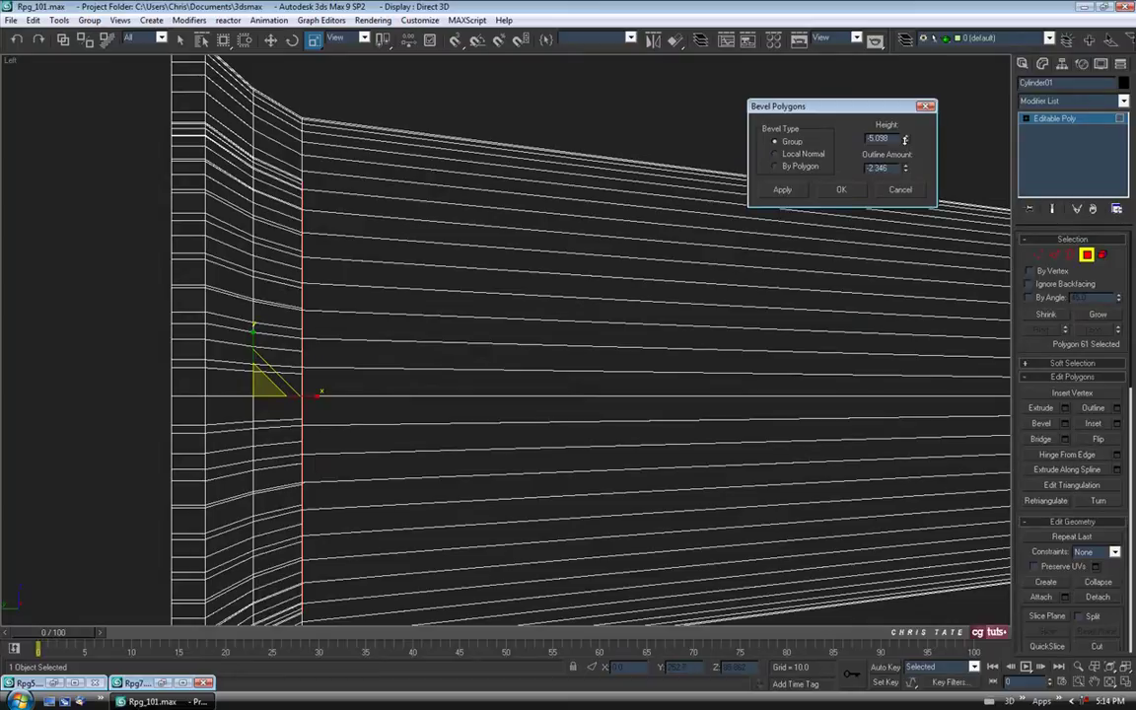
pyautogui.scroll(-5, 552, 172)
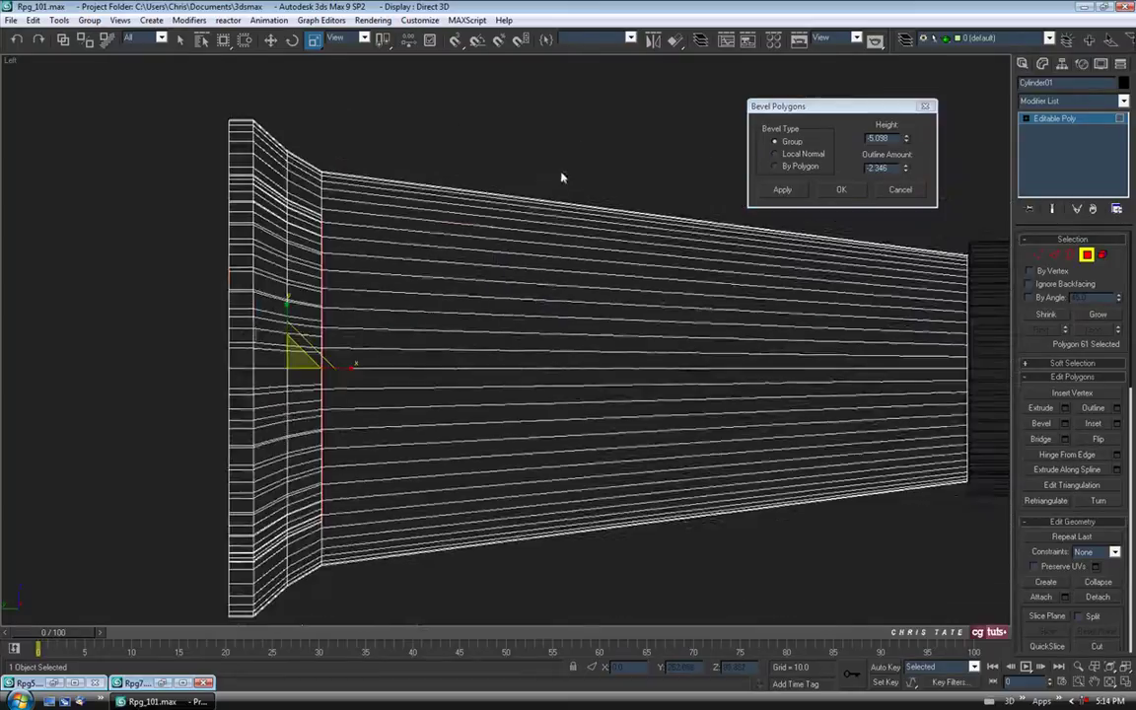
pyautogui.click(780, 191)
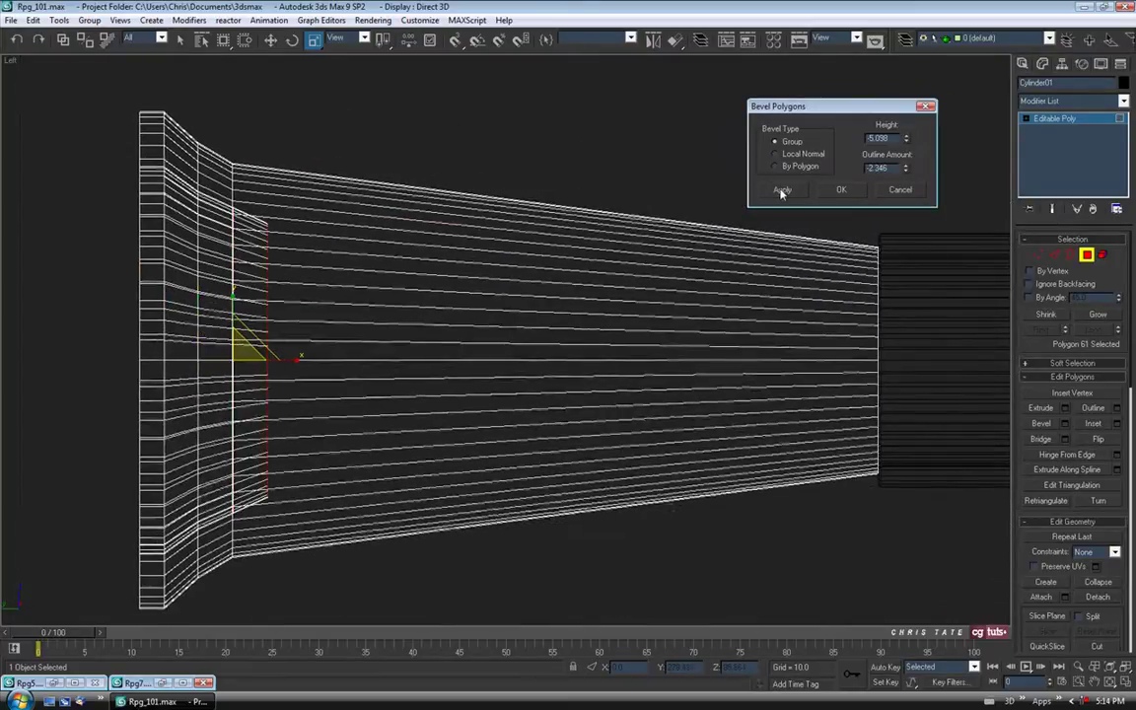
# - Bevel the inner cap through to the bell's narrow end with height about -94.3 and outline amount about -7.25
pyautogui.moveTo(908, 142); pyautogui.dragTo(905, 627)
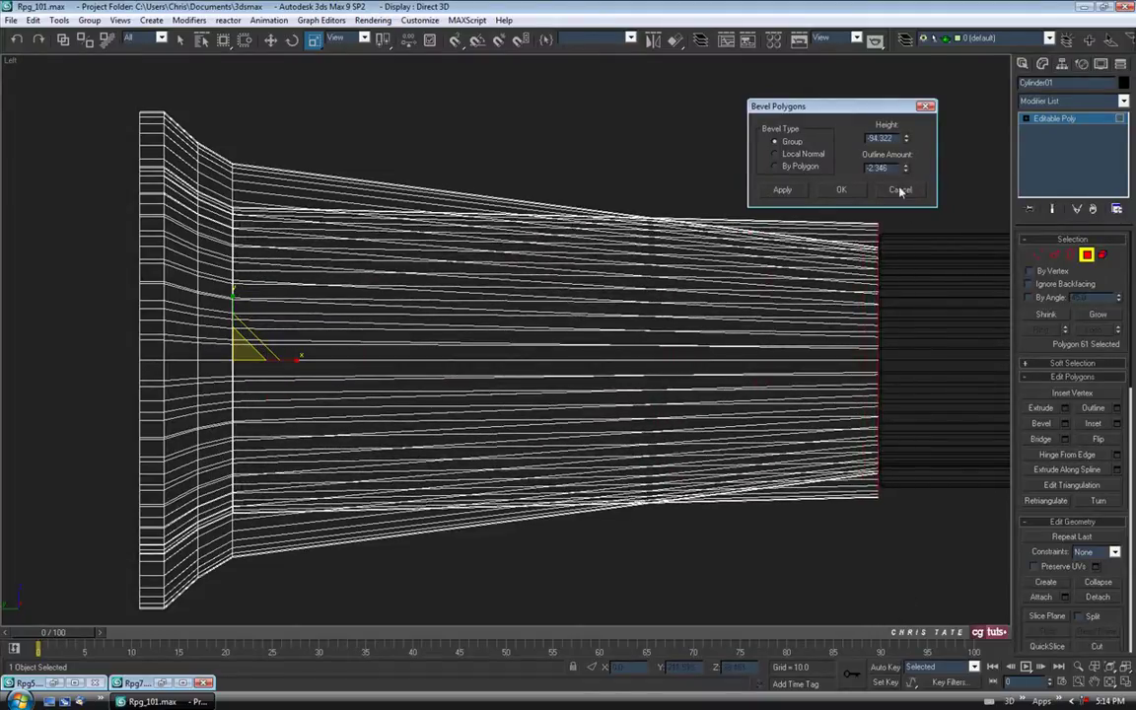
pyautogui.moveTo(905, 167); pyautogui.dragTo(901, 323)
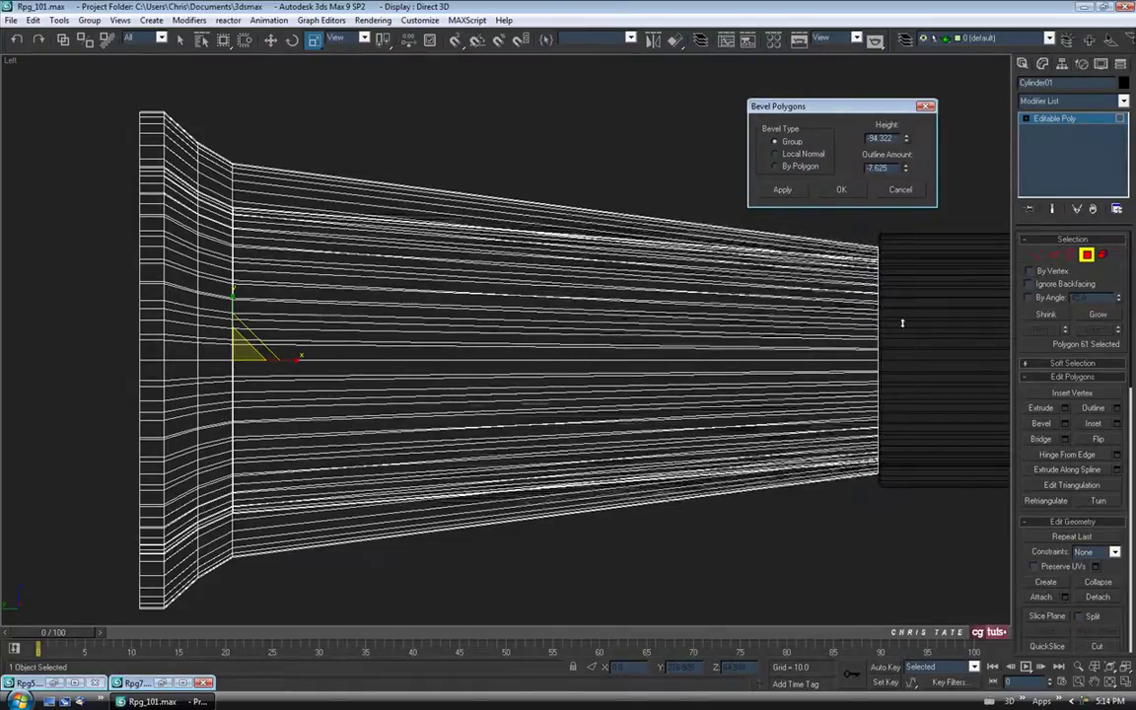
pyautogui.moveTo(690, 292); pyautogui.dragTo(537, 230, button='middle')
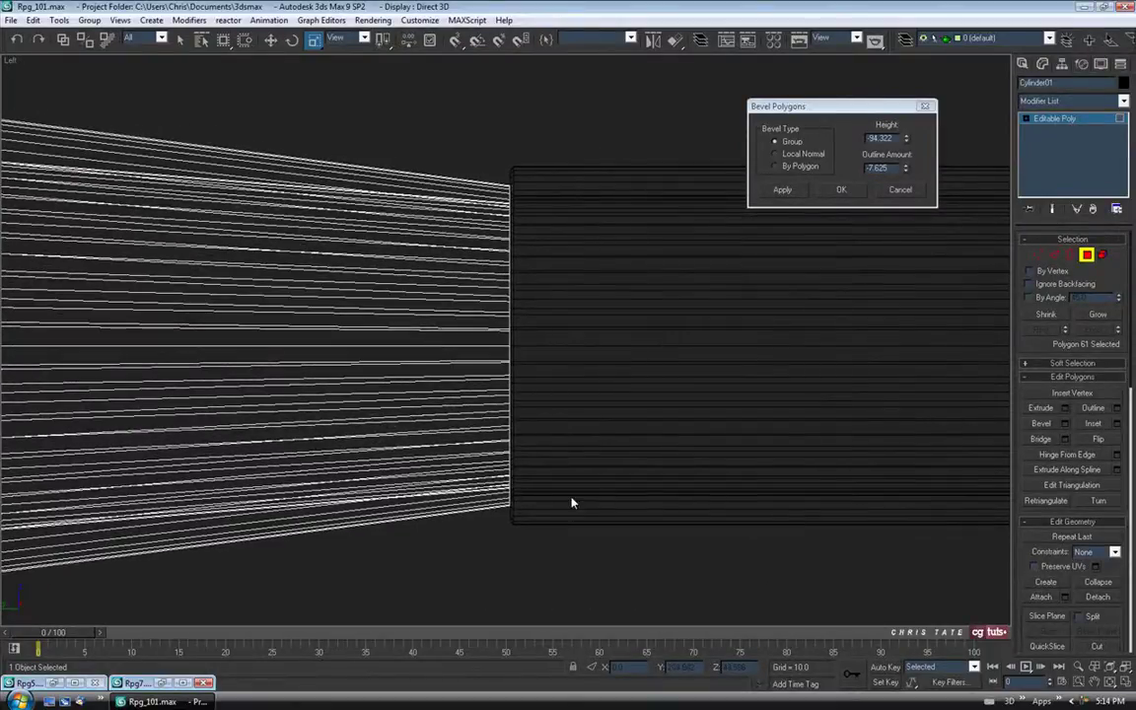
pyautogui.moveTo(907, 171); pyautogui.dragTo(905, 166)
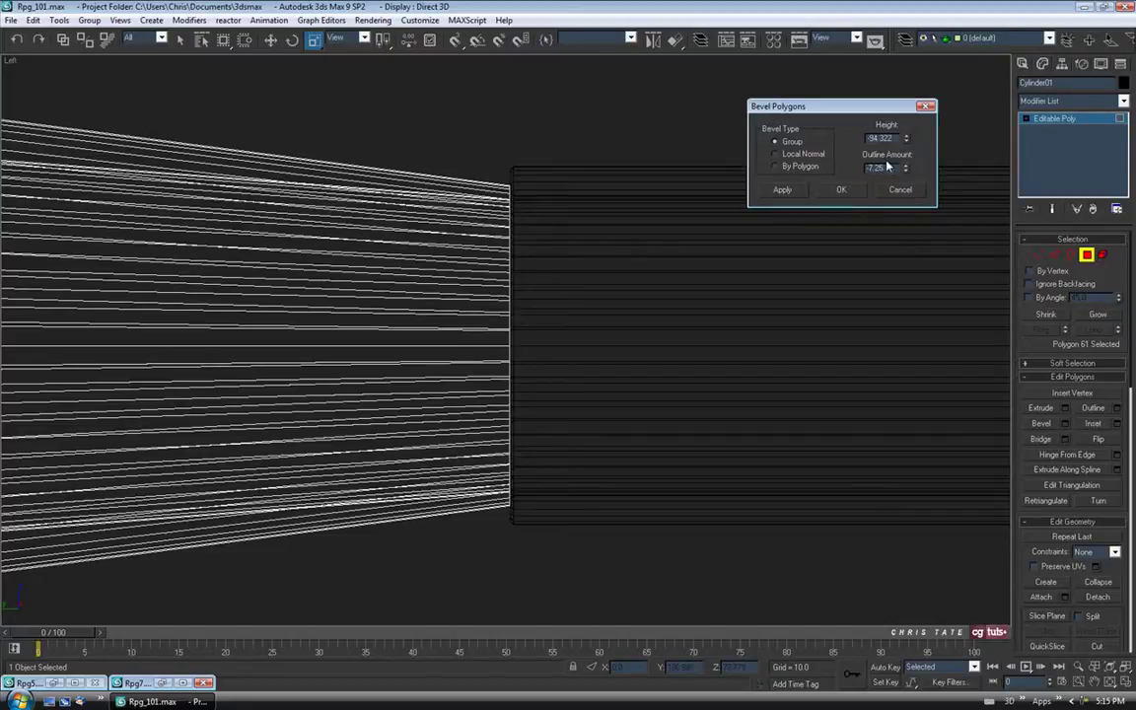
pyautogui.click(841, 190)
pyautogui.moveTo(515, 316); pyautogui.dragTo(534, 314, button='middle')
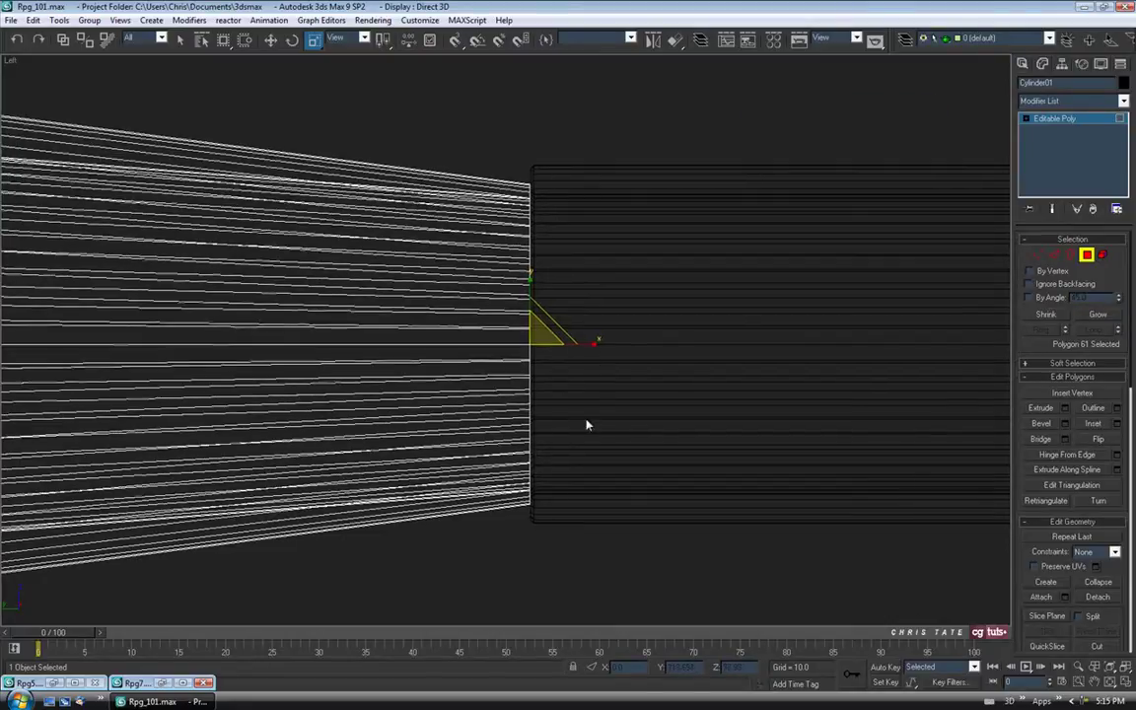
# - Leave polygon editing and isolate the bell, with its narrow end facing the Perspective view
pyautogui.click(1124, 682)
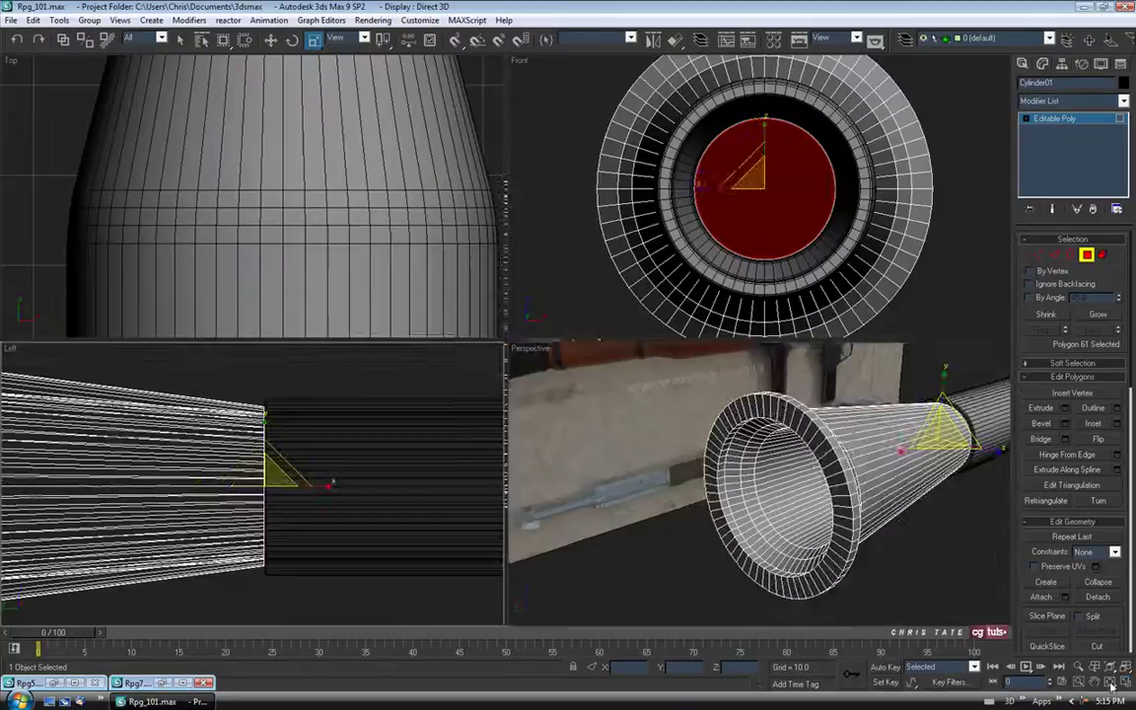
pyautogui.rightClick(947, 542)
pyautogui.click(1125, 683)
pyautogui.keyDown('alt'); pyautogui.moveTo(826, 501); pyautogui.dragTo(666, 428, button='middle'); pyautogui.keyUp('alt')
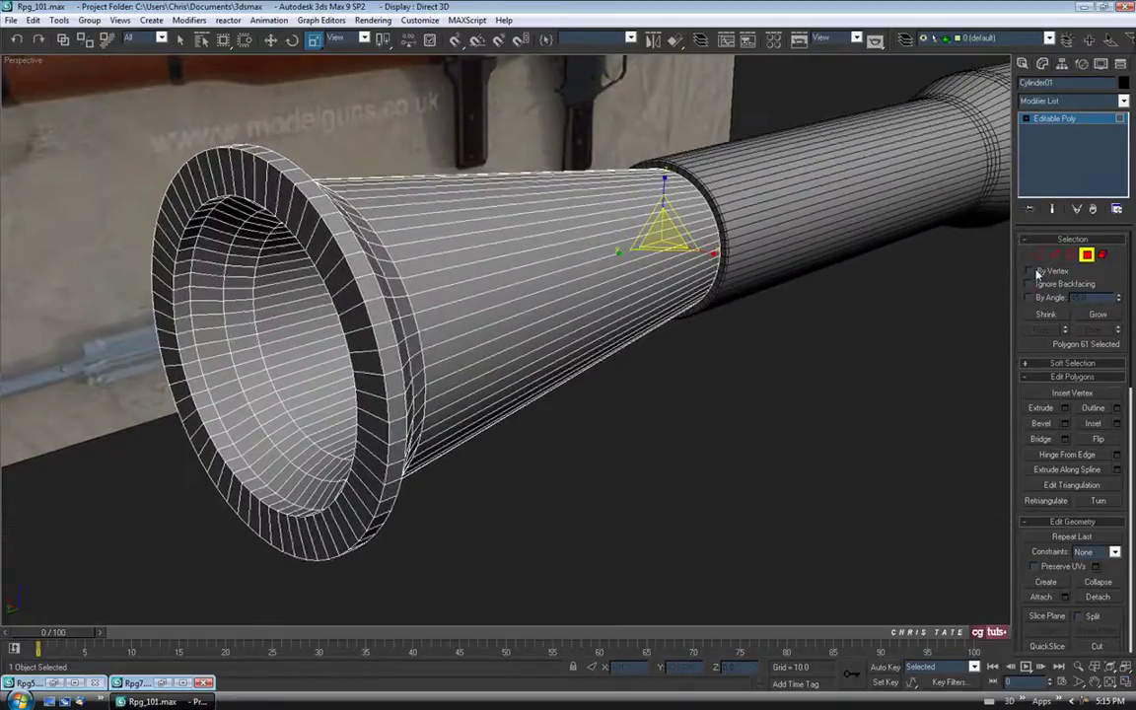
pyautogui.click(1087, 256)
pyautogui.keyDown('alt'); pyautogui.moveTo(861, 405); pyautogui.dragTo(821, 419, button='middle'); pyautogui.keyUp('alt')
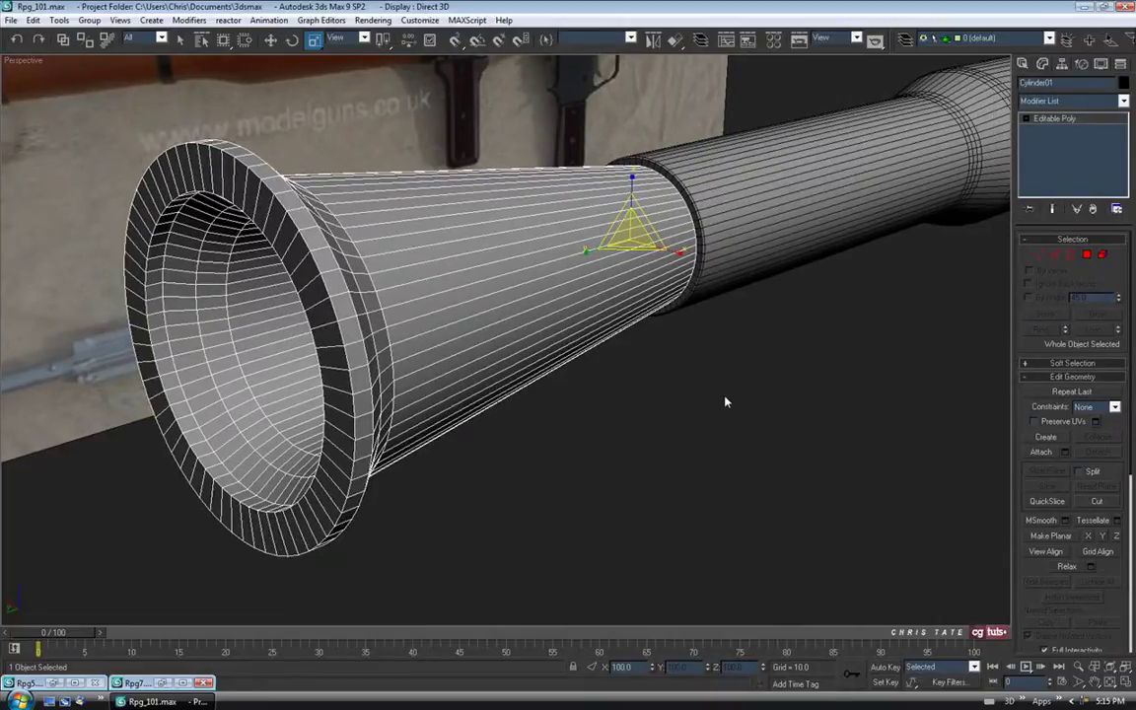
pyautogui.hotkey('alt', 'q')
pyautogui.keyDown('alt'); pyautogui.moveTo(754, 406); pyautogui.dragTo(535, 395, button='middle'); pyautogui.keyUp('alt')
pyautogui.moveTo(705, 392); pyautogui.dragTo(614, 379, button='middle')
pyautogui.scroll(3, 576, 371)
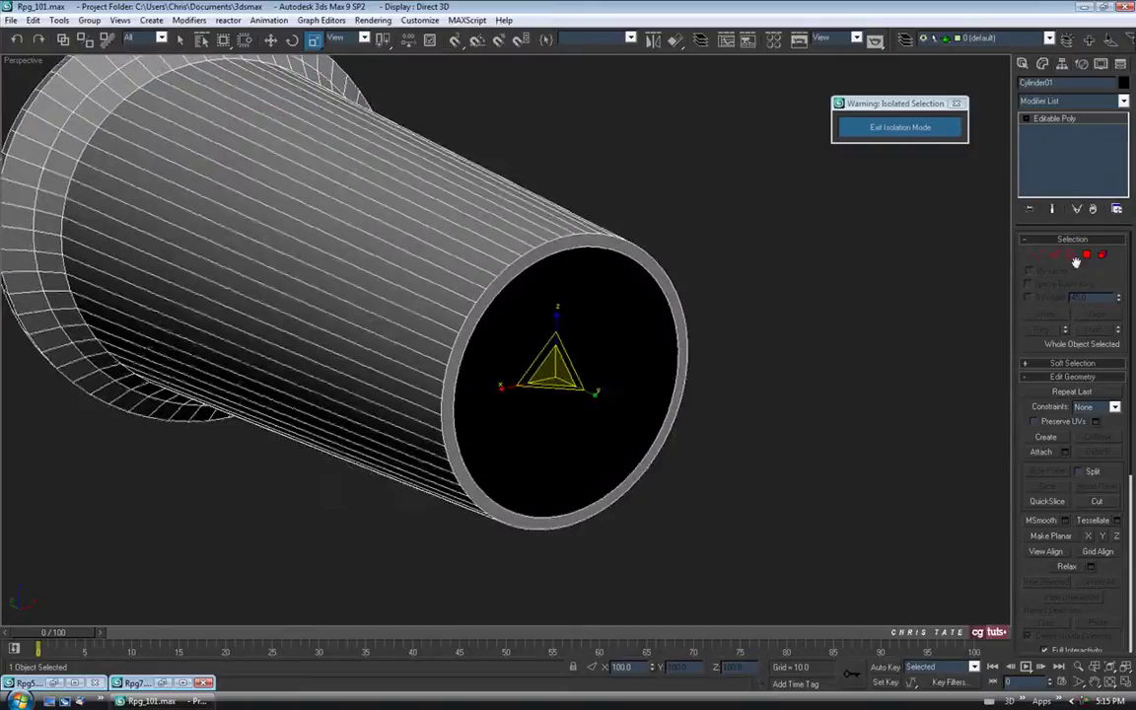
# - Inset the outer cap polygon at the bell's narrow end by about 1.5 to match the outline of the inner bore
pyautogui.click(1085, 254)
pyautogui.keyDown('alt'); pyautogui.moveTo(765, 378); pyautogui.dragTo(742, 373, button='middle'); pyautogui.keyUp('alt')
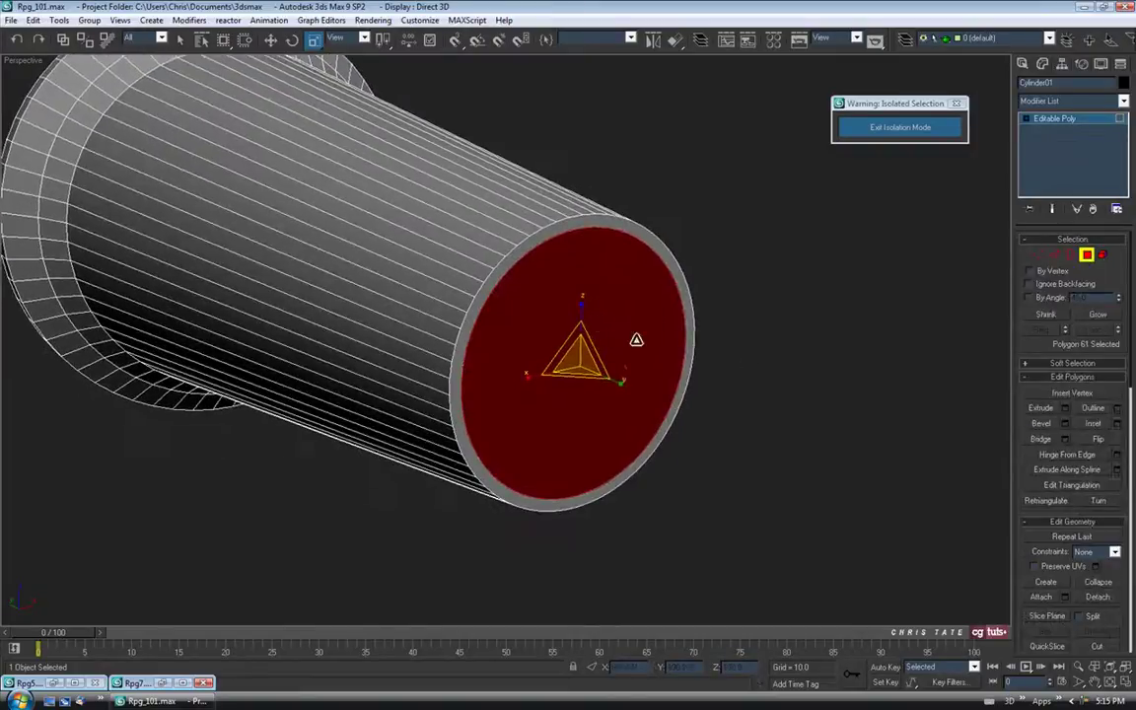
pyautogui.click(705, 380)
pyautogui.click(678, 279)
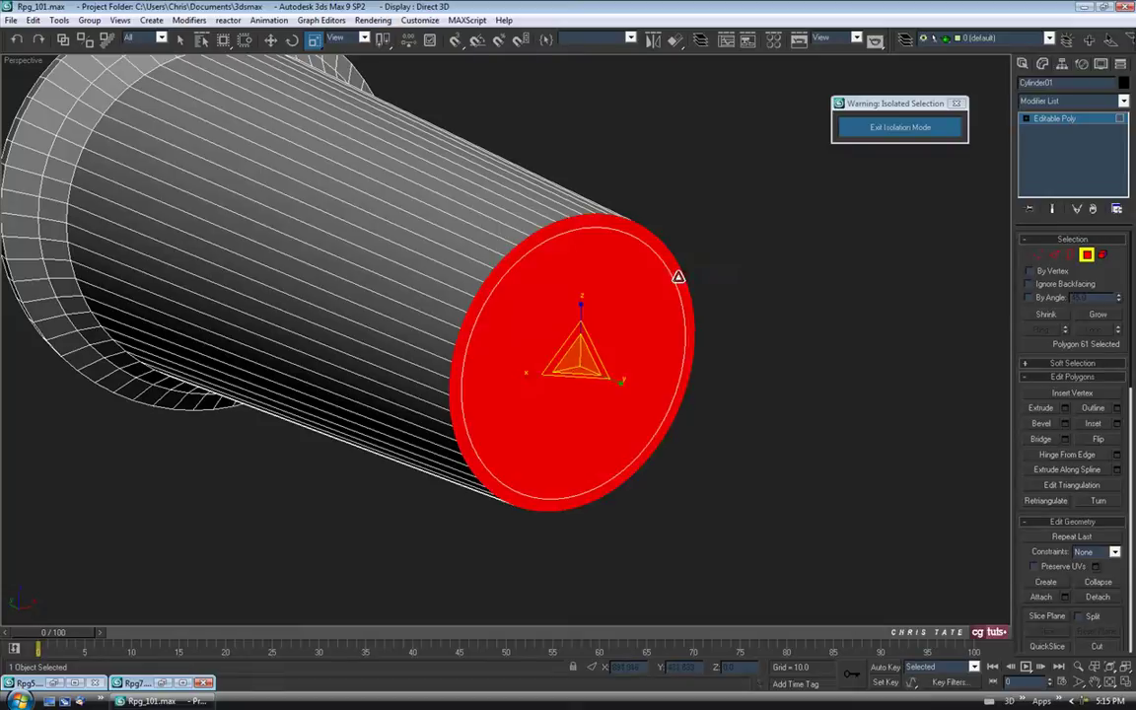
pyautogui.click(180, 39)
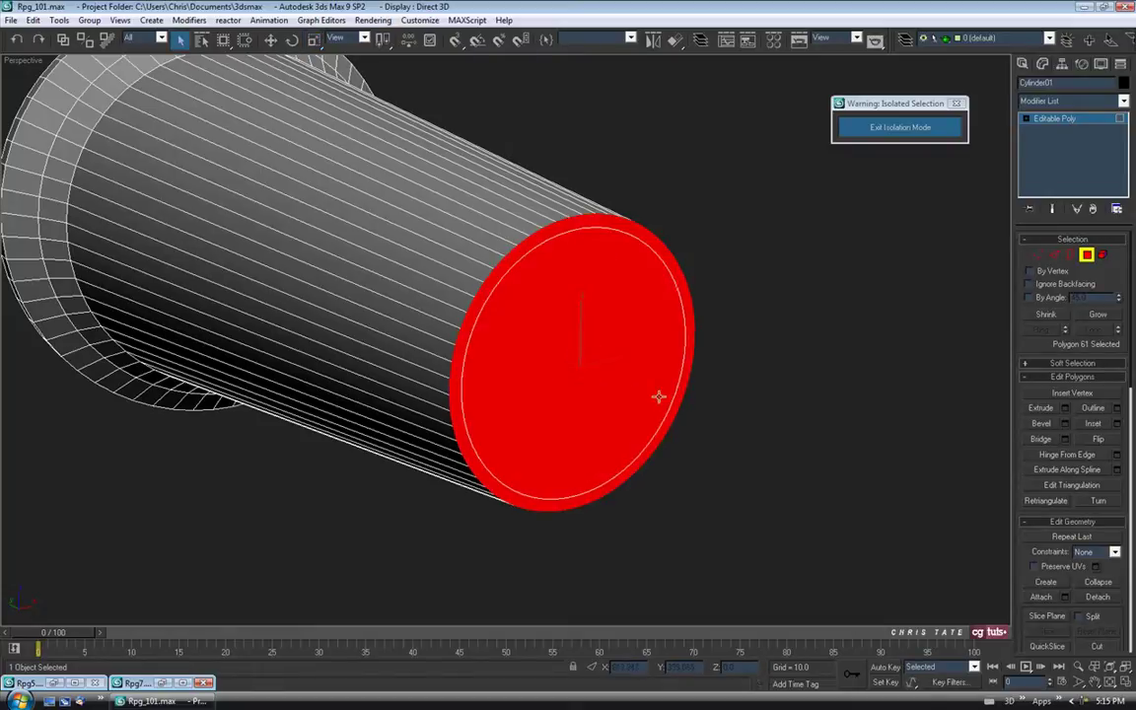
pyautogui.keyDown('alt'); pyautogui.moveTo(659, 399); pyautogui.dragTo(637, 291, button='middle'); pyautogui.keyUp('alt')
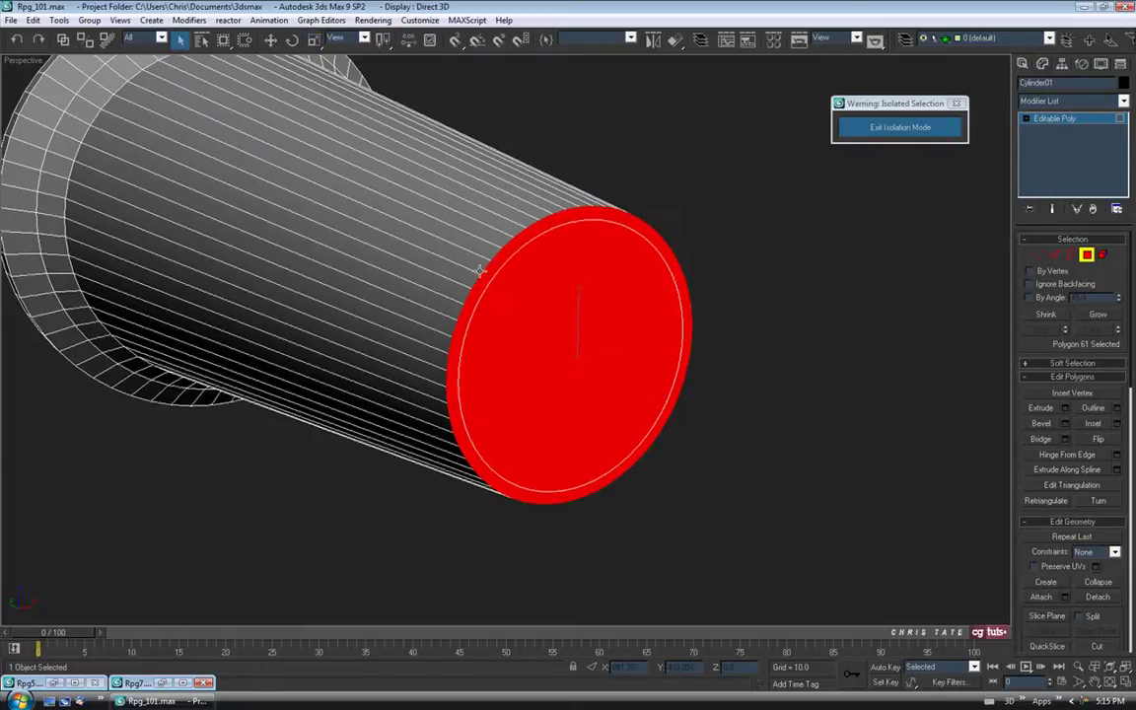
pyautogui.click(1116, 425)
pyautogui.scroll(5, 679, 263)
pyautogui.moveTo(900, 138); pyautogui.dragTo(902, 198)
pyautogui.moveTo(715, 272); pyautogui.dragTo(715, 238, button='middle')
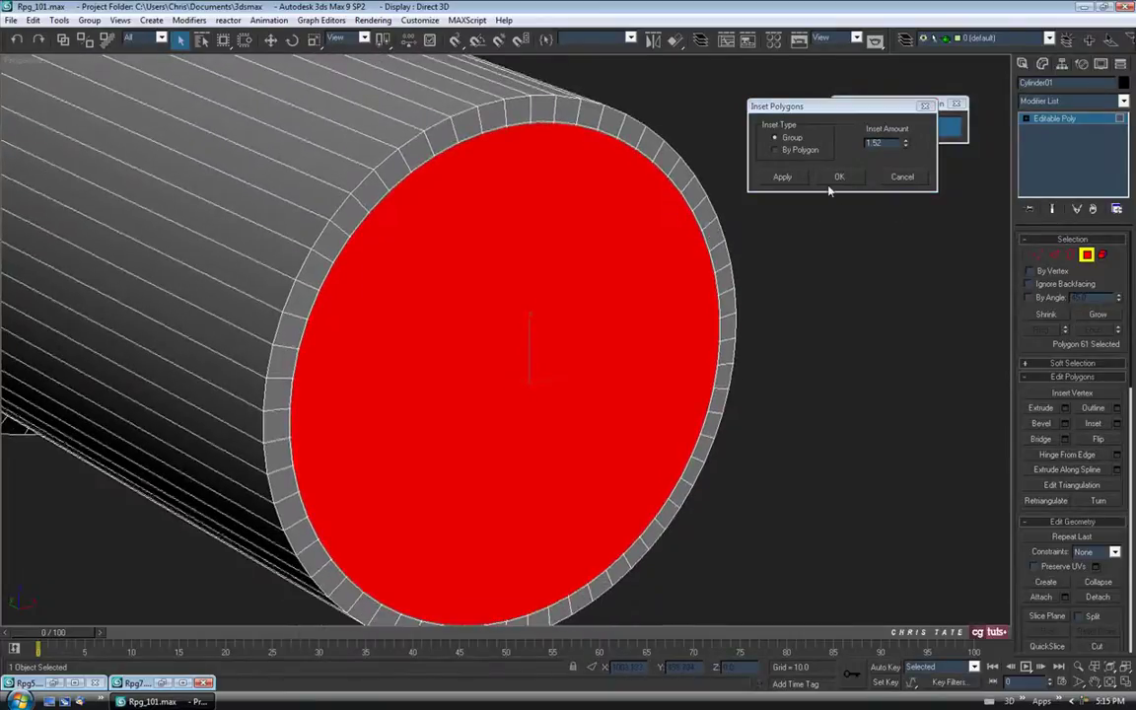
pyautogui.moveTo(902, 149); pyautogui.dragTo(907, 147)
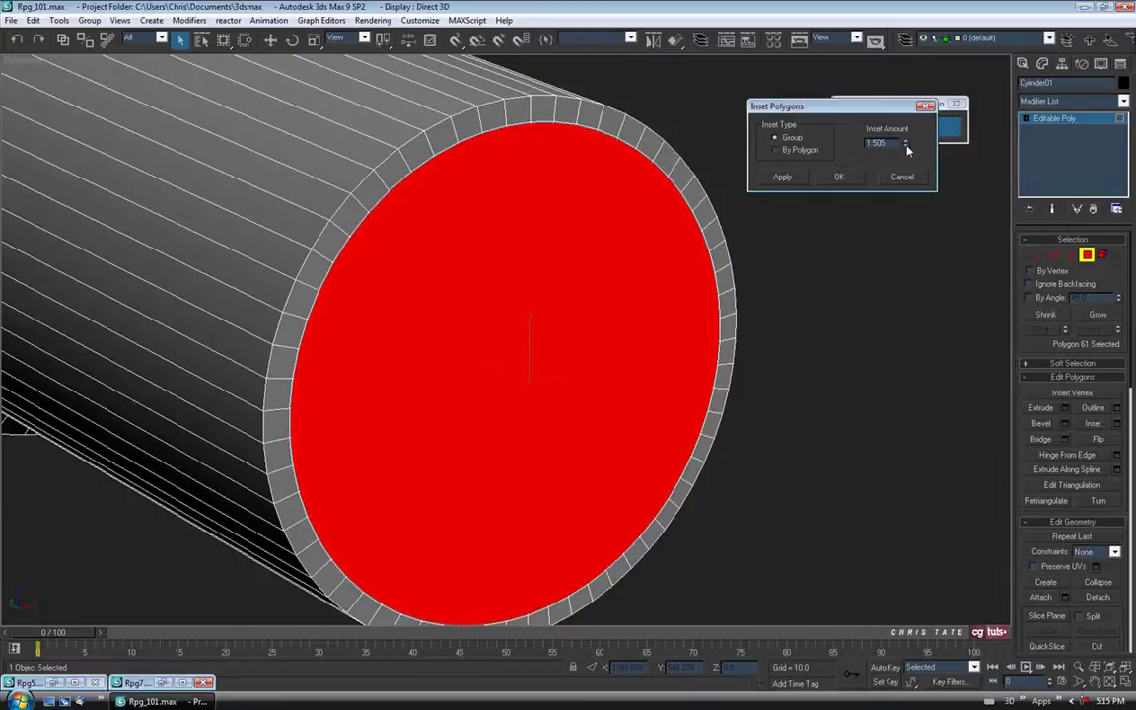
pyautogui.click(840, 177)
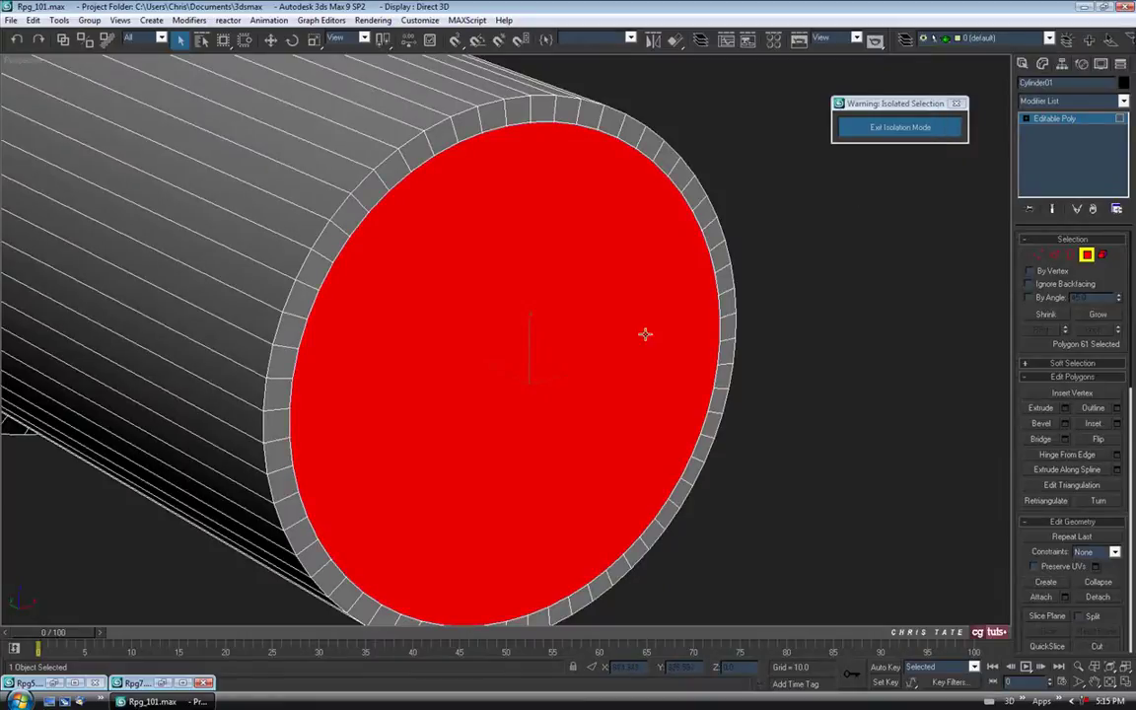
# - Delete the inset cap polygon covering the bore at the bell's narrow end
pyautogui.press('Delete')
pyautogui.keyDown('alt'); pyautogui.moveTo(661, 311); pyautogui.dragTo(707, 362, button='middle'); pyautogui.keyUp('alt')
pyautogui.keyDown('alt'); pyautogui.moveTo(834, 293); pyautogui.dragTo(815, 337, button='middle'); pyautogui.keyUp('alt')
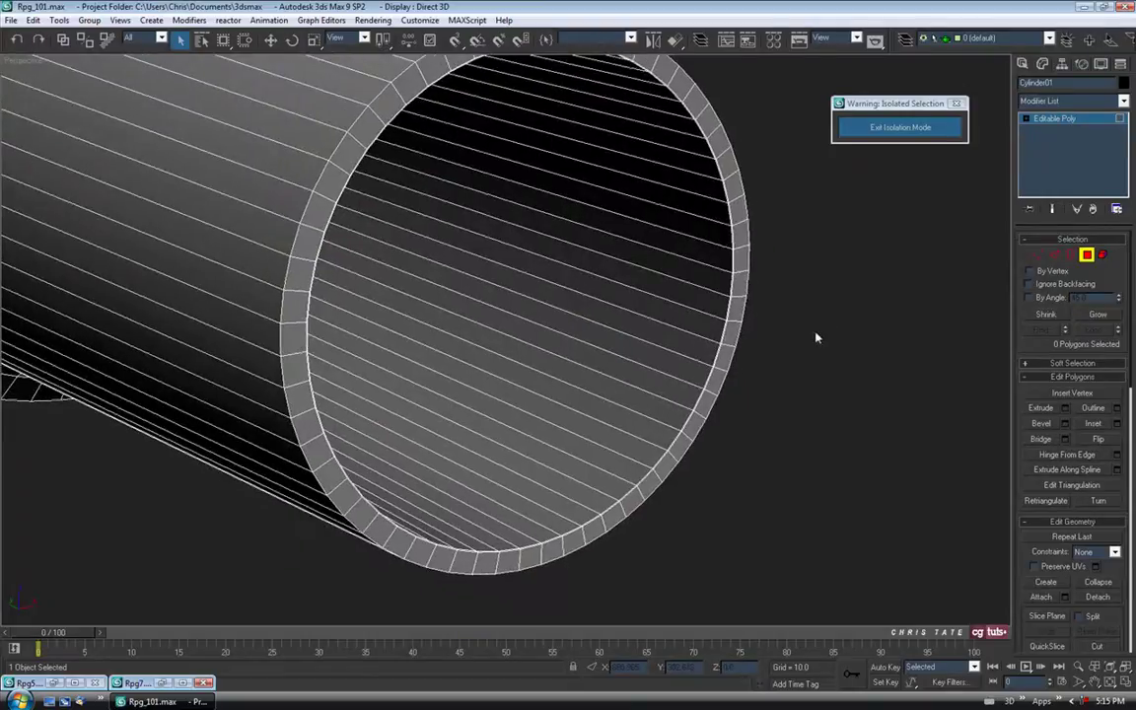
# - Weld the vertices along the open inner border at the narrow end with a threshold of 0.1, then leave vertex editing
pyautogui.click(1071, 254)
pyautogui.click(717, 367)
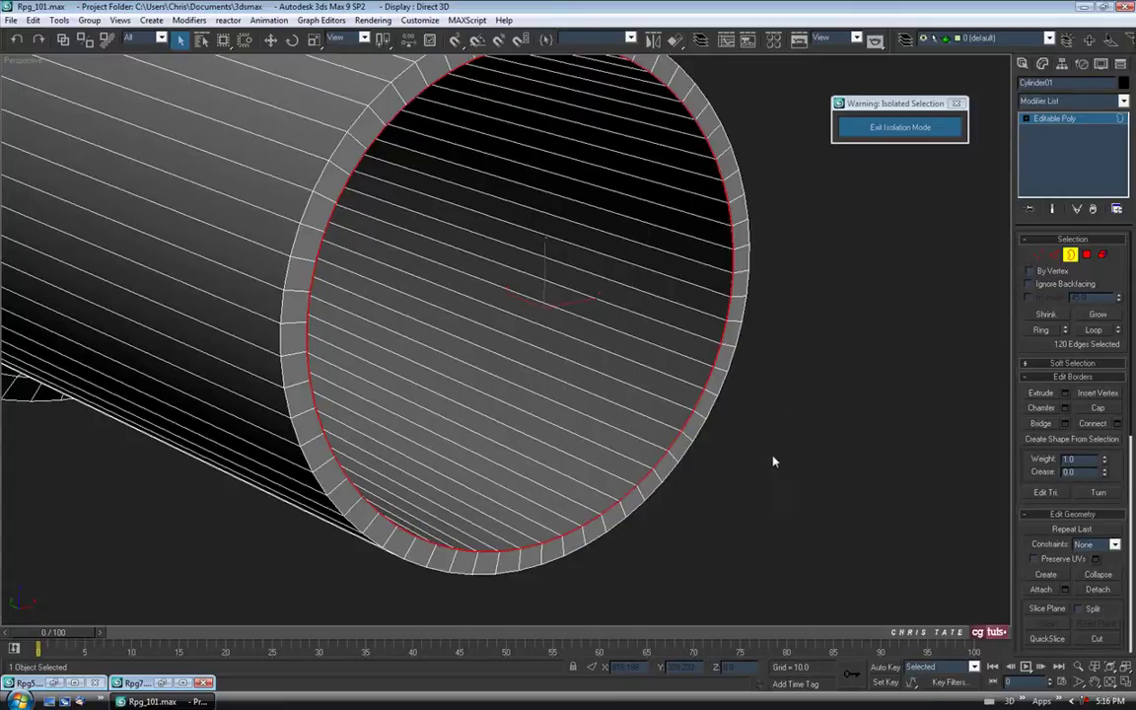
pyautogui.keyDown('ctrl'); pyautogui.click(1037, 255); pyautogui.keyUp('ctrl')
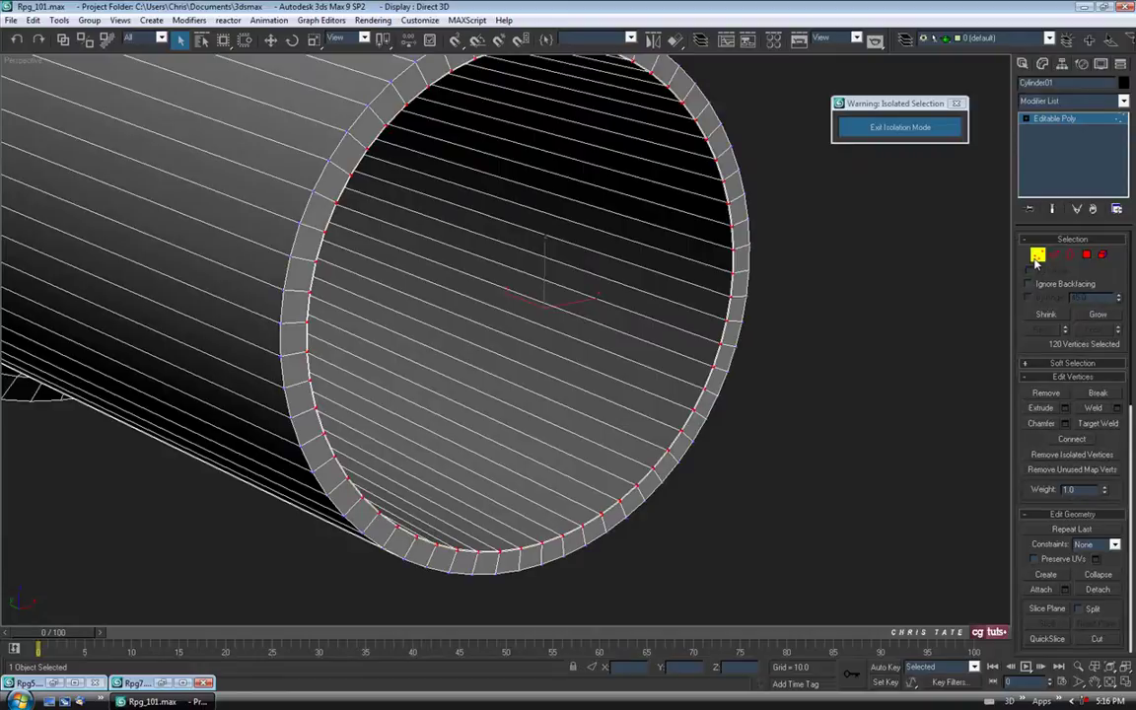
pyautogui.click(1117, 408)
pyautogui.moveTo(723, 302); pyautogui.dragTo(726, 350, button='middle')
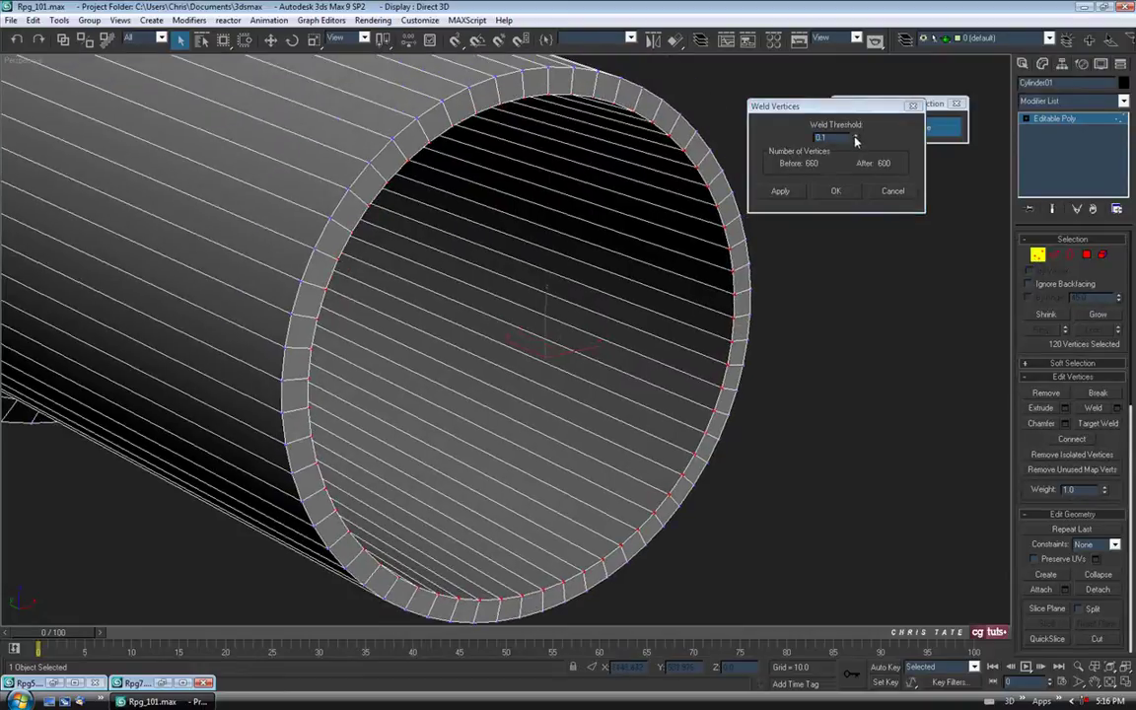
pyautogui.click(835, 190)
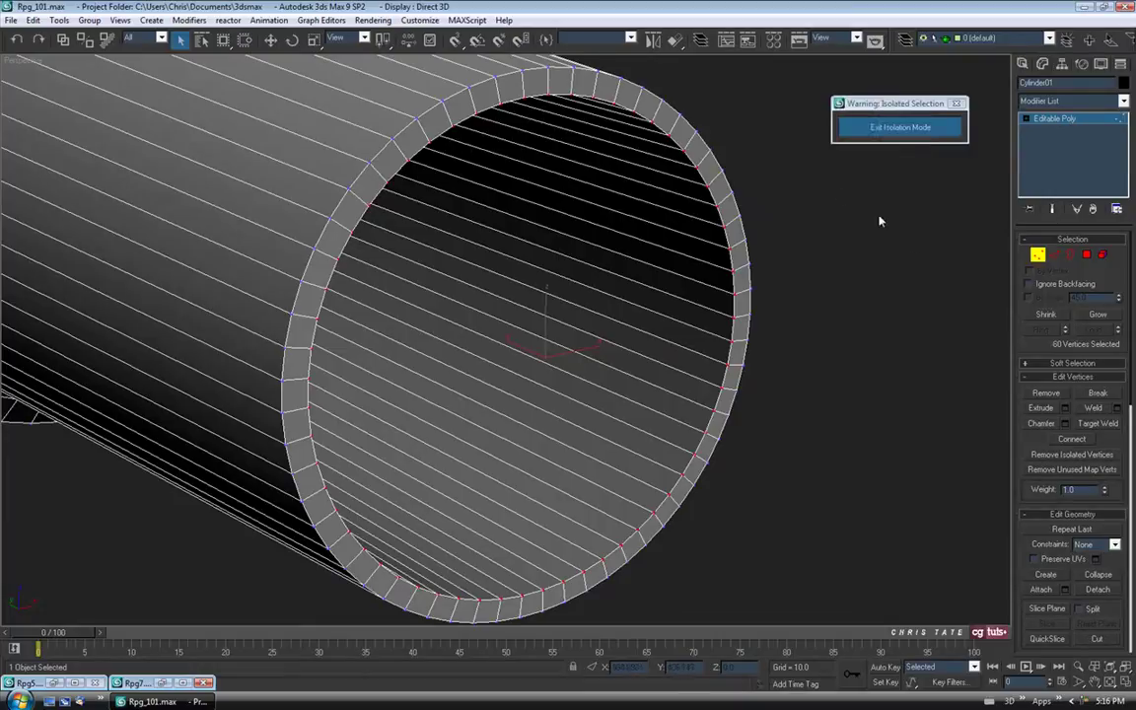
pyautogui.click(1038, 256)
pyautogui.scroll(-8, 553, 281)
pyautogui.keyDown('alt'); pyautogui.moveTo(507, 251); pyautogui.dragTo(604, 360, button='middle'); pyautogui.keyUp('alt')
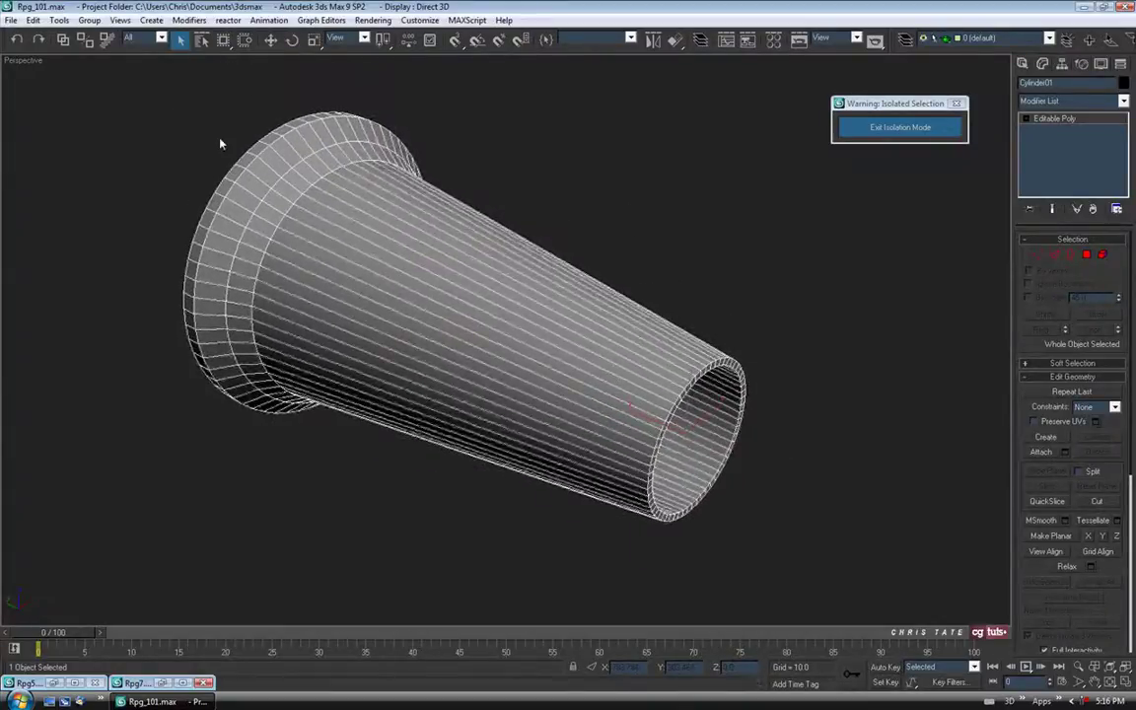
# - Deselect the bell and save the scene as a new incremental version, Rpg_102.max
pyautogui.click(11, 19)
pyautogui.click(31, 116)
pyautogui.click(52, 126)
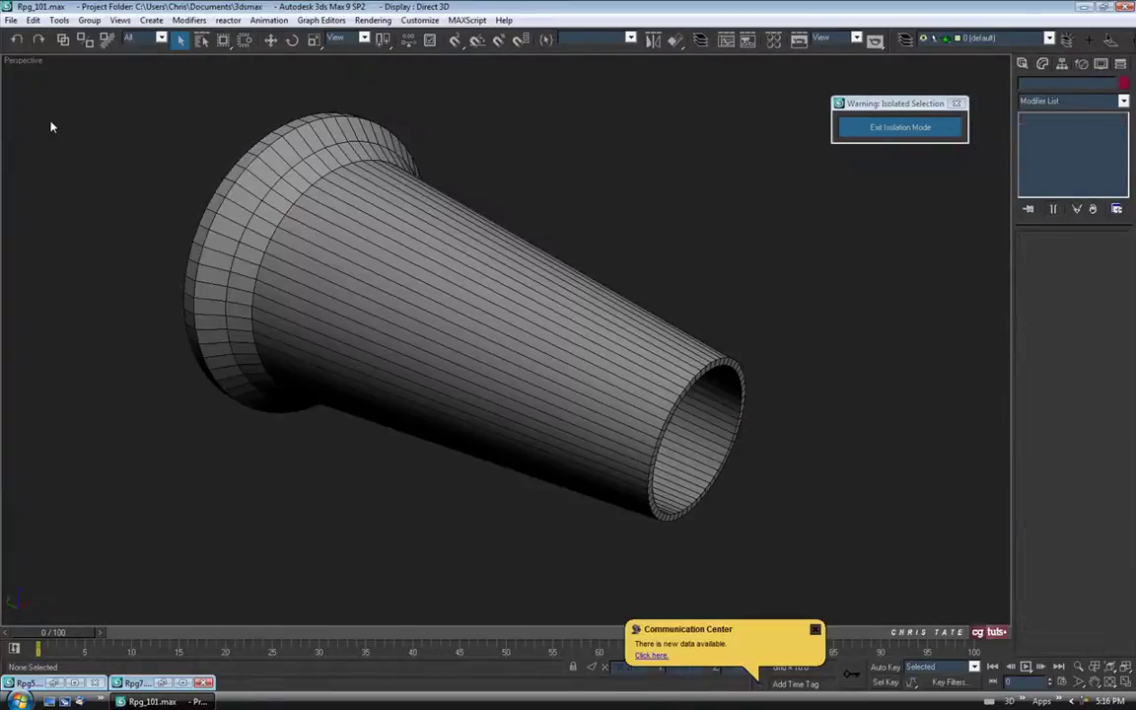
pyautogui.click(815, 629)
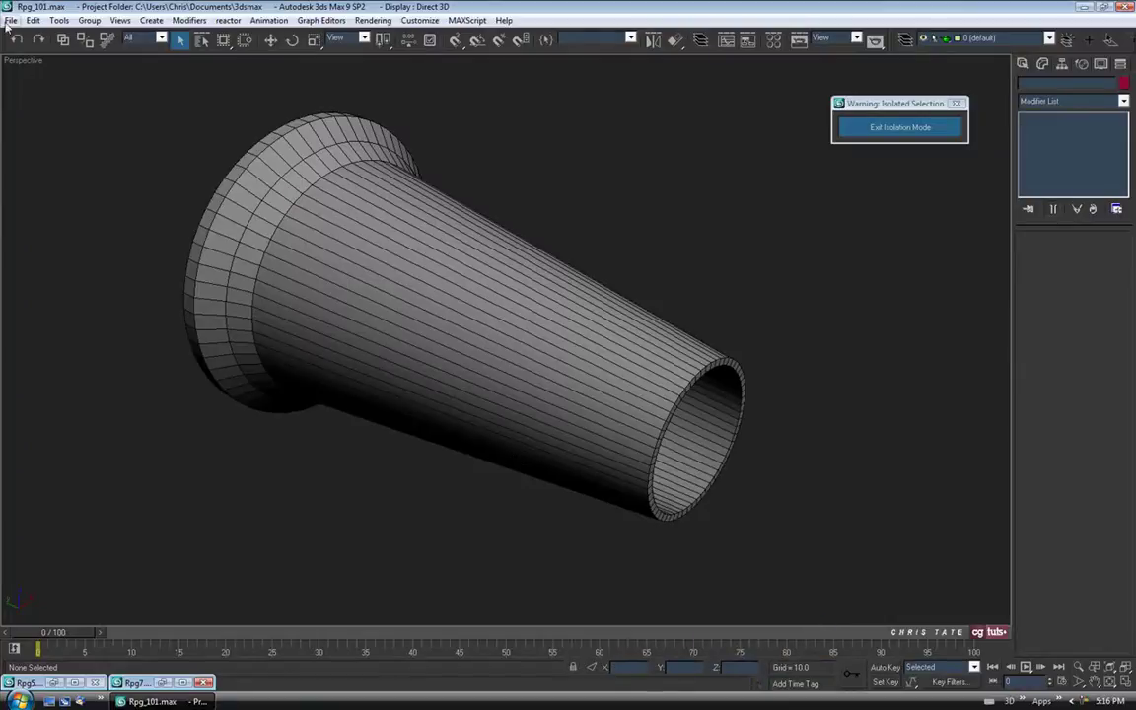
pyautogui.click(11, 19)
pyautogui.click(81, 117)
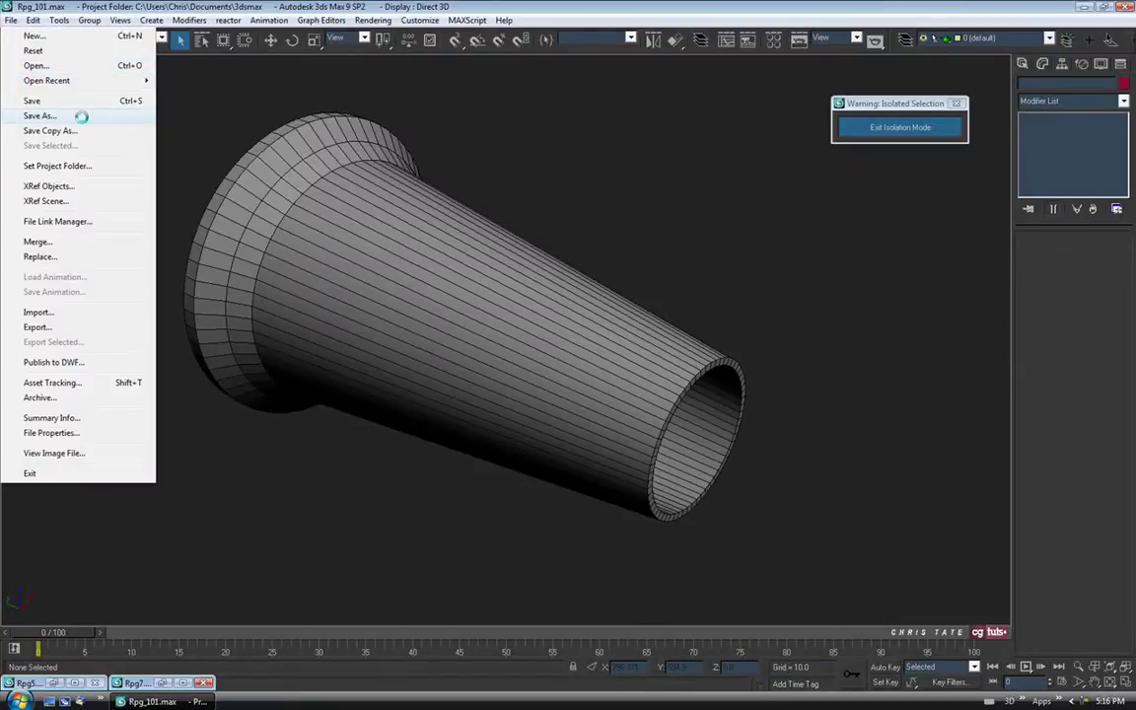
# - Chamfer the inner and outer edge loops of the narrow end's rim by 0.2
pyautogui.keyDown('alt'); pyautogui.moveTo(530, 402); pyautogui.dragTo(537, 367, button='middle'); pyautogui.keyUp('alt')
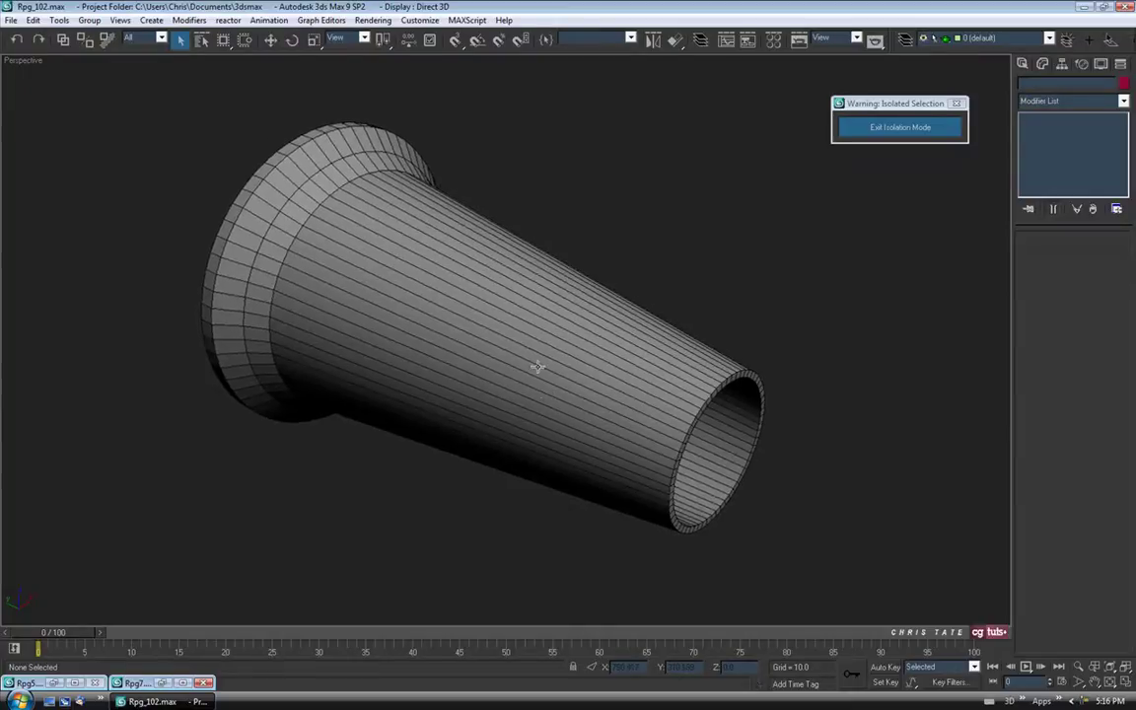
pyautogui.click(573, 434)
pyautogui.keyDown('alt'); pyautogui.moveTo(573, 434); pyautogui.dragTo(695, 403, button='middle'); pyautogui.keyUp('alt')
pyautogui.click(1054, 254)
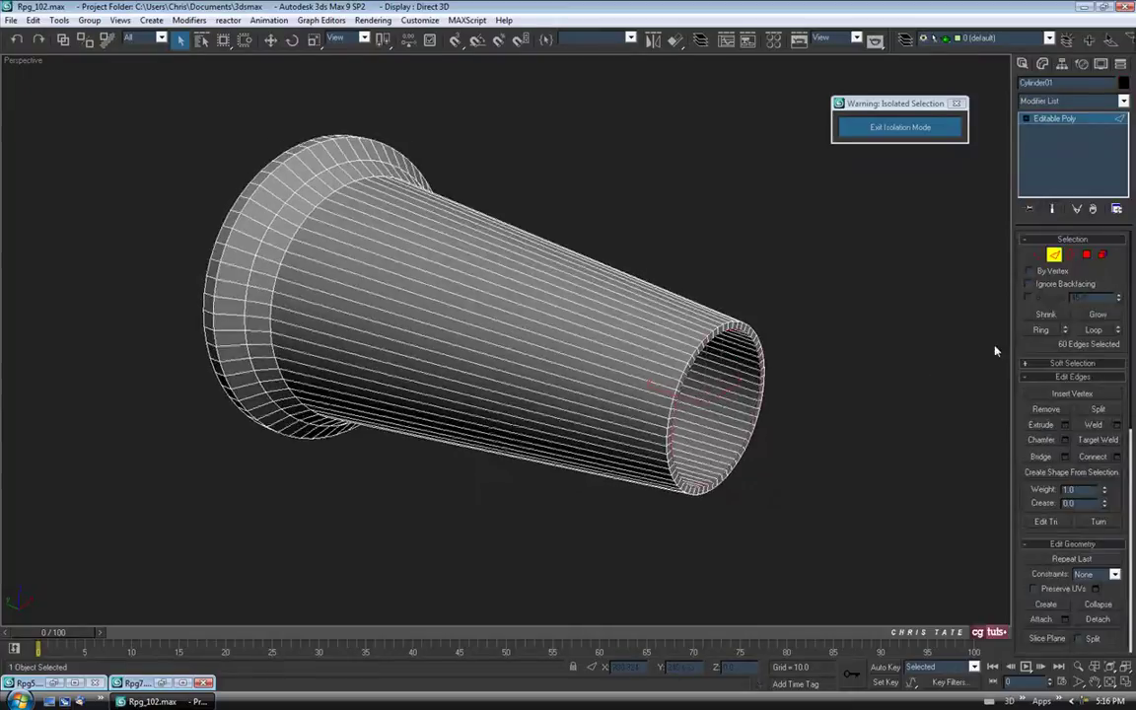
pyautogui.moveTo(824, 422); pyautogui.dragTo(665, 408, button='middle')
pyautogui.scroll(5, 661, 399)
pyautogui.moveTo(708, 467); pyautogui.dragTo(667, 390, button='middle')
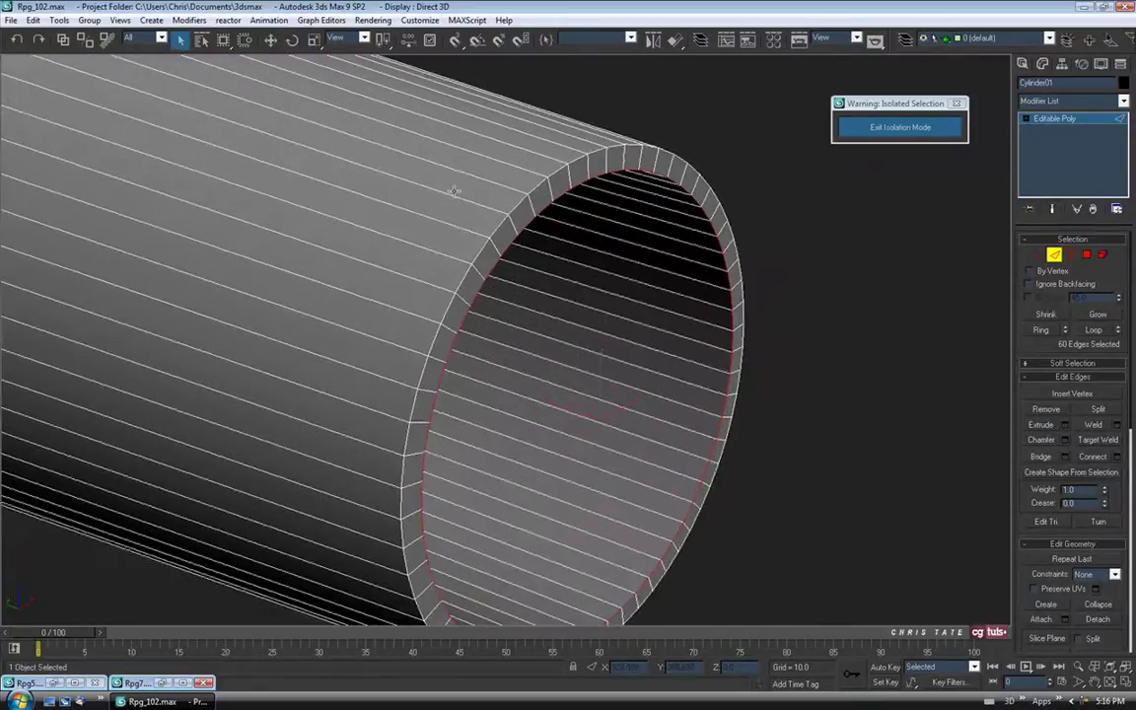
pyautogui.click(435, 233)
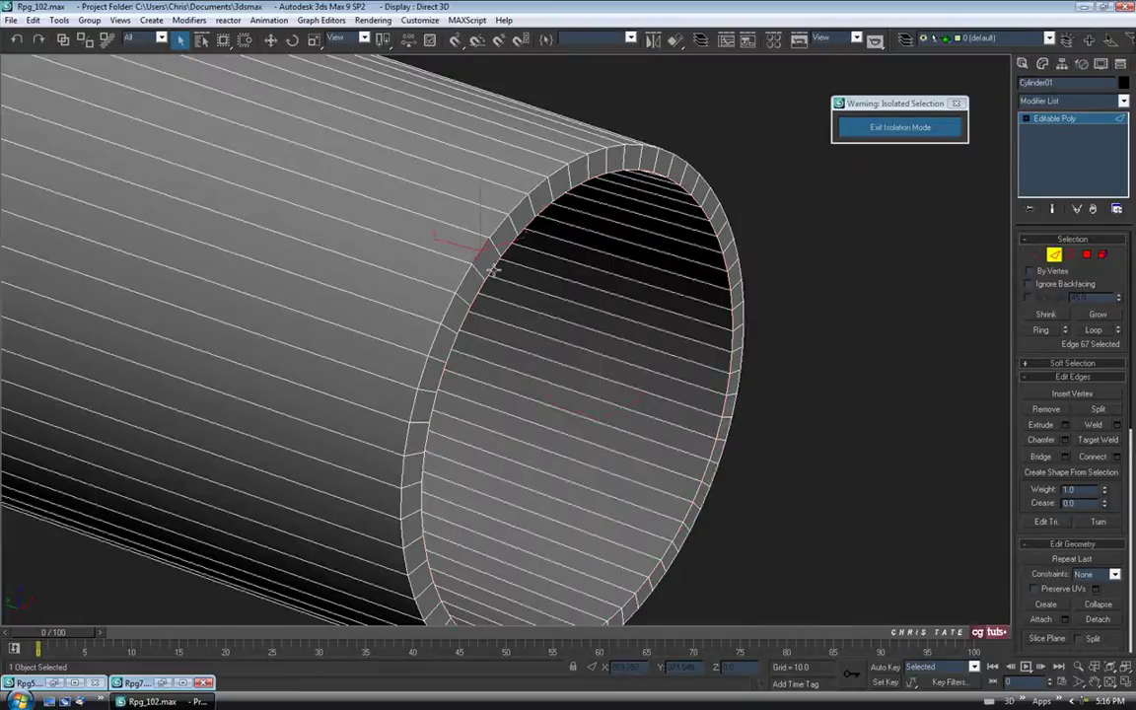
pyautogui.keyDown('alt'); pyautogui.moveTo(493, 268); pyautogui.dragTo(505, 284, button='middle'); pyautogui.keyUp('alt')
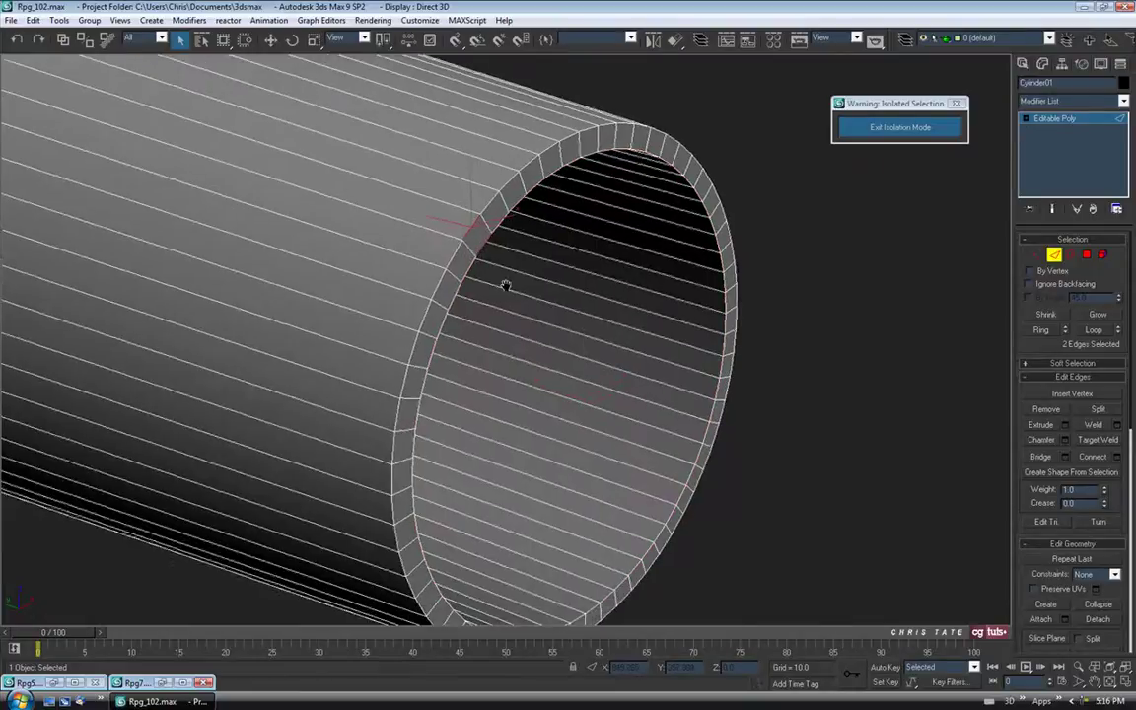
pyautogui.click(1092, 330)
pyautogui.keyDown('alt'); pyautogui.moveTo(862, 375); pyautogui.dragTo(846, 347, button='middle'); pyautogui.keyUp('alt')
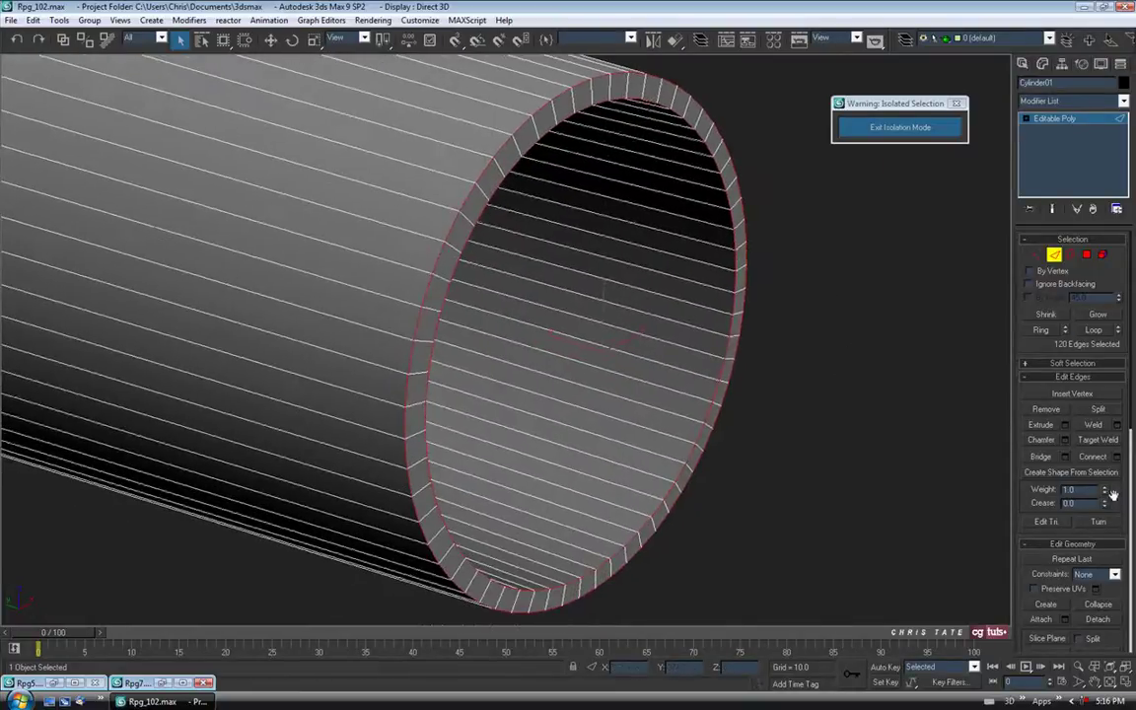
pyautogui.click(1065, 441)
pyautogui.moveTo(813, 141); pyautogui.dragTo(820, 191)
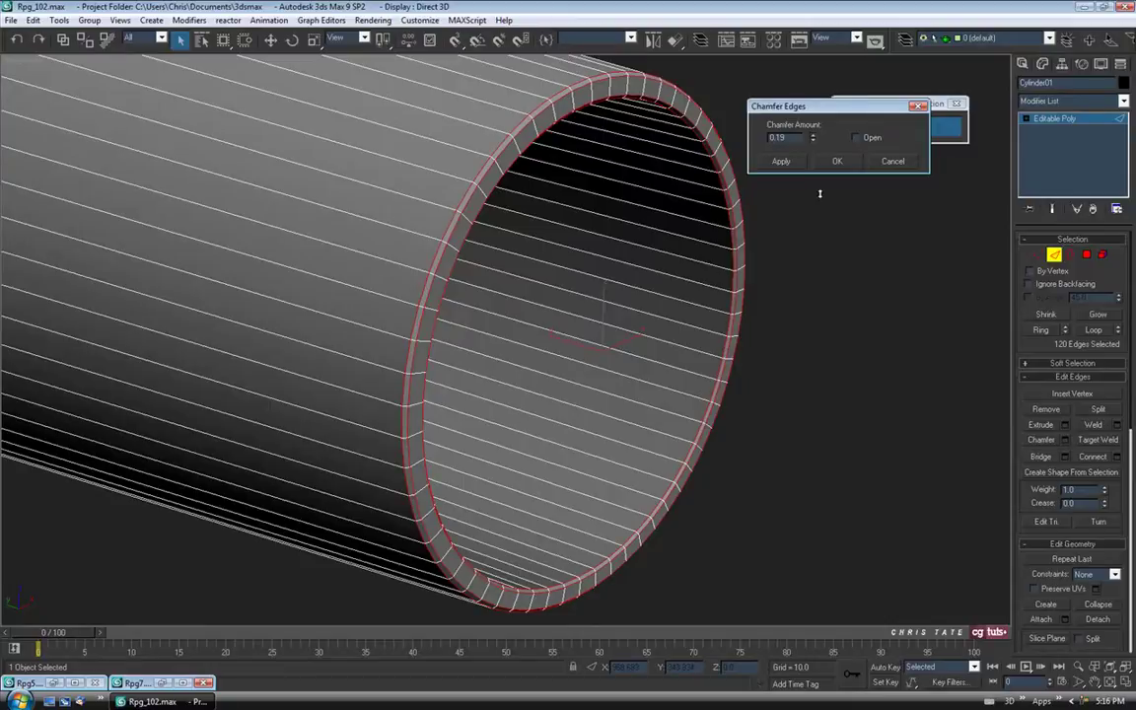
pyautogui.keyDown('alt'); pyautogui.moveTo(819, 193); pyautogui.dragTo(719, 263, button='middle'); pyautogui.keyUp('alt')
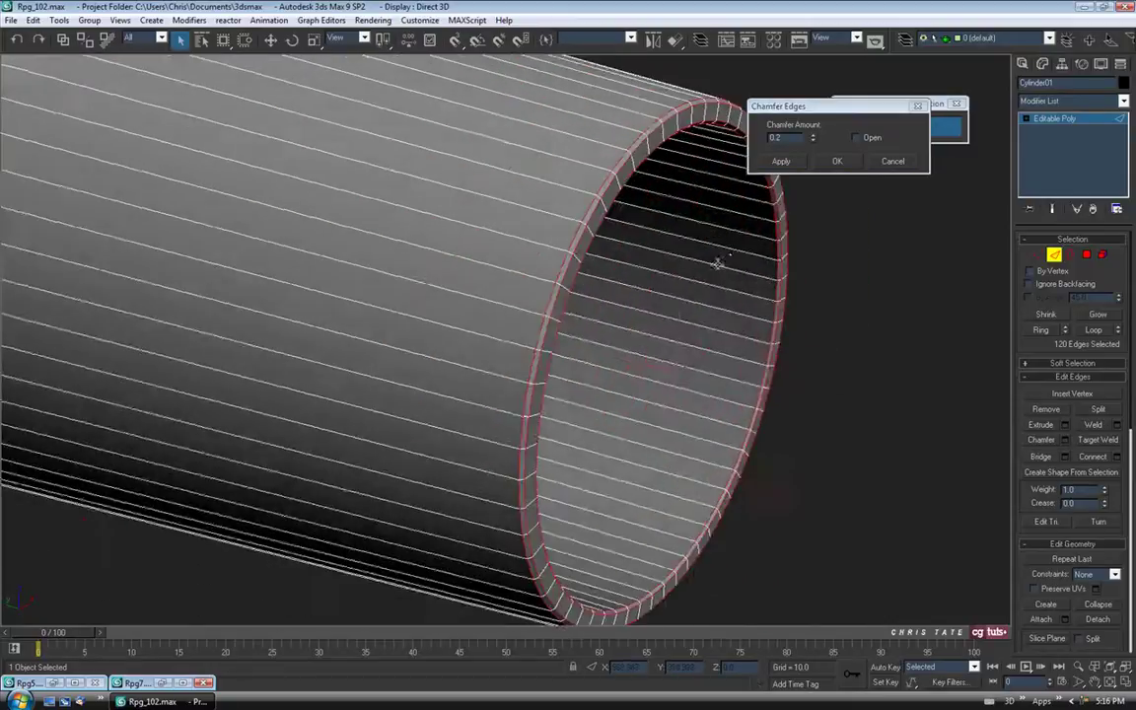
pyautogui.click(839, 164)
# - Compare the bell's flared end with the Rpg7.jpg reference photo
pyautogui.keyDown('alt'); pyautogui.moveTo(520, 294); pyautogui.dragTo(567, 328, button='middle'); pyautogui.keyUp('alt')
pyautogui.scroll(2, 459, 298)
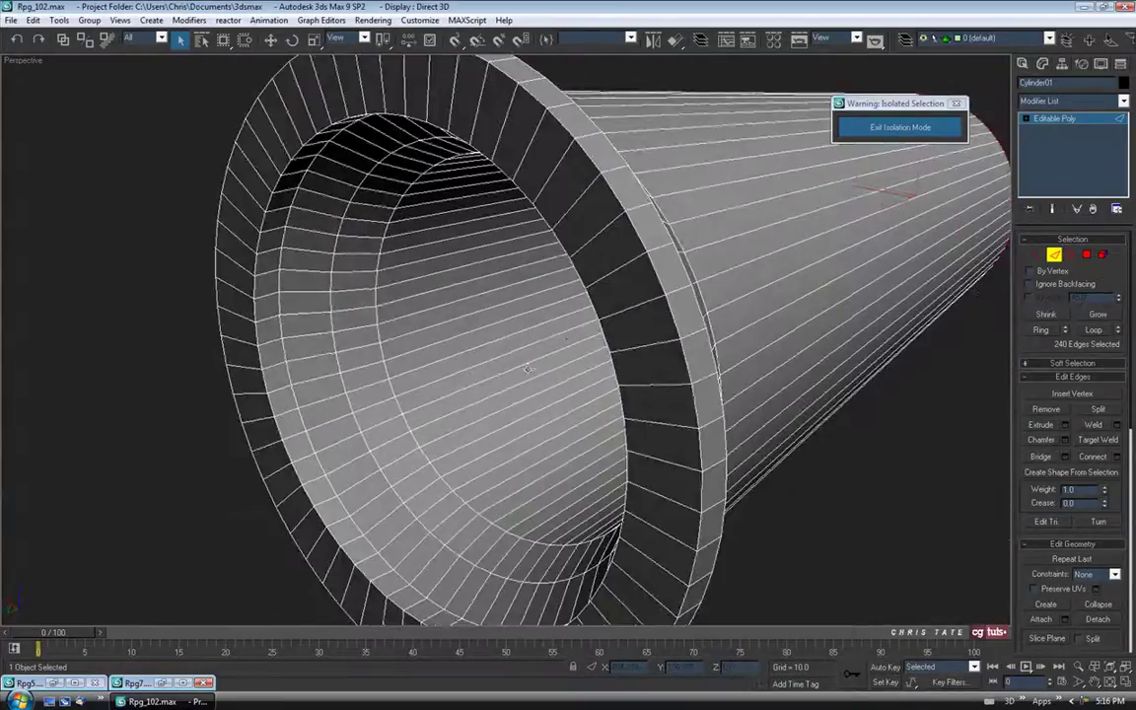
pyautogui.click(138, 682)
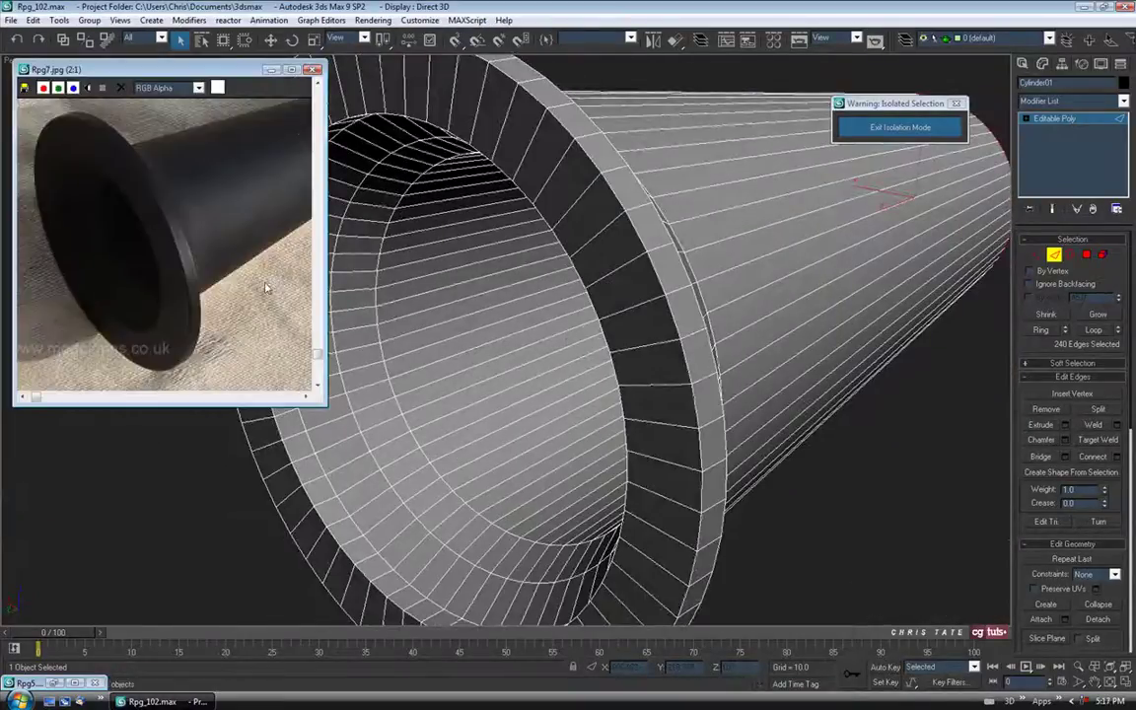
pyautogui.click(271, 69)
pyautogui.keyDown('alt'); pyautogui.moveTo(504, 328); pyautogui.dragTo(477, 254, button='middle'); pyautogui.keyUp('alt')
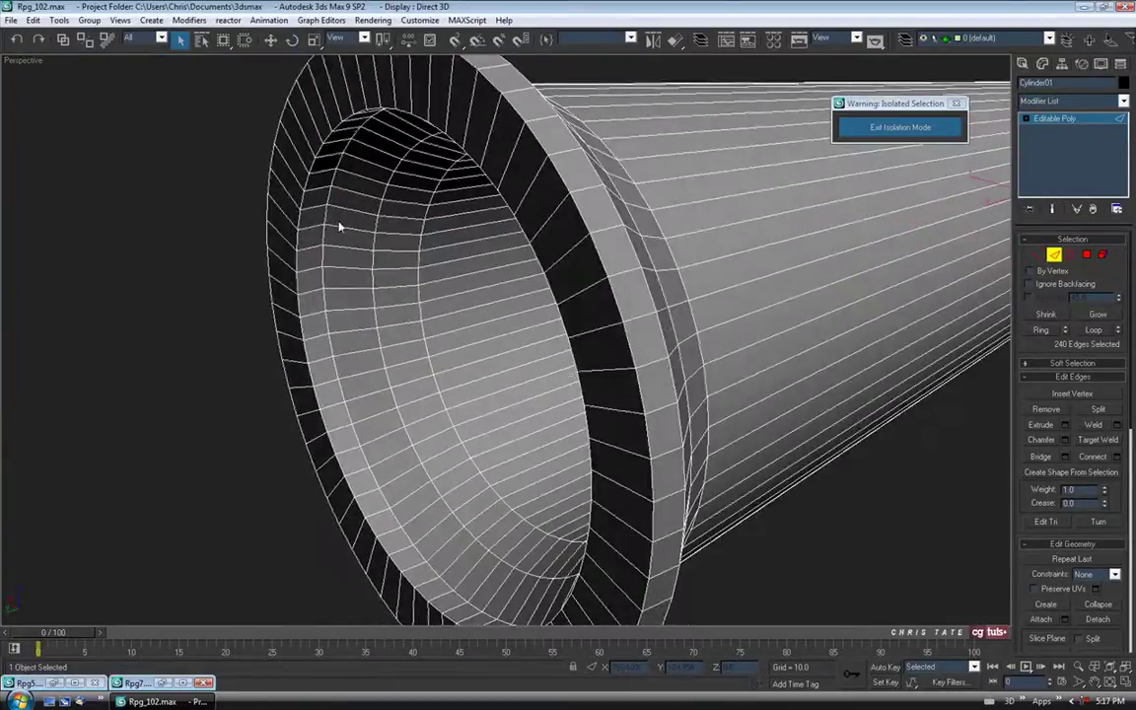
# - Chamfer the four edge loops bounding the flared end's rim, both outside and inside the opening, by 0.3
pyautogui.click(557, 277)
pyautogui.keyDown('alt'); pyautogui.moveTo(557, 277); pyautogui.dragTo(554, 332, button='middle'); pyautogui.keyUp('alt')
pyautogui.keyDown('ctrl'); pyautogui.click(530, 326); pyautogui.keyUp('ctrl')
pyautogui.keyDown('alt'); pyautogui.moveTo(502, 368); pyautogui.dragTo(456, 320, button='middle'); pyautogui.keyUp('alt')
pyautogui.keyDown('alt'); pyautogui.moveTo(271, 355); pyautogui.dragTo(294, 401, button='middle'); pyautogui.keyUp('alt')
pyautogui.keyDown('ctrl'); pyautogui.click(292, 404); pyautogui.keyUp('ctrl')
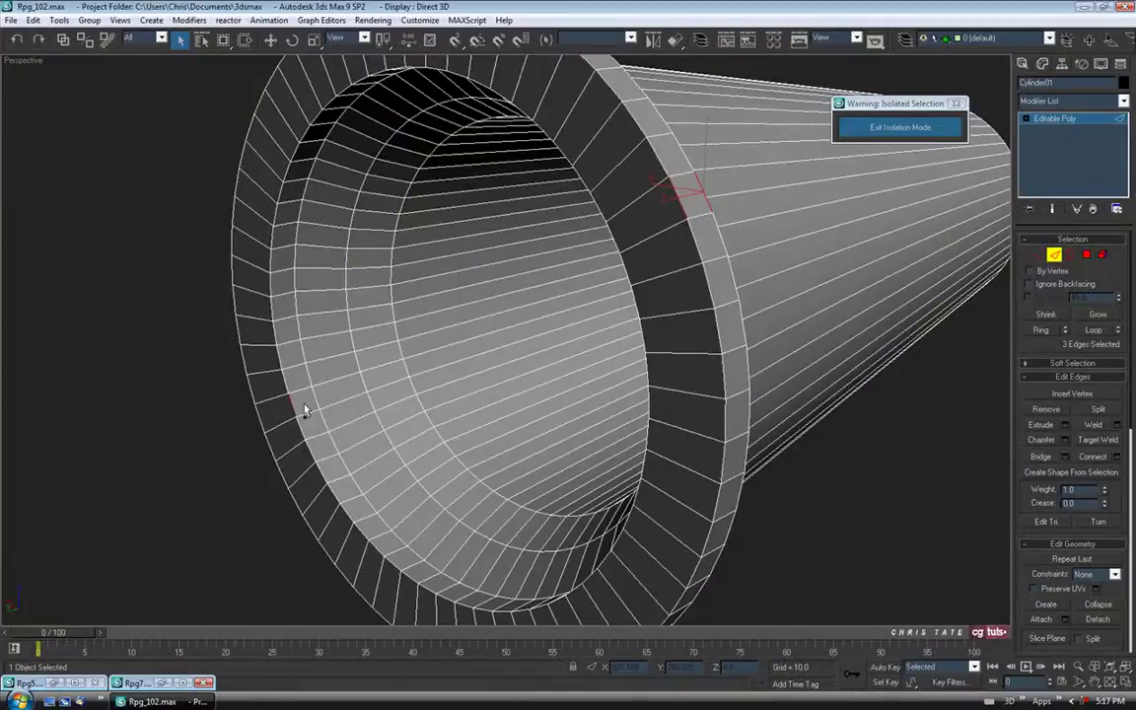
pyautogui.click(1094, 329)
pyautogui.moveTo(789, 478); pyautogui.dragTo(785, 469, button='middle')
pyautogui.moveTo(624, 275); pyautogui.dragTo(541, 401, button='middle')
pyautogui.click(1064, 440)
pyautogui.keyDown('alt'); pyautogui.moveTo(796, 447); pyautogui.dragTo(666, 347, button='middle'); pyautogui.keyUp('alt')
pyautogui.click(814, 137)
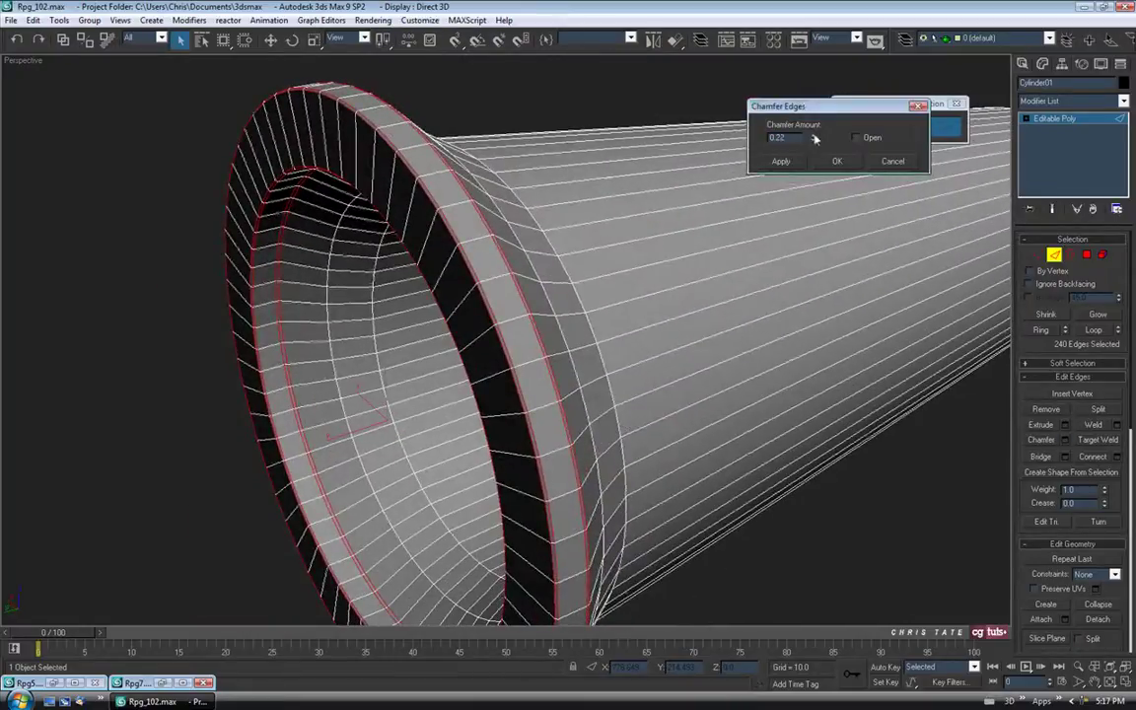
pyautogui.click(814, 135)
pyautogui.moveTo(601, 265)
pyautogui.keyDown('alt'); pyautogui.mouseDown(button='middle')
pyautogui.moveTo(517, 285)
pyautogui.moveTo(606, 288)
pyautogui.mouseUp(button='middle'); pyautogui.keyUp('alt')
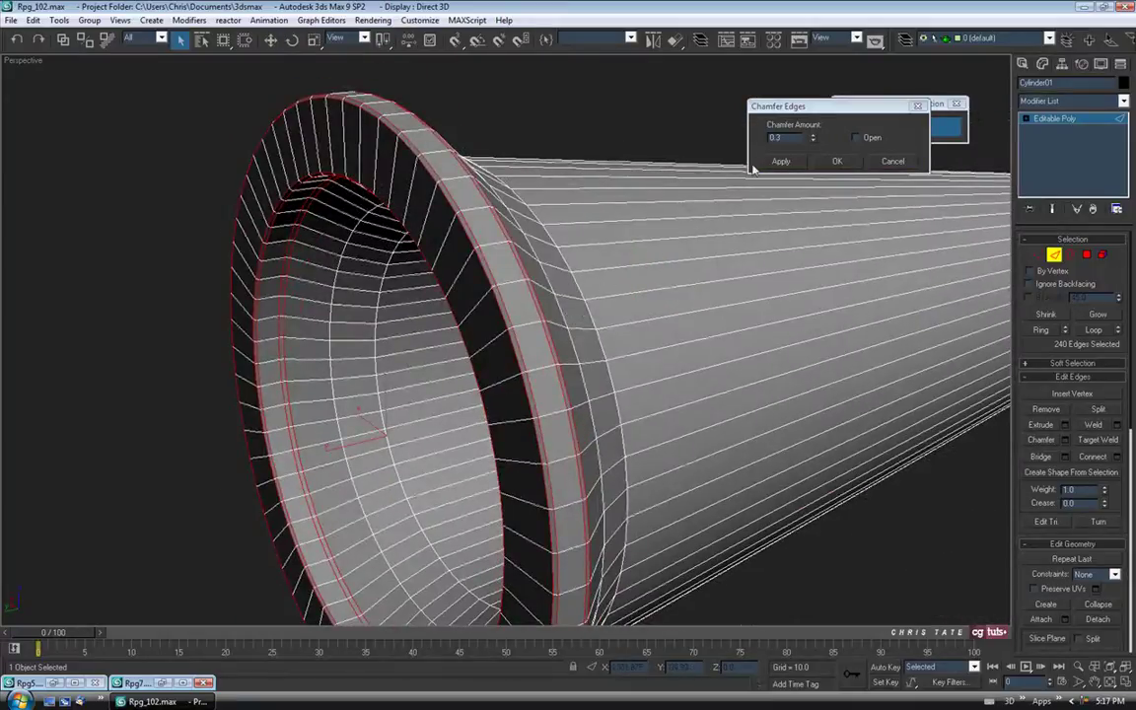
pyautogui.click(836, 161)
# - Chamfer the inner and outer edge loops where the flare meets the tapered body by 0.3, checking the Rpg5.jpg reference
pyautogui.keyDown('alt'); pyautogui.moveTo(641, 489); pyautogui.dragTo(541, 355, button='middle'); pyautogui.keyUp('alt')
pyautogui.click(476, 321)
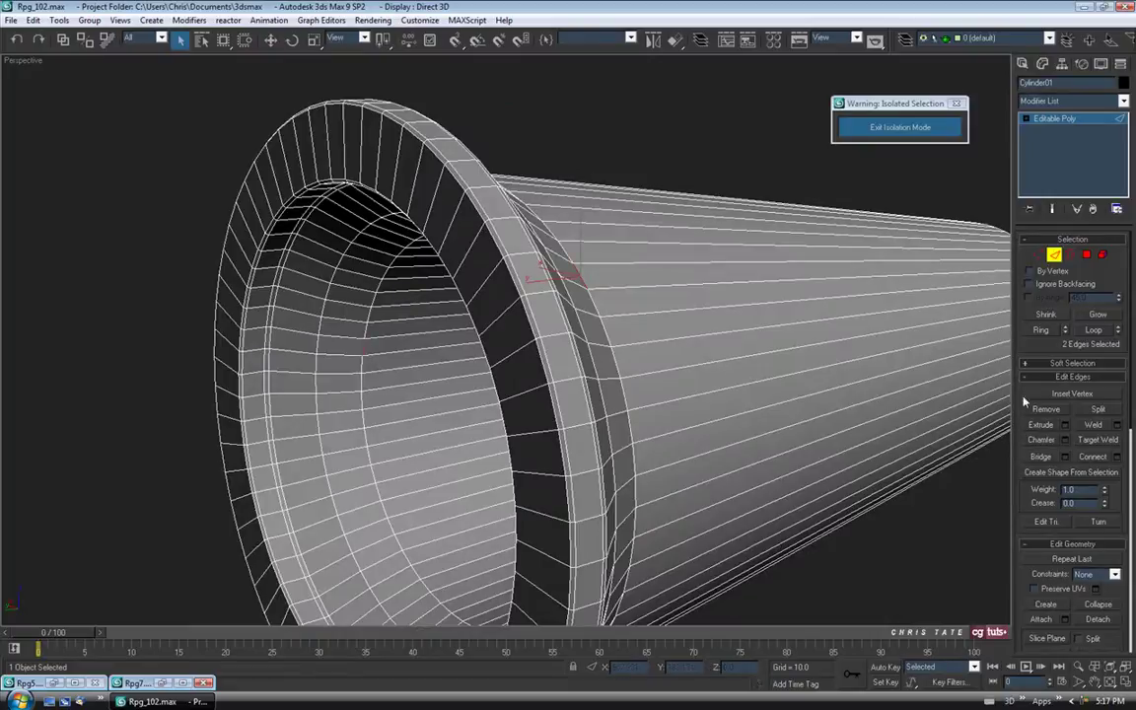
pyautogui.click(1098, 330)
pyautogui.keyDown('alt'); pyautogui.moveTo(837, 463); pyautogui.dragTo(713, 400, button='middle'); pyautogui.keyUp('alt')
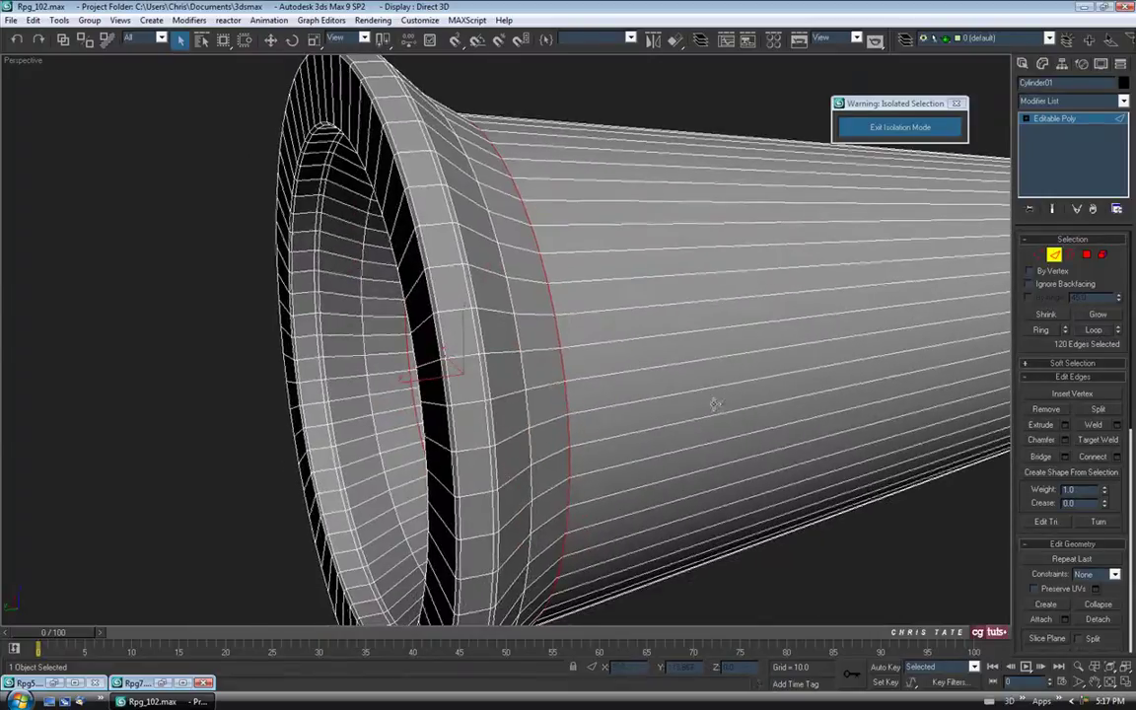
pyautogui.click(1063, 441)
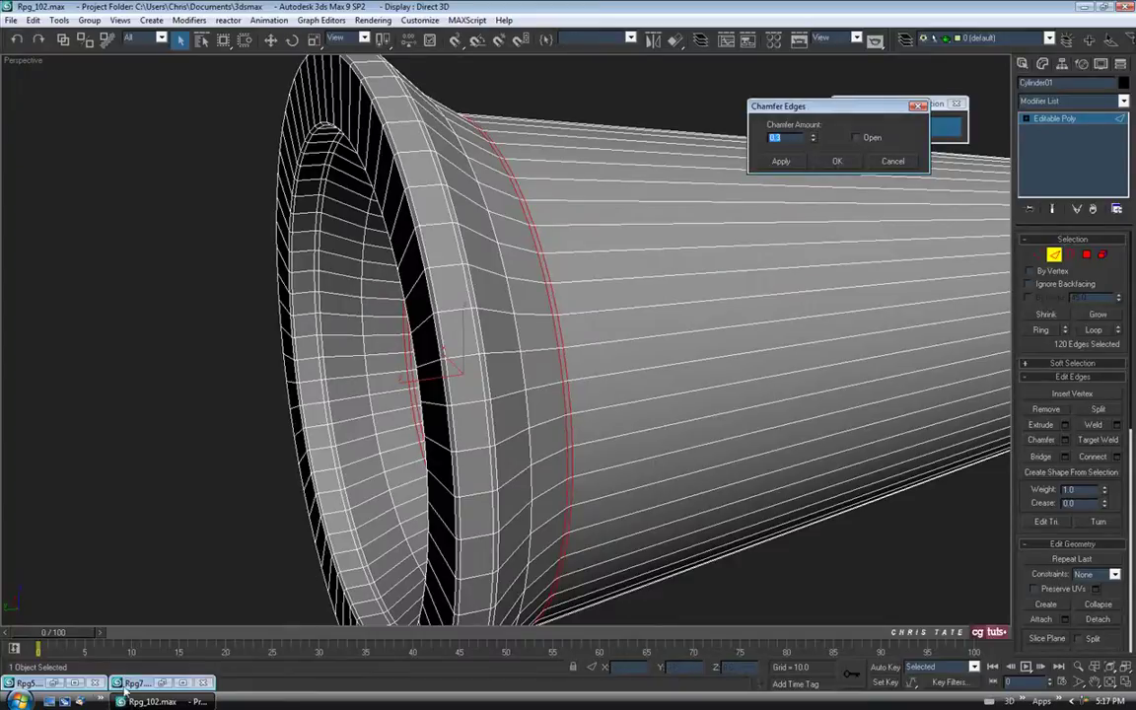
pyautogui.click(57, 684)
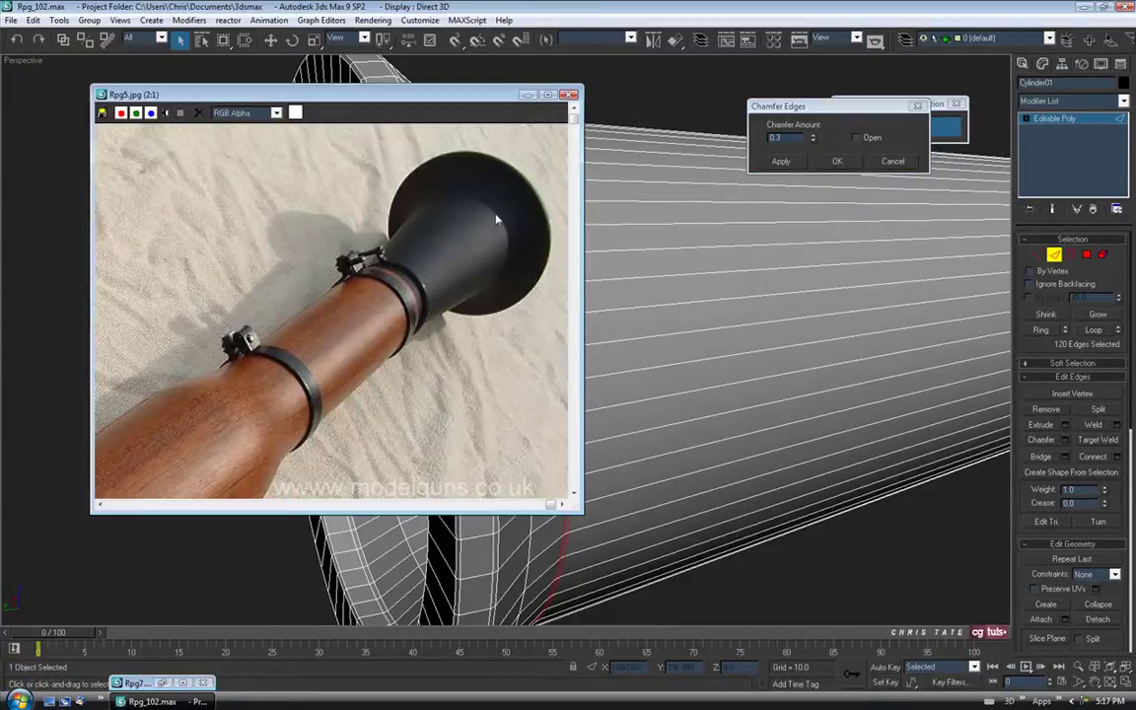
pyautogui.click(528, 95)
pyautogui.keyDown('alt'); pyautogui.moveTo(661, 403); pyautogui.dragTo(589, 410, button='middle'); pyautogui.keyUp('alt')
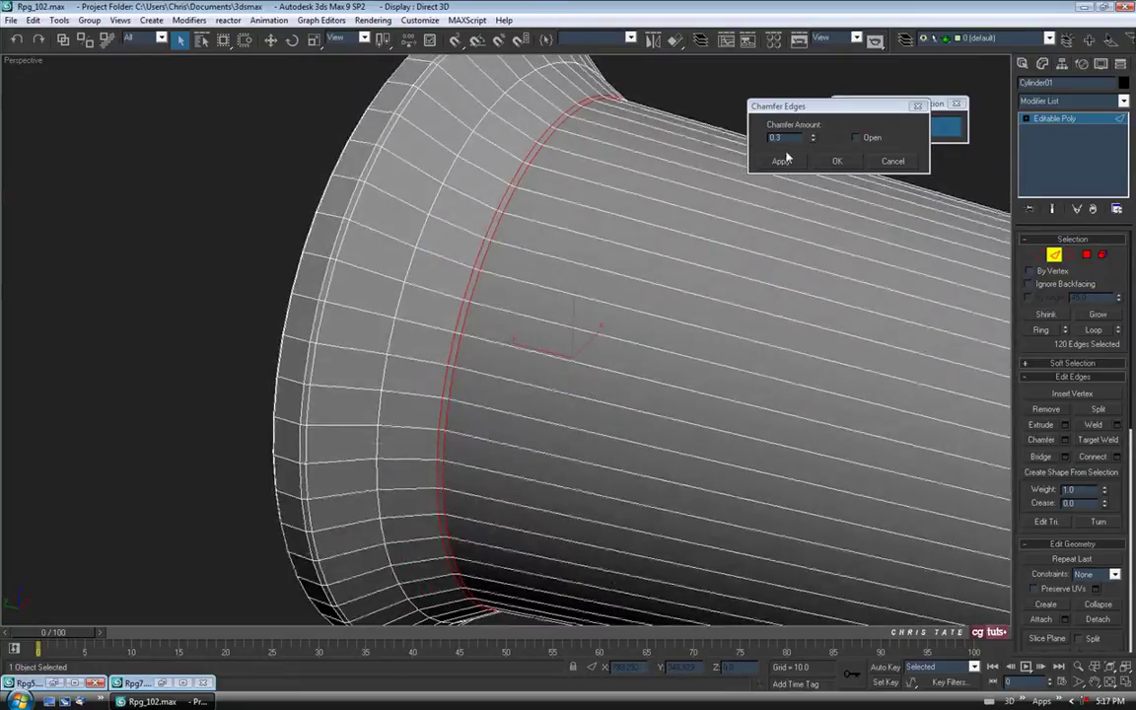
pyautogui.click(837, 161)
# - Select the edge loops around the middle of the flare on both the outer and inner surfaces
pyautogui.keyDown('alt'); pyautogui.moveTo(495, 305); pyautogui.dragTo(466, 238, button='middle'); pyautogui.keyUp('alt')
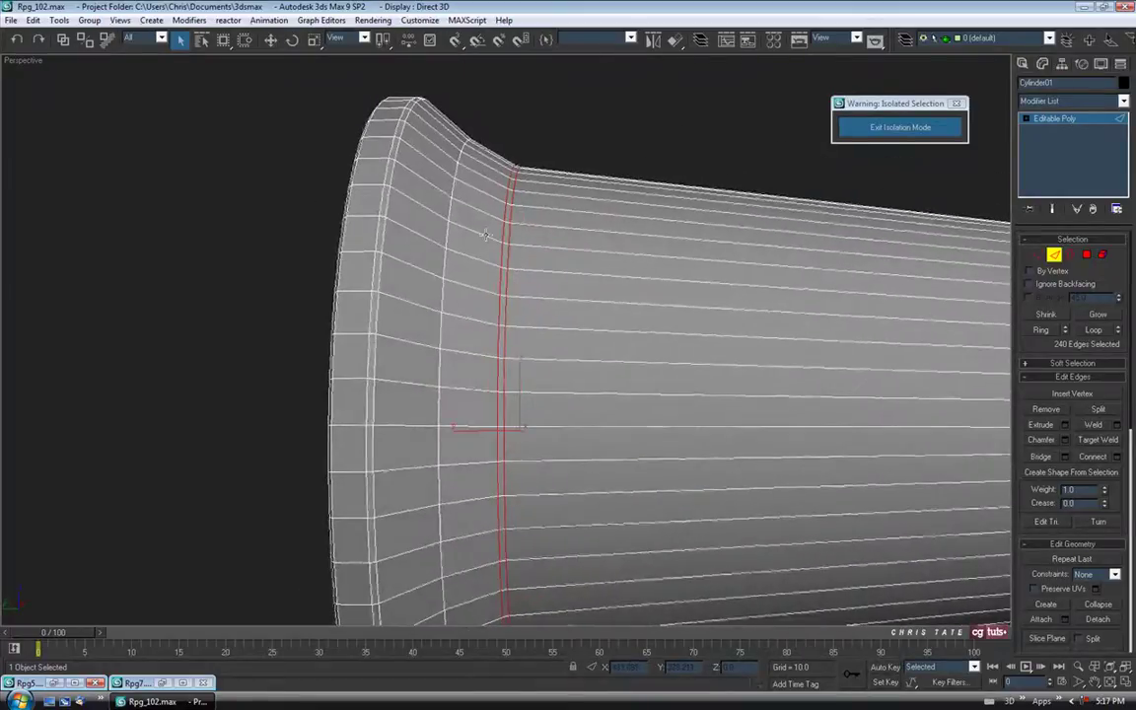
pyautogui.click(399, 262)
pyautogui.keyDown('alt'); pyautogui.moveTo(375, 274); pyautogui.dragTo(466, 310, button='middle'); pyautogui.keyUp('alt')
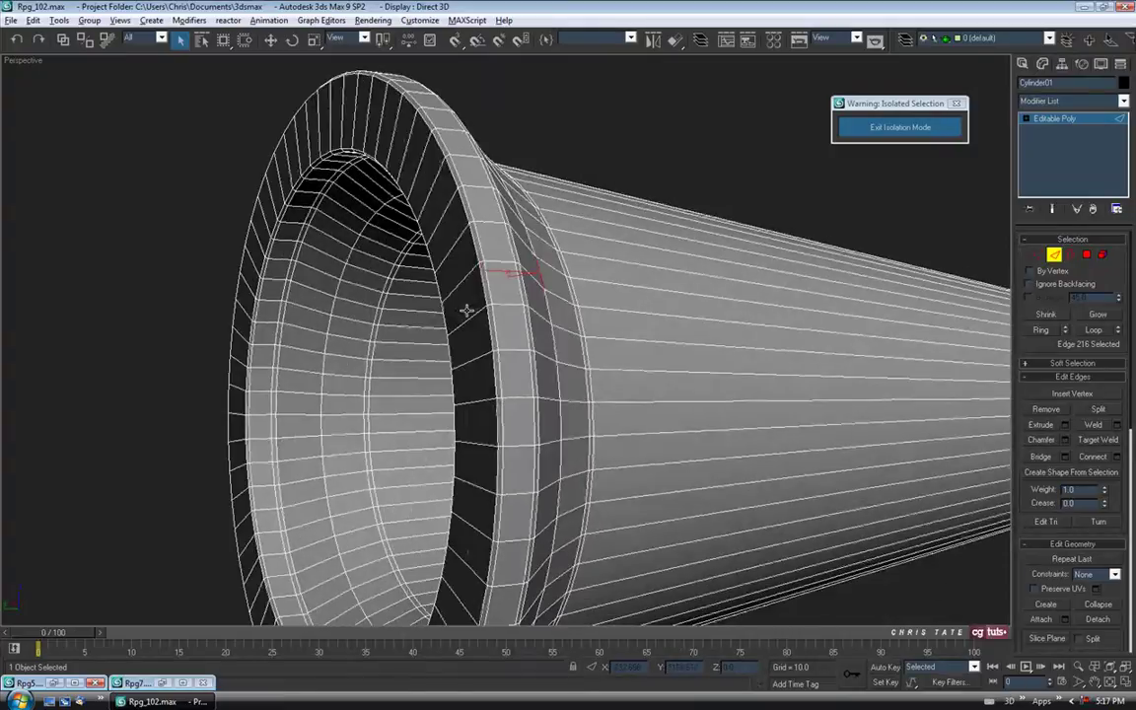
pyautogui.keyDown('alt'); pyautogui.moveTo(345, 319); pyautogui.dragTo(341, 313, button='middle'); pyautogui.keyUp('alt')
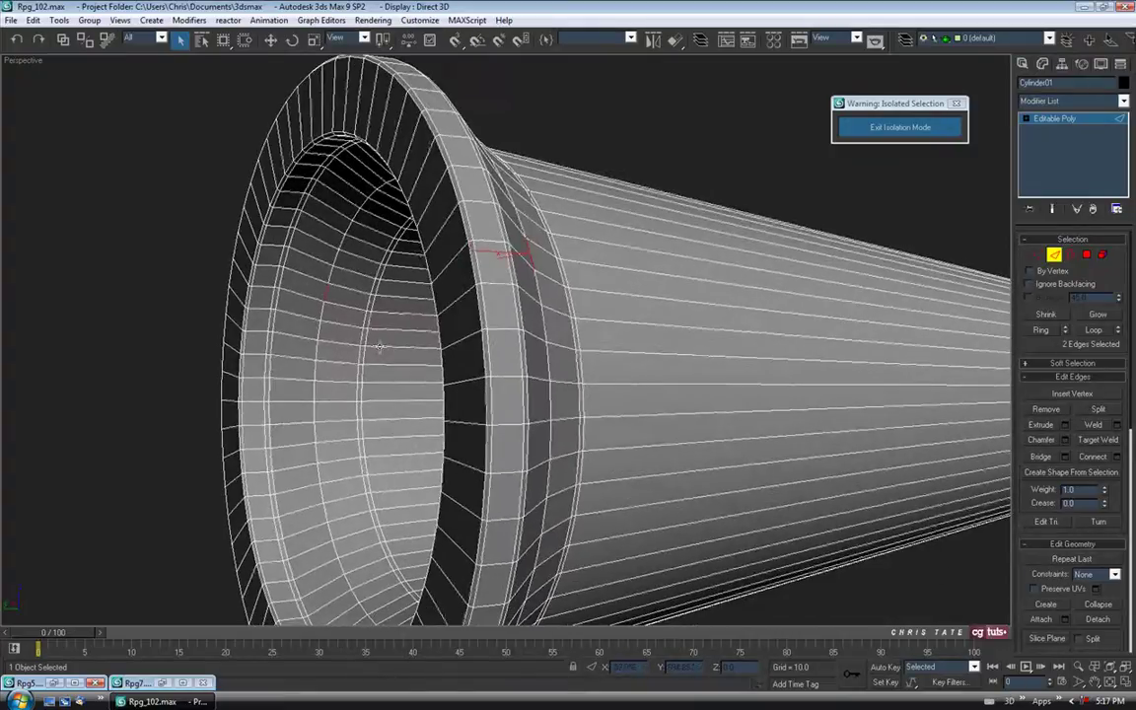
pyautogui.click(1094, 330)
pyautogui.keyDown('alt'); pyautogui.moveTo(887, 443); pyautogui.dragTo(814, 443, button='middle'); pyautogui.keyUp('alt')
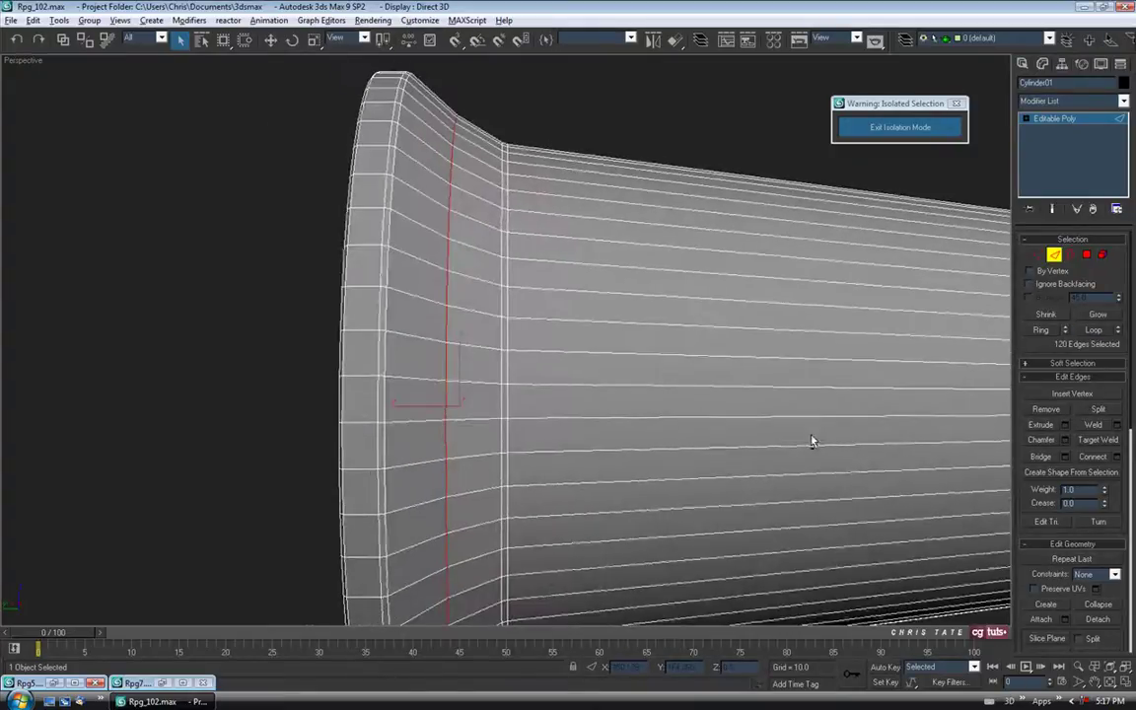
# - Maximize the Left view, show the bell shaded and frame the flare's profile
pyautogui.hotkey('alt', 'w')
pyautogui.moveTo(363, 575); pyautogui.dragTo(438, 529, button='middle')
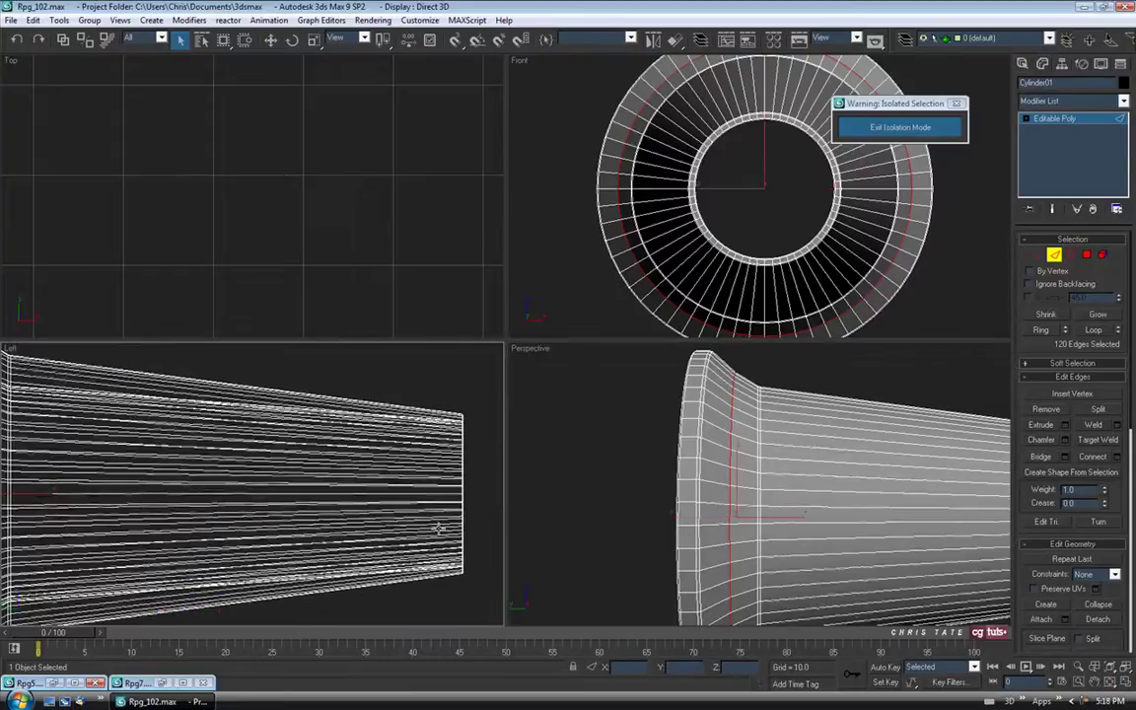
pyautogui.click(1125, 684)
pyautogui.moveTo(357, 434); pyautogui.dragTo(590, 459, button='middle')
pyautogui.scroll(-2, 590, 459)
pyautogui.moveTo(533, 424); pyautogui.dragTo(523, 400, button='middle')
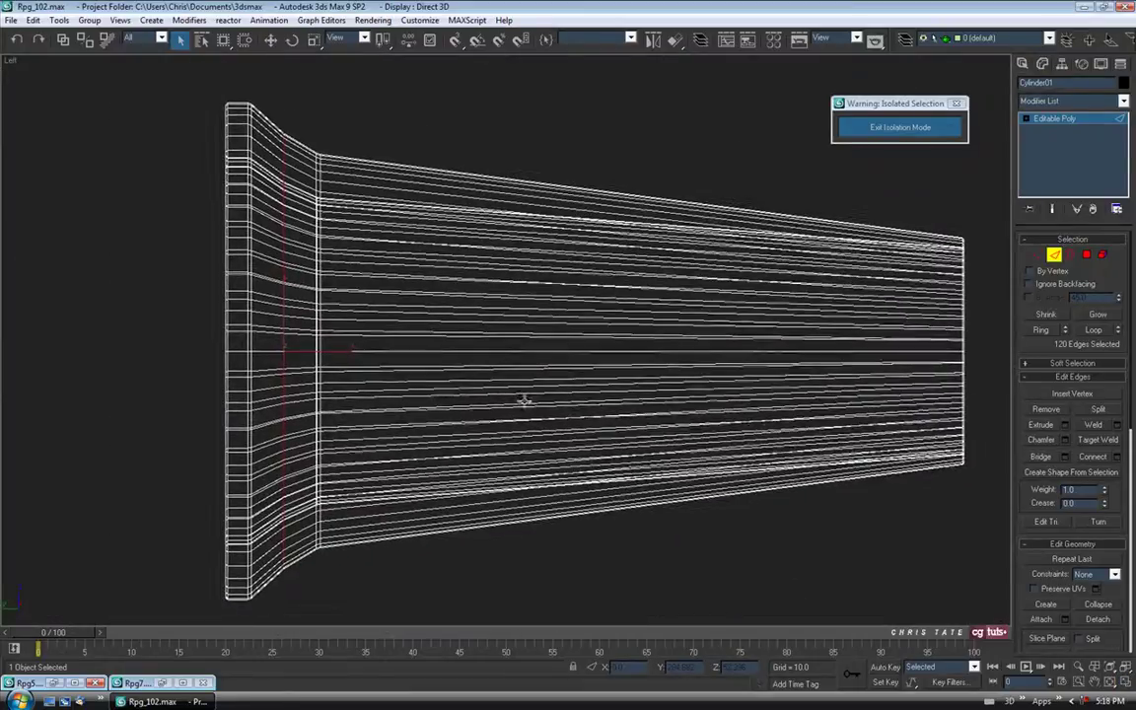
pyautogui.press('F3')
pyautogui.moveTo(375, 261); pyautogui.dragTo(405, 281, button='middle')
pyautogui.scroll(2, 453, 316)
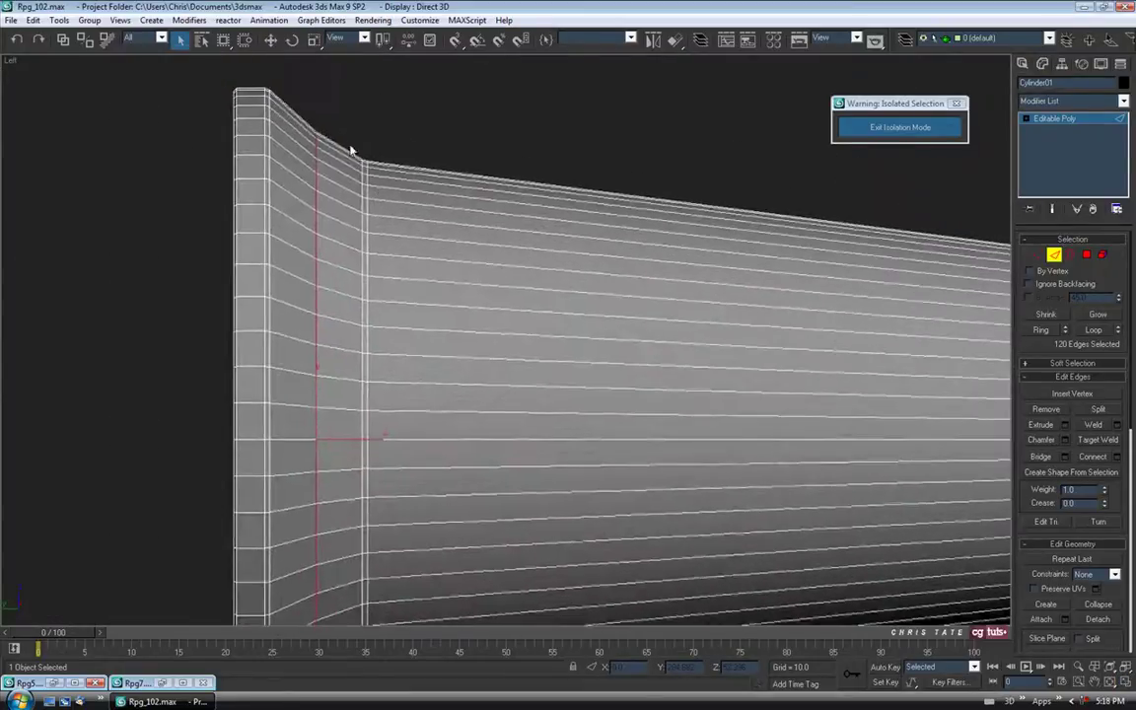
# - Chamfer the selected edge loops around the middle of the flare by 2.45
pyautogui.moveTo(507, 413); pyautogui.dragTo(556, 401, button='middle')
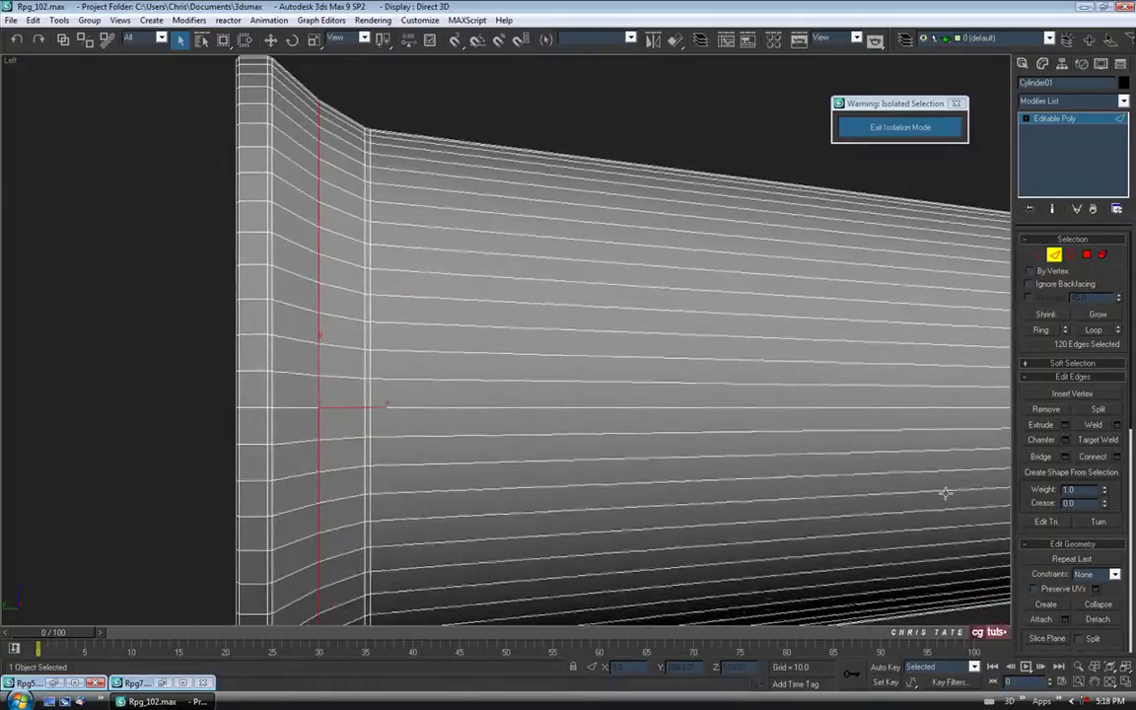
pyautogui.click(1065, 440)
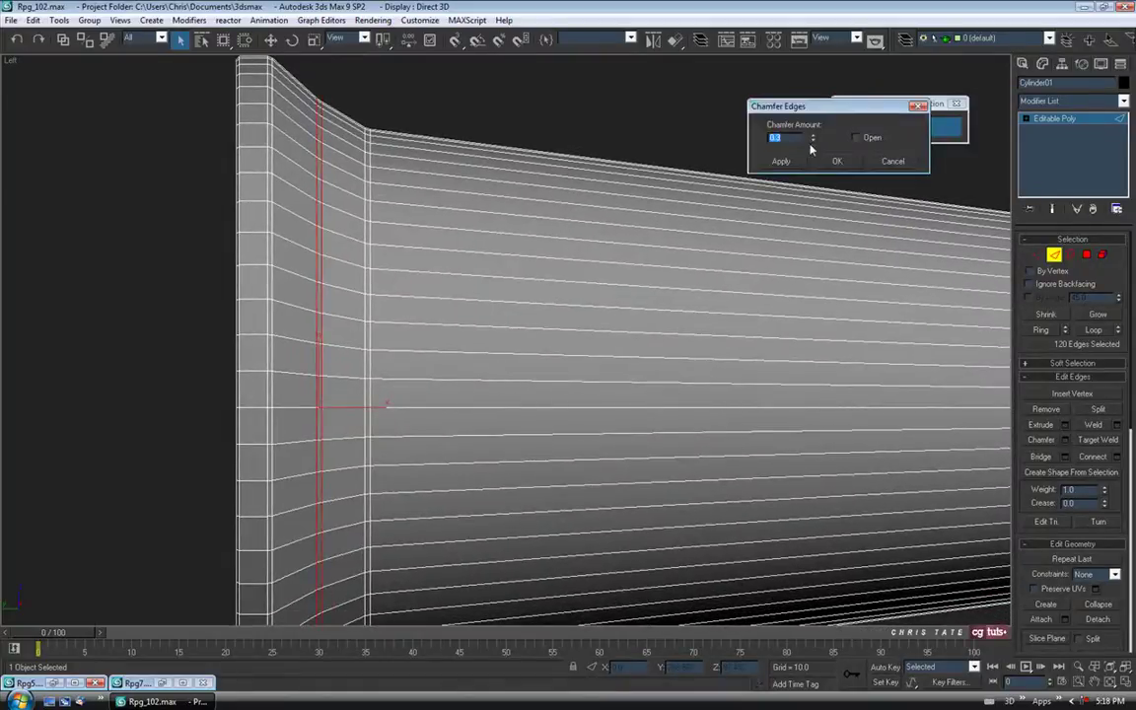
pyautogui.moveTo(813, 140); pyautogui.dragTo(807, 690)
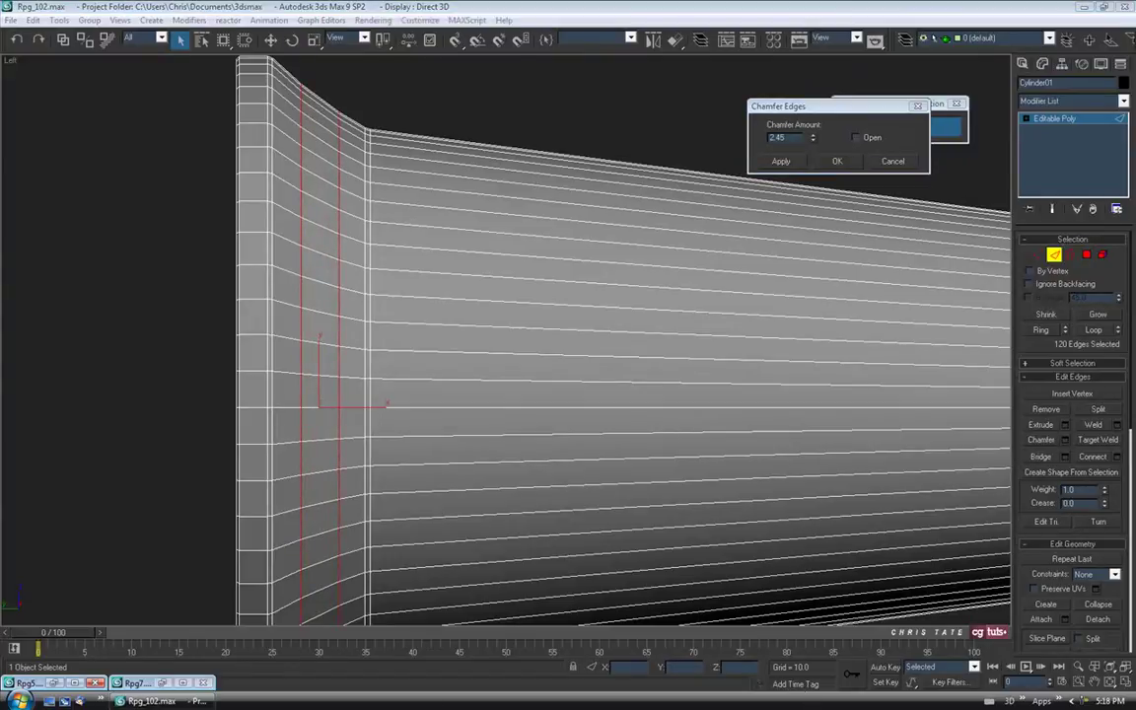
pyautogui.moveTo(463, 540)
pyautogui.mouseDown(button='middle')
pyautogui.moveTo(464, 608)
pyautogui.moveTo(465, 564)
pyautogui.mouseUp(button='middle')
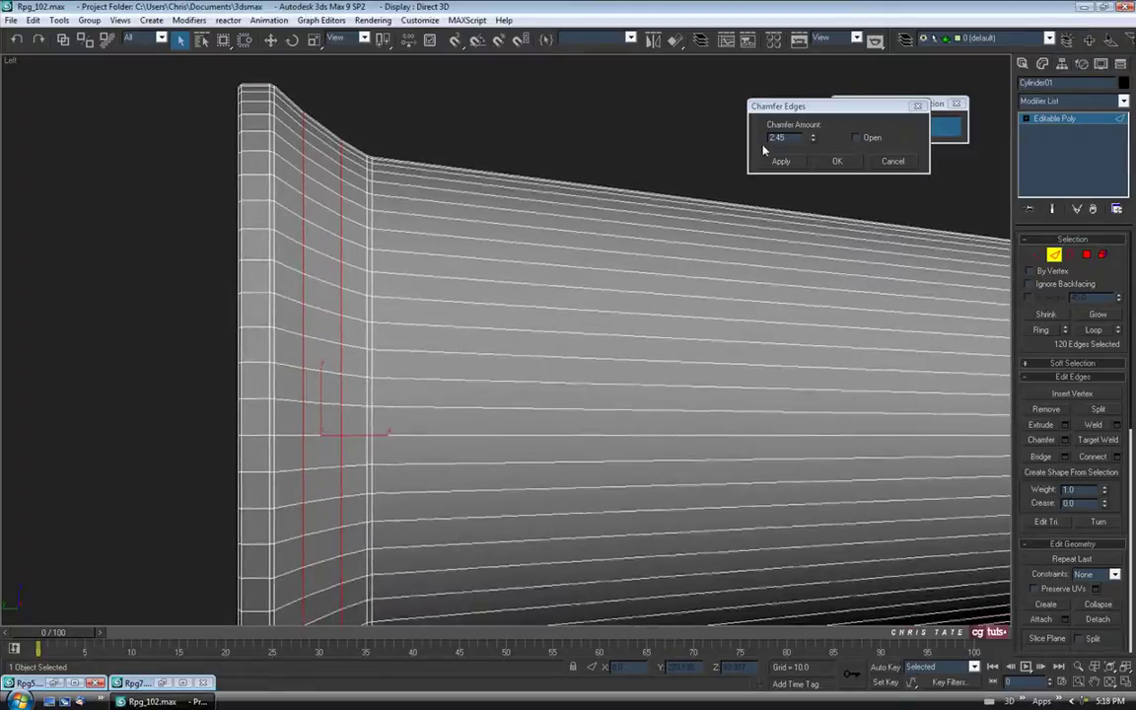
pyautogui.click(837, 162)
# - Leave edge editing and show the whole bell shaded without wireframe in a maximized Perspective view
pyautogui.moveTo(775, 380); pyautogui.dragTo(679, 376, button='middle')
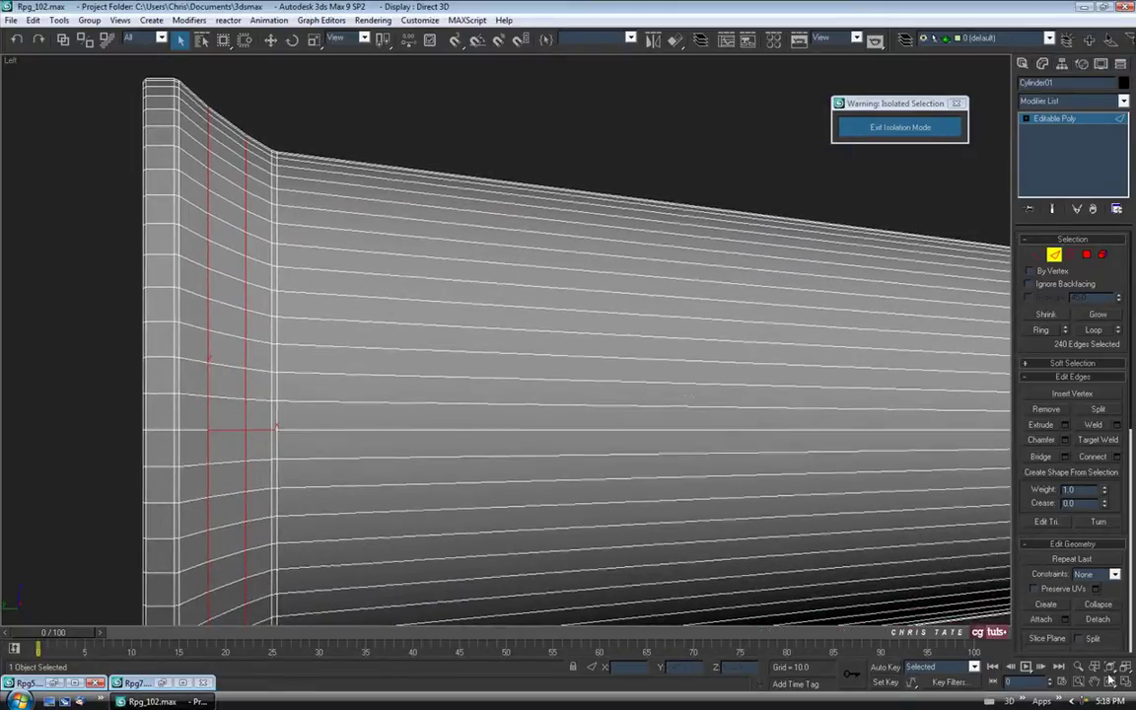
pyautogui.hotkey('alt', 'w')
pyautogui.scroll(2, 799, 496)
pyautogui.click(1126, 684)
pyautogui.moveTo(834, 563); pyautogui.dragTo(597, 528, button='middle')
pyautogui.scroll(-2, 666, 504)
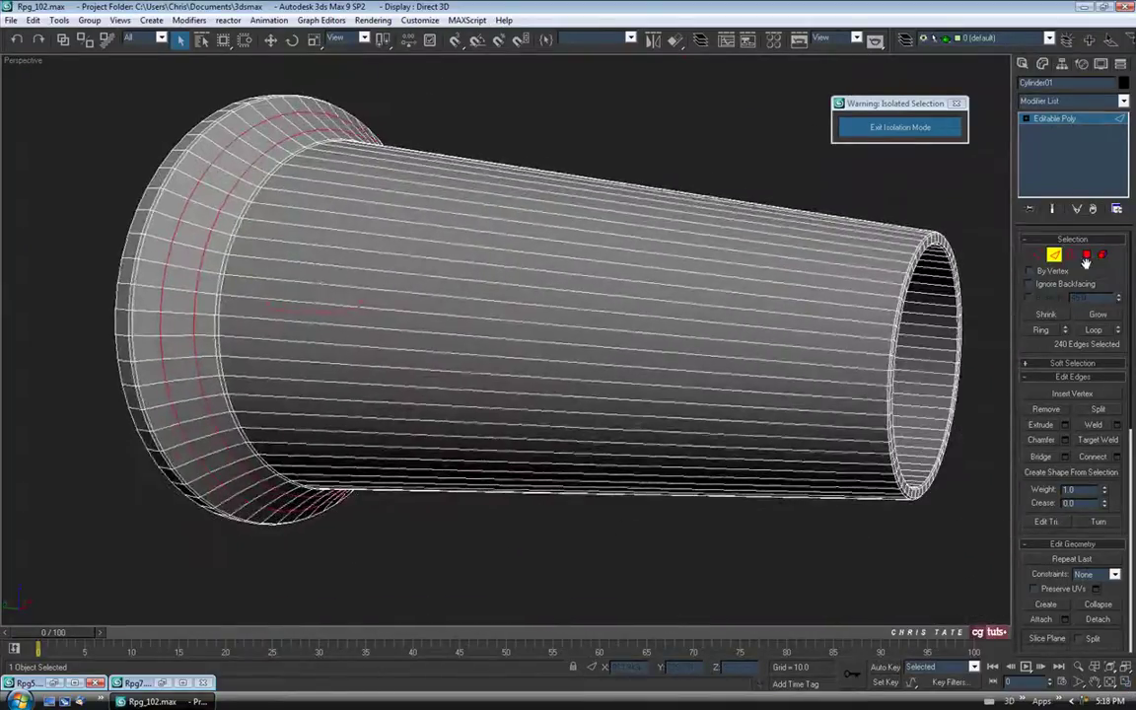
pyautogui.click(1053, 256)
pyautogui.moveTo(786, 385)
pyautogui.keyDown('alt'); pyautogui.mouseDown(button='middle')
pyautogui.moveTo(773, 413)
pyautogui.moveTo(781, 407)
pyautogui.mouseUp(button='middle'); pyautogui.keyUp('alt')
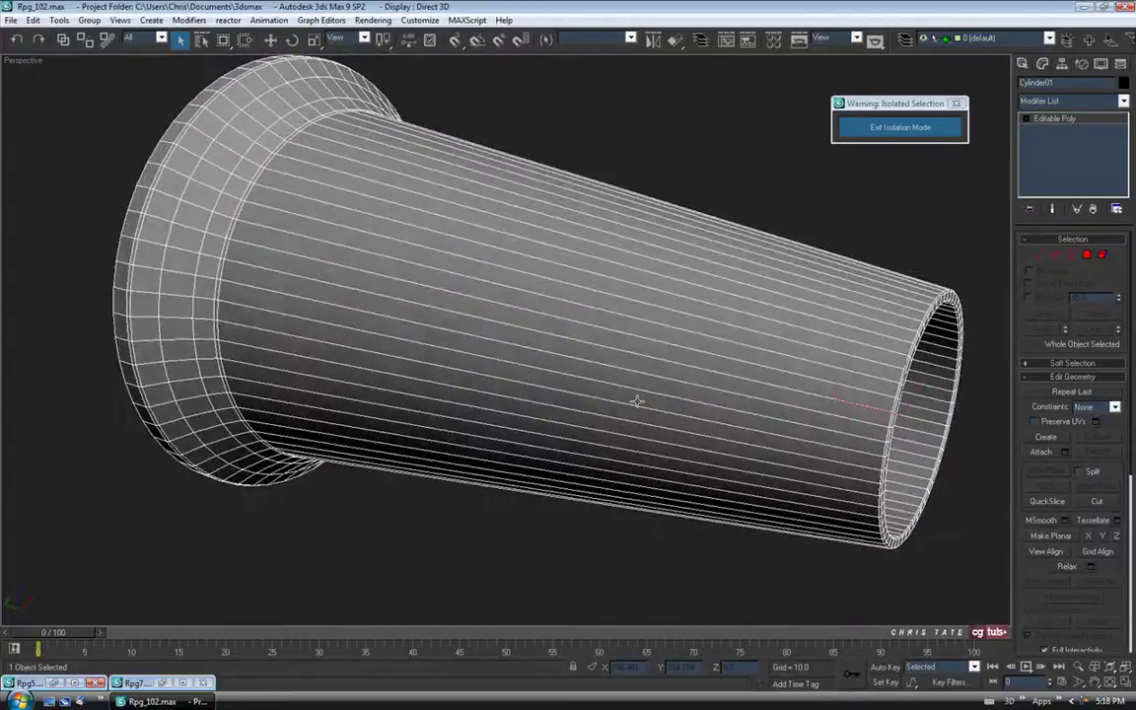
pyautogui.moveTo(603, 413)
pyautogui.keyDown('alt'); pyautogui.mouseDown(button='middle')
pyautogui.moveTo(563, 434)
pyautogui.moveTo(543, 515)
pyautogui.moveTo(647, 514)
pyautogui.moveTo(702, 436)
pyautogui.moveTo(642, 441)
pyautogui.moveTo(679, 423)
pyautogui.moveTo(685, 392)
pyautogui.mouseUp(button='middle'); pyautogui.keyUp('alt')
pyautogui.press('F4')
# - Add a Smooth modifier to the bell and enable Auto Smooth
pyautogui.click(1121, 100)
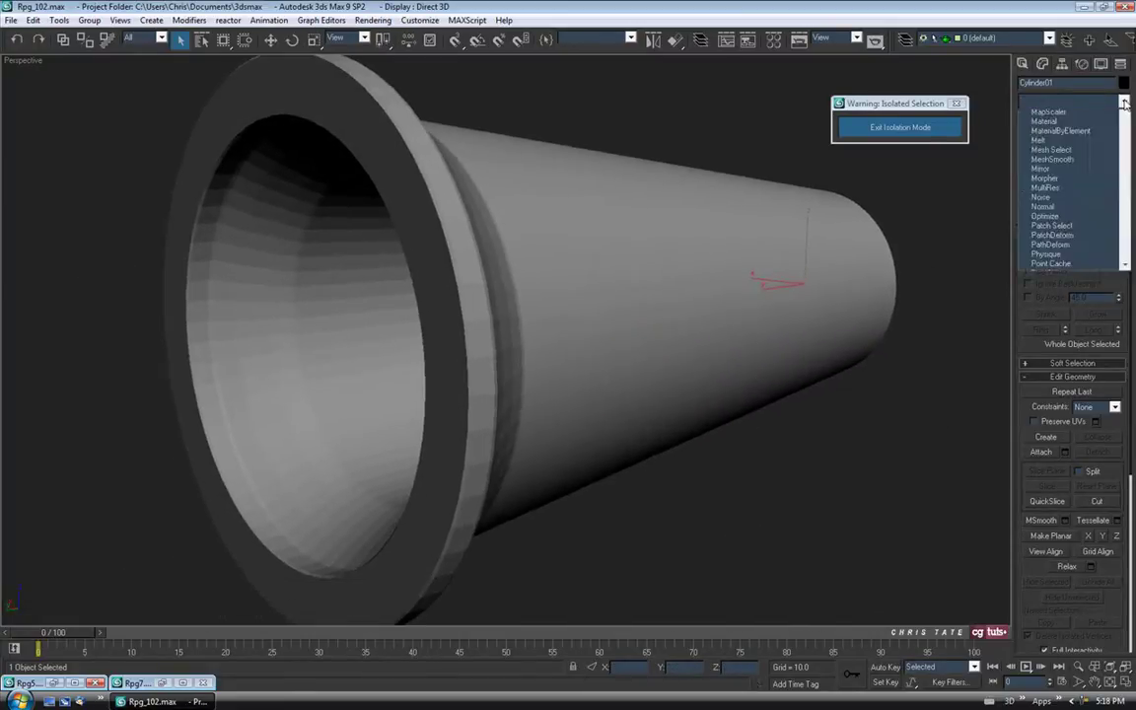
pyautogui.scroll(-15, 1084, 390)
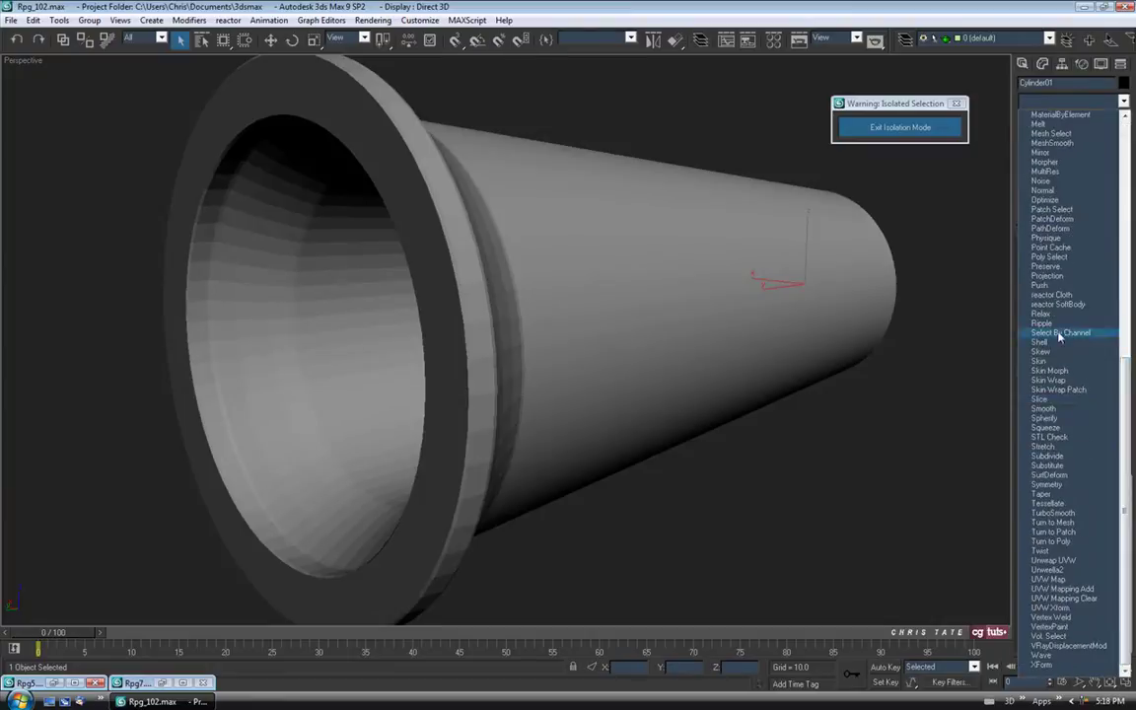
pyautogui.click(1045, 408)
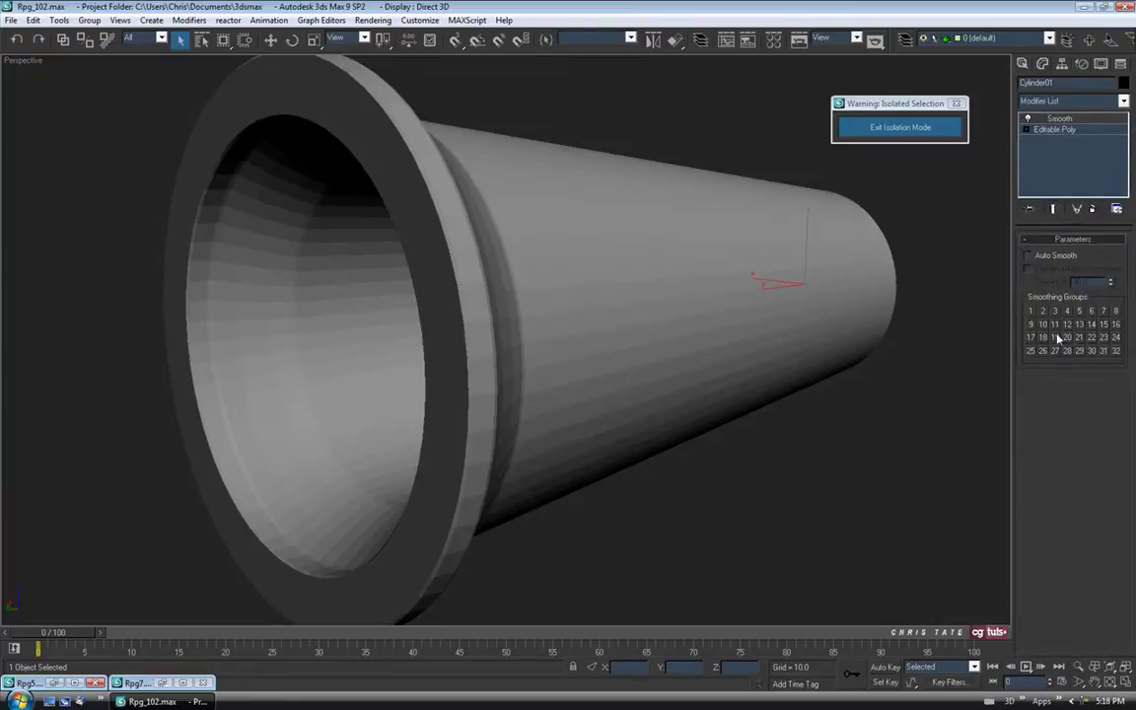
pyautogui.click(1028, 255)
pyautogui.keyDown('alt'); pyautogui.moveTo(778, 372); pyautogui.dragTo(634, 352, button='middle'); pyautogui.keyUp('alt')
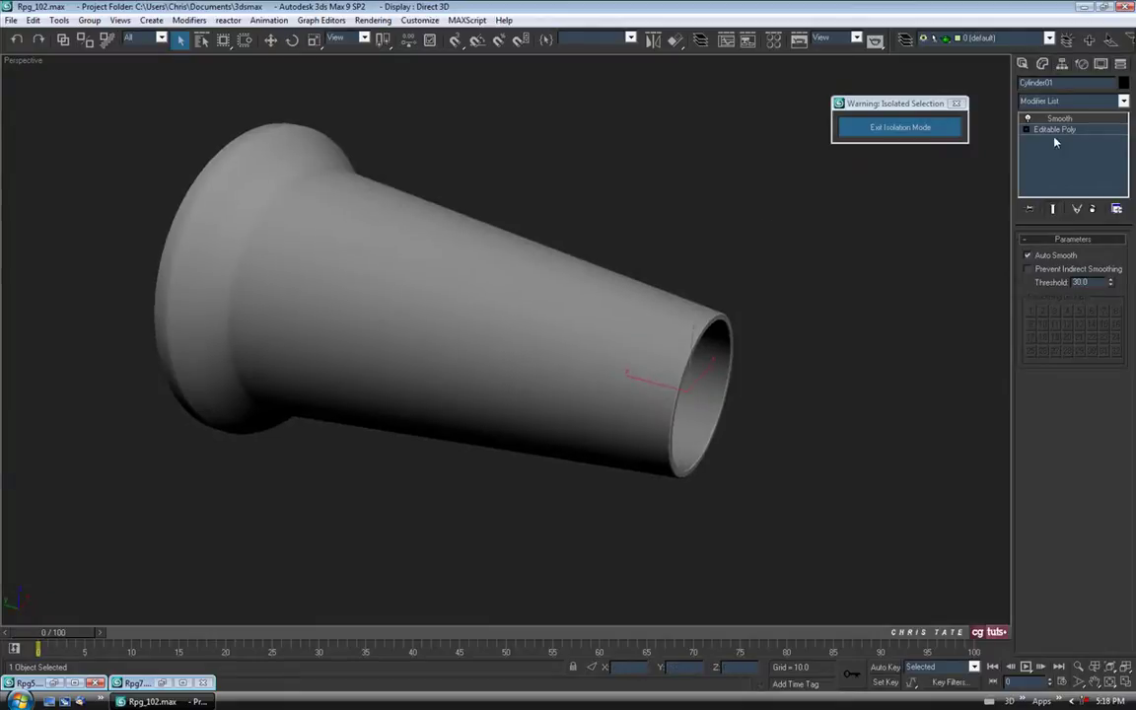
# - Rename the bell object as Breech and center its pivot on the object
pyautogui.doubleClick(1059, 82)
pyautogui.write('Breech')
pyautogui.click(1061, 64)
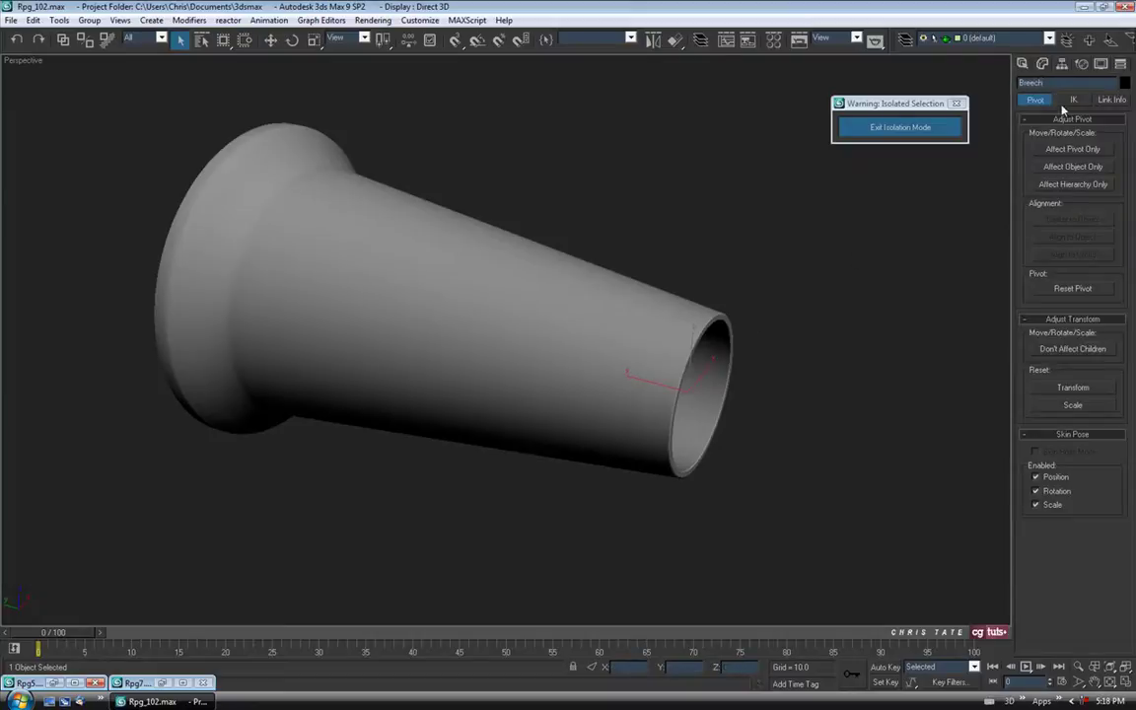
pyautogui.click(1070, 149)
pyautogui.click(1059, 221)
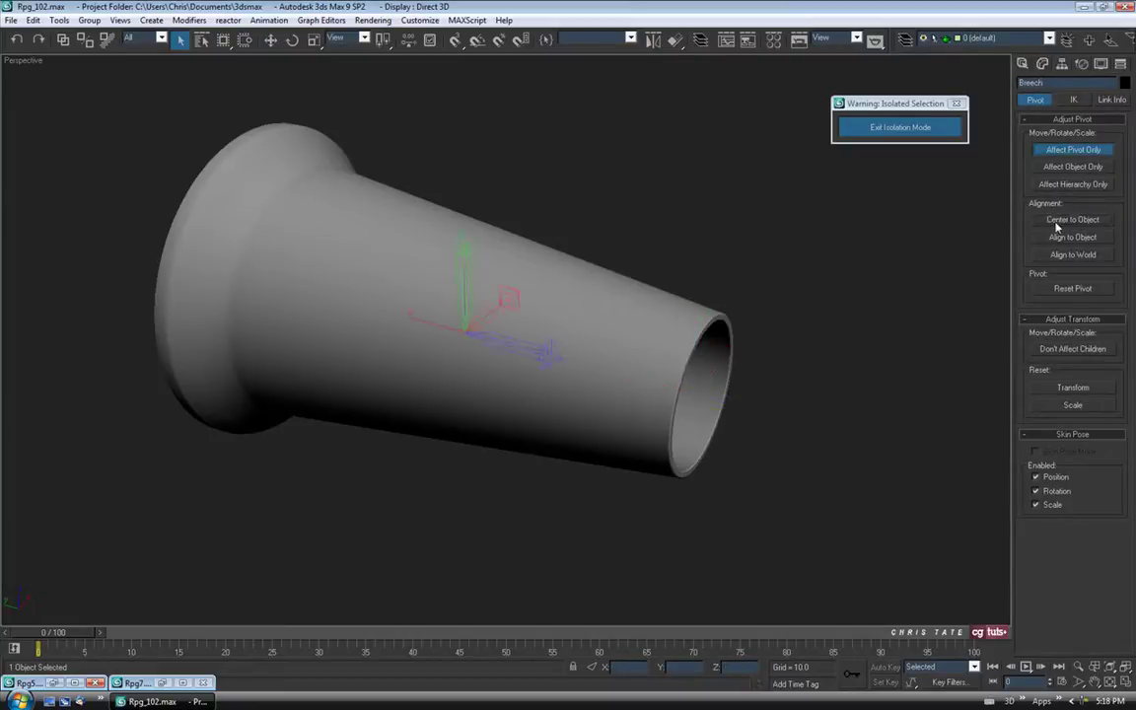
pyautogui.click(1050, 151)
pyautogui.click(1022, 64)
# - Show the wireframe edges again, exit isolation mode and inspect the breech together with the rest of the launcher tube
pyautogui.moveTo(832, 290); pyautogui.dragTo(829, 304, button='middle')
pyautogui.press('F4')
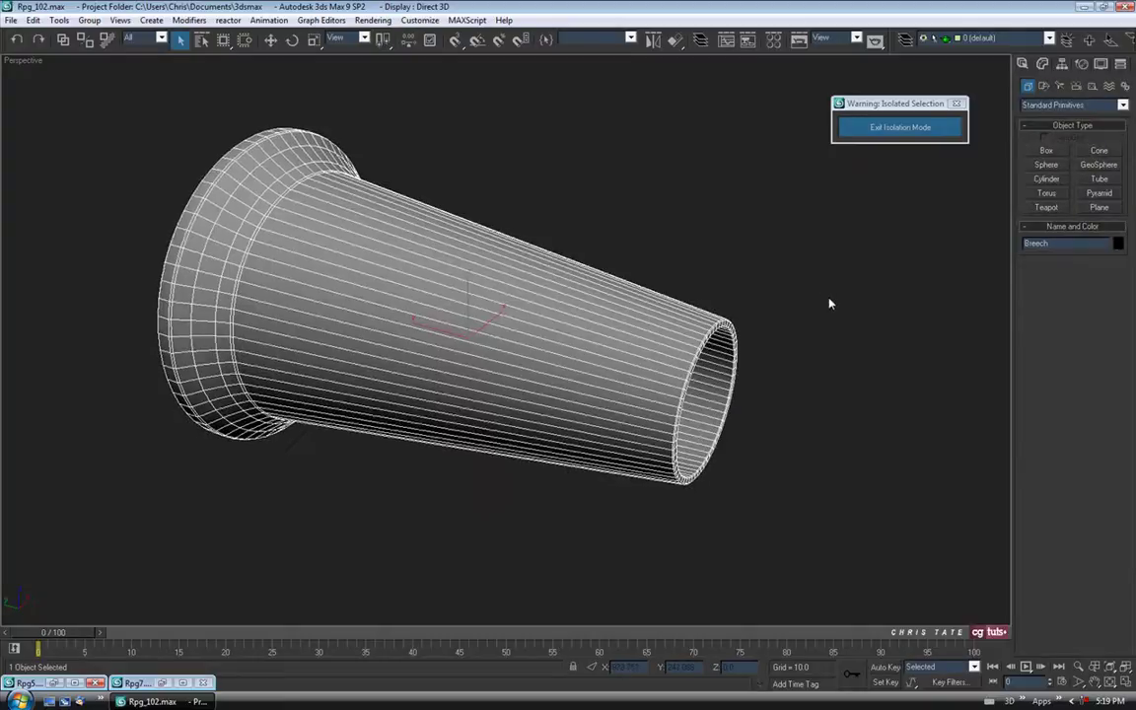
pyautogui.click(900, 127)
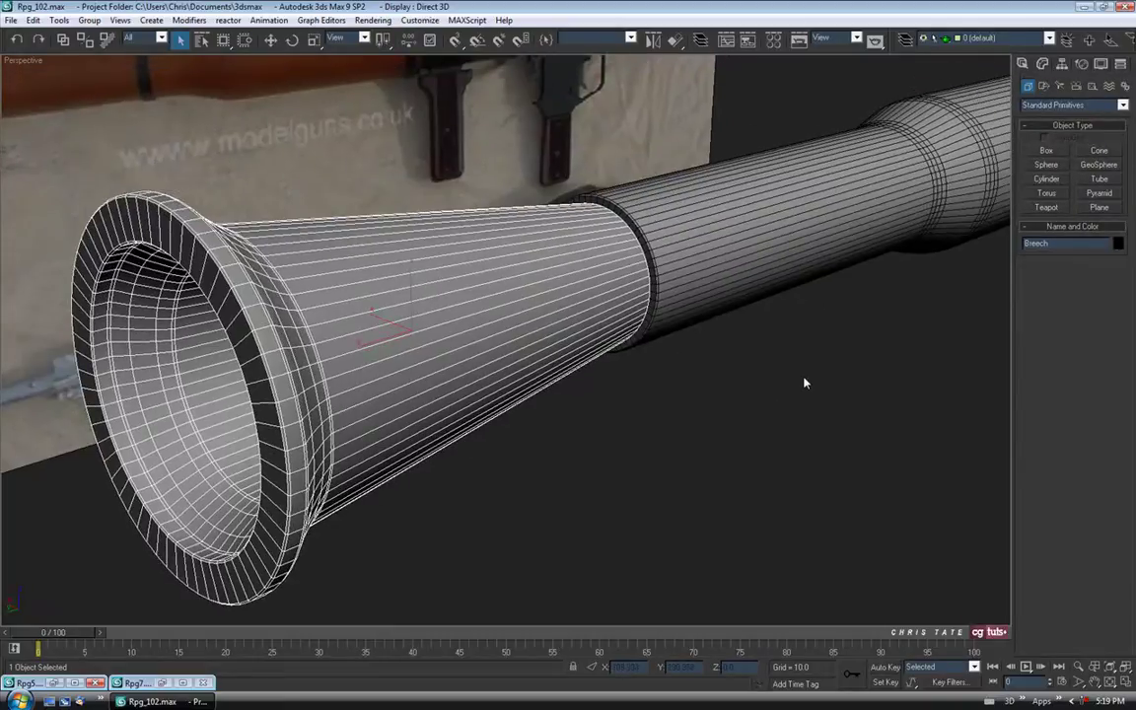
pyautogui.click(800, 377)
pyautogui.scroll(-4, 795, 371)
pyautogui.moveTo(792, 366); pyautogui.dragTo(740, 385, button='middle')
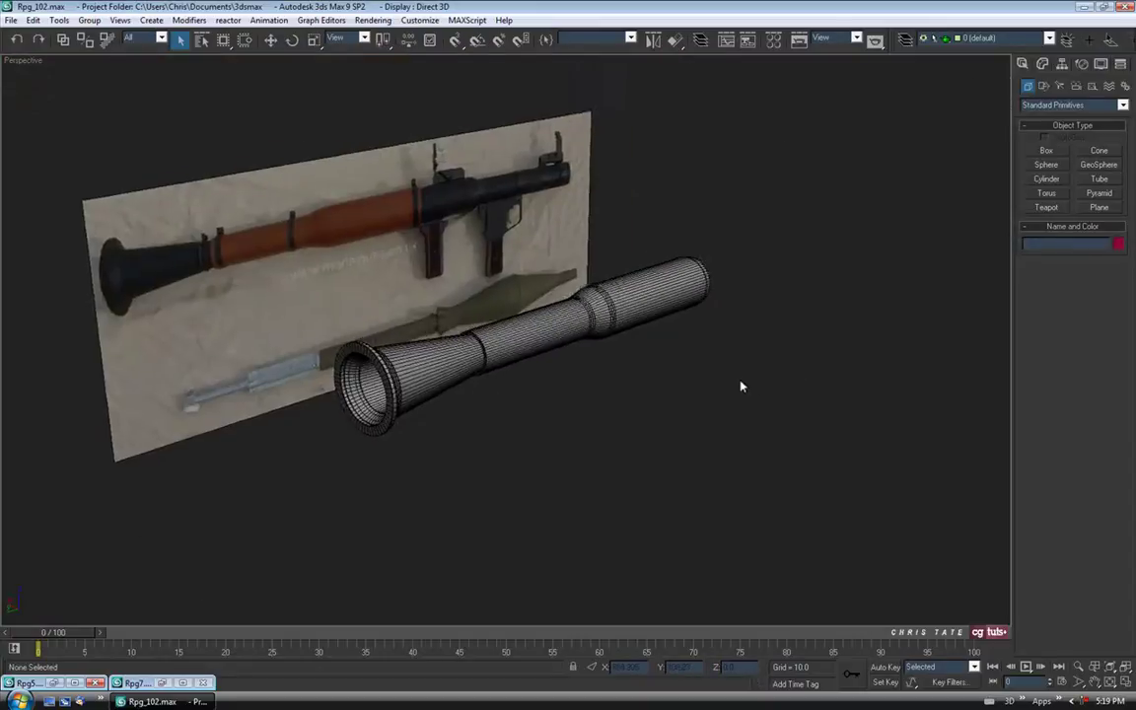
pyautogui.scroll(4, 648, 383)
pyautogui.keyDown('alt'); pyautogui.moveTo(649, 383); pyautogui.dragTo(755, 342, button='middle'); pyautogui.keyUp('alt')
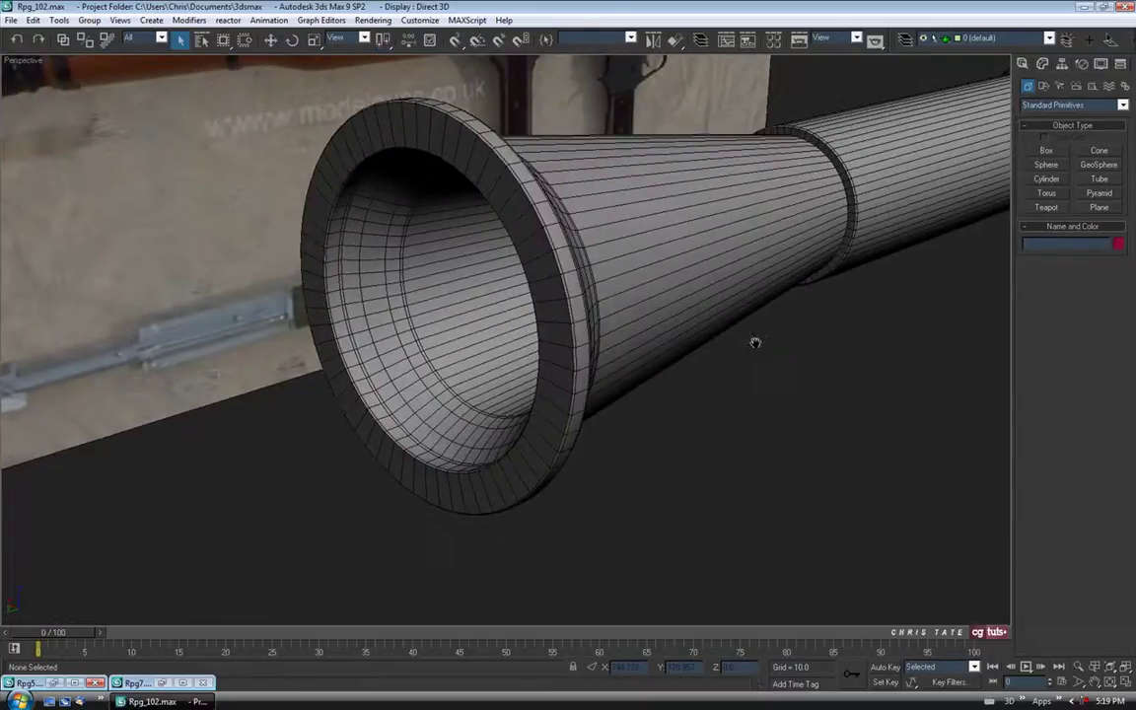
pyautogui.keyDown('alt'); pyautogui.moveTo(695, 310); pyautogui.dragTo(567, 430, button='middle'); pyautogui.keyUp('alt')
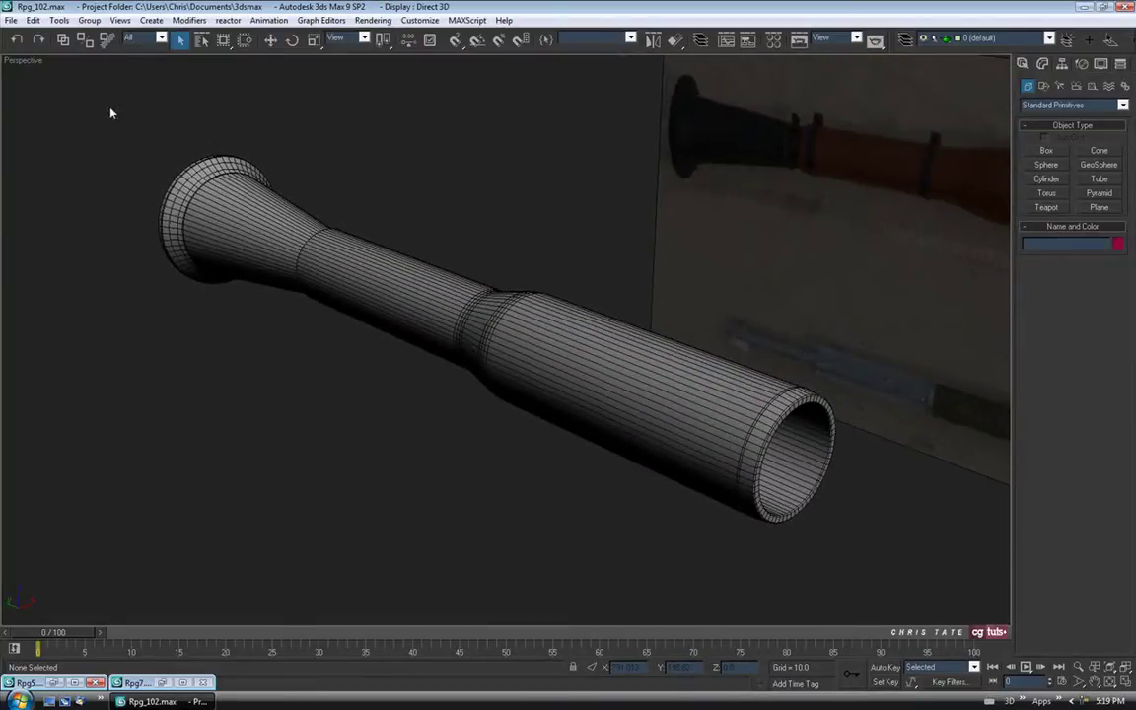
# - Save the scene under the incremented file name Rpg_103.max
pyautogui.click(11, 19)
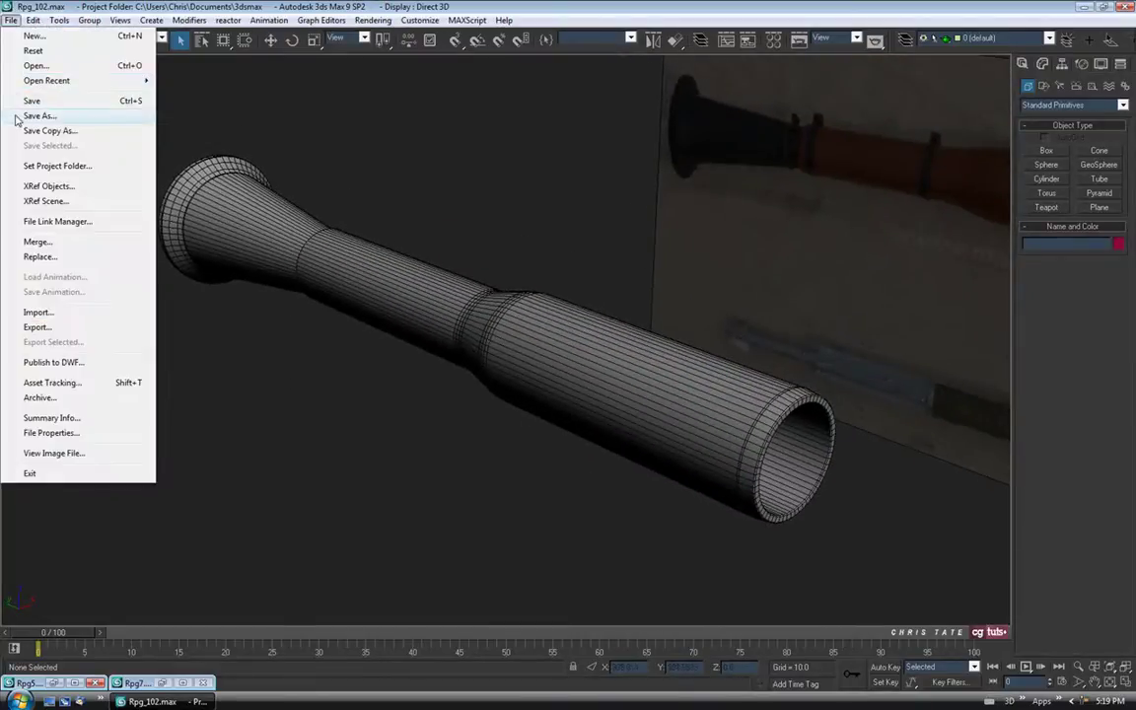
pyautogui.click(17, 118)
pyautogui.click(353, 459)
# - Examine the reference photo's front section beyond the modelled tube in the Perspective and Left views
pyautogui.keyDown('alt'); pyautogui.moveTo(561, 428); pyautogui.dragTo(295, 418, button='middle'); pyautogui.keyUp('alt')
pyautogui.keyDown('alt'); pyautogui.moveTo(911, 173); pyautogui.dragTo(541, 385, button='middle'); pyautogui.keyUp('alt')
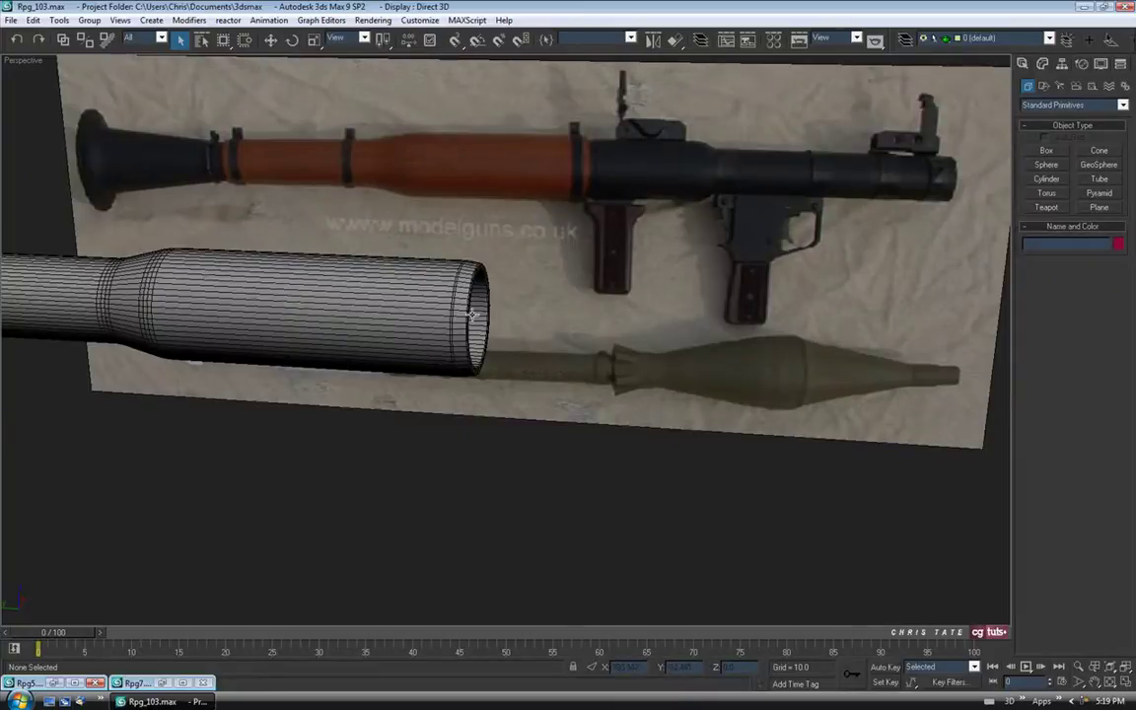
pyautogui.click(1125, 682)
pyautogui.scroll(-4, 292, 389)
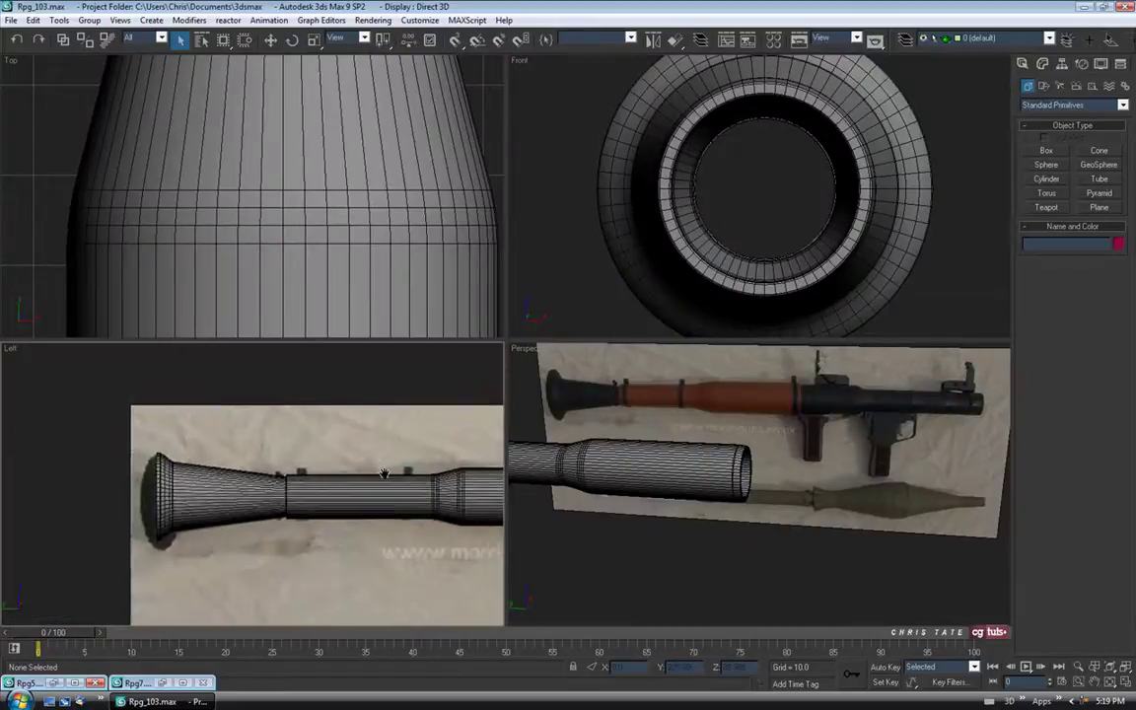
pyautogui.scroll(5, 256, 476)
pyautogui.moveTo(257, 476); pyautogui.dragTo(29, 476, button='middle')
pyautogui.moveTo(436, 458); pyautogui.dragTo(428, 464, button='middle')
pyautogui.middleClick(704, 266)
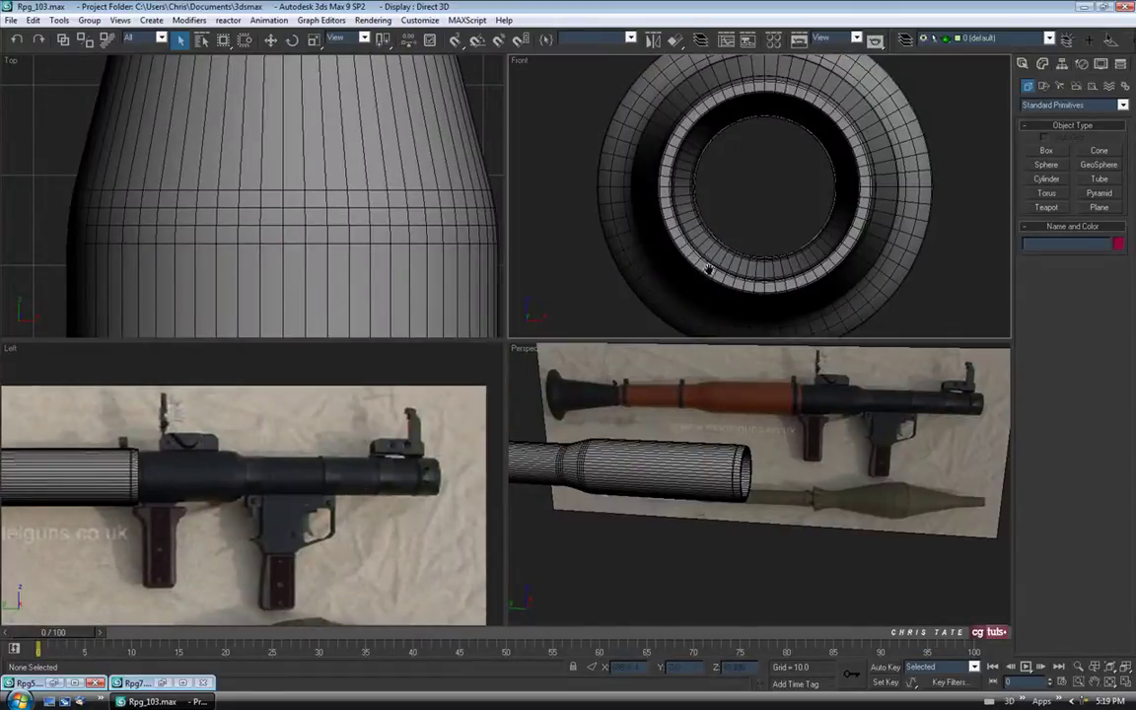
# - Maximize the Front view and hide the Breech object, leaving the tube's open end framed
pyautogui.click(1126, 683)
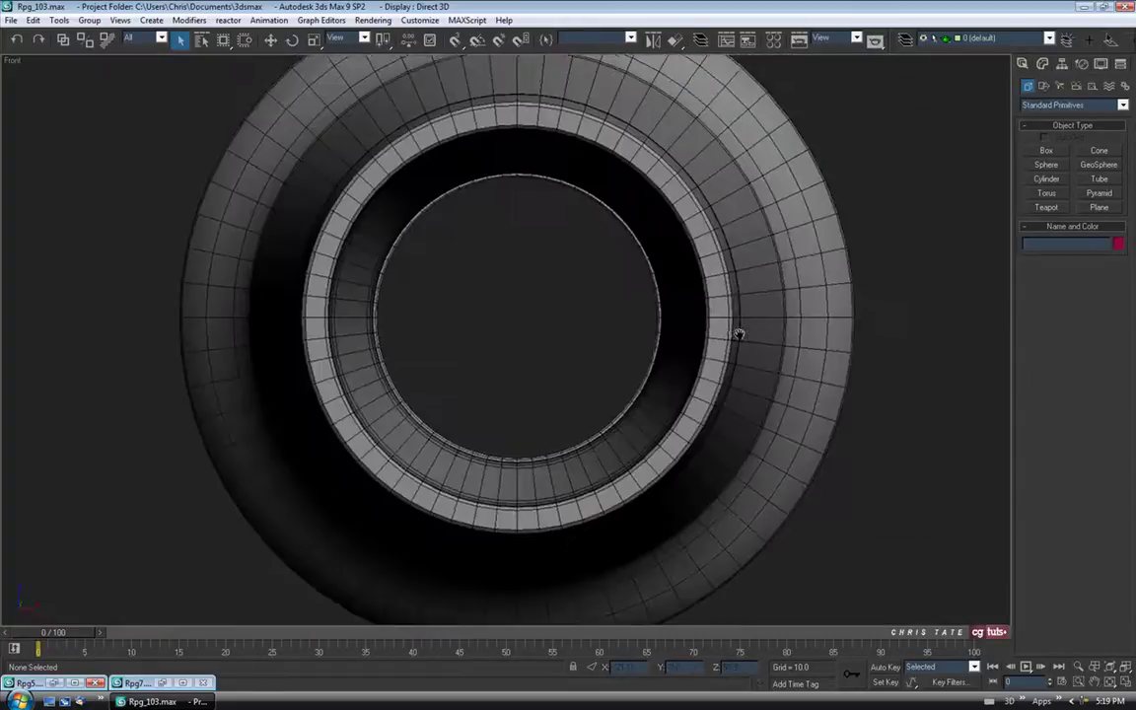
pyautogui.scroll(-3, 737, 333)
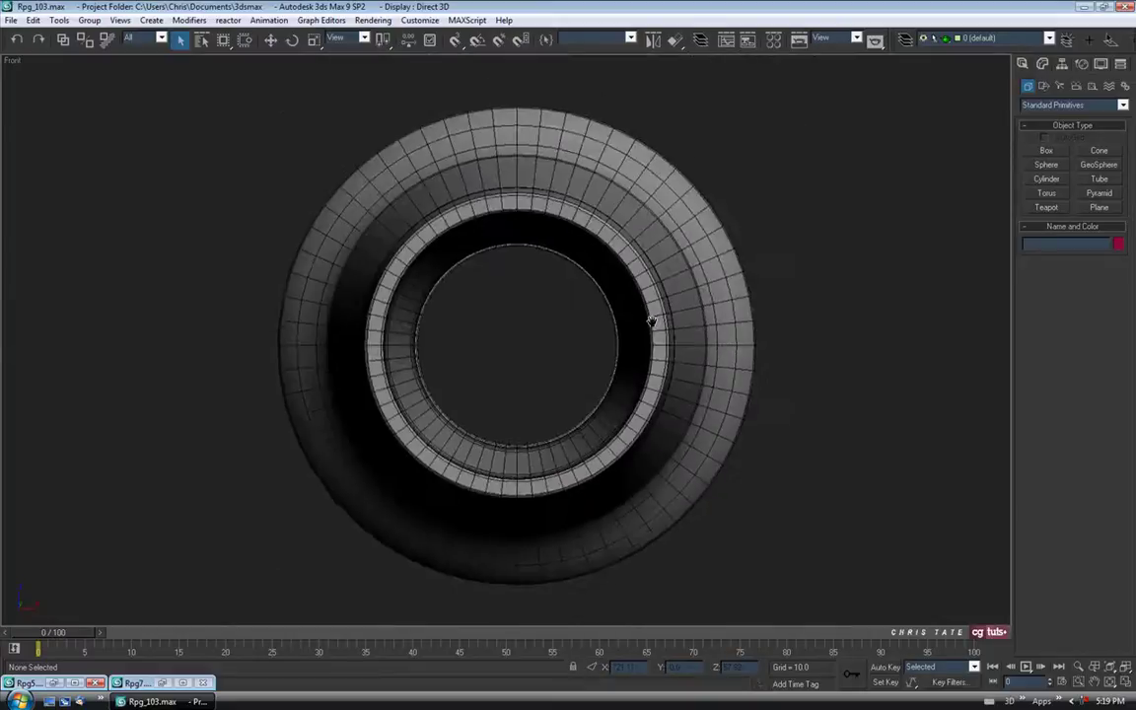
pyautogui.click(527, 153)
pyautogui.rightClick(511, 156)
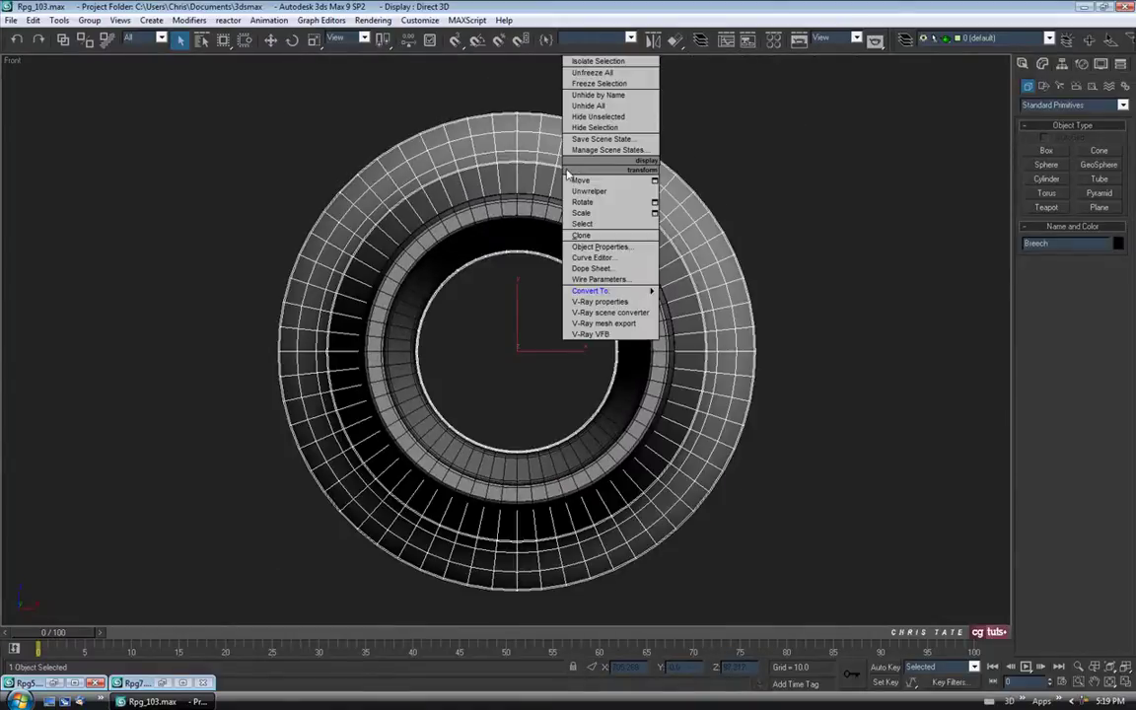
pyautogui.click(591, 132)
pyautogui.moveTo(581, 357); pyautogui.dragTo(562, 337, button='middle')
pyautogui.scroll(2, 566, 340)
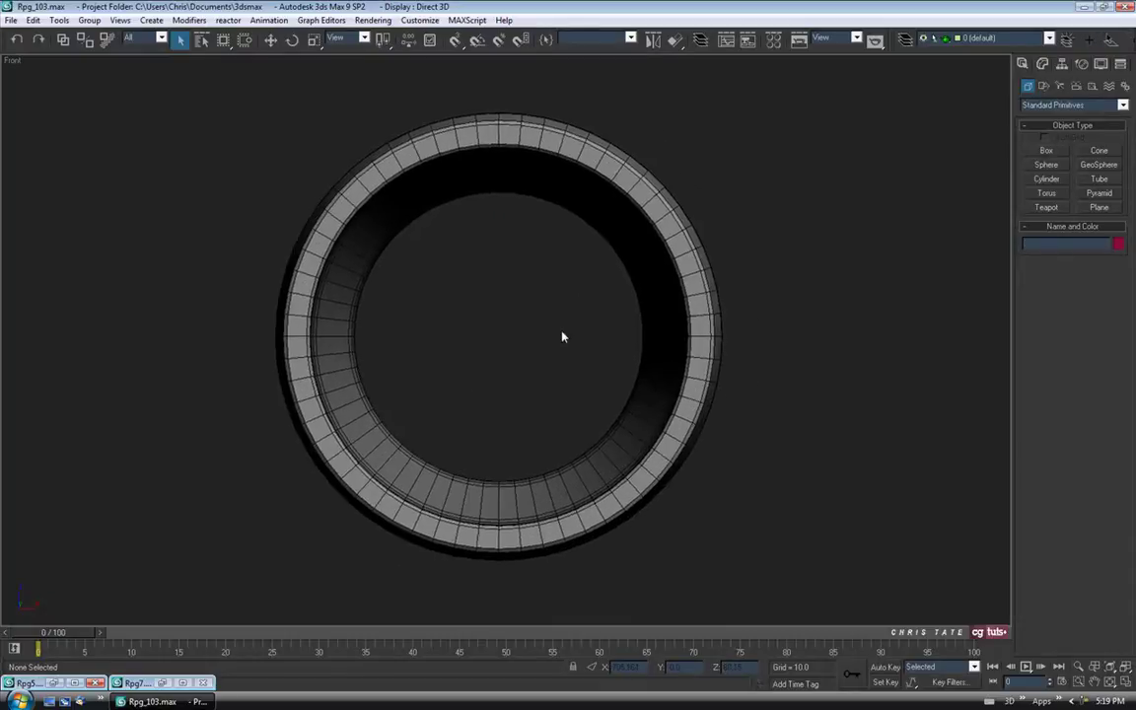
# - Create a 60-sided cylinder centered on the tube in the Front view, with radius about 19.8 and height about -2.8
pyautogui.click(1046, 182)
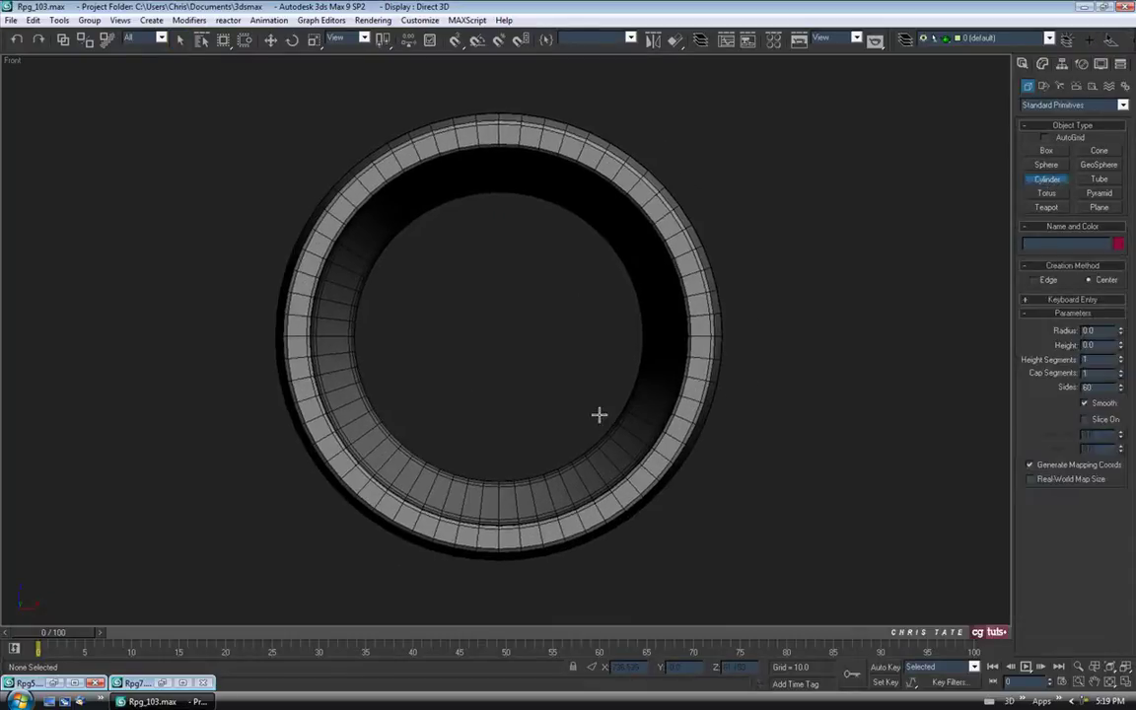
pyautogui.moveTo(499, 337); pyautogui.dragTo(501, 523)
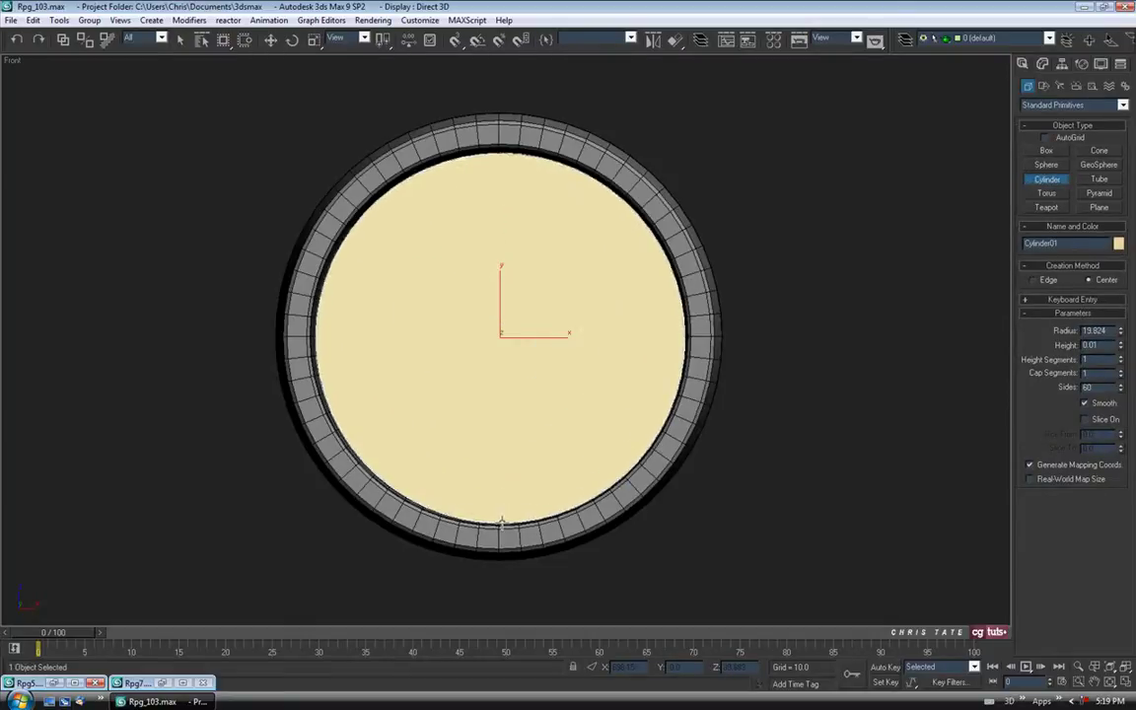
pyautogui.click(502, 548)
# - Move the new cylinder along the tube's length to just beyond its open front end in the Perspective view
pyautogui.hotkey('alt', 'w')
pyautogui.click(1126, 682)
pyautogui.keyDown('alt'); pyautogui.moveTo(809, 459); pyautogui.dragTo(724, 479, button='middle'); pyautogui.keyUp('alt')
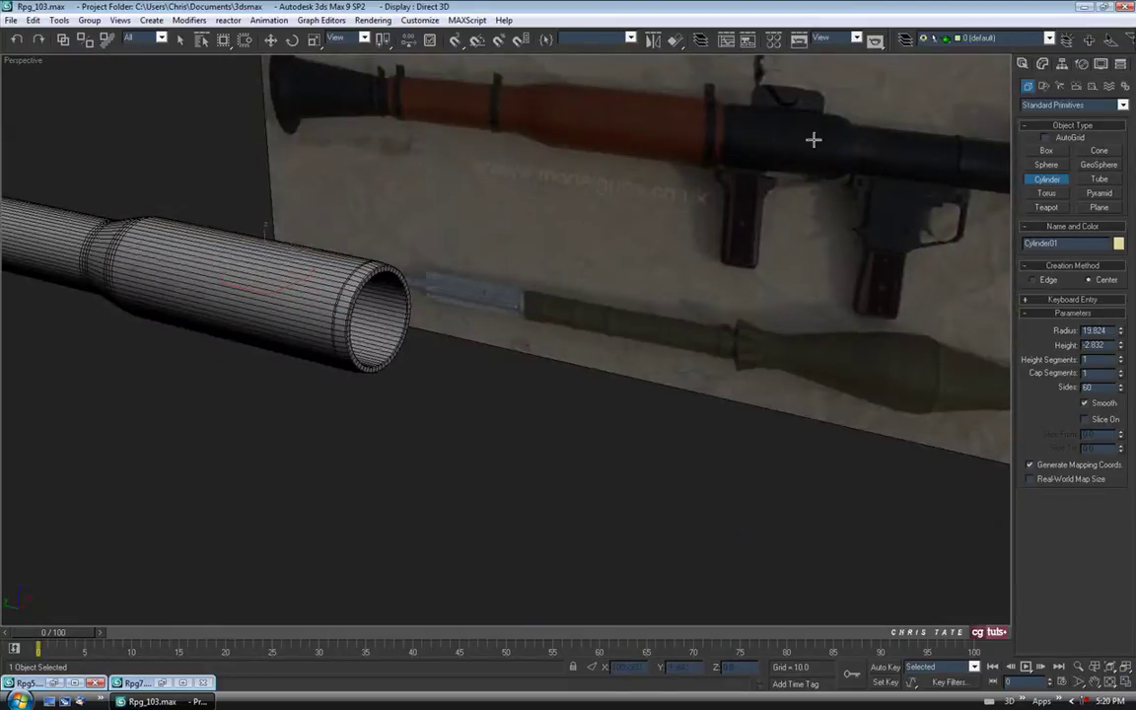
pyautogui.moveTo(371, 304); pyautogui.dragTo(384, 315, button='middle')
pyautogui.click(270, 39)
pyautogui.moveTo(248, 309); pyautogui.dragTo(406, 352)
pyautogui.moveTo(511, 390); pyautogui.dragTo(518, 382, button='middle')
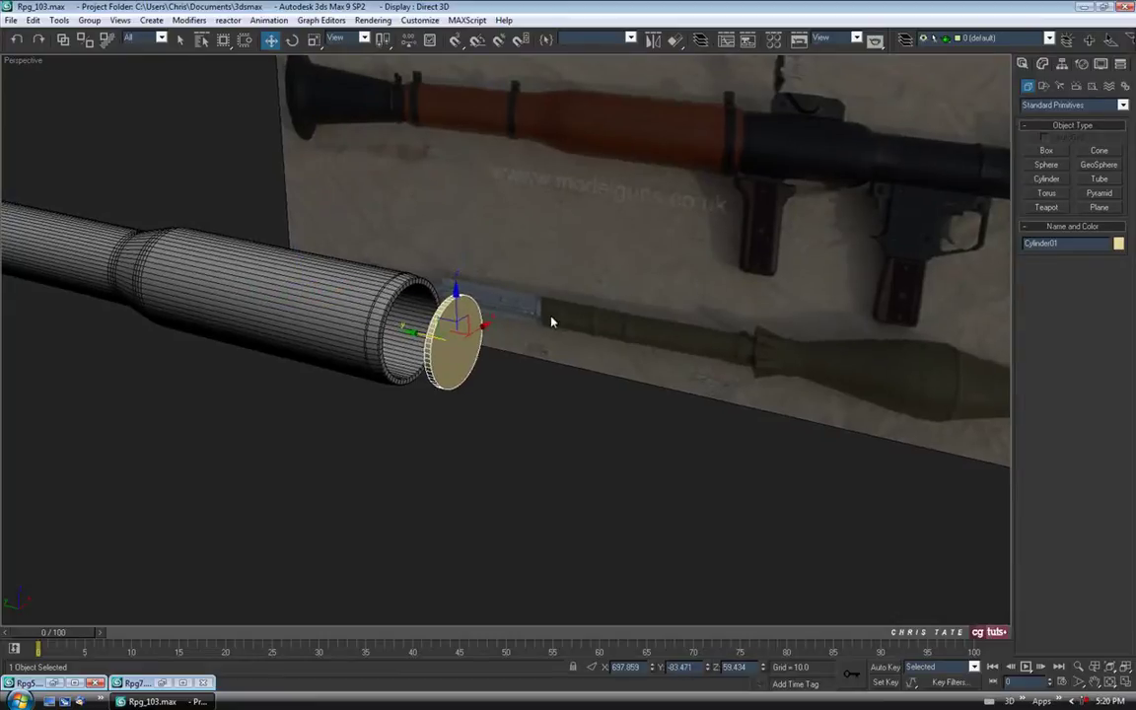
# - Center the new cylinder's pivot on the object
pyautogui.click(1062, 64)
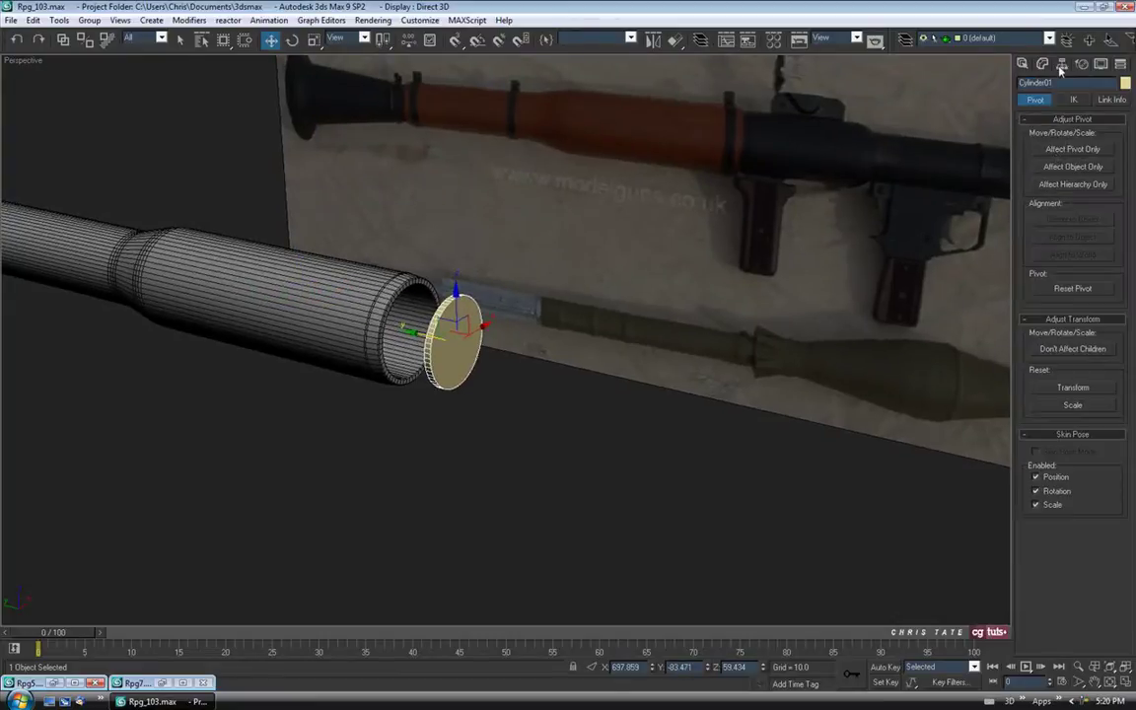
pyautogui.click(1062, 149)
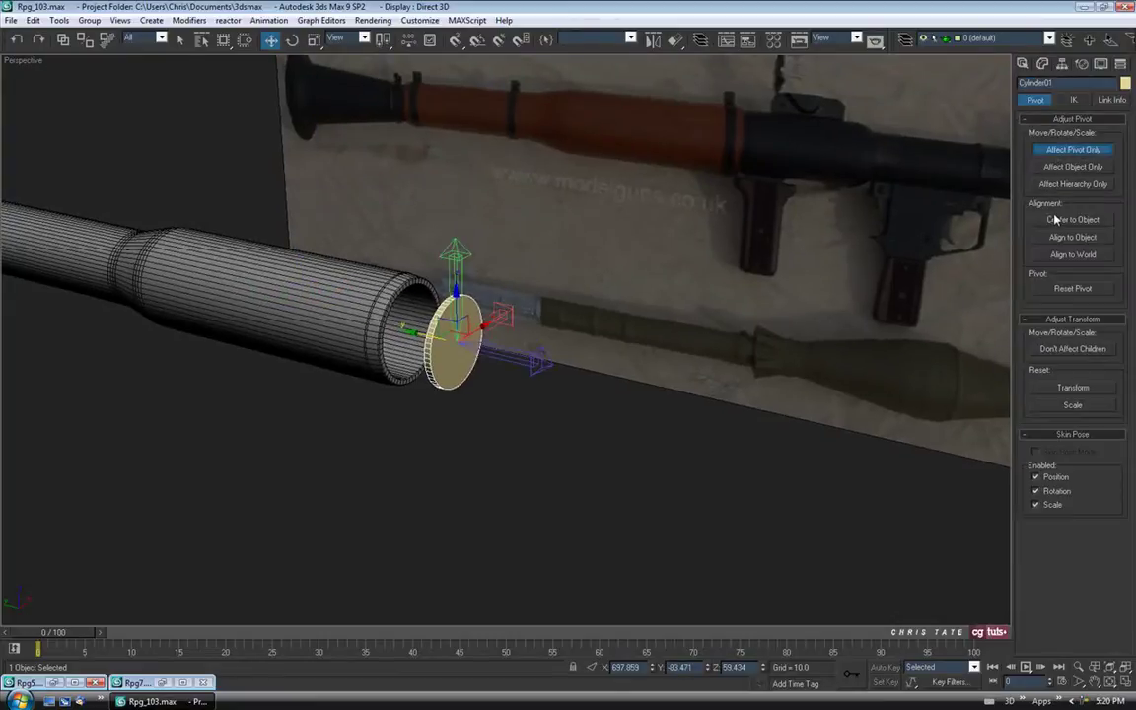
pyautogui.click(1022, 64)
# - Align the cylinder to the Heat_Shield tube in X, Y and Z position, pivot point to pivot point
pyautogui.moveTo(660, 246); pyautogui.dragTo(841, 300, button='middle')
pyautogui.click(673, 43)
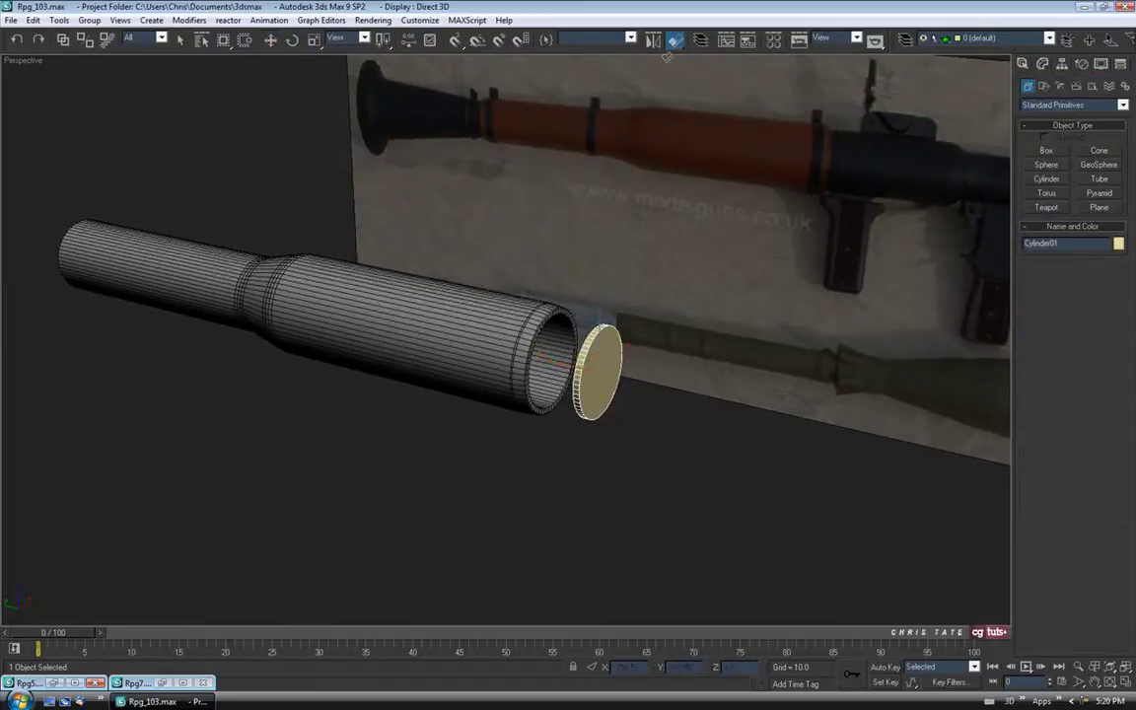
pyautogui.click(333, 321)
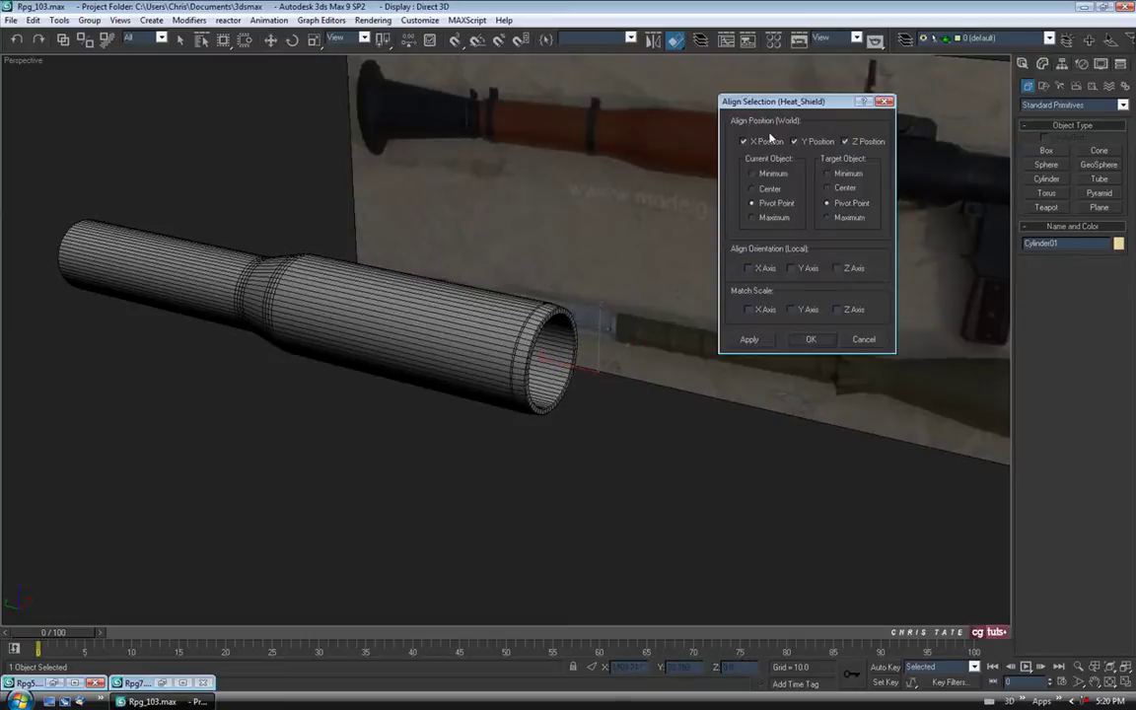
pyautogui.moveTo(834, 104); pyautogui.dragTo(893, 94)
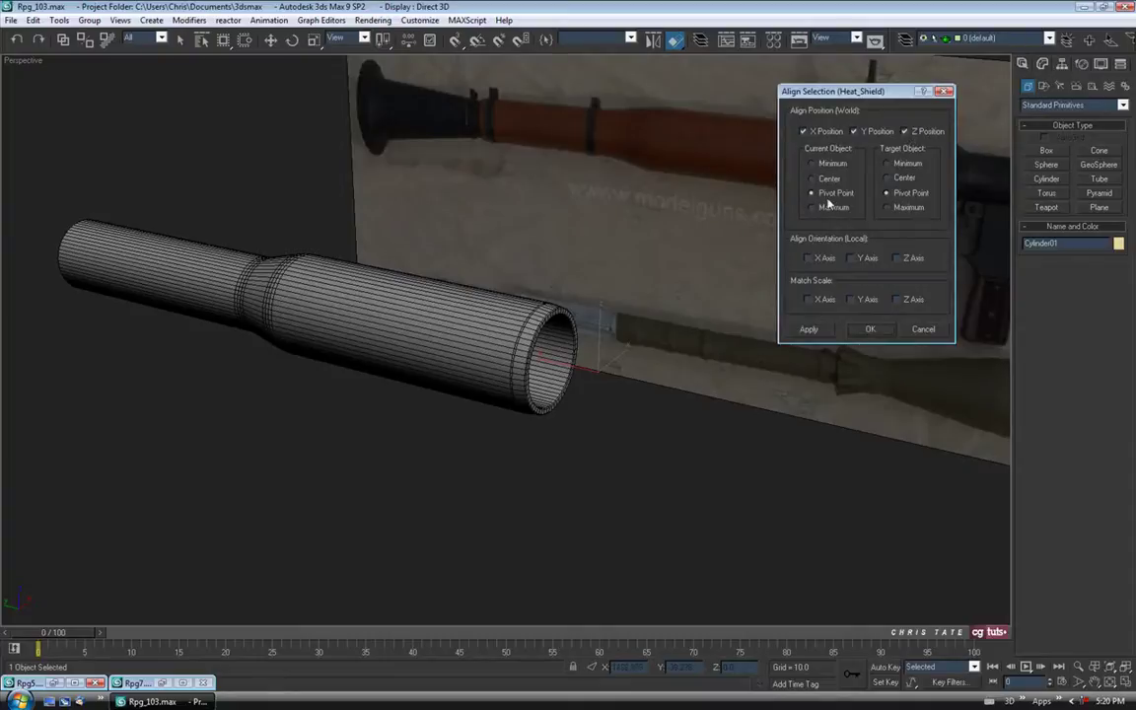
pyautogui.click(869, 328)
# - Move the cylinder along Y to the tube's open front end so it sits just inside the rim
pyautogui.moveTo(244, 288); pyautogui.dragTo(523, 346)
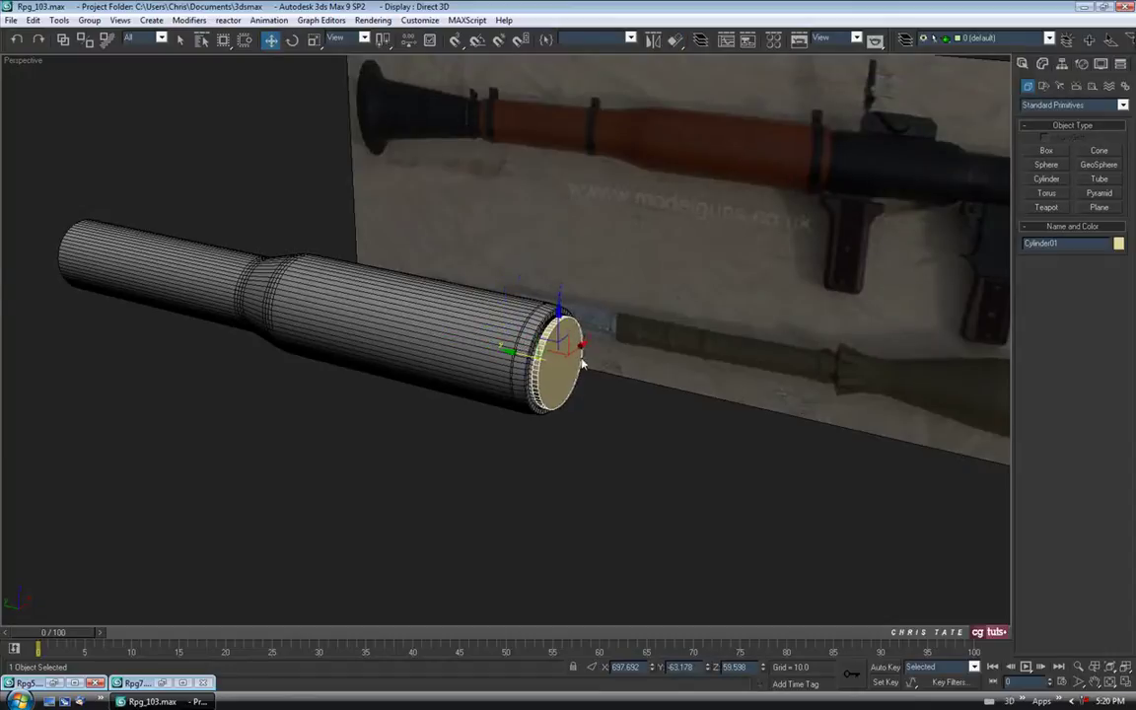
pyautogui.scroll(10, 525, 335)
pyautogui.moveTo(669, 382); pyautogui.dragTo(650, 380)
pyautogui.scroll(-5, 574, 329)
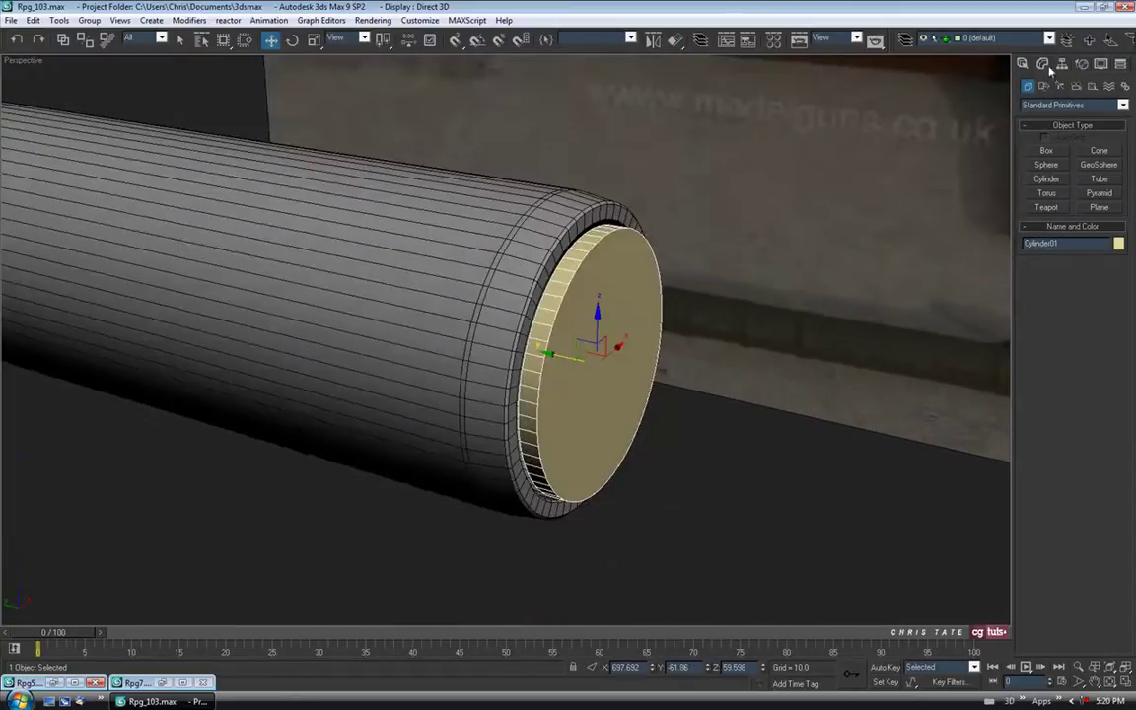
# - Set the cylinder's radius to 21.4 to match the black tube section in the Left view's reference photo
pyautogui.click(1043, 65)
pyautogui.moveTo(703, 373); pyautogui.dragTo(690, 369, button='middle')
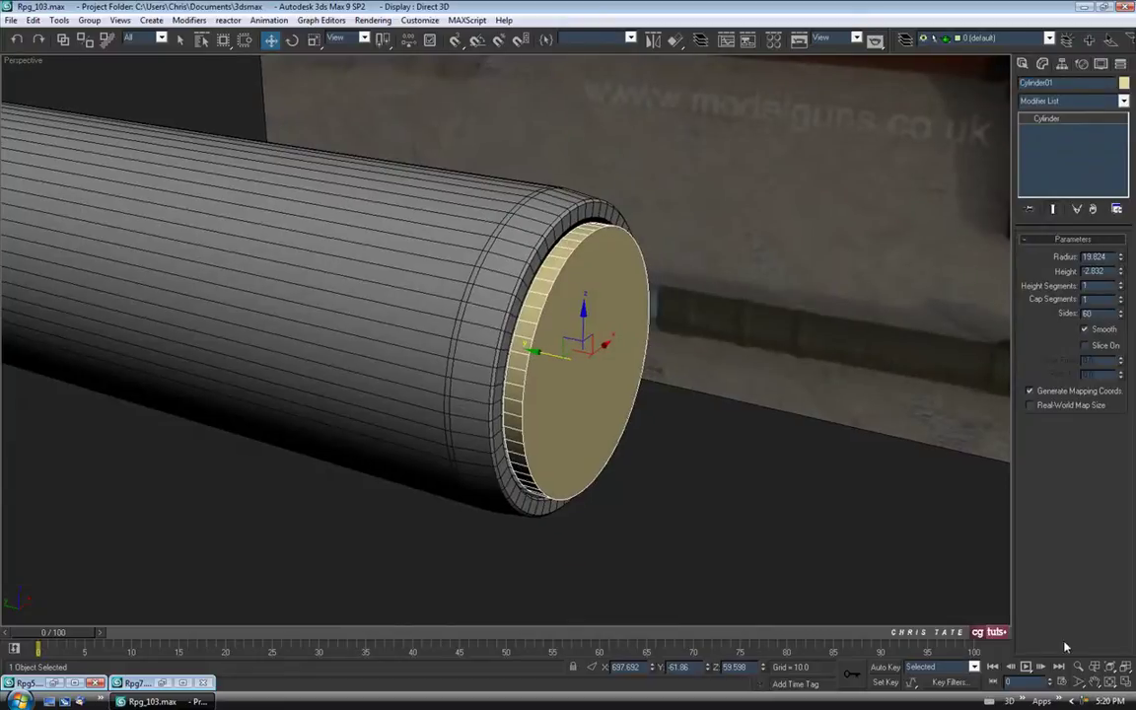
pyautogui.click(1126, 681)
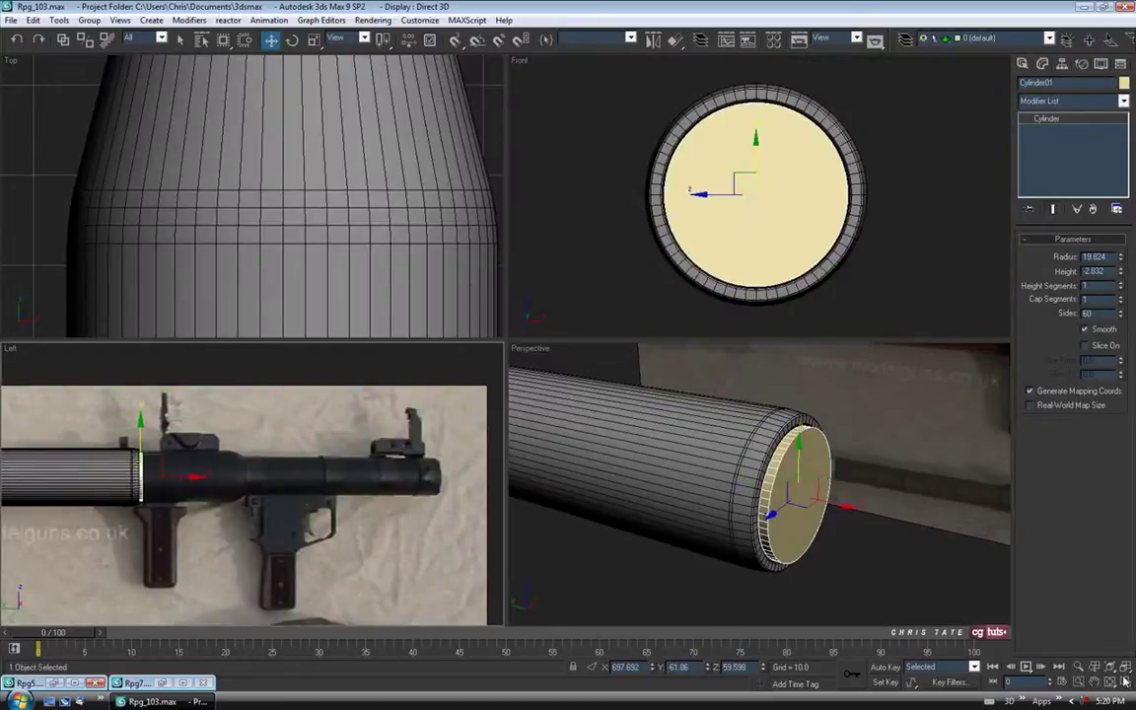
pyautogui.click(1125, 681)
pyautogui.moveTo(392, 333); pyautogui.dragTo(436, 351, button='middle')
pyautogui.scroll(3, 369, 294)
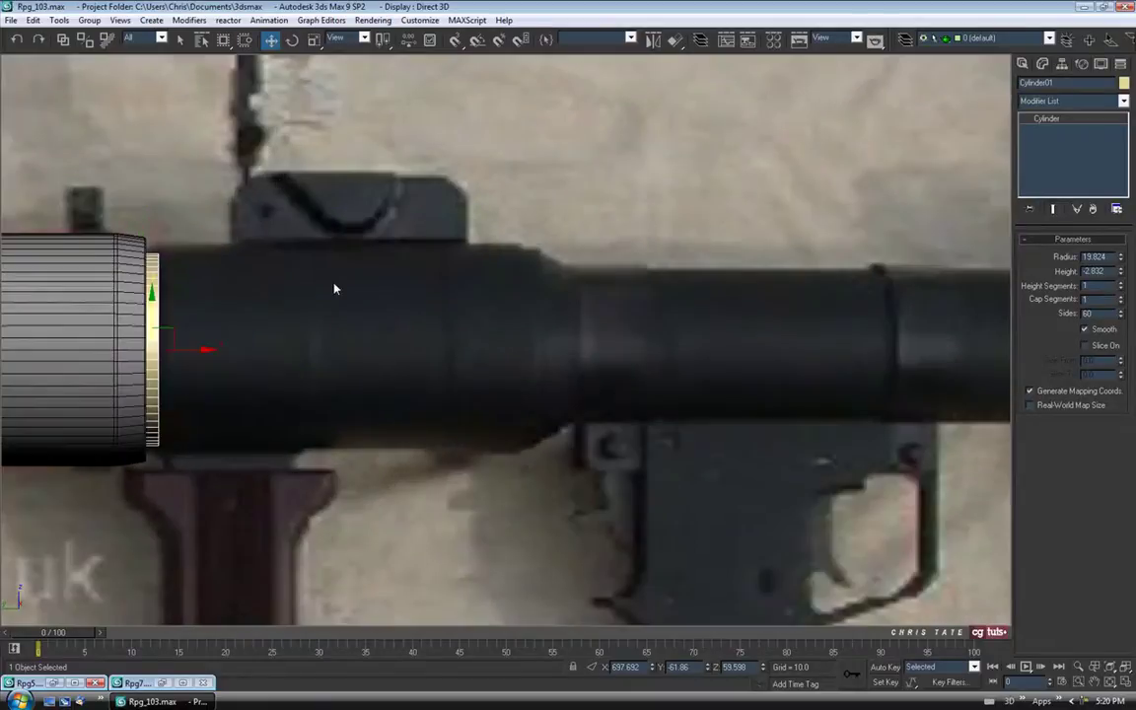
pyautogui.moveTo(334, 287); pyautogui.dragTo(431, 292, button='middle')
pyautogui.moveTo(347, 302); pyautogui.dragTo(401, 274, button='middle')
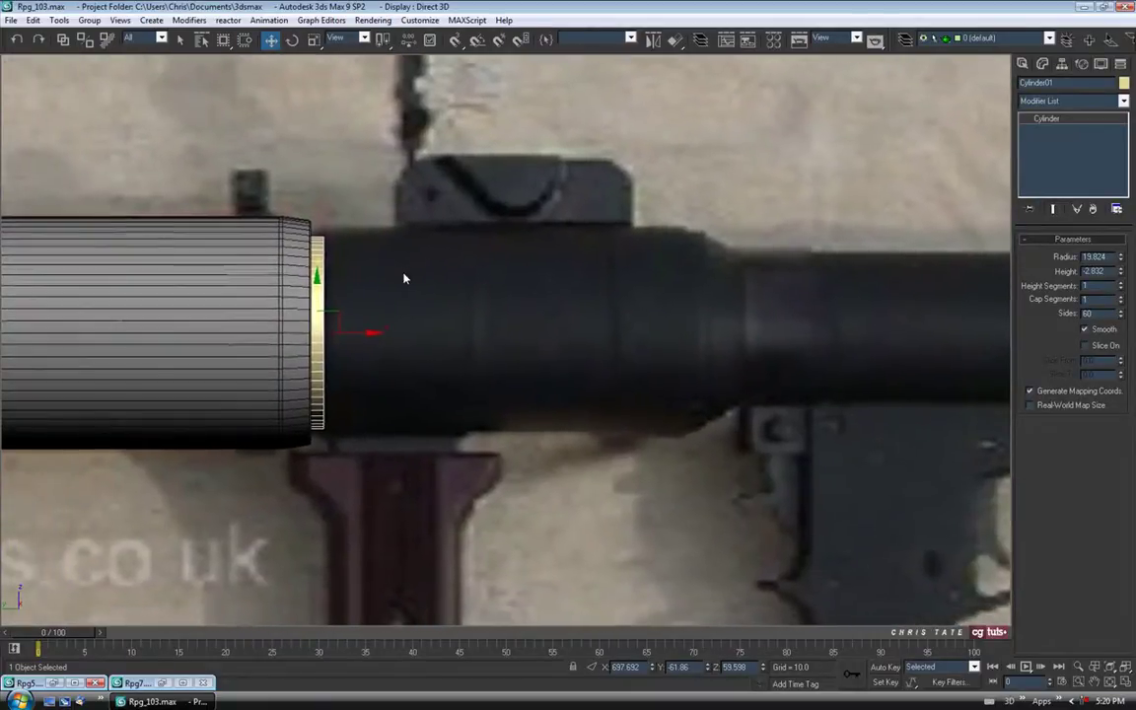
pyautogui.moveTo(1122, 259); pyautogui.dragTo(1121, 242)
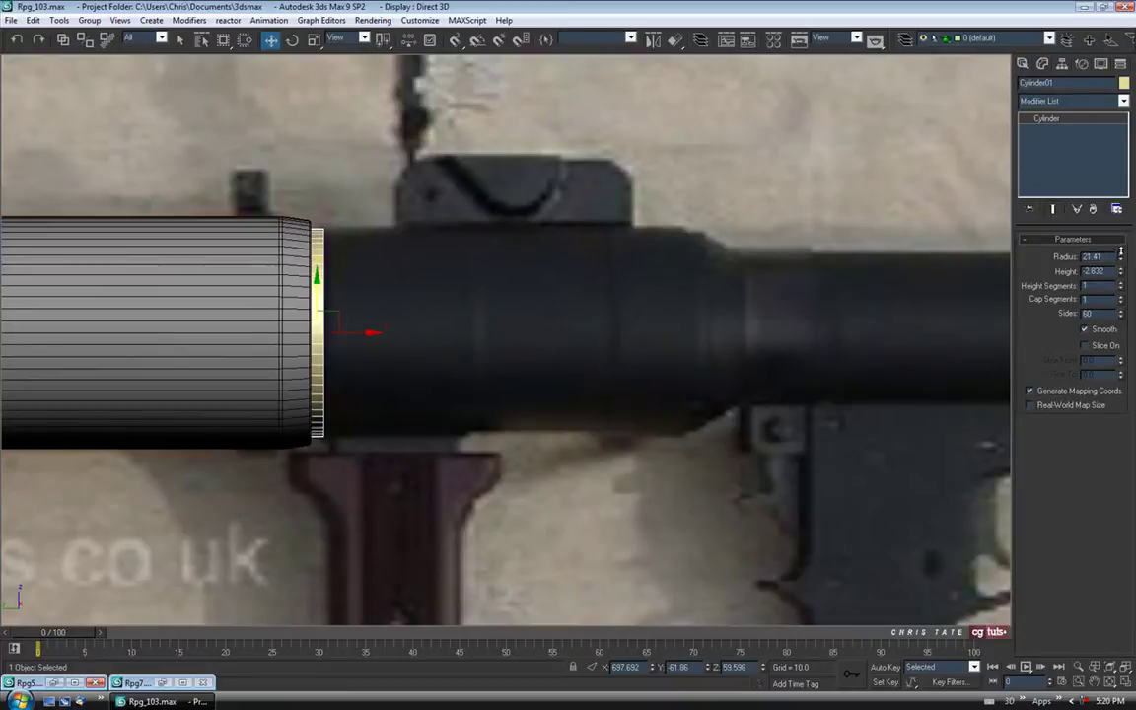
pyautogui.hotkey('alt', 'w')
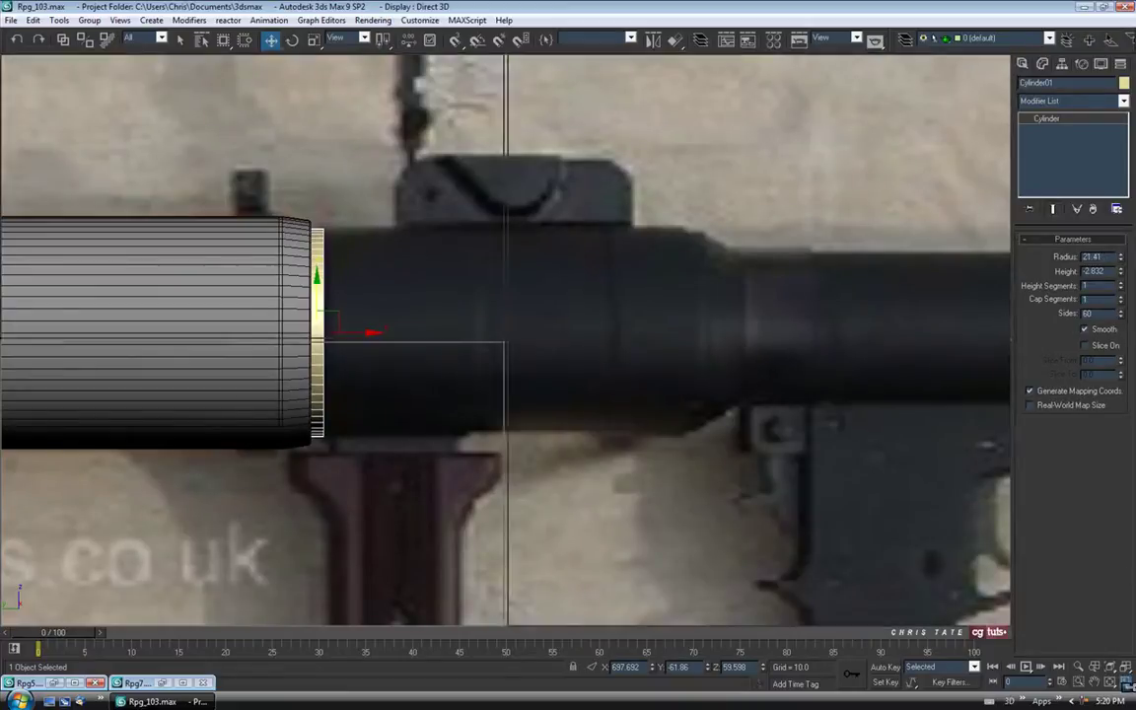
pyautogui.click(1106, 259)
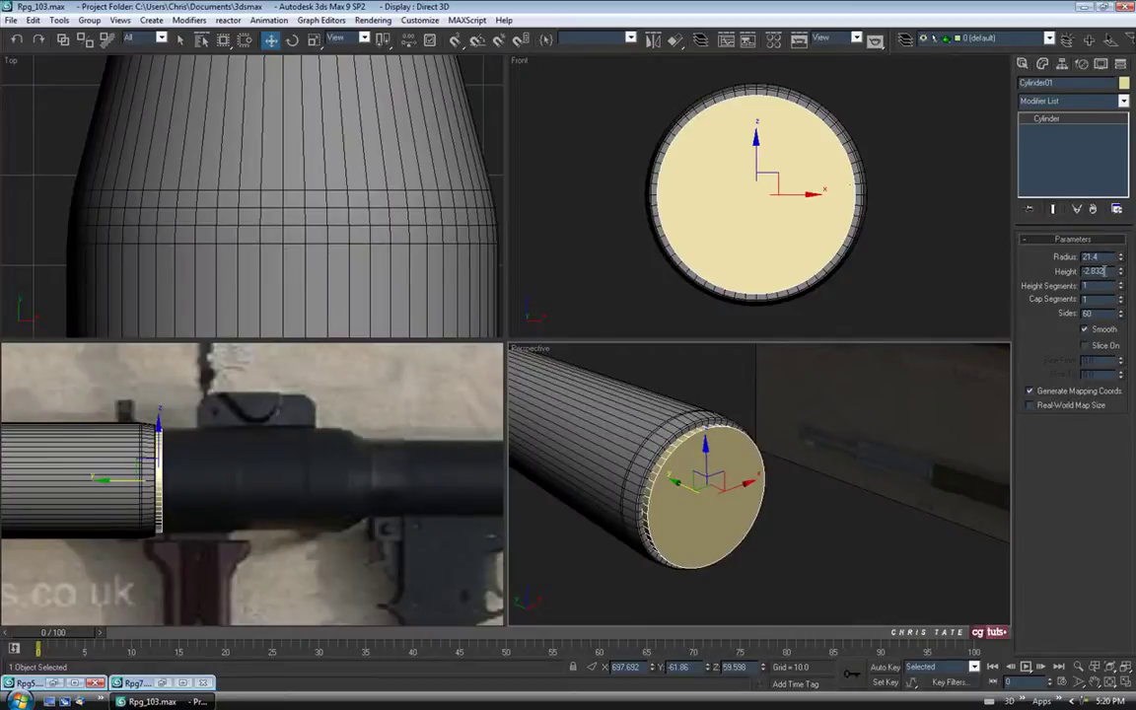
# - Maximize the Left view and convert the cylinder to an Editable Poly
pyautogui.moveTo(722, 575); pyautogui.dragTo(753, 551, button='middle')
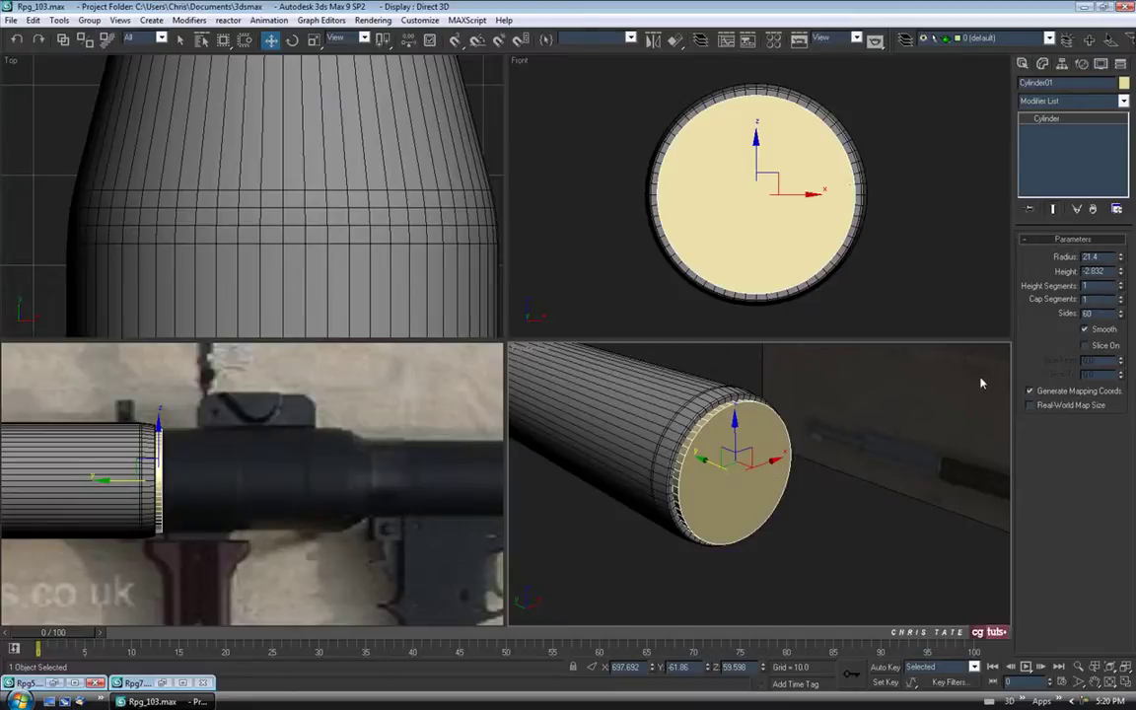
pyautogui.moveTo(762, 485); pyautogui.dragTo(820, 514, button='middle')
pyautogui.rightClick(248, 518)
pyautogui.click(1125, 683)
pyautogui.moveTo(440, 326); pyautogui.dragTo(314, 337, button='middle')
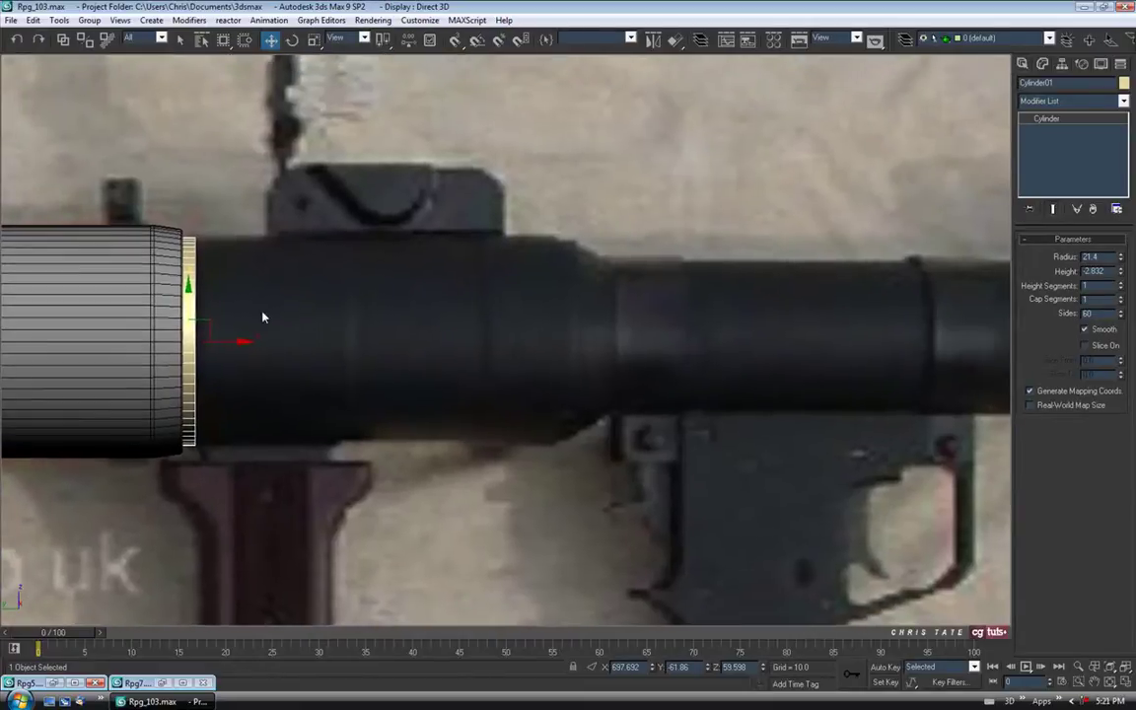
pyautogui.rightClick(197, 251)
pyautogui.click(218, 369)
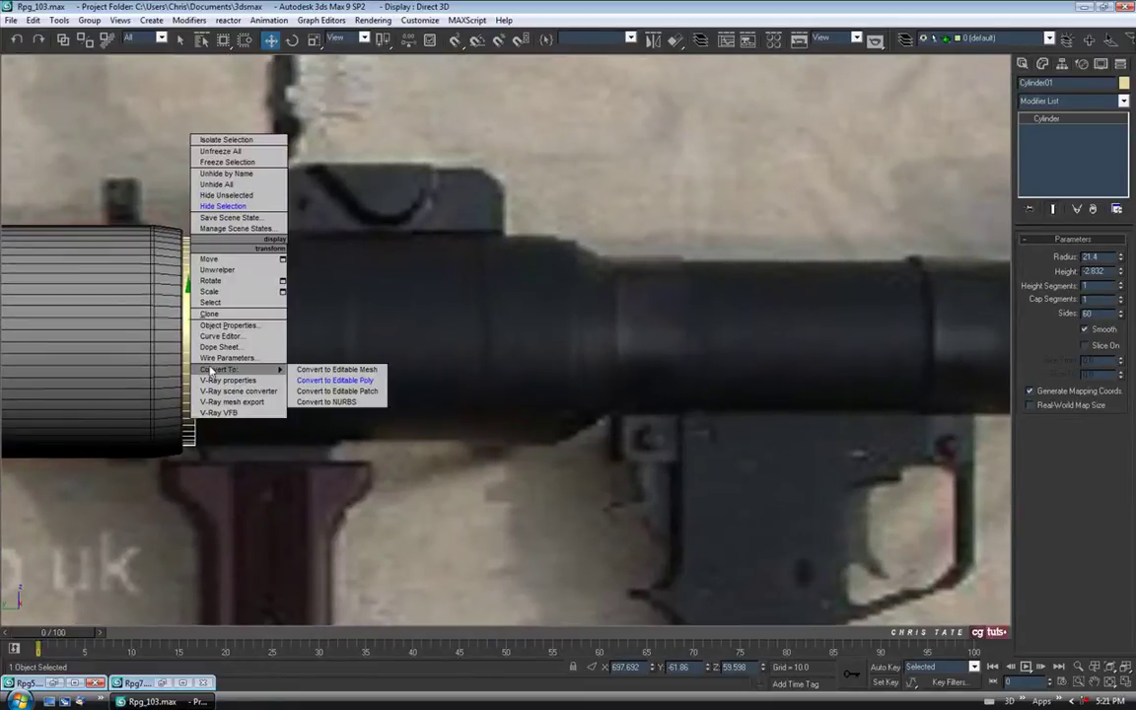
pyautogui.click(337, 383)
pyautogui.moveTo(265, 387); pyautogui.dragTo(309, 388, button='middle')
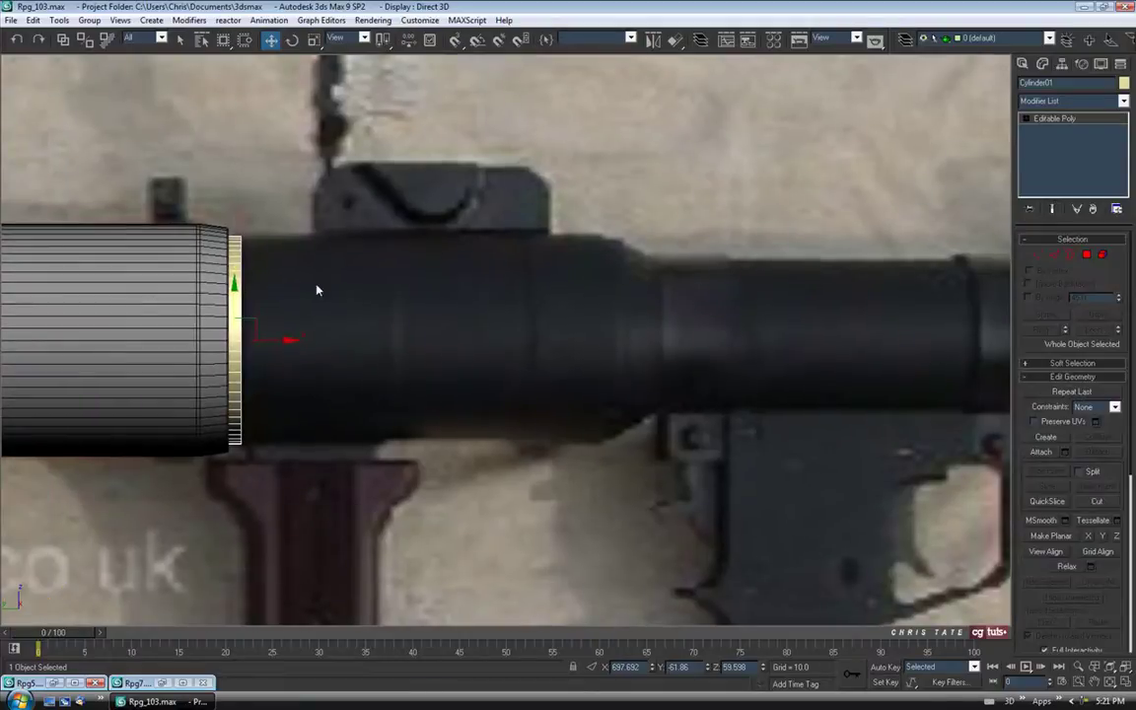
# - Move the cylinder's front ring of vertices forward along the tube to where the taper starts in the reference photo
pyautogui.click(1037, 255)
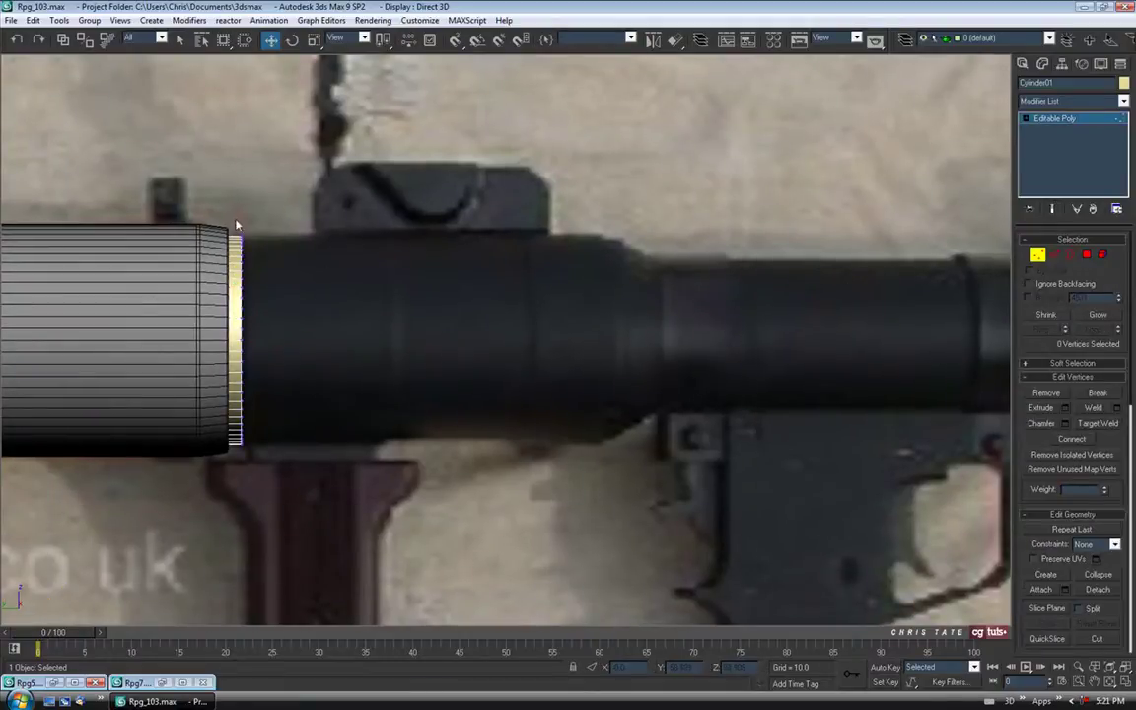
pyautogui.moveTo(253, 284); pyautogui.dragTo(303, 580)
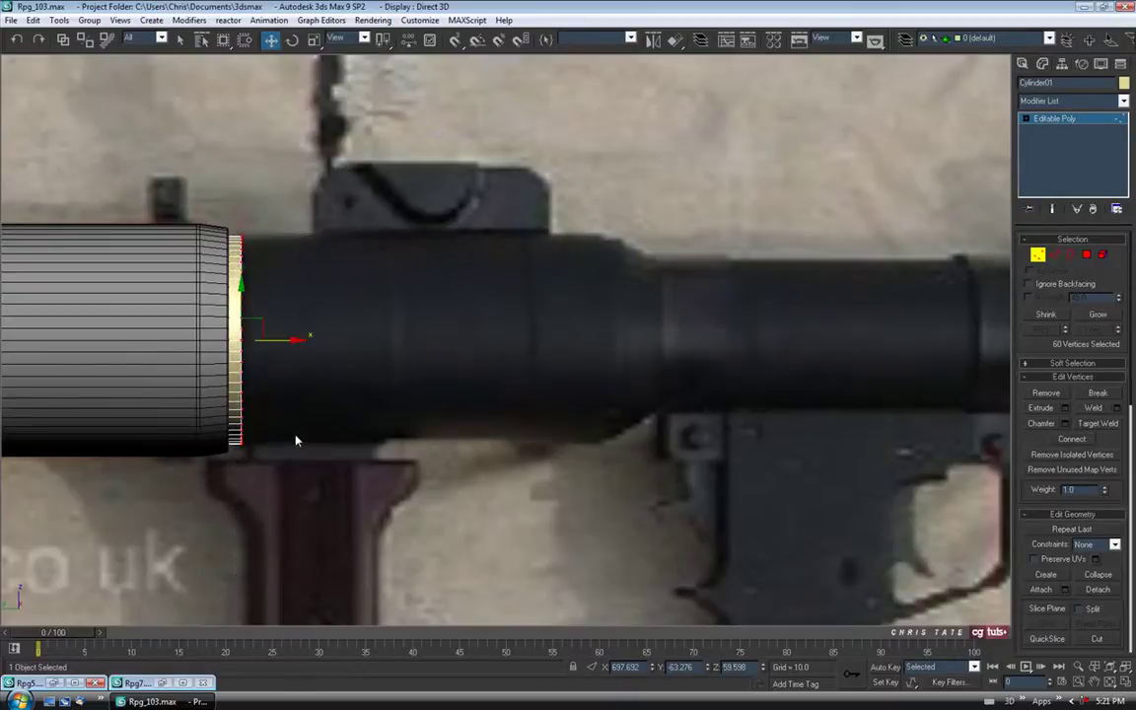
pyautogui.moveTo(298, 439); pyautogui.dragTo(298, 449, button='middle')
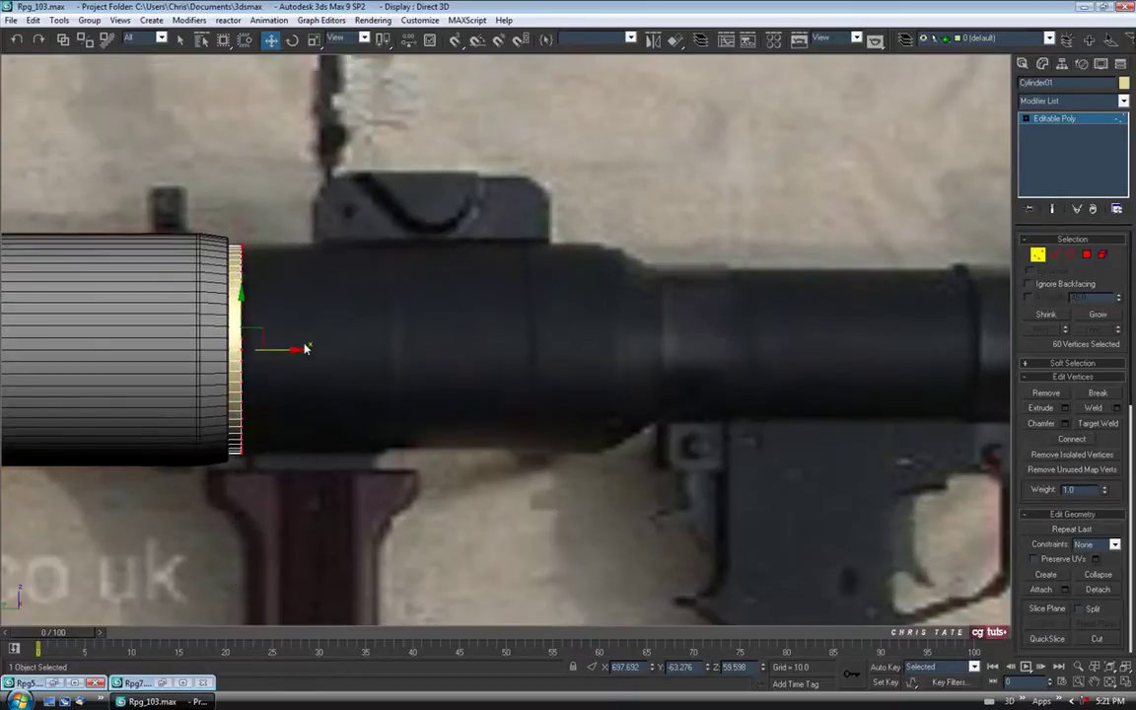
pyautogui.moveTo(283, 351); pyautogui.dragTo(643, 351)
pyautogui.moveTo(573, 443); pyautogui.dragTo(480, 398, button='middle')
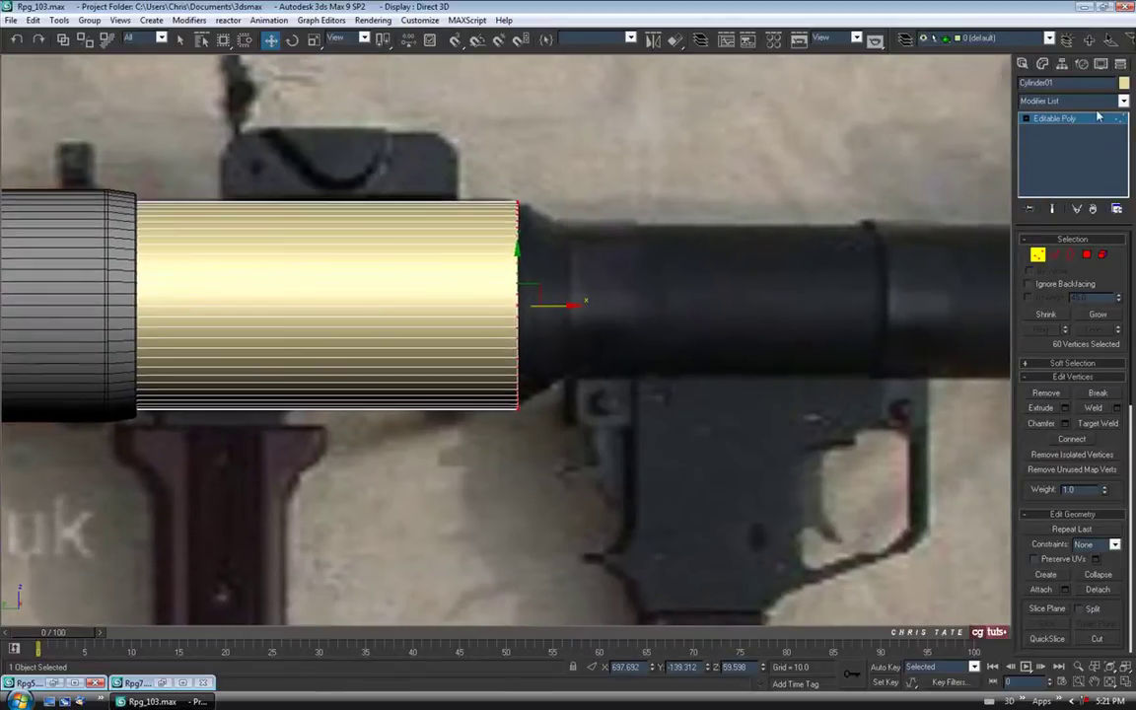
# - Set the cylinder's object color to black and assign it the grey material from the Material Editor
pyautogui.click(1124, 83)
pyautogui.click(671, 381)
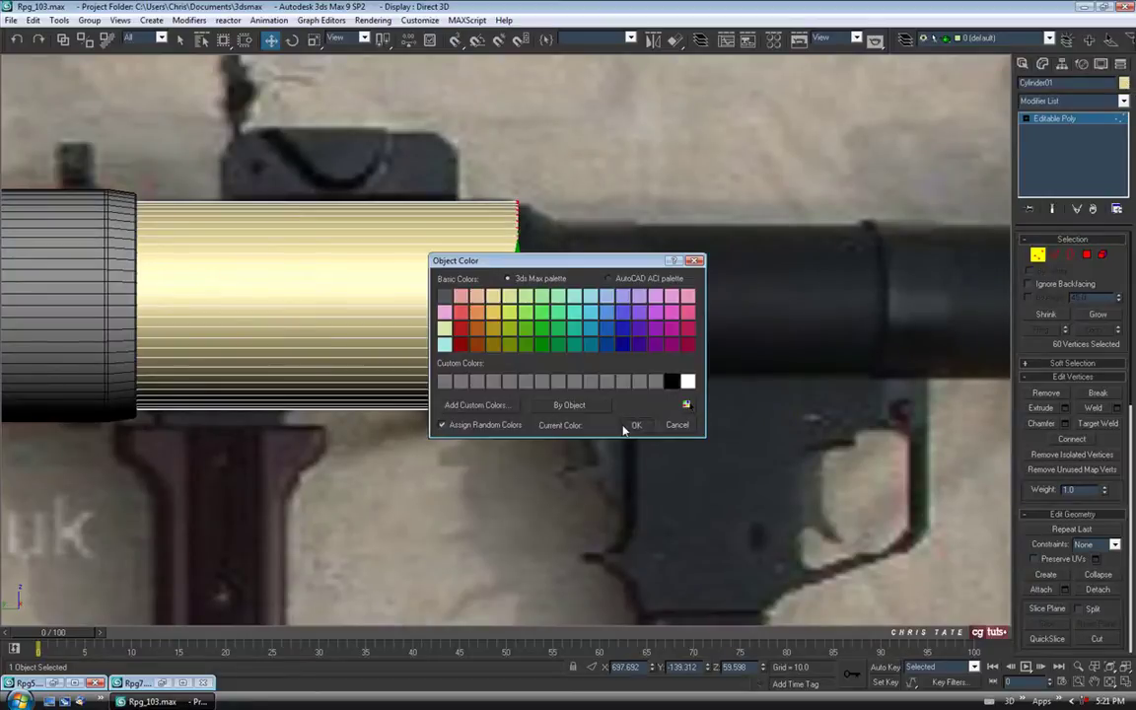
pyautogui.click(636, 424)
pyautogui.press('m')
pyautogui.moveTo(87, 152); pyautogui.dragTo(304, 291)
pyautogui.click(249, 63)
pyautogui.moveTo(434, 450); pyautogui.dragTo(449, 481, button='middle')
# - Bevel the cylinder's front cap polygon with height 10.0 and outline amount -5.75 to form the taper
pyautogui.click(1086, 255)
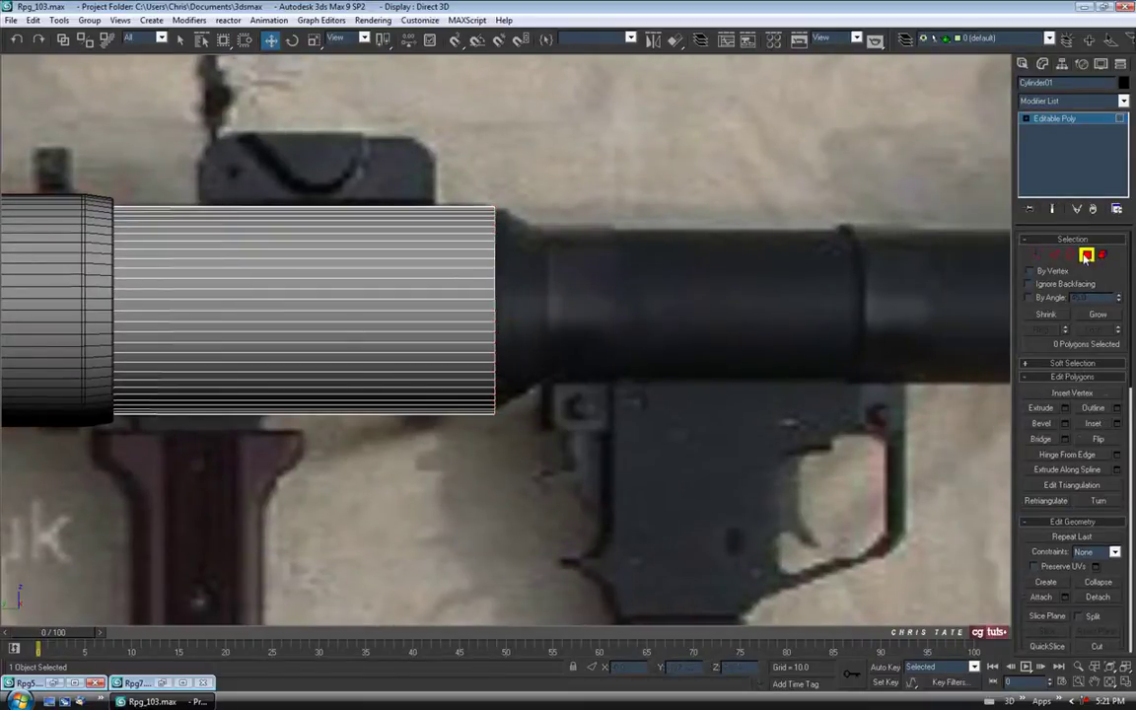
pyautogui.moveTo(441, 133); pyautogui.dragTo(592, 577)
pyautogui.moveTo(381, 213); pyautogui.dragTo(382, 211)
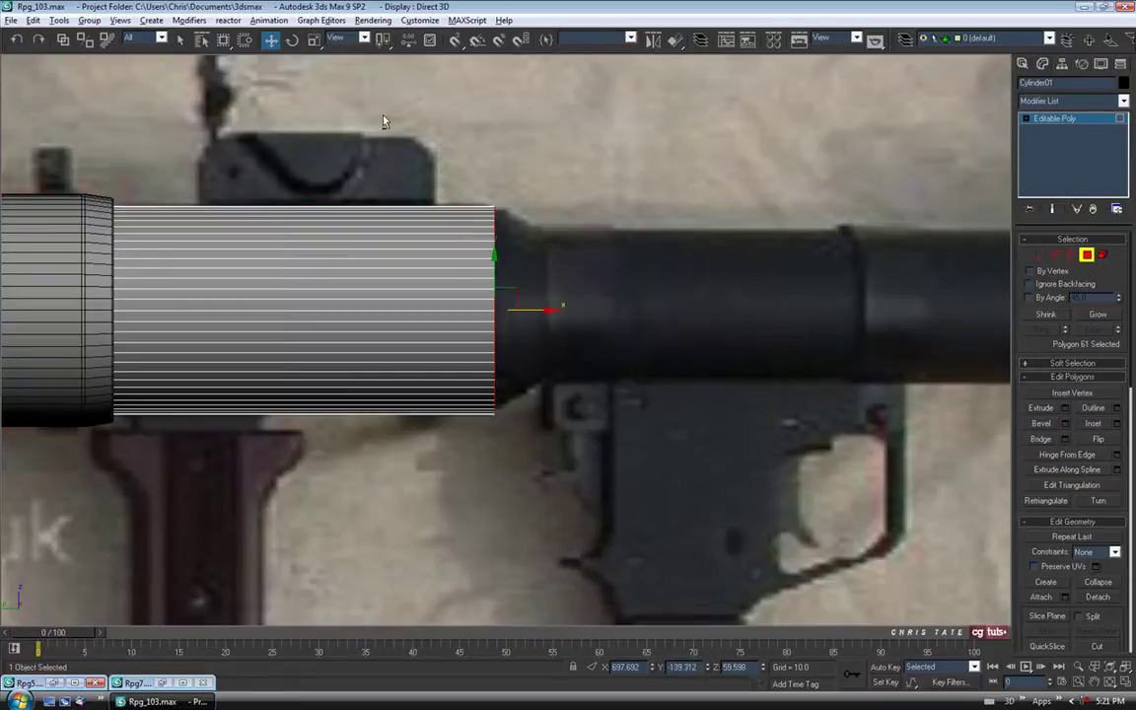
pyautogui.moveTo(555, 368); pyautogui.dragTo(440, 407, button='middle')
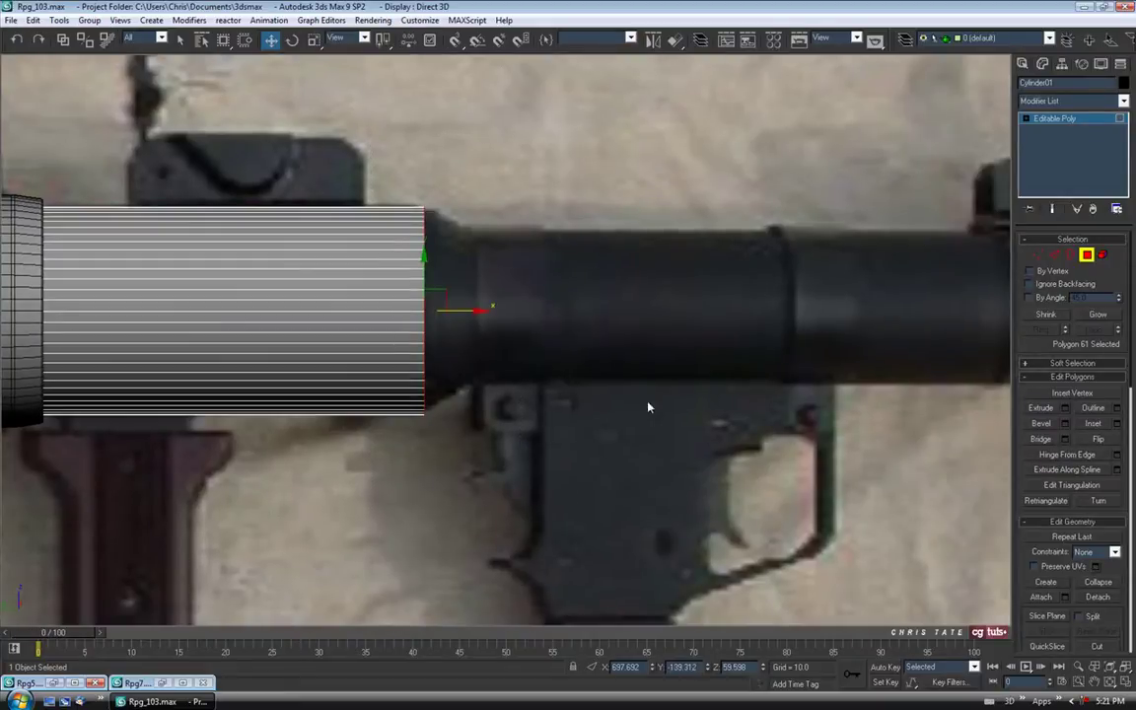
pyautogui.click(1065, 423)
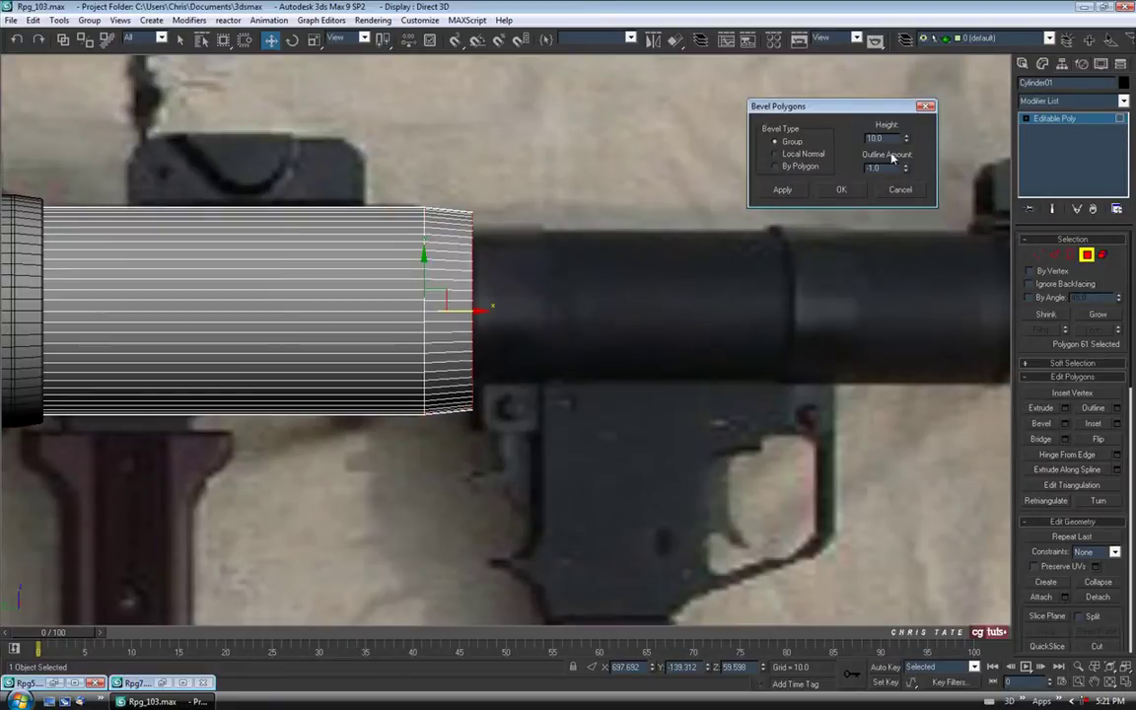
pyautogui.moveTo(905, 168); pyautogui.dragTo(905, 491)
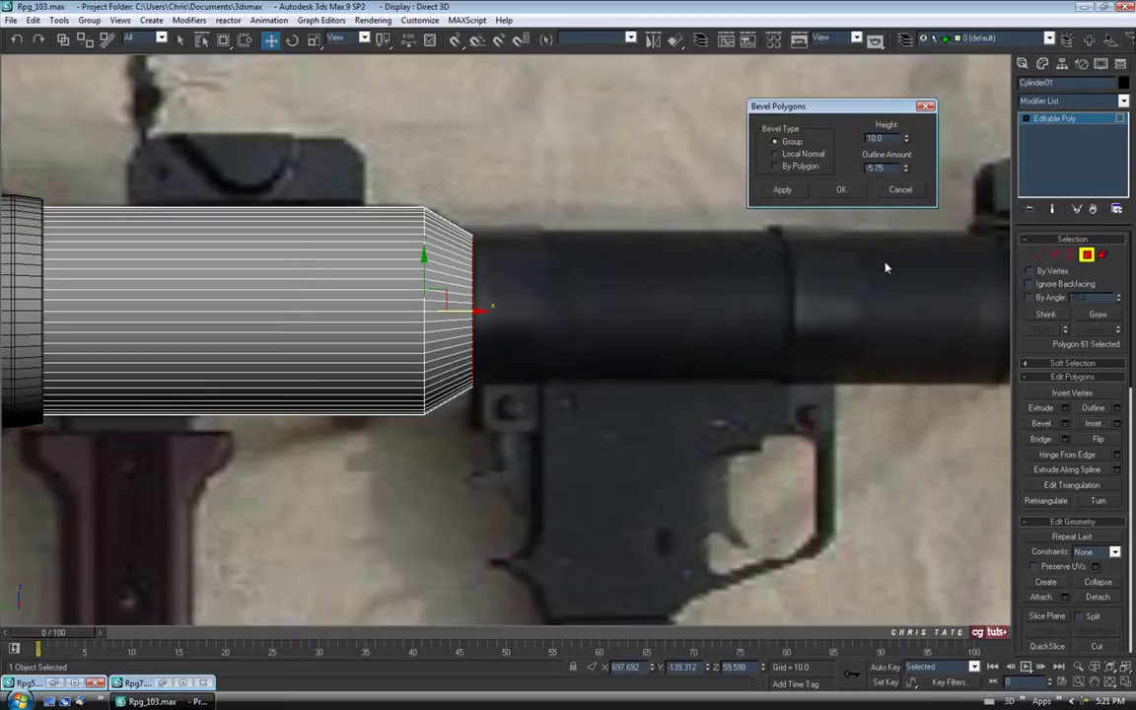
pyautogui.click(854, 194)
# - Extrude the front cap polygon by 10.0 and move it forward to the muzzle end of the reference photo
pyautogui.moveTo(723, 372); pyautogui.dragTo(463, 360, button='middle')
pyautogui.click(1064, 408)
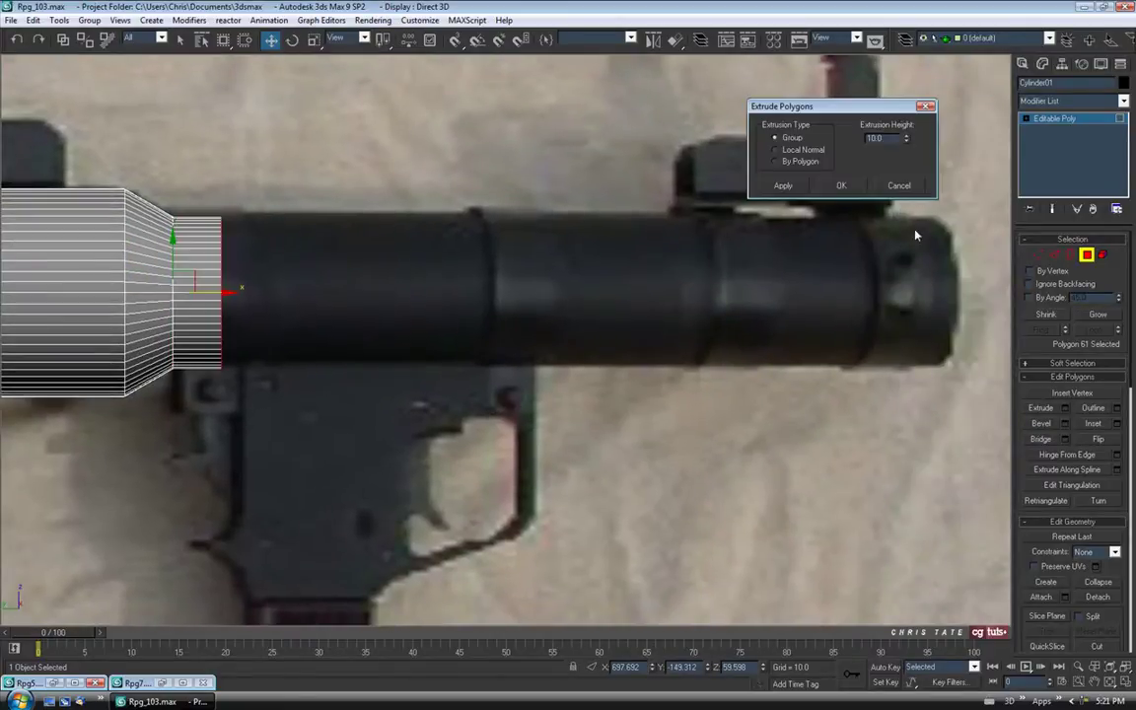
pyautogui.click(841, 187)
pyautogui.moveTo(281, 295); pyautogui.dragTo(1002, 302)
pyautogui.moveTo(520, 327); pyautogui.dragTo(619, 327, button='middle')
pyautogui.scroll(-2, 508, 328)
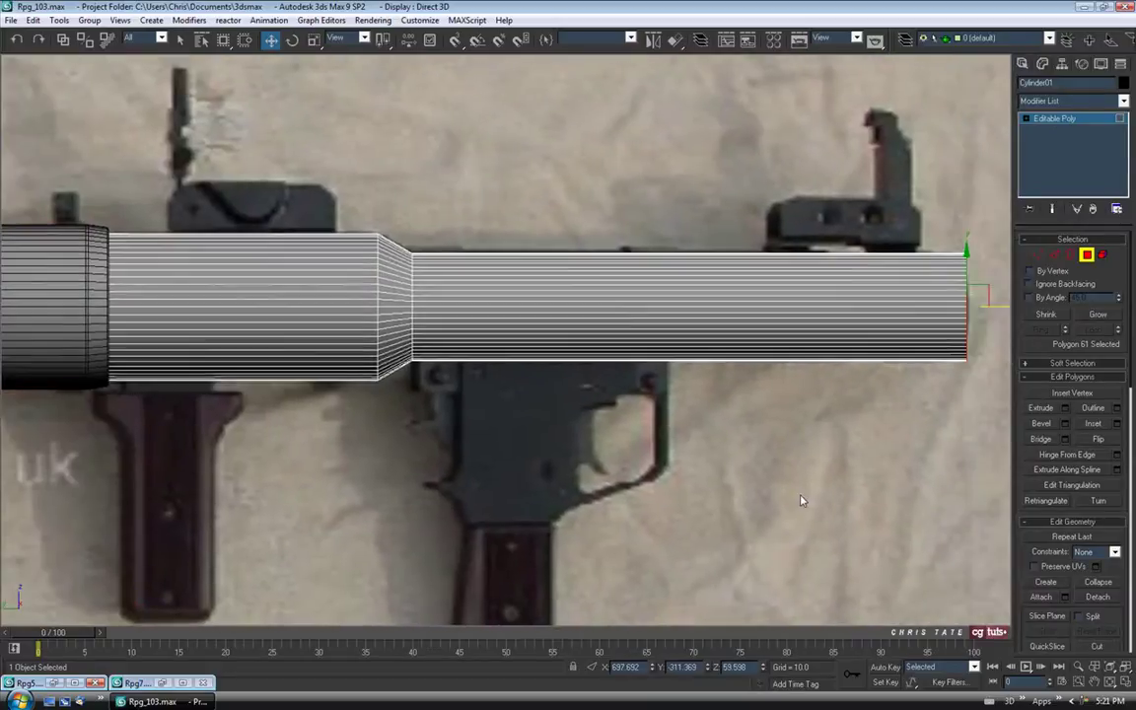
# - Isolate the new tube section in the maximized Perspective view and frame its front cap up close
pyautogui.hotkey('alt', 'w')
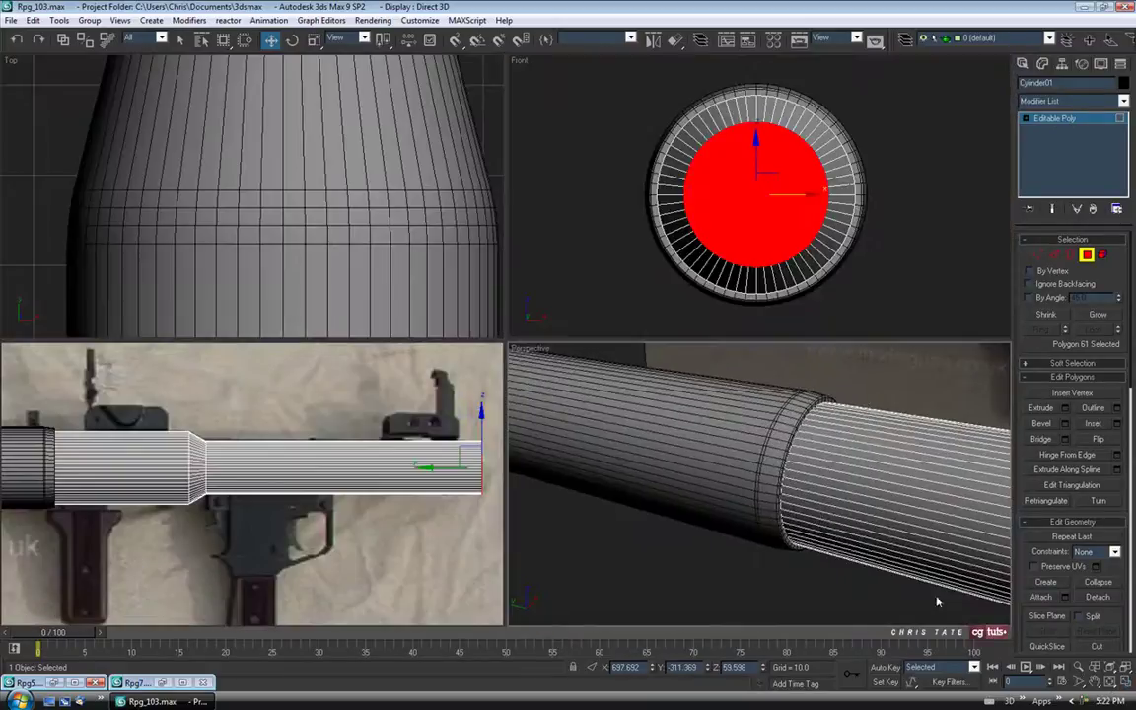
pyautogui.click(1126, 682)
pyautogui.moveTo(799, 523); pyautogui.dragTo(711, 501, button='middle')
pyautogui.press('z')
pyautogui.moveTo(643, 475); pyautogui.dragTo(733, 497, button='middle')
pyautogui.scroll(-3, 683, 480)
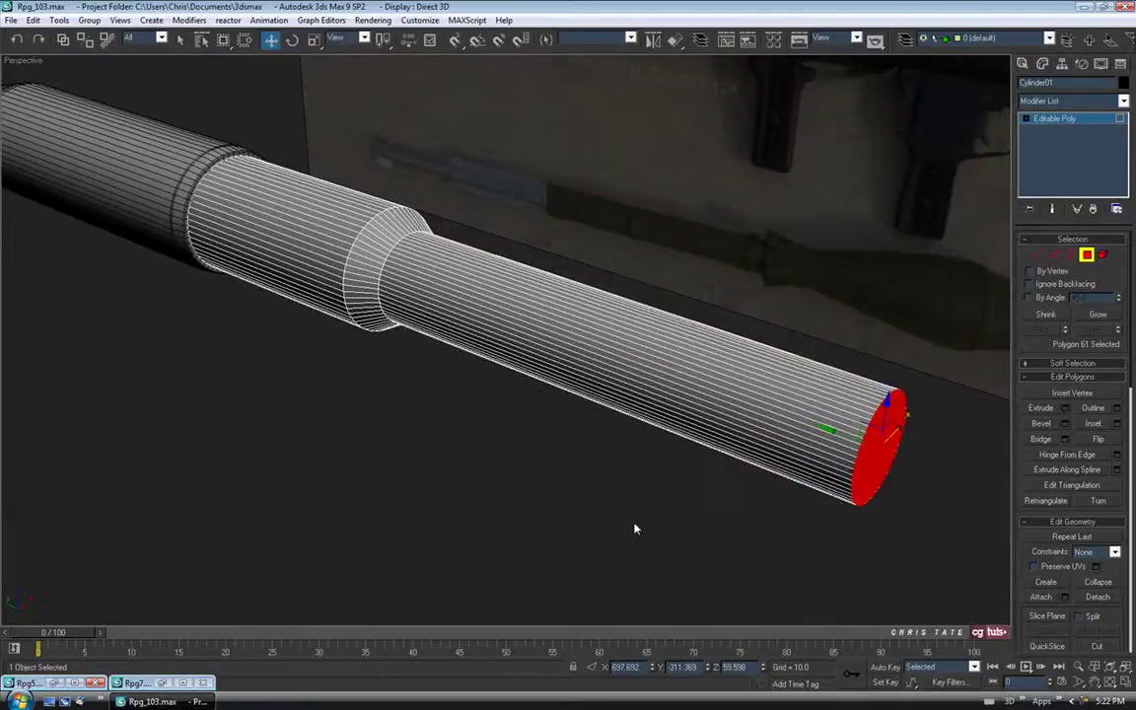
pyautogui.hotkey('alt', 'q')
pyautogui.keyDown('alt'); pyautogui.moveTo(631, 529); pyautogui.dragTo(702, 541, button='middle'); pyautogui.keyUp('alt')
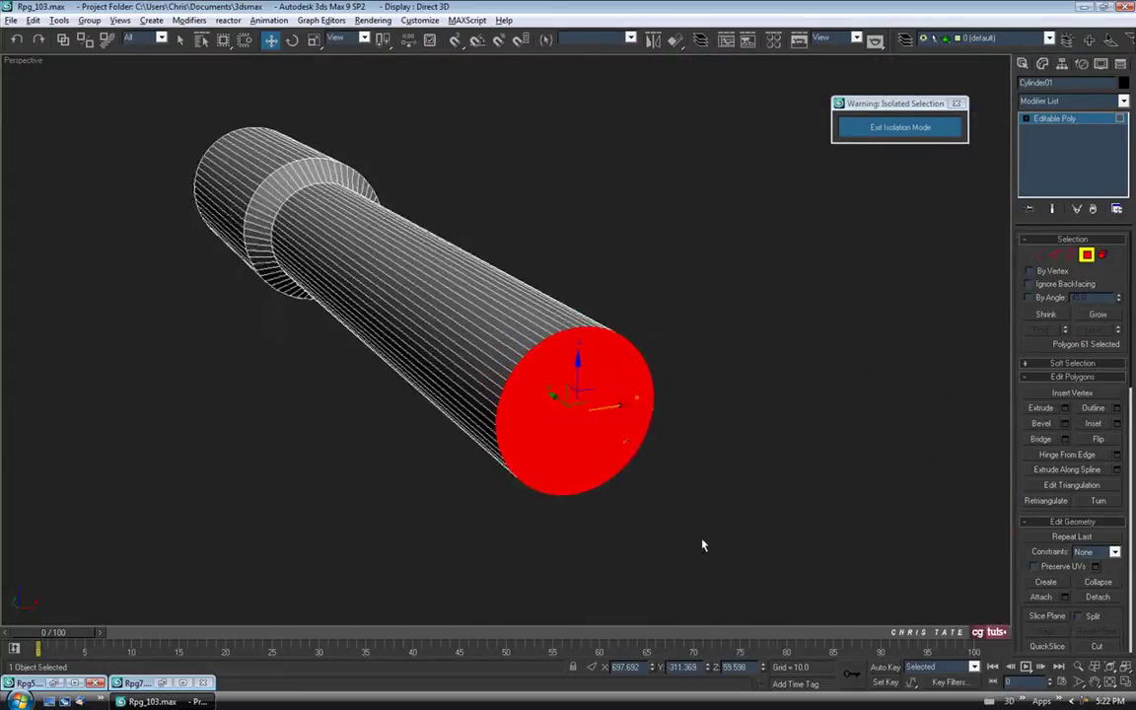
pyautogui.scroll(3, 627, 436)
pyautogui.moveTo(689, 439); pyautogui.dragTo(683, 386, button='middle')
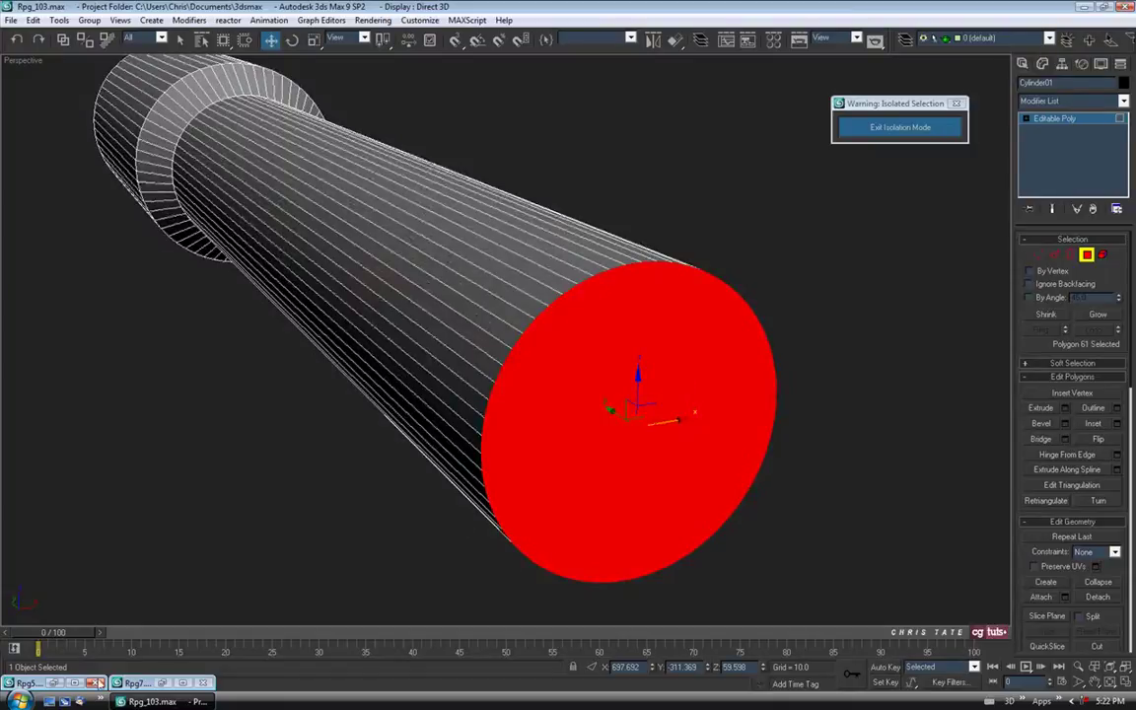
# - Examine the launcher's tube and sight area in the Rpg5.jpg reference photo, then minimize it
pyautogui.click(54, 682)
pyautogui.moveTo(208, 431); pyautogui.dragTo(371, 300, button='middle')
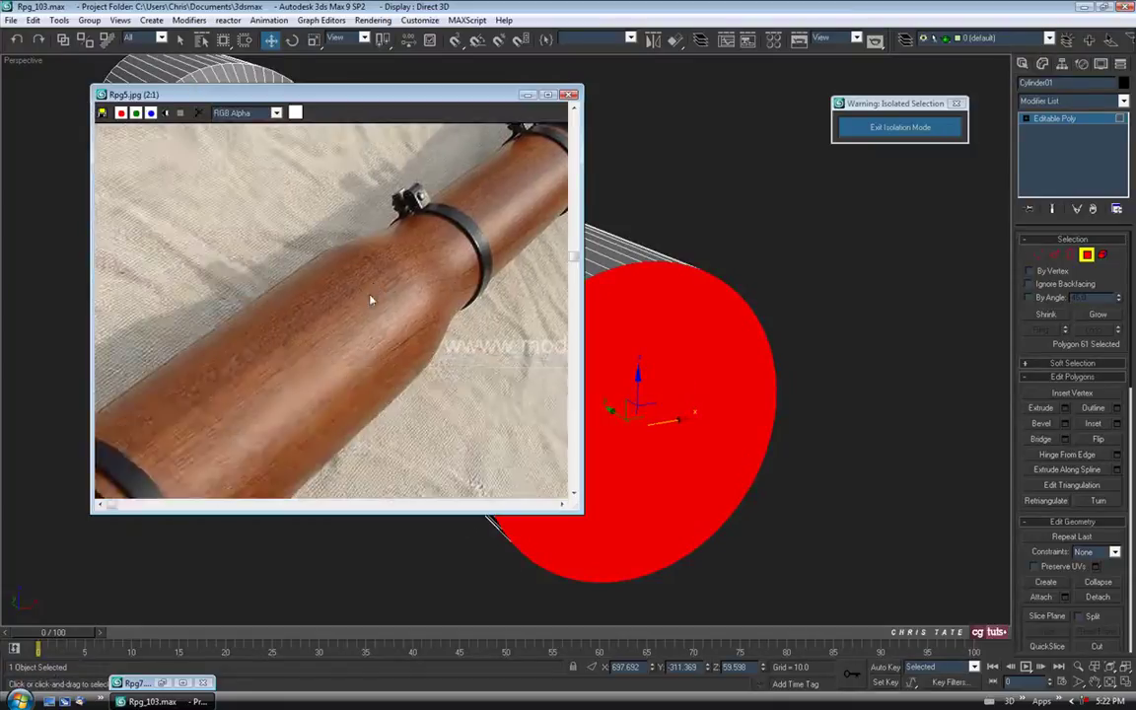
pyautogui.scroll(-2, 371, 299)
pyautogui.moveTo(509, 101); pyautogui.dragTo(481, 100)
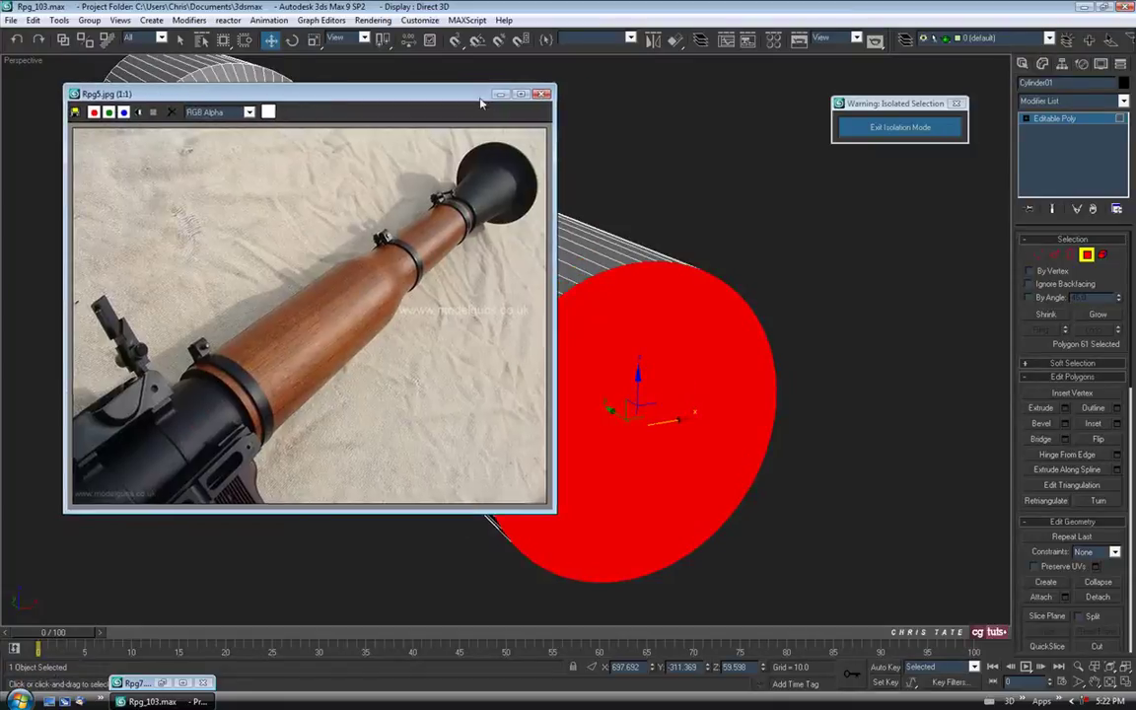
pyautogui.click(501, 94)
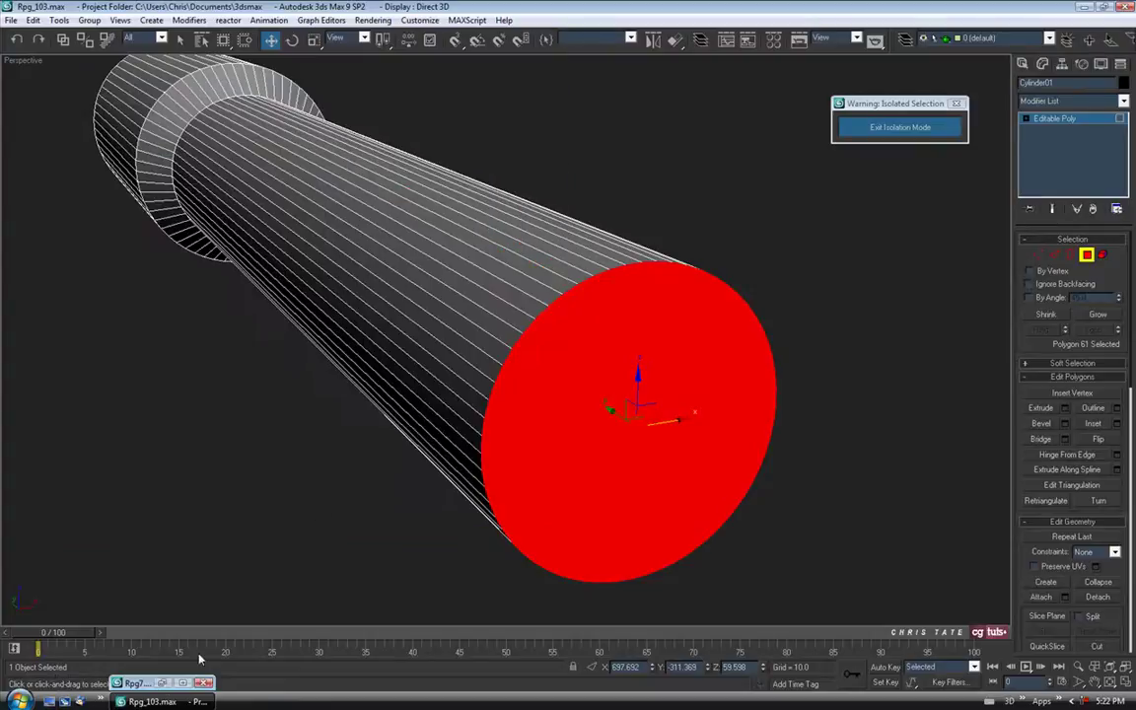
# - Check the minimized Rpg7.jpg reference photo once more and close it
pyautogui.click(146, 616)
pyautogui.moveTo(269, 191); pyautogui.dragTo(157, 268, button='middle')
pyautogui.click(312, 71)
pyautogui.moveTo(508, 365); pyautogui.dragTo(500, 365, button='middle')
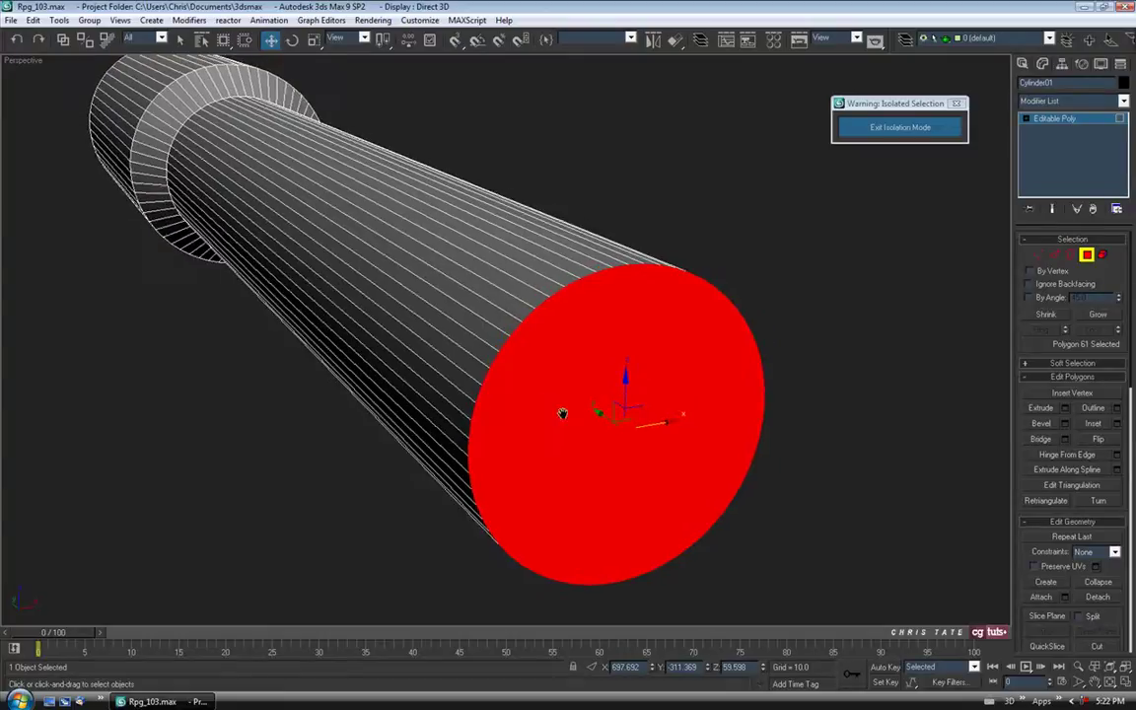
# - Open Rpg9.jpg from the RPG_Reference folder in the Asset Browser, examine the launcher's muzzle end up close, and minimize the photo
pyautogui.click(1120, 64)
pyautogui.click(1059, 139)
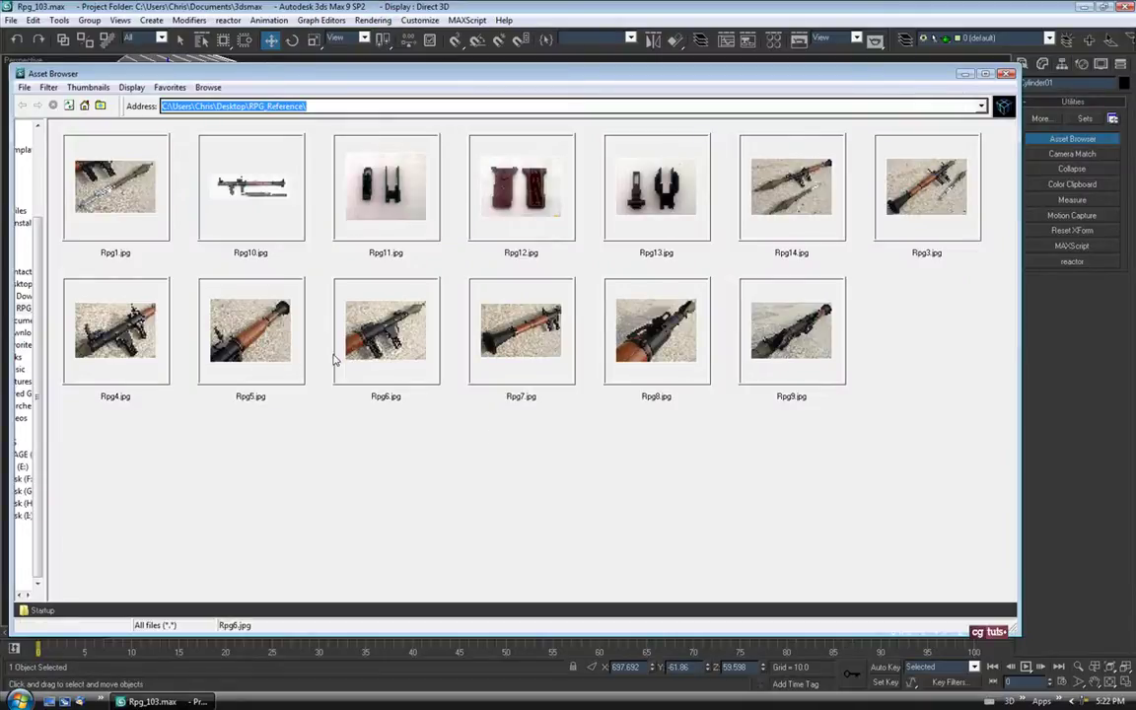
pyautogui.doubleClick(767, 355)
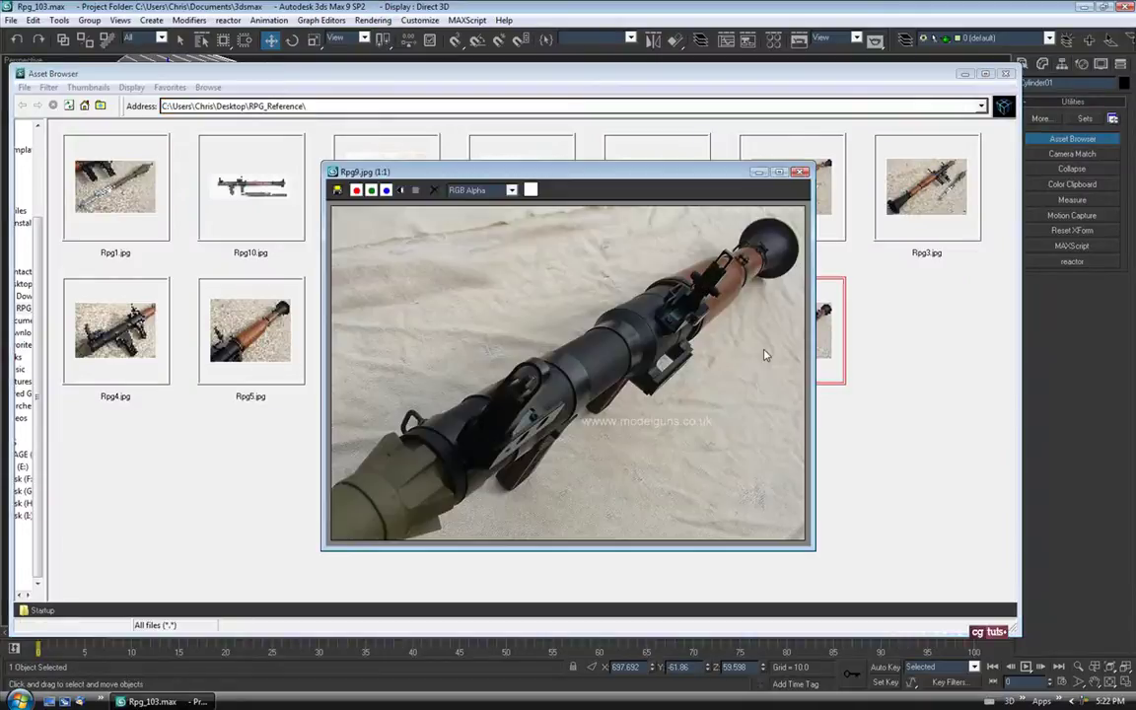
pyautogui.click(1004, 74)
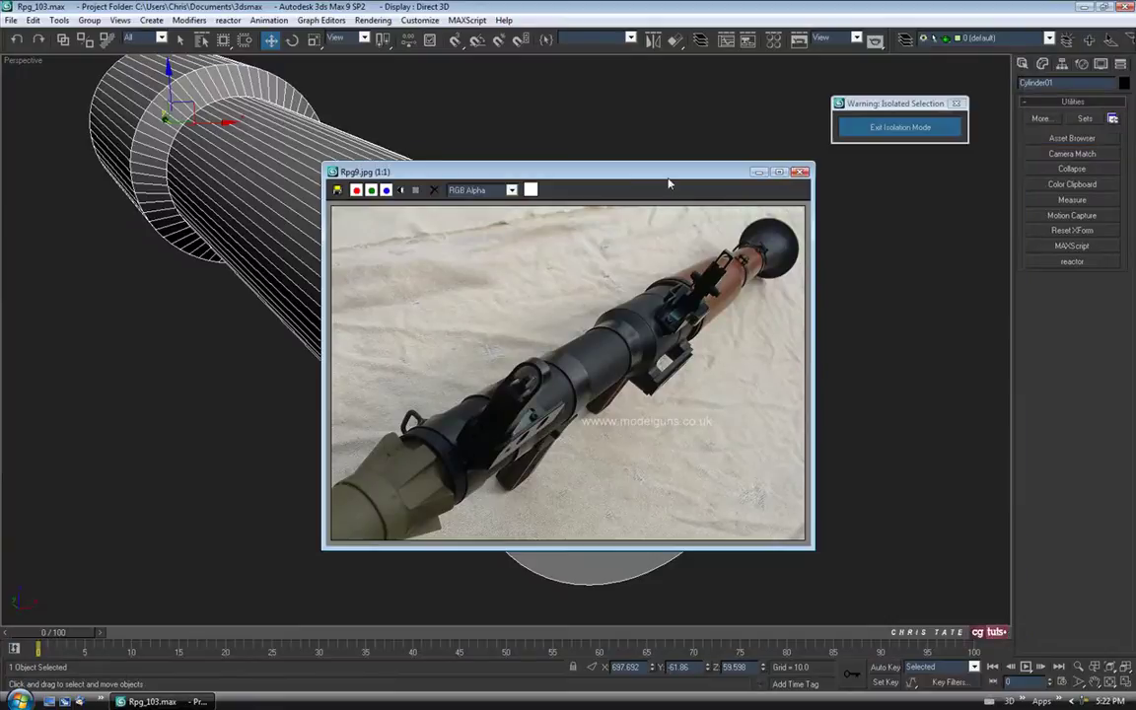
pyautogui.moveTo(667, 176); pyautogui.dragTo(456, 99)
pyautogui.scroll(1, 262, 403)
pyautogui.moveTo(262, 400); pyautogui.dragTo(330, 348, button='middle')
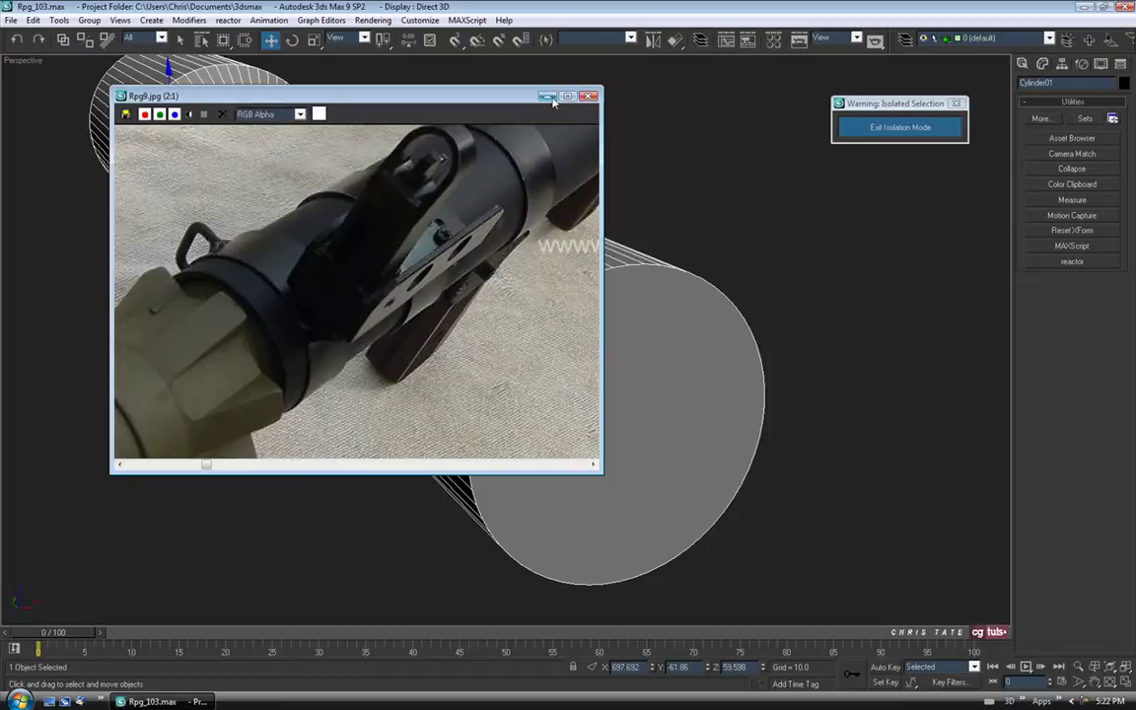
pyautogui.moveTo(482, 102); pyautogui.dragTo(405, 101)
pyautogui.click(471, 99)
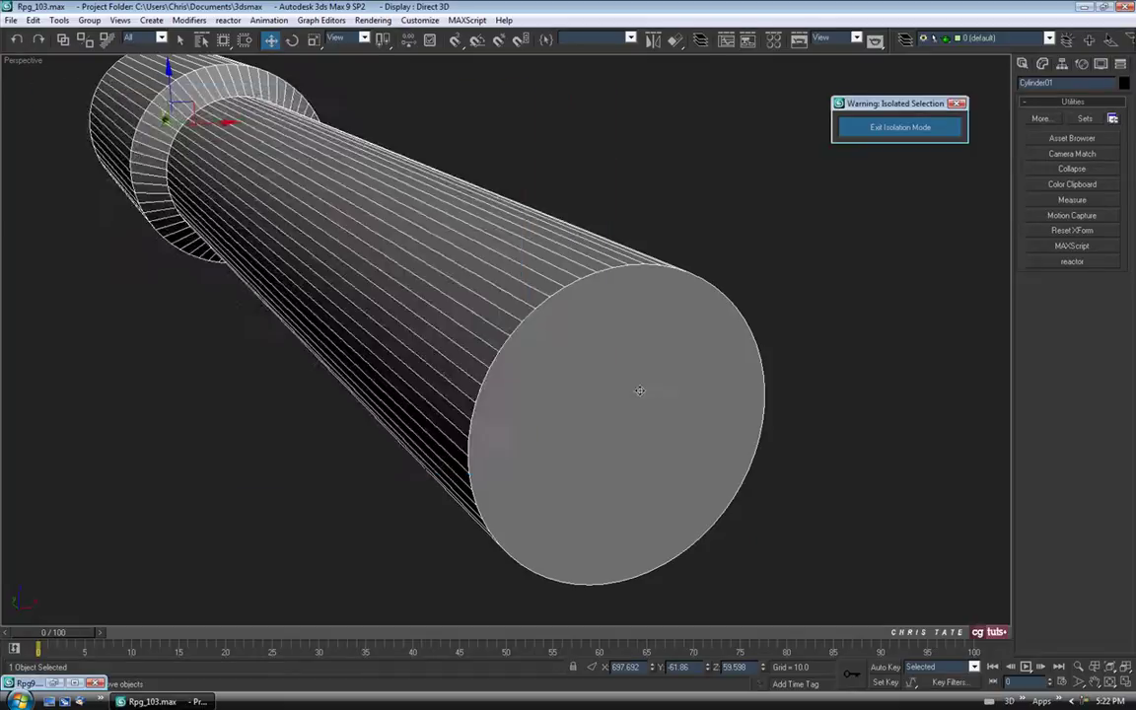
# - Inset the tube section's front cap polygon by 1.5 as a group to form the muzzle wall thickness
pyautogui.moveTo(639, 390); pyautogui.dragTo(667, 411, button='middle')
pyautogui.click(1043, 64)
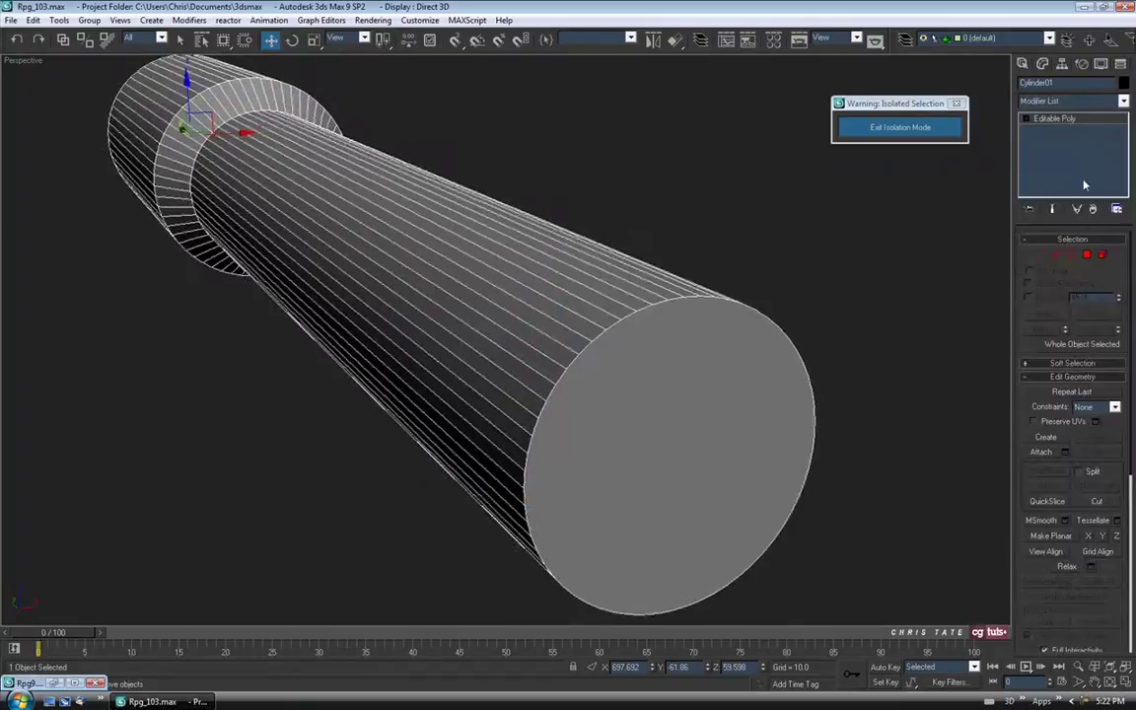
pyautogui.click(1086, 256)
pyautogui.keyDown('alt'); pyautogui.moveTo(757, 439); pyautogui.dragTo(891, 478, button='middle'); pyautogui.keyUp('alt')
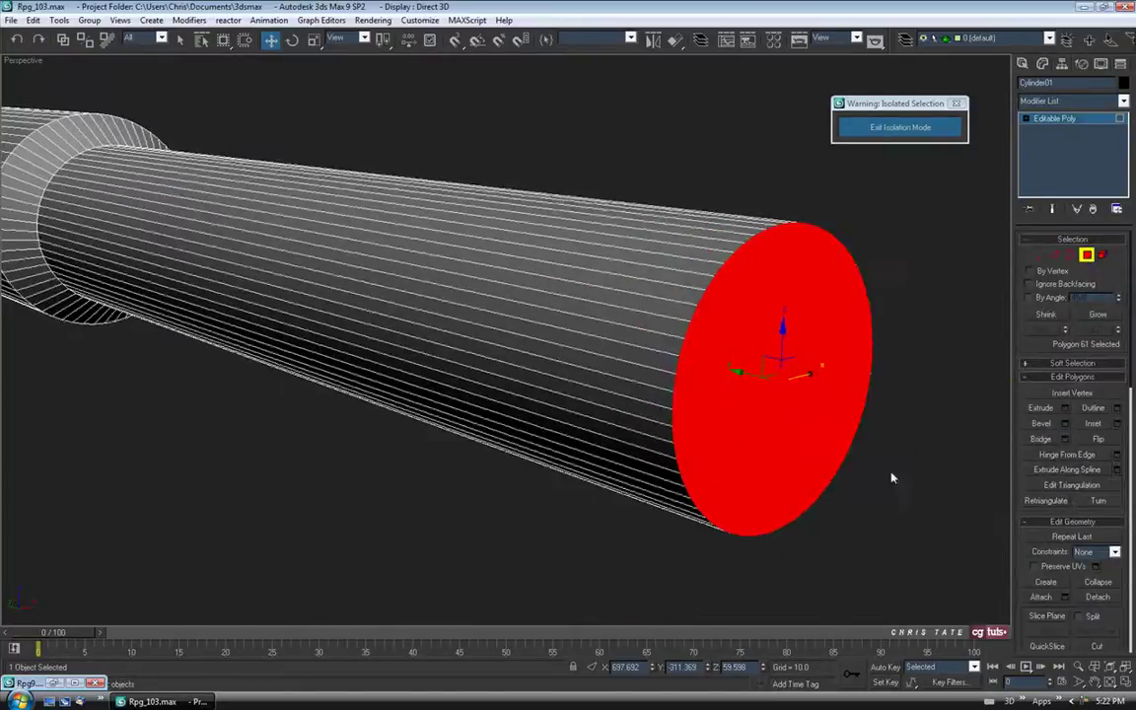
pyautogui.click(1118, 423)
pyautogui.keyDown('alt'); pyautogui.moveTo(850, 392); pyautogui.dragTo(775, 365, button='middle'); pyautogui.keyUp('alt')
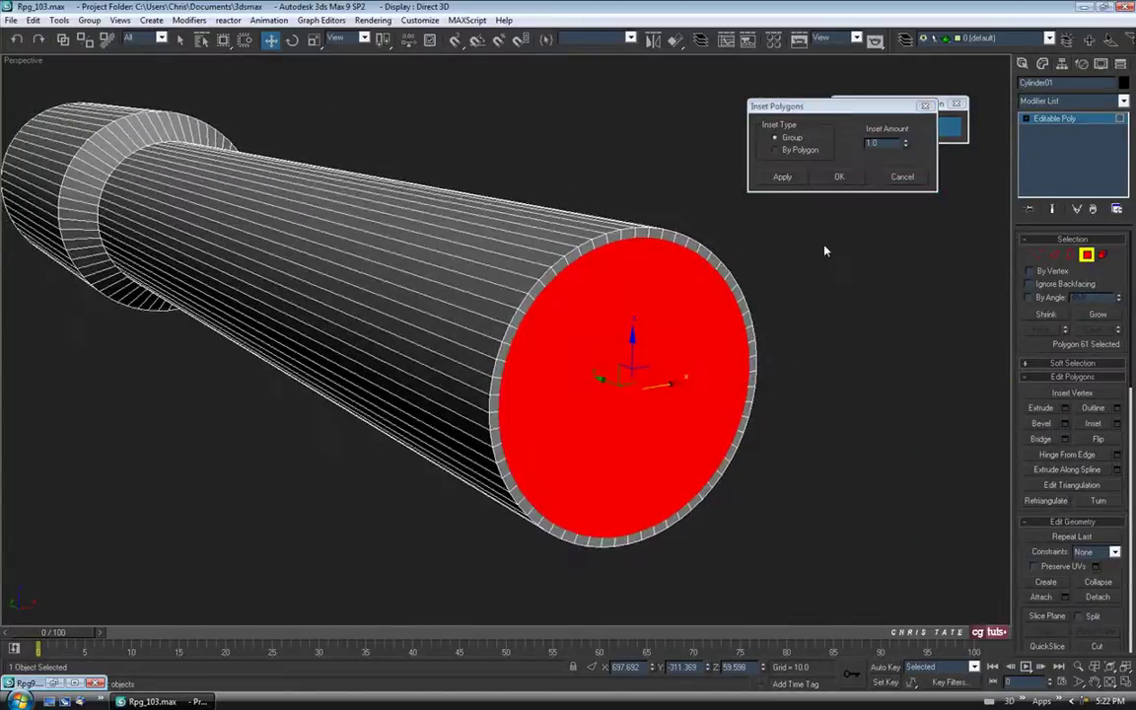
pyautogui.moveTo(907, 144); pyautogui.dragTo(906, 106)
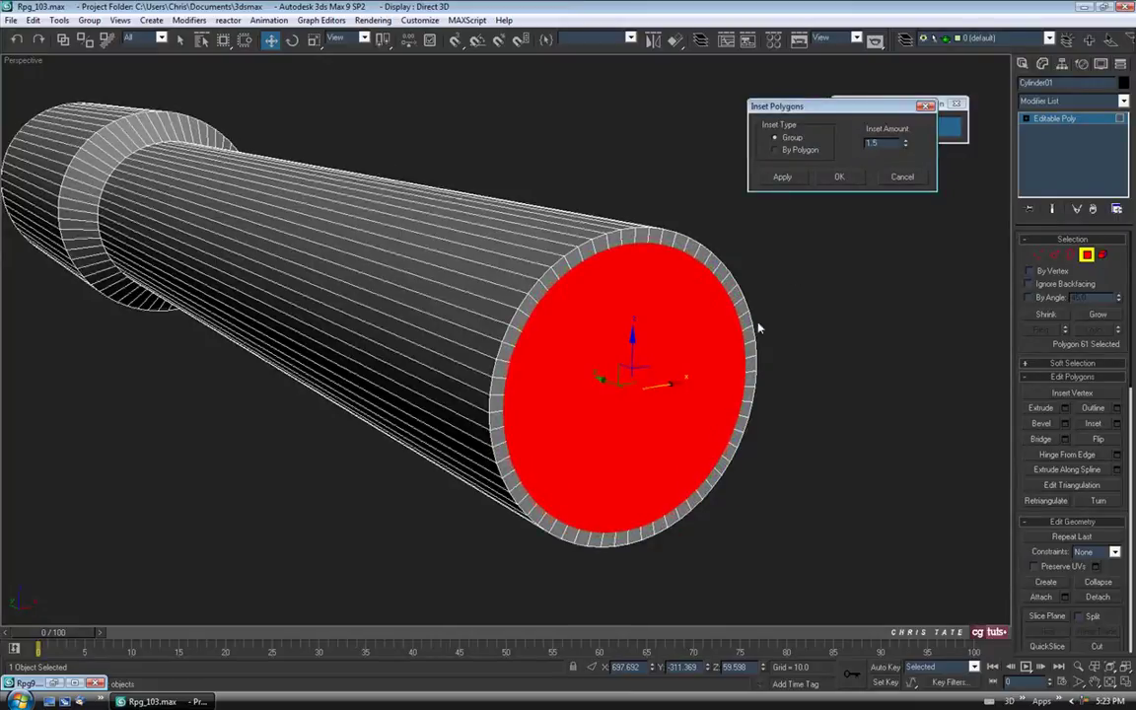
pyautogui.keyDown('alt'); pyautogui.moveTo(758, 327); pyautogui.dragTo(775, 346, button='middle'); pyautogui.keyUp('alt')
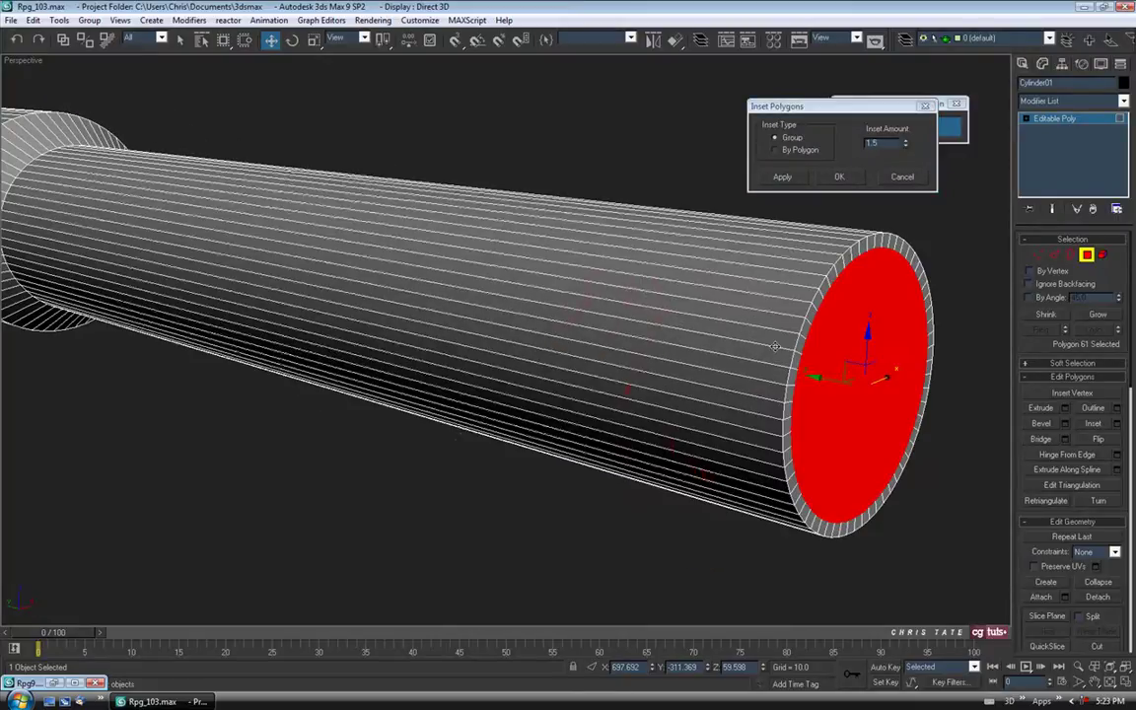
pyautogui.click(838, 177)
# - Inset the cap polygon at the wide rear end of the tube section by the same amount
pyautogui.scroll(-5, 671, 382)
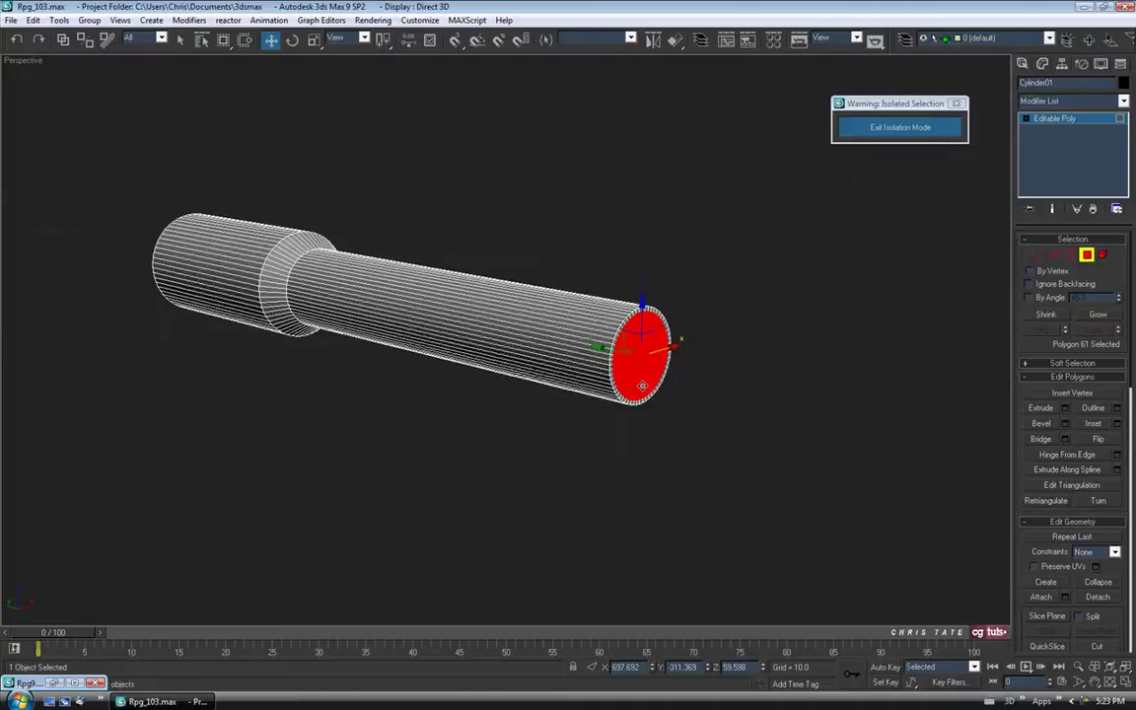
pyautogui.keyDown('alt'); pyautogui.moveTo(641, 385); pyautogui.dragTo(325, 323, button='middle'); pyautogui.keyUp('alt')
pyautogui.click(321, 320)
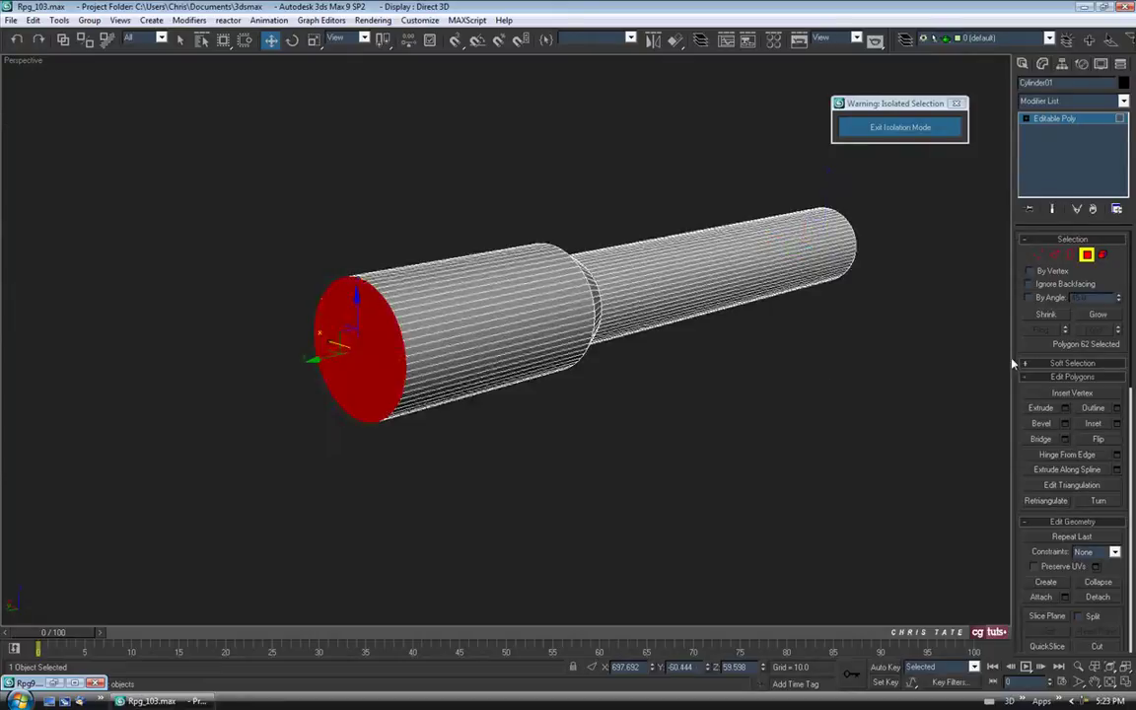
pyautogui.click(1117, 424)
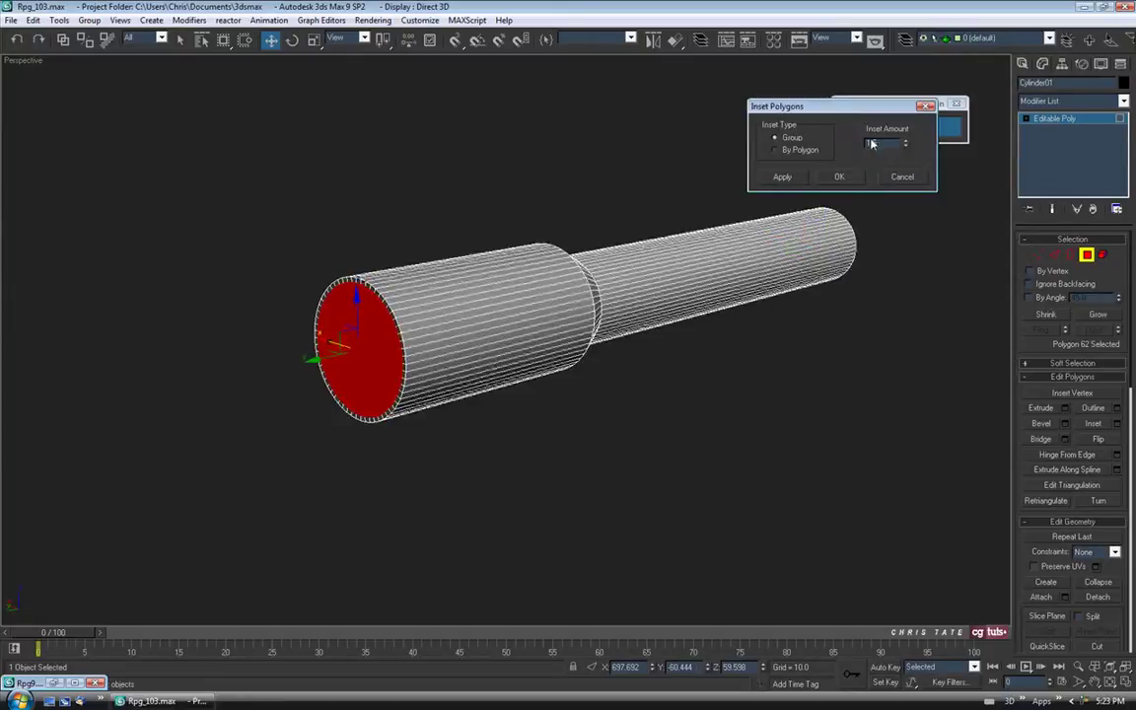
pyautogui.click(839, 176)
# - Extrude the inset rear cap polygon by 10.0 and move it inside the tube to the start of the taper in the Left view
pyautogui.moveTo(592, 296)
pyautogui.keyDown('alt'); pyautogui.mouseDown(button='middle')
pyautogui.moveTo(621, 324)
pyautogui.moveTo(496, 330)
pyautogui.moveTo(592, 314)
pyautogui.mouseUp(button='middle'); pyautogui.keyUp('alt')
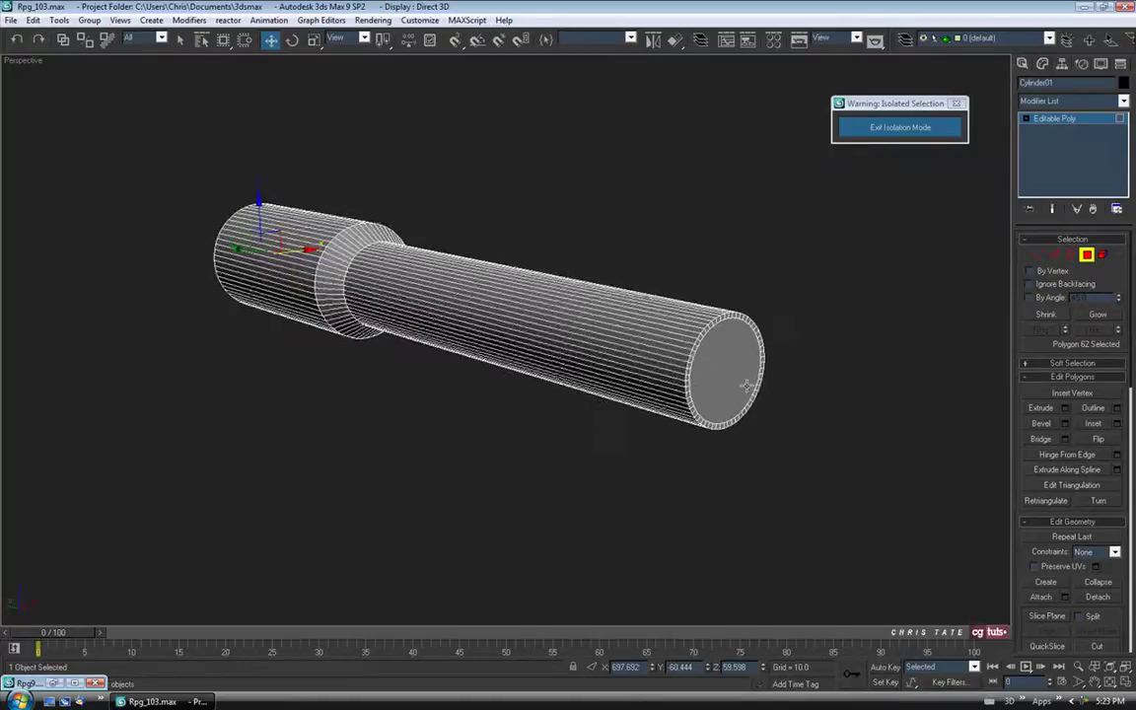
pyautogui.keyDown('alt'); pyautogui.moveTo(568, 355); pyautogui.dragTo(591, 320, button='middle'); pyautogui.keyUp('alt')
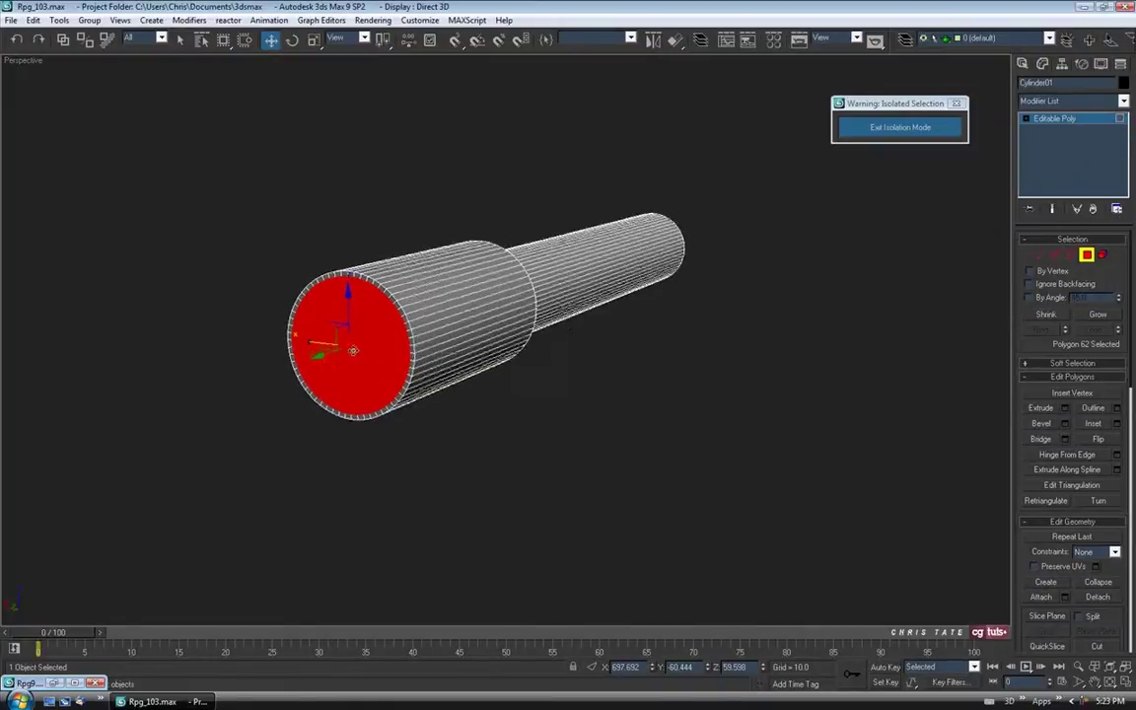
pyautogui.hotkey('alt', 'w')
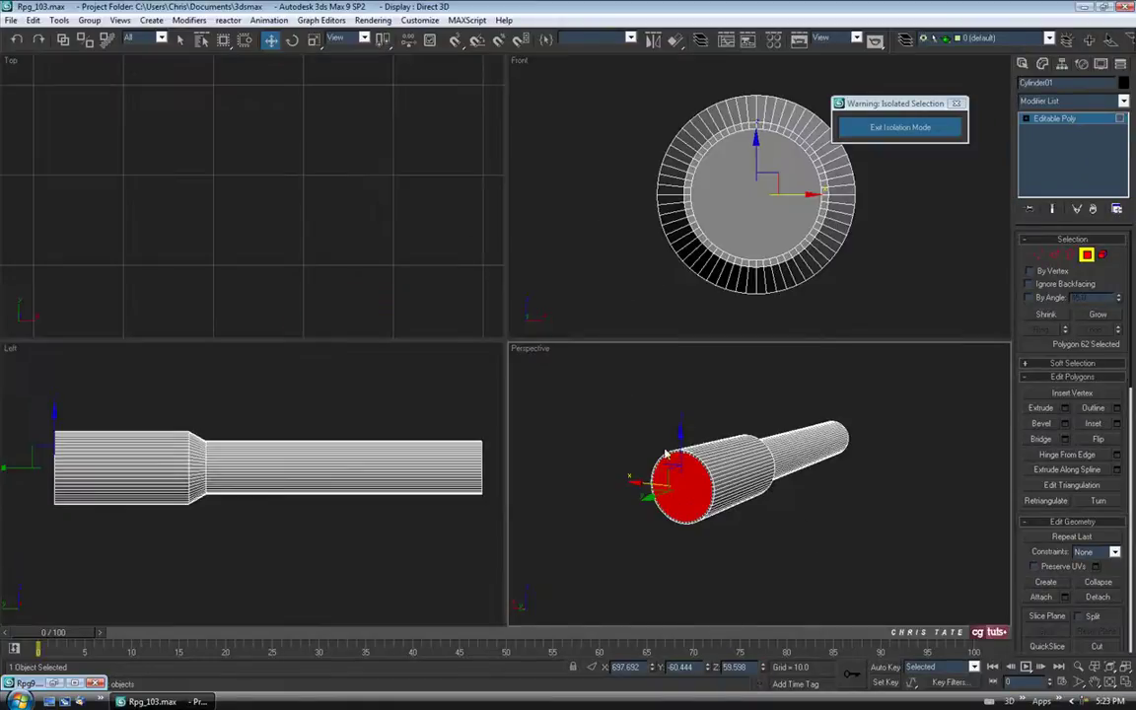
pyautogui.hotkey('alt', 'w')
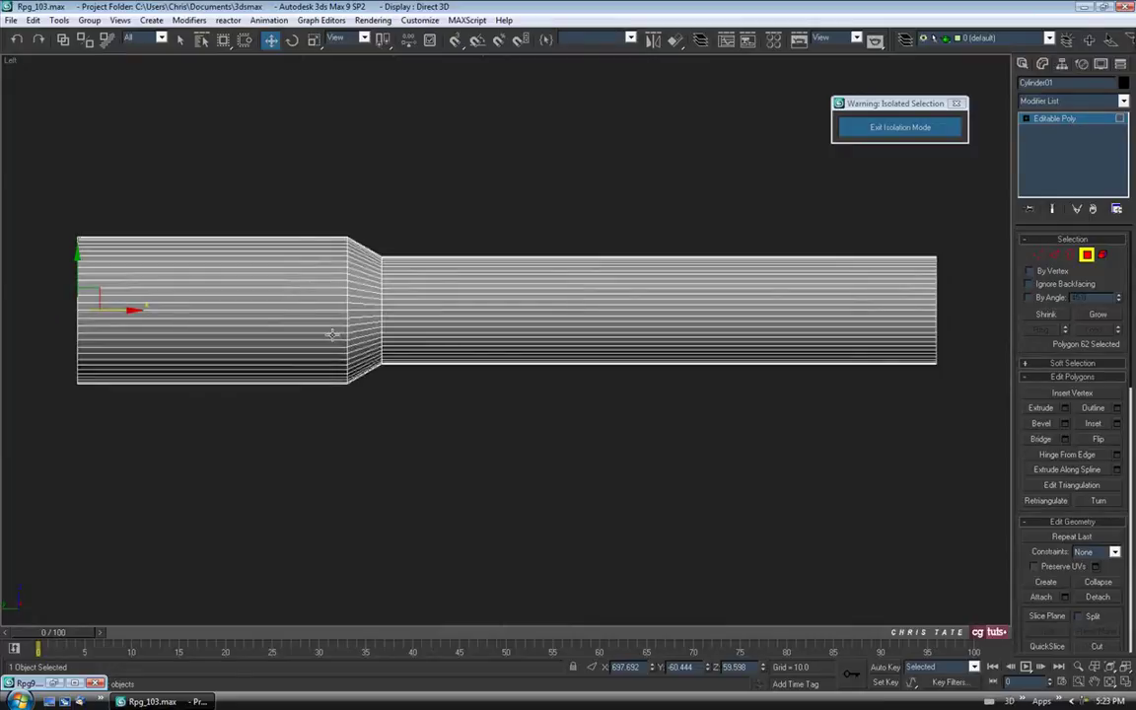
pyautogui.moveTo(461, 421); pyautogui.dragTo(530, 422, button='middle')
pyautogui.click(1065, 408)
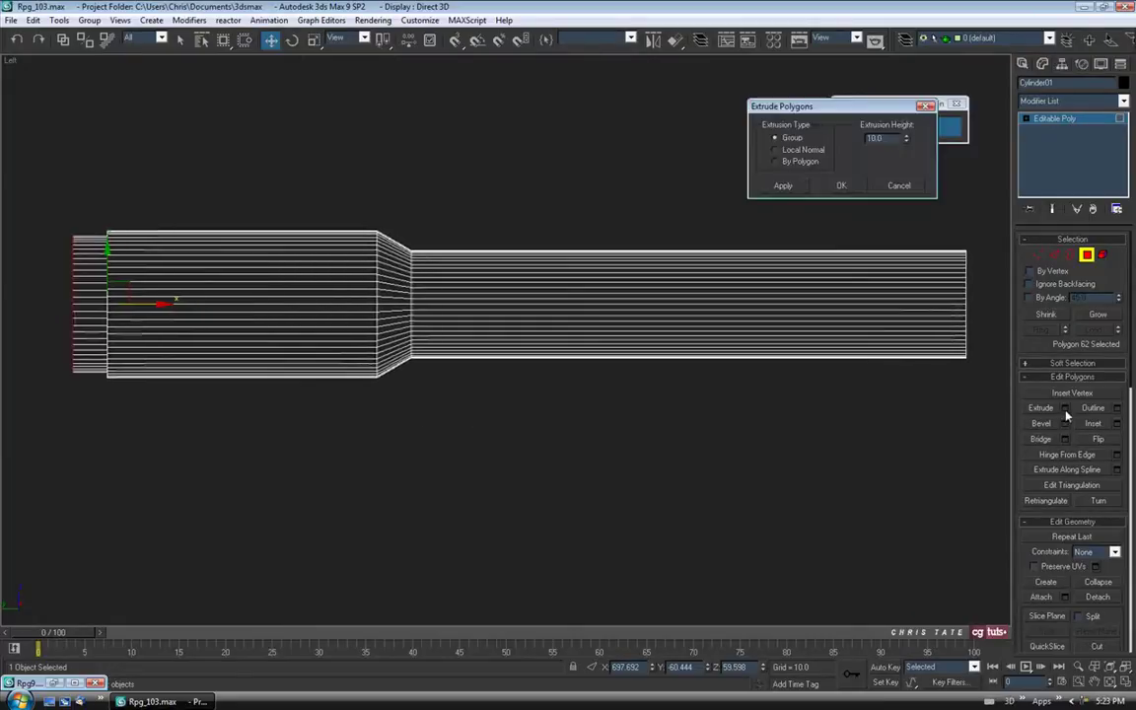
pyautogui.click(843, 186)
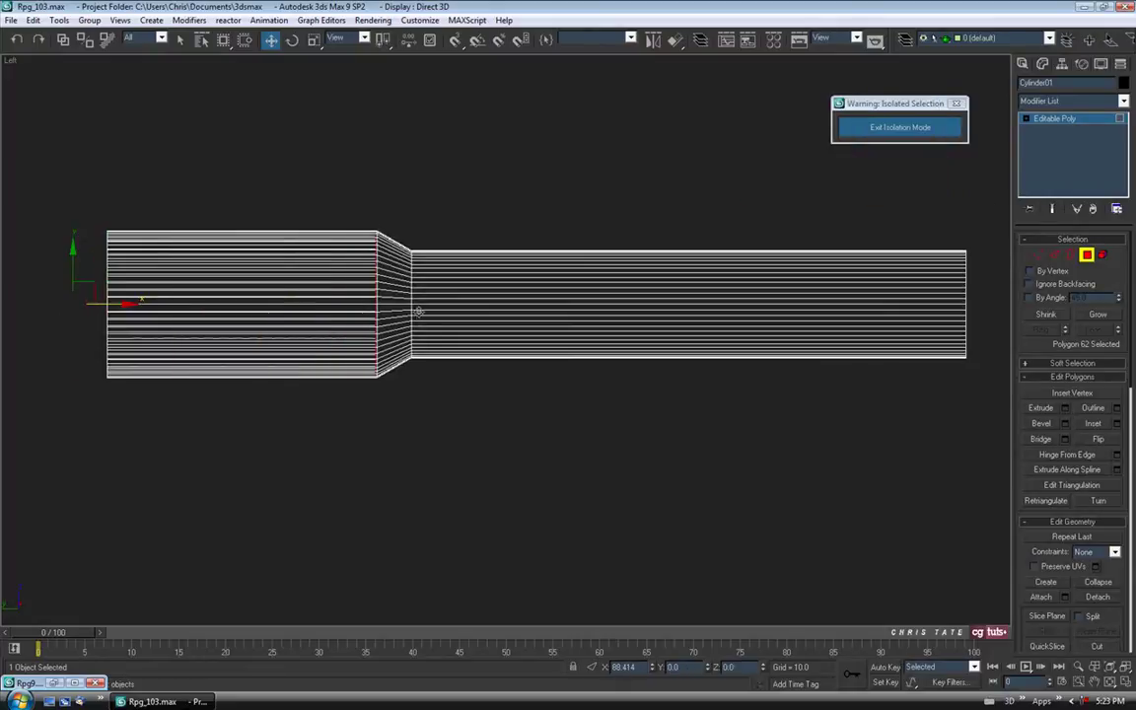
pyautogui.scroll(5, 330, 275)
pyautogui.scroll(4, 335, 266)
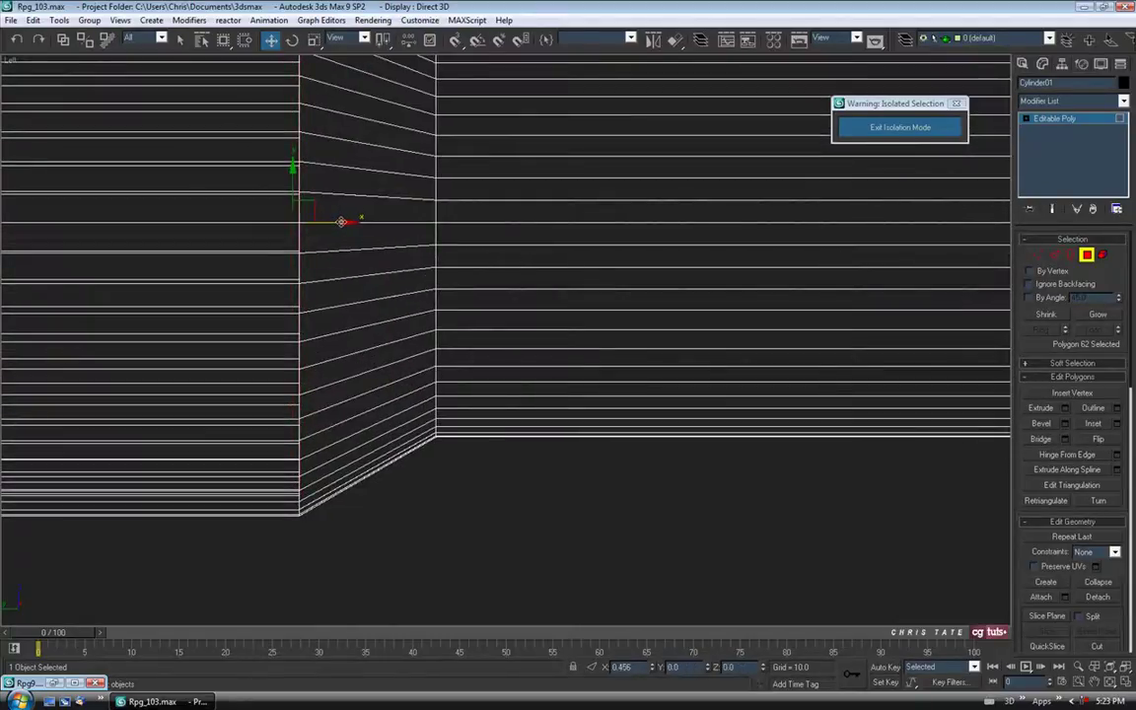
pyautogui.moveTo(355, 355); pyautogui.dragTo(347, 421, button='middle')
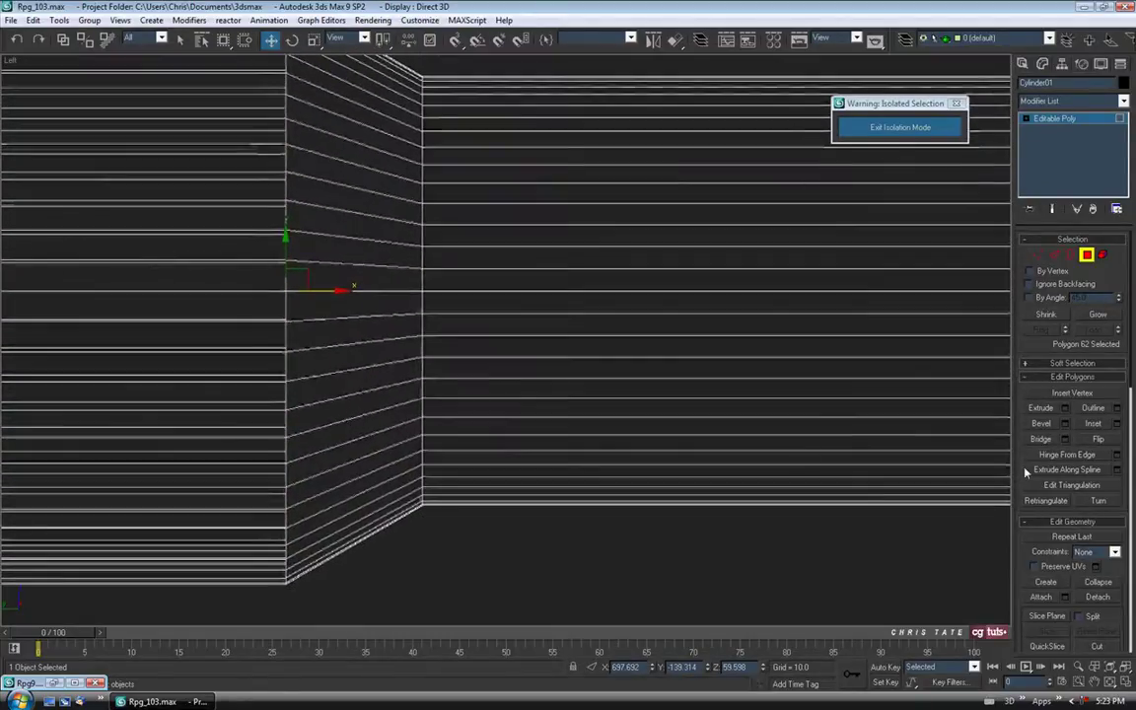
# - Bevel the inner polygon with height -10.0 and outline amount -5.405 so the inside wall follows the outer taper
pyautogui.click(1065, 423)
pyautogui.moveTo(906, 146); pyautogui.dragTo(906, 275)
pyautogui.moveTo(599, 418); pyautogui.dragTo(591, 489, button='middle')
pyautogui.moveTo(905, 174); pyautogui.dragTo(903, 167)
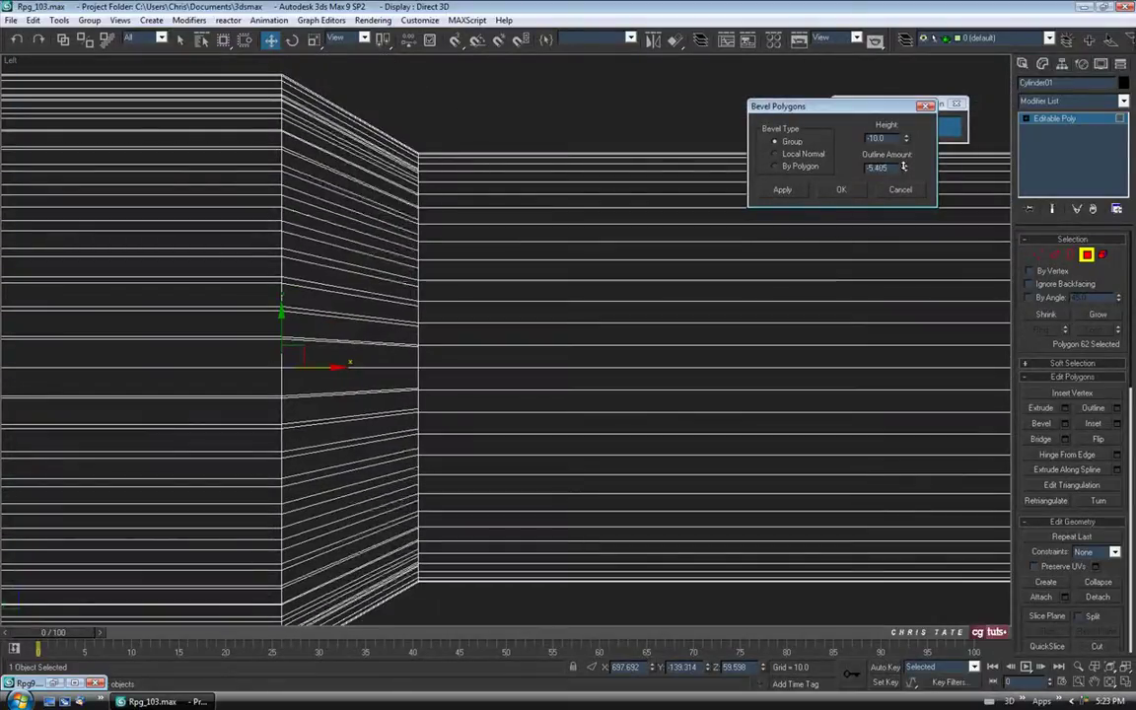
pyautogui.click(840, 189)
# - Extrude the inner polygon again and move it through the narrow tube until it lines up with the muzzle end
pyautogui.keyDown('alt'); pyautogui.moveTo(813, 233); pyautogui.dragTo(504, 244, button='middle'); pyautogui.keyUp('alt')
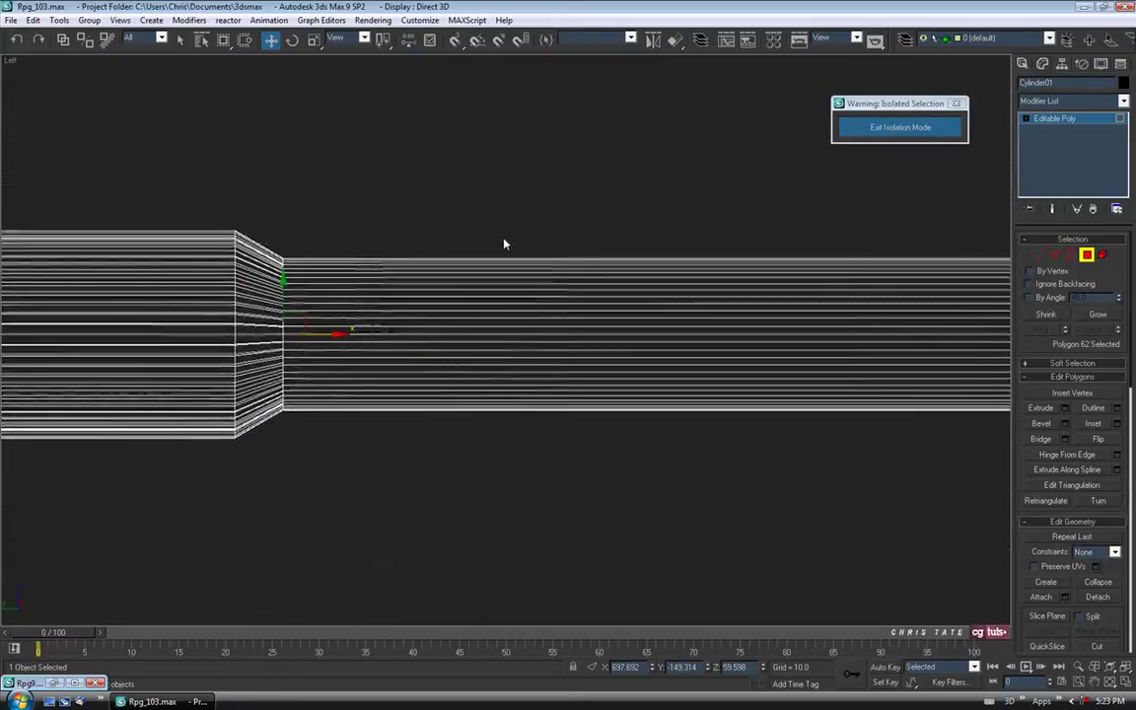
pyautogui.click(1064, 408)
pyautogui.click(842, 183)
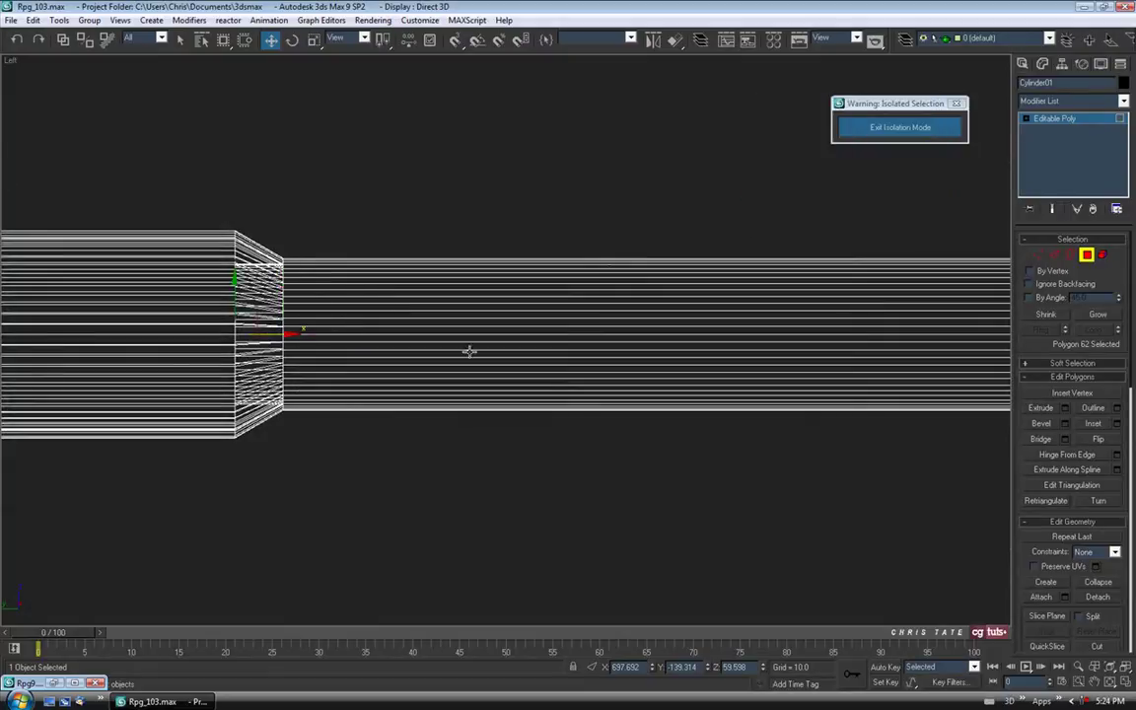
pyautogui.moveTo(281, 334); pyautogui.dragTo(869, 342)
pyautogui.moveTo(812, 375); pyautogui.dragTo(361, 365, button='middle')
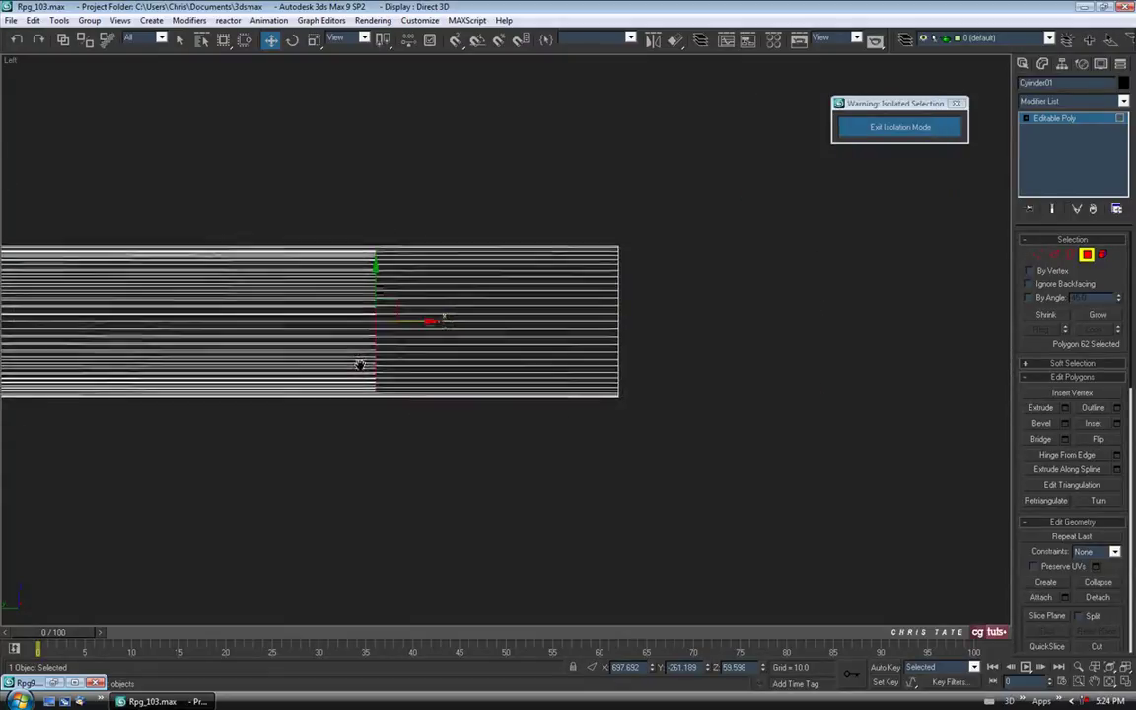
pyautogui.moveTo(424, 321); pyautogui.dragTo(673, 318)
pyautogui.scroll(5, 661, 322)
pyautogui.moveTo(654, 322); pyautogui.dragTo(346, 314, button='middle')
pyautogui.scroll(2, 346, 314)
pyautogui.moveTo(565, 260); pyautogui.dragTo(585, 257)
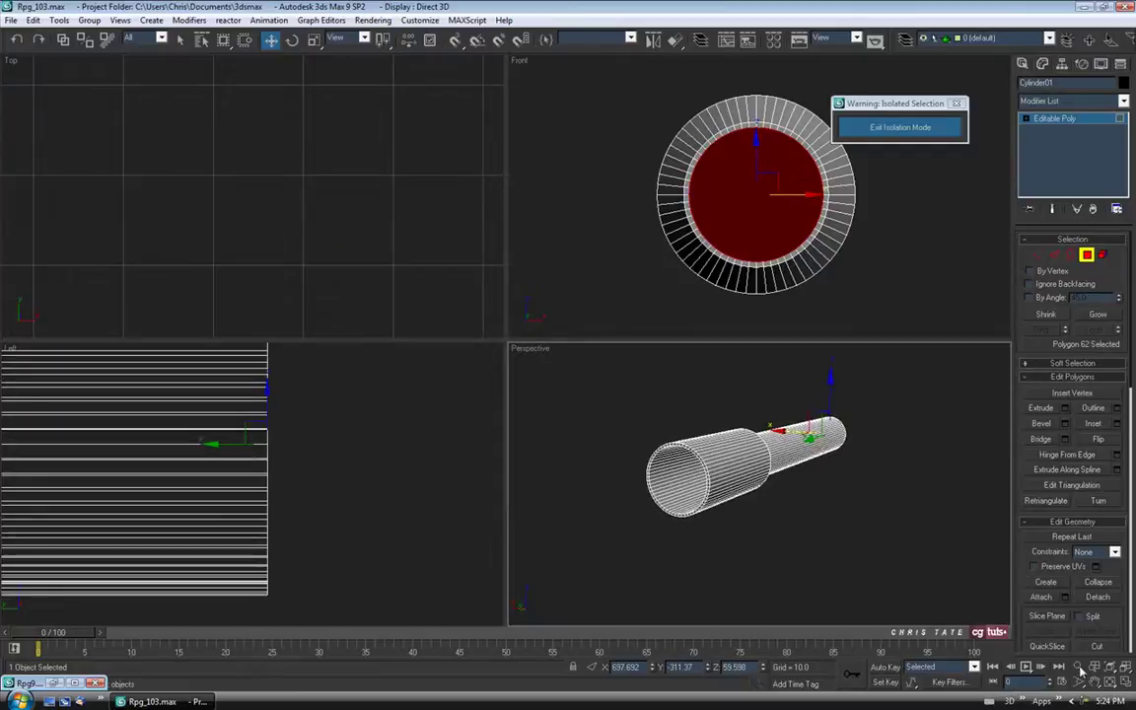
# - Scale the inset front cap polygon to about 102% to match the inner wall's edge, and delete it to open the muzzle
pyautogui.hotkey('alt', 'w')
pyautogui.keyDown('alt'); pyautogui.moveTo(732, 405); pyautogui.dragTo(542, 410, button='middle'); pyautogui.keyUp('alt')
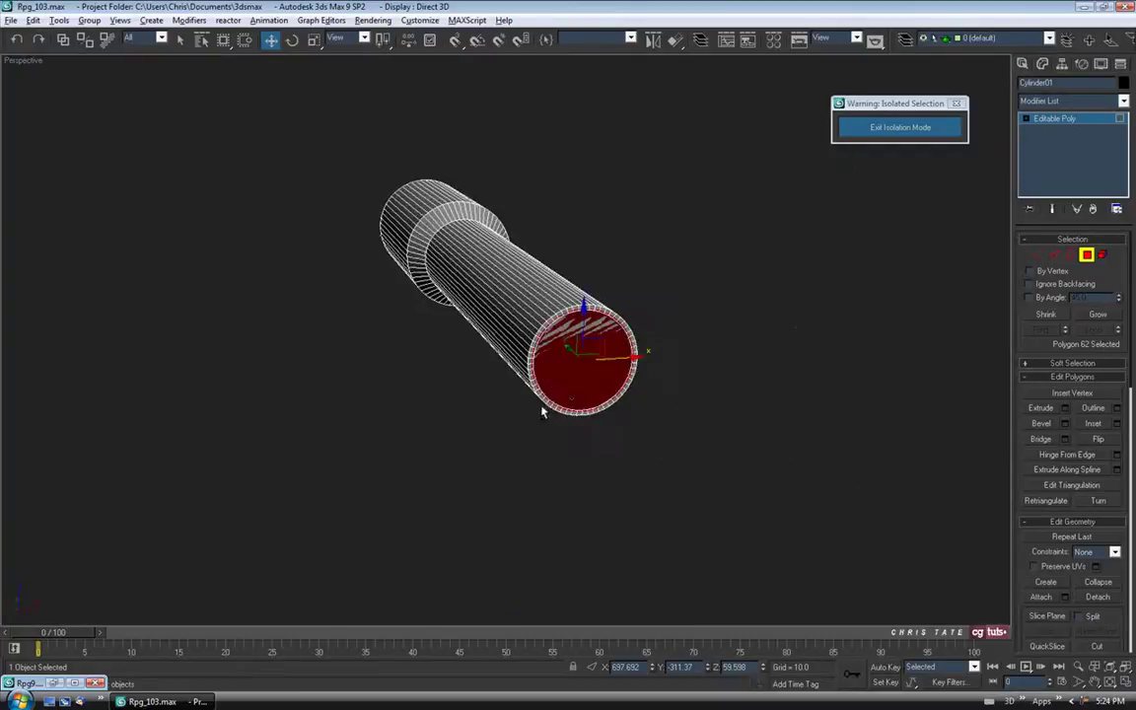
pyautogui.scroll(5, 547, 409)
pyautogui.moveTo(691, 400); pyautogui.dragTo(613, 370, button='middle')
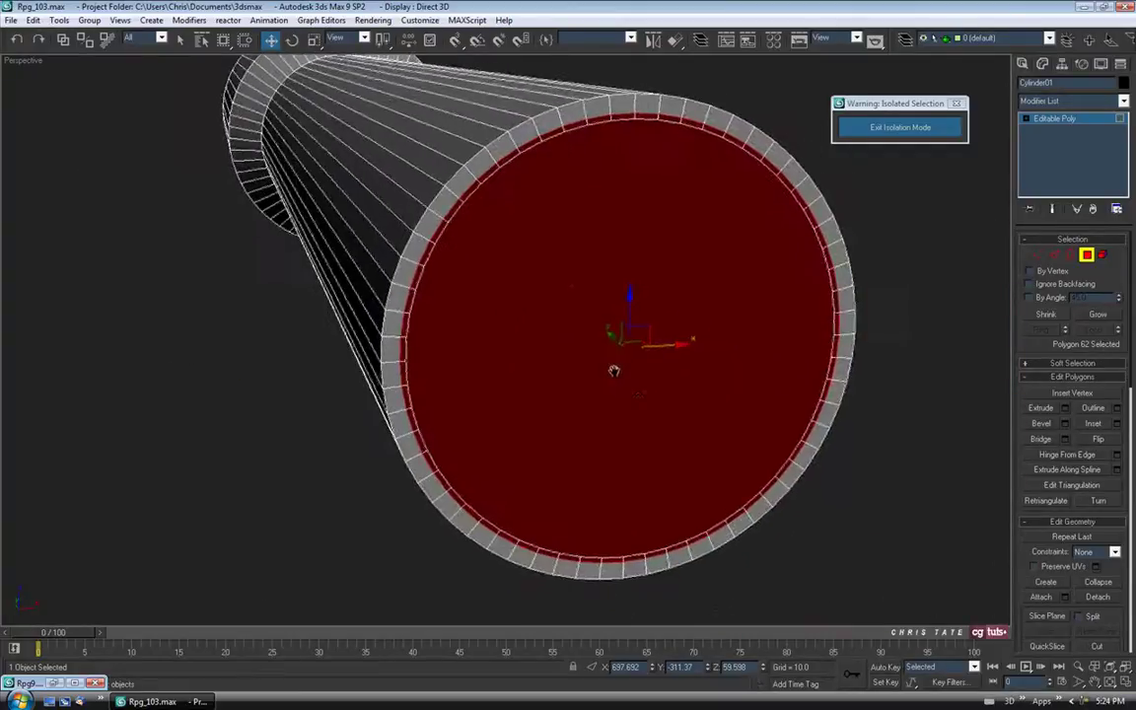
pyautogui.keyDown('alt'); pyautogui.moveTo(664, 479); pyautogui.dragTo(672, 412, button='middle'); pyautogui.keyUp('alt')
pyautogui.keyDown('alt'); pyautogui.moveTo(836, 357); pyautogui.dragTo(782, 363, button='middle'); pyautogui.keyUp('alt')
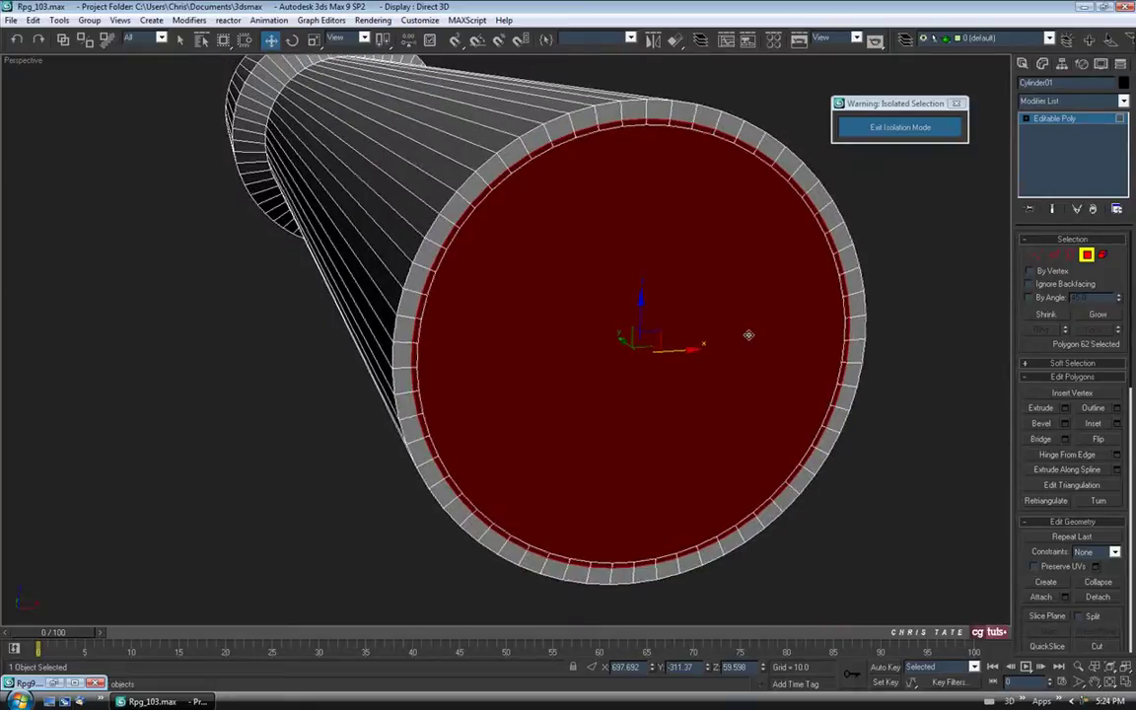
pyautogui.hotkey('ctrl', 'd')
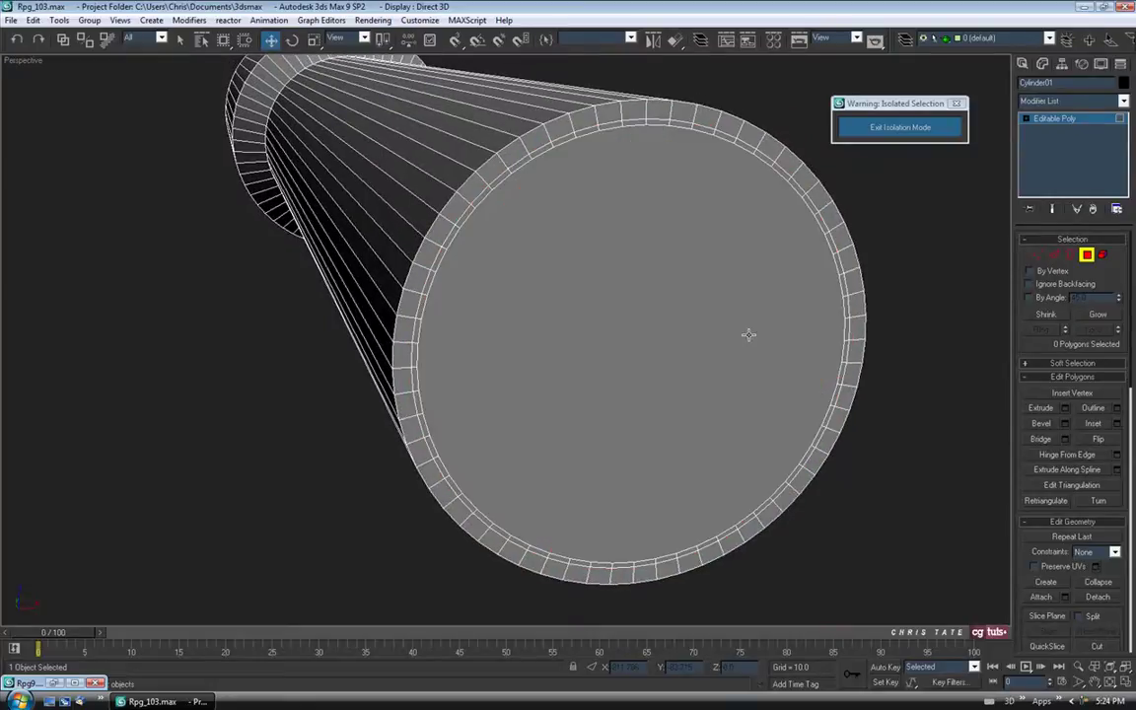
pyautogui.click(685, 282)
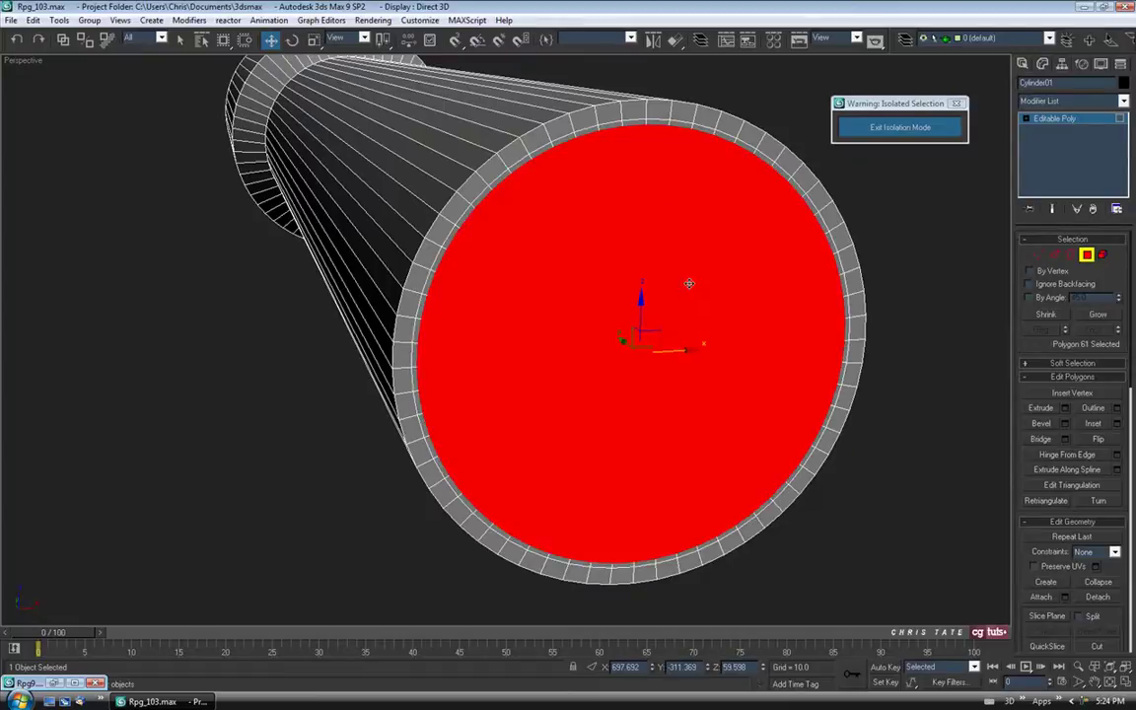
pyautogui.click(313, 40)
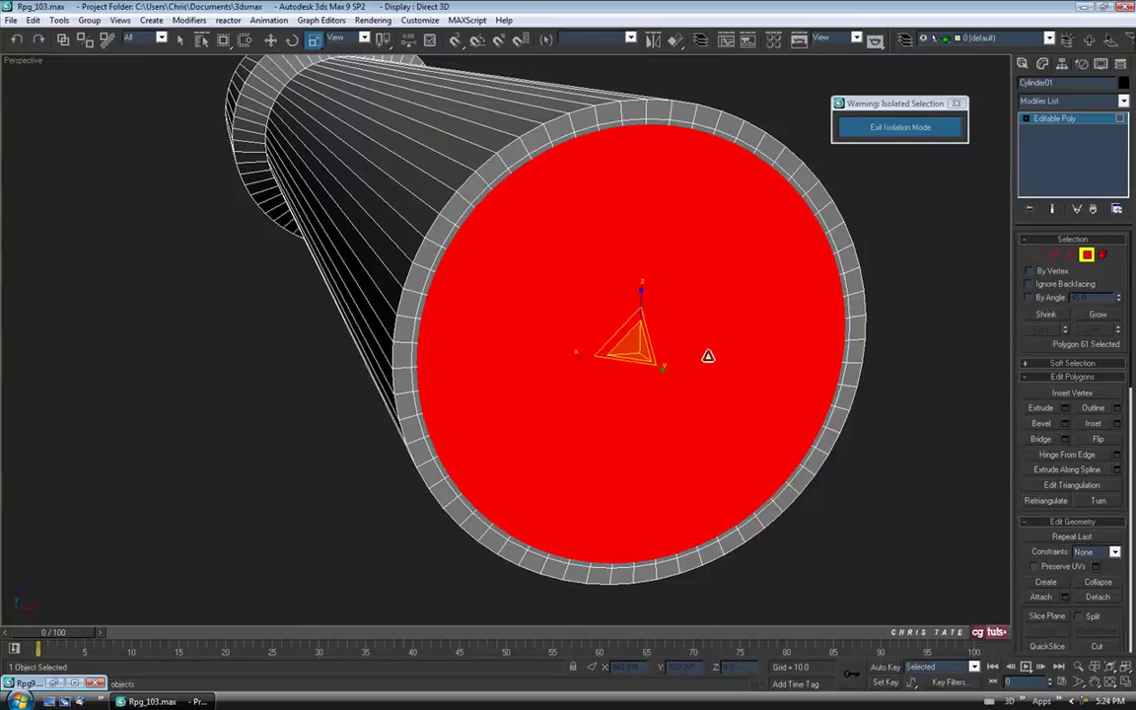
pyautogui.moveTo(633, 346); pyautogui.dragTo(633, 346)
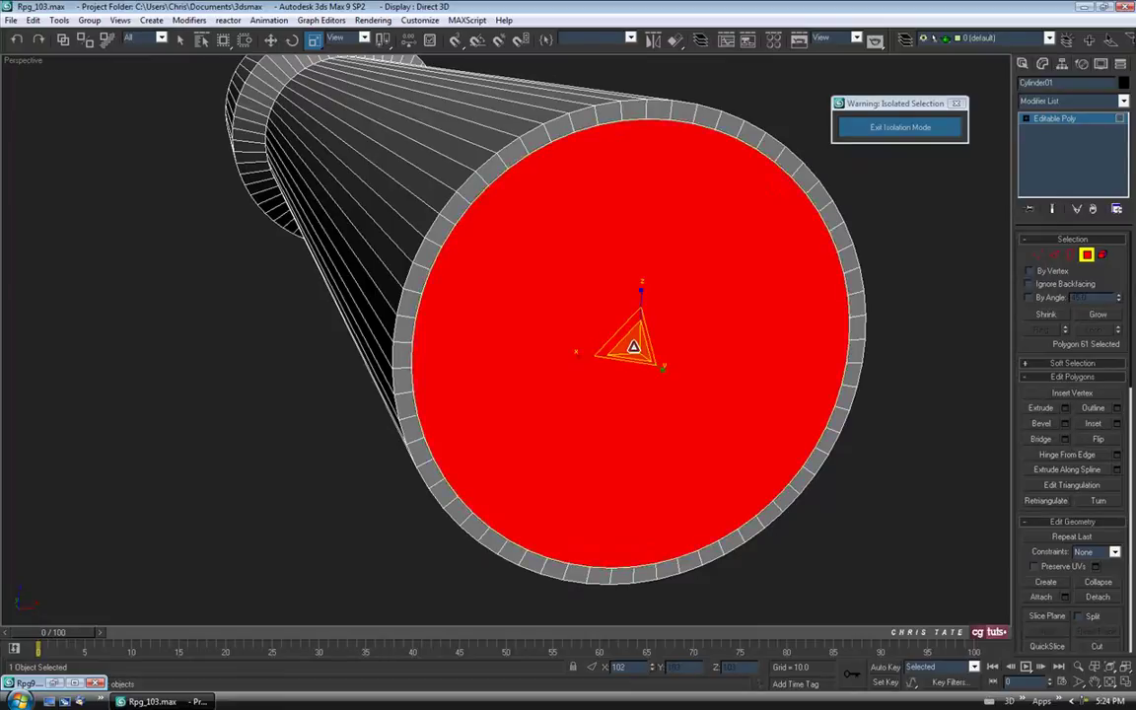
pyautogui.press('Delete')
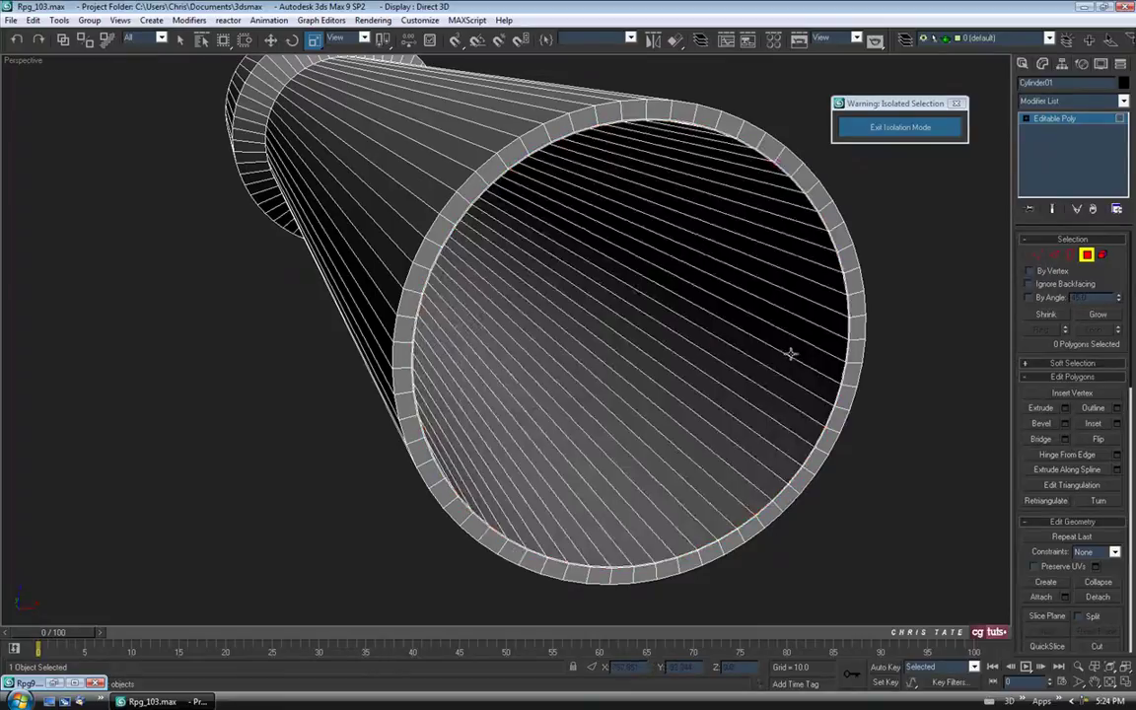
# - Weld the vertices along the inner muzzle rim with a 0.1 threshold to join the inner wall to the front cap
pyautogui.moveTo(794, 352); pyautogui.dragTo(731, 337, button='middle')
pyautogui.click(1065, 255)
pyautogui.moveTo(653, 360); pyautogui.dragTo(725, 406)
pyautogui.keyDown('alt'); pyautogui.moveTo(725, 406); pyautogui.dragTo(690, 442, button='middle'); pyautogui.keyUp('alt')
pyautogui.keyDown('ctrl'); pyautogui.click(1038, 255); pyautogui.keyUp('ctrl')
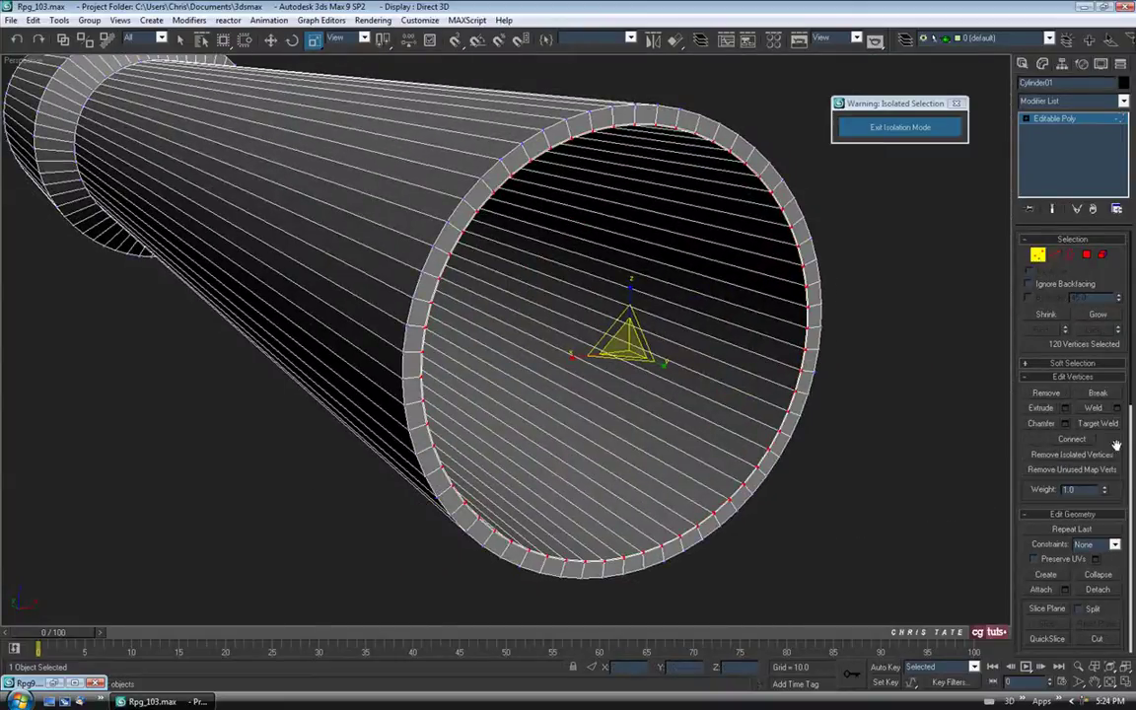
pyautogui.click(1117, 409)
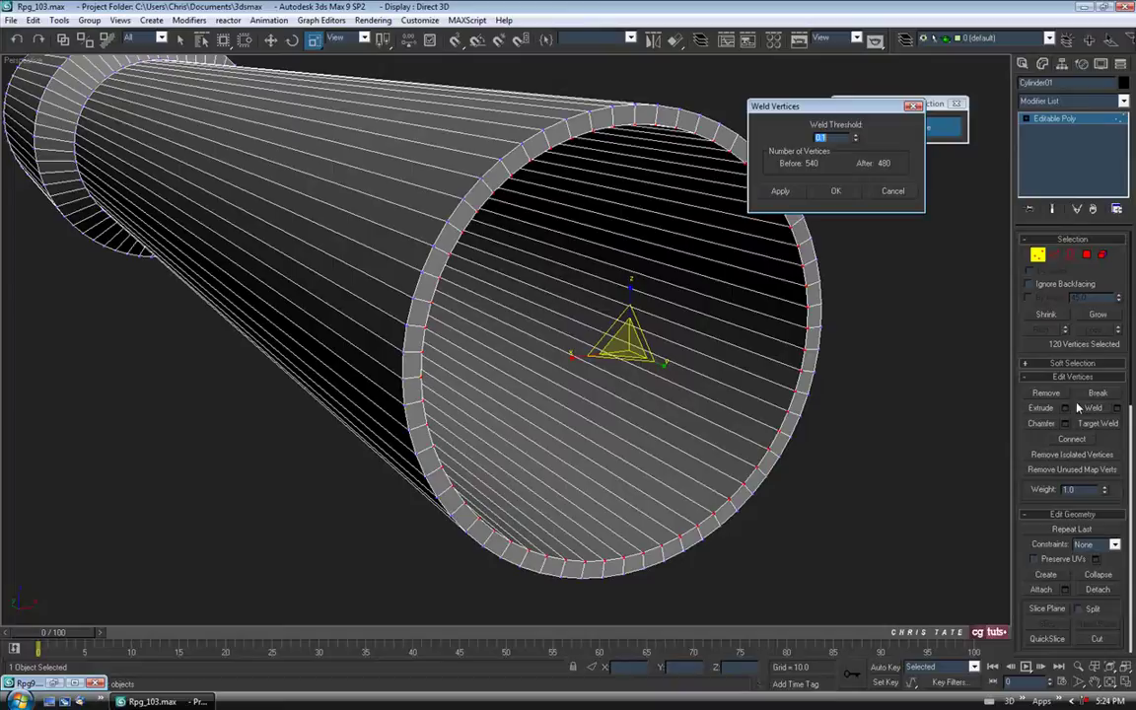
pyautogui.click(836, 192)
pyautogui.click(1038, 257)
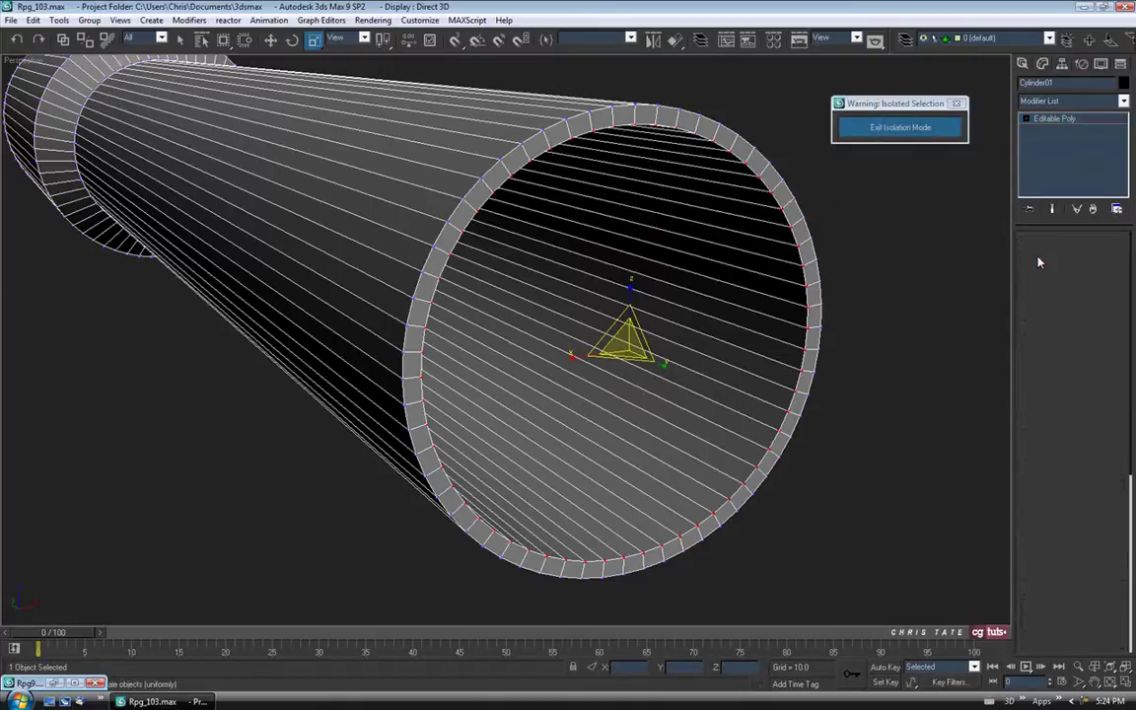
pyautogui.moveTo(728, 258); pyautogui.dragTo(763, 299, button='middle')
pyautogui.scroll(-3, 763, 292)
pyautogui.moveTo(676, 284); pyautogui.dragTo(501, 254, button='middle')
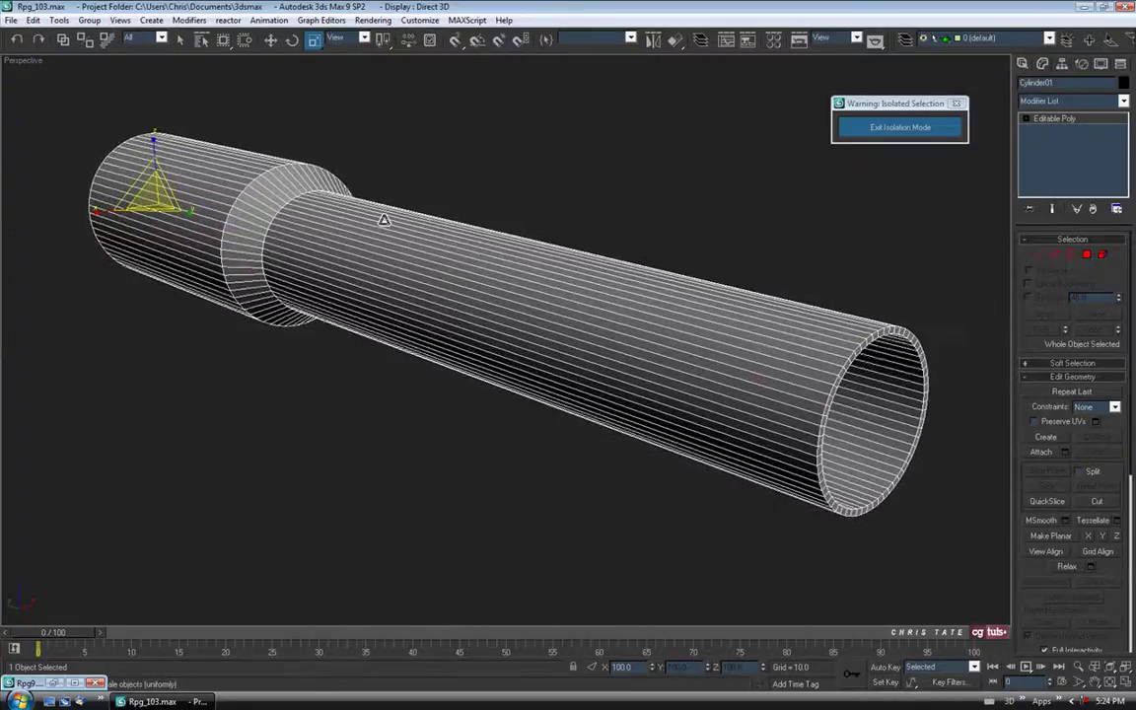
# - Save the scene as an incremented copy named Rpg_104.max
pyautogui.click(11, 19)
pyautogui.click(26, 118)
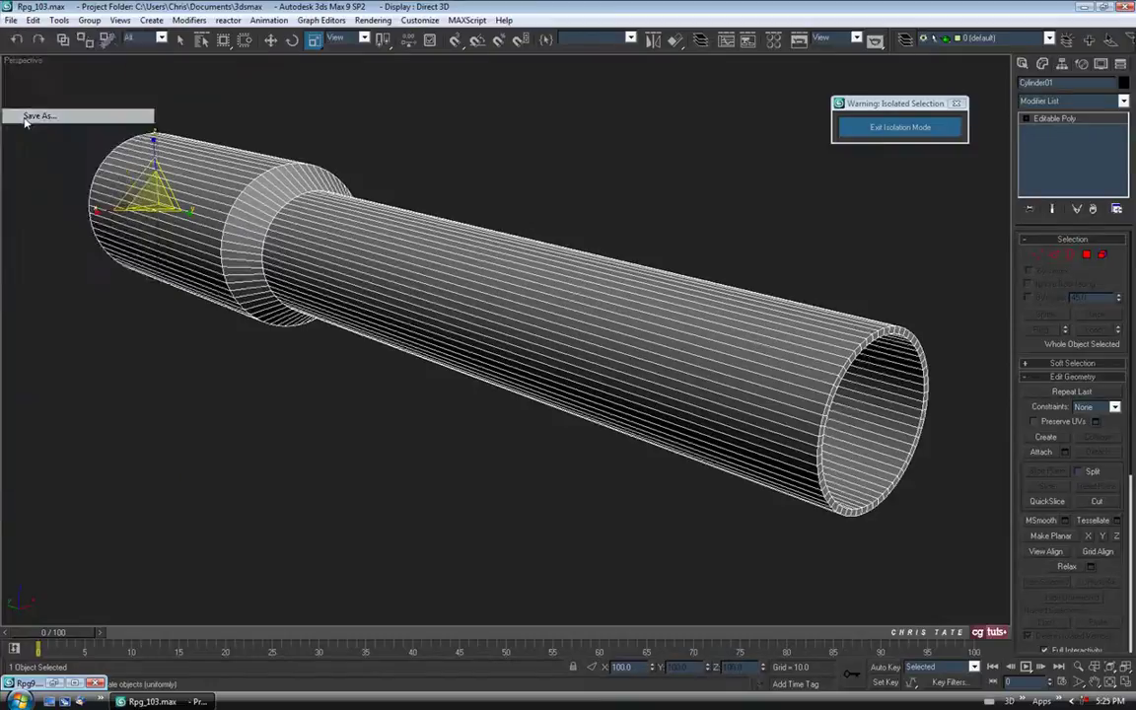
pyautogui.click(309, 463)
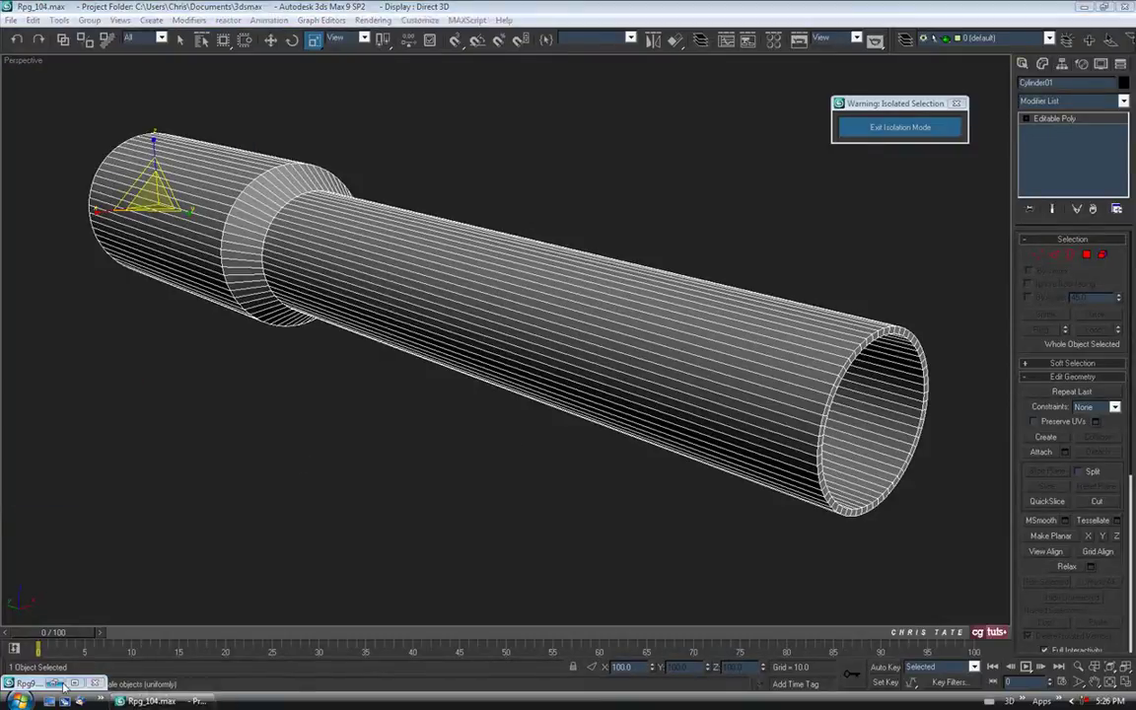
# - Examine the tube sections and their edges in the Rpg9.jpg reference photo
pyautogui.click(54, 682)
pyautogui.moveTo(311, 327); pyautogui.dragTo(294, 342, button='middle')
pyautogui.moveTo(163, 333); pyautogui.dragTo(329, 249, button='middle')
pyautogui.moveTo(379, 320); pyautogui.dragTo(318, 350, button='middle')
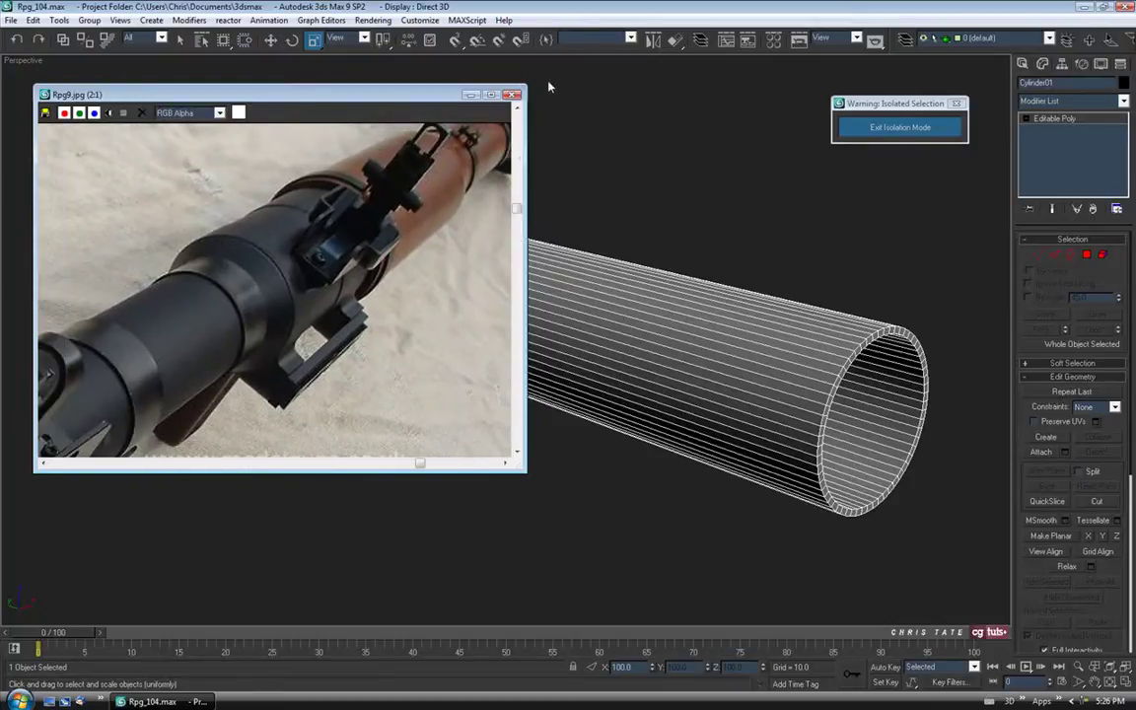
pyautogui.click(469, 96)
# - Chamfer the inner and outer edge loops of the muzzle rim by 0.25, and chamfer the resulting edges again by 0.1
pyautogui.click(1053, 254)
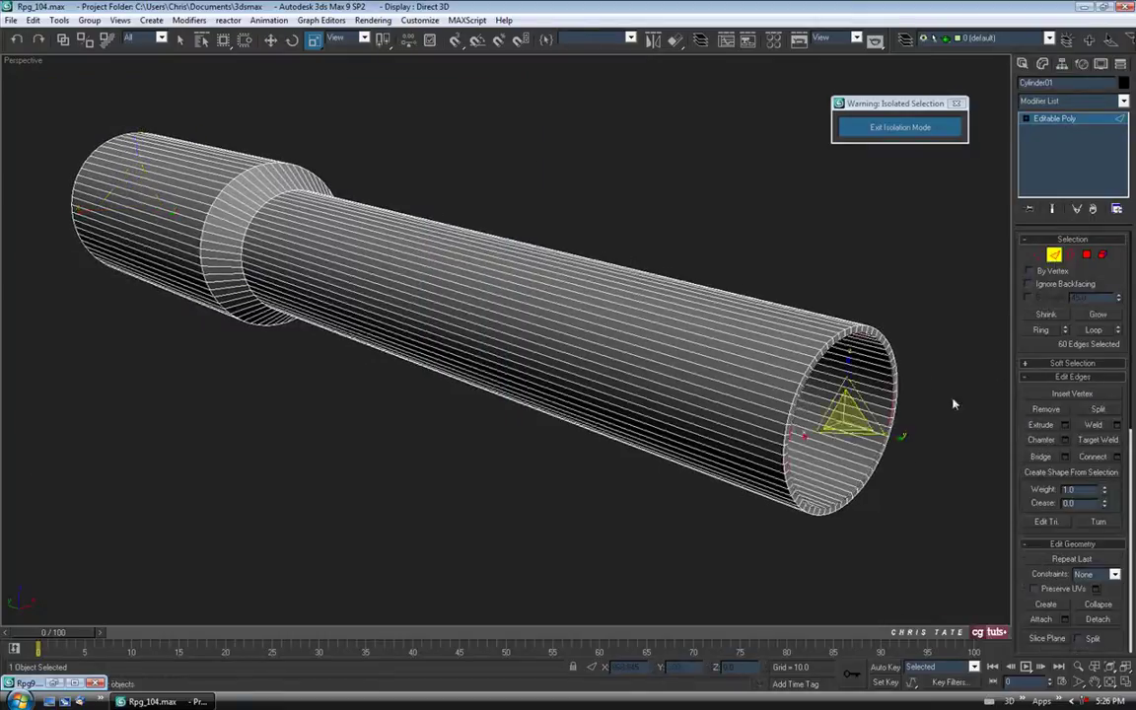
pyautogui.scroll(8, 868, 404)
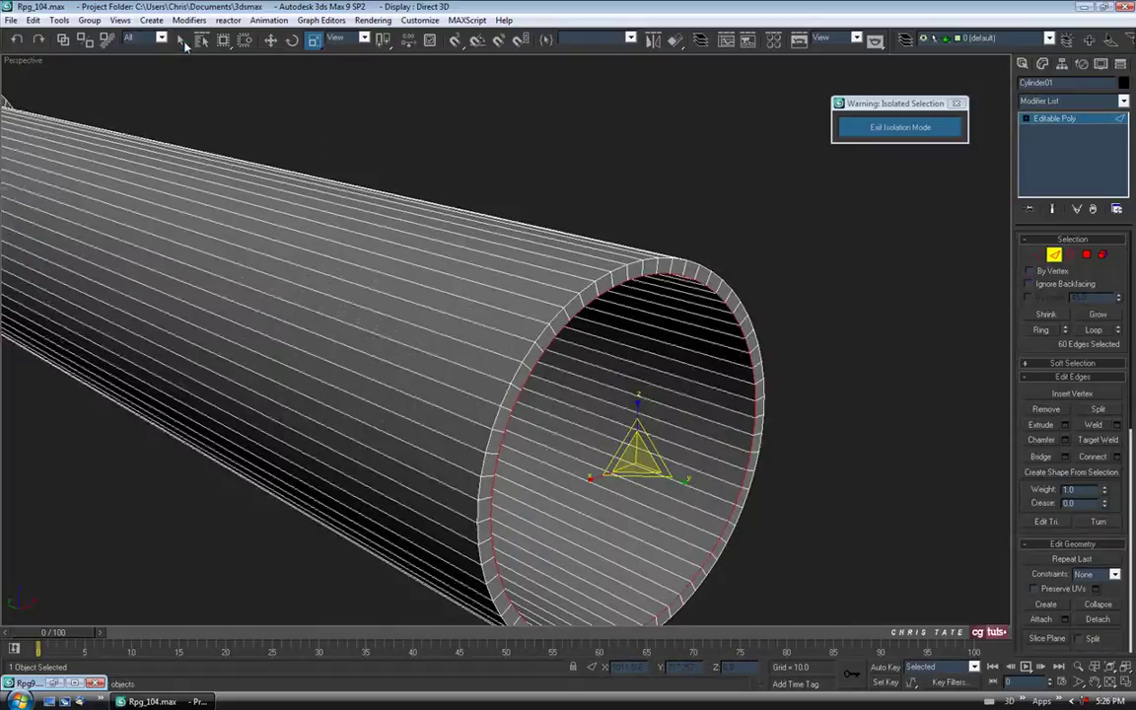
pyautogui.click(181, 39)
pyautogui.click(750, 319)
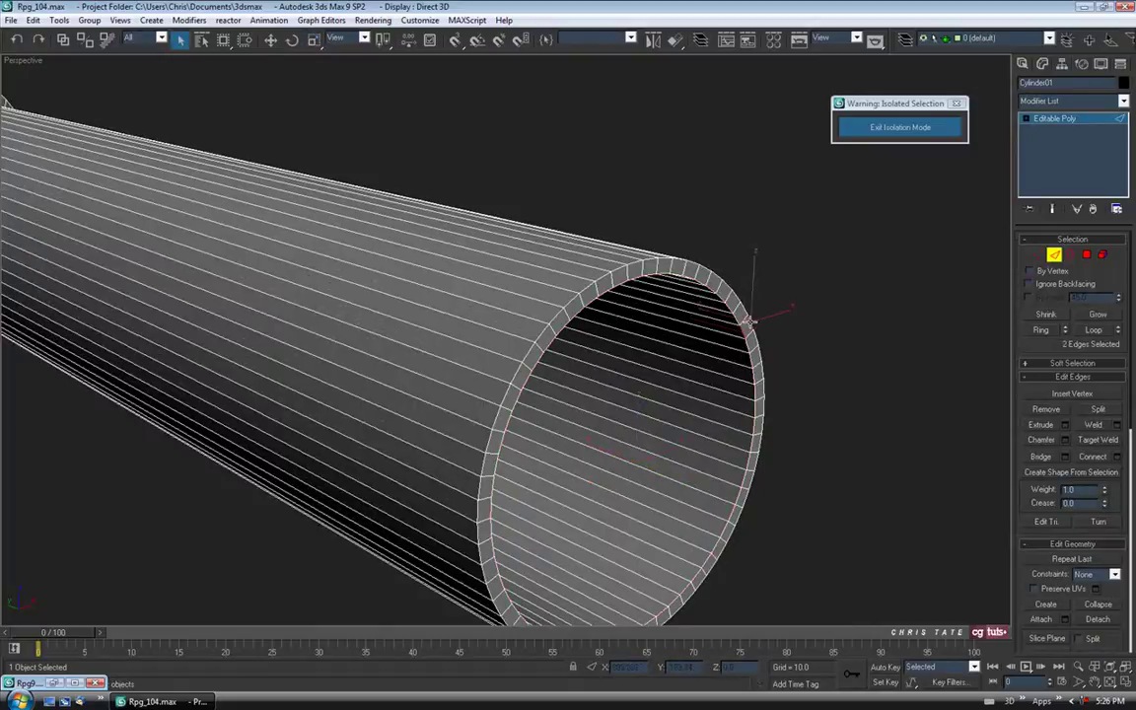
pyautogui.click(1093, 329)
pyautogui.keyDown('alt'); pyautogui.moveTo(867, 434); pyautogui.dragTo(833, 360, button='middle'); pyautogui.keyUp('alt')
pyautogui.click(1065, 440)
pyautogui.keyDown('alt'); pyautogui.moveTo(645, 385); pyautogui.dragTo(740, 365, button='middle'); pyautogui.keyUp('alt')
pyautogui.moveTo(815, 142); pyautogui.dragTo(815, 184)
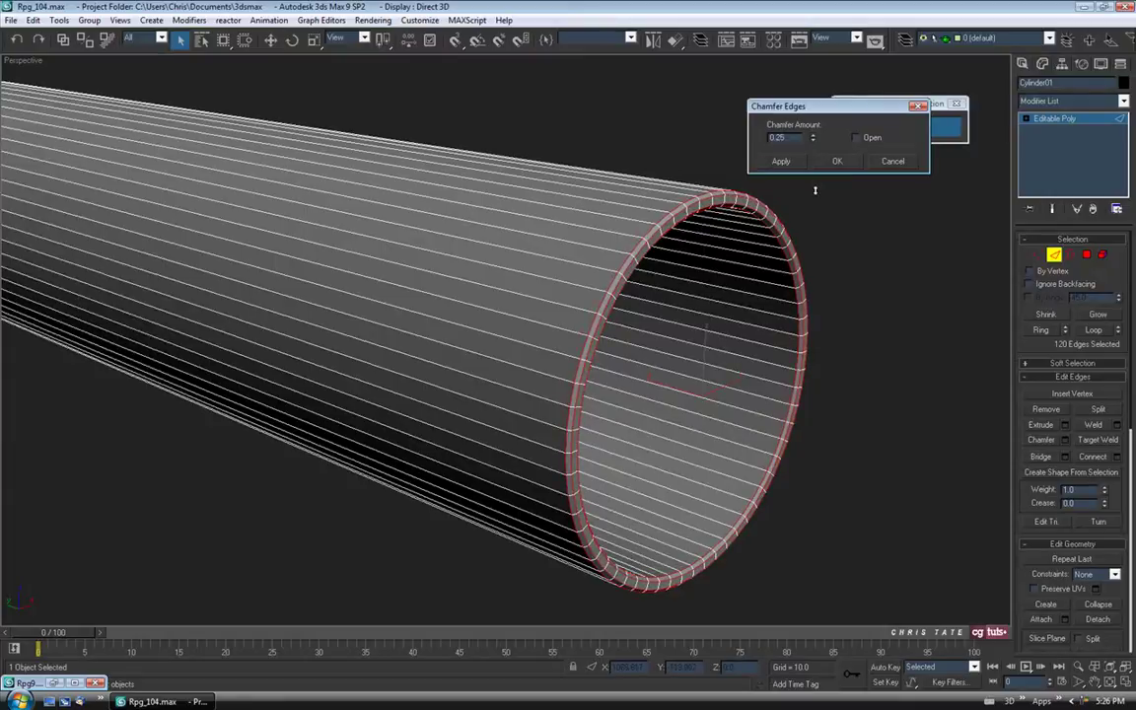
pyautogui.scroll(8, 750, 271)
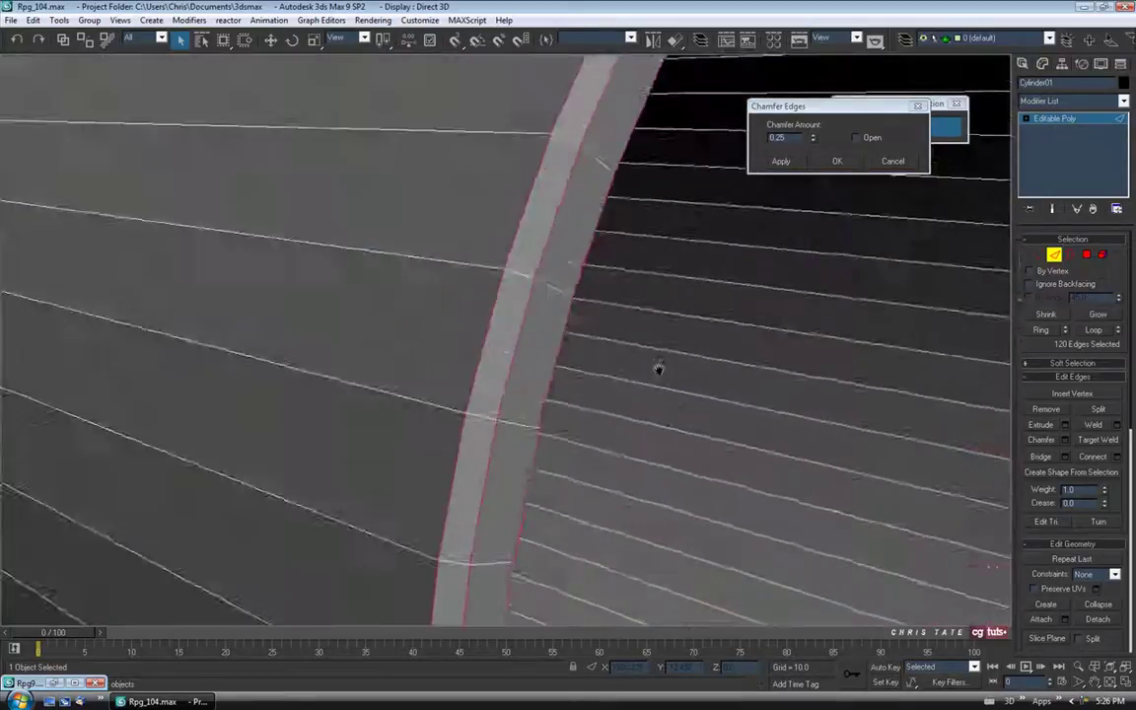
pyautogui.moveTo(658, 369); pyautogui.dragTo(595, 450, button='middle')
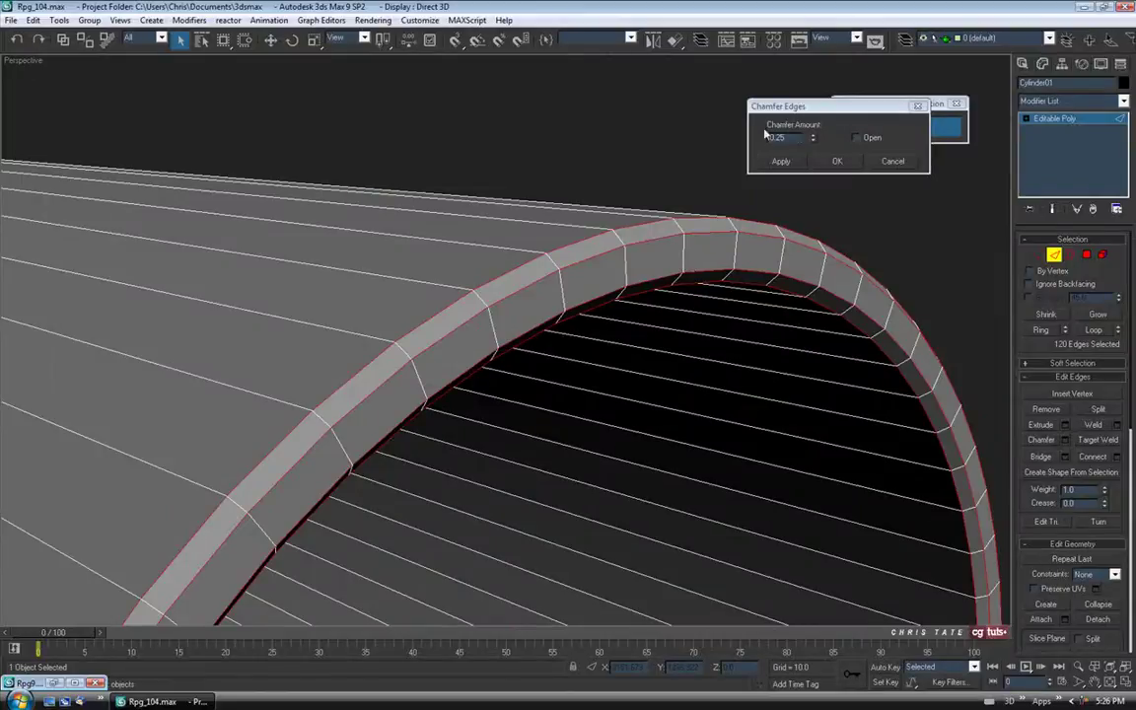
pyautogui.click(780, 166)
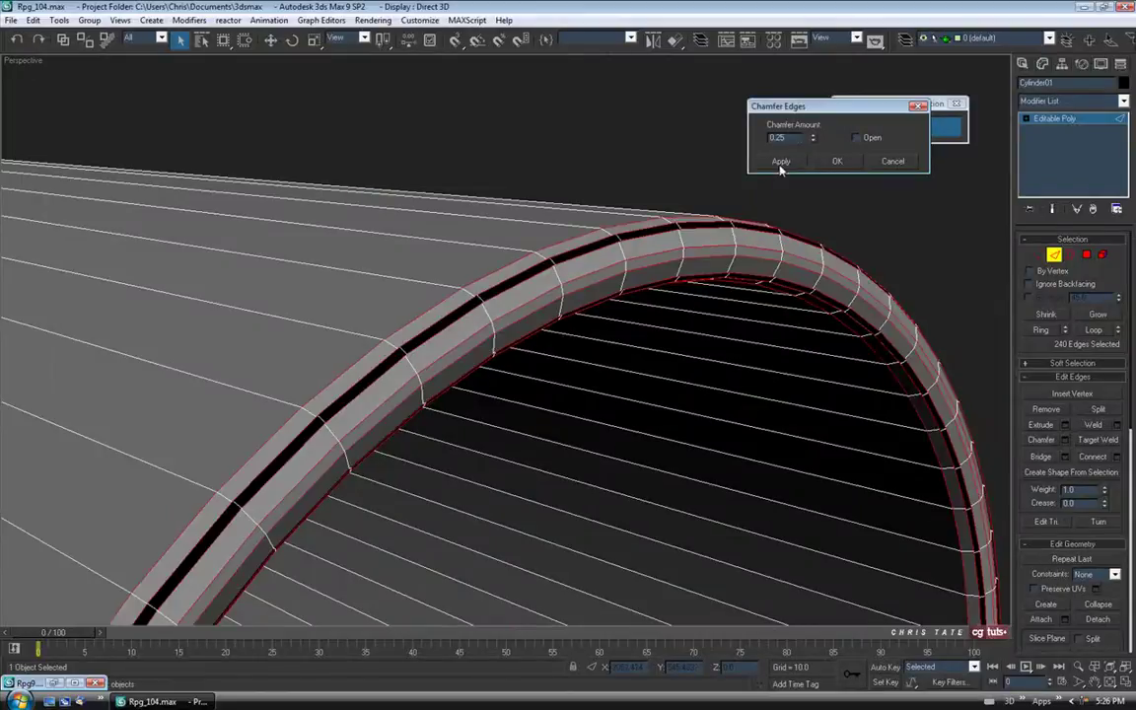
pyautogui.moveTo(813, 144); pyautogui.dragTo(815, 150)
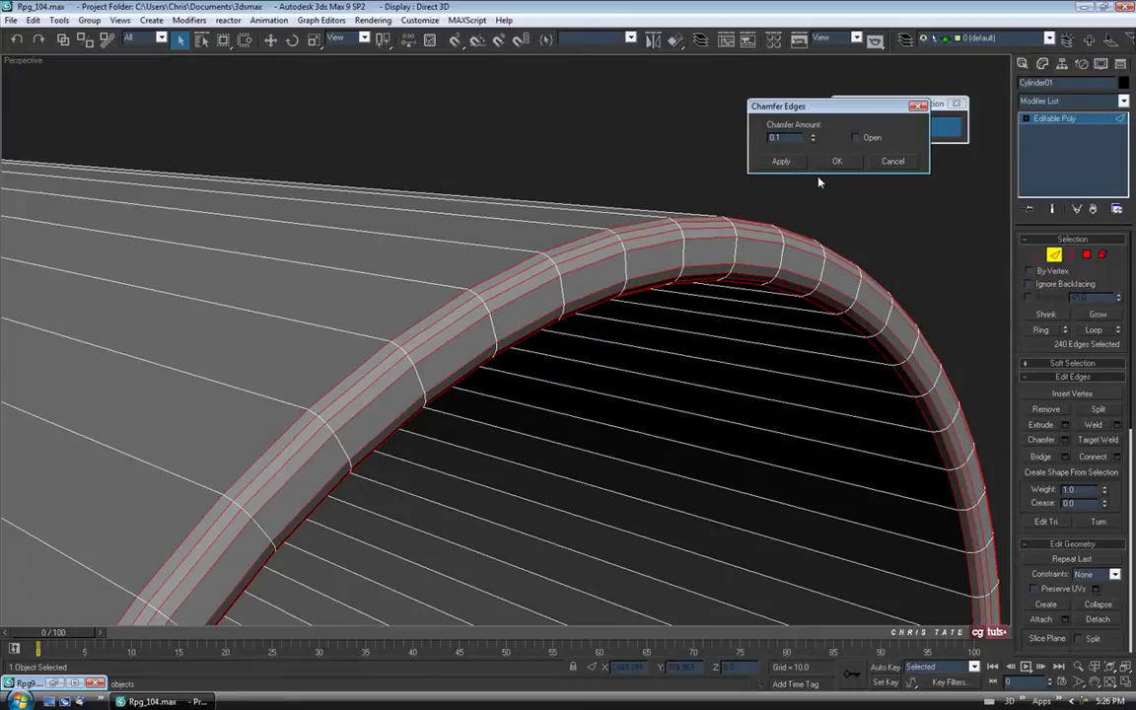
pyautogui.click(837, 160)
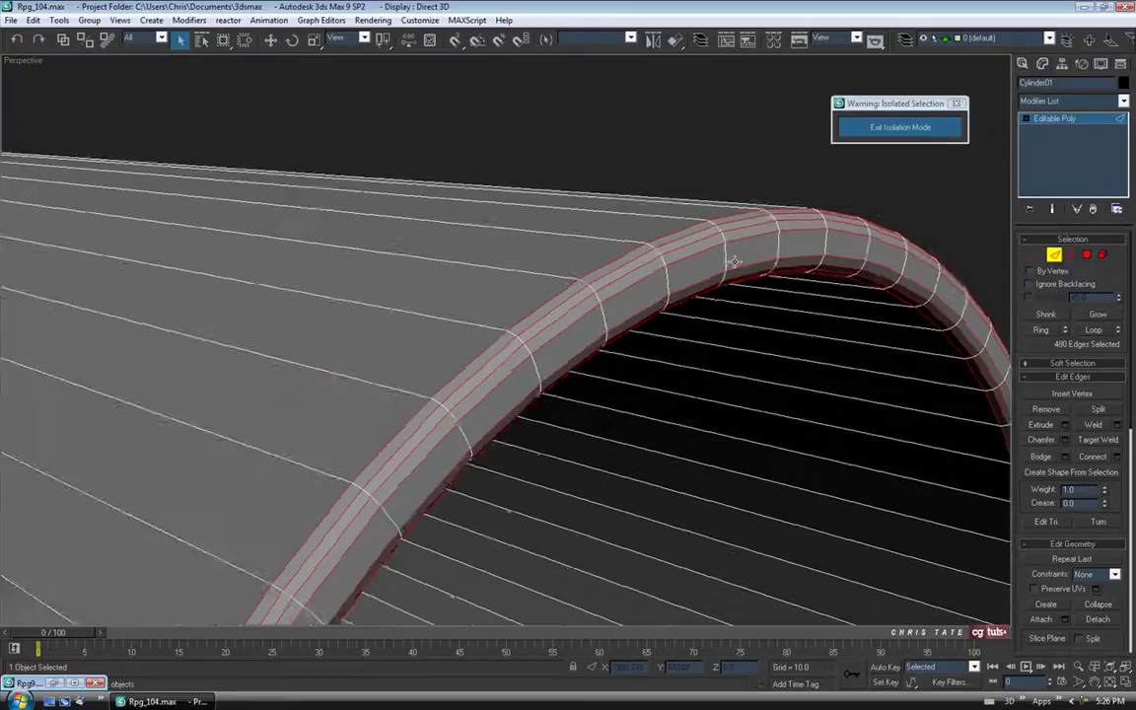
# - Chamfer the inner and outer edge loops around the tube's wide rear opening by 0.25
pyautogui.scroll(-6, 676, 301)
pyautogui.moveTo(675, 301); pyautogui.dragTo(954, 288, button='middle')
pyautogui.scroll(4, 330, 249)
pyautogui.moveTo(331, 248); pyautogui.dragTo(229, 405, button='middle')
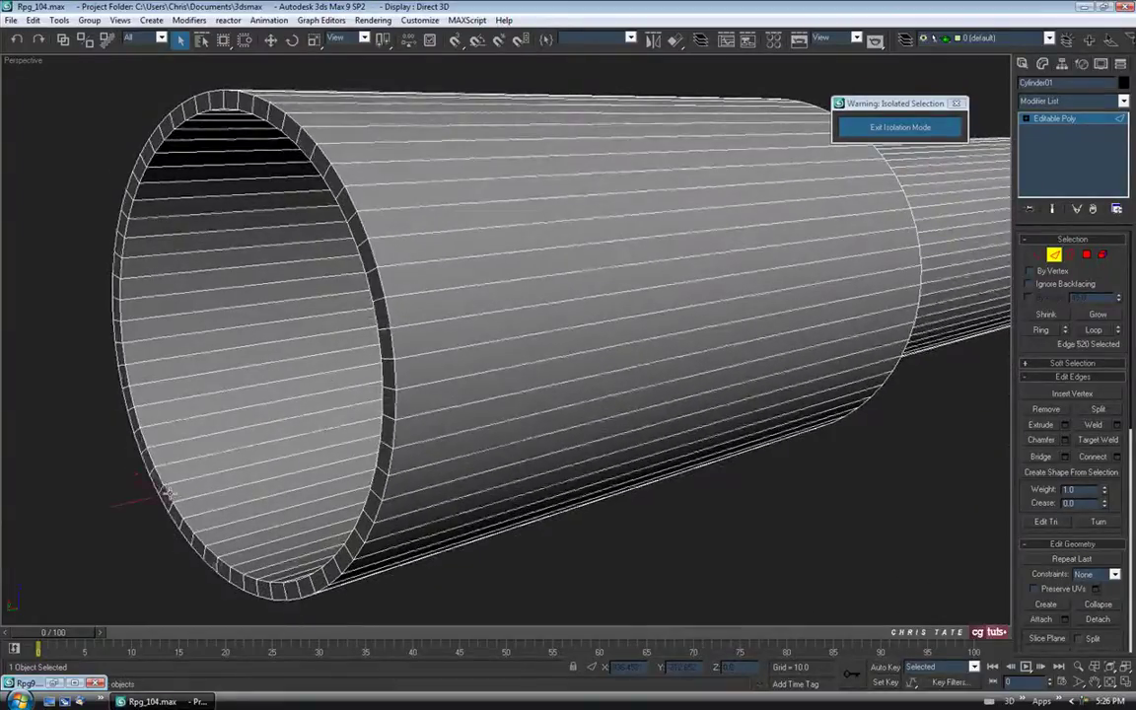
pyautogui.click(151, 449)
pyautogui.click(1094, 331)
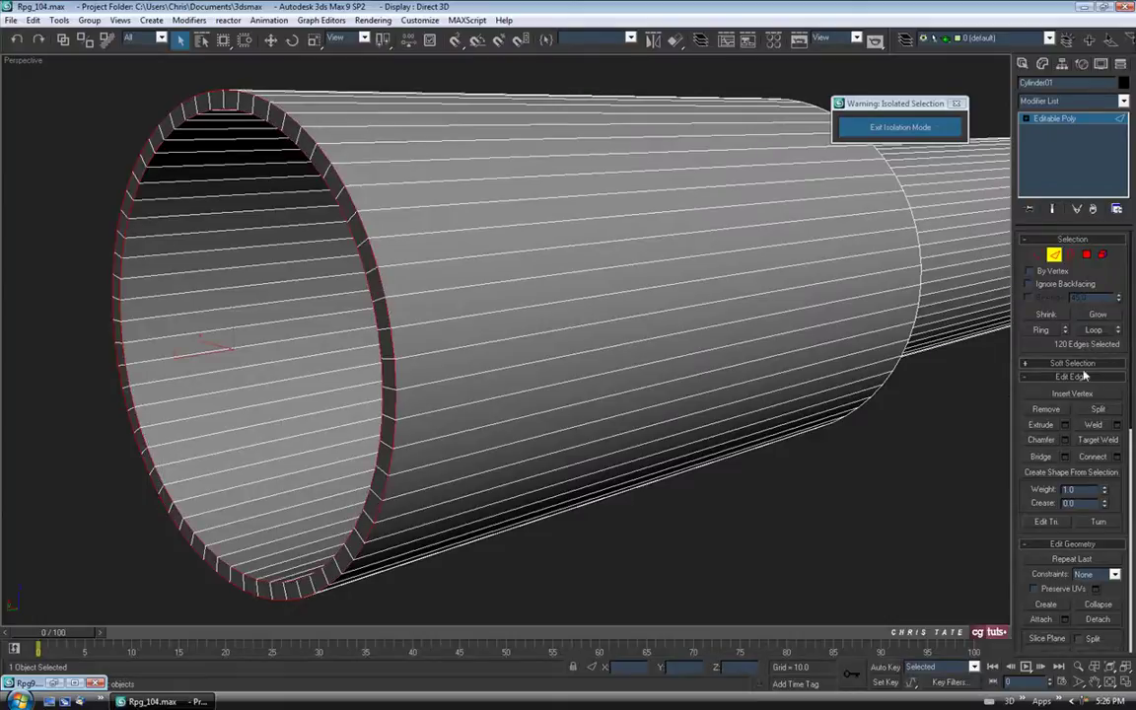
pyautogui.click(1065, 441)
pyautogui.moveTo(558, 393); pyautogui.dragTo(575, 400, button='middle')
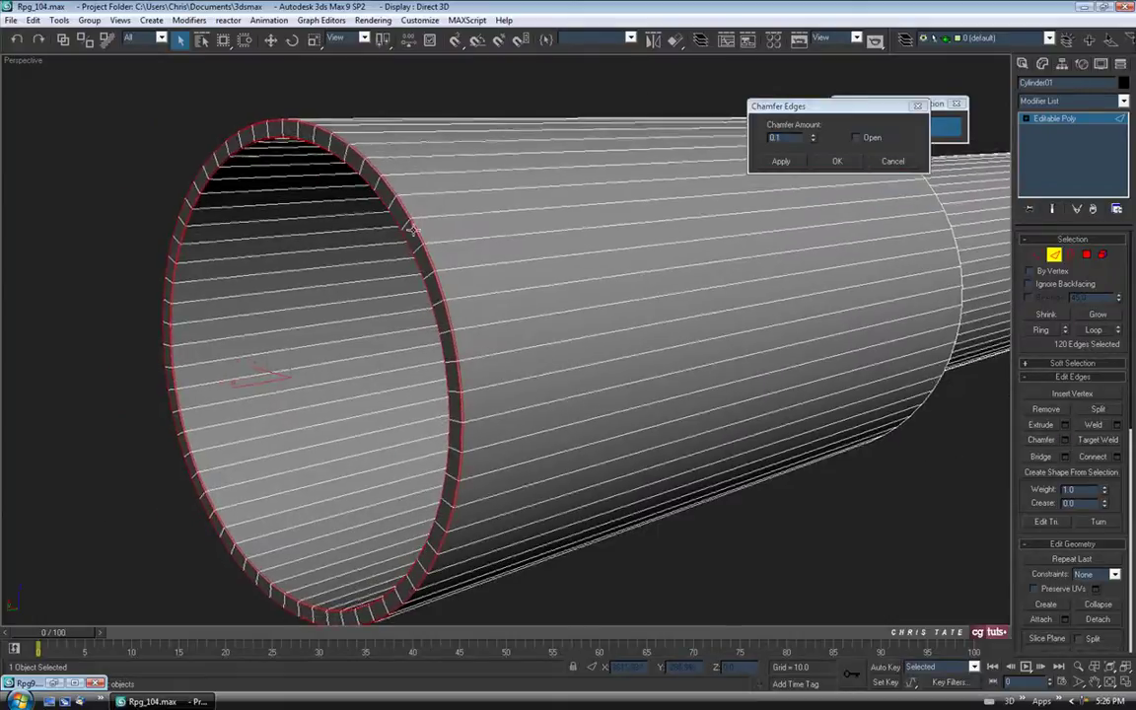
pyautogui.moveTo(812, 143); pyautogui.dragTo(813, 139)
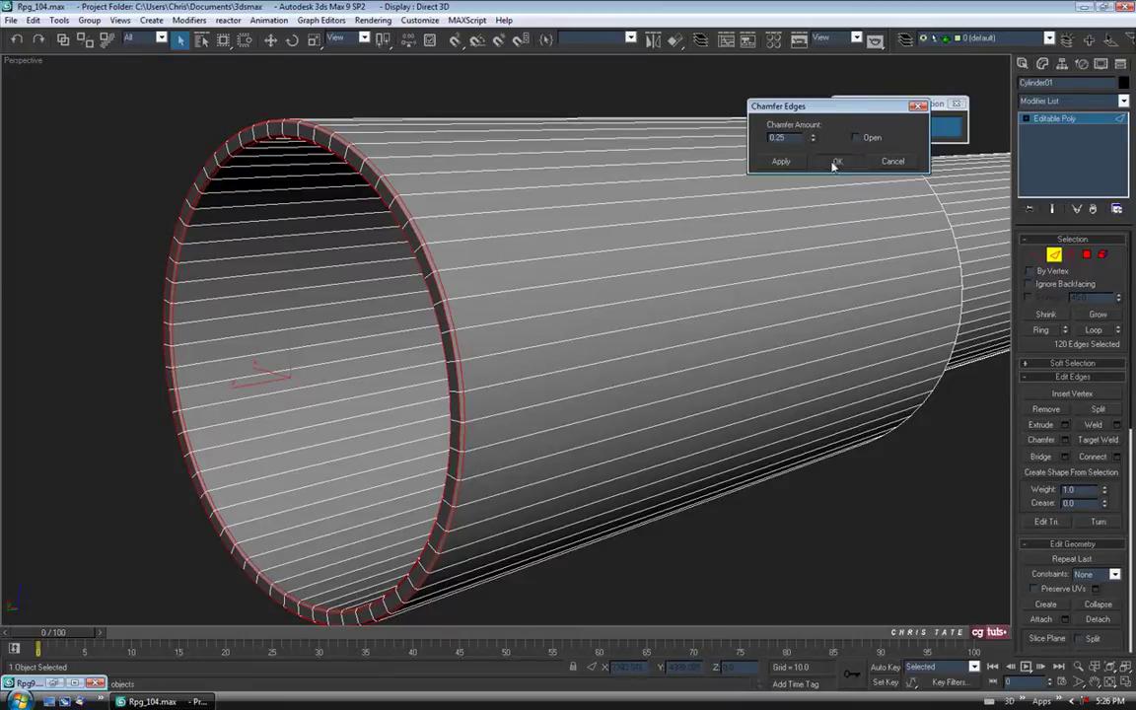
pyautogui.click(836, 161)
# - Chamfer the edge loops at both ends of the taper, on the outer and inner walls, by 0.35
pyautogui.keyDown('alt'); pyautogui.moveTo(862, 294); pyautogui.dragTo(609, 273, button='middle'); pyautogui.keyUp('alt')
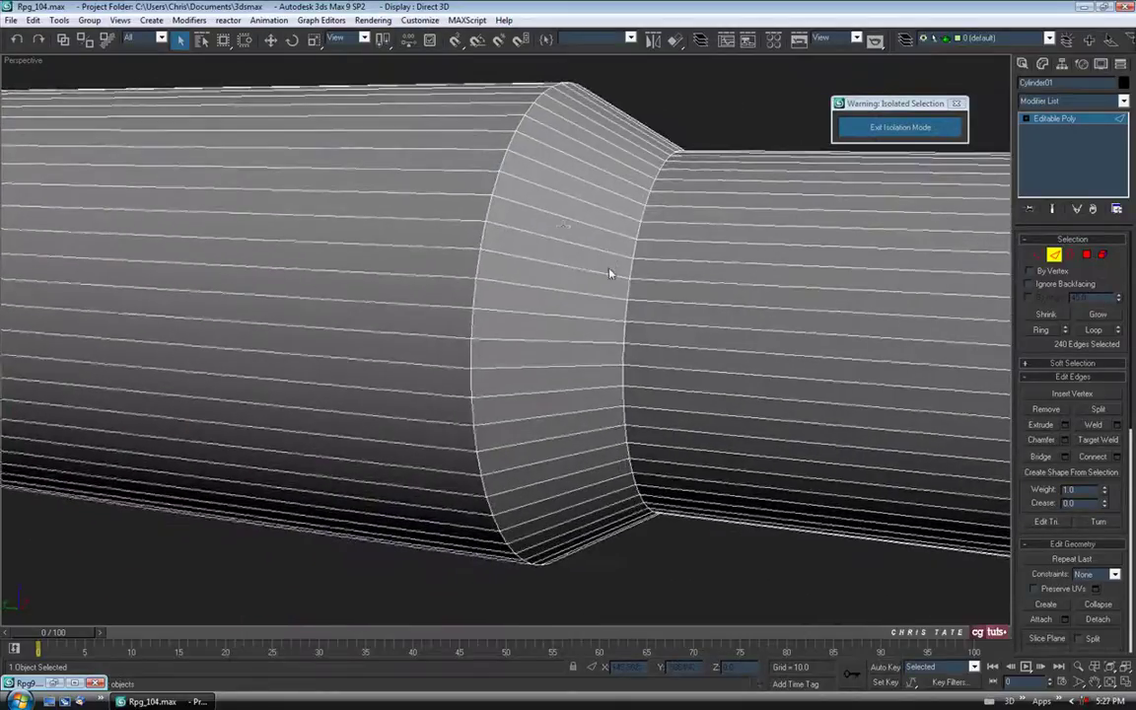
pyautogui.click(492, 183)
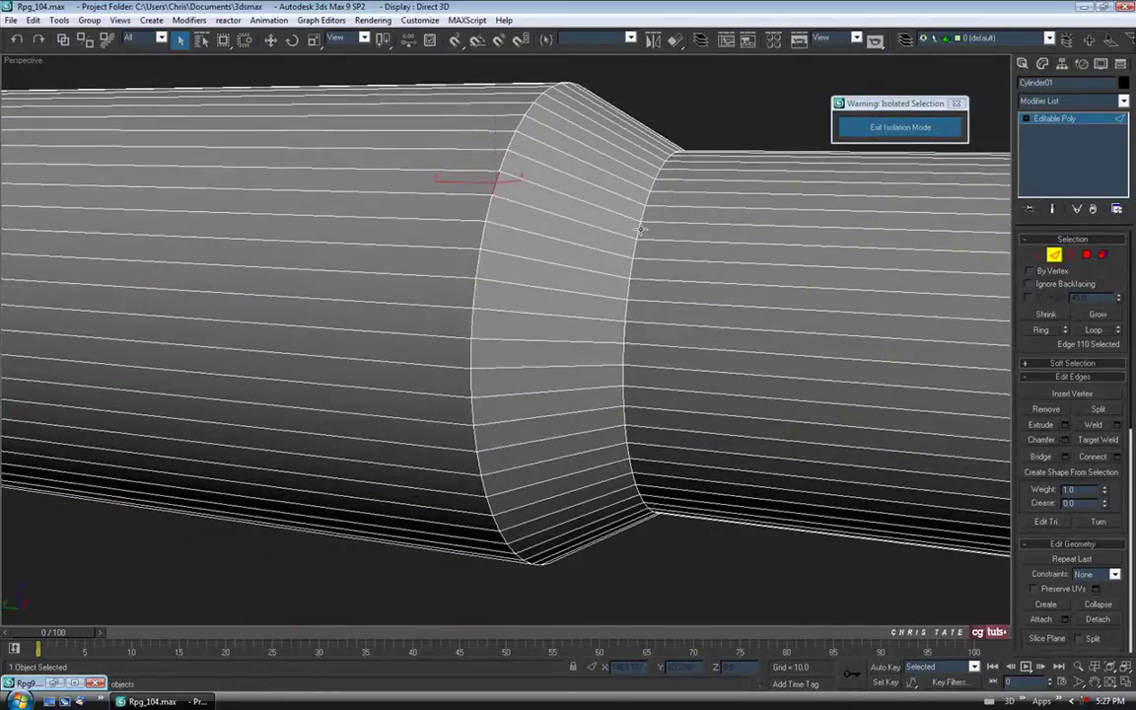
pyautogui.keyDown('alt'); pyautogui.moveTo(699, 321); pyautogui.dragTo(402, 393, button='middle'); pyautogui.keyUp('alt')
pyautogui.scroll(2, 459, 348)
pyautogui.moveTo(481, 299); pyautogui.dragTo(367, 331, button='middle')
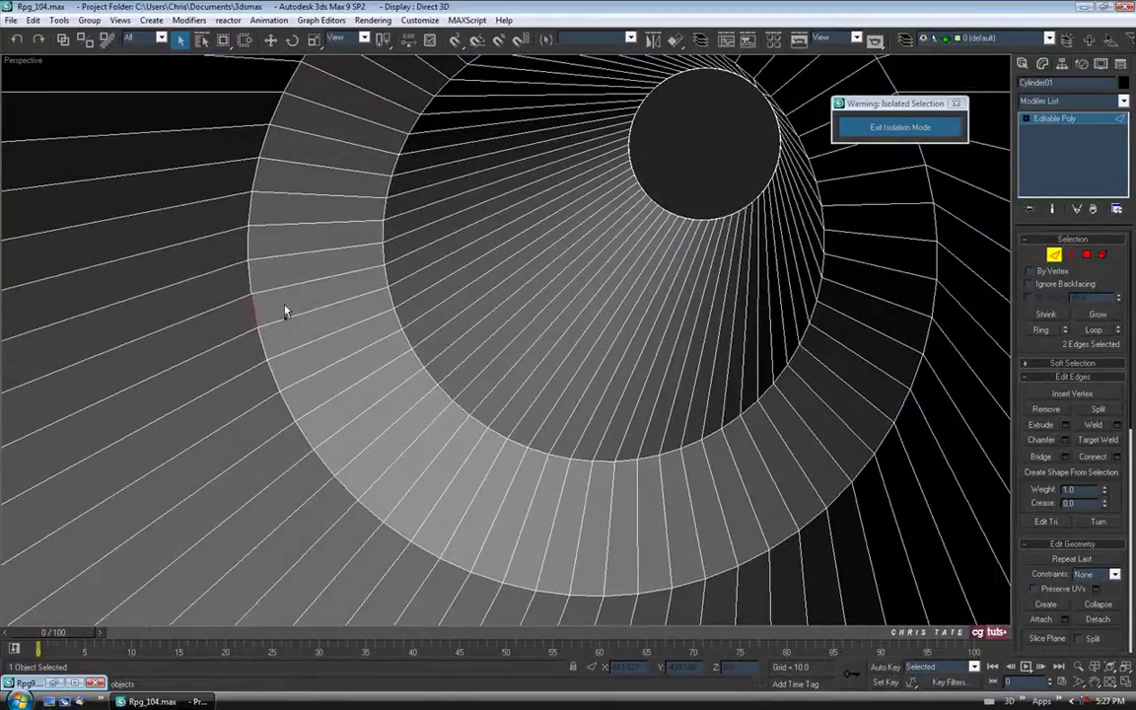
pyautogui.keyDown('ctrl'); pyautogui.click(383, 281); pyautogui.keyUp('ctrl')
pyautogui.click(1093, 329)
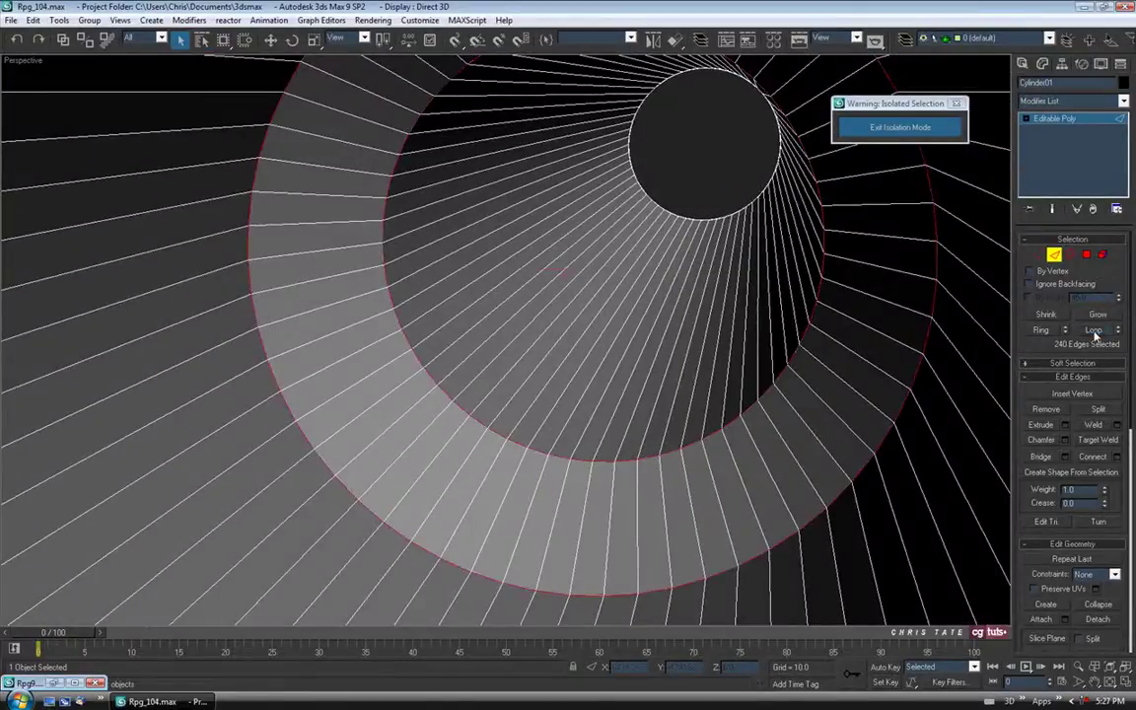
pyautogui.scroll(6, 735, 376)
pyautogui.scroll(-4, 712, 387)
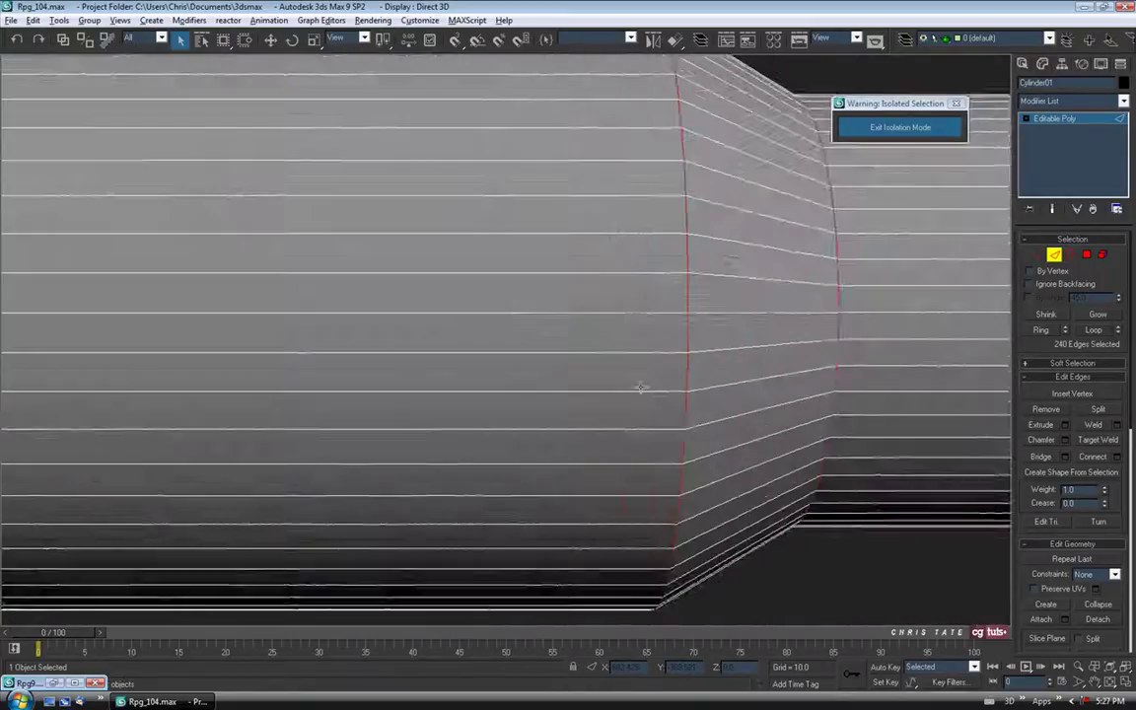
pyautogui.scroll(-4, 685, 357)
pyautogui.click(1064, 440)
pyautogui.keyDown('alt'); pyautogui.moveTo(591, 379); pyautogui.dragTo(626, 393, button='middle'); pyautogui.keyUp('alt')
pyautogui.moveTo(813, 141); pyautogui.dragTo(814, 139)
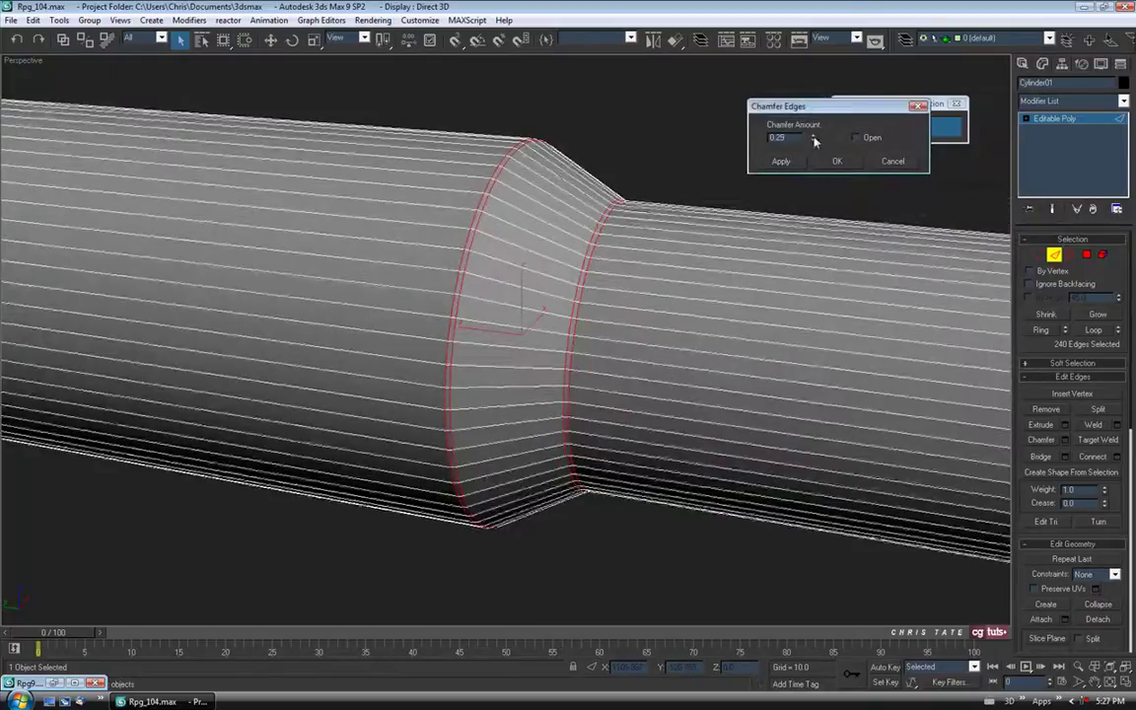
pyautogui.keyDown('alt'); pyautogui.moveTo(631, 205); pyautogui.dragTo(628, 218, button='middle'); pyautogui.keyUp('alt')
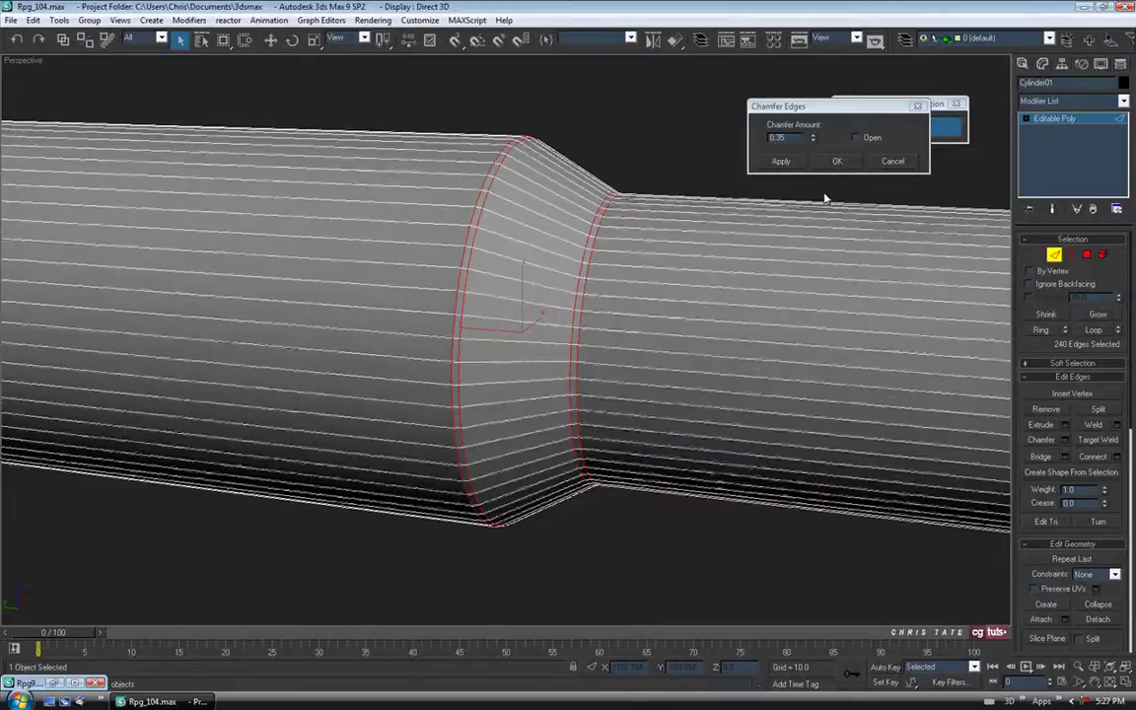
pyautogui.click(837, 162)
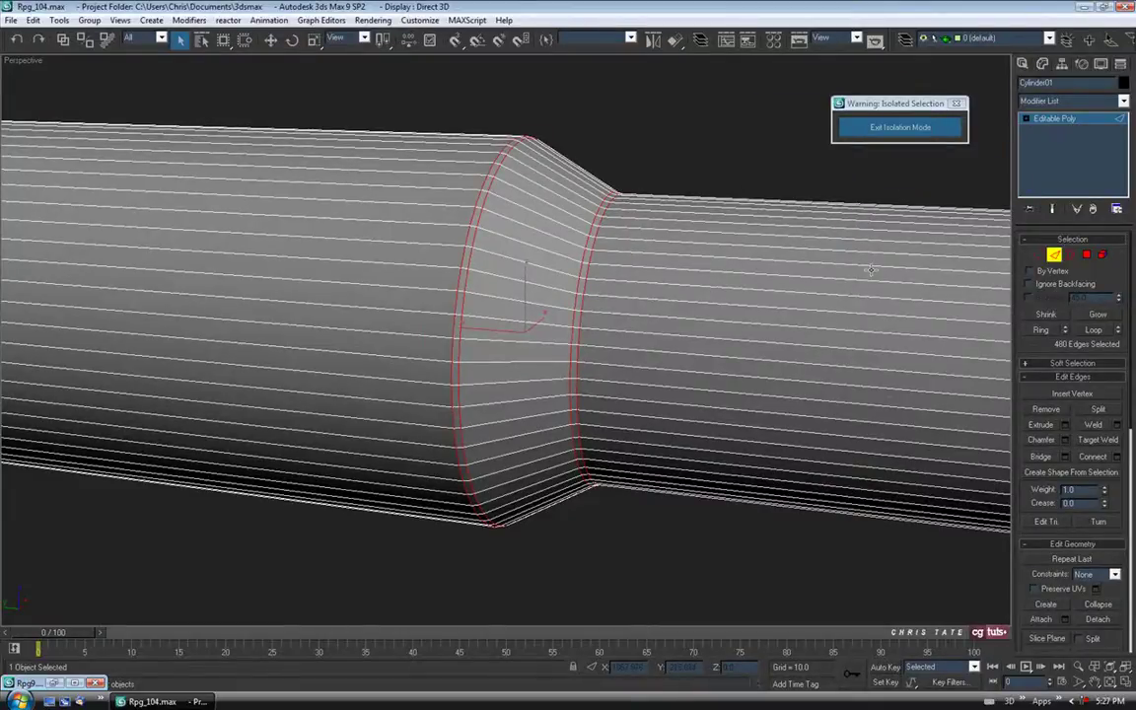
pyautogui.moveTo(871, 269); pyautogui.dragTo(841, 269, button='middle')
pyautogui.click(1054, 256)
# - Examine the shading of the whole front tube from both ends with the wireframe edges hidden
pyautogui.scroll(-5, 690, 276)
pyautogui.scroll(3, 644, 281)
pyautogui.moveTo(786, 360); pyautogui.dragTo(670, 319, button='middle')
pyautogui.scroll(-3, 698, 322)
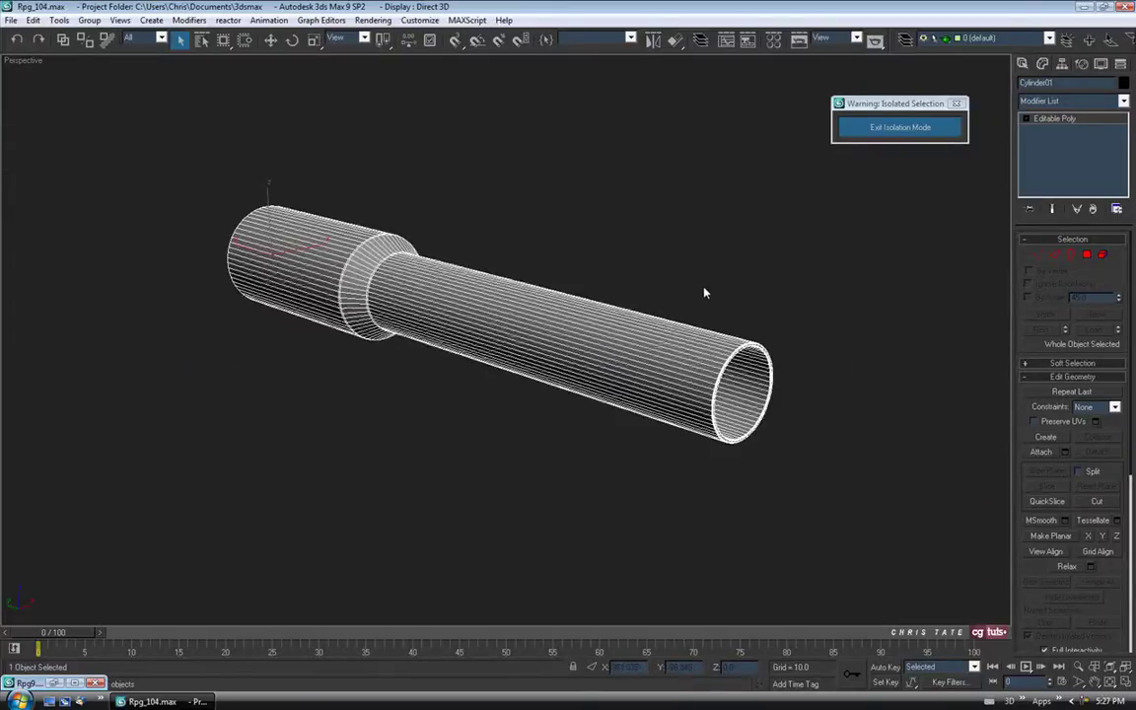
pyautogui.press('F3')
pyautogui.keyDown('alt'); pyautogui.moveTo(586, 350); pyautogui.dragTo(707, 343, button='middle'); pyautogui.keyUp('alt')
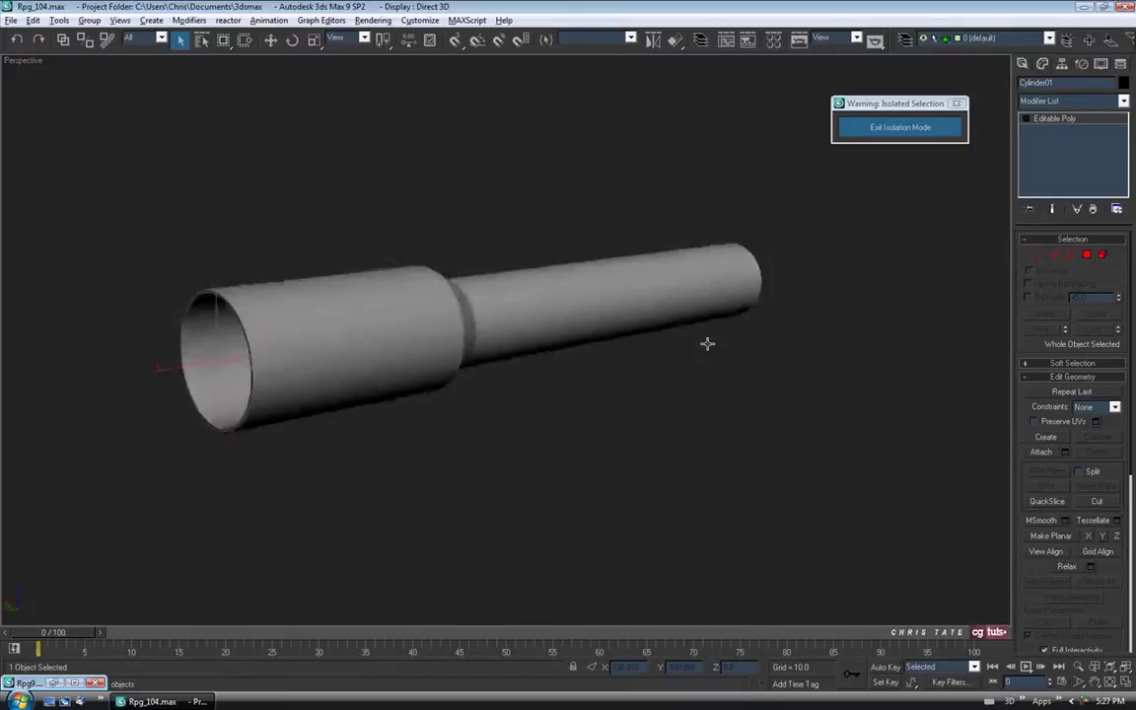
pyautogui.scroll(-2, 707, 343)
pyautogui.keyDown('alt'); pyautogui.moveTo(616, 382); pyautogui.dragTo(516, 318, button='middle'); pyautogui.keyUp('alt')
# - Add a Smooth modifier to the front tube and enable Auto Smooth
pyautogui.click(1114, 102)
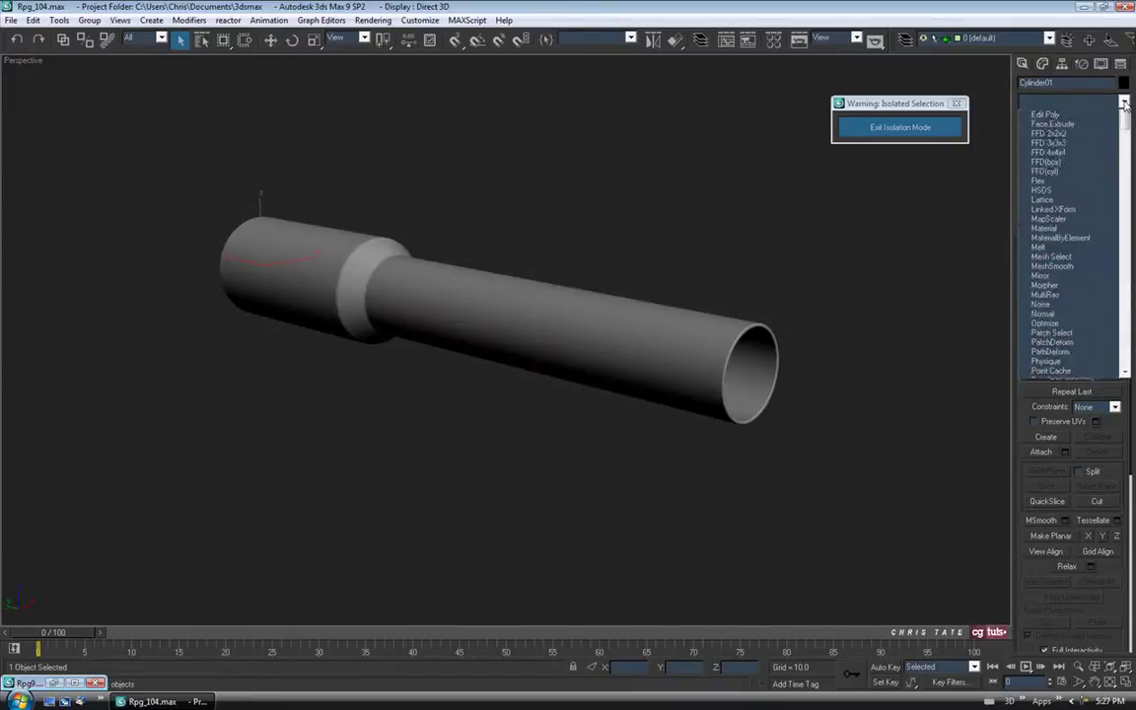
pyautogui.scroll(5, 1110, 296)
pyautogui.scroll(-15, 1110, 394)
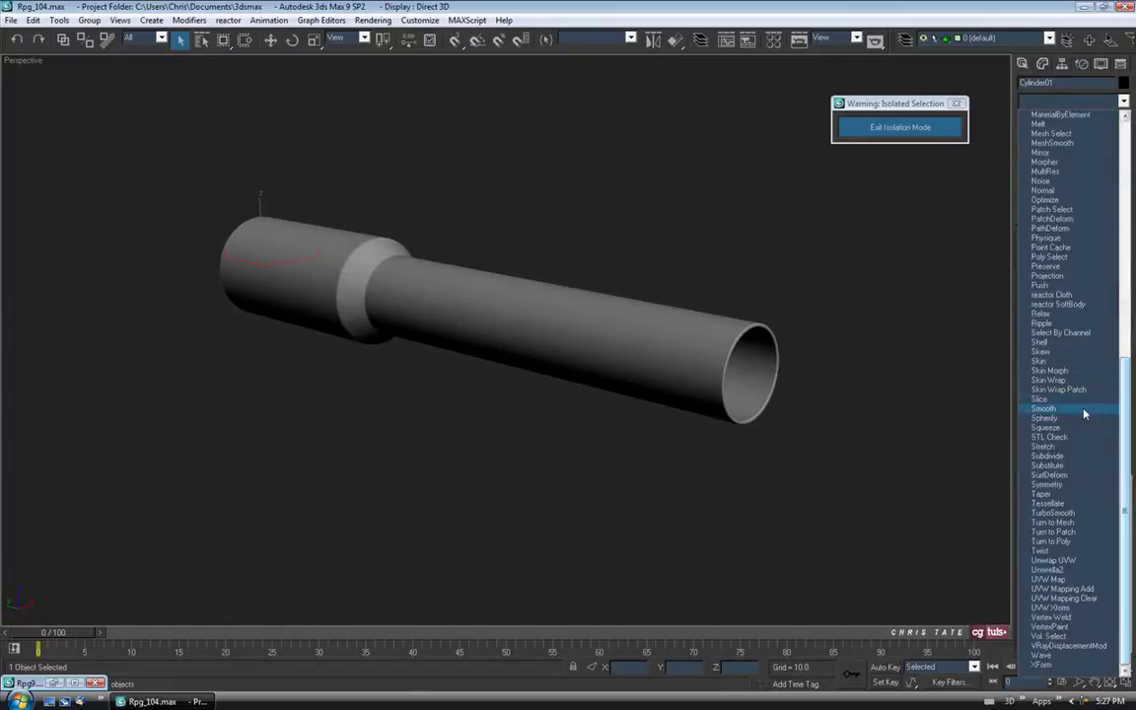
pyautogui.click(1084, 408)
pyautogui.click(1028, 256)
pyautogui.keyDown('alt'); pyautogui.moveTo(950, 263); pyautogui.dragTo(596, 371, button='middle'); pyautogui.keyUp('alt')
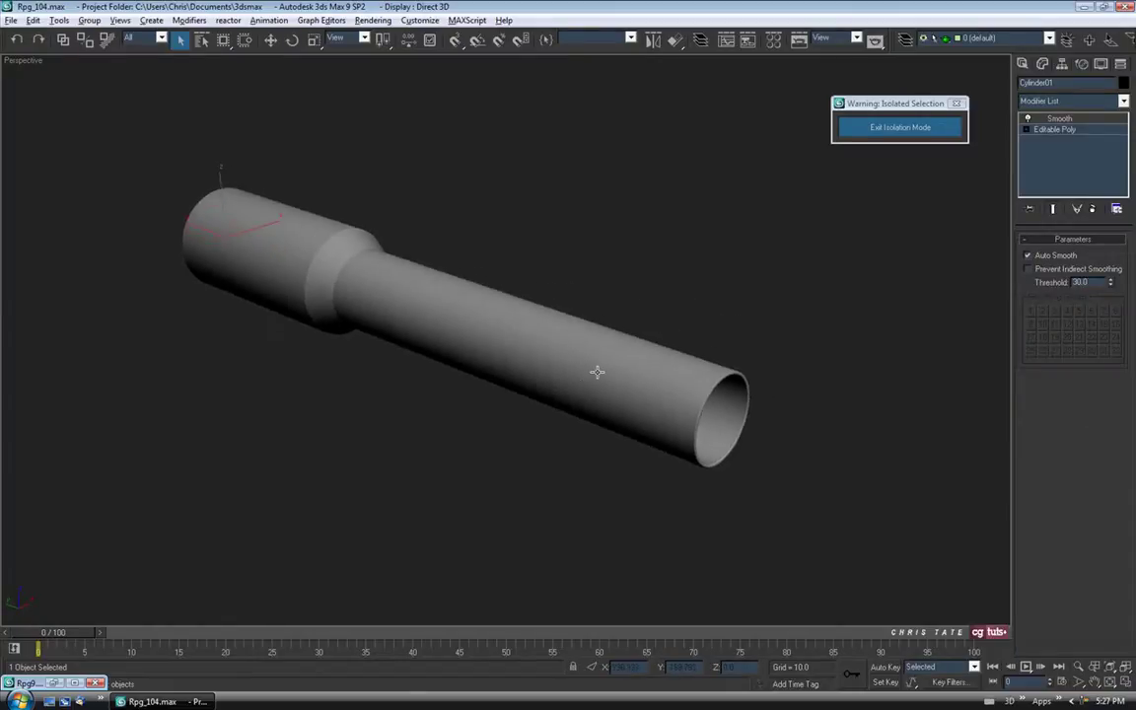
# - Leave isolation to bring back the rest of the launcher, display the wireframe edges again, and reselect the front tube
pyautogui.click(889, 129)
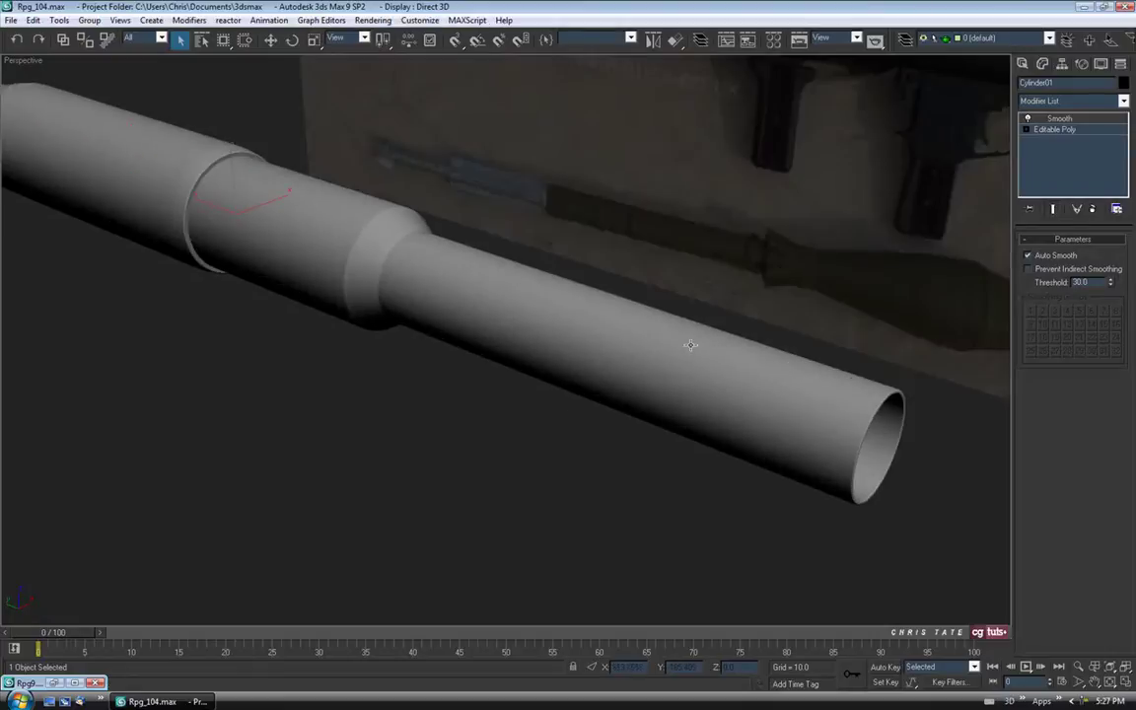
pyautogui.keyDown('alt'); pyautogui.moveTo(552, 369); pyautogui.dragTo(597, 397, button='middle'); pyautogui.keyUp('alt')
pyautogui.press('F4')
pyautogui.scroll(-3, 529, 384)
pyautogui.click(545, 436)
pyautogui.moveTo(545, 436)
pyautogui.keyDown('alt'); pyautogui.mouseDown(button='middle')
pyautogui.moveTo(566, 434)
pyautogui.moveTo(497, 418)
pyautogui.moveTo(550, 435)
pyautogui.mouseUp(button='middle'); pyautogui.keyUp('alt')
pyautogui.click(621, 414)
pyautogui.keyDown('alt'); pyautogui.moveTo(629, 416); pyautogui.dragTo(744, 367, button='middle'); pyautogui.keyUp('alt')
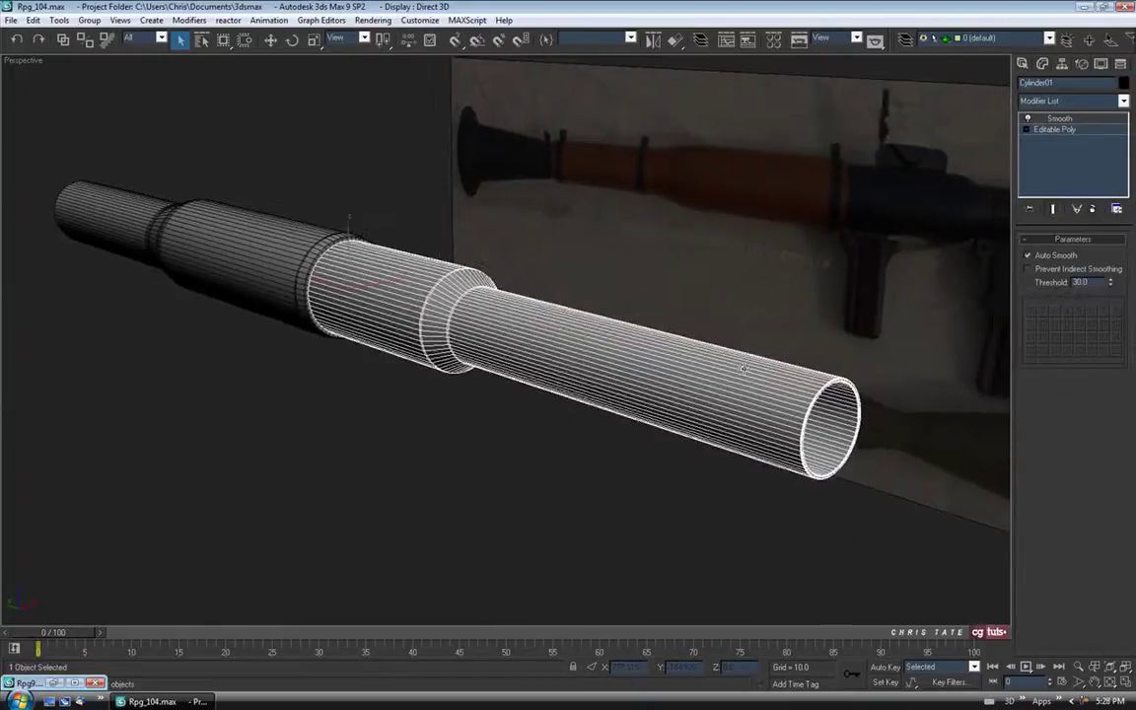
# - Rename the selected front tube to Barrel and center its pivot on the object
pyautogui.doubleClick(1045, 83)
pyautogui.write('Barrel')
pyautogui.click(1062, 64)
pyautogui.click(1062, 149)
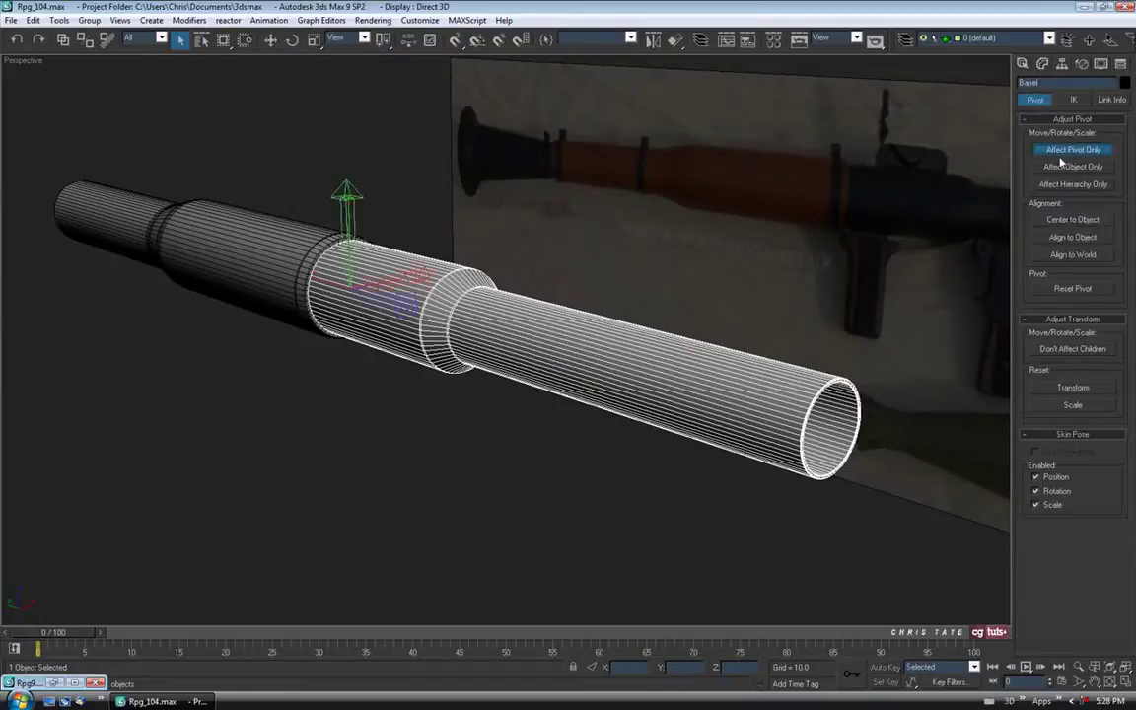
pyautogui.click(1059, 219)
pyautogui.click(1067, 152)
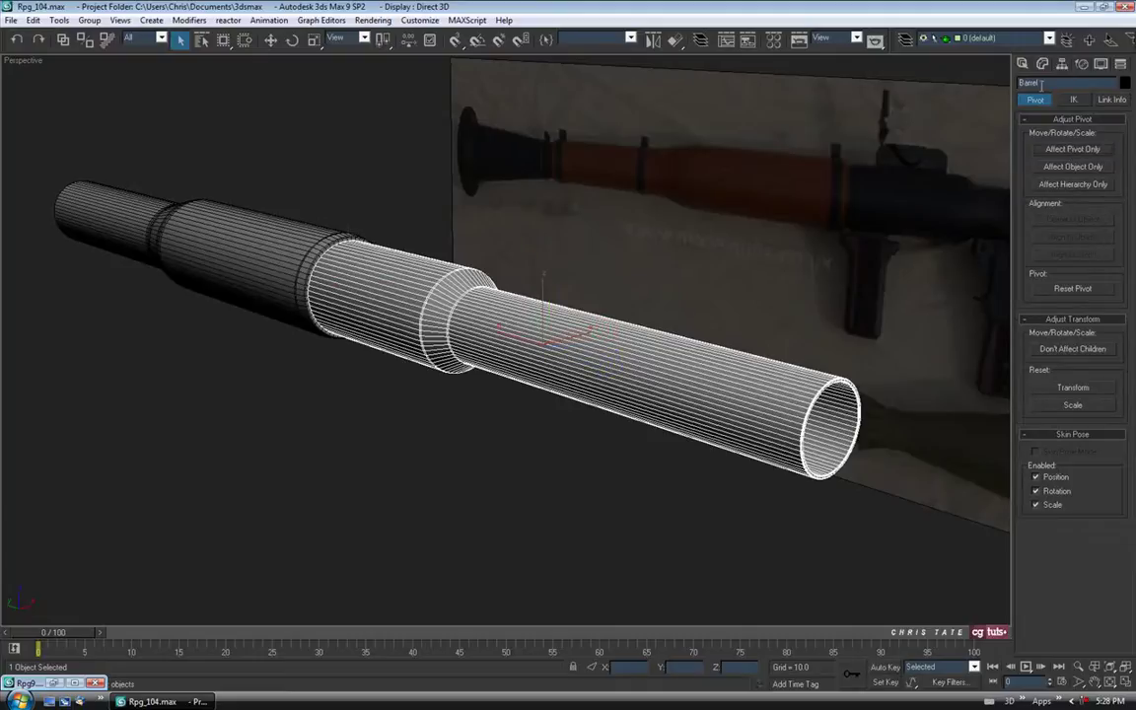
pyautogui.click(1022, 64)
# - Deselect the barrel and unhide all hidden objects so the complete launcher is shown beside the reference photo
pyautogui.click(554, 474)
pyautogui.moveTo(552, 472)
pyautogui.keyDown('alt'); pyautogui.mouseDown(button='middle')
pyautogui.moveTo(568, 462)
pyautogui.moveTo(539, 464)
pyautogui.moveTo(541, 474)
pyautogui.mouseUp(button='middle'); pyautogui.keyUp('alt')
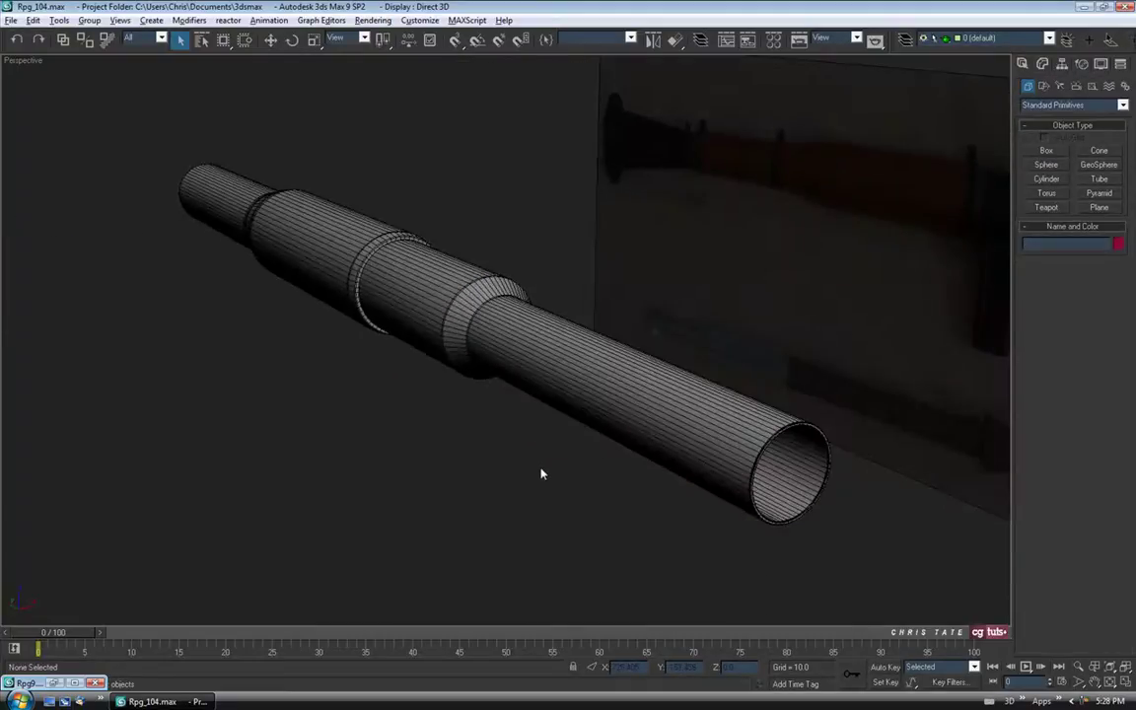
pyautogui.rightClick(588, 434)
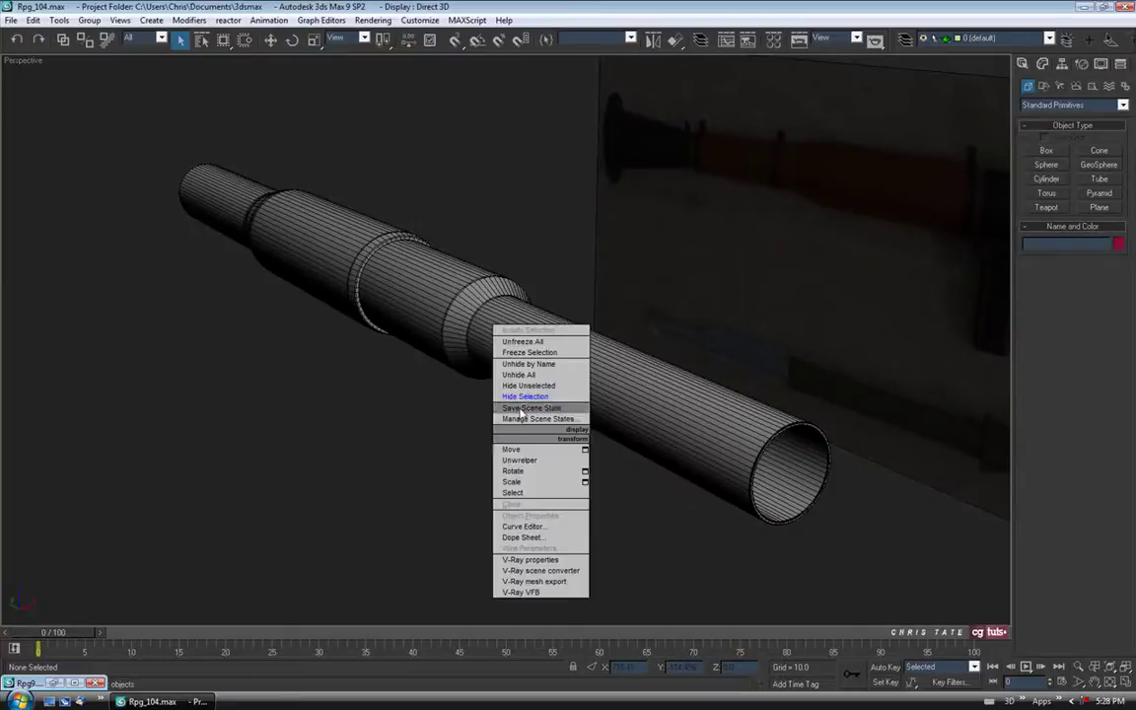
pyautogui.click(522, 375)
pyautogui.moveTo(497, 411)
pyautogui.keyDown('alt'); pyautogui.mouseDown(button='middle')
pyautogui.moveTo(466, 451)
pyautogui.moveTo(446, 434)
pyautogui.moveTo(608, 421)
pyautogui.moveTo(559, 436)
pyautogui.moveTo(586, 436)
pyautogui.moveTo(487, 434)
pyautogui.mouseUp(button='middle'); pyautogui.keyUp('alt')
pyautogui.keyDown('alt'); pyautogui.moveTo(661, 434); pyautogui.dragTo(622, 429, button='middle'); pyautogui.keyUp('alt')
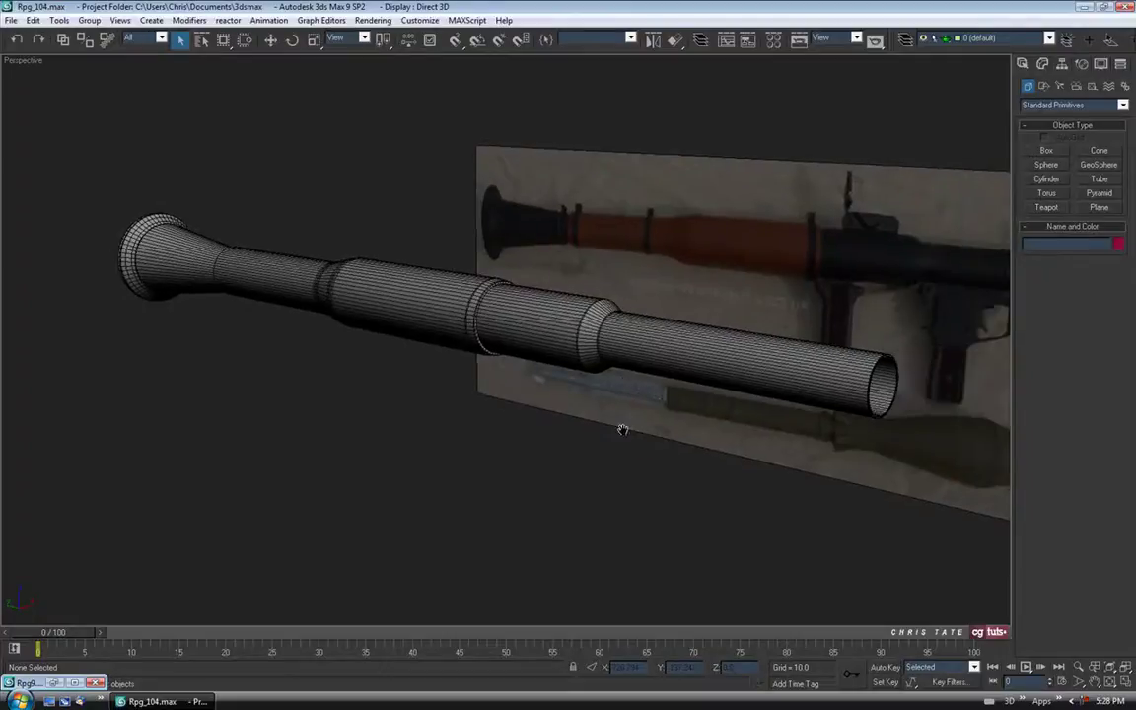
pyautogui.moveTo(707, 429); pyautogui.dragTo(667, 413, button='middle')
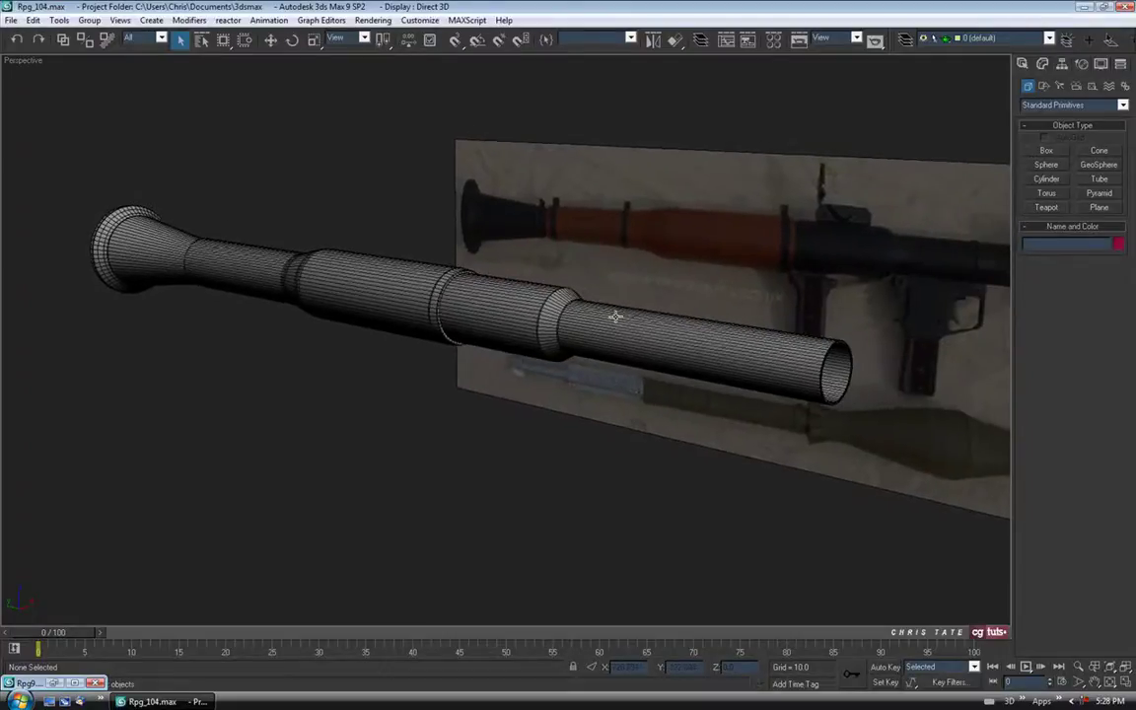
# - Start saving the scene as a separate 3ds Max file in the Rpg folder
pyautogui.click(11, 20)
pyautogui.click(29, 115)
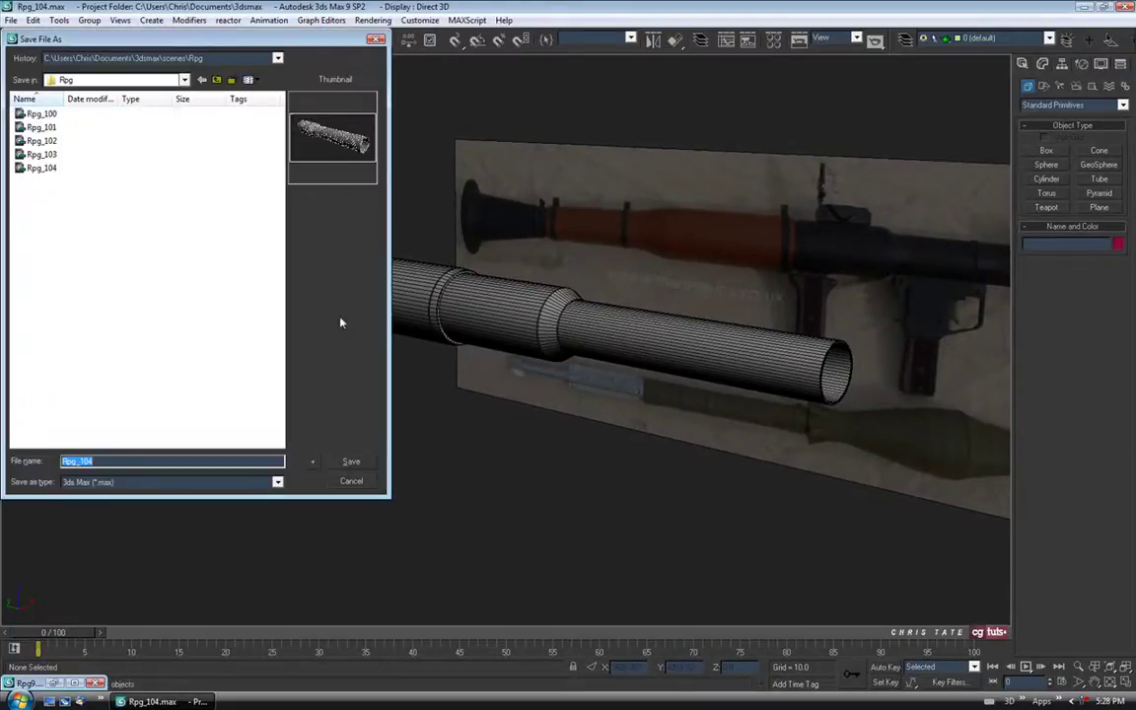